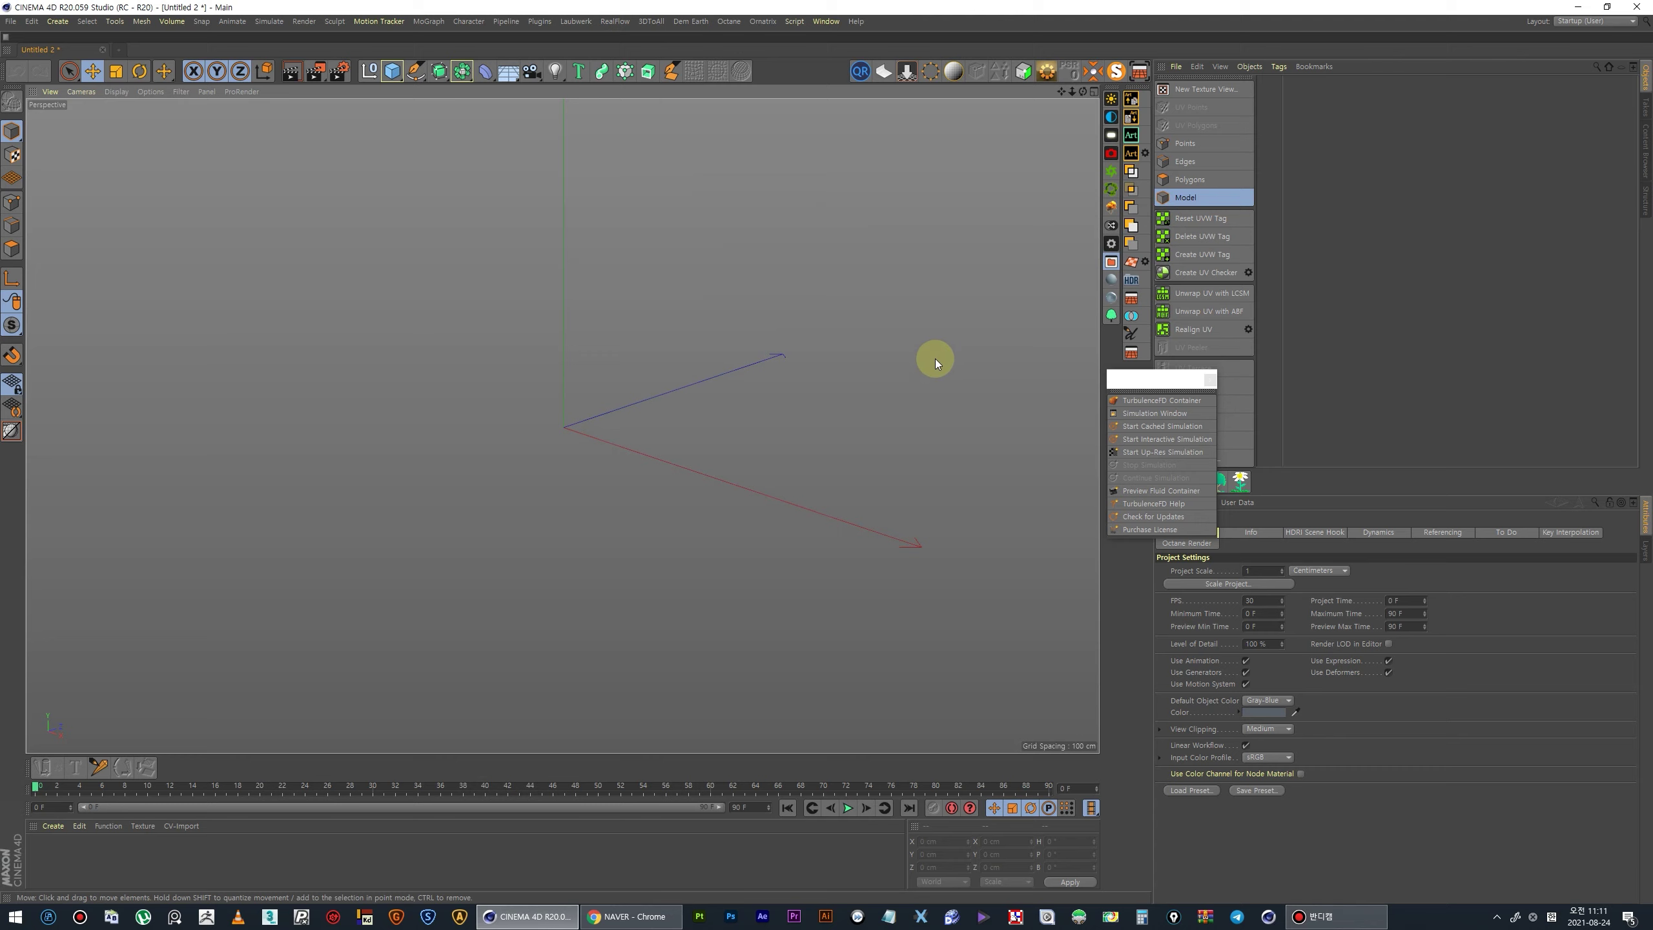
- Add a TurbulenceFD Container and enter initial grid size values
left_click(1147, 400)
mouse_move(1165, 379)
left_mouse_down()
mouse_move(1007, 352)
mouse_move(1024, 91)
left_mouse_up()
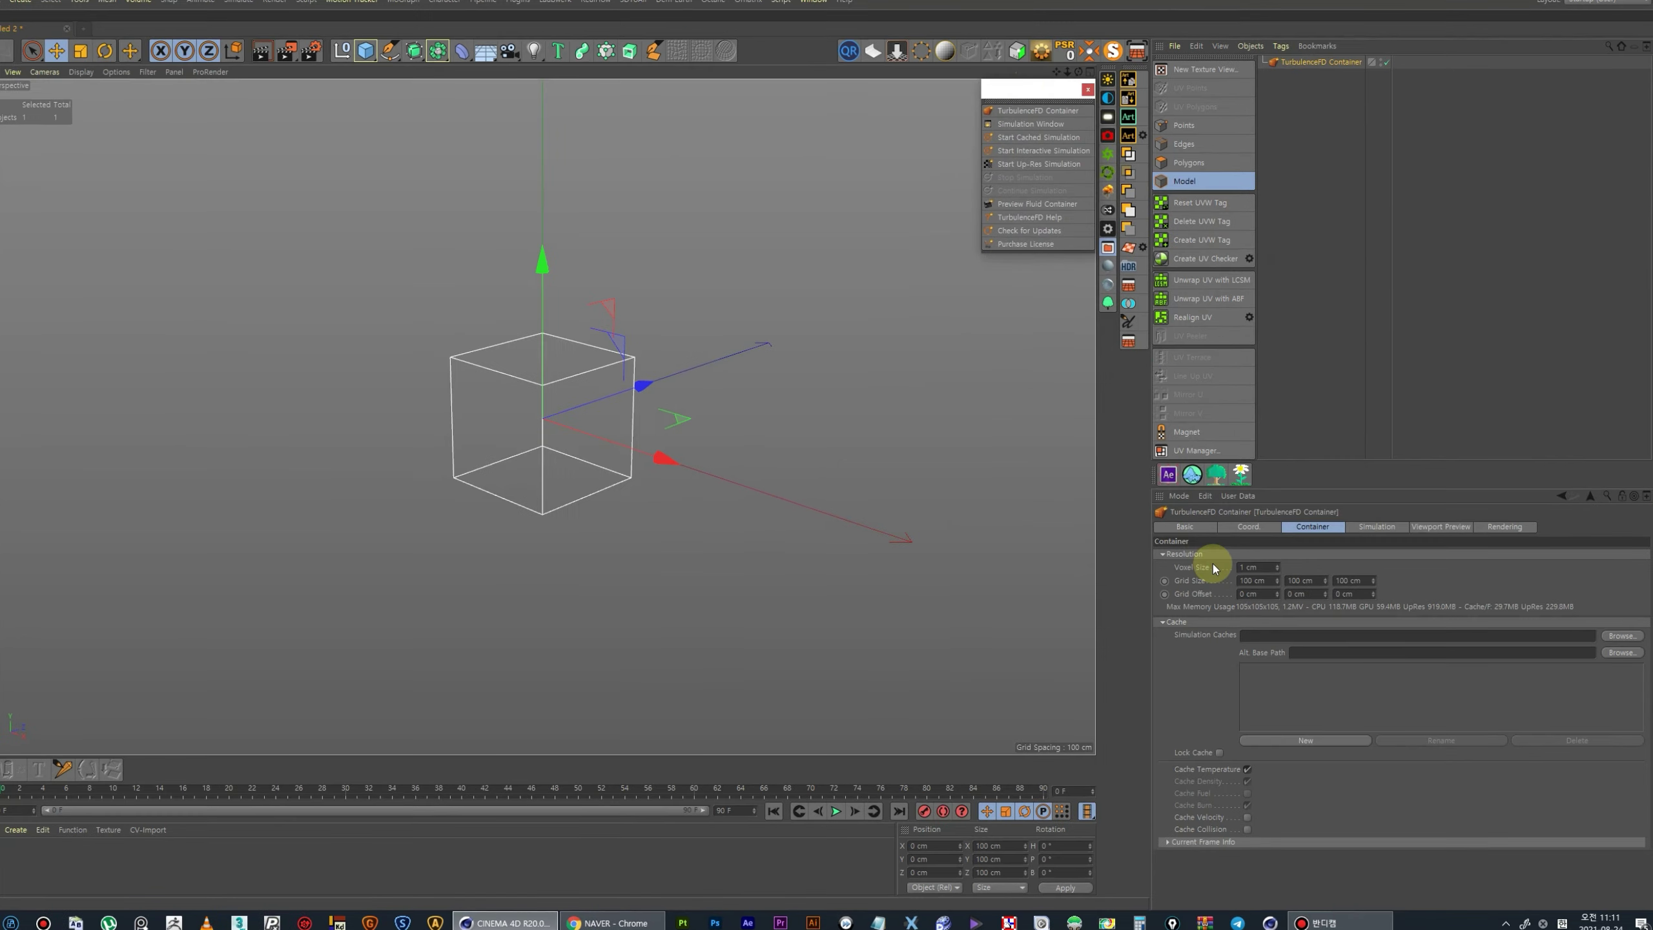
left_click(1257, 585)
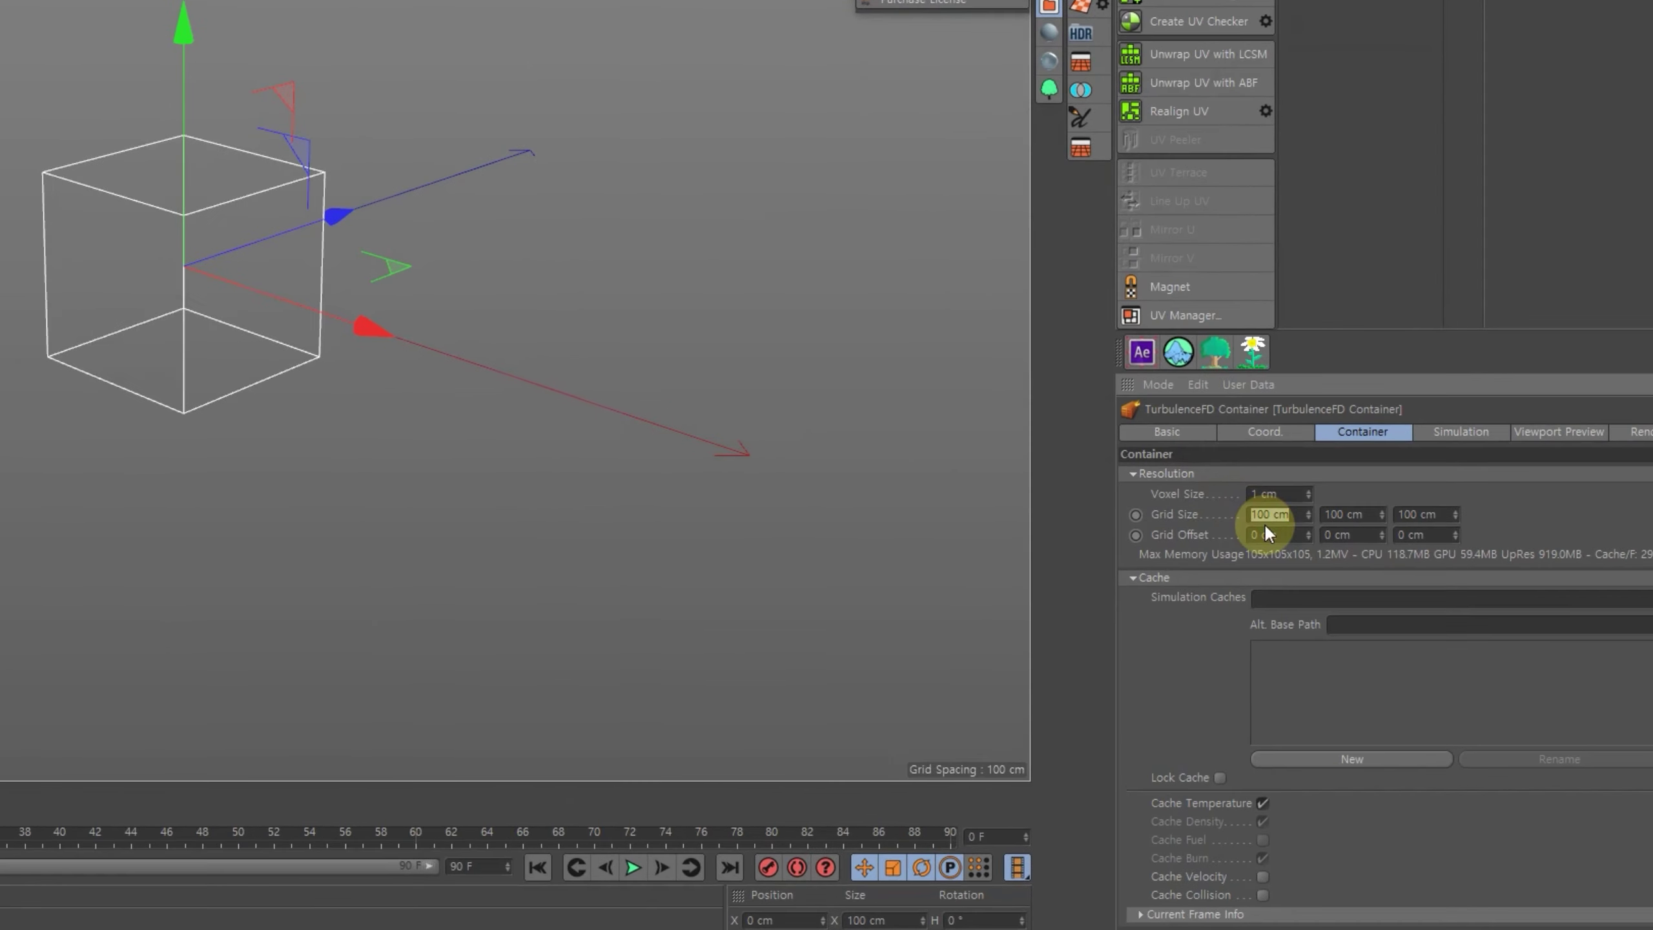
type("450")
key("Tab")
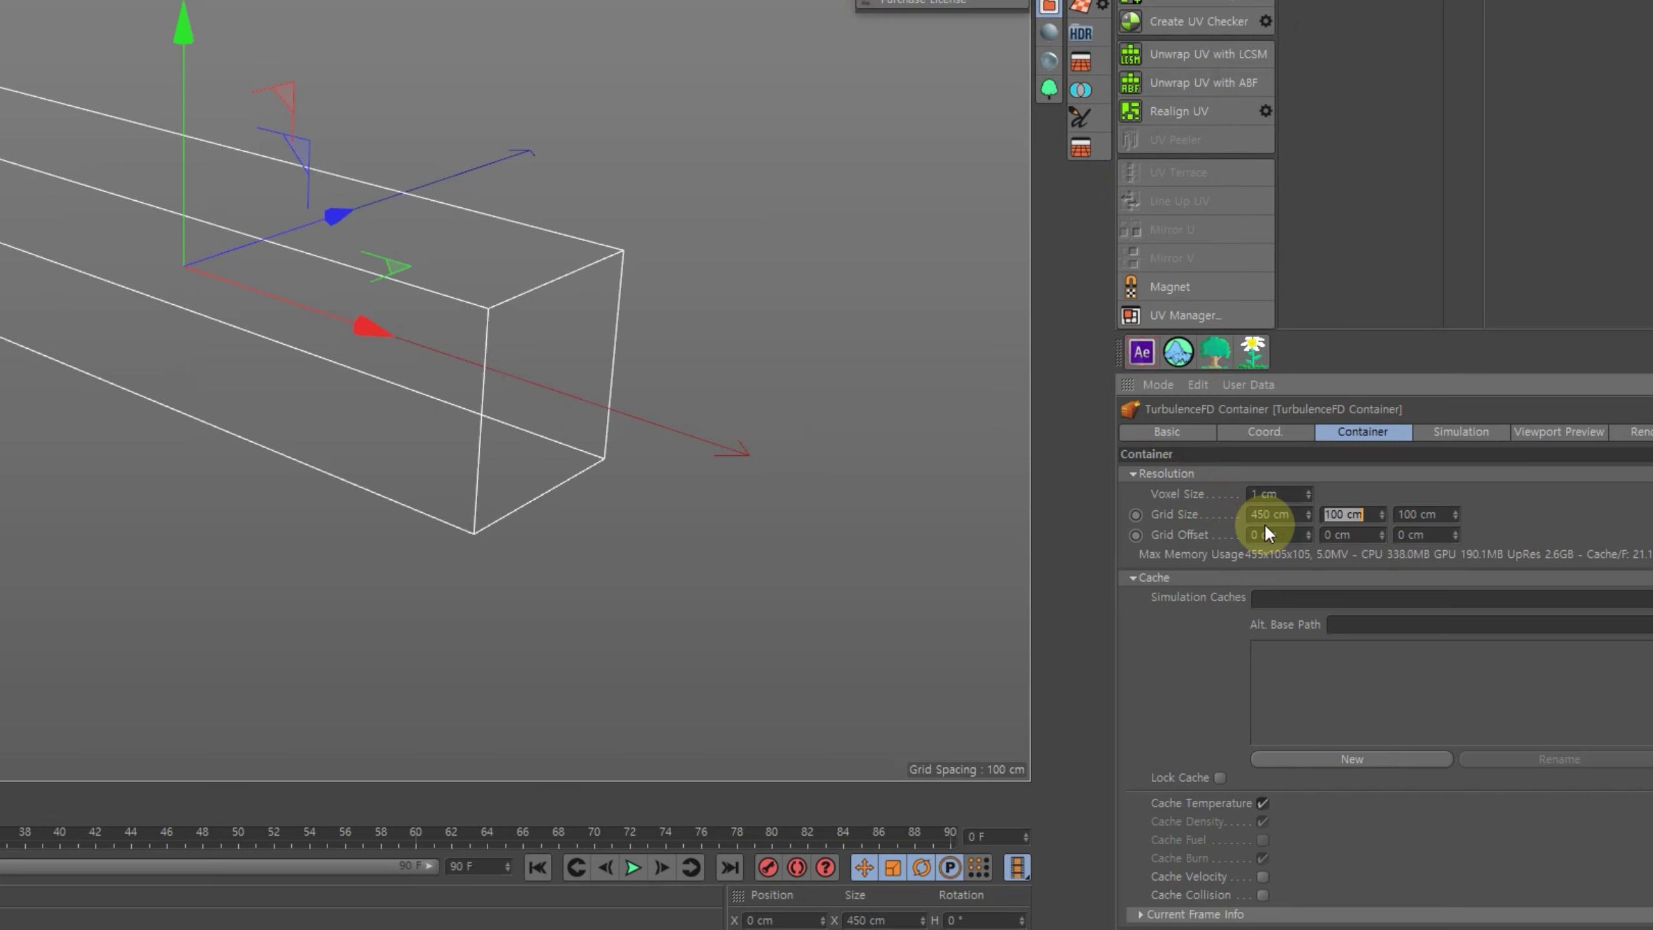
type("160")
key("Tab")
type("450")
key("Return")
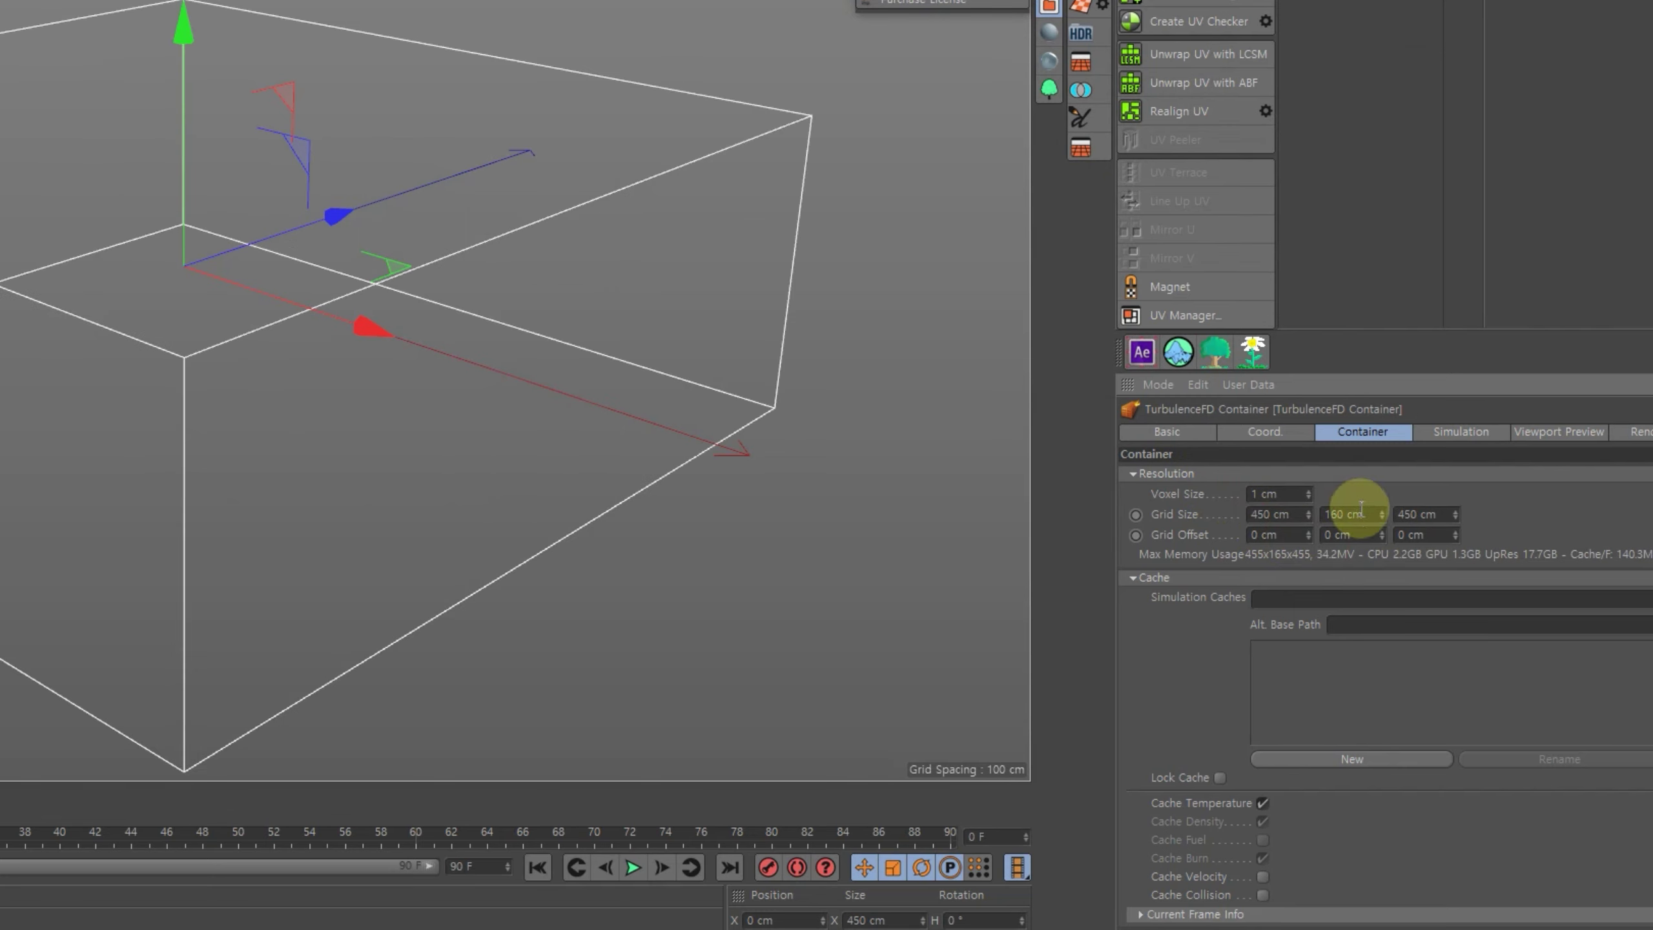
- Settle the container grid at 500 × 150 × 500 cm, then deselect it
type("150")
key("Return")
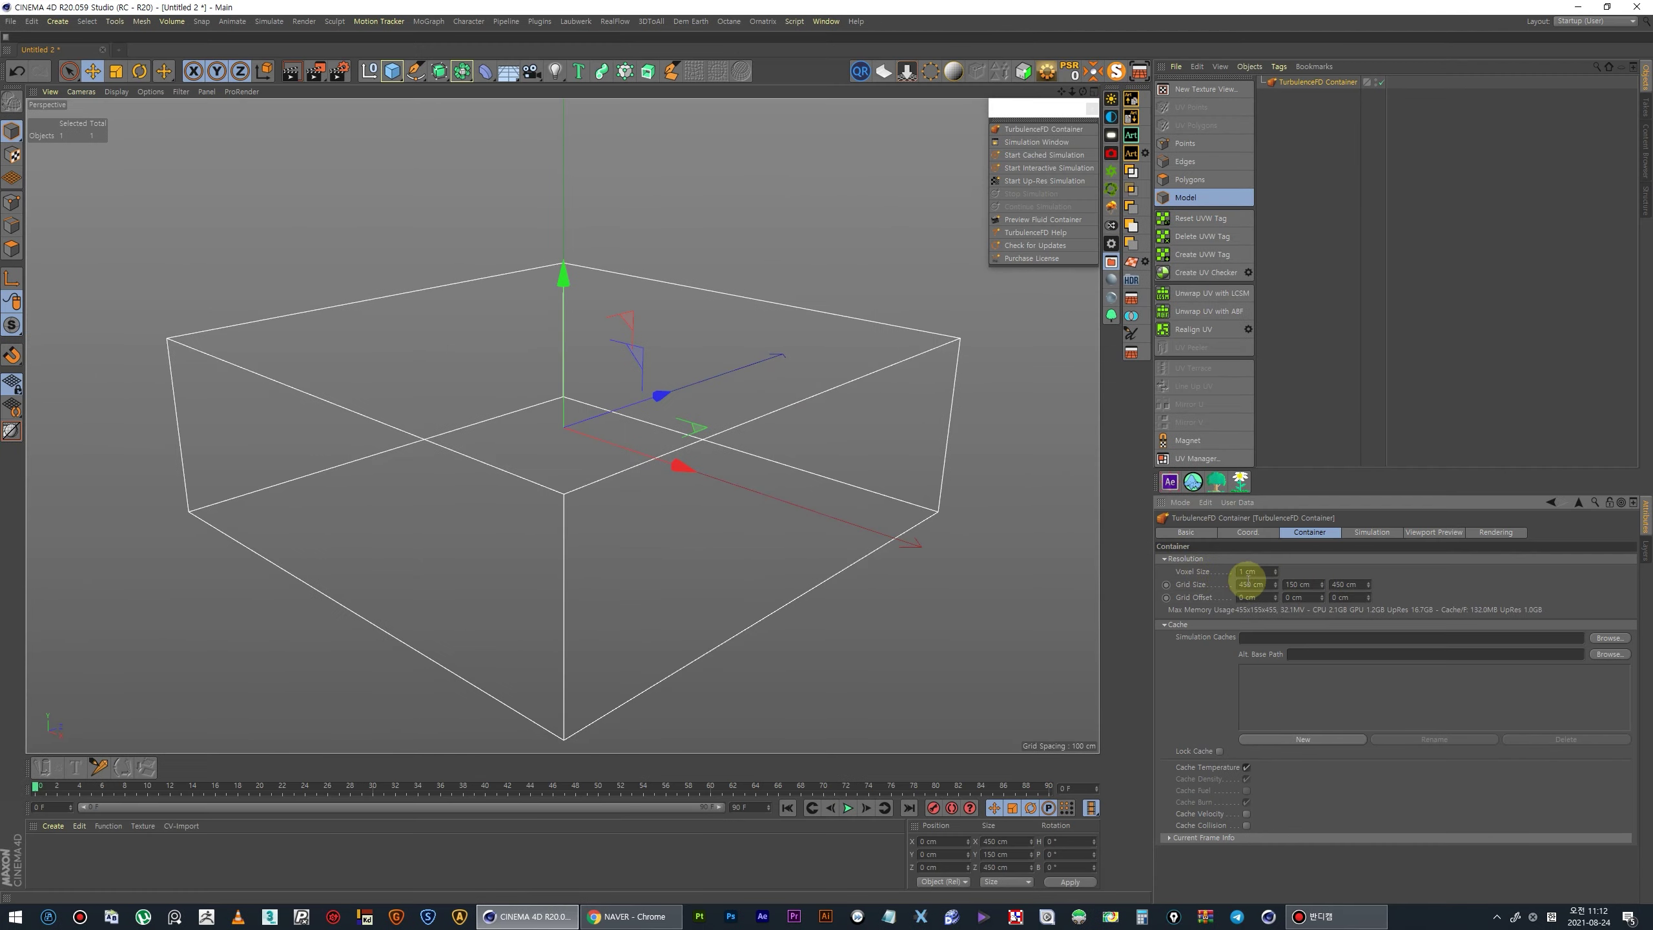
type("500")
key("Tab")
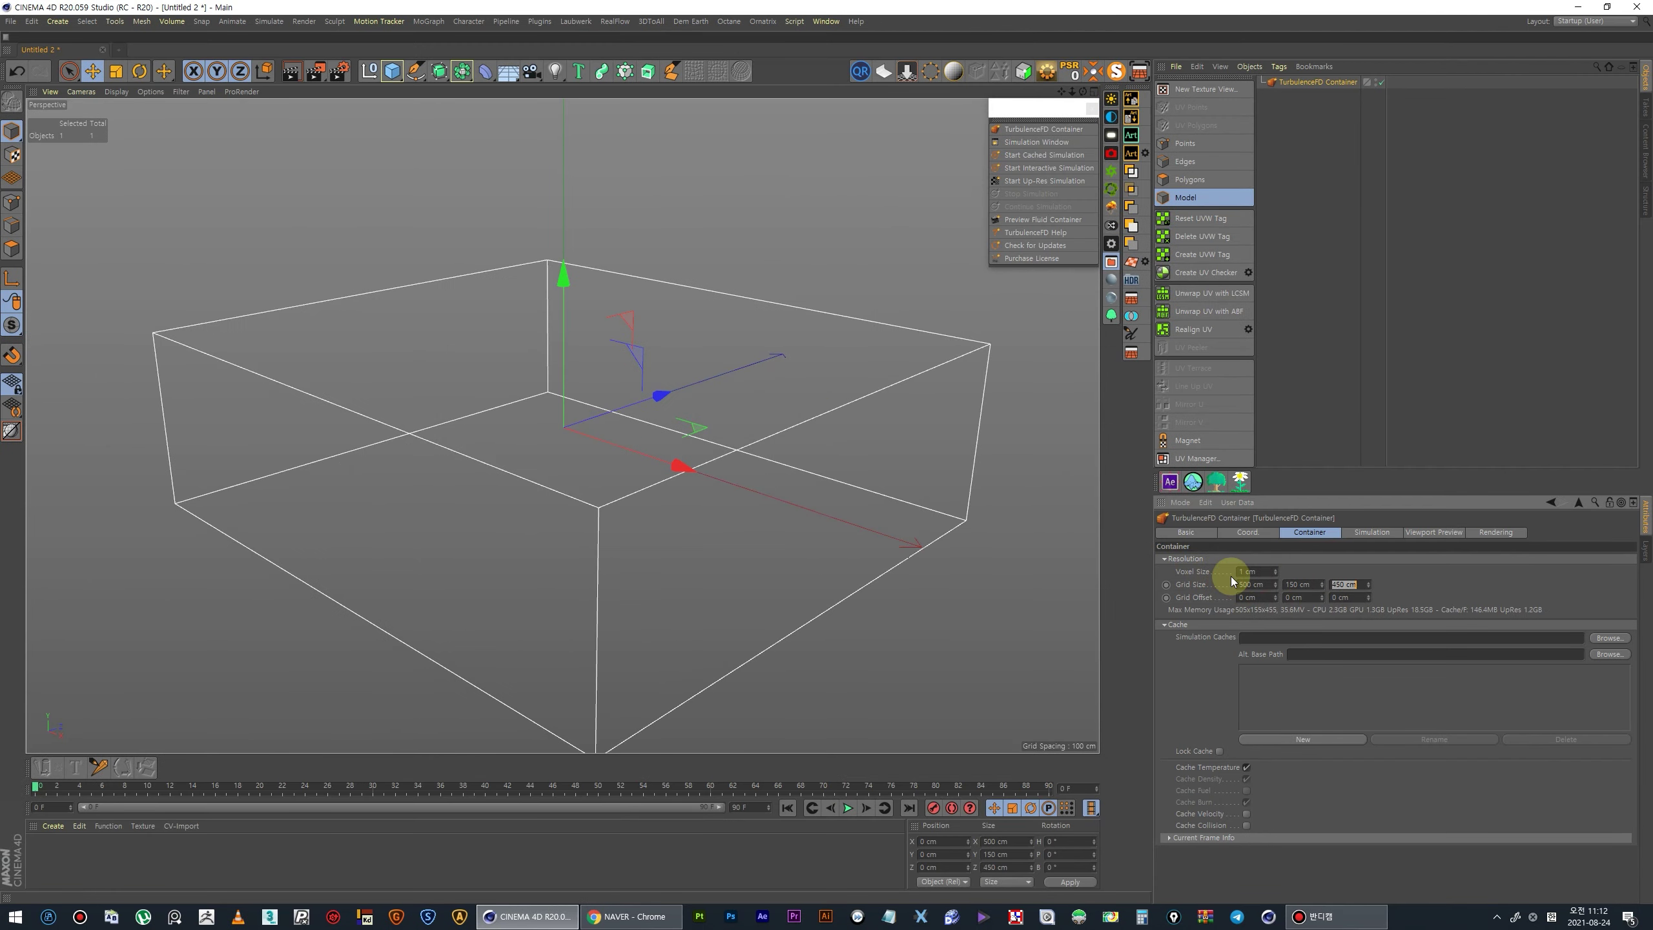
key("Tab")
type("500")
key("Return")
left_click_drag(568, 360, 513, 379, "alt")
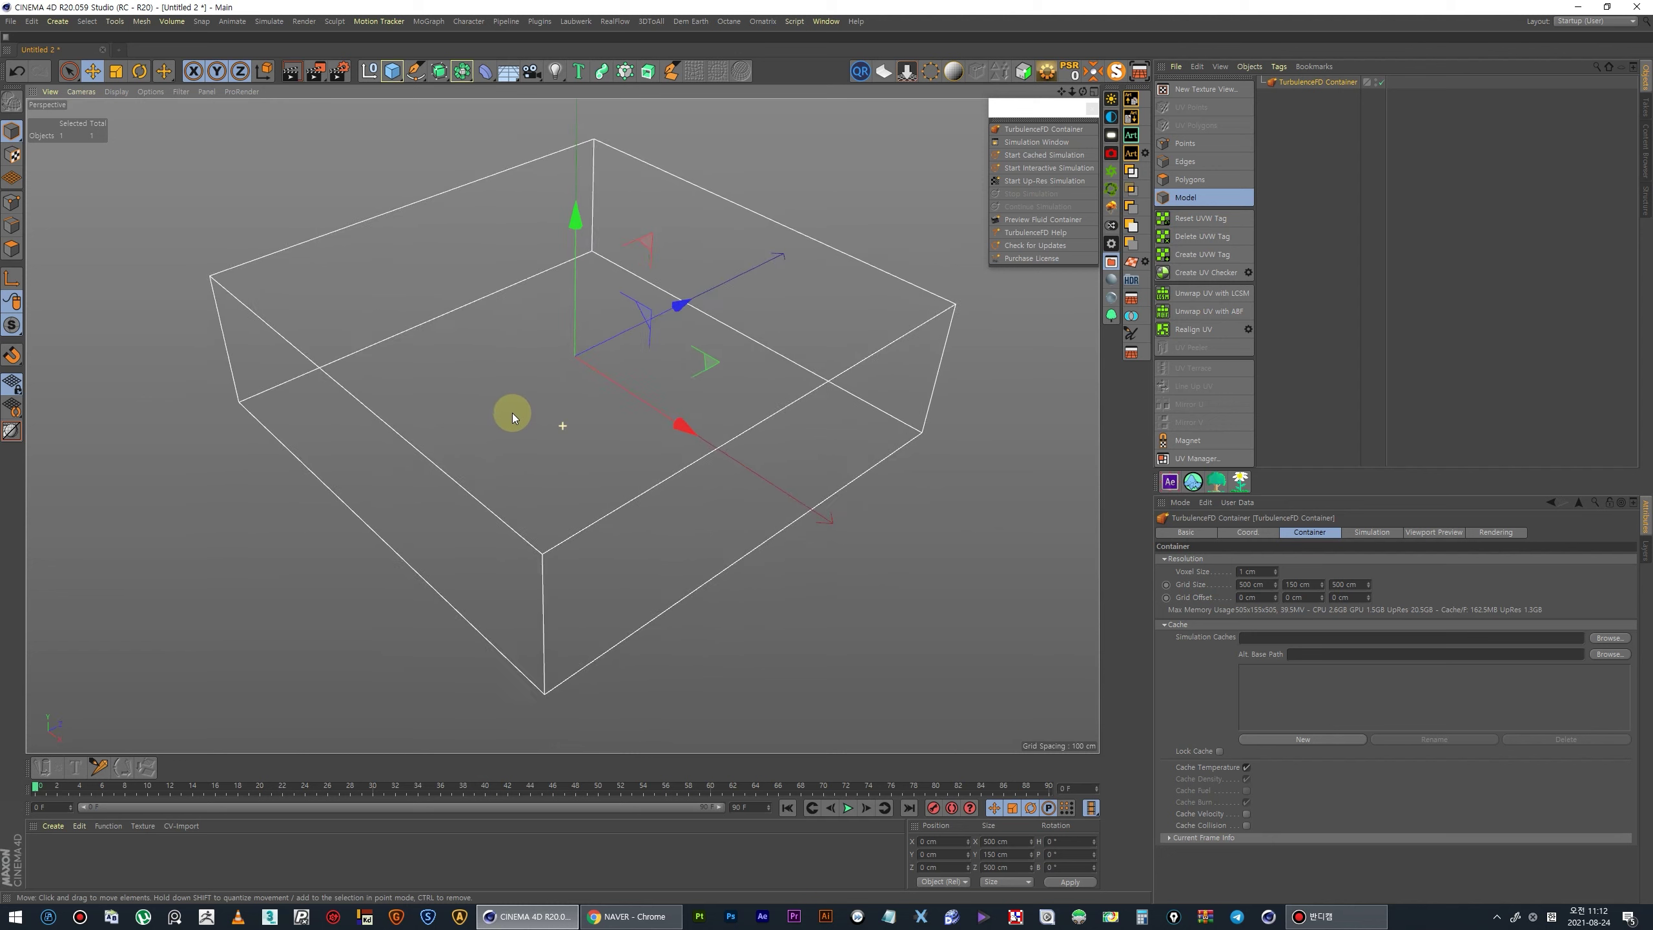
left_click(210, 173)
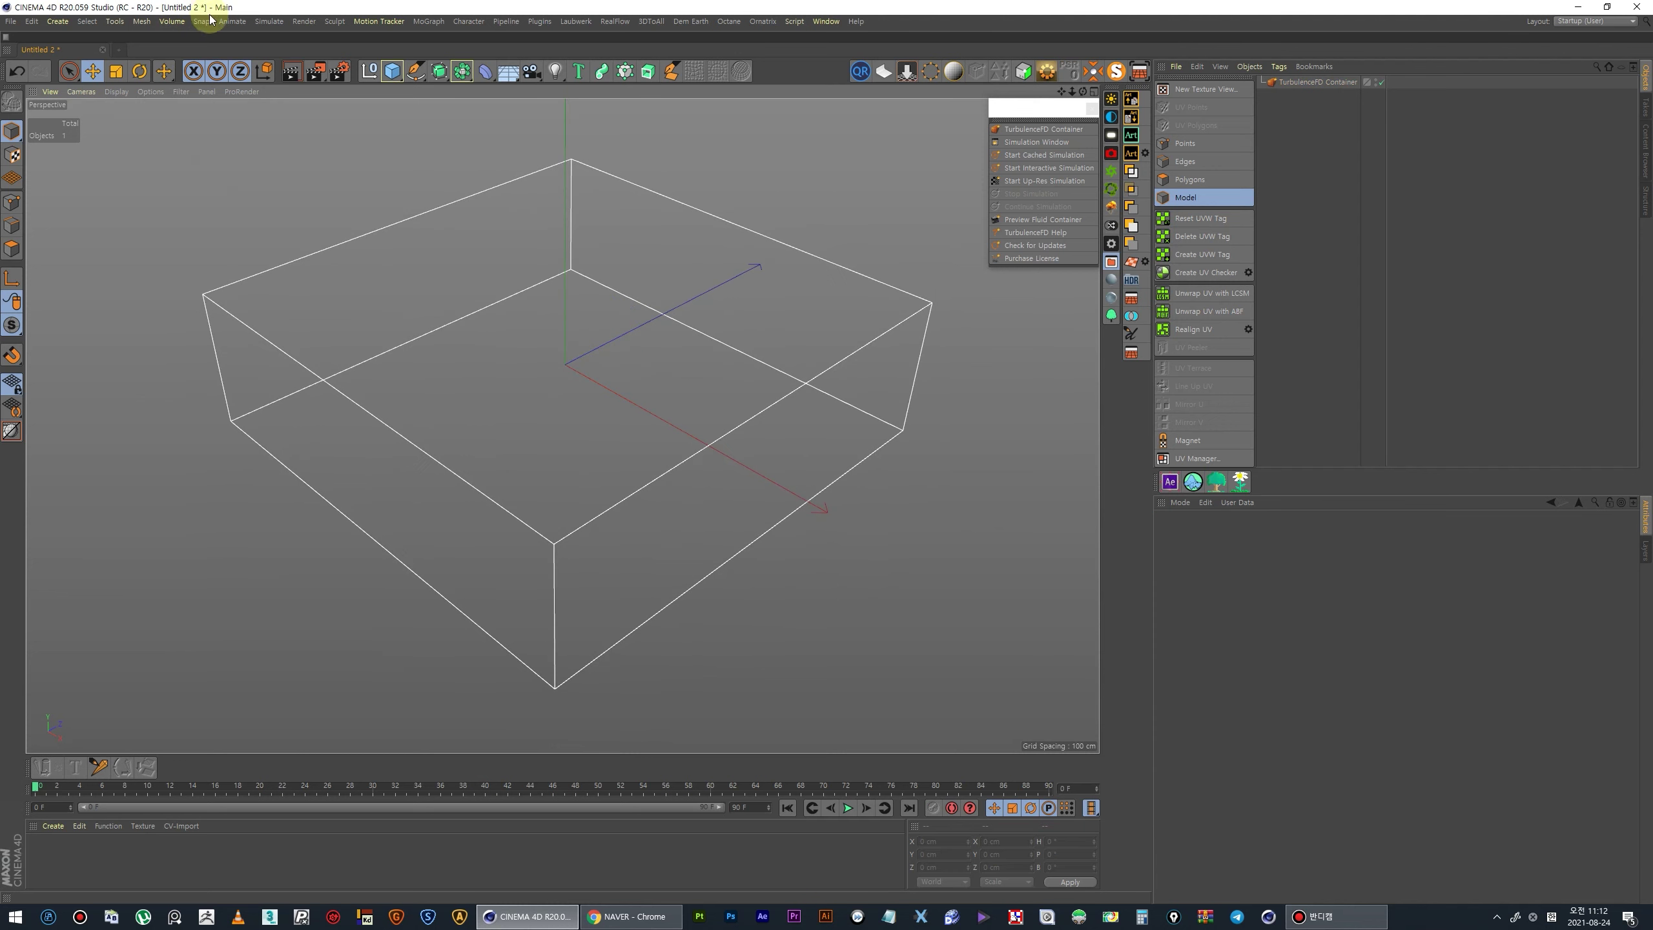
- Add a particle emitter from Simulate > Particles > Emitter
mouse_move(232, 21)
left_click(286, 23)
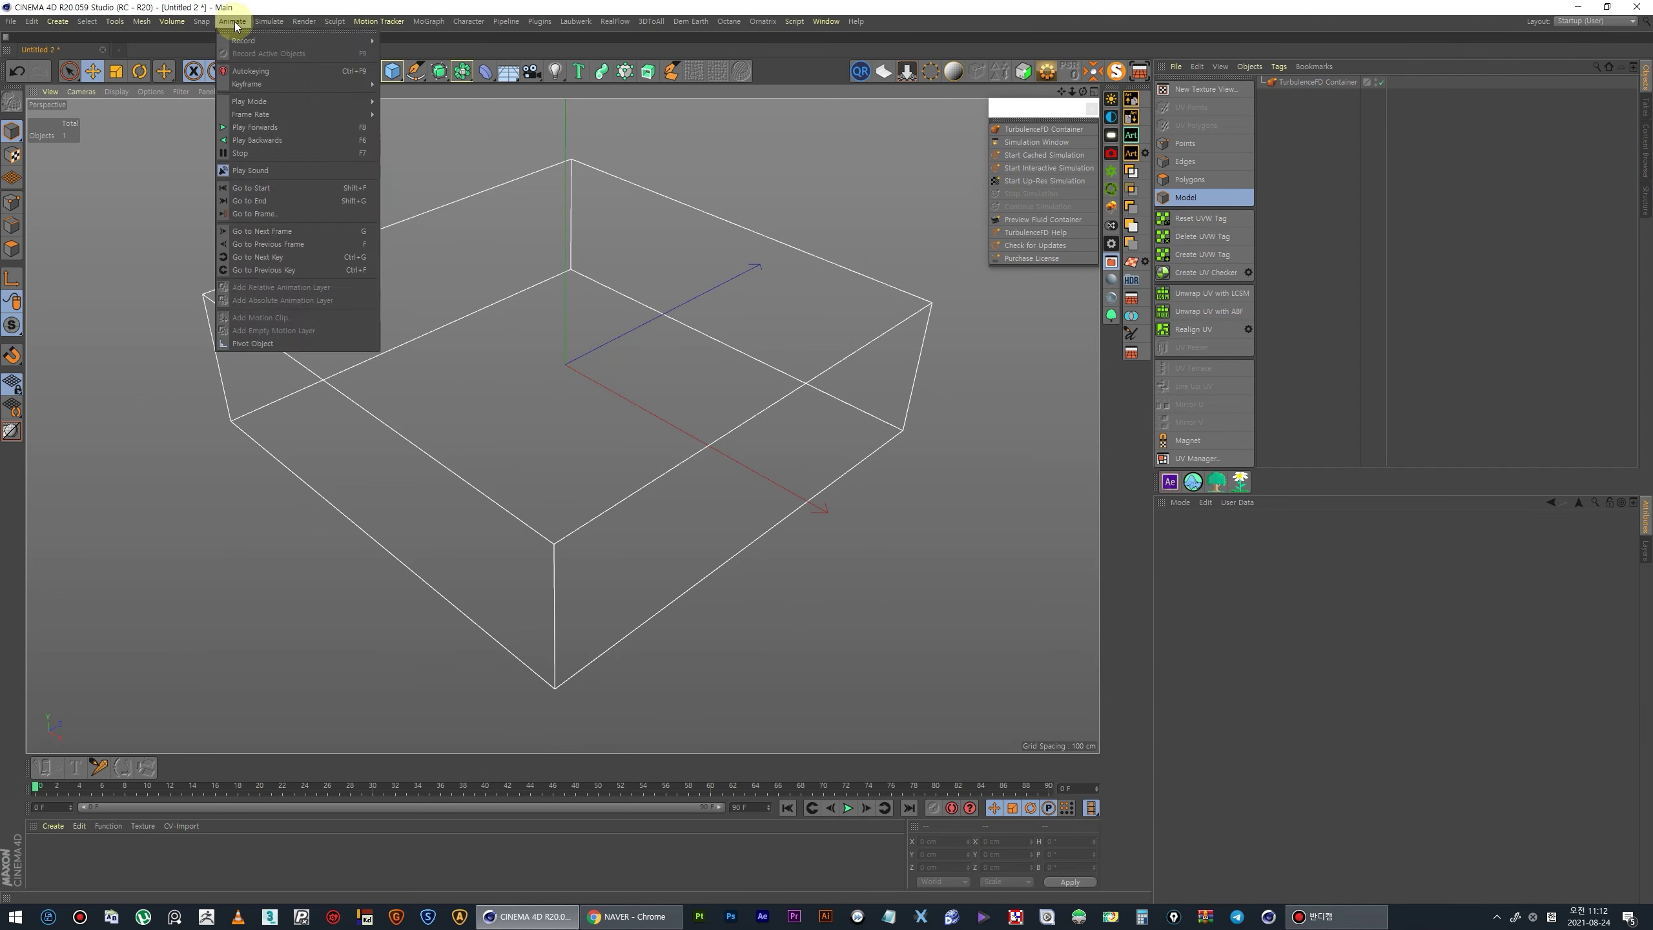
left_click(354, 76)
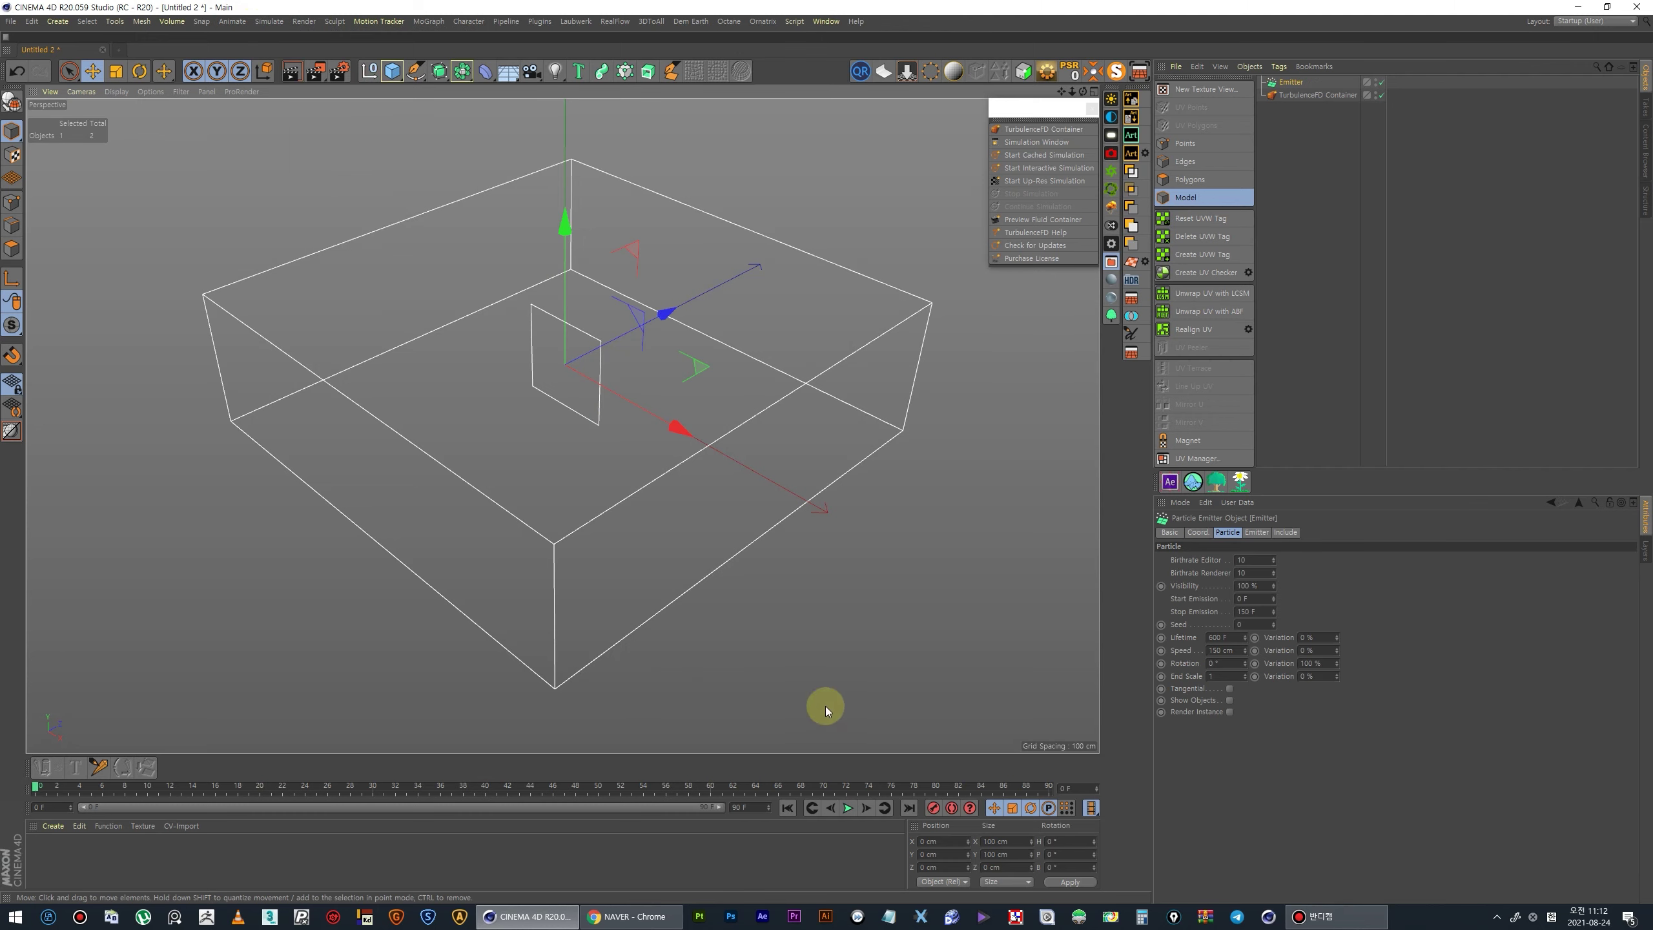
left_click(852, 809)
- Rotate the emitter to P 90° so particles shoot upward, and preview playback
left_click(140, 71)
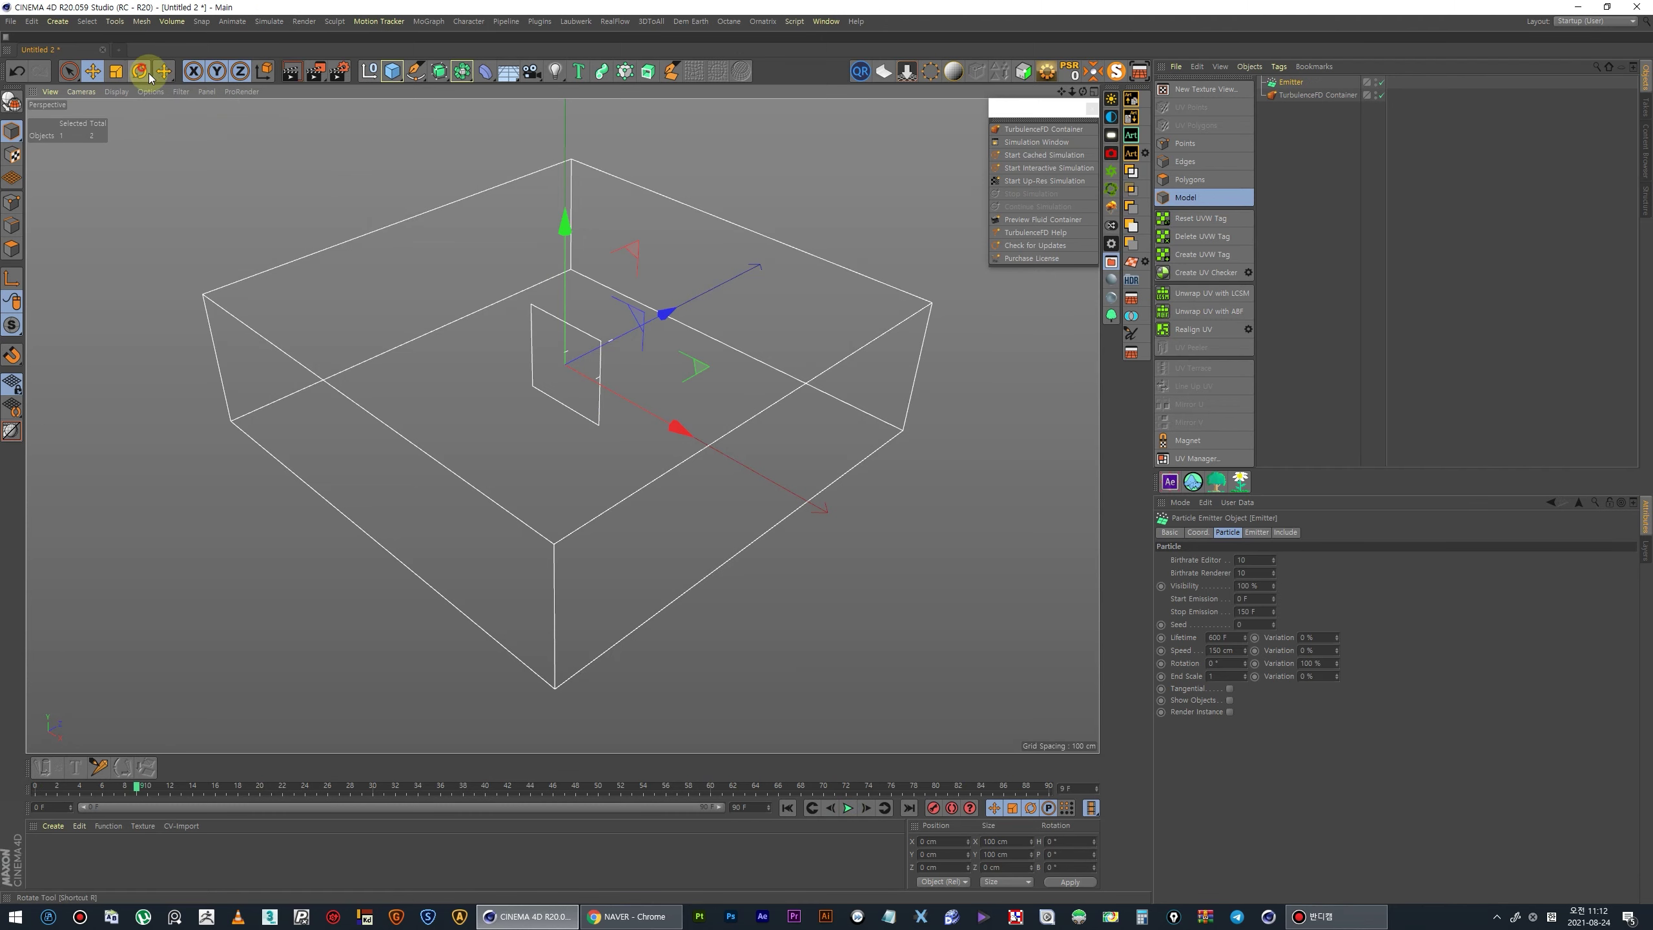
left_click_drag(509, 325, 474, 515)
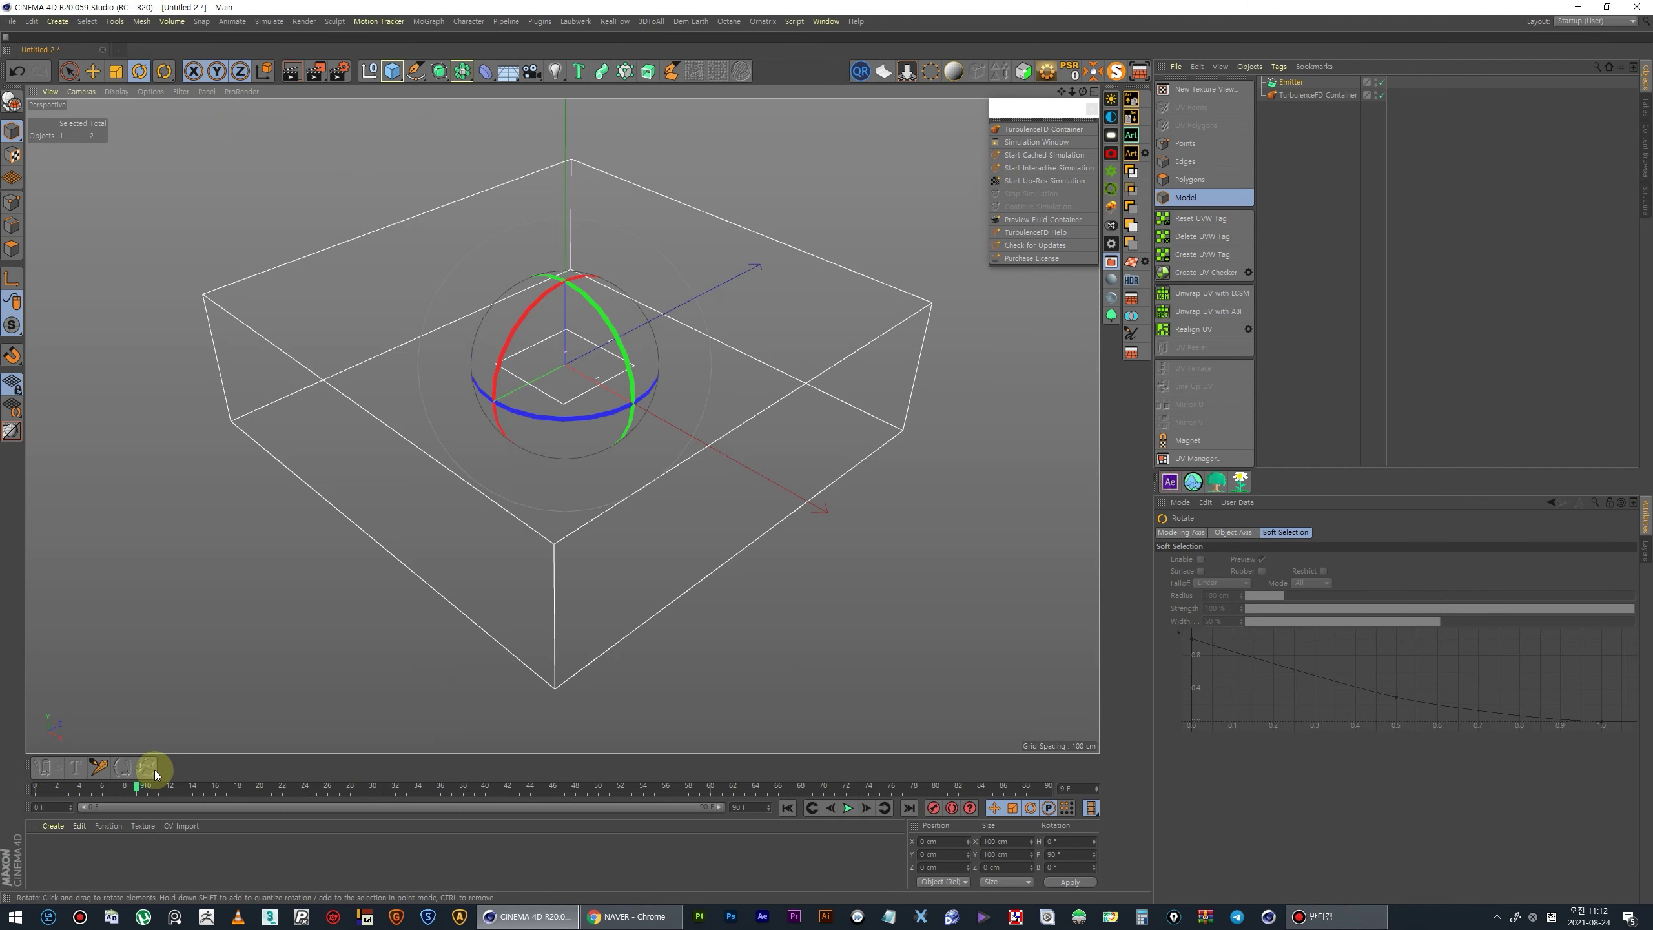
left_click(77, 787)
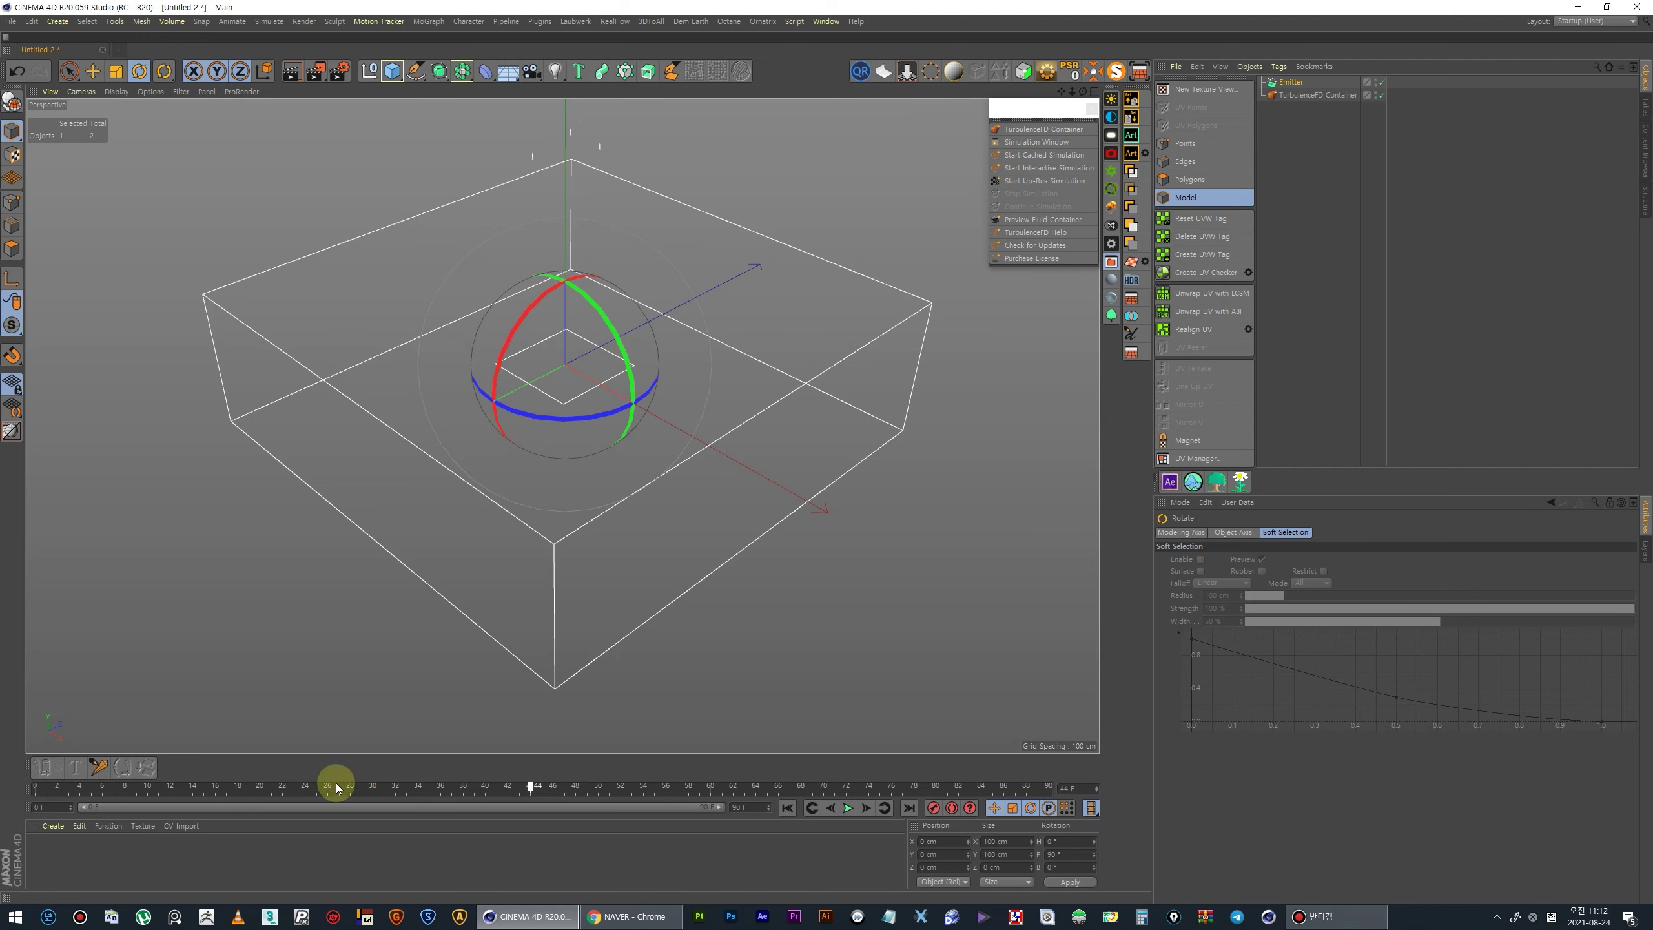
left_click(847, 807)
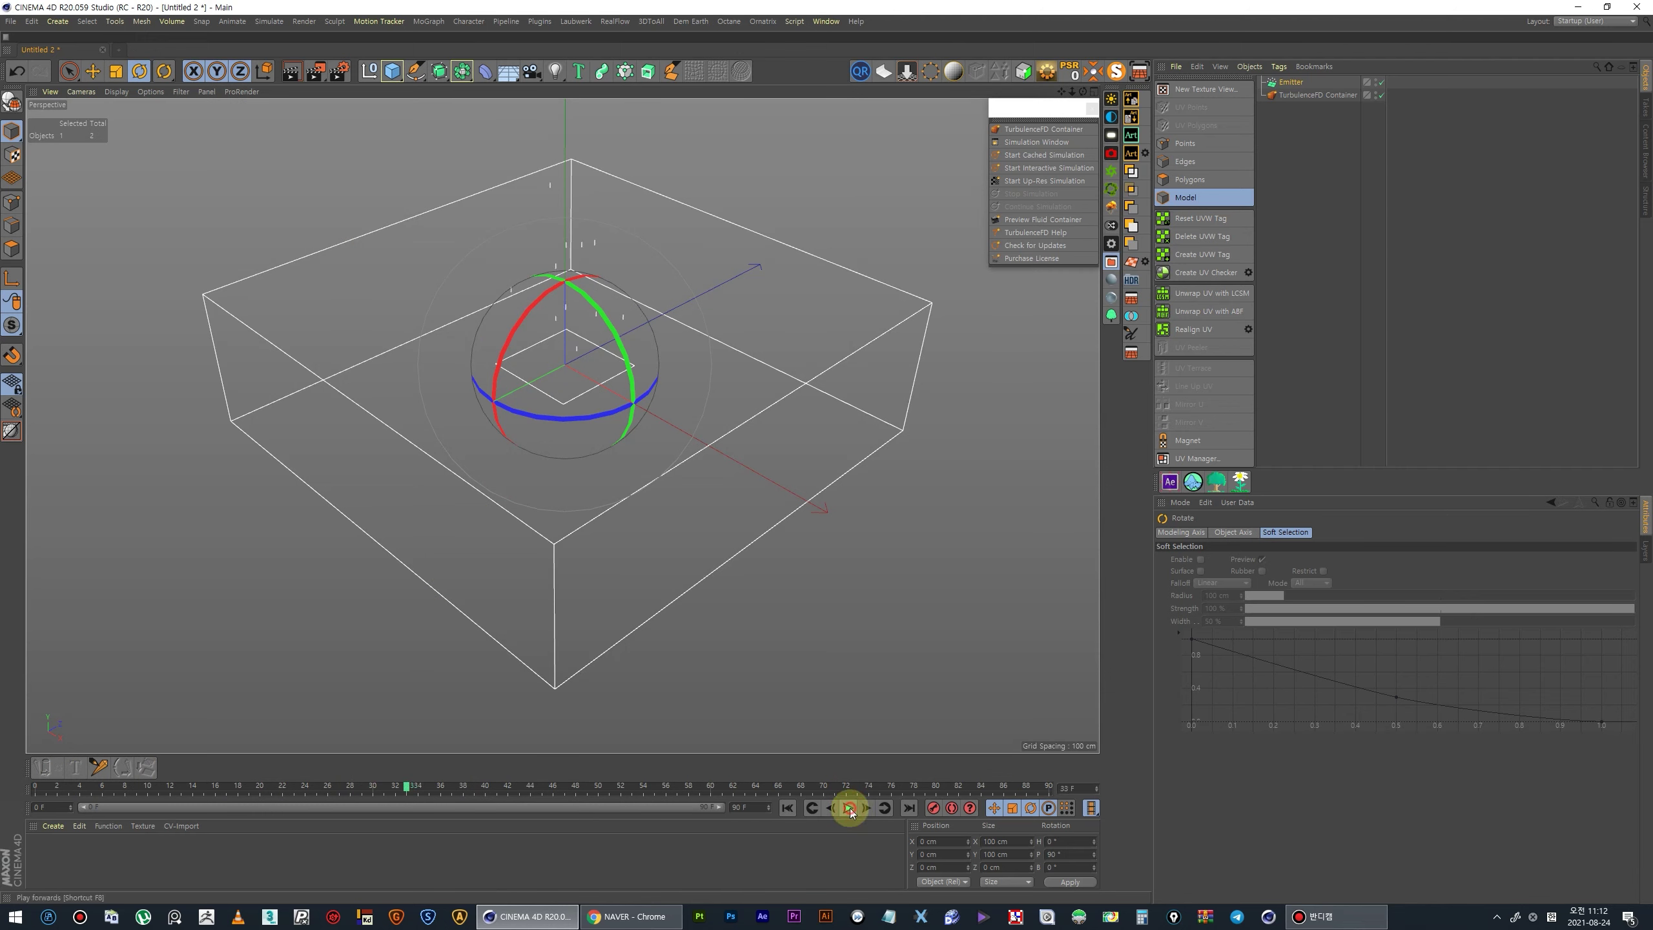
left_click(1285, 83)
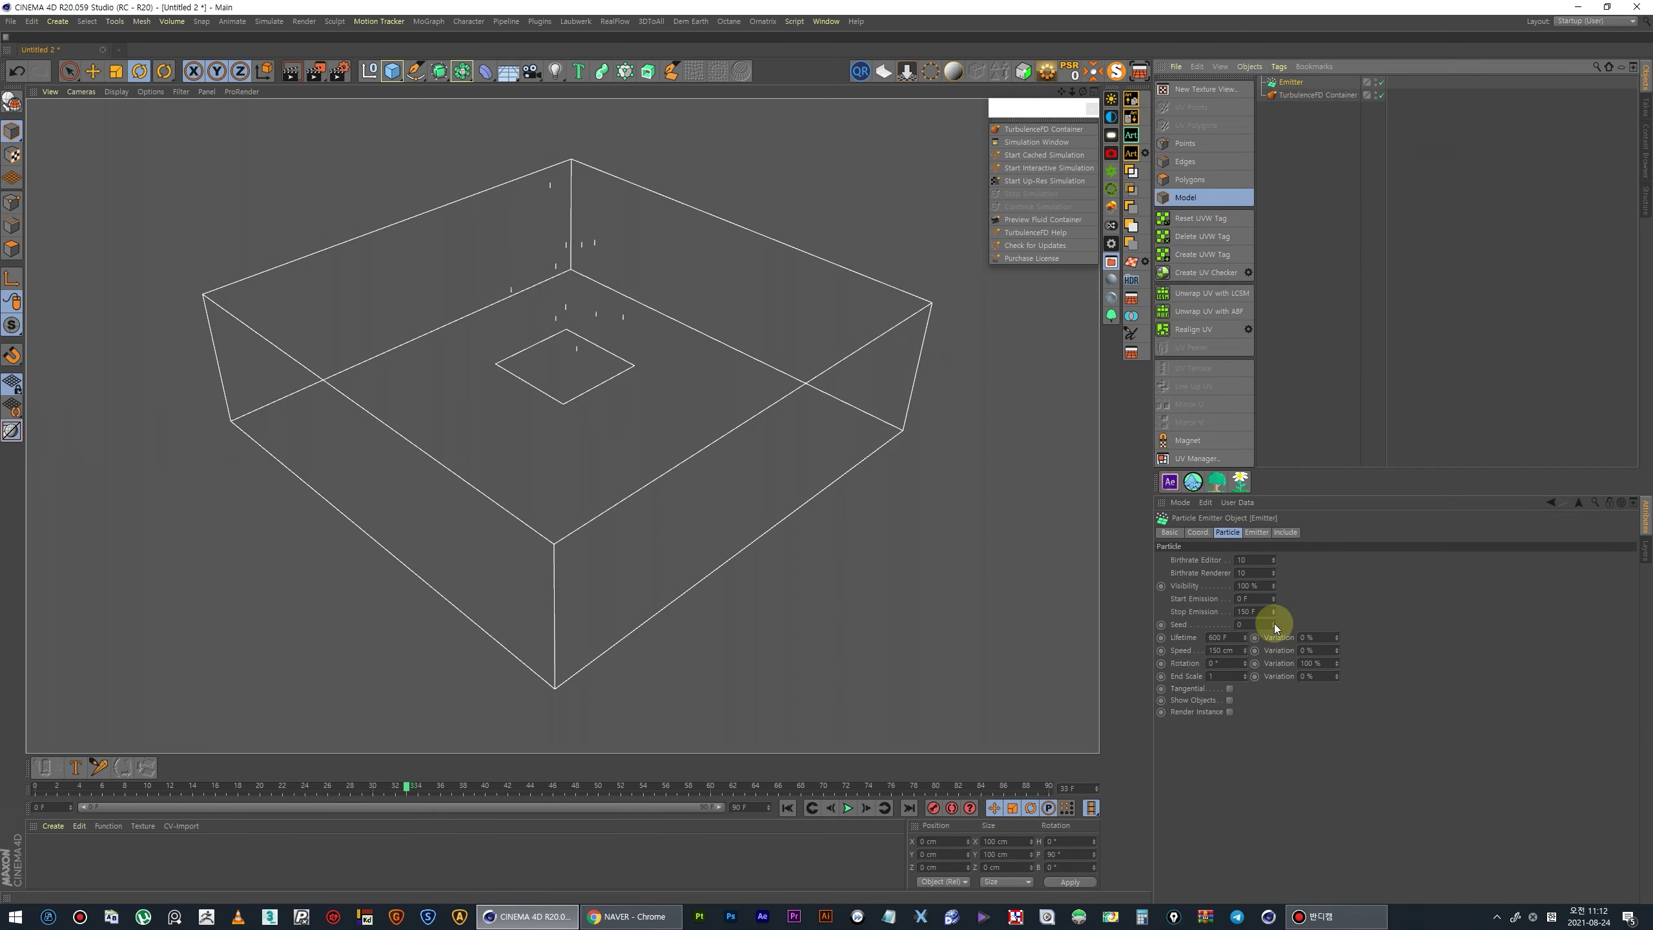
- Set the emitter birthrate to 600 and preview the rising particles
double_click(1252, 559)
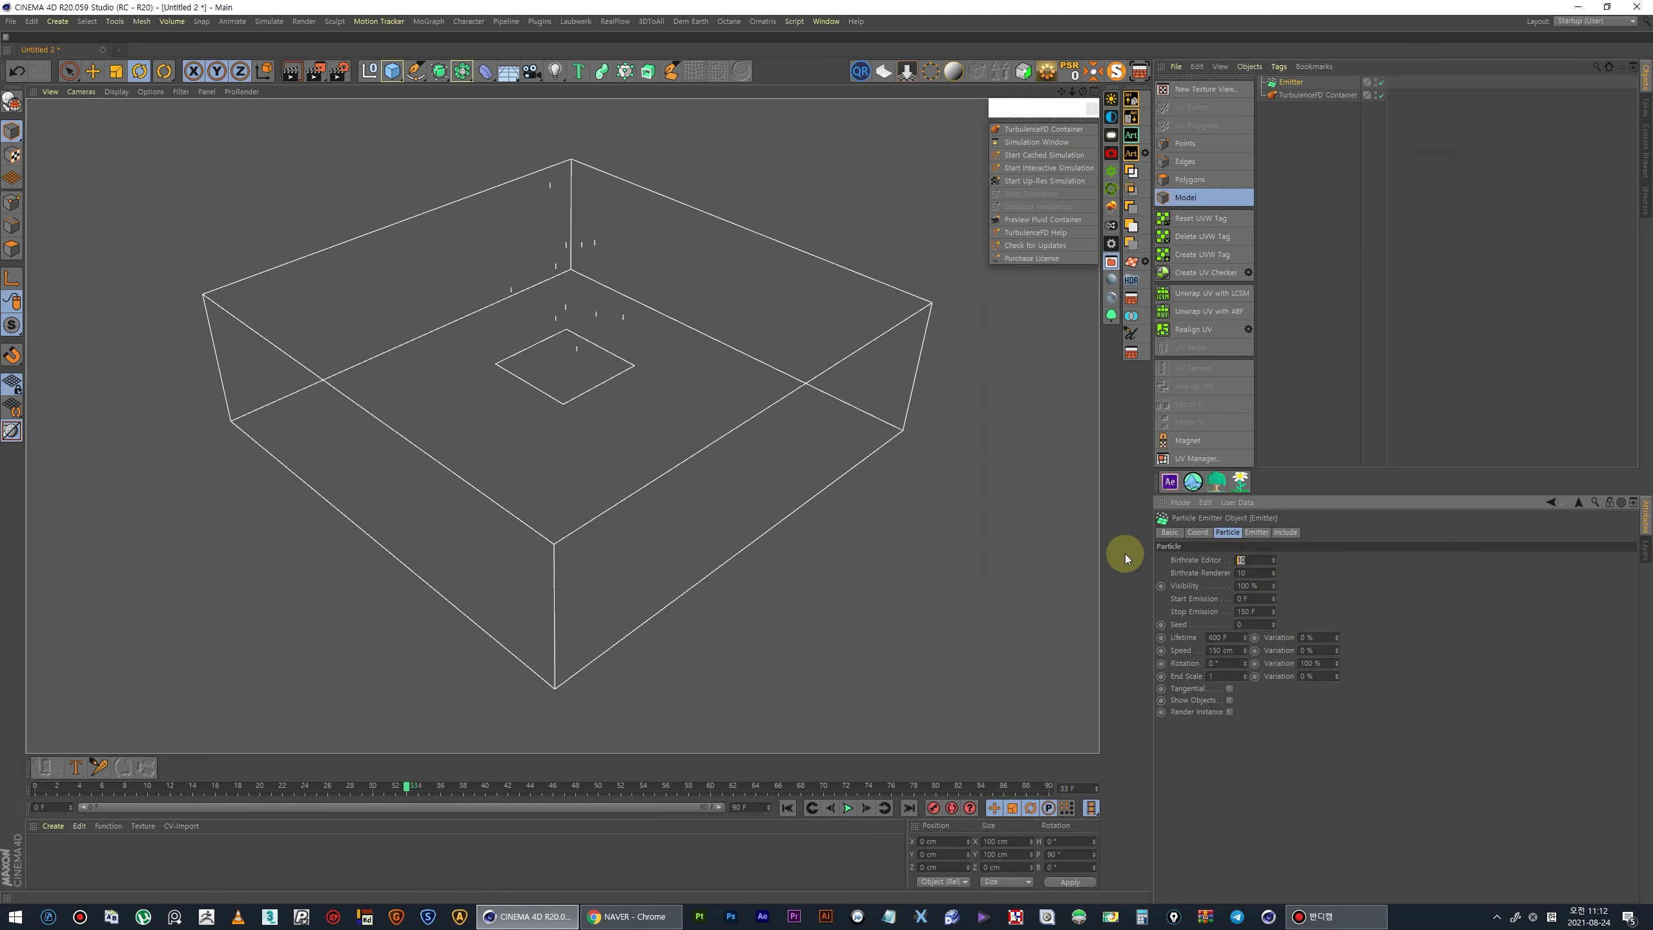
type("600")
key("Return")
left_click(788, 807)
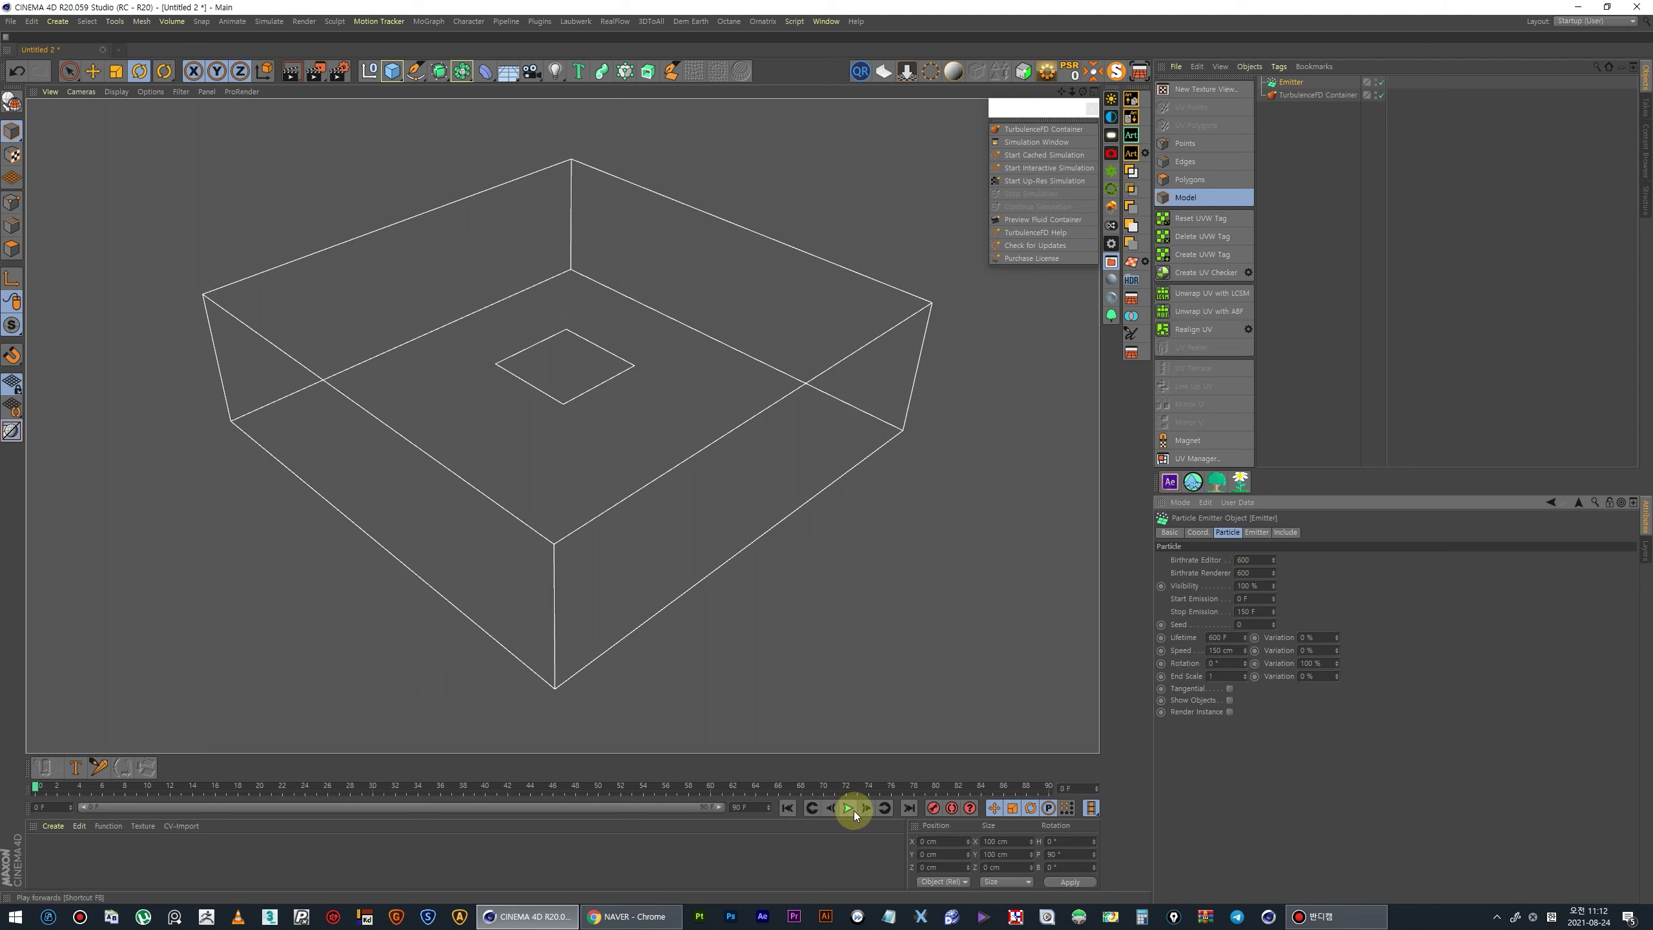
left_click(848, 807)
left_click(1242, 599)
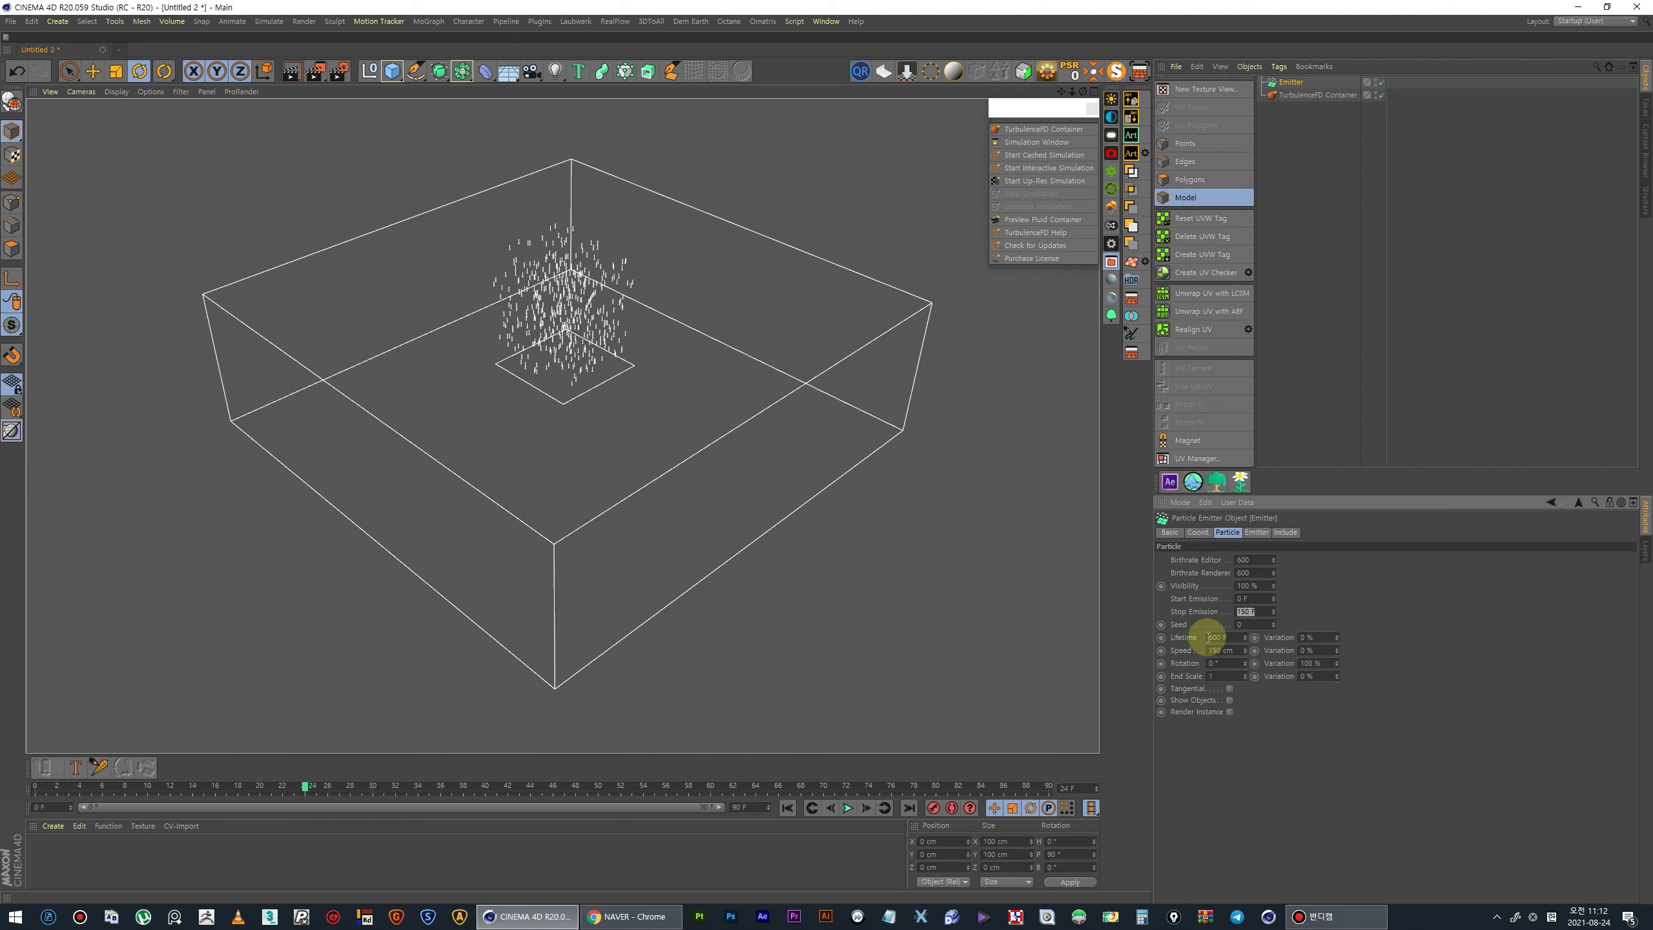
- Set the particle lifetime to 30 F and replay to check it
double_click(1216, 637)
type("30")
key("Return")
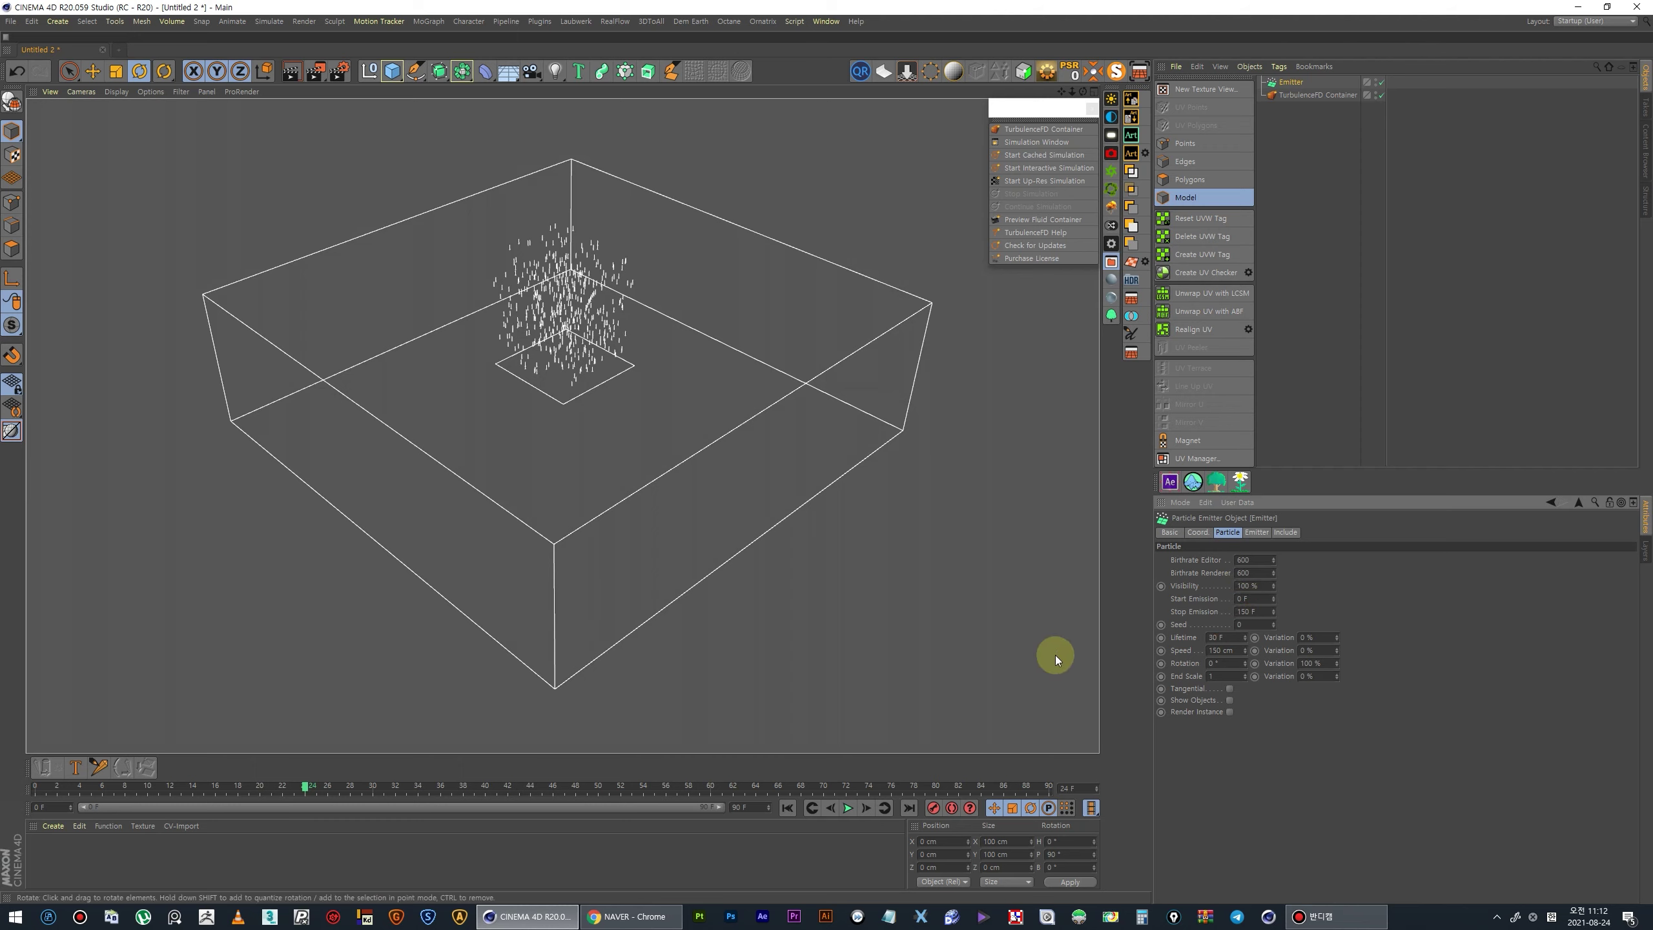
left_click(788, 807)
left_click(846, 807)
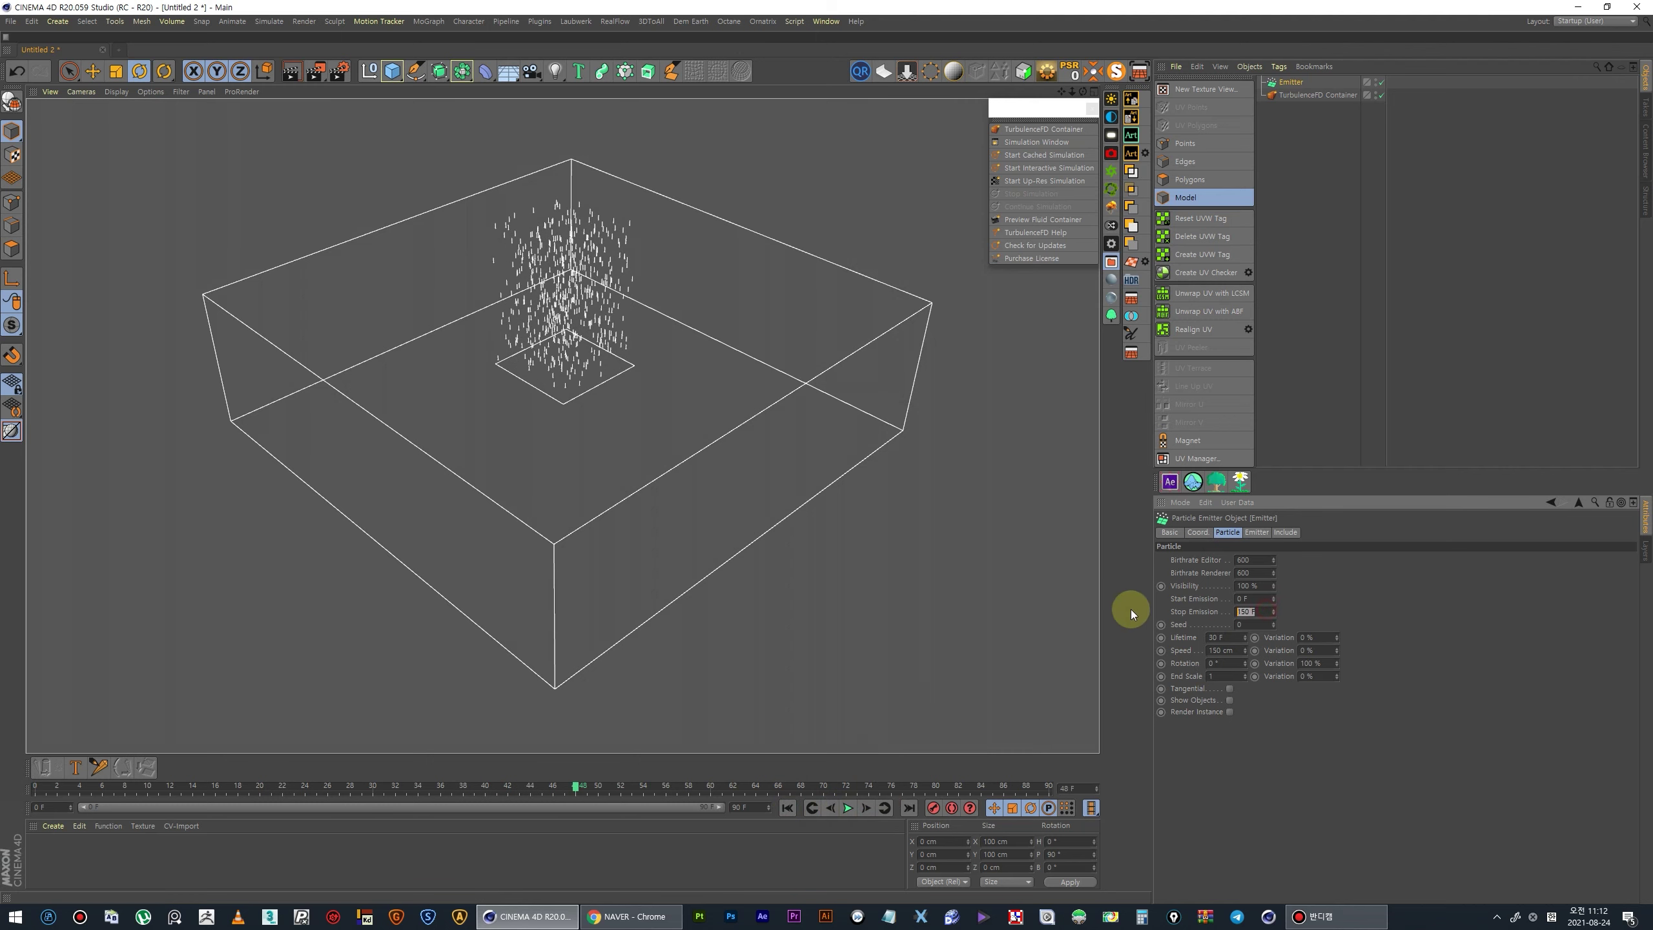
- Stop emission at frame 16 and replay the short burst
type("16")
key("Return")
left_click(787, 807)
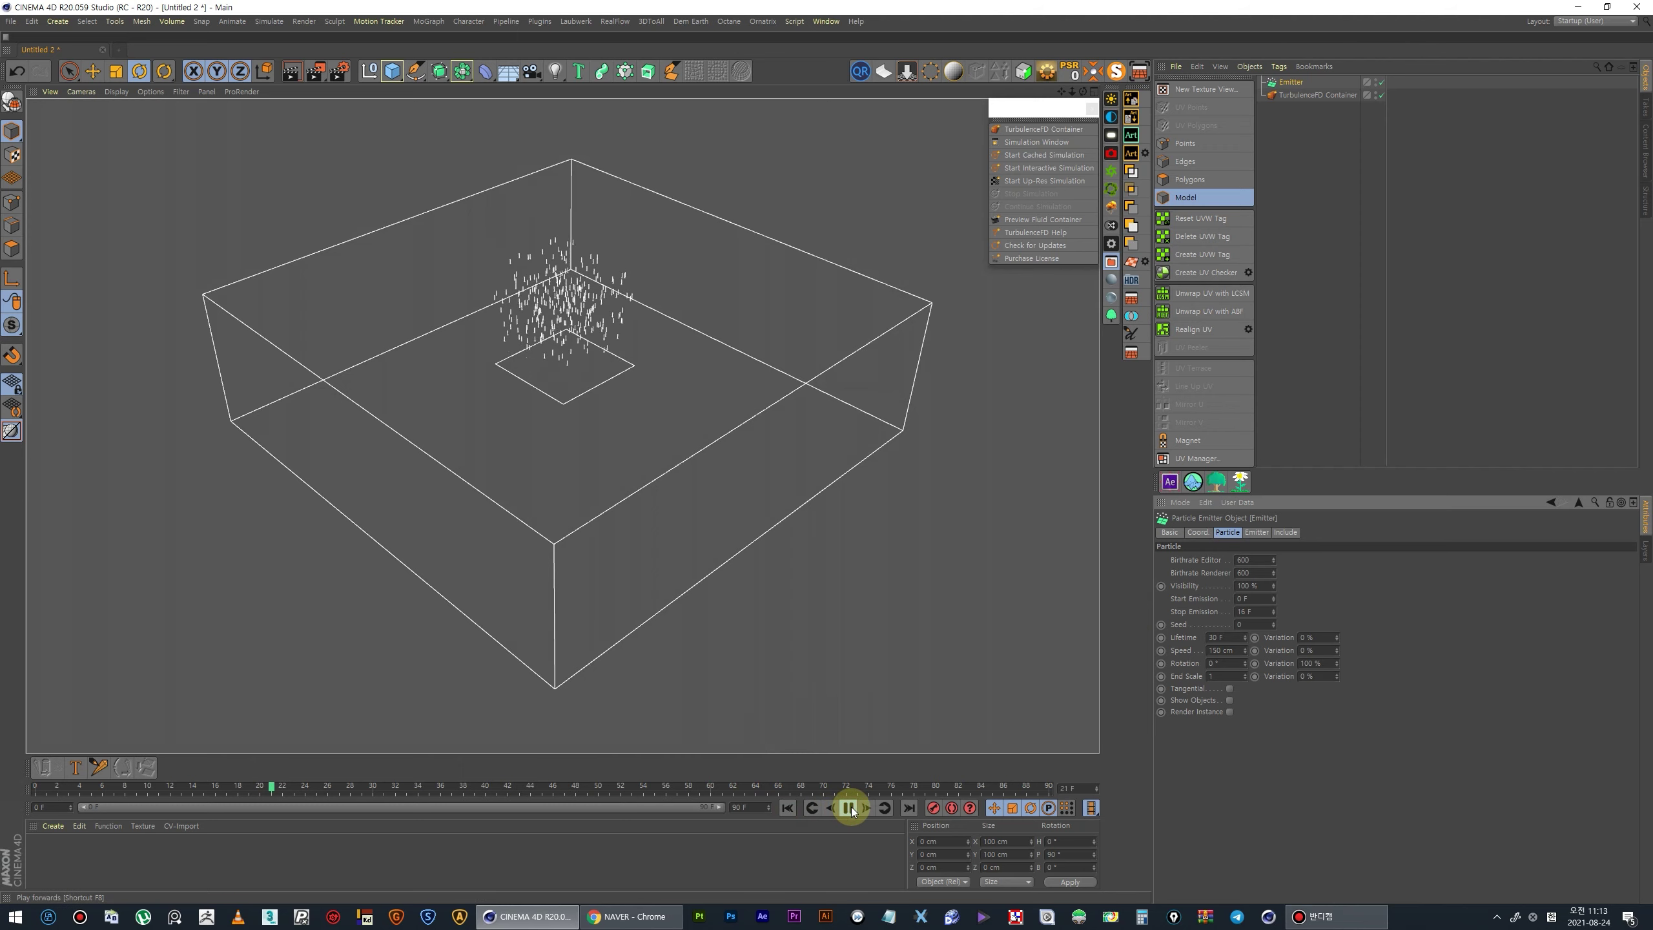
left_click(788, 807)
left_click(850, 807)
left_click(850, 807)
left_click(1262, 532)
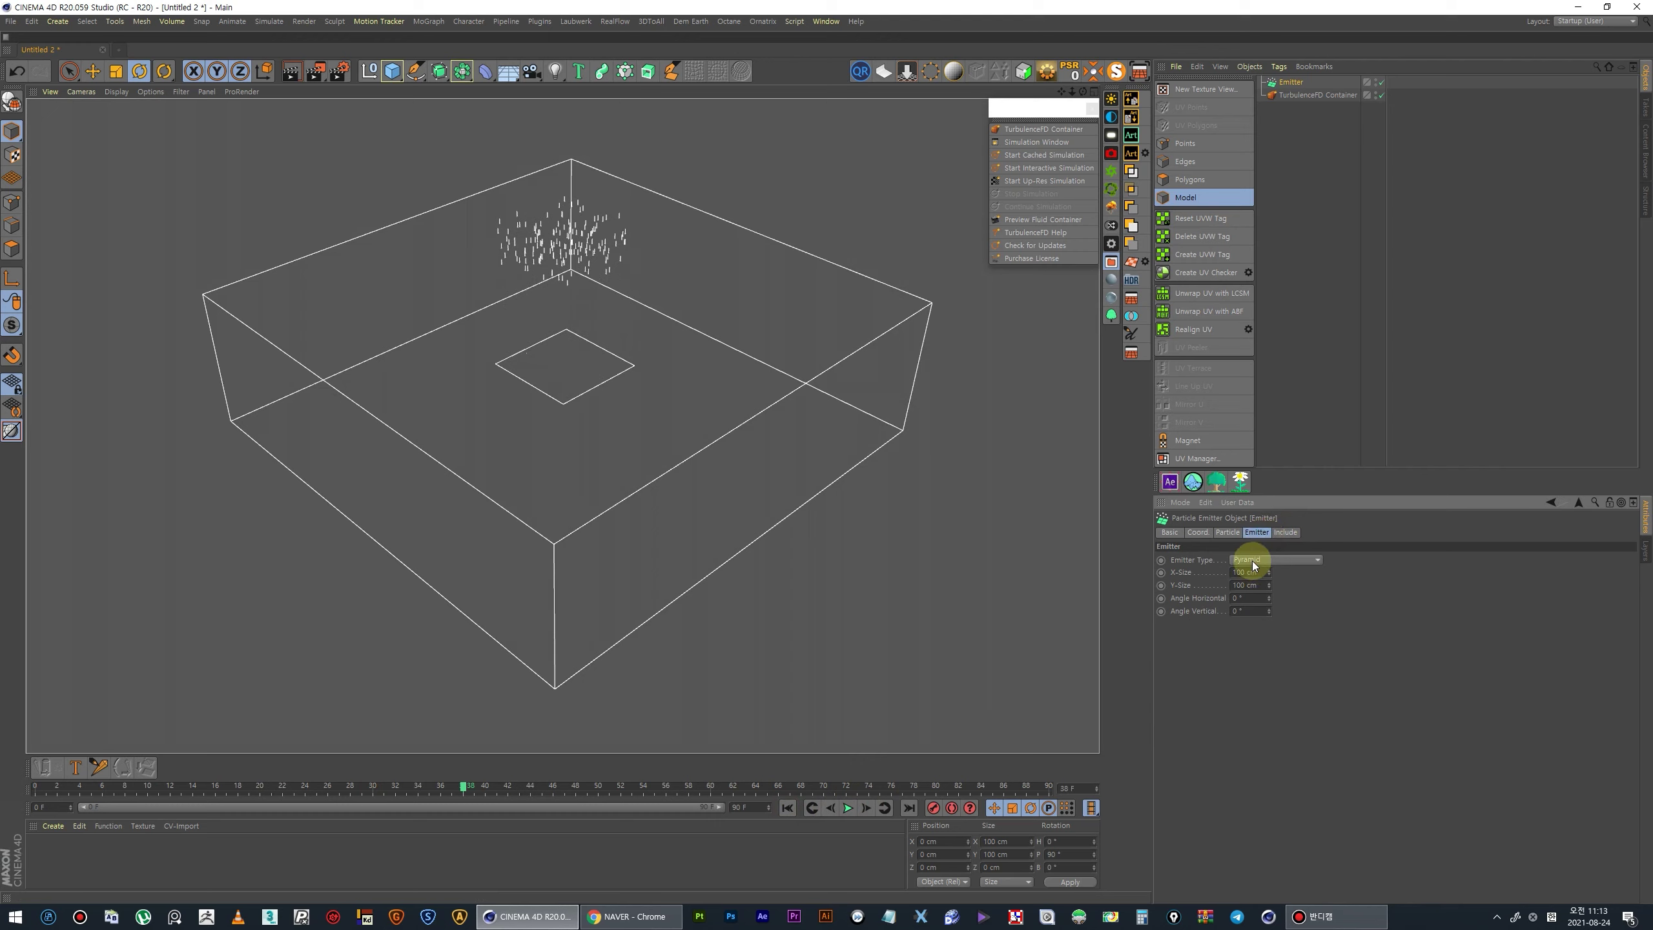
- Make the emitter a 50 × 50 cm Cone with a 90° horizontal angle
left_click(1253, 585)
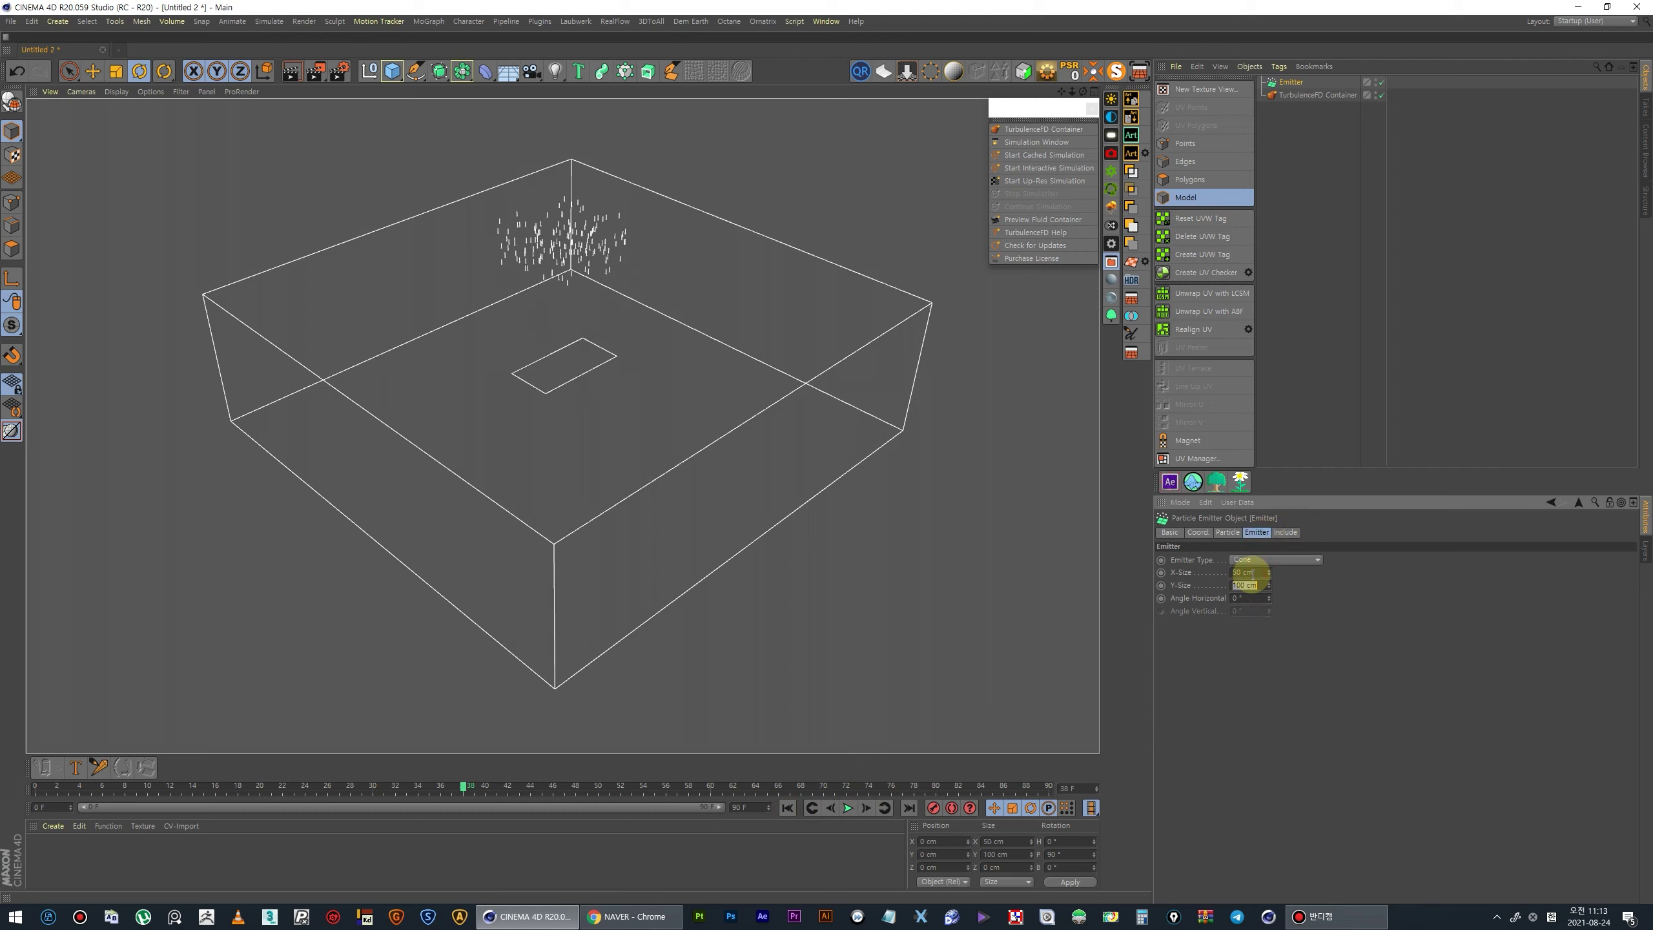
type("50")
left_click(1251, 600)
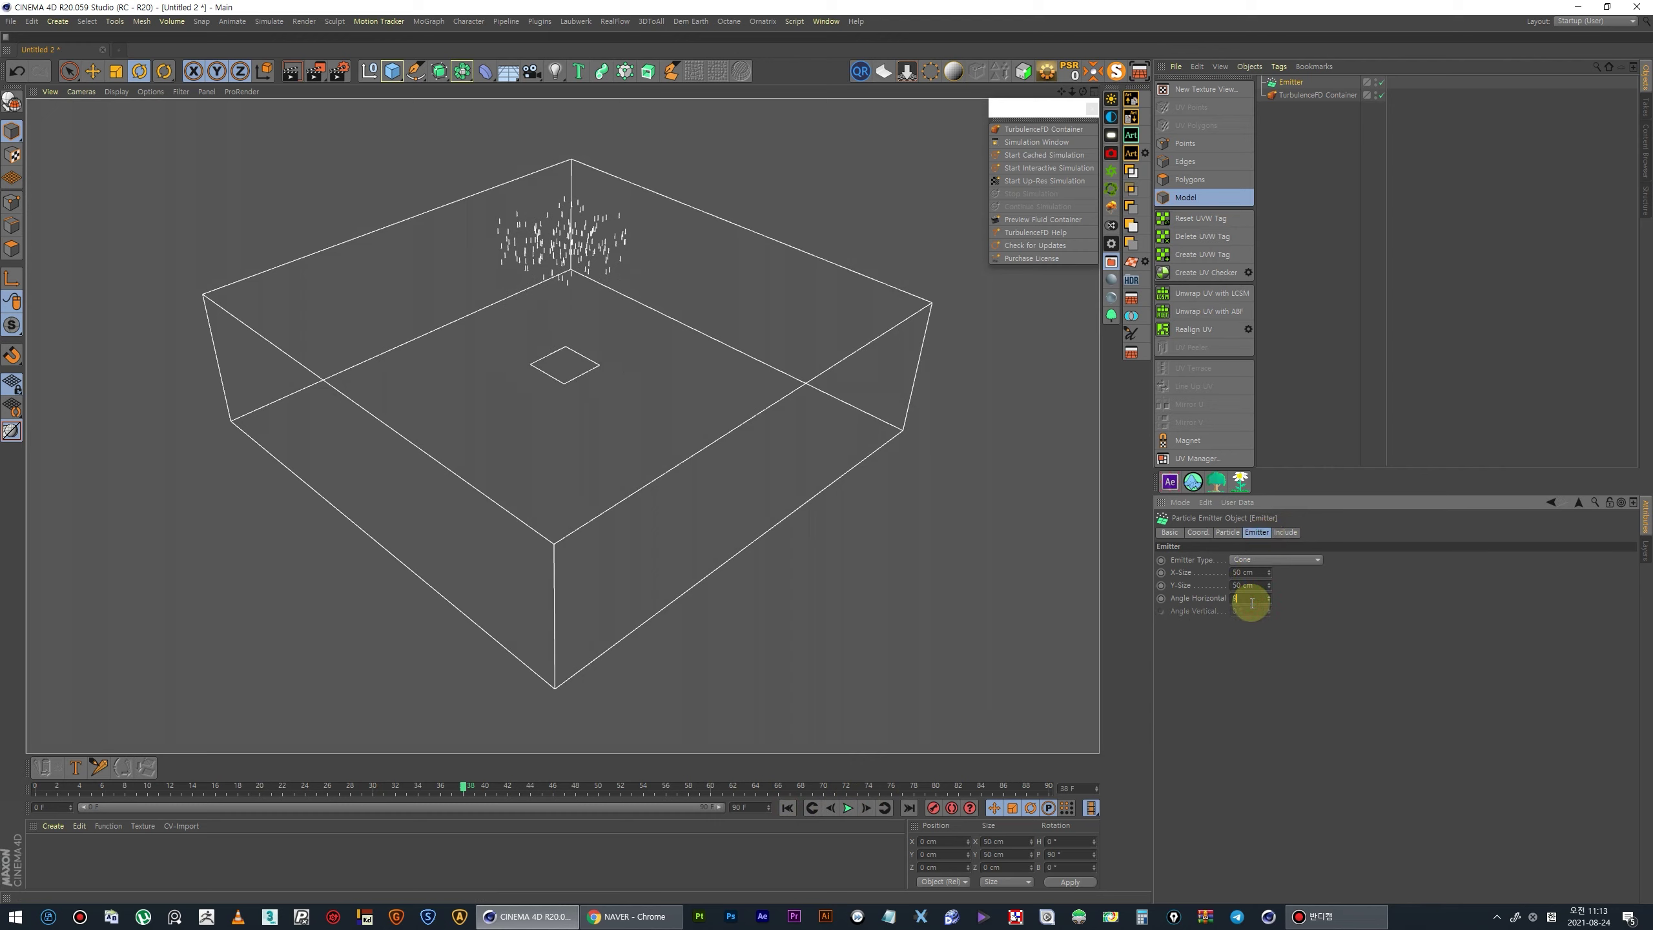
type("90")
left_click(848, 808)
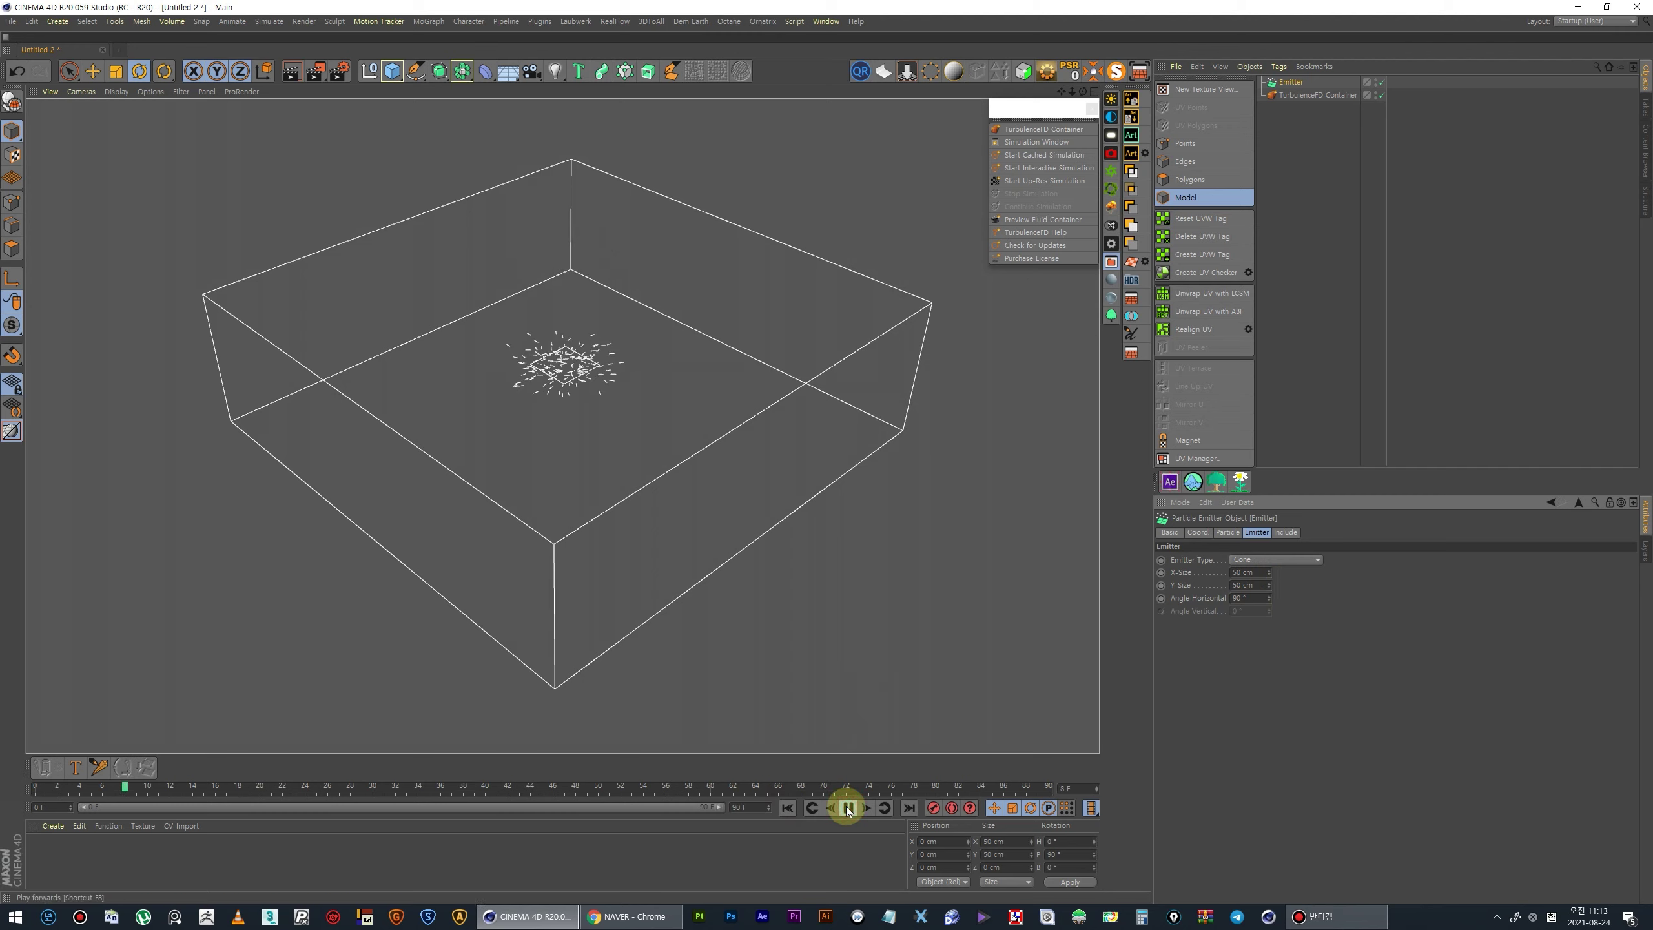
left_click(848, 808)
left_click_drag(583, 417, 700, 583, "alt")
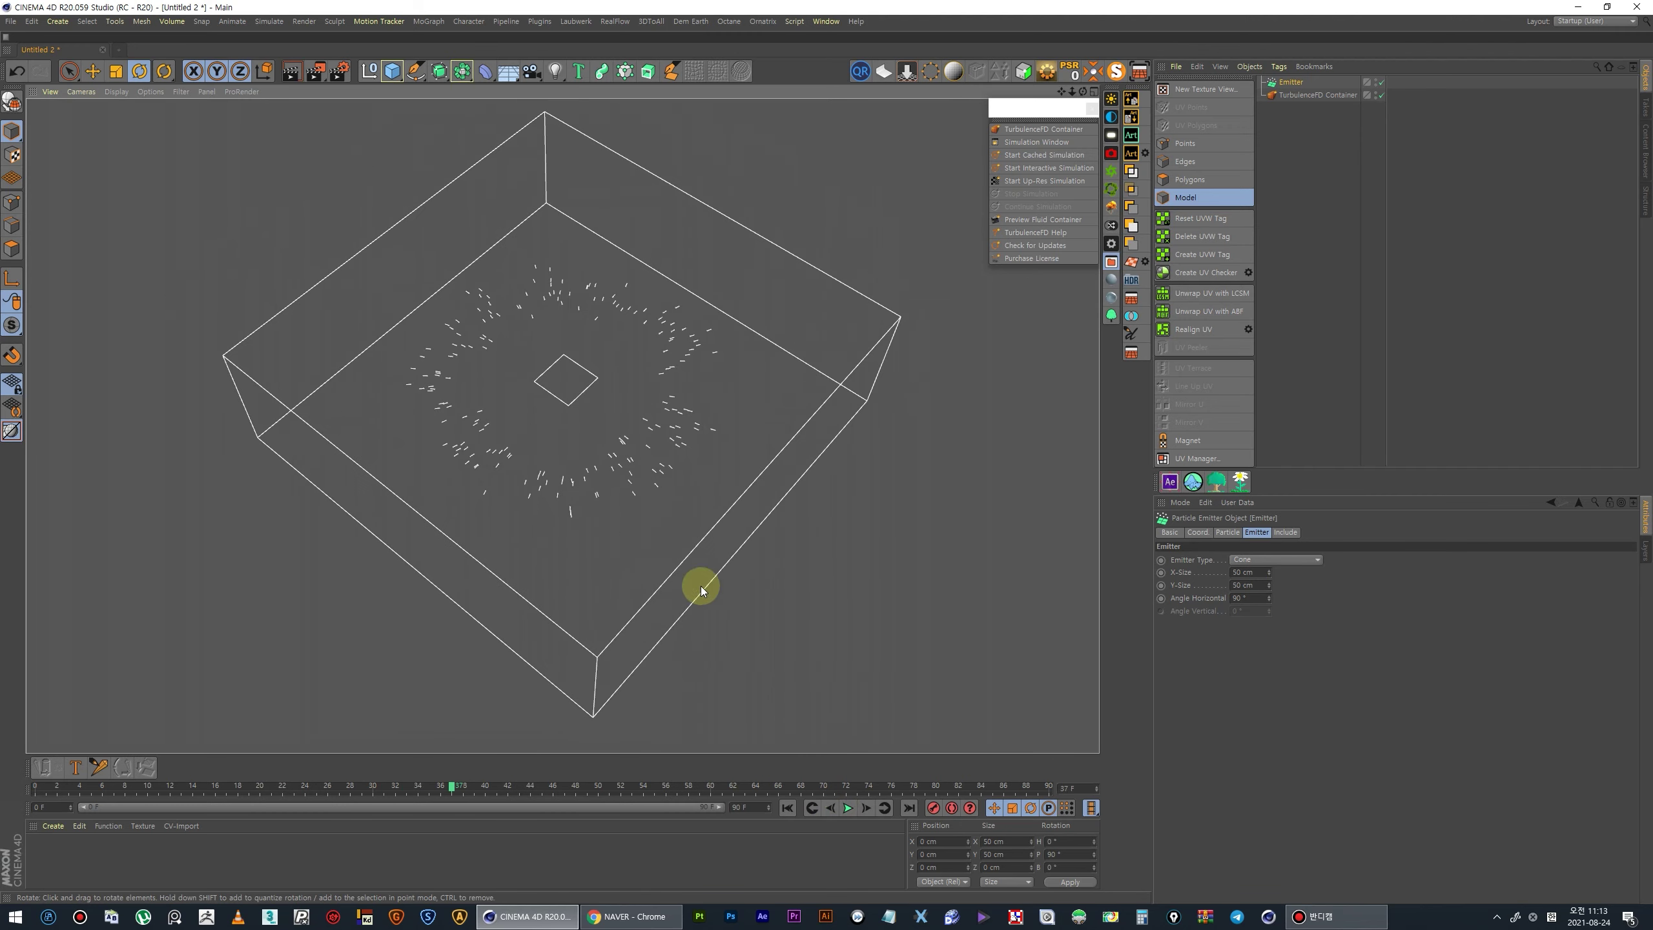
- Replay the simulation and orbit to inspect the outward particle ring
left_click(786, 807)
left_click(847, 808)
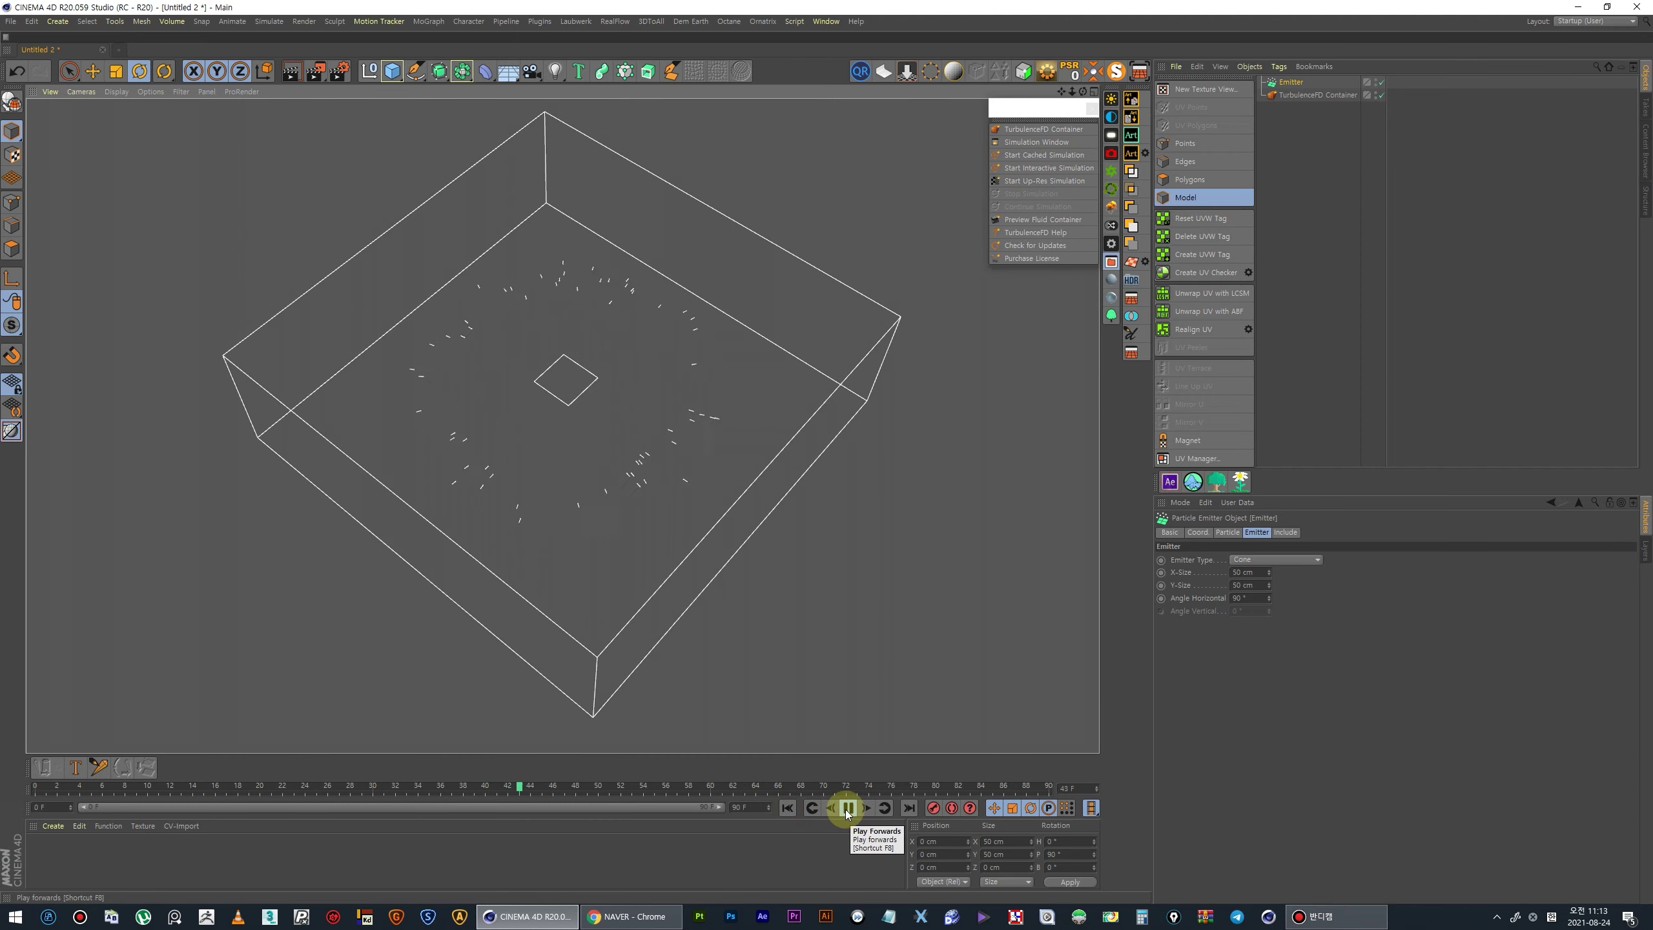
left_click(788, 809)
left_click(847, 807)
left_click_drag(625, 416, 798, 749, "alt")
mouse_move(683, 781)
left_mouse_down()
mouse_move(160, 775)
mouse_move(410, 798)
mouse_move(35, 785)
left_mouse_up()
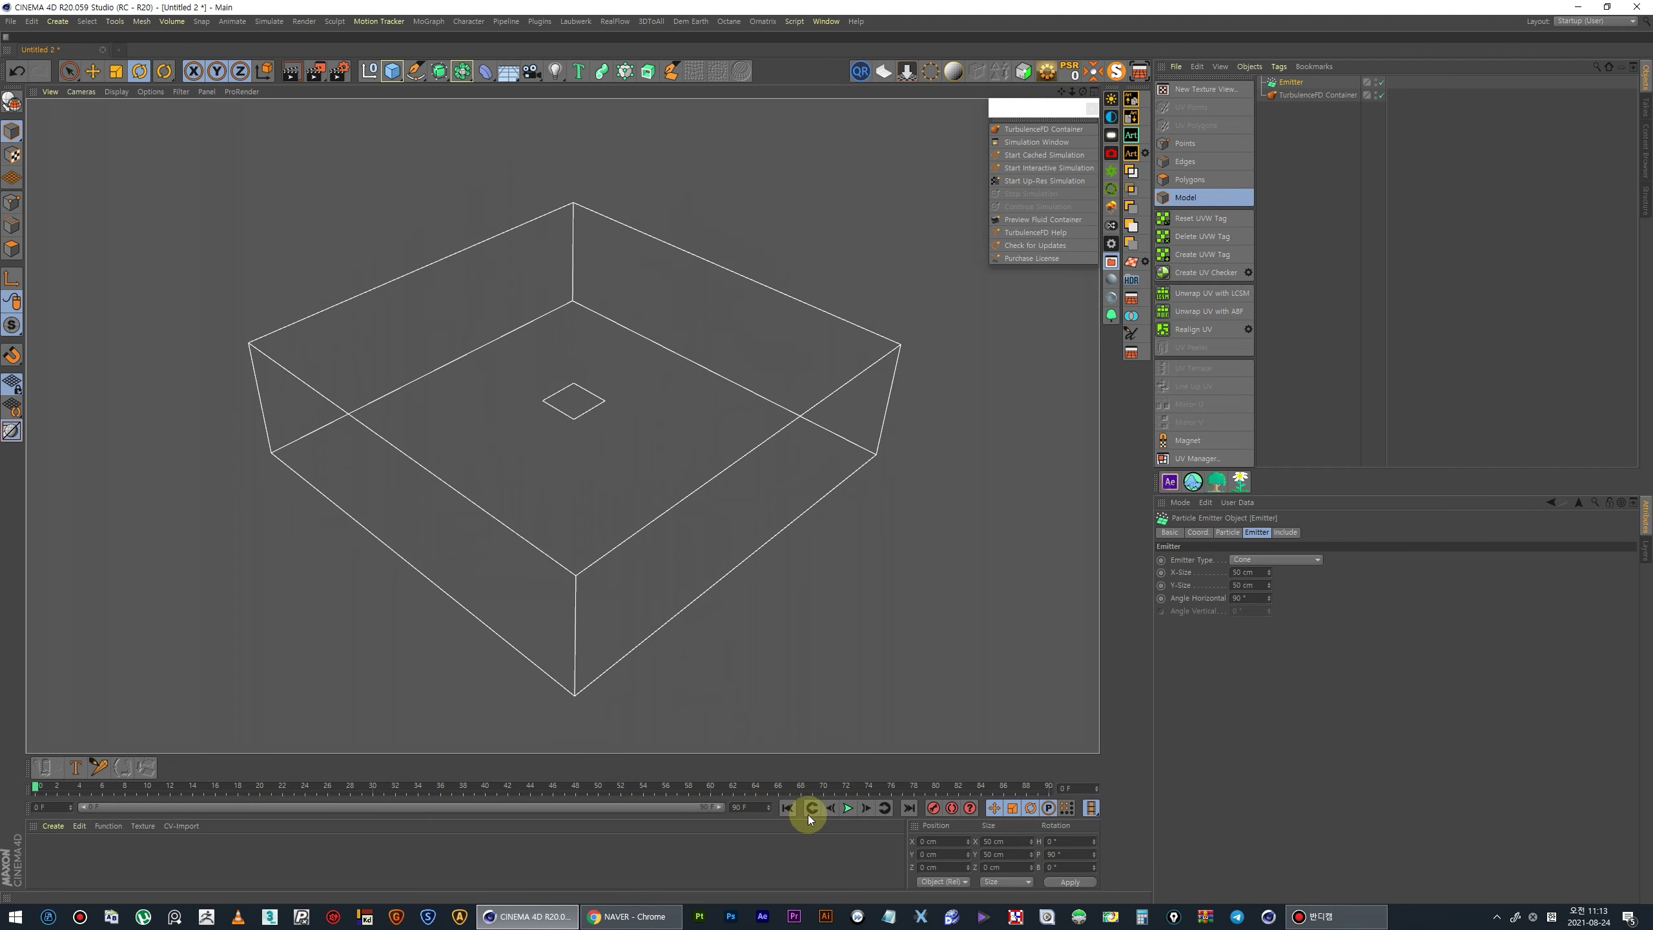
left_click(847, 808)
left_click(847, 807)
left_click_drag(716, 625, 651, 502, "alt")
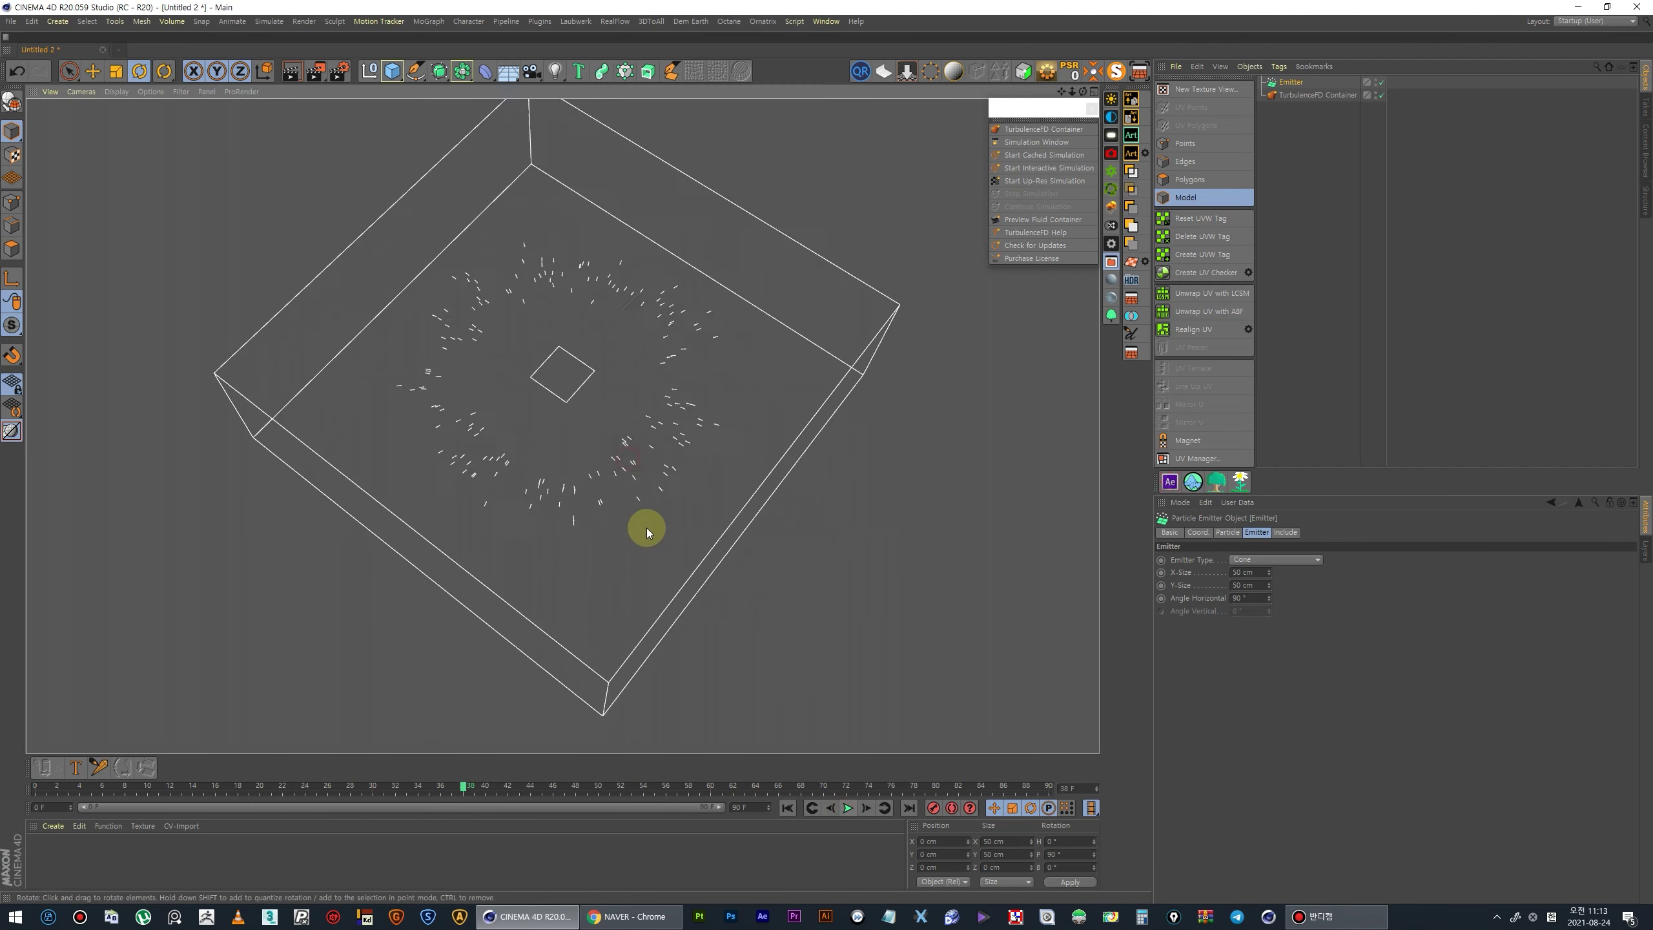
right_click(1292, 82)
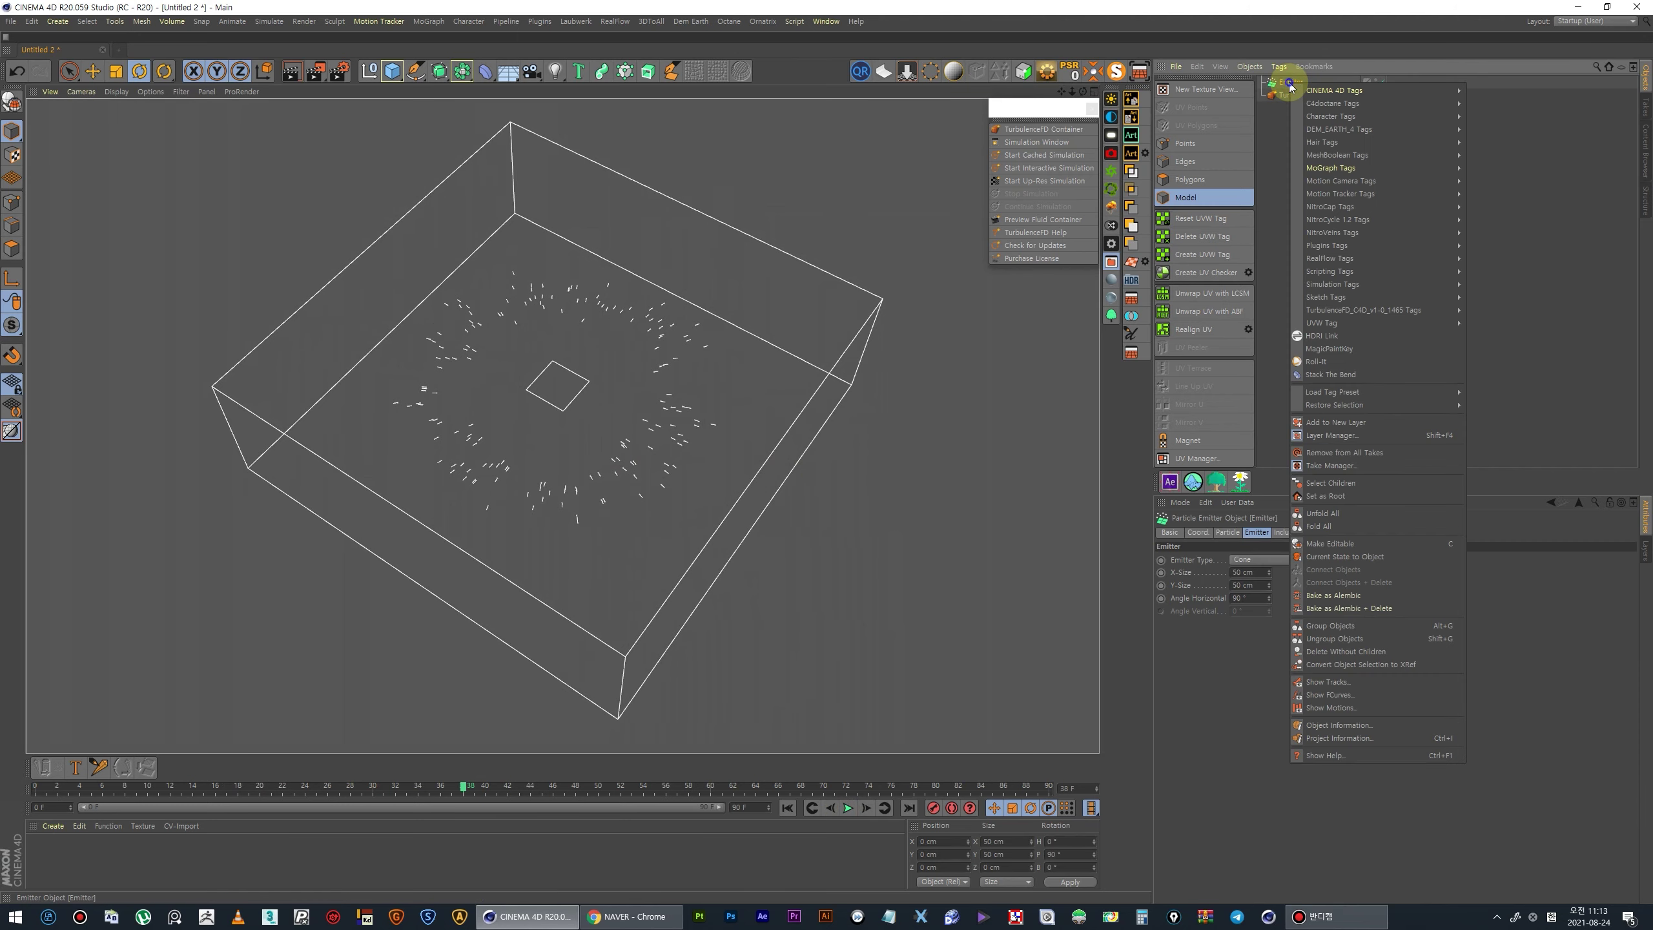
- Add a TurbulenceFD Emitter tag to the Emitter with Density Value 1
left_click(1497, 312)
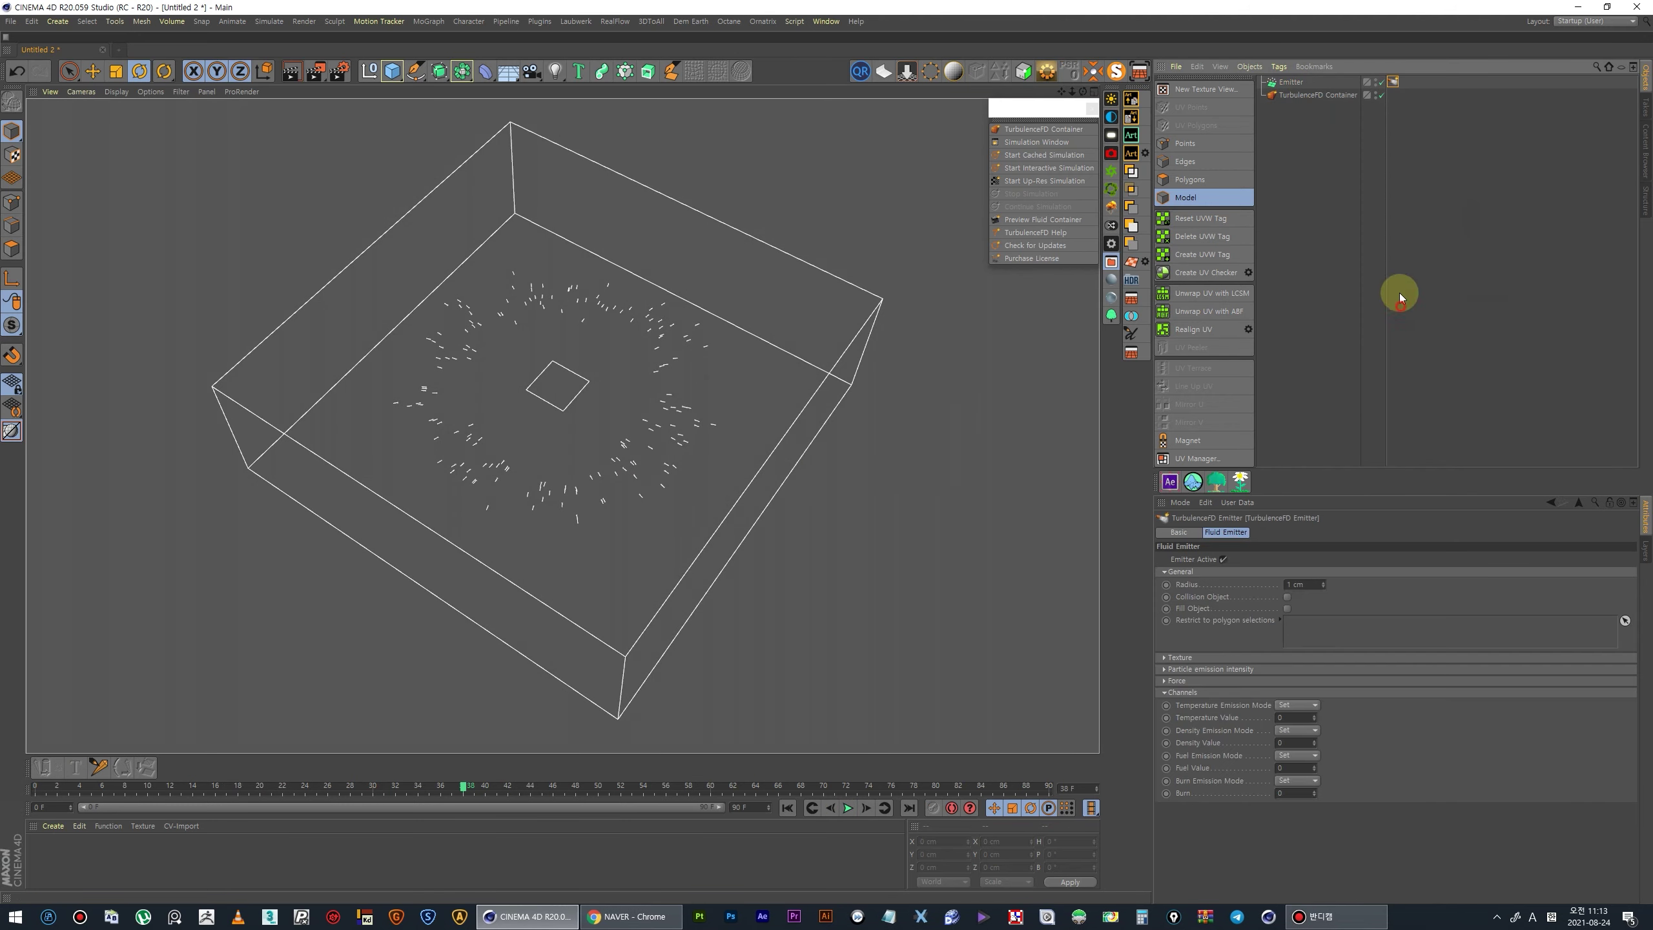
left_click(1392, 83)
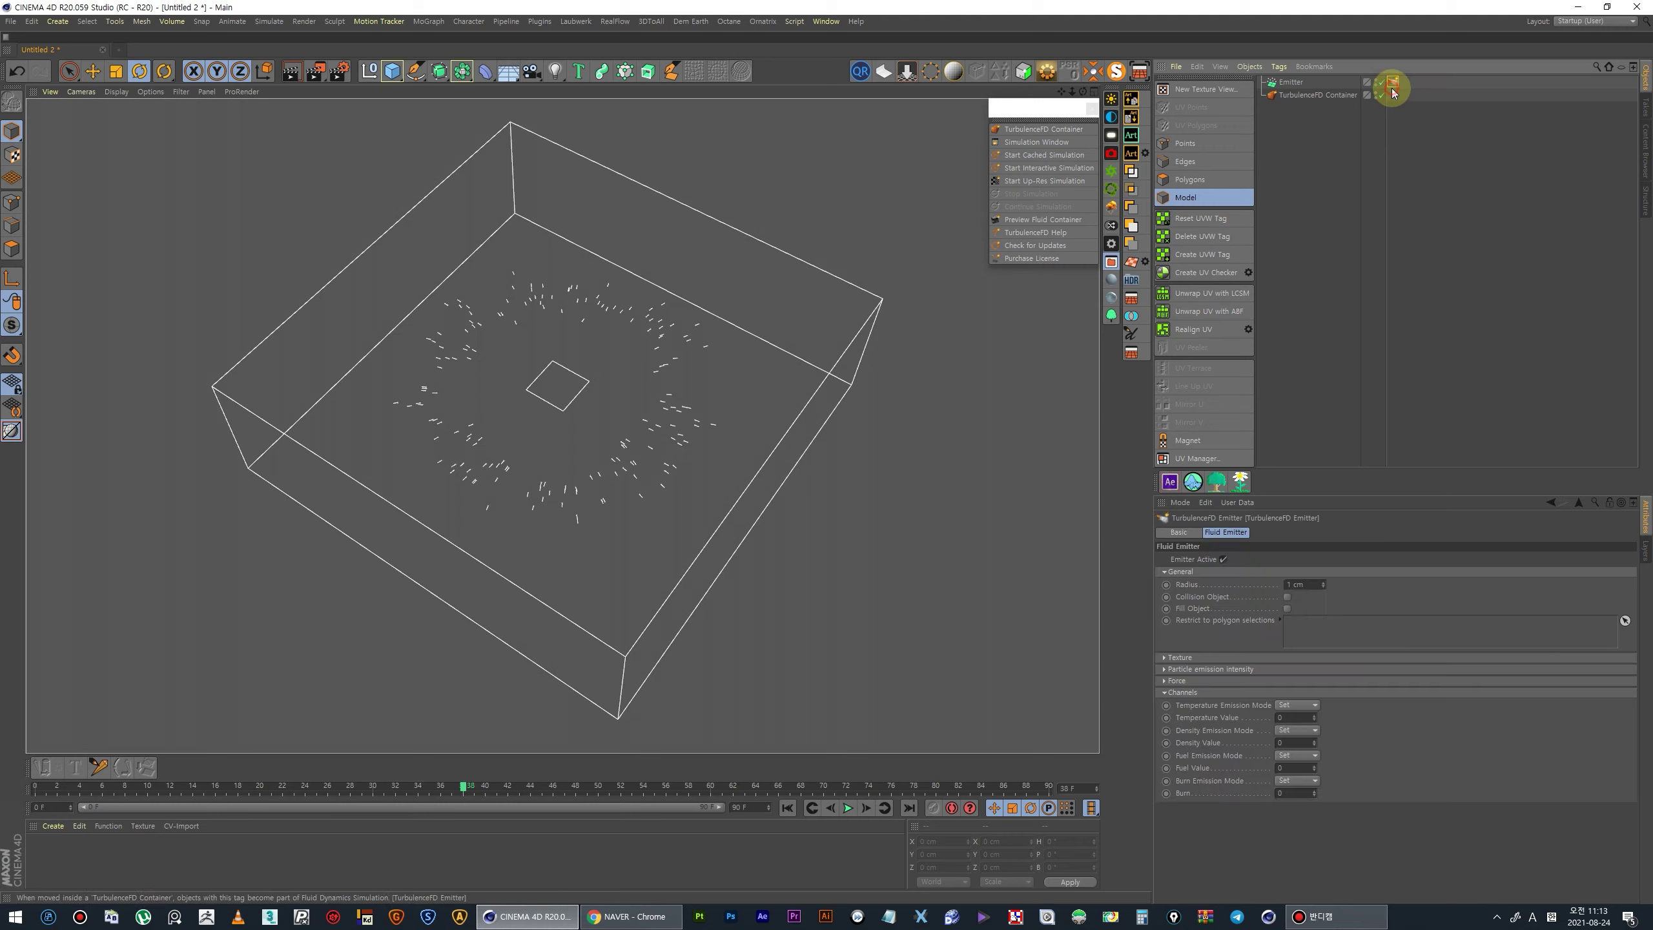
left_click_drag(40, 779, 463, 767)
left_click(1296, 743)
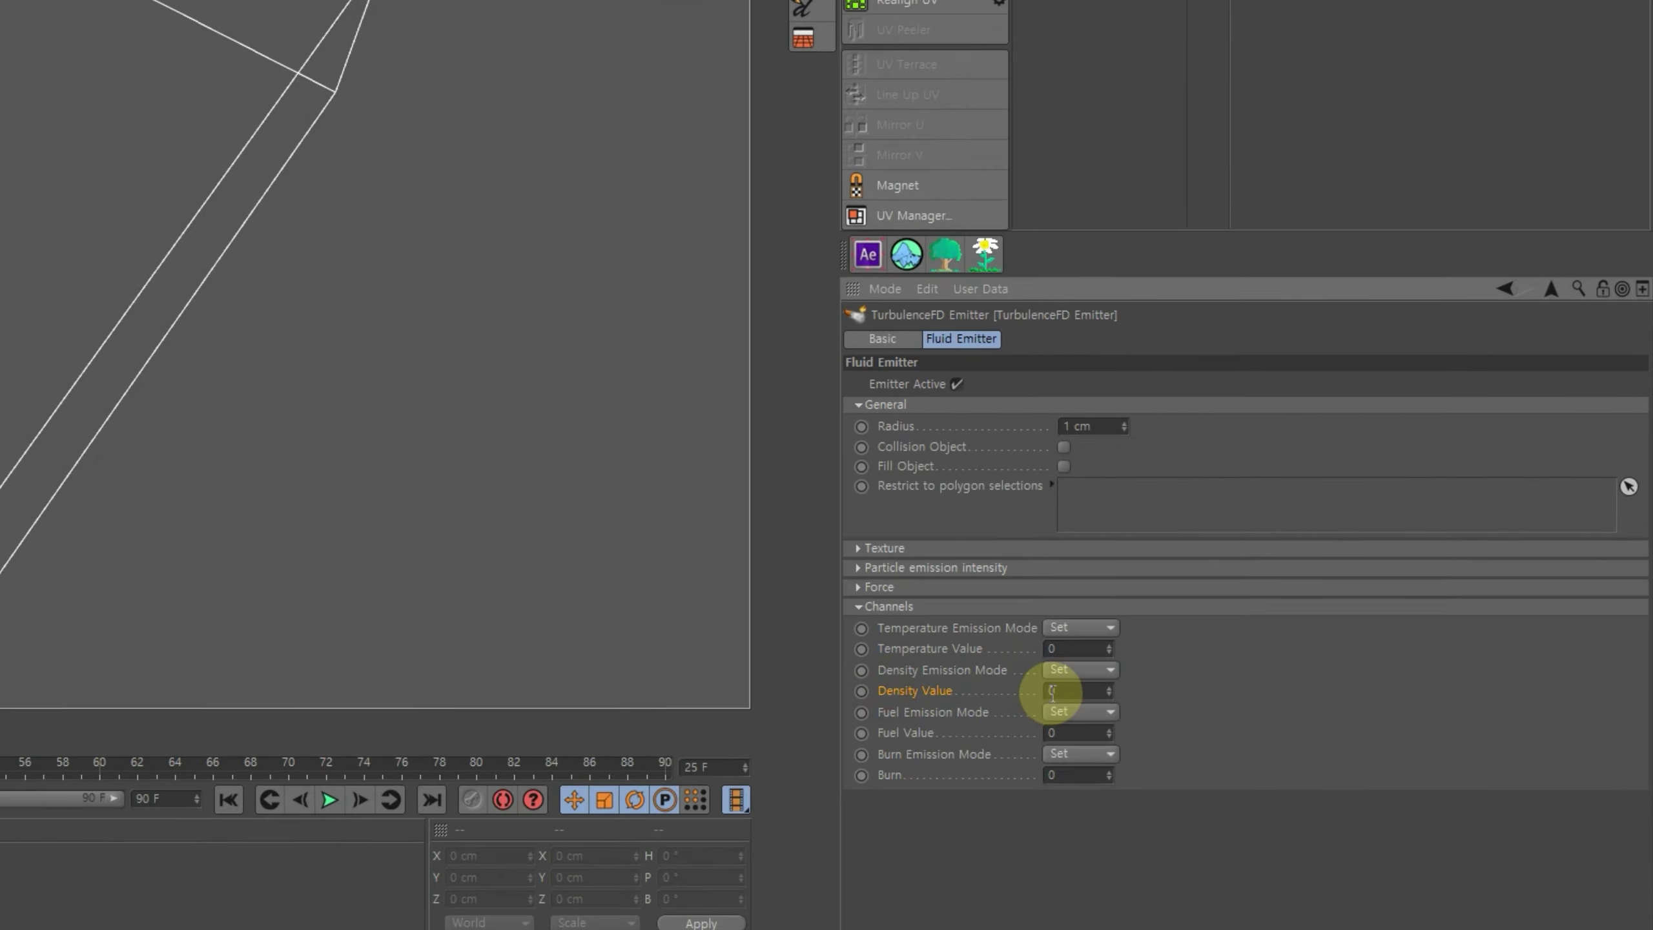
type("1")
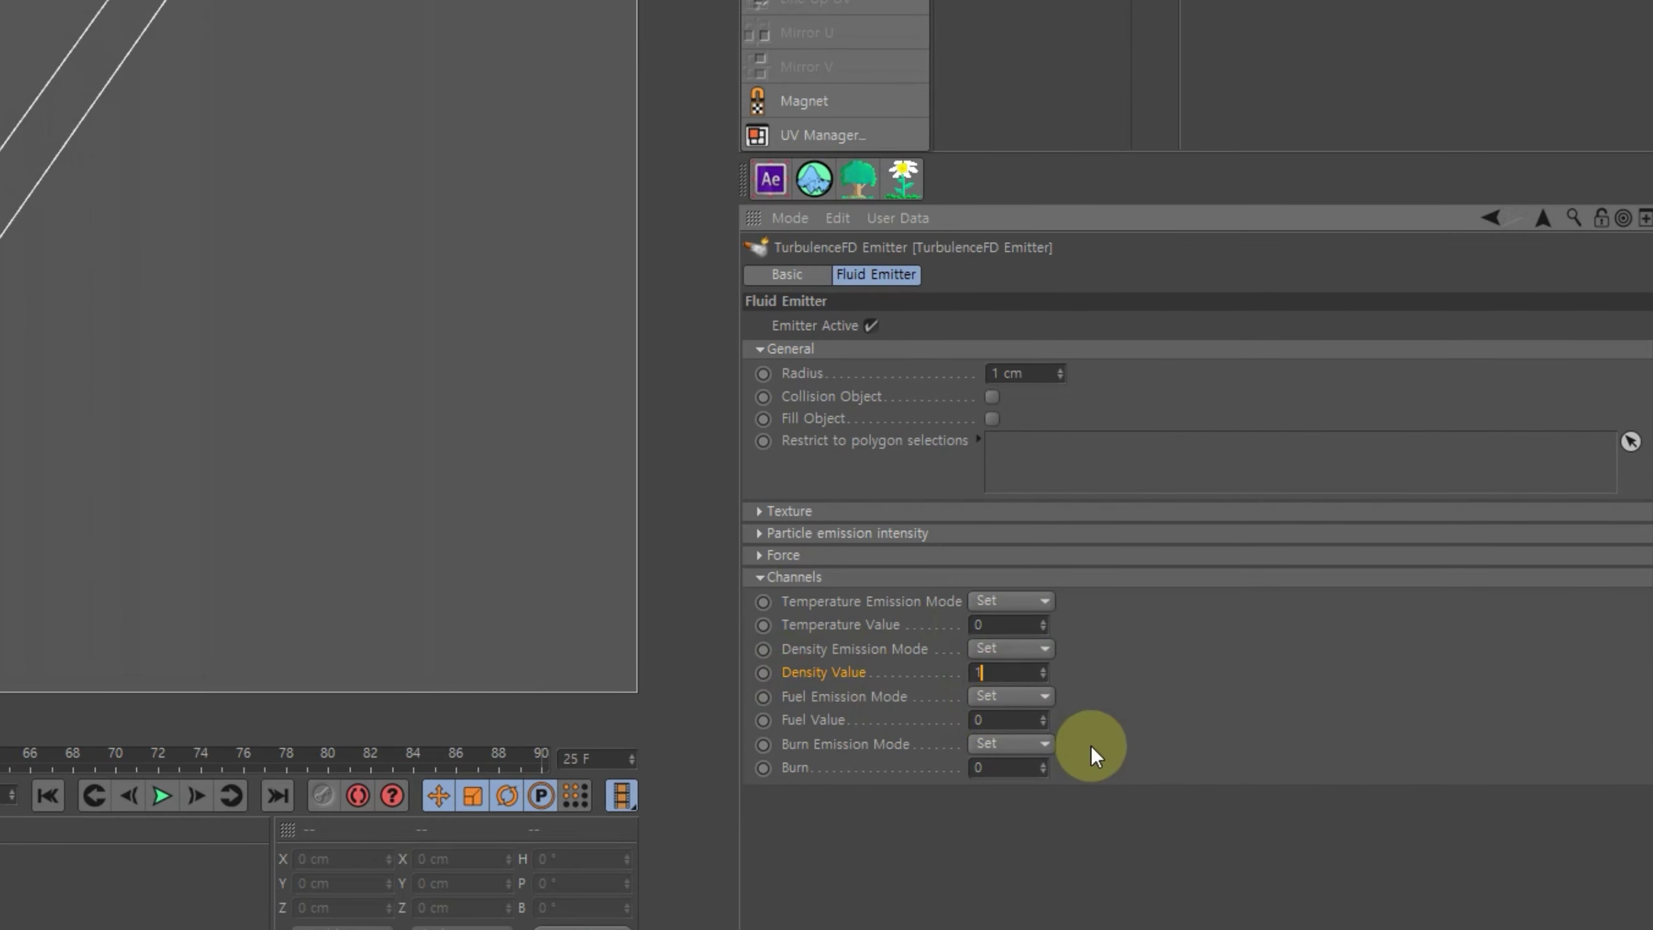
left_click(1041, 762)
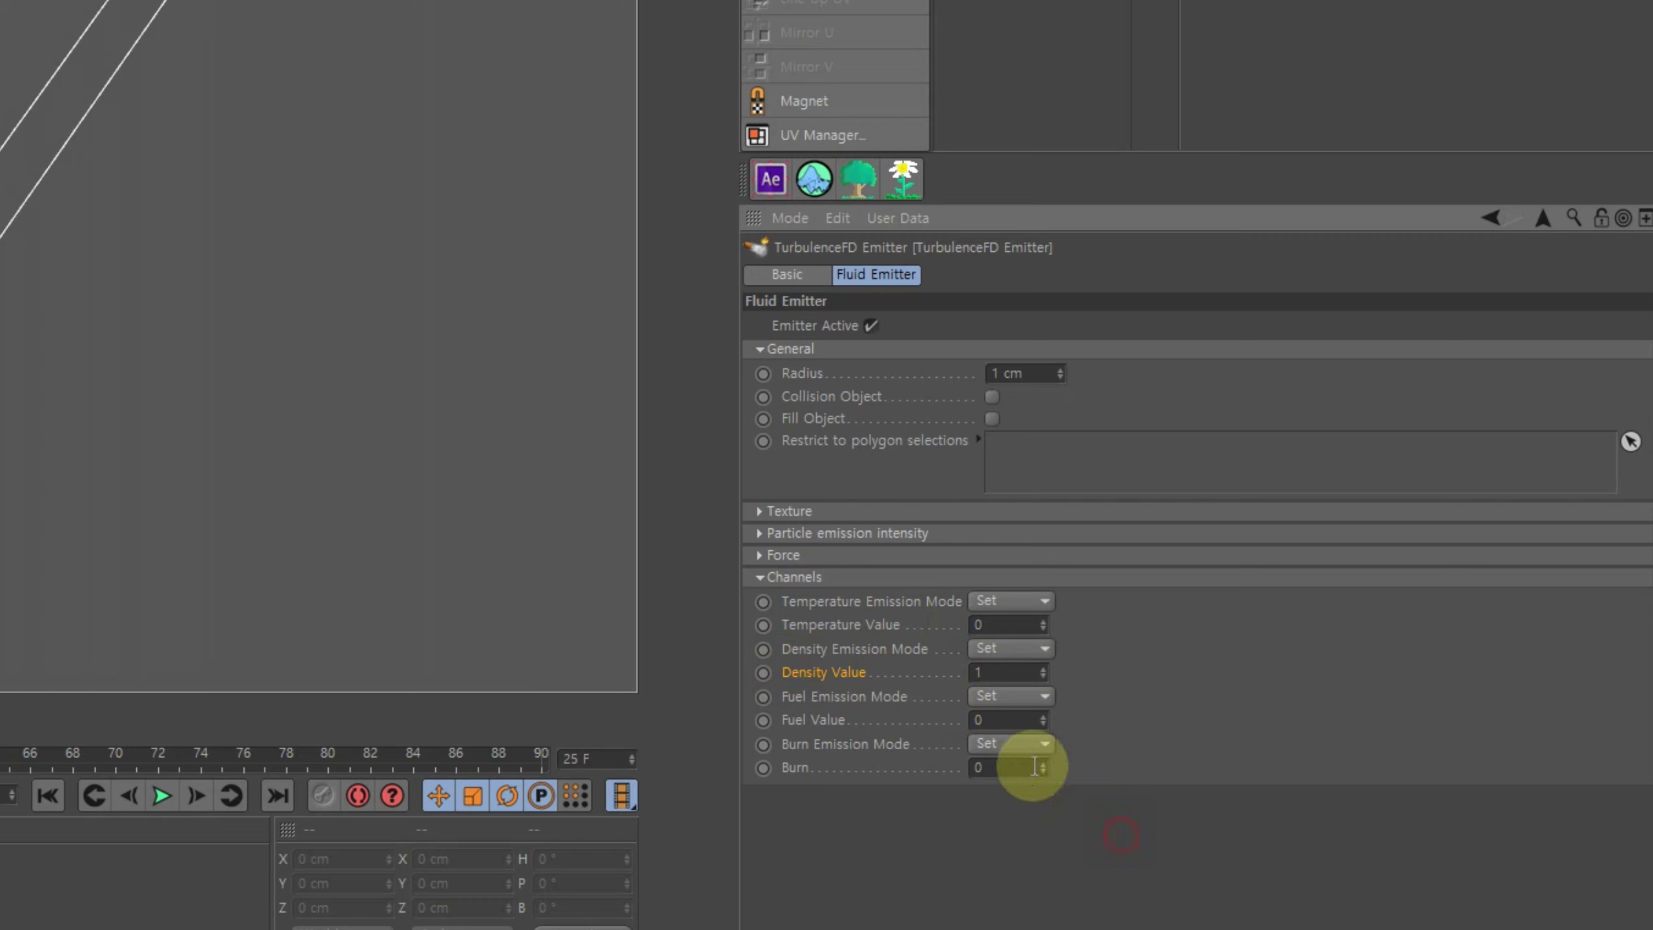
- Set the fluid emitter's Force Pressure to 50
left_click(783, 556)
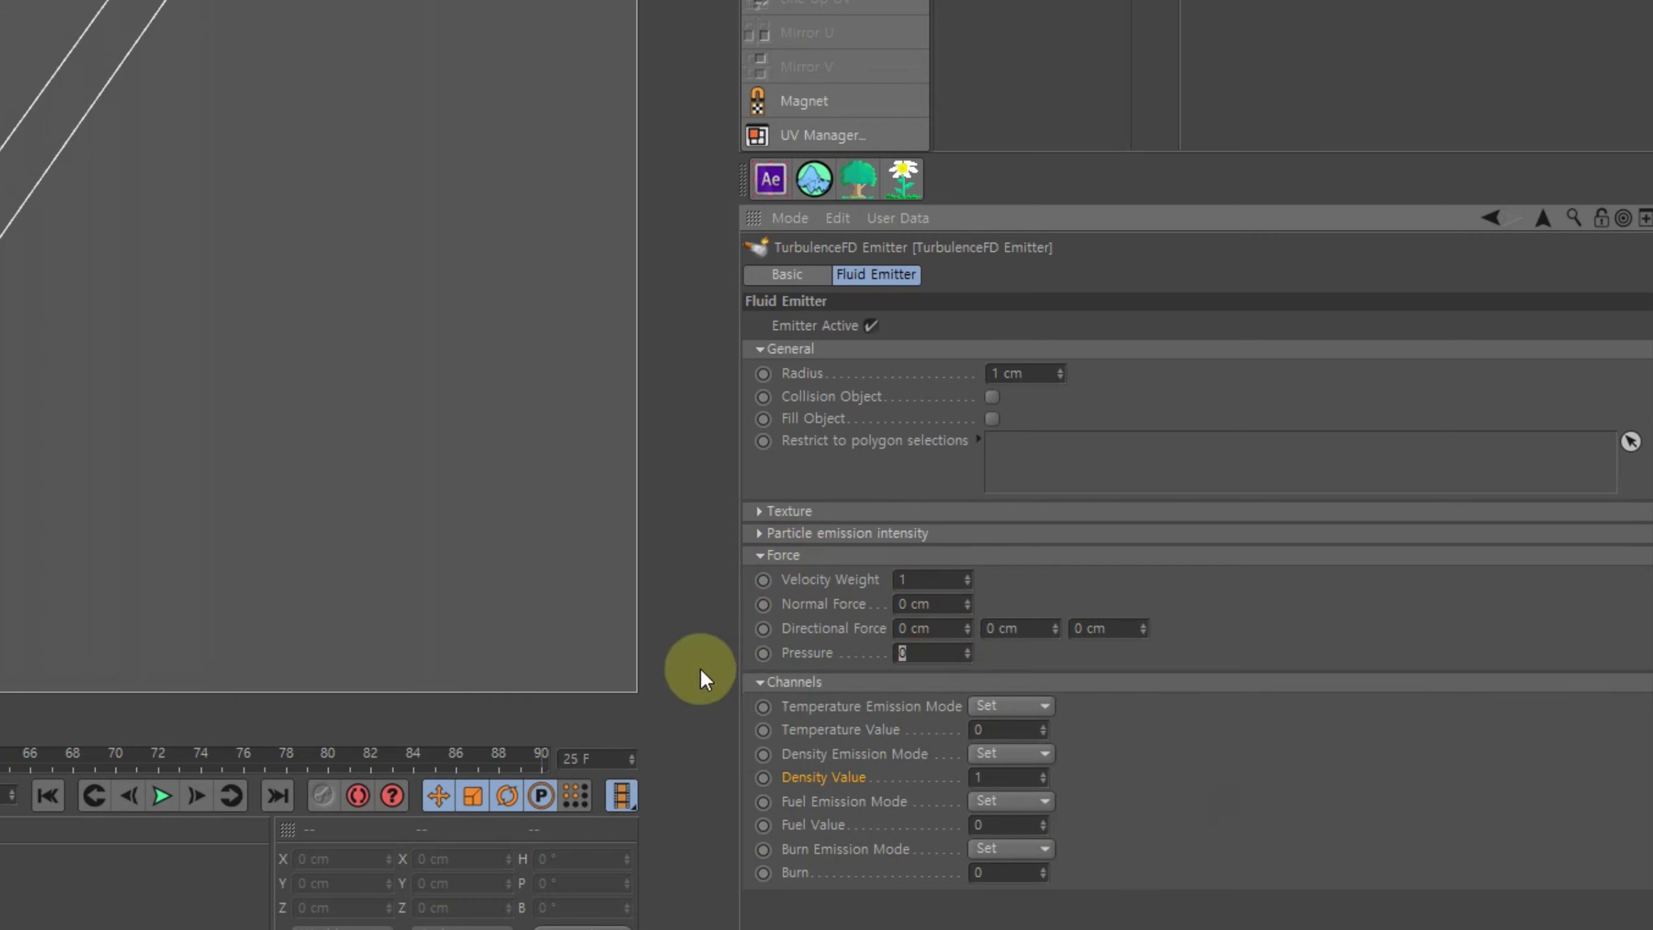
left_click(906, 653)
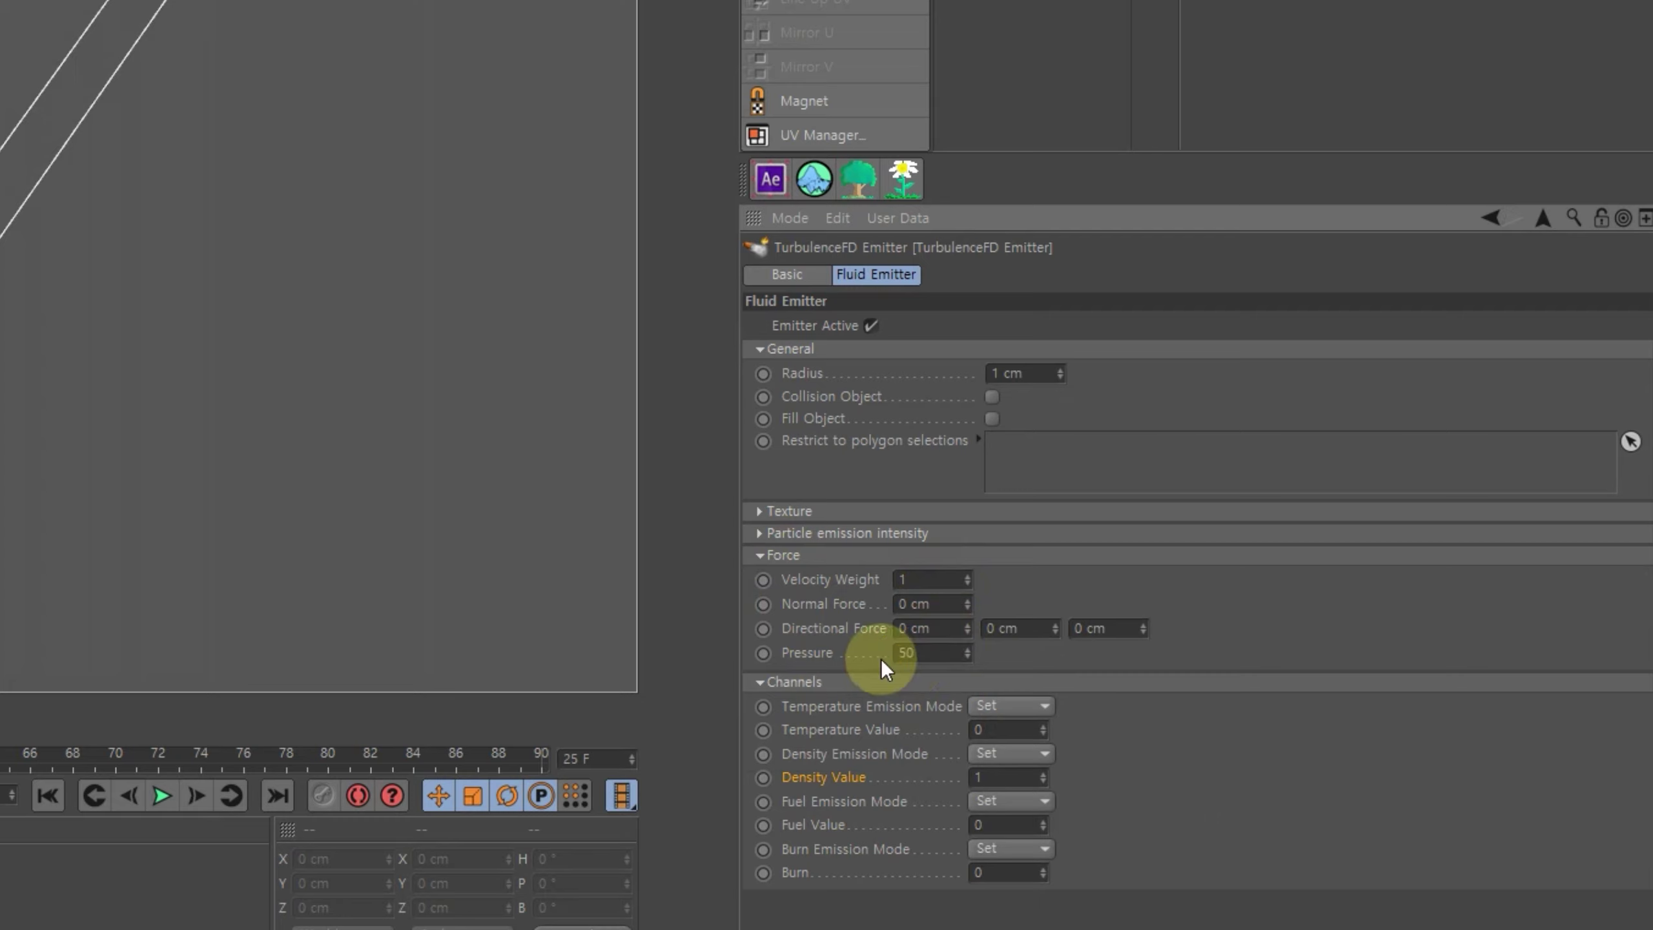
left_click(315, 654)
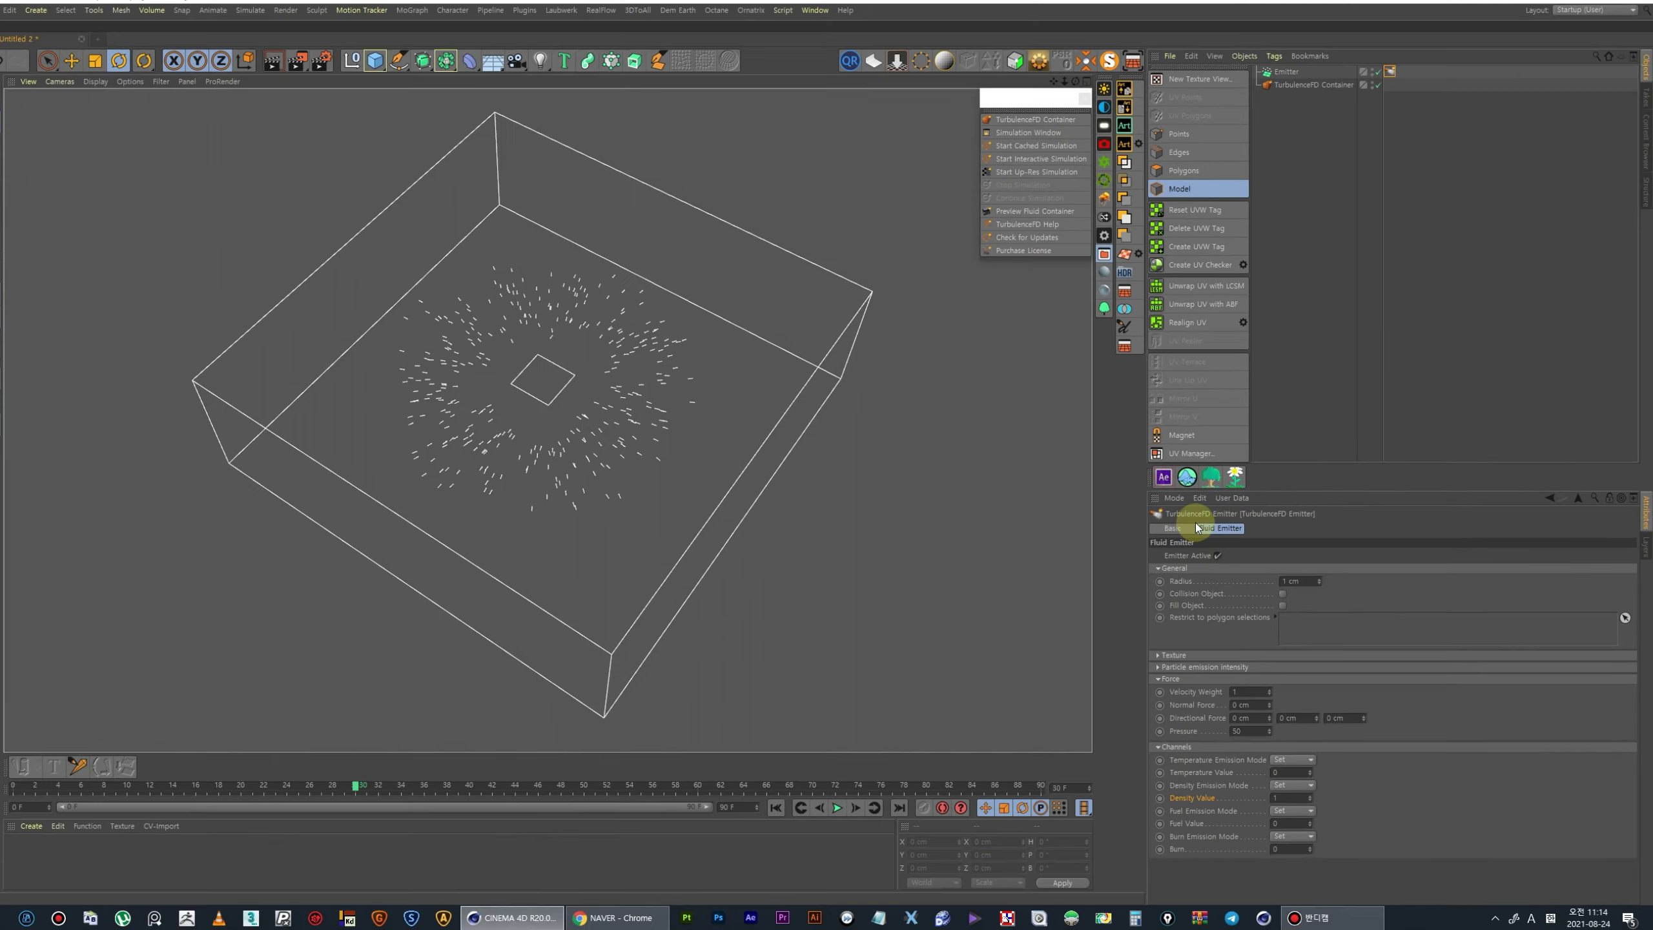
left_click(1321, 95)
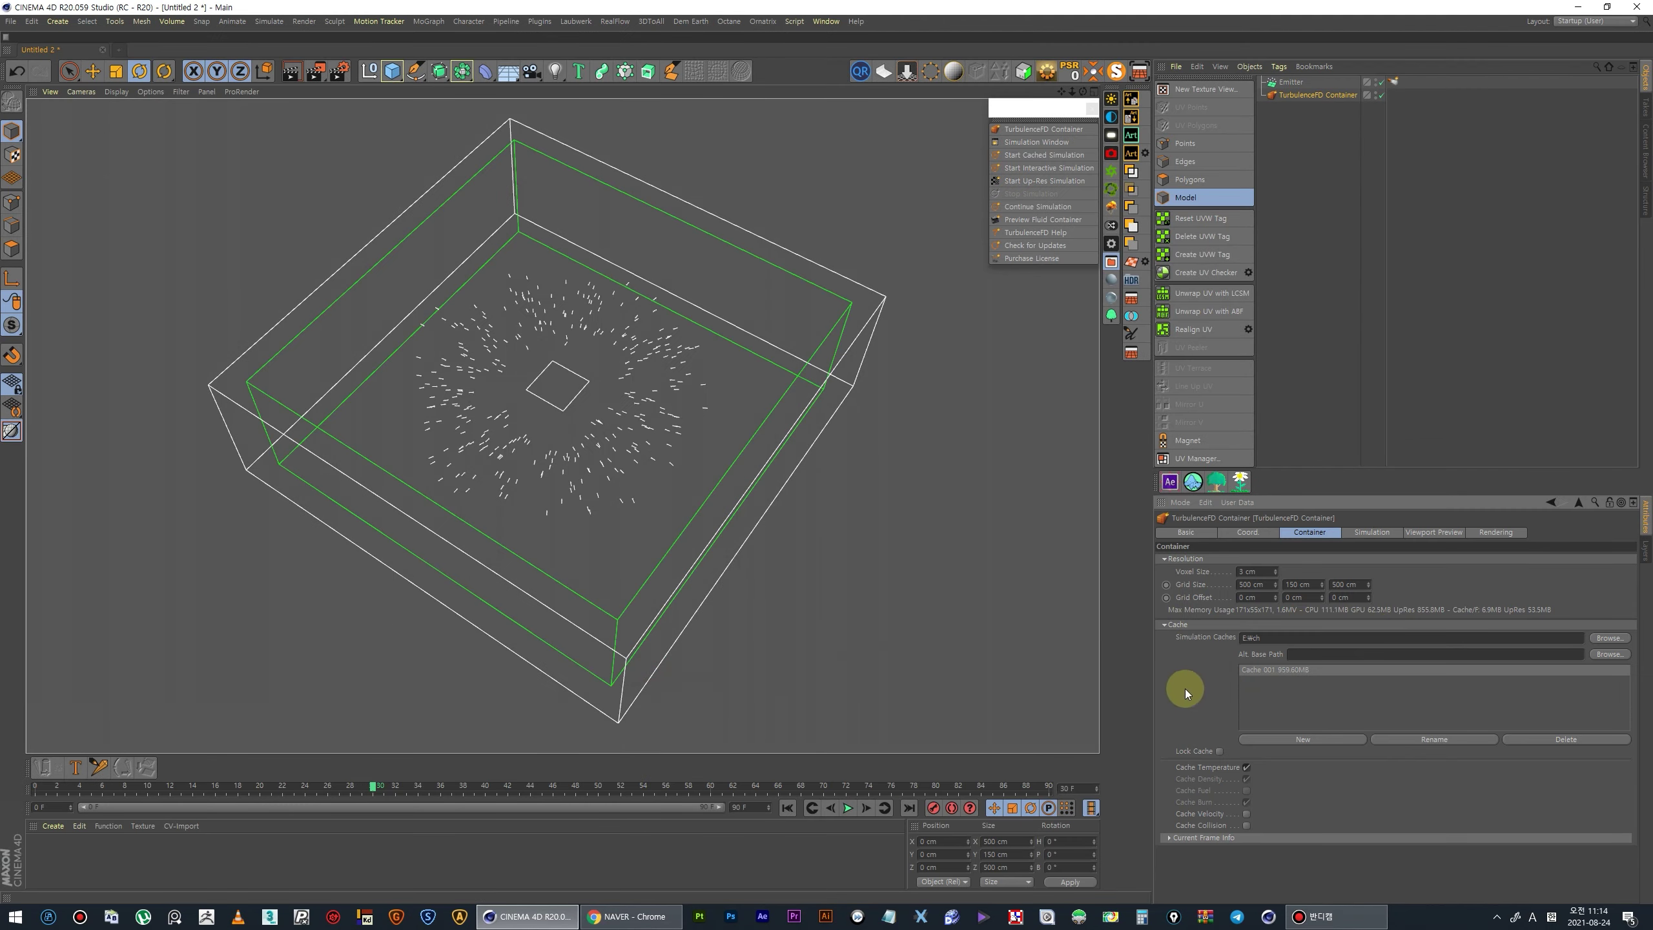
- Set the container's vorticity to 10 with Density as its intensity channel
left_click_drag(368, 784, 11, 777)
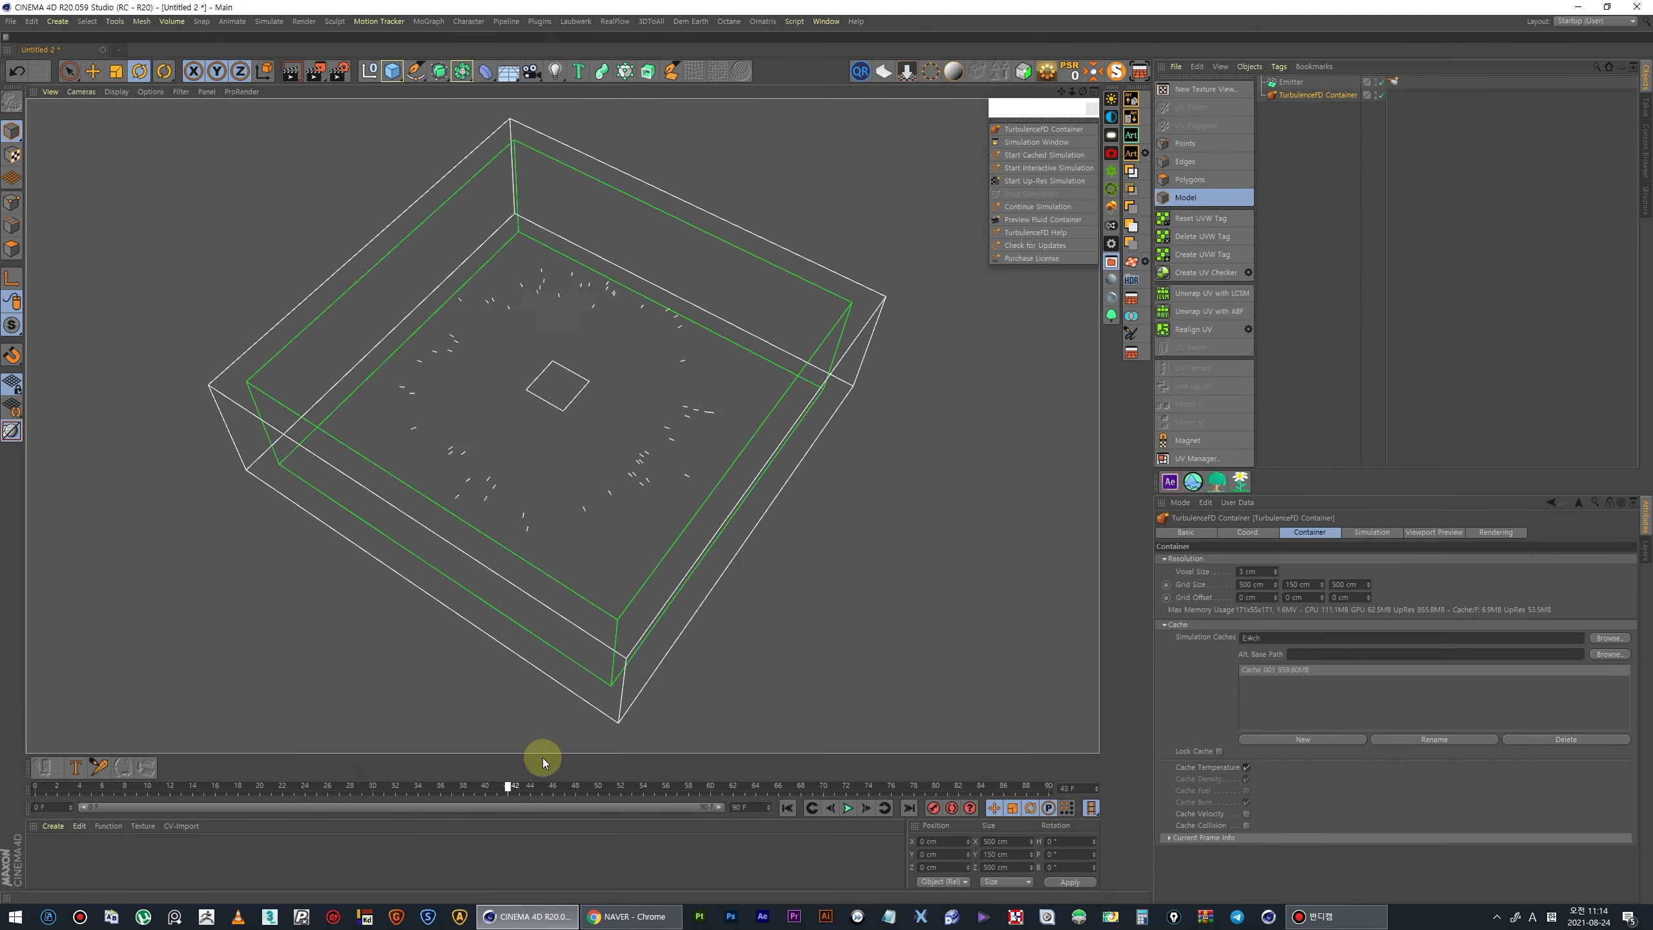
left_click(846, 808)
left_click(1373, 533)
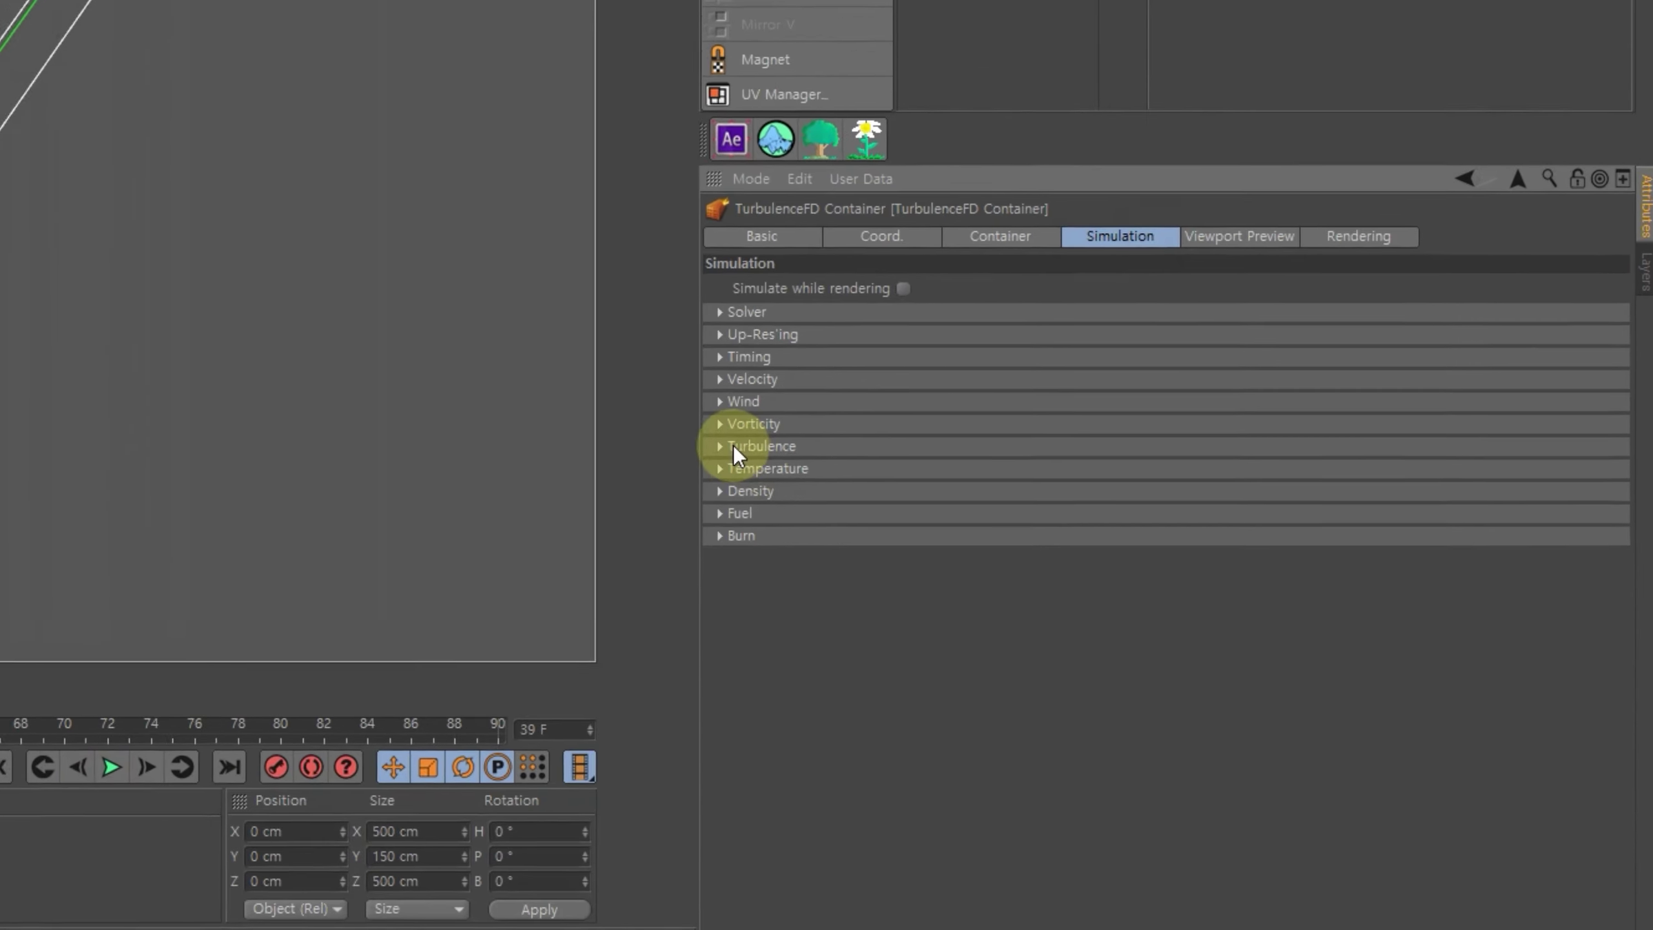
left_click(1168, 629)
type("10")
key("Return")
left_click(868, 467)
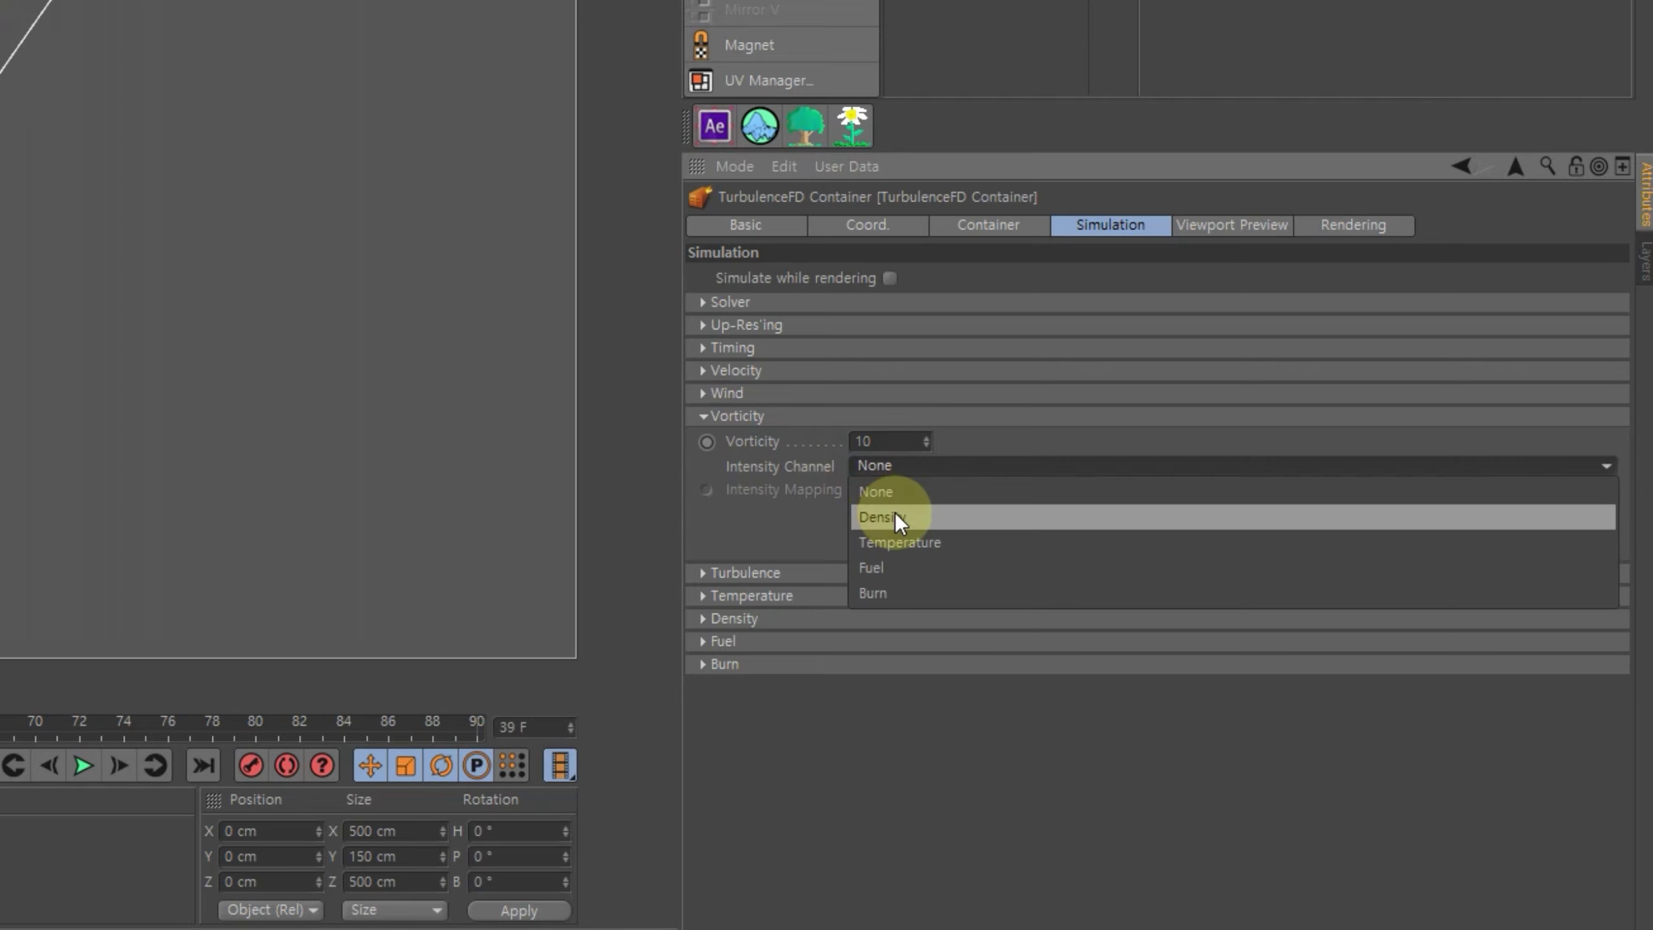
left_click(893, 509)
- Set turbulence intensity to 250 cm and smallest size to 6 cm
left_click(779, 574)
left_click(886, 598)
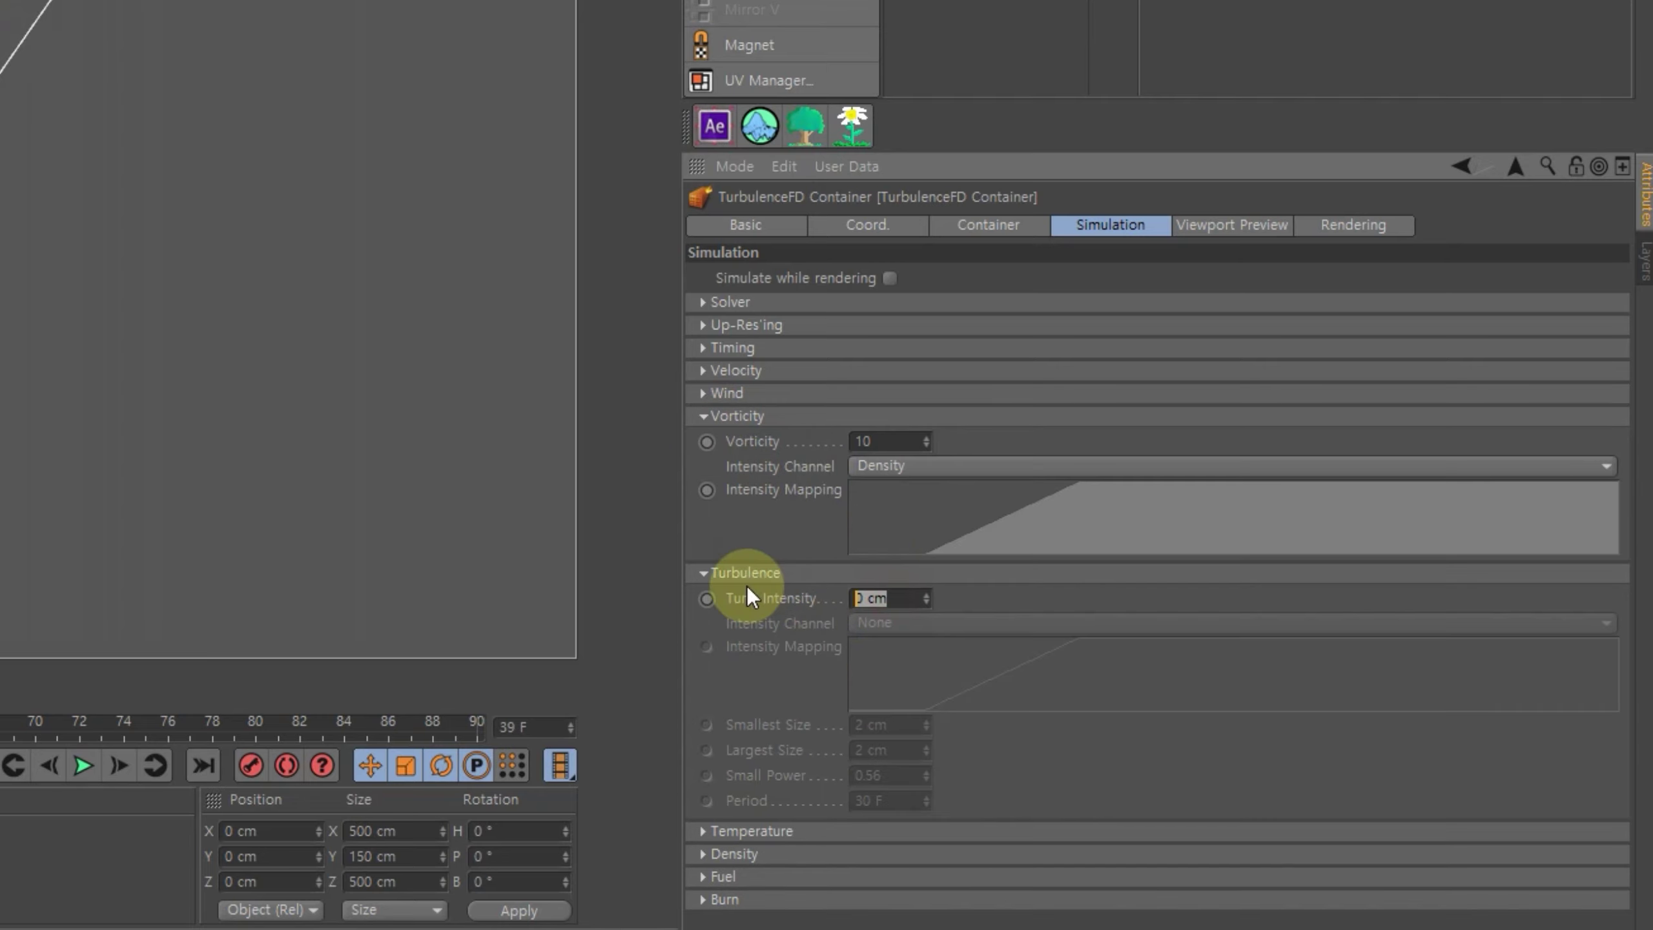
type("250")
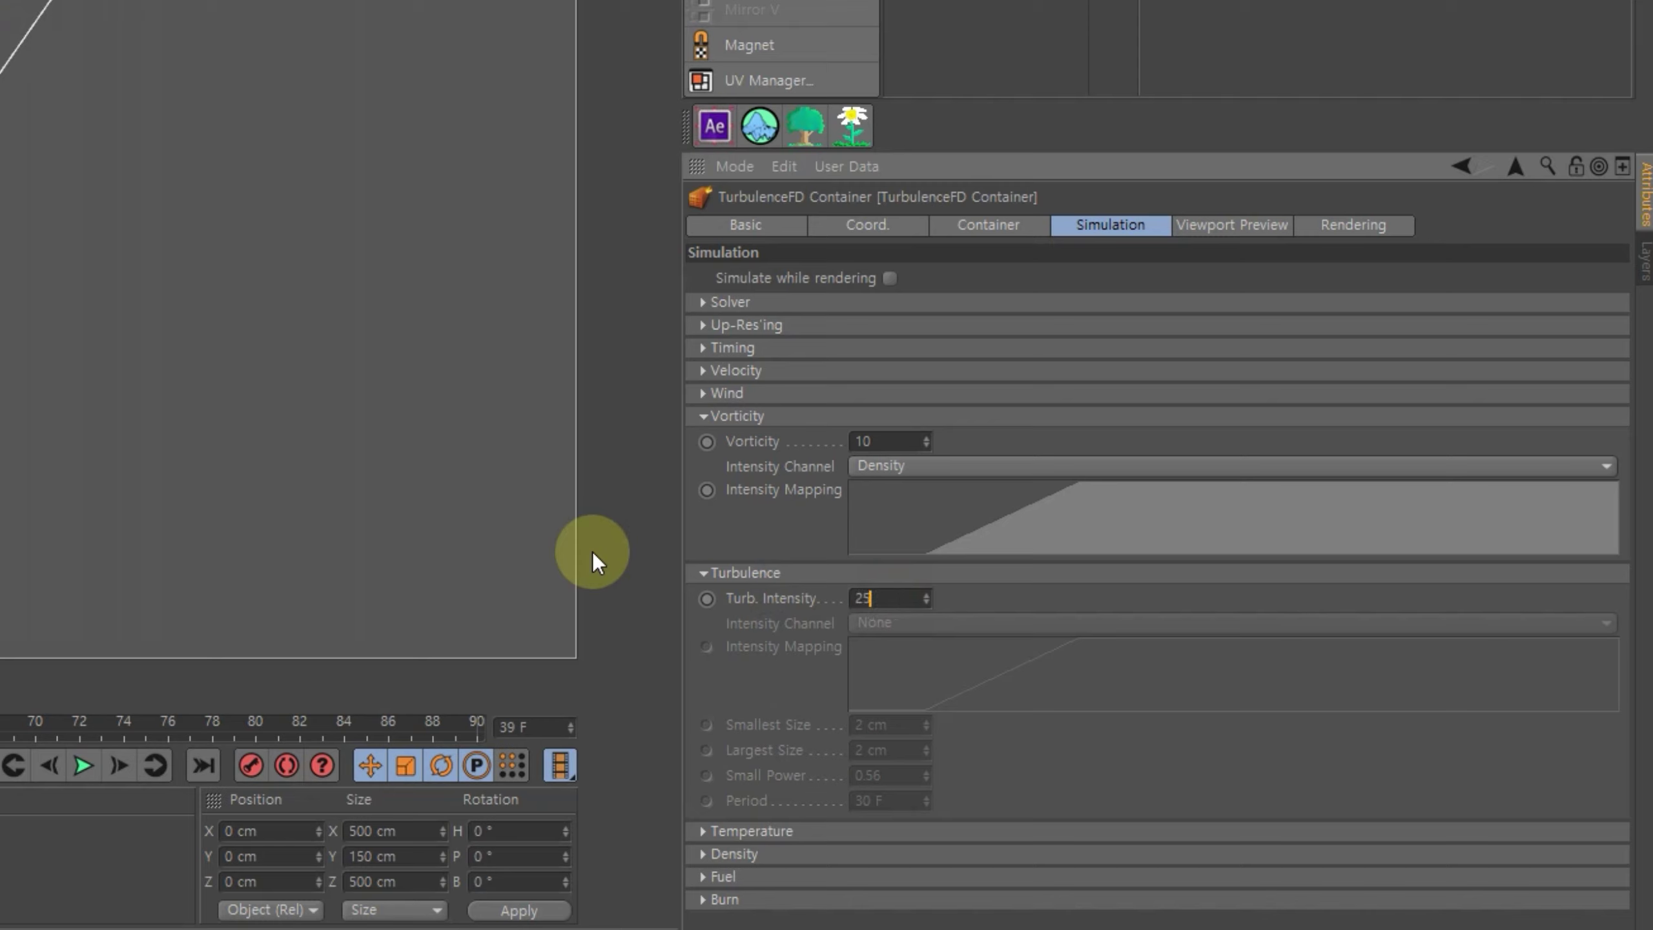
key("Return")
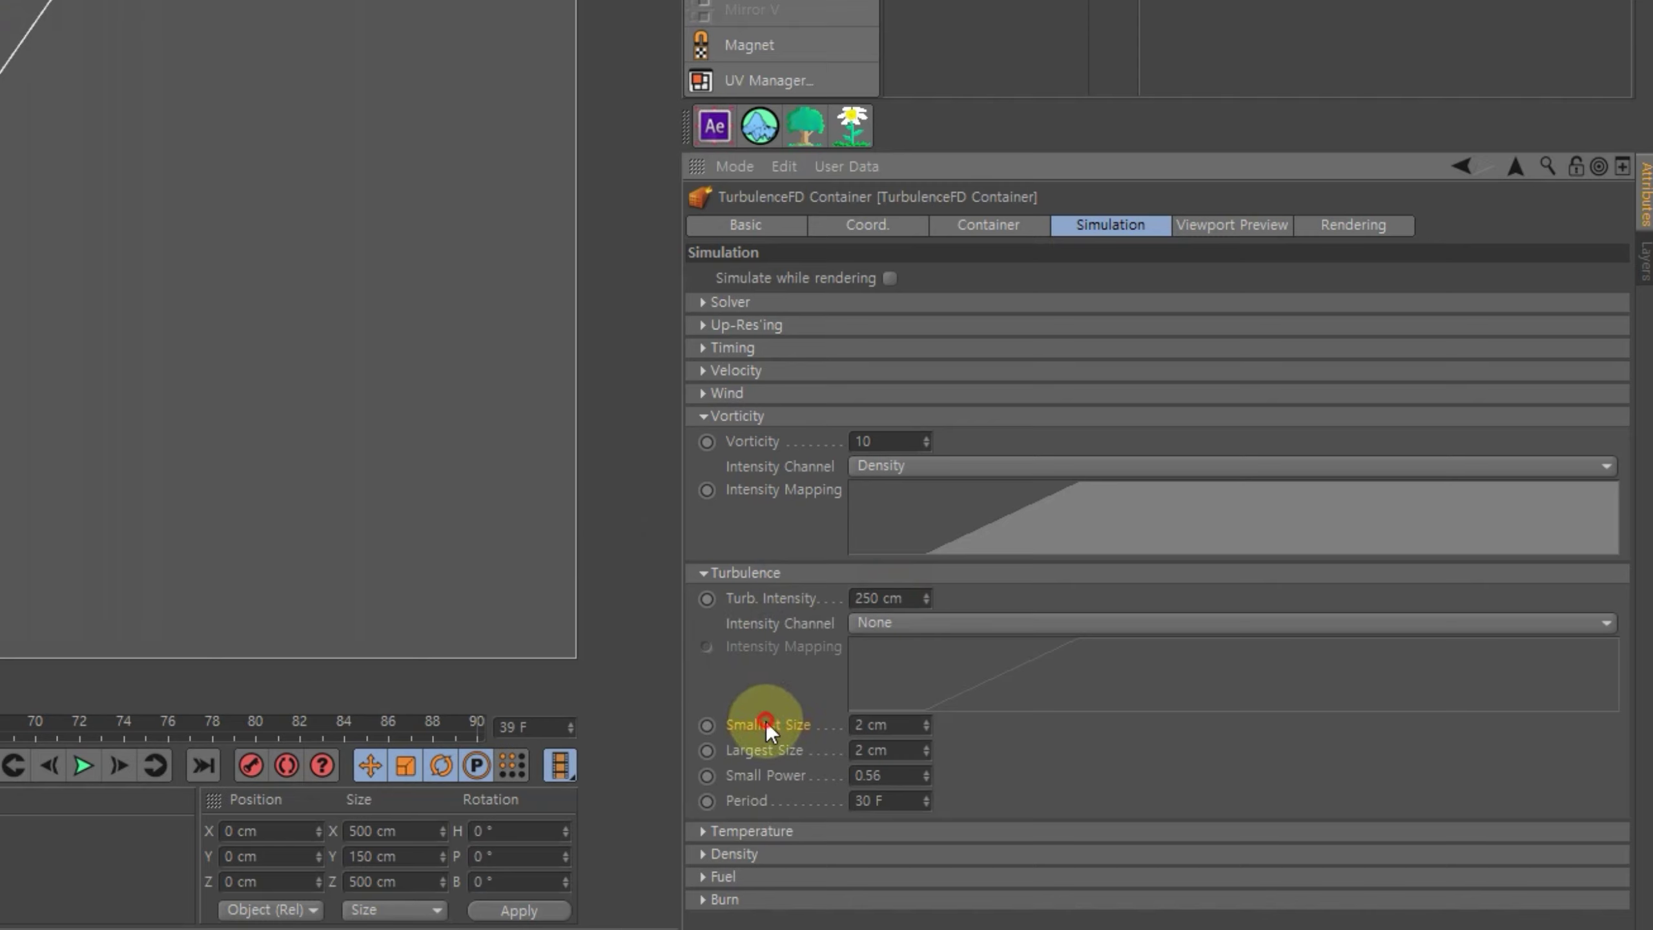
left_click(879, 723)
type("6")
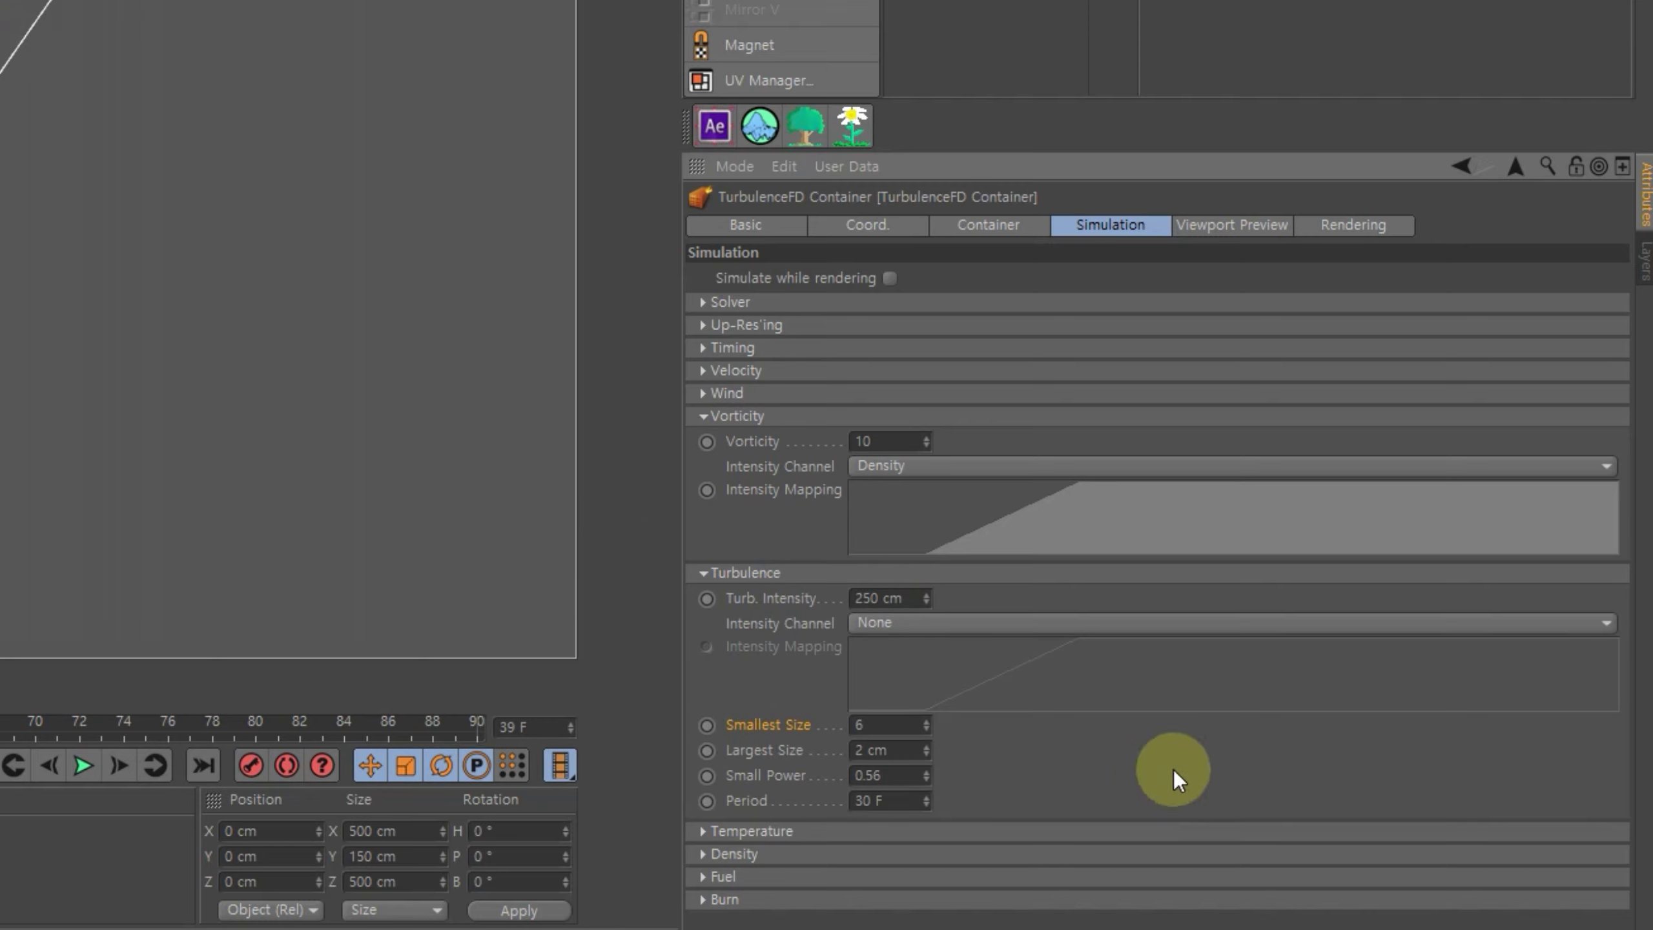
- Activate the Density channel and look over the temperature and burn settings
left_click(741, 853)
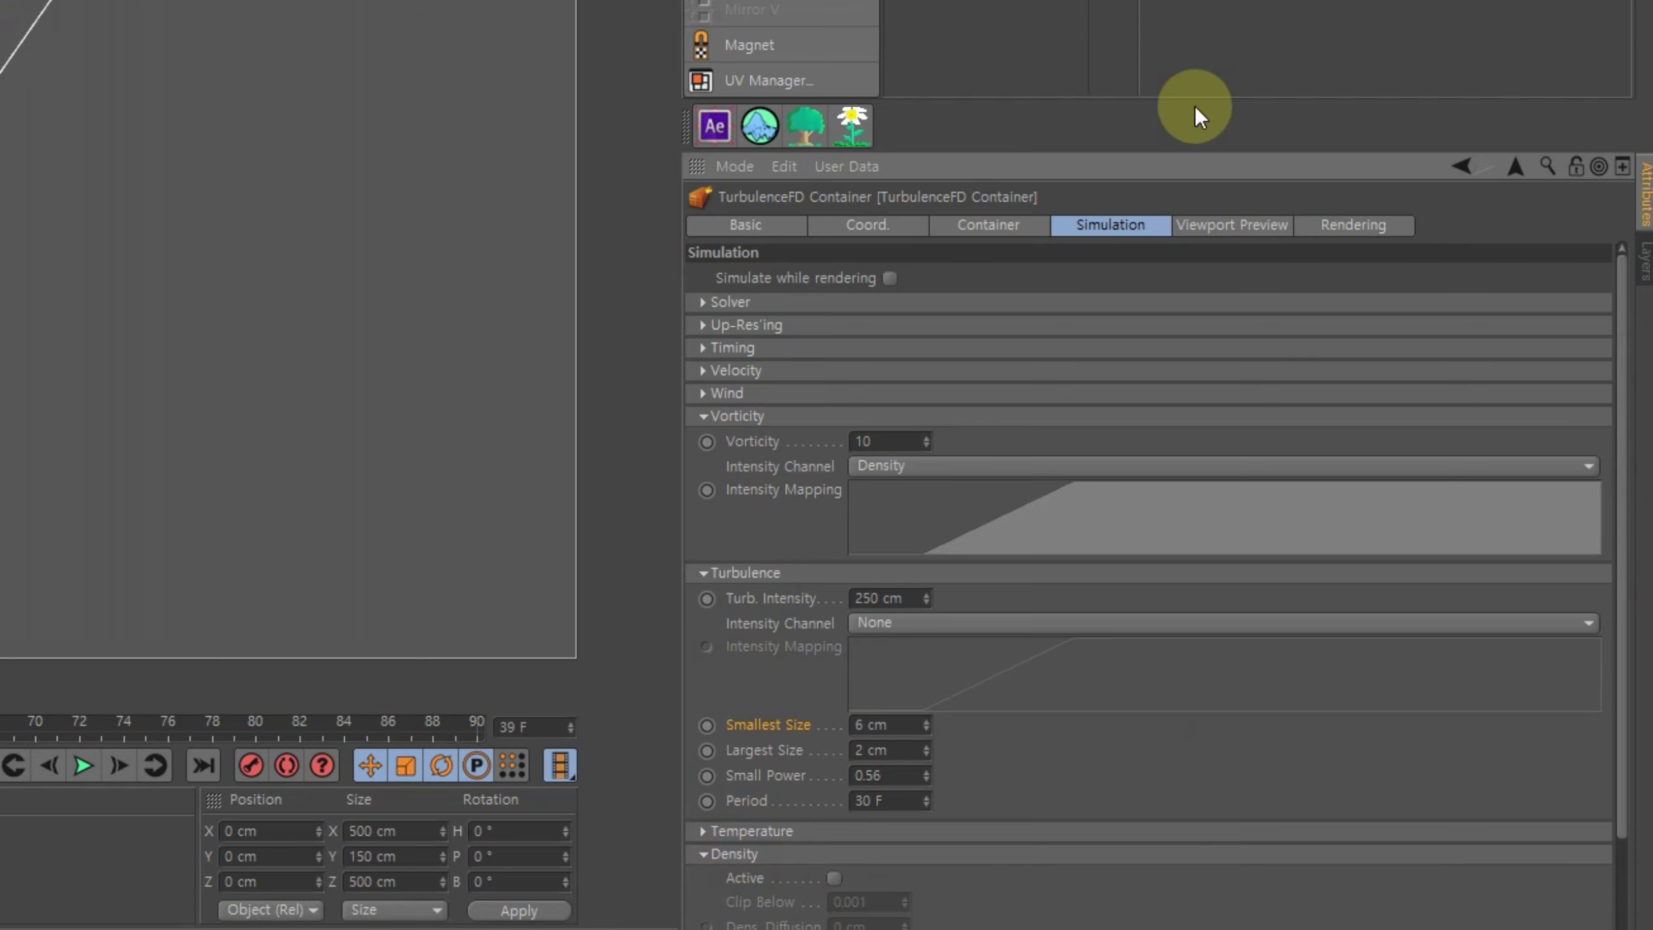
scroll(838, 428, "down", 5)
left_click(834, 522)
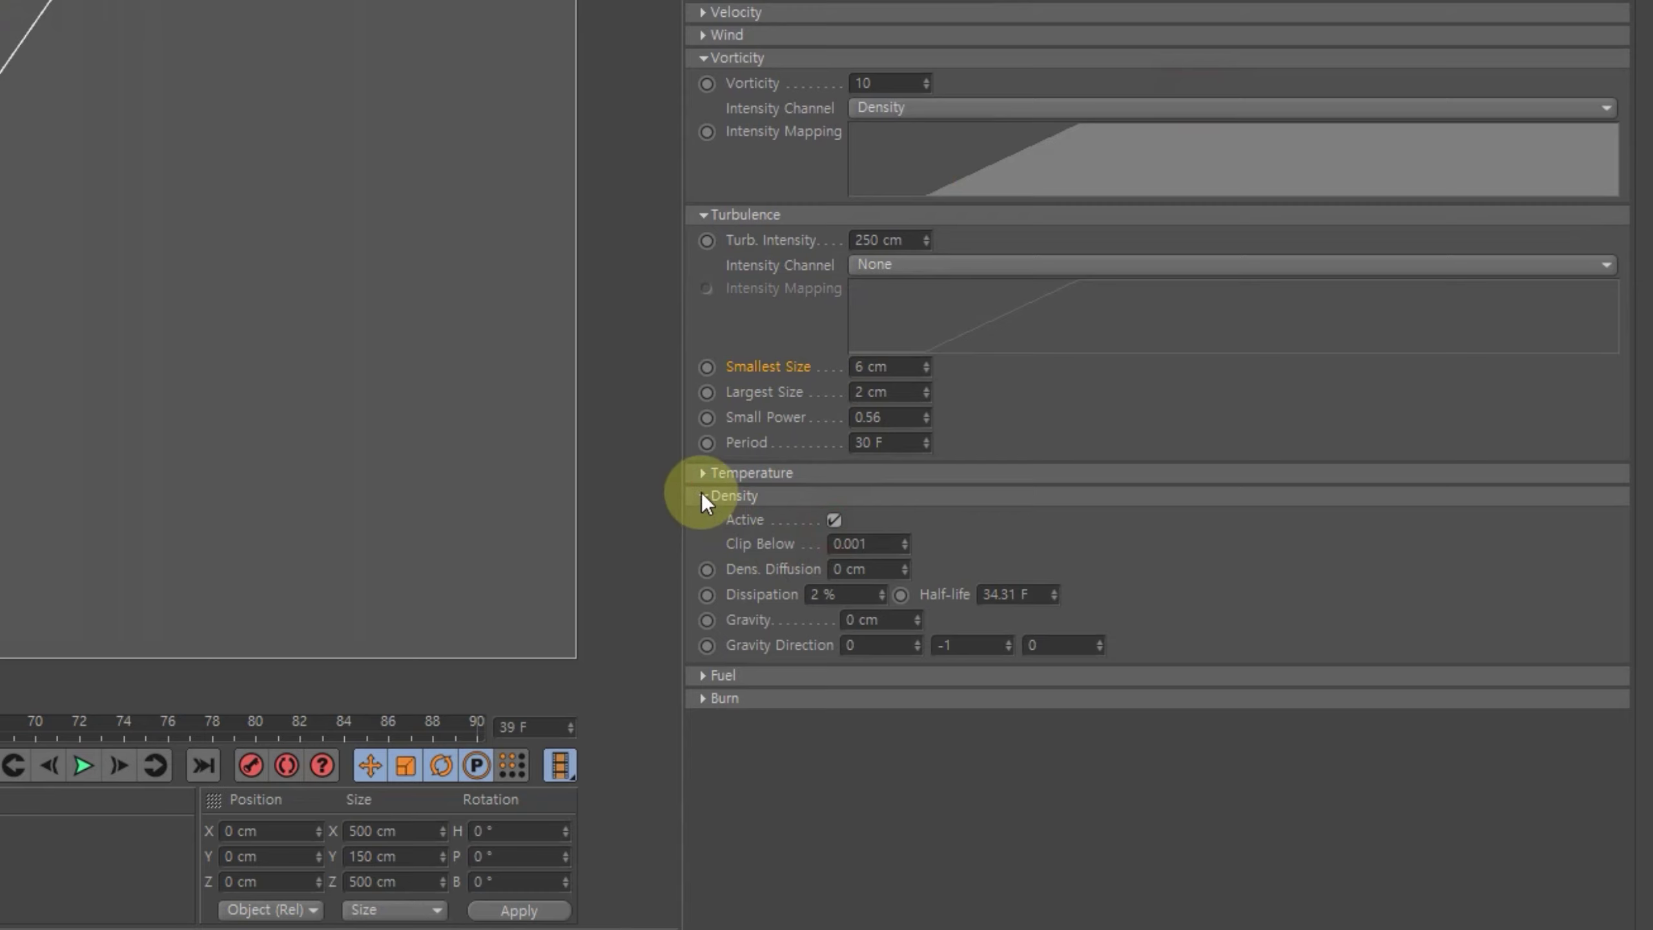
left_click(701, 472)
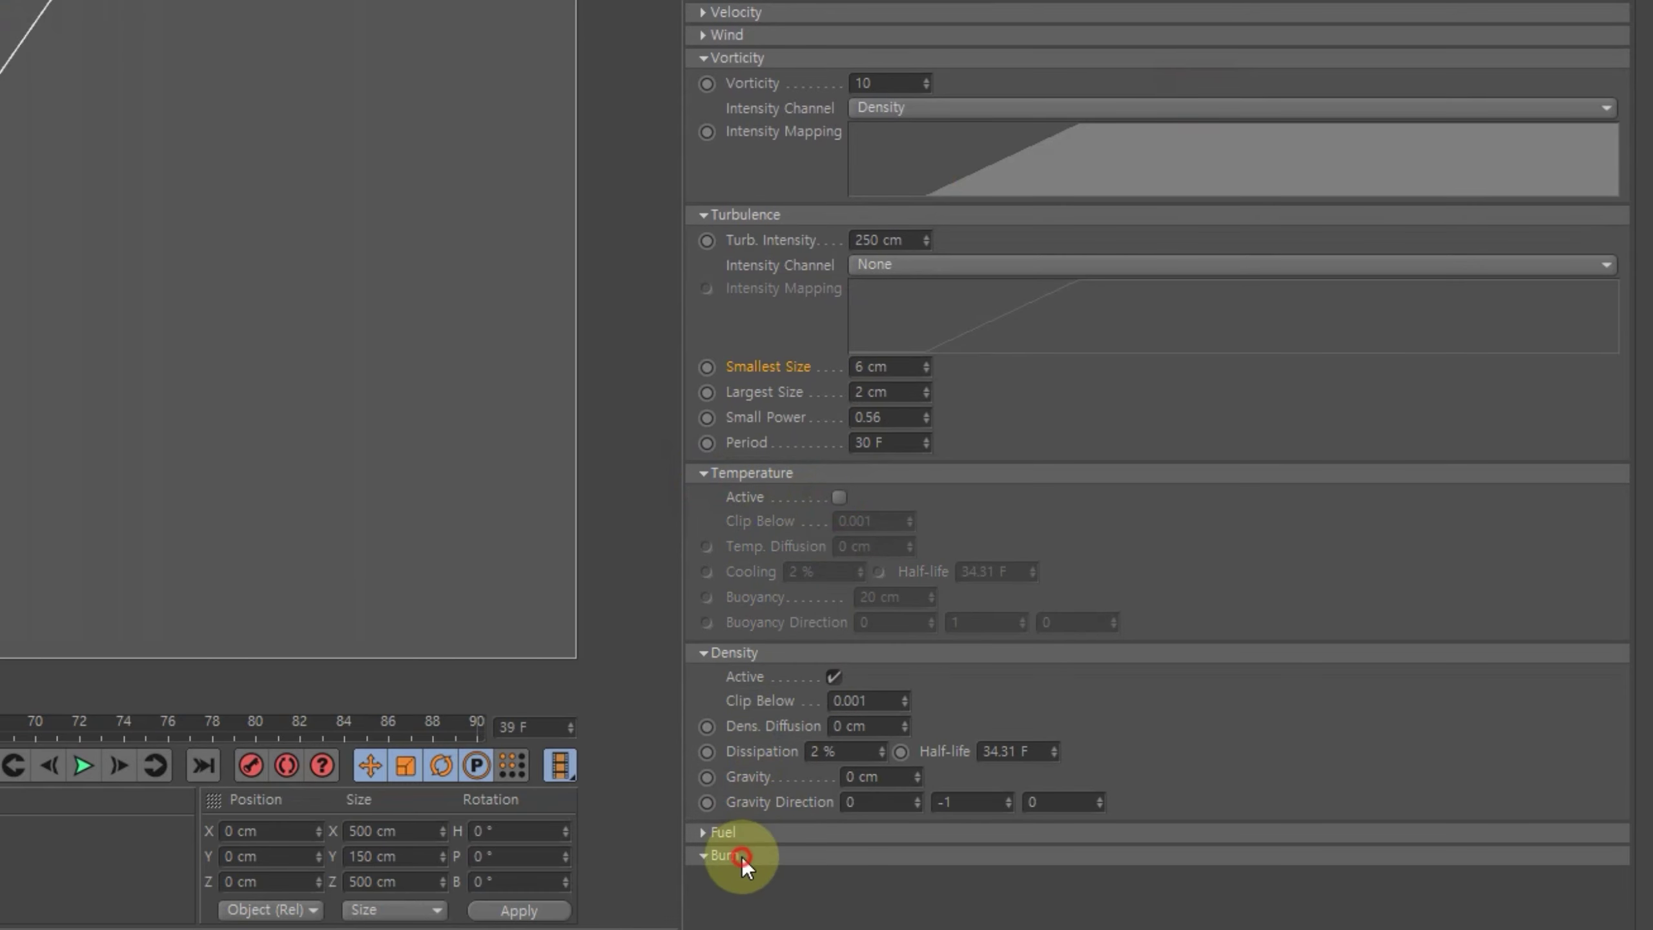
left_click(774, 855)
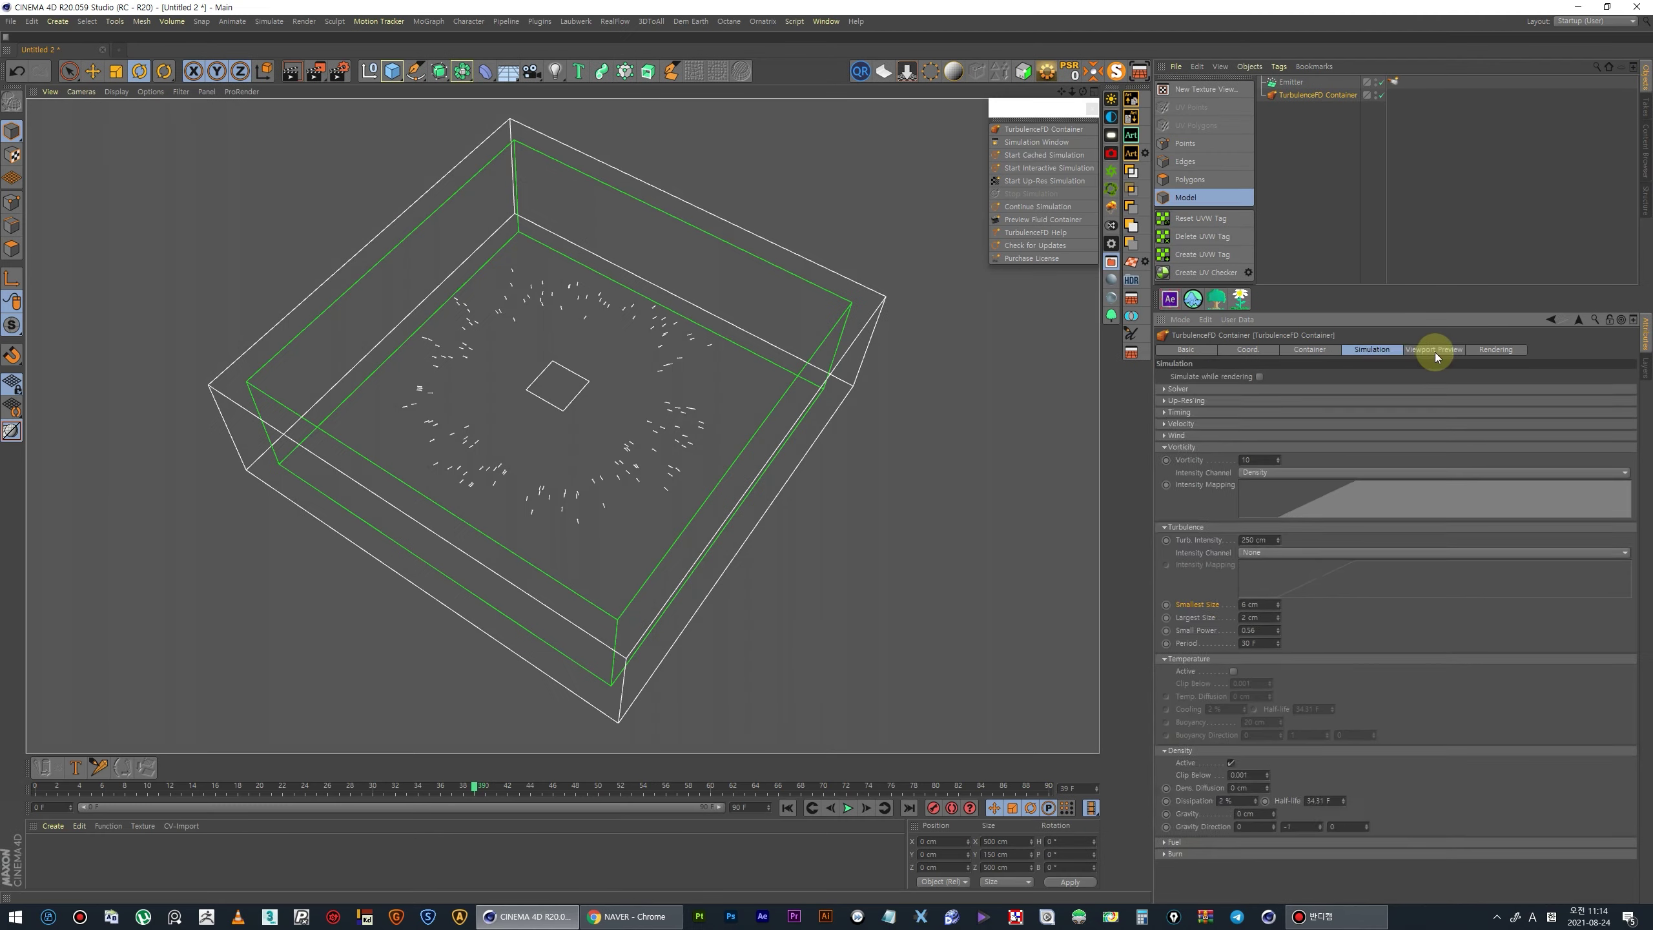
left_click(1435, 351)
- Preview the Density channel in the viewport and replay the simulation
left_click(1266, 403)
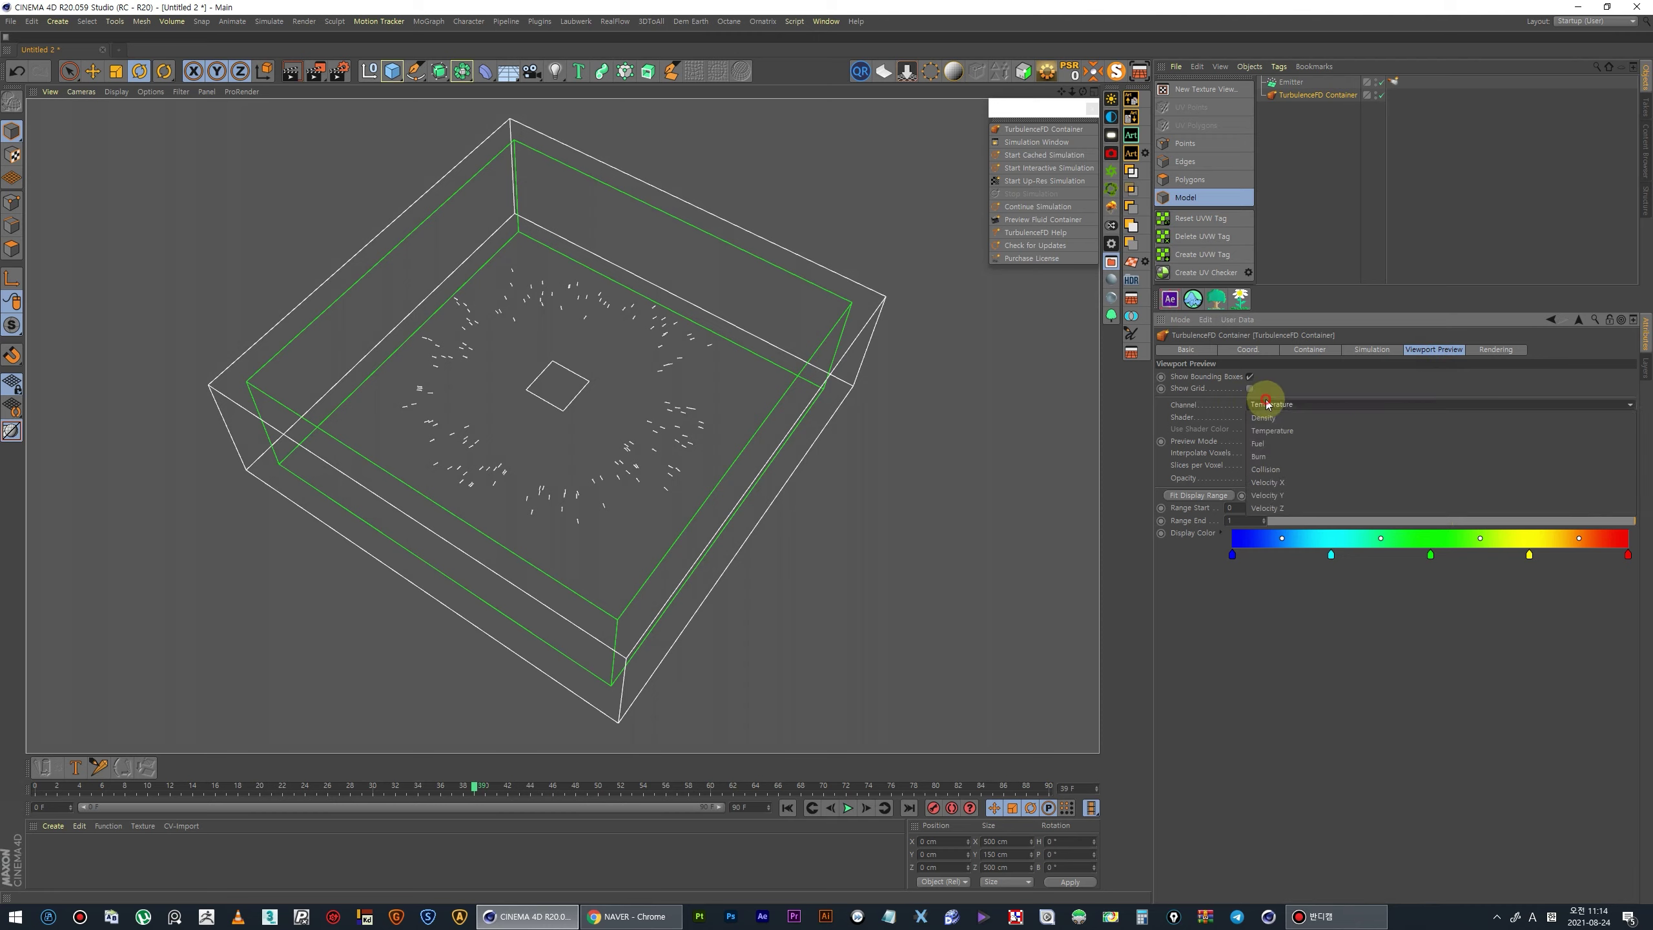
left_click(1265, 417)
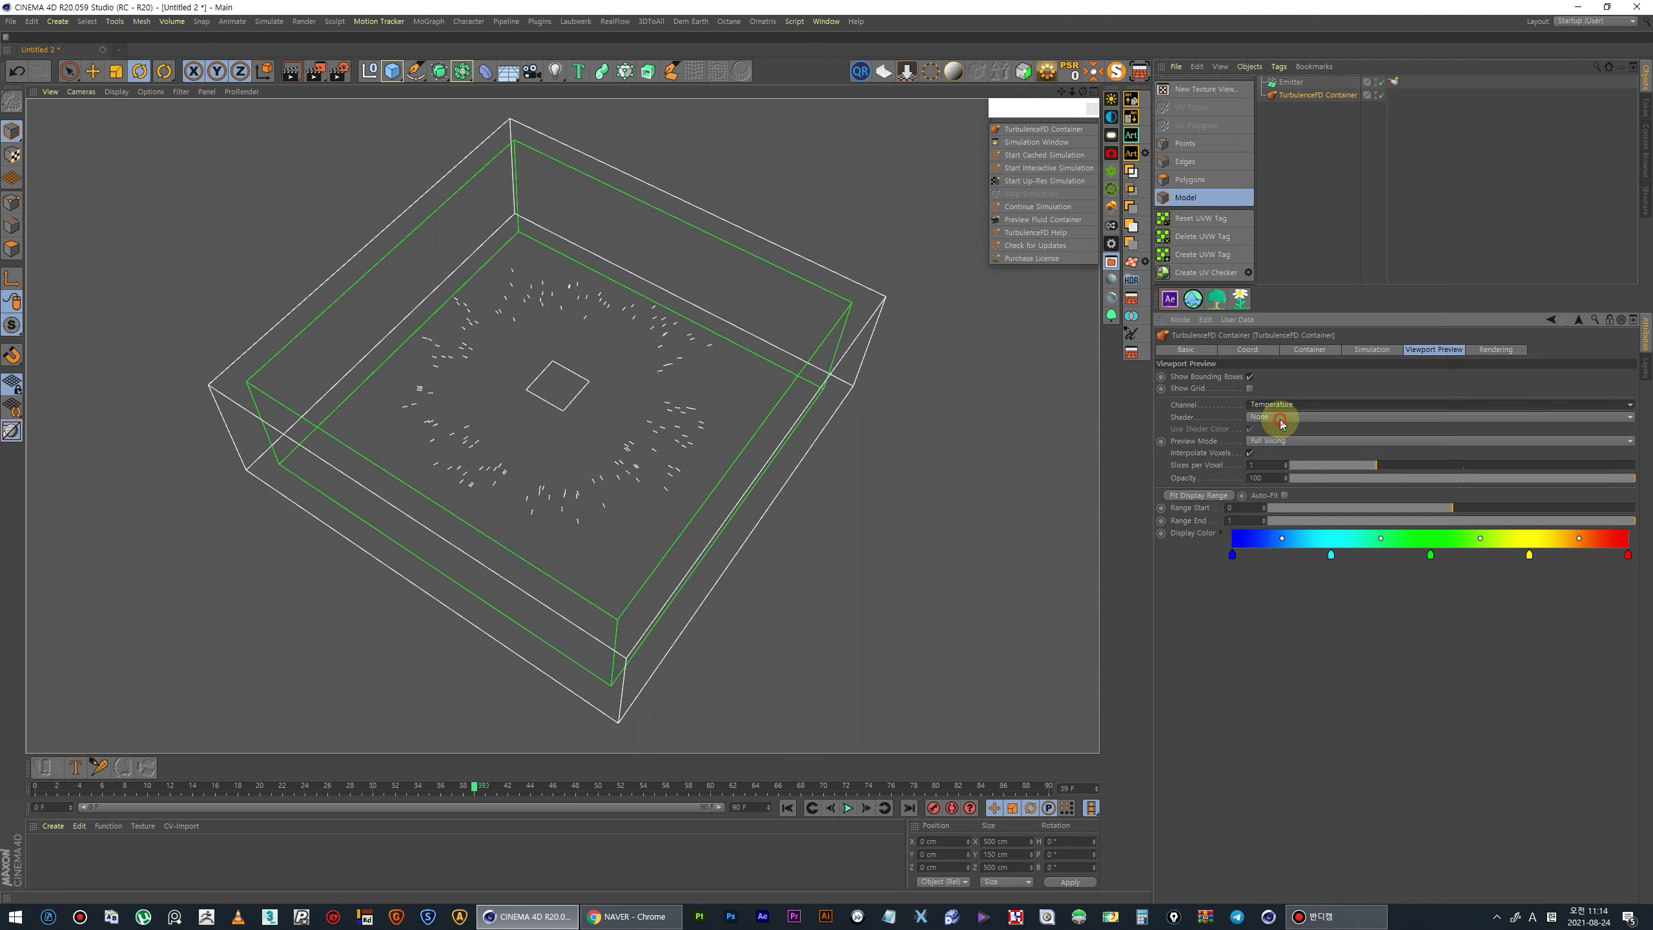
left_click(789, 809)
left_click(849, 807)
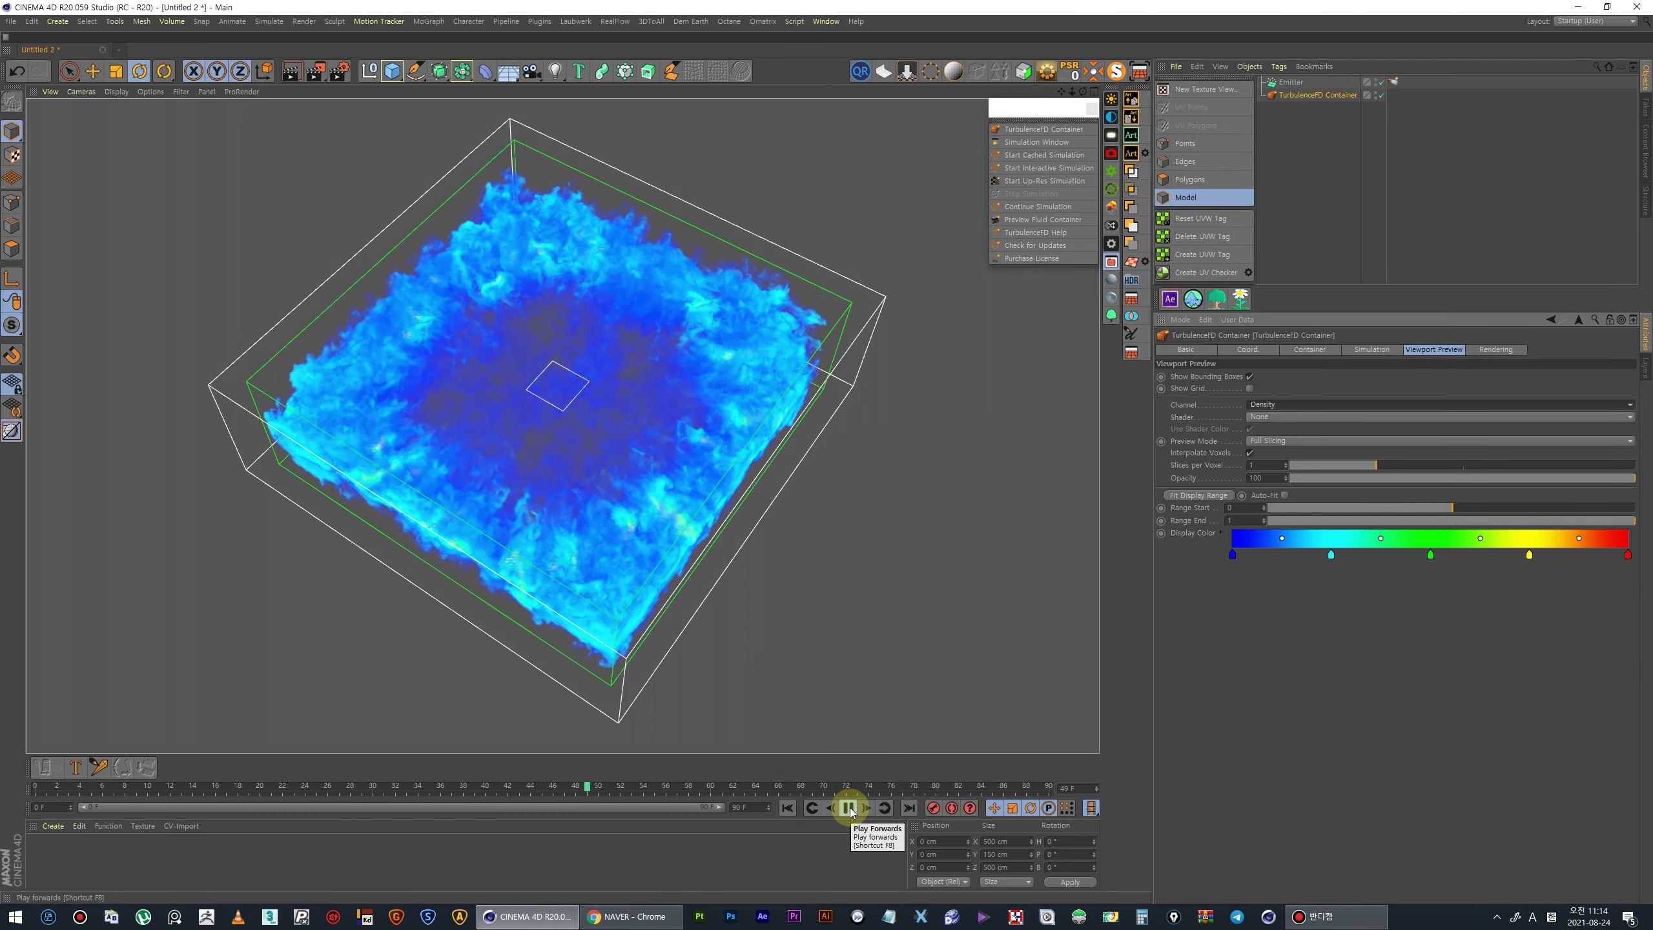
left_click(850, 808)
left_click_drag(736, 470, 726, 418, "alt")
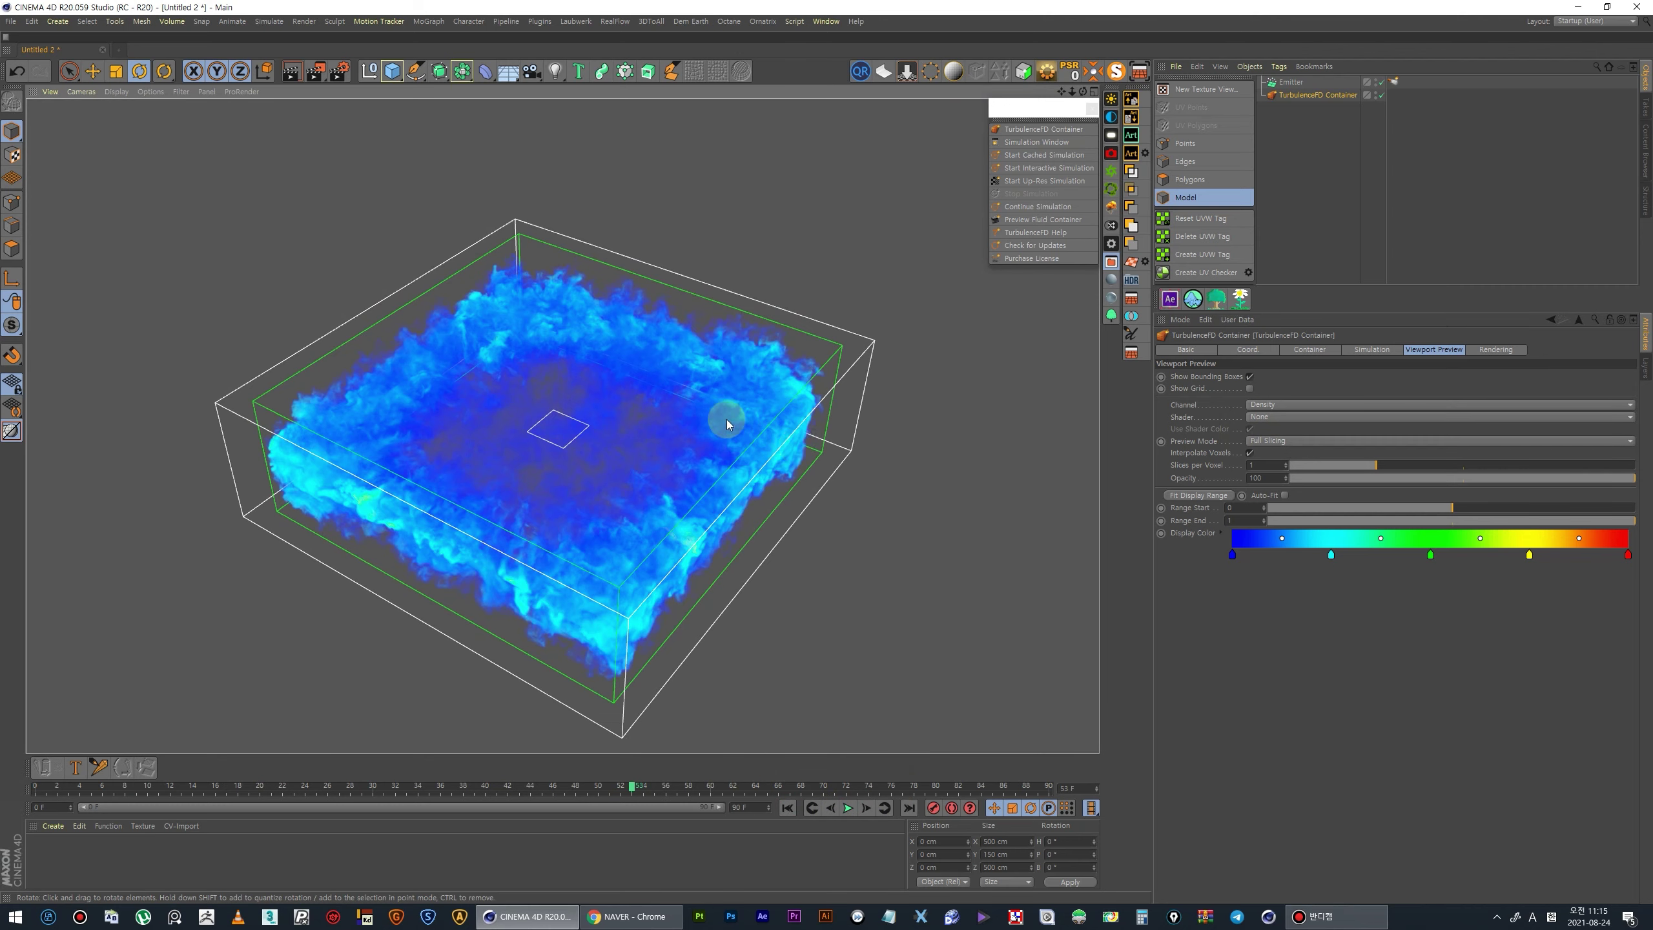
- Switch the preview shader to Smoke Shader and replay the simulation
left_click(1267, 418)
left_click(1265, 449)
left_click(788, 808)
left_click(850, 807)
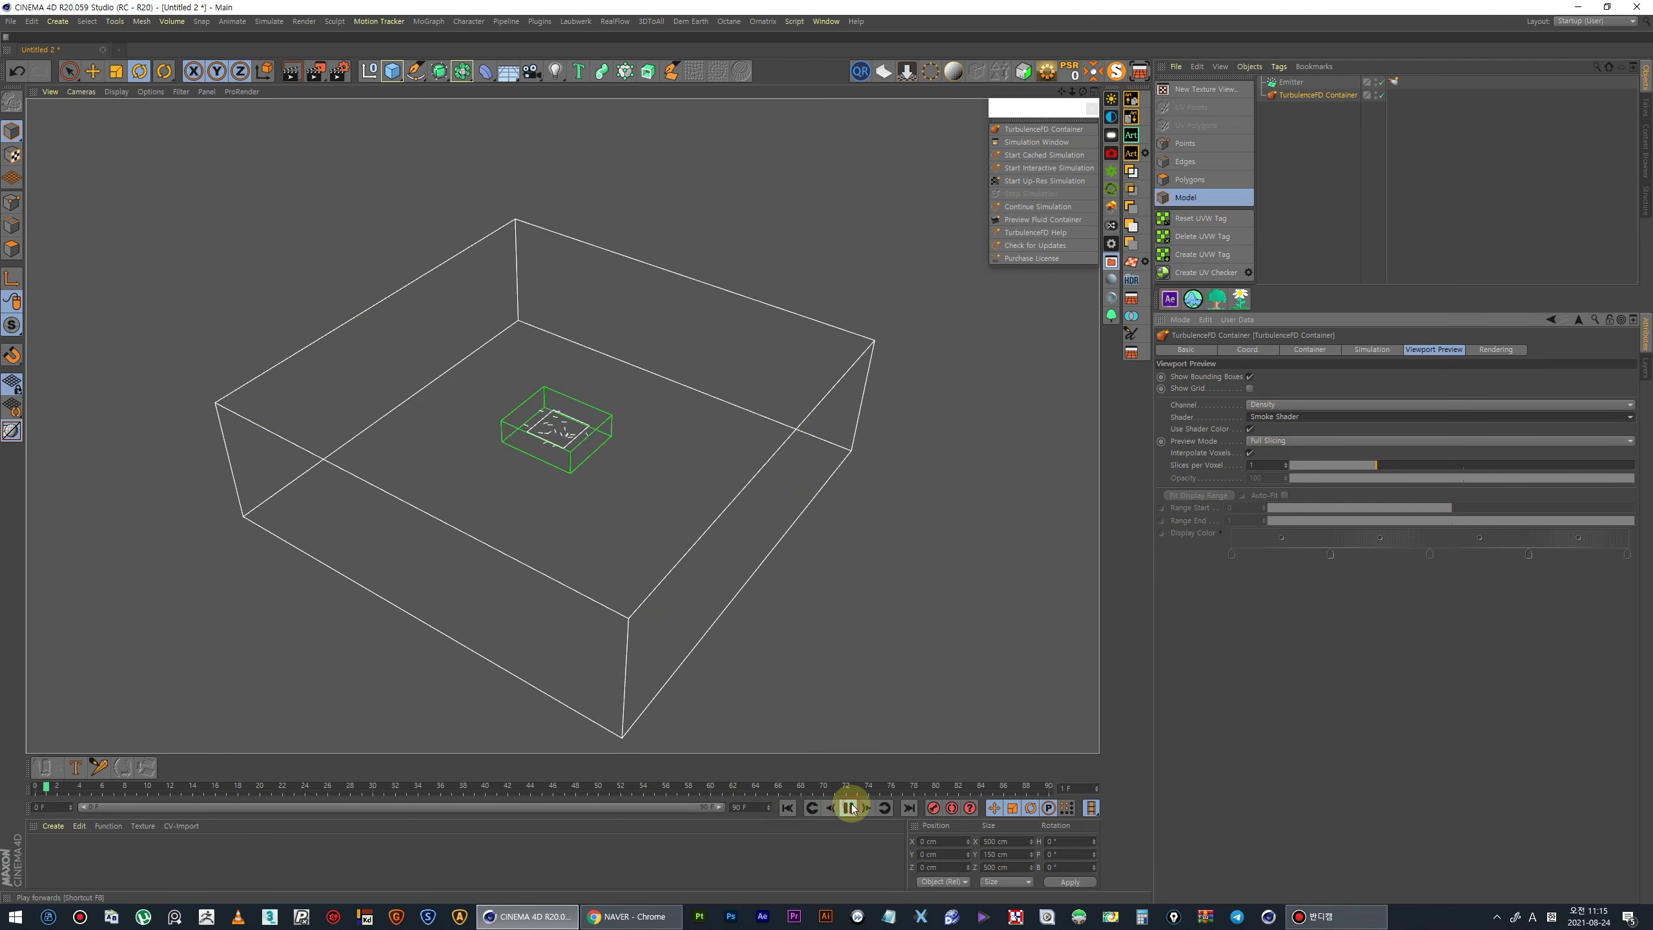
left_click(849, 807)
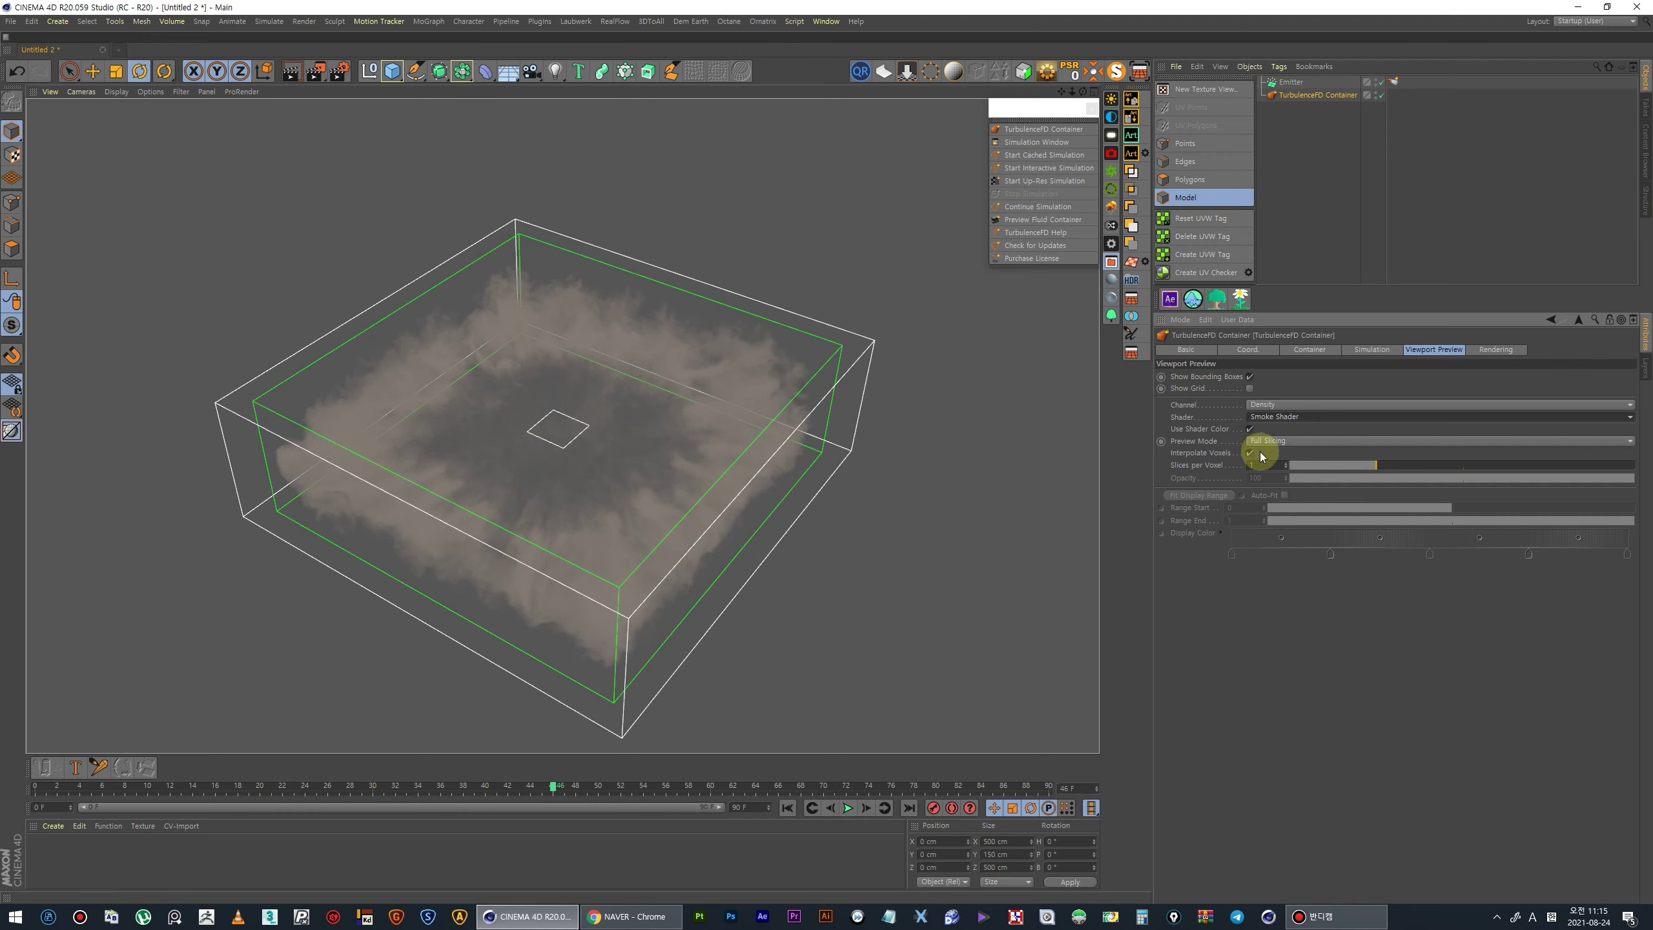
- Map the render smoke to Density and set the gradient's first knot to white
left_click(1484, 349)
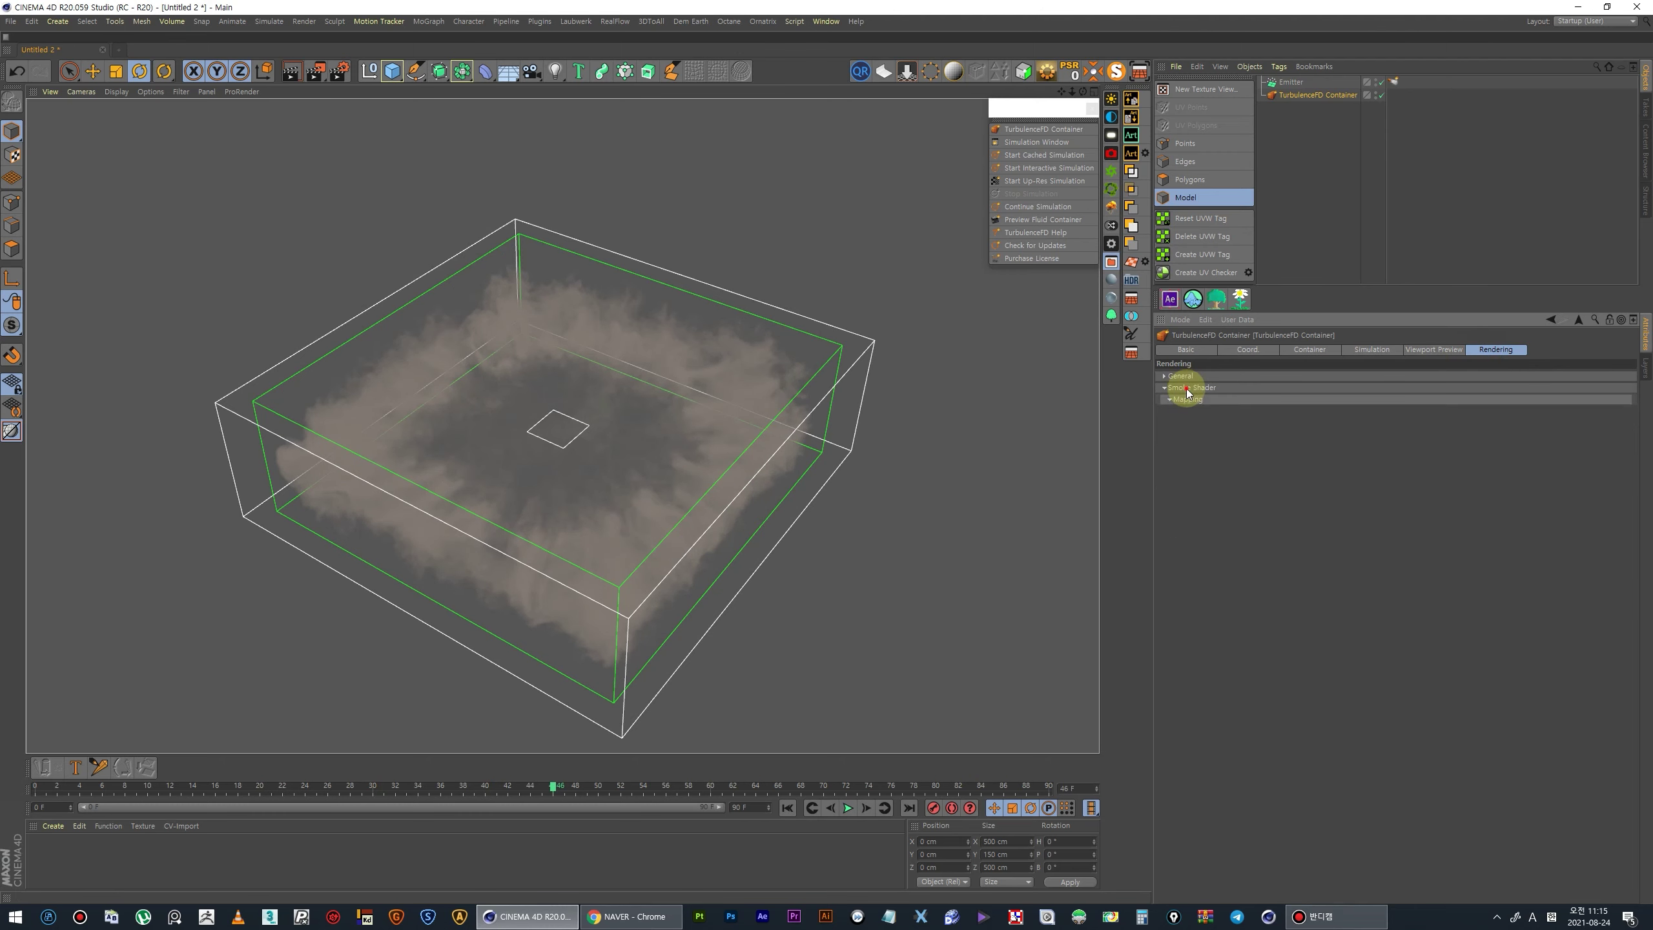
left_click(1245, 406)
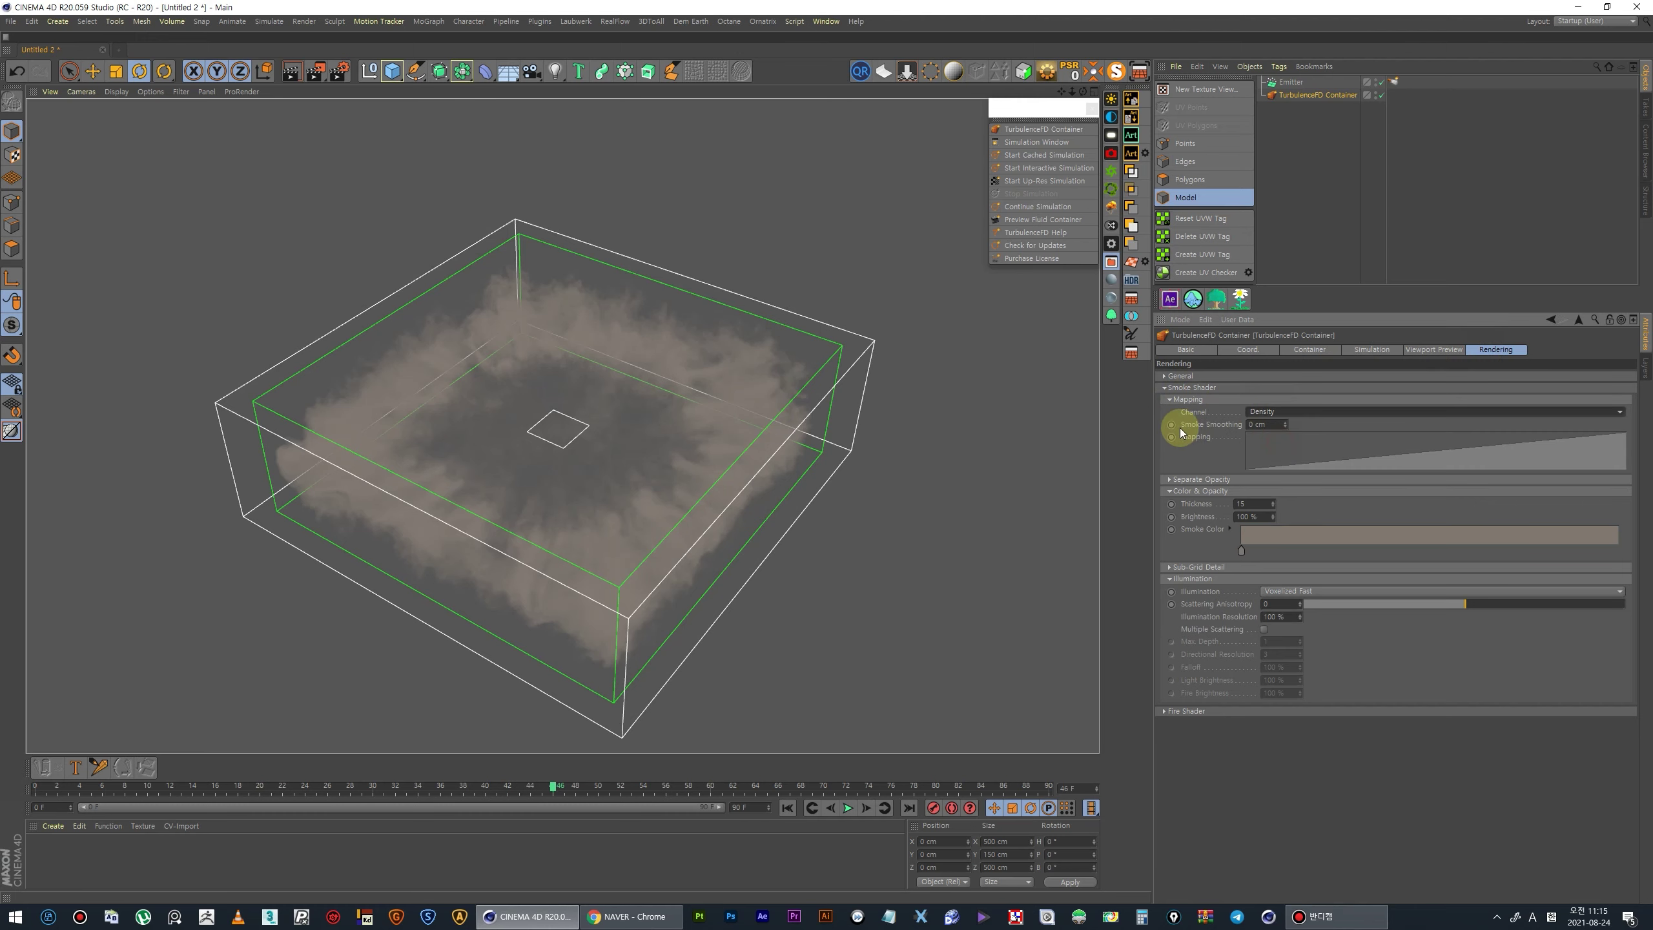
left_click(1170, 480)
left_click(1270, 494)
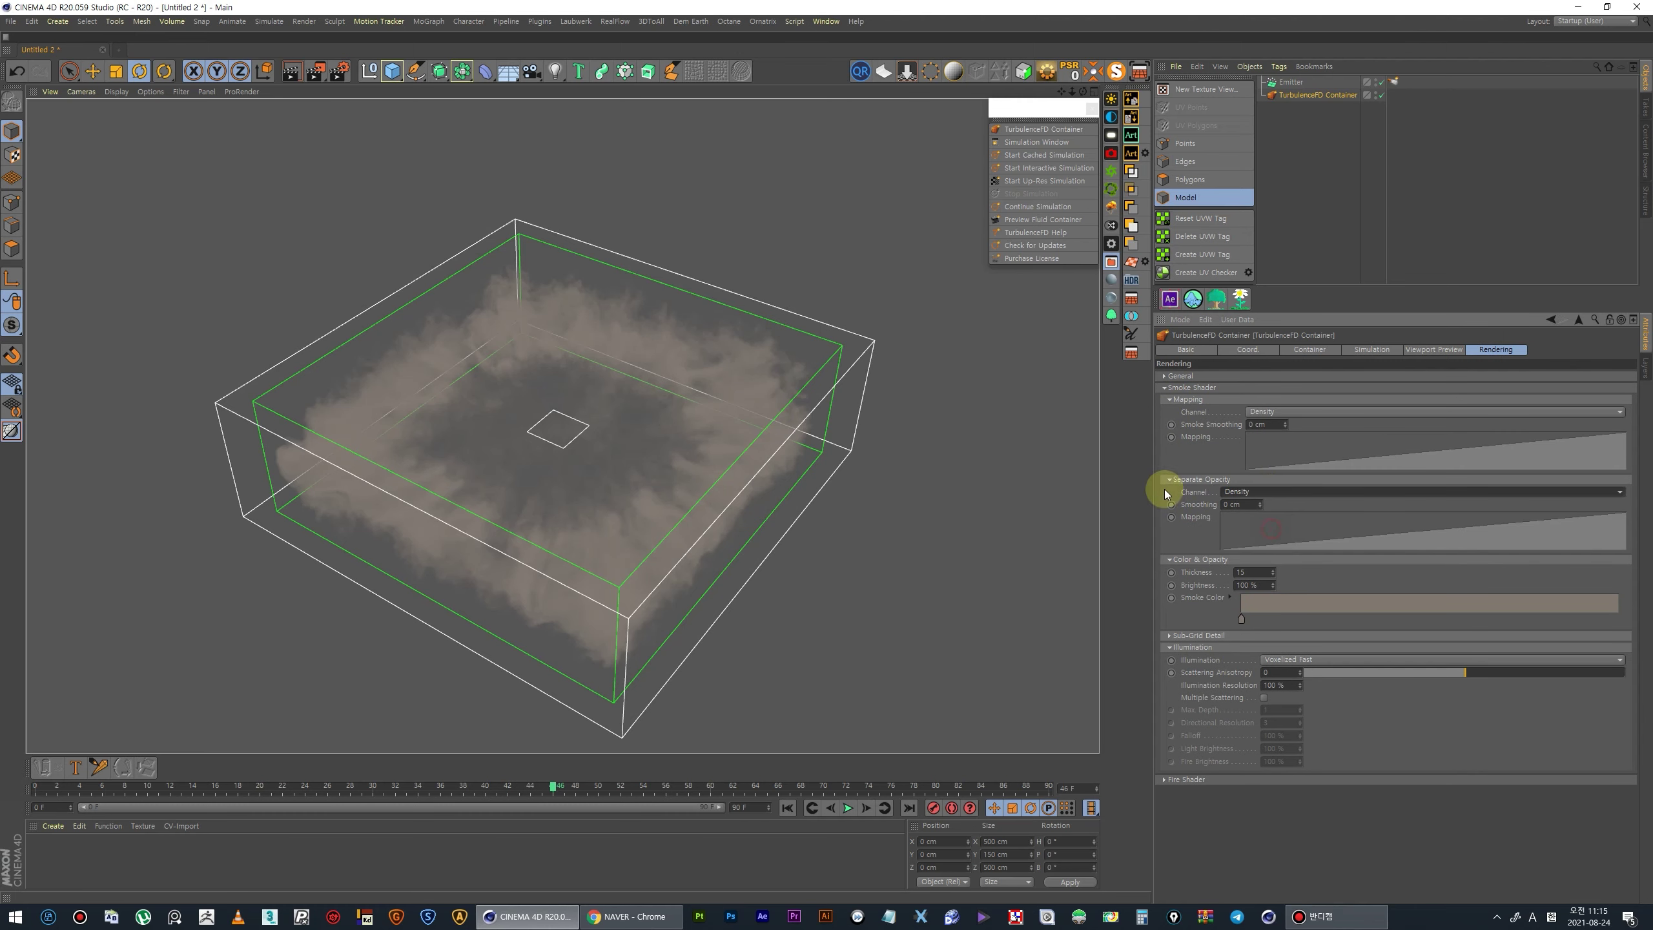
double_click(1240, 619)
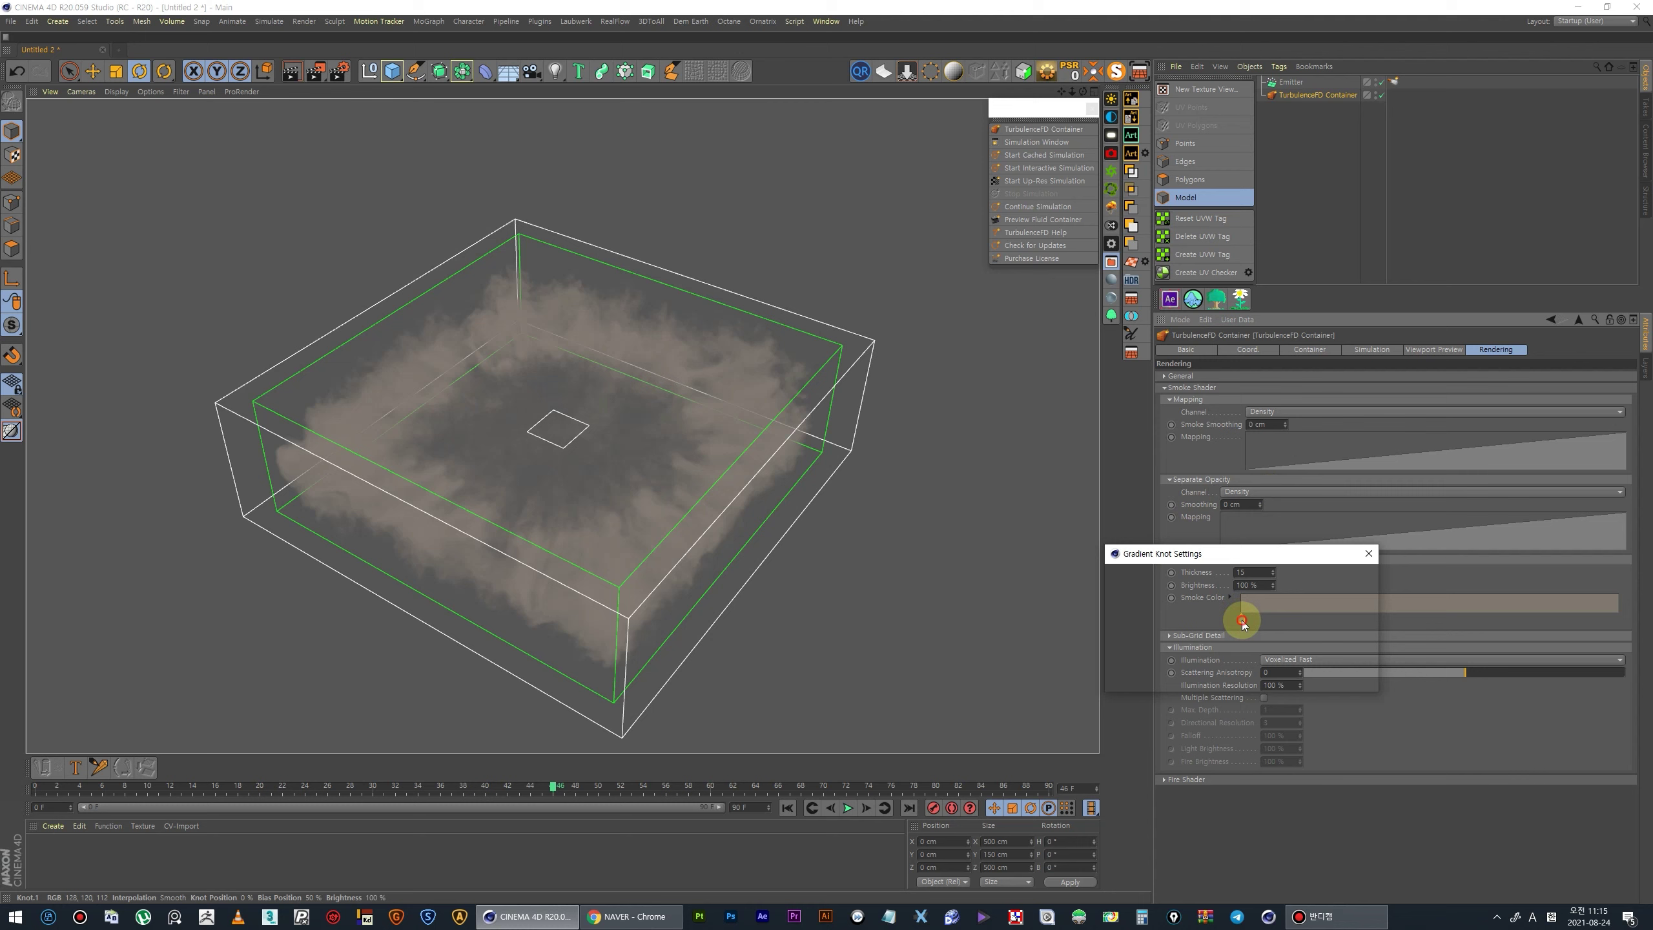
left_click_drag(1287, 669, 1373, 659)
left_click_drag(1184, 646, 1164, 647)
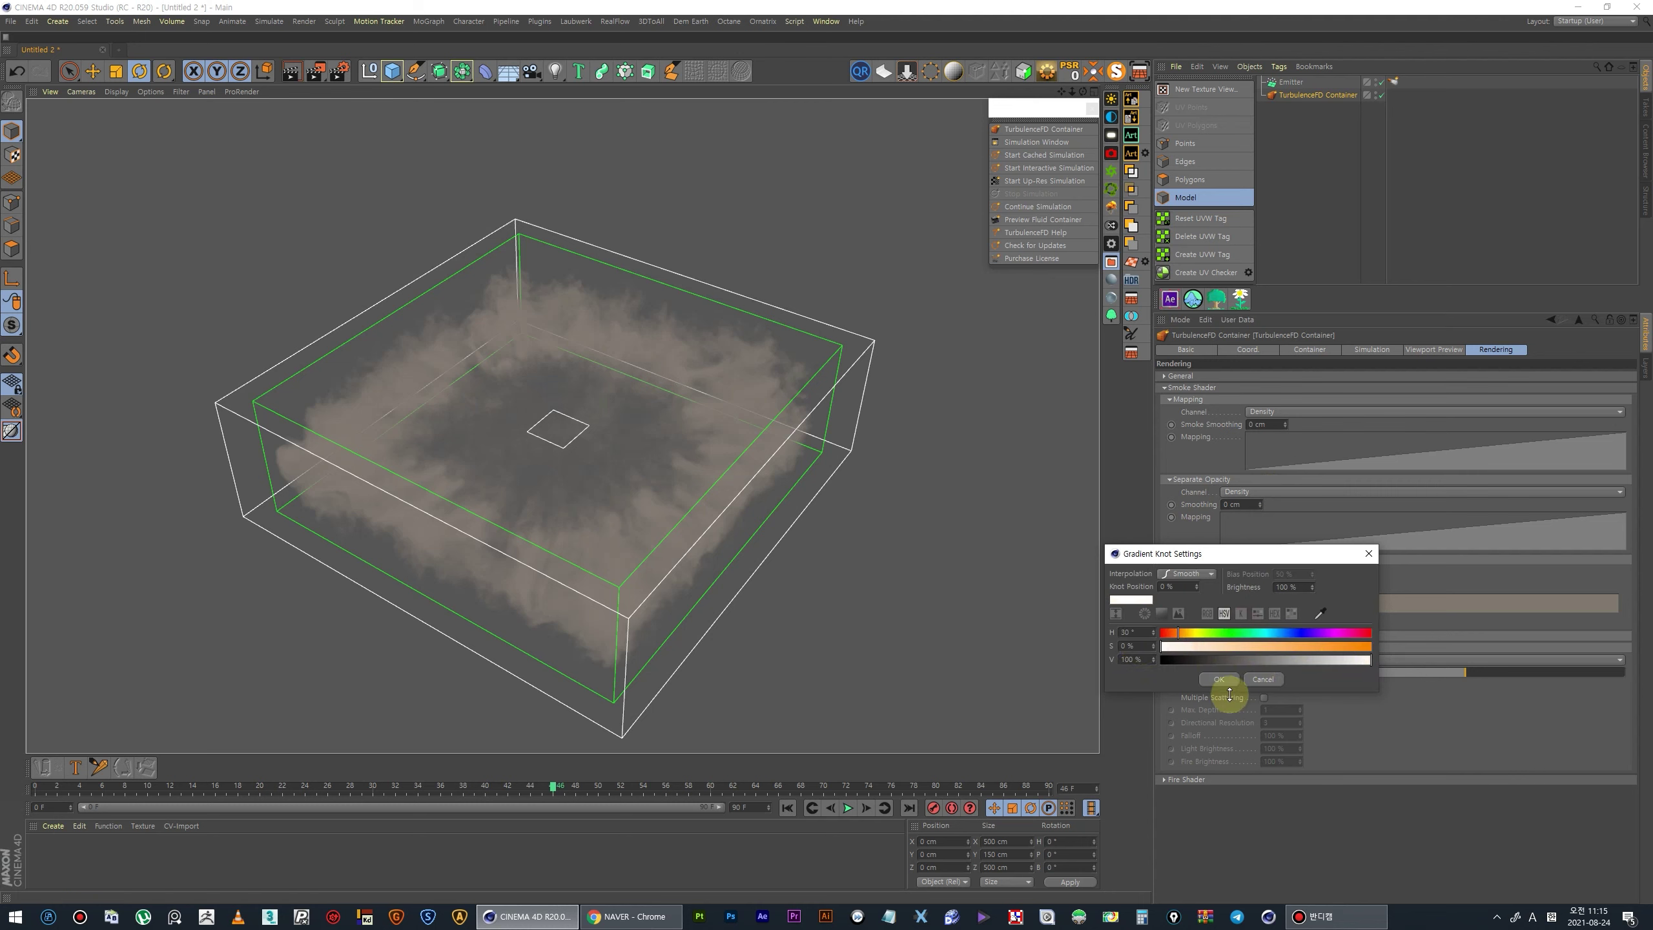
left_click(1217, 679)
- Add a grey middle knot to the Smoke Color gradient and shift its bias handles
left_click(1609, 618)
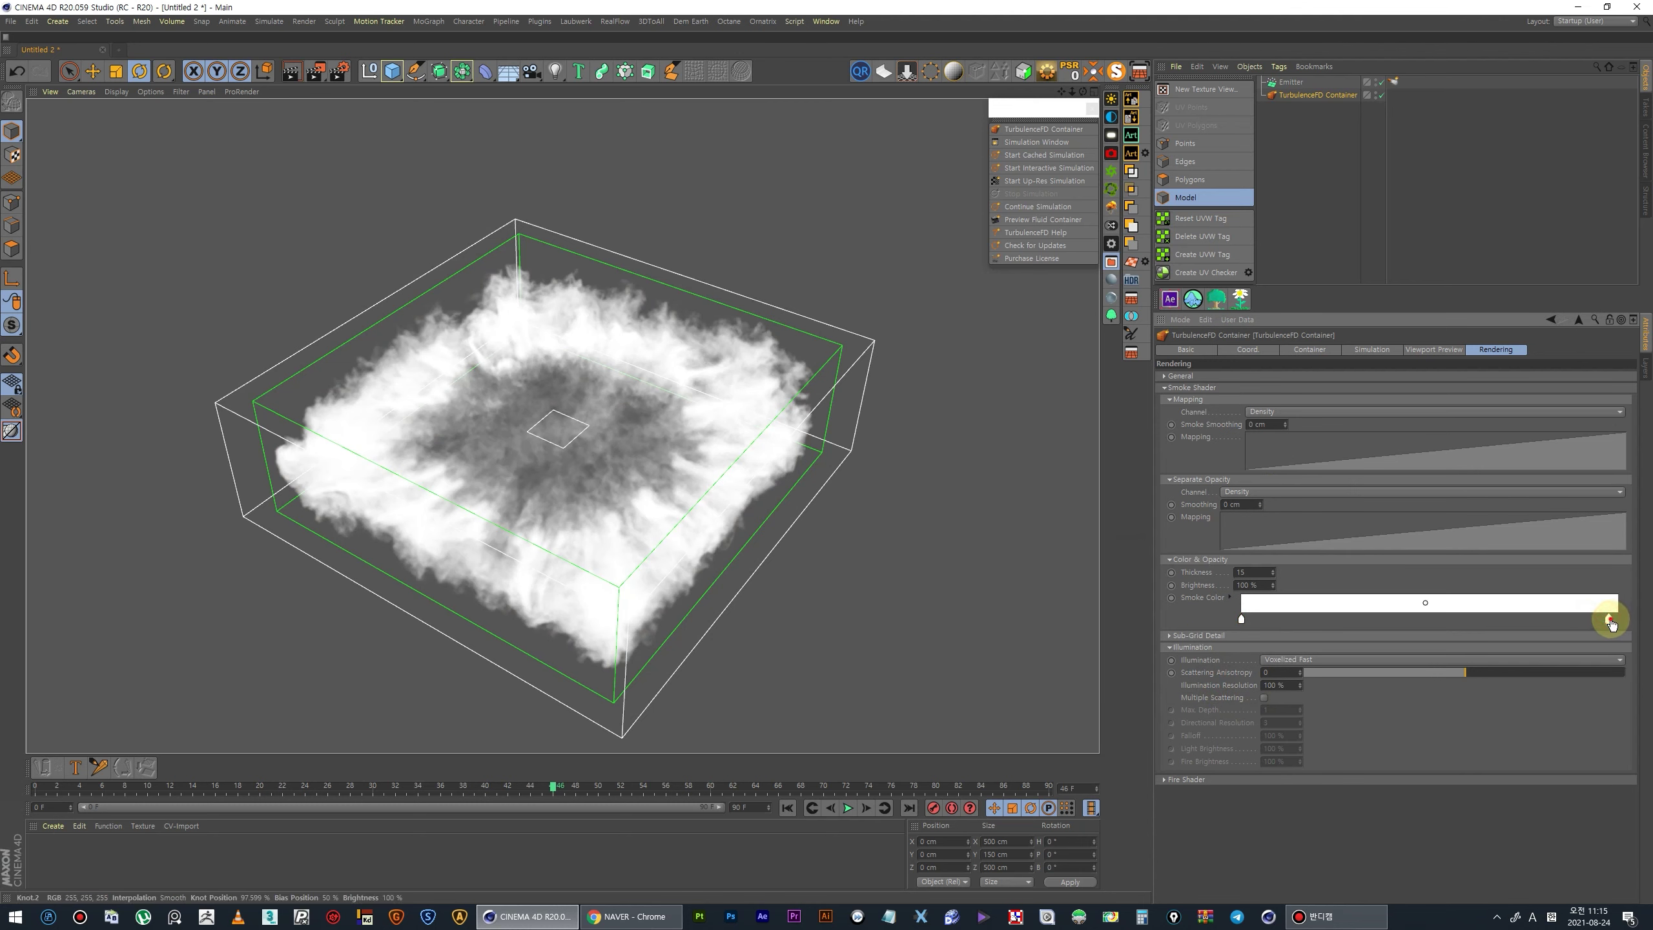
double_click(1617, 620)
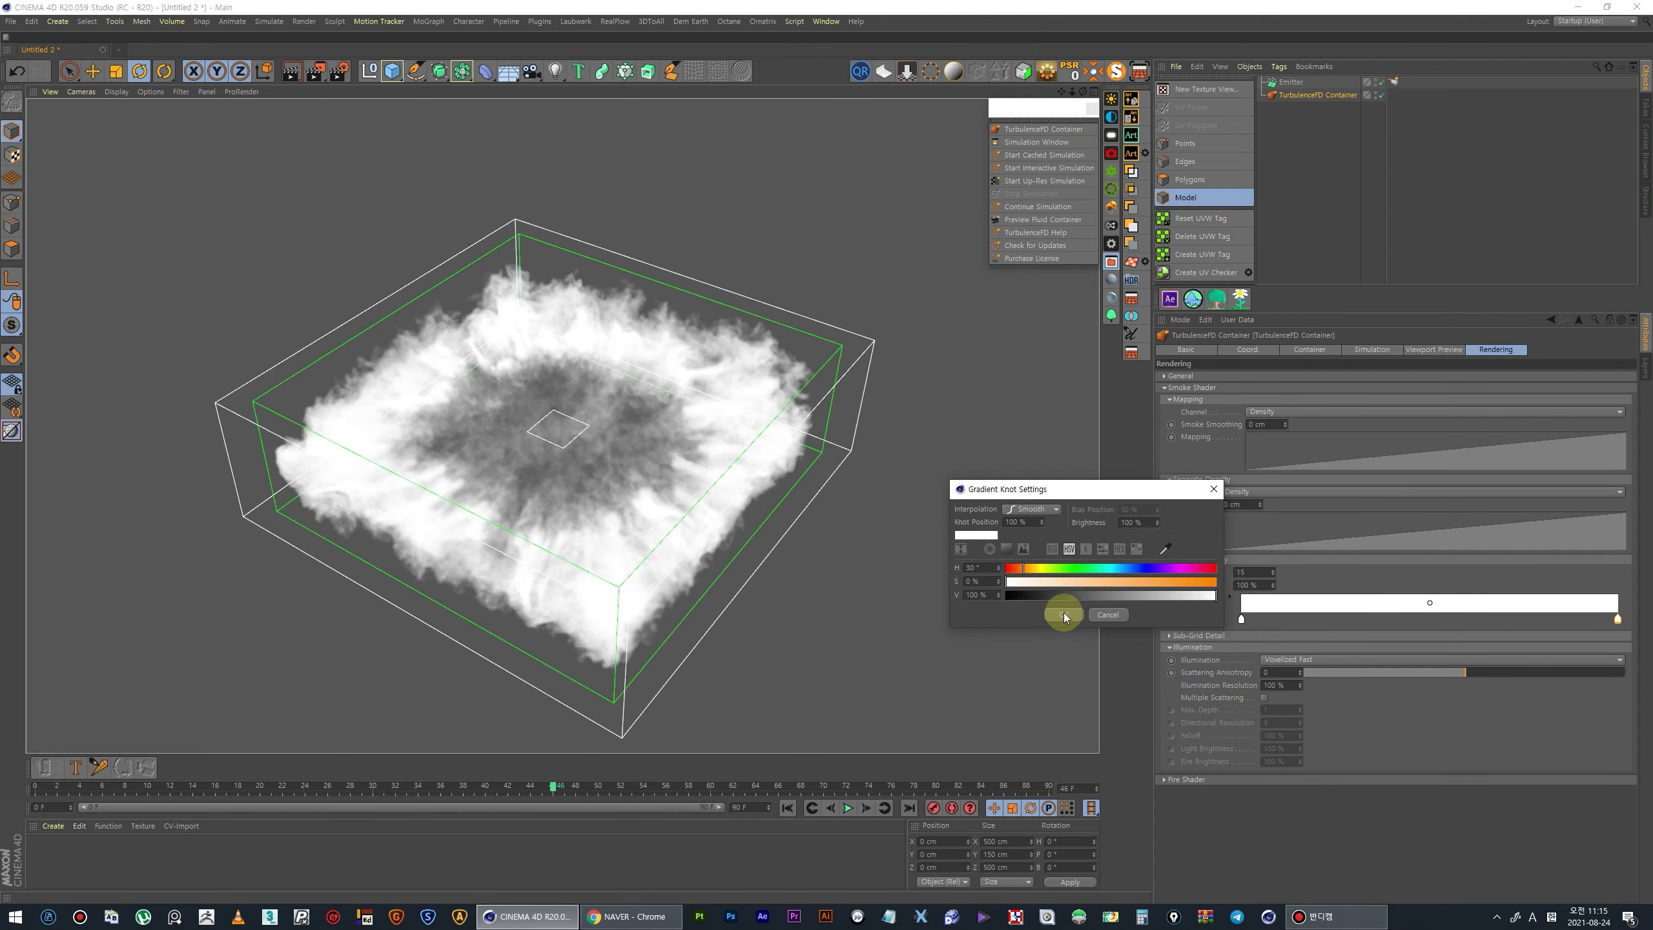
left_click(1063, 614)
left_click(1429, 619)
double_click(1429, 619)
left_click(1439, 664)
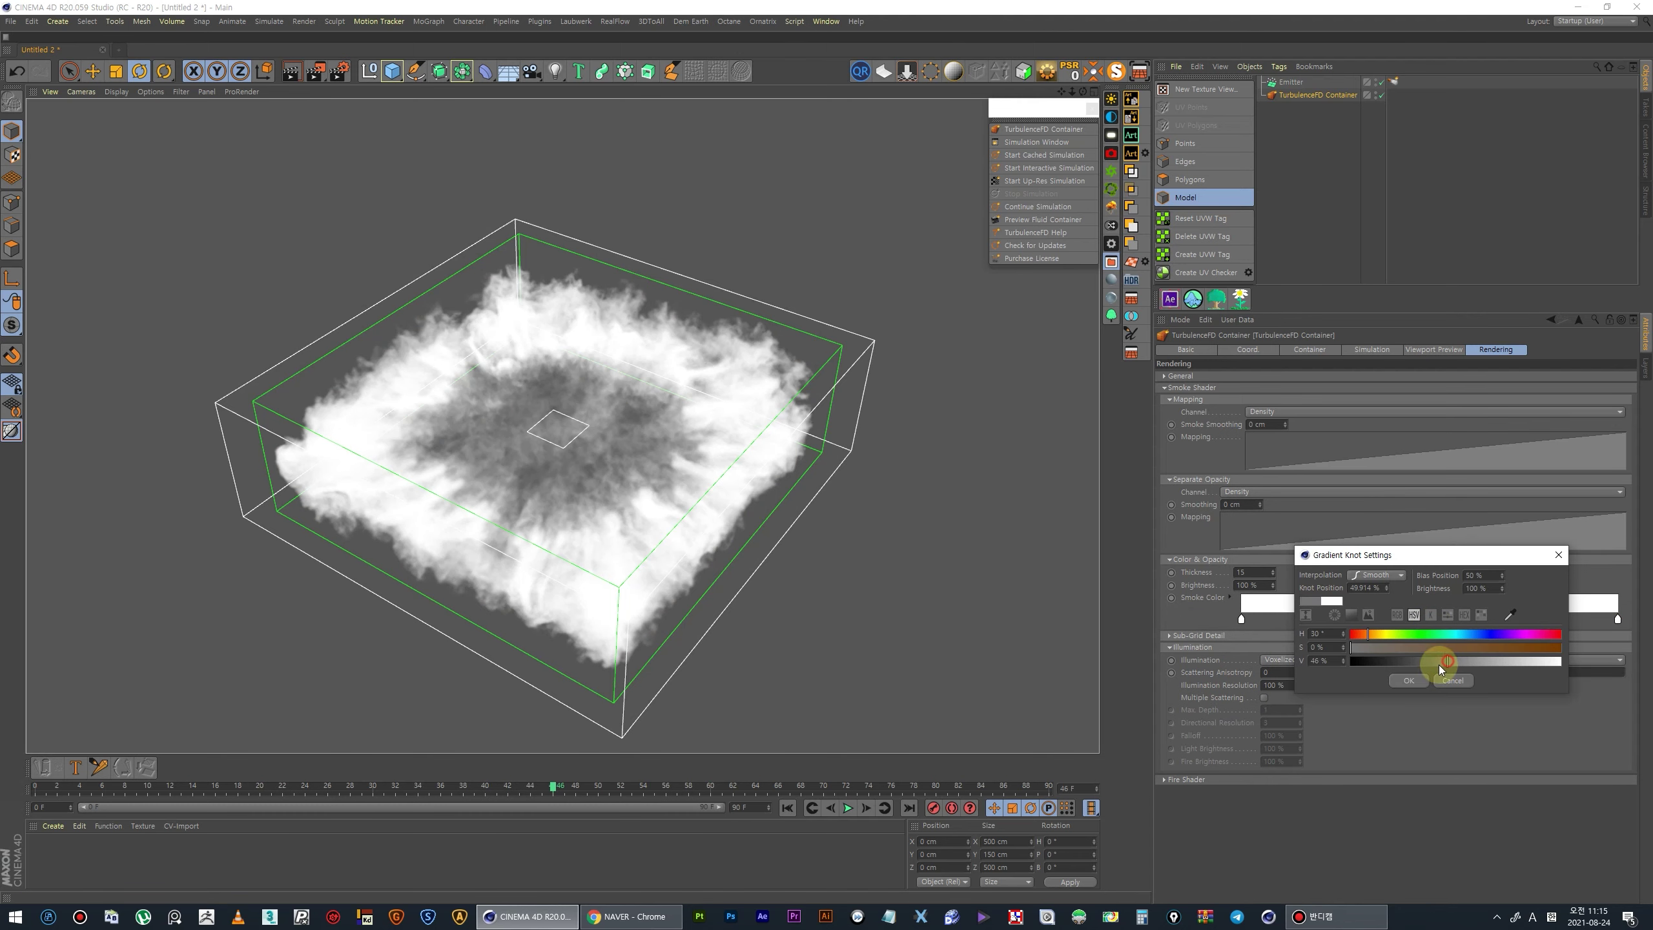
left_click_drag(1335, 602, 1296, 606)
left_click_drag(1522, 602, 1551, 602)
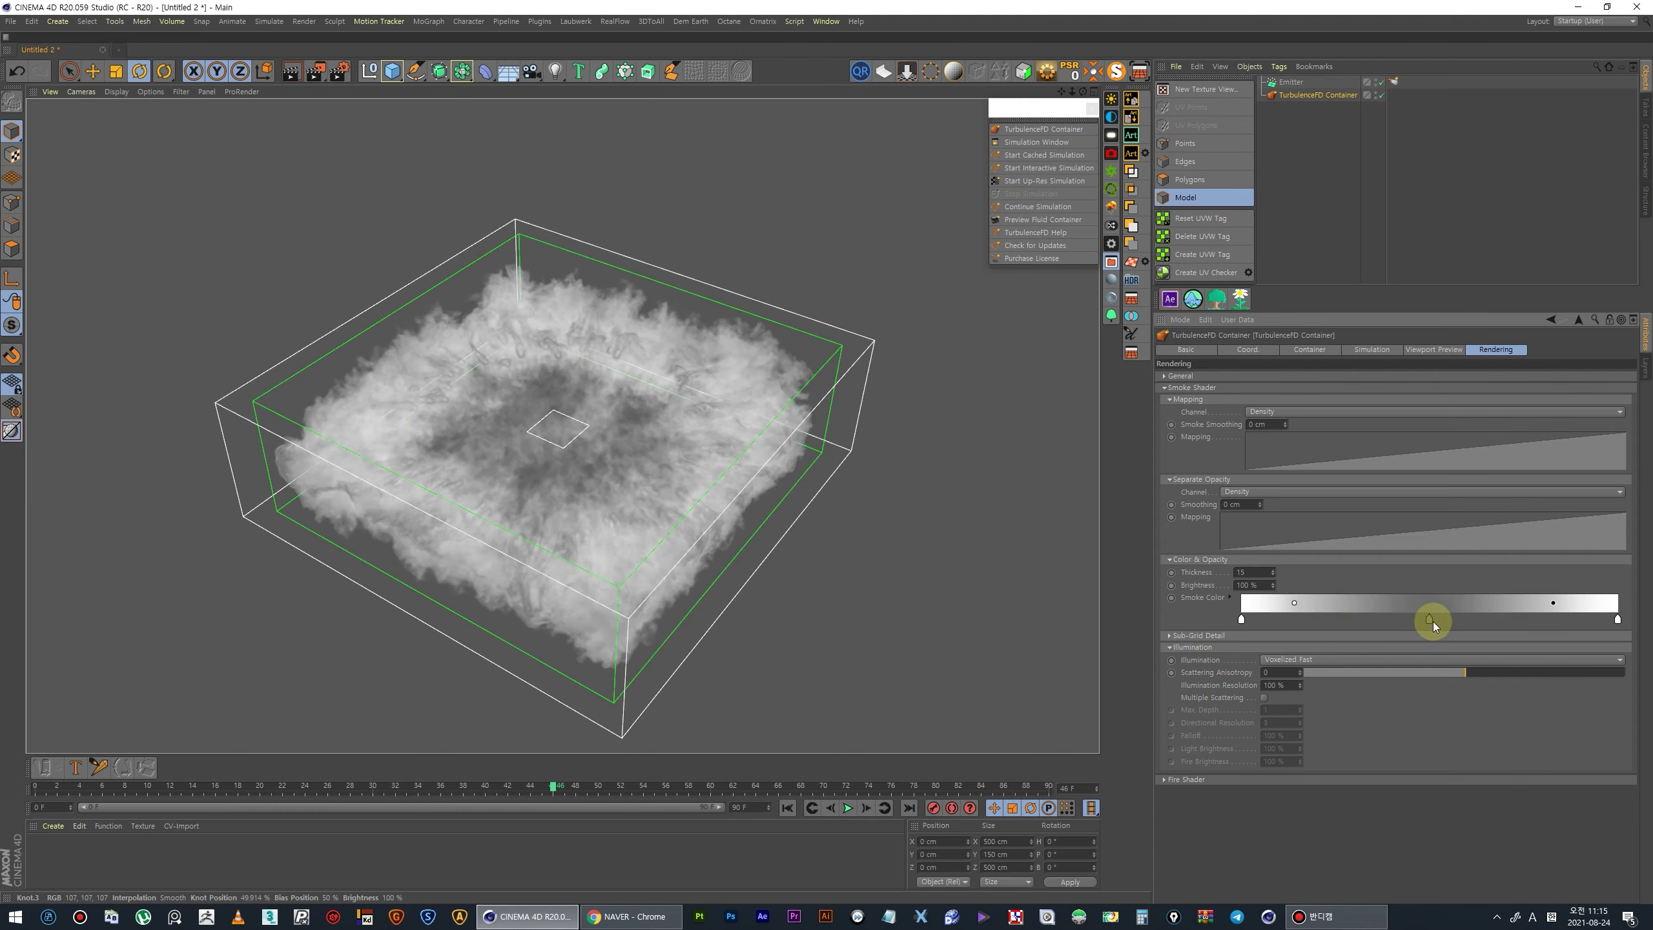
- Replay the simulation to around frame 36 to check the grey smoke
left_click(787, 807)
left_click(851, 809)
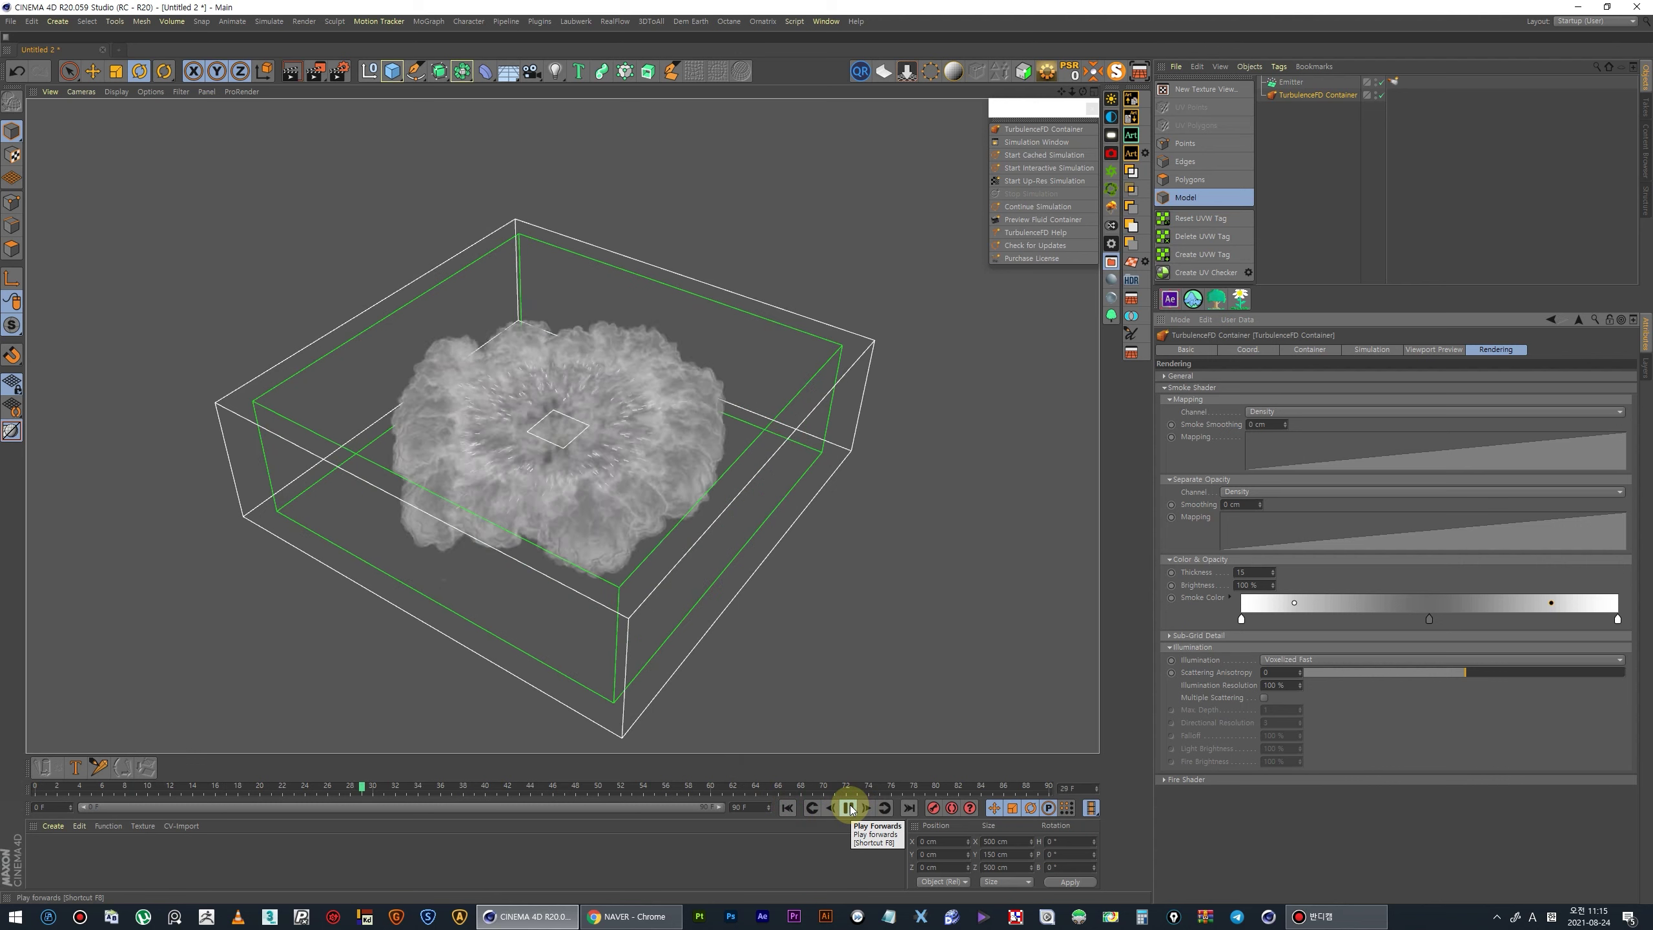
left_click_drag(39, 786, 485, 802)
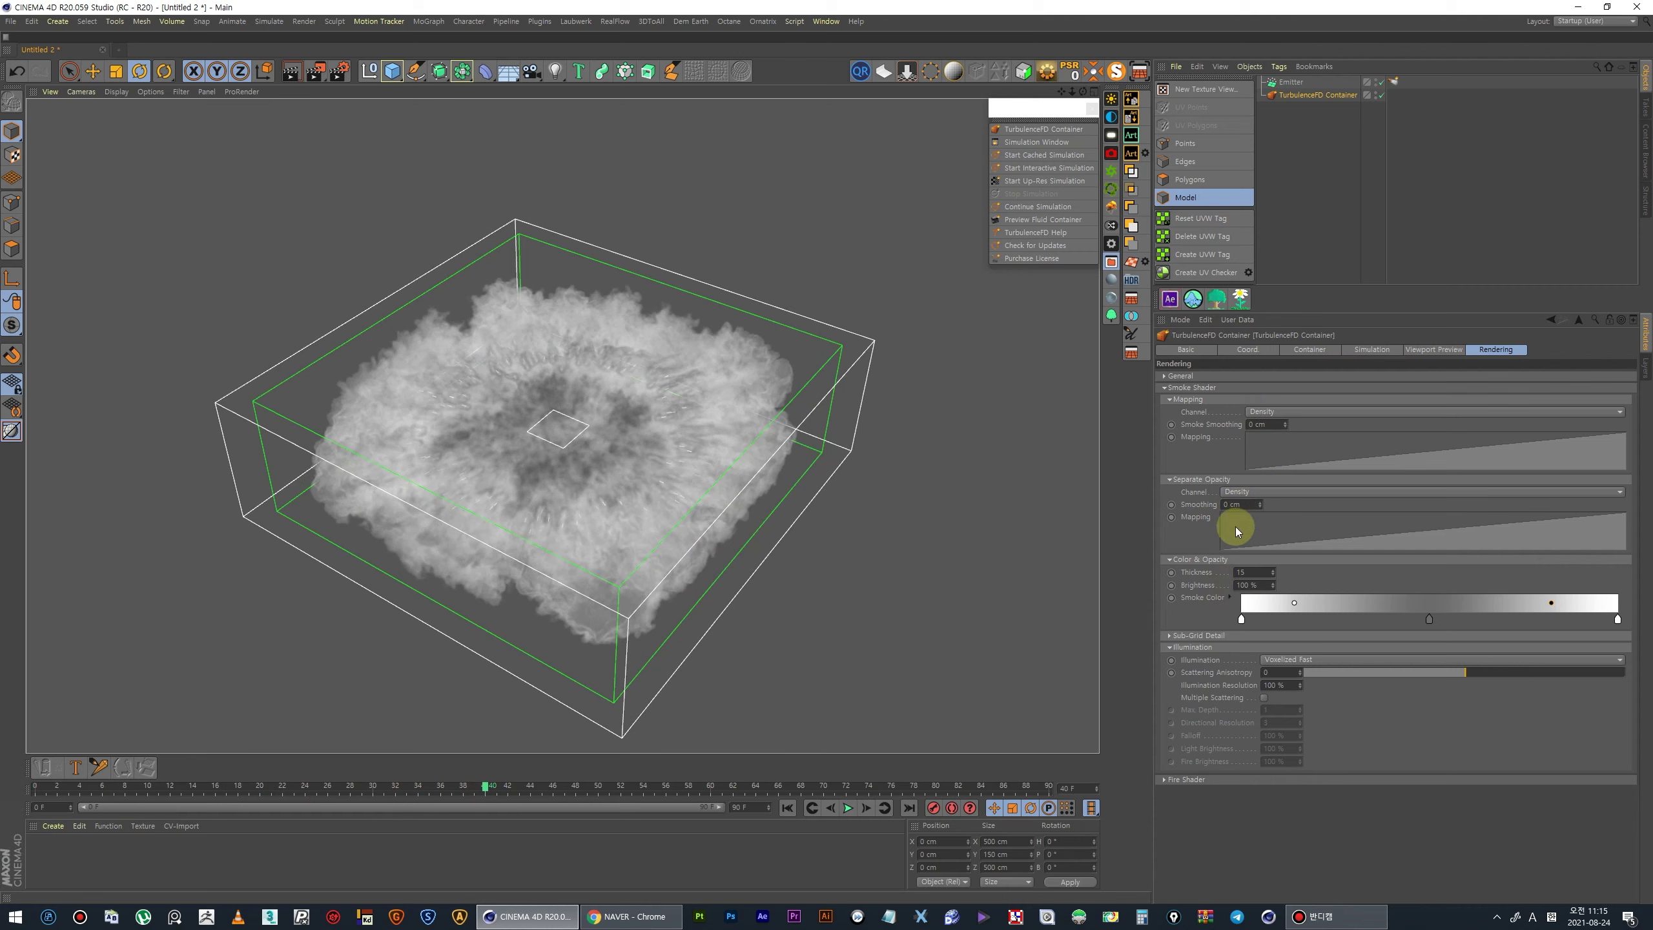
left_click(1436, 351)
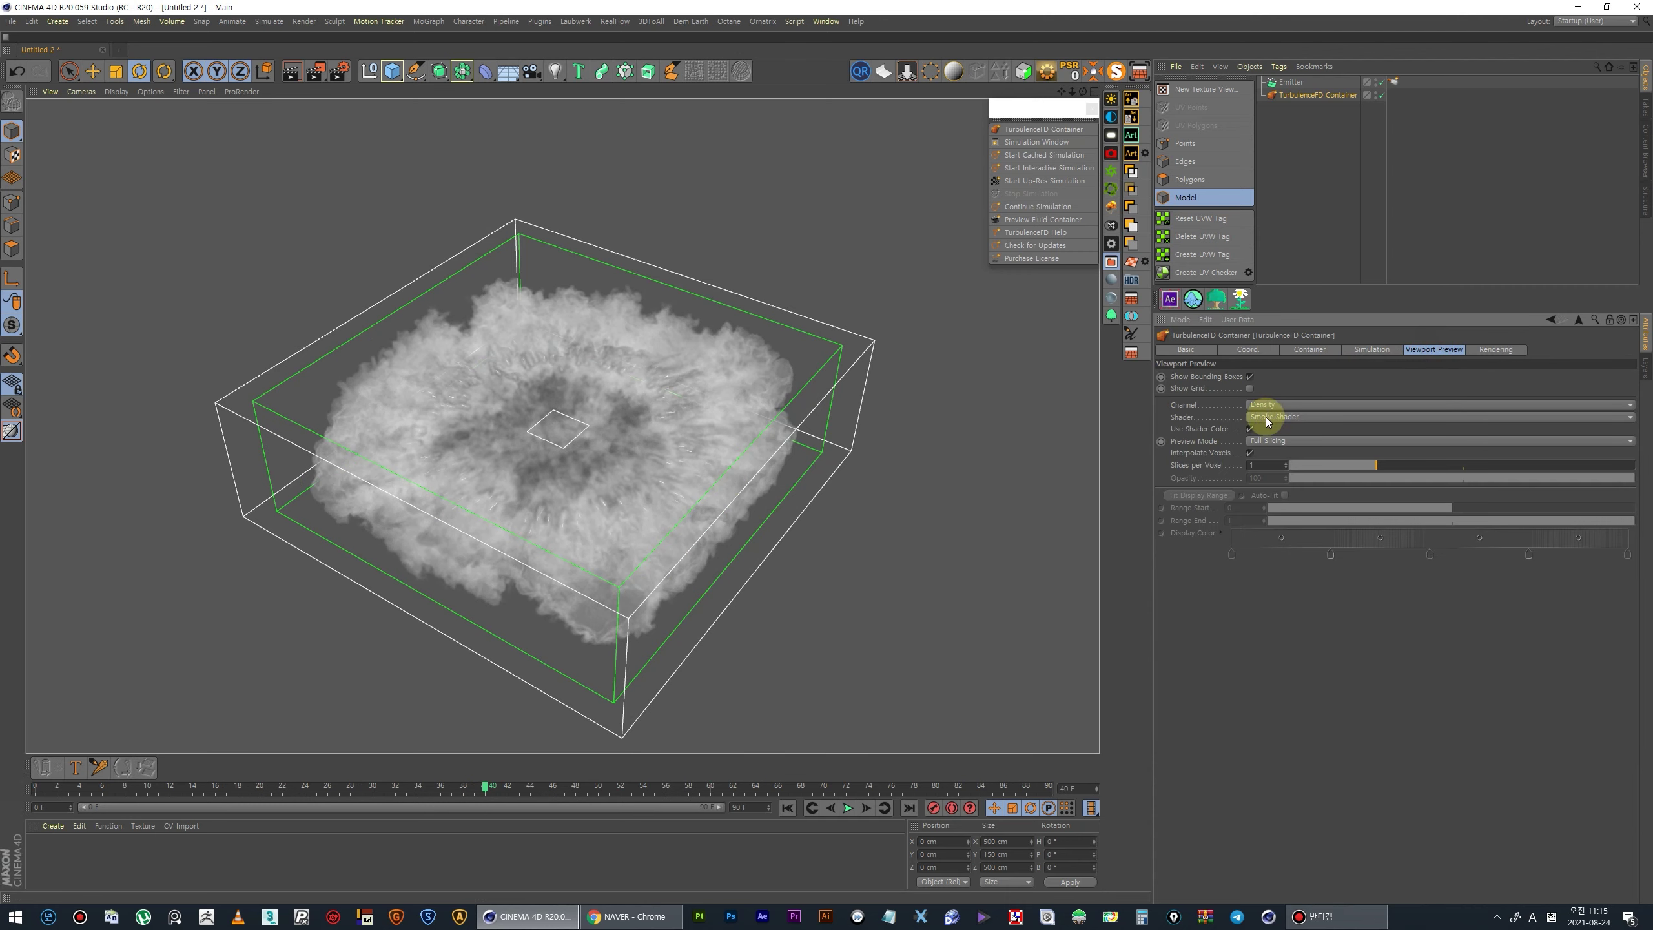
- Review the container's Simulation and Container tabs, then select the Emitter's TurbulenceFD Emitter tag
left_click(1373, 349)
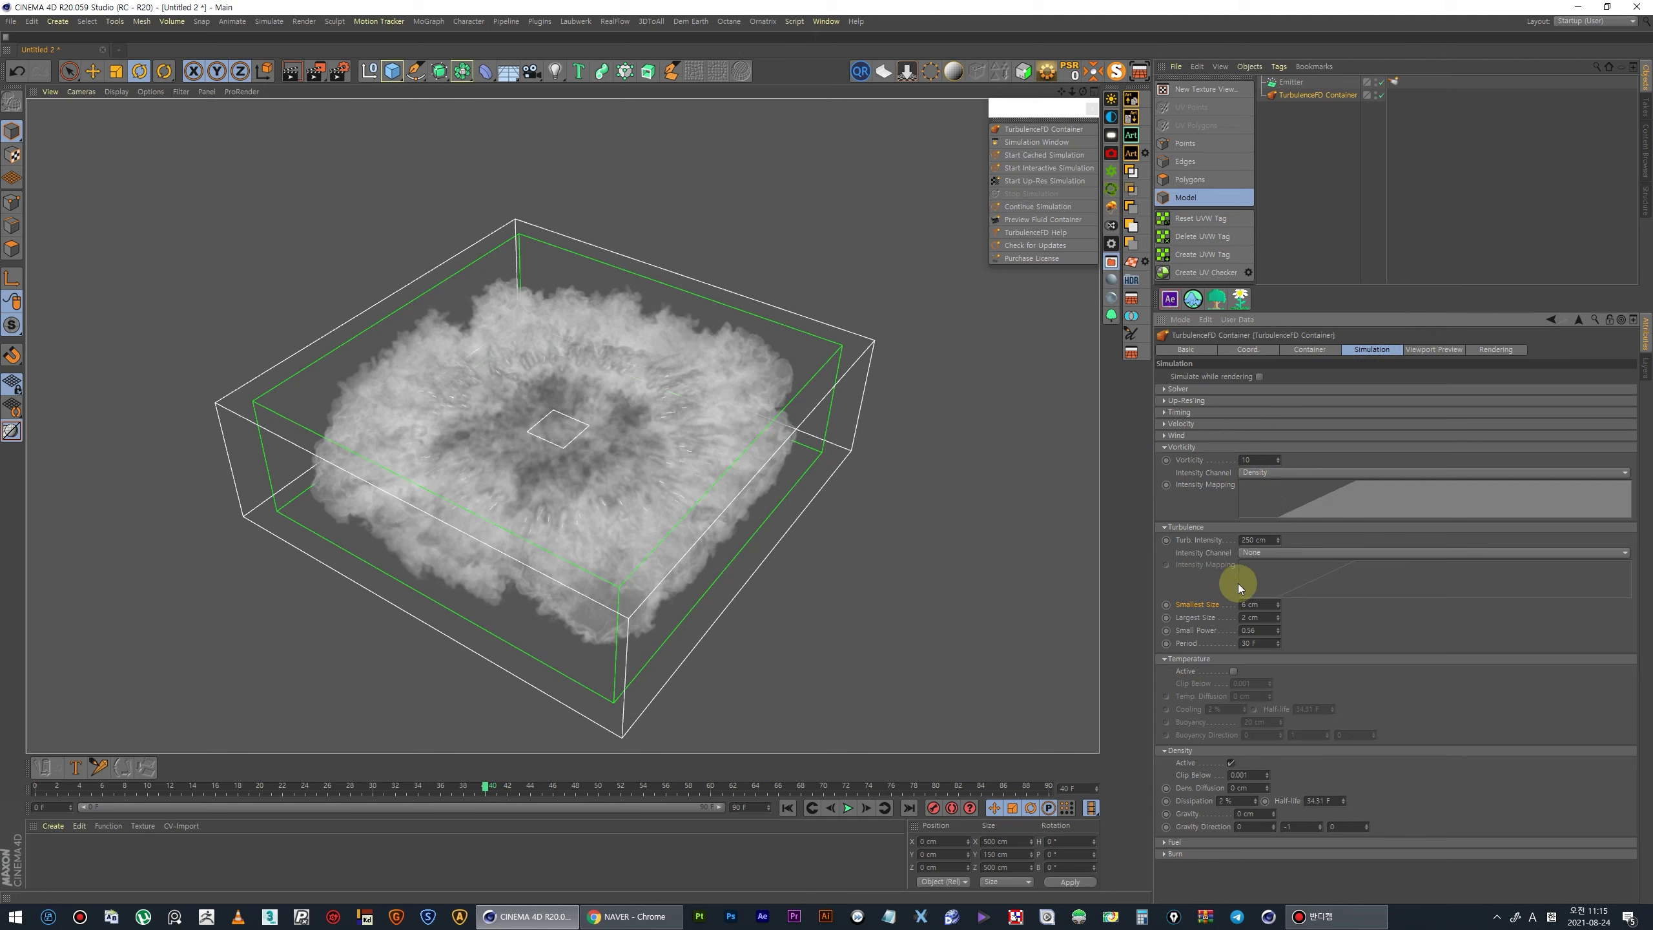
left_click_drag(37, 787, 464, 803)
left_click(1310, 350)
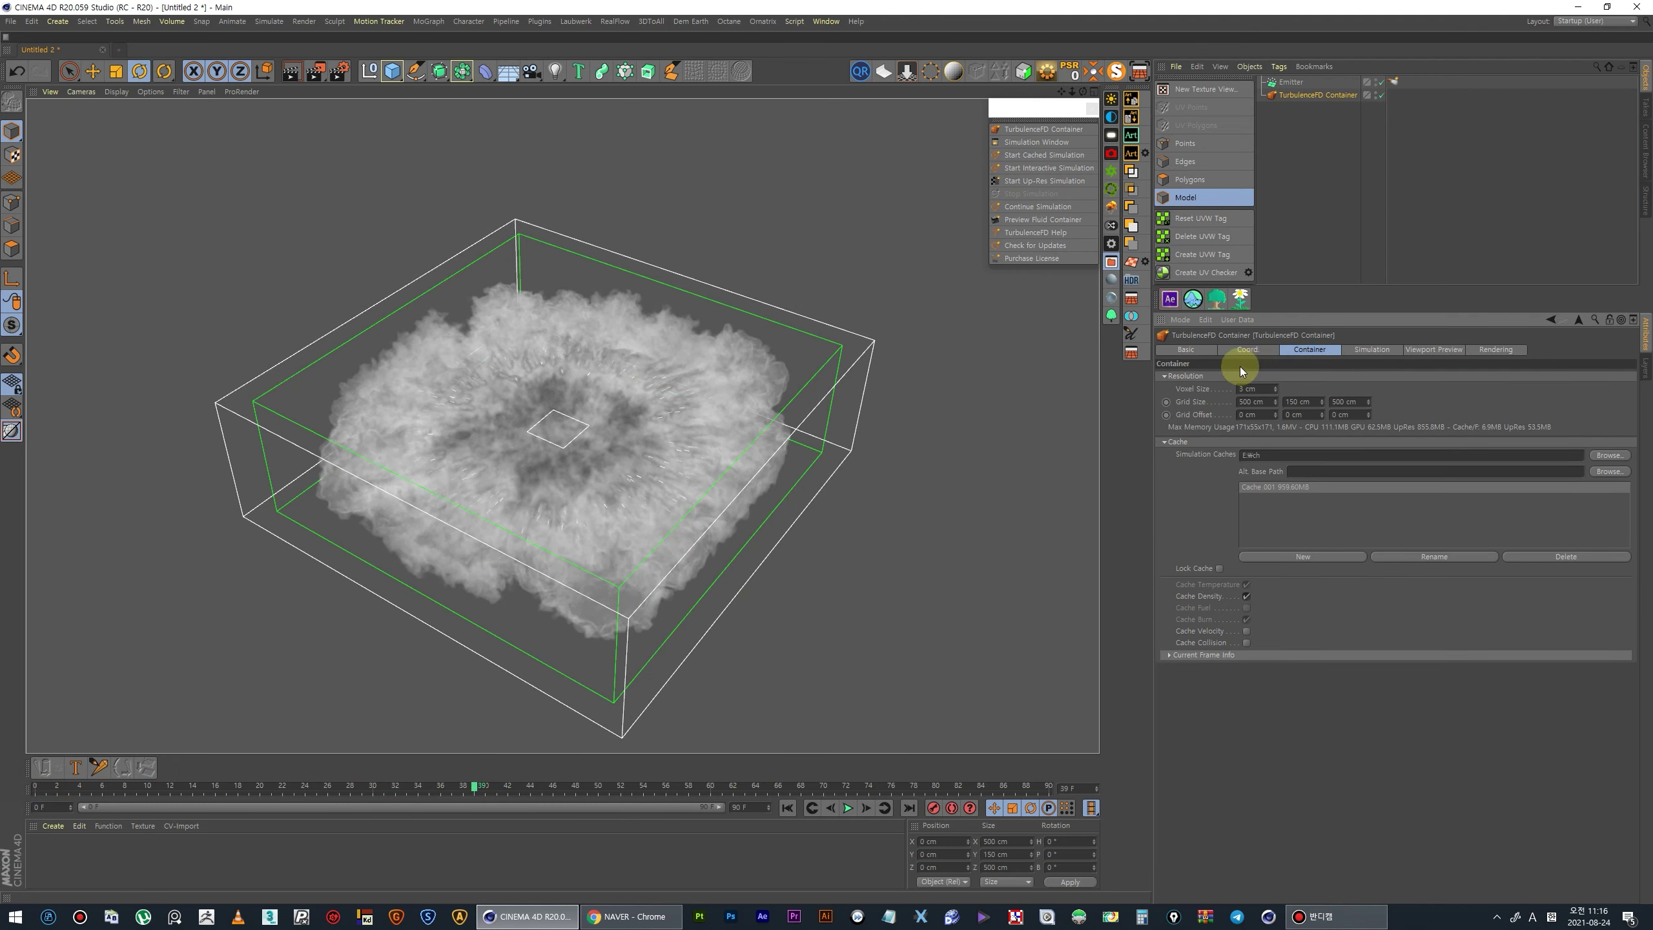
left_click(1237, 349)
left_click(1391, 82)
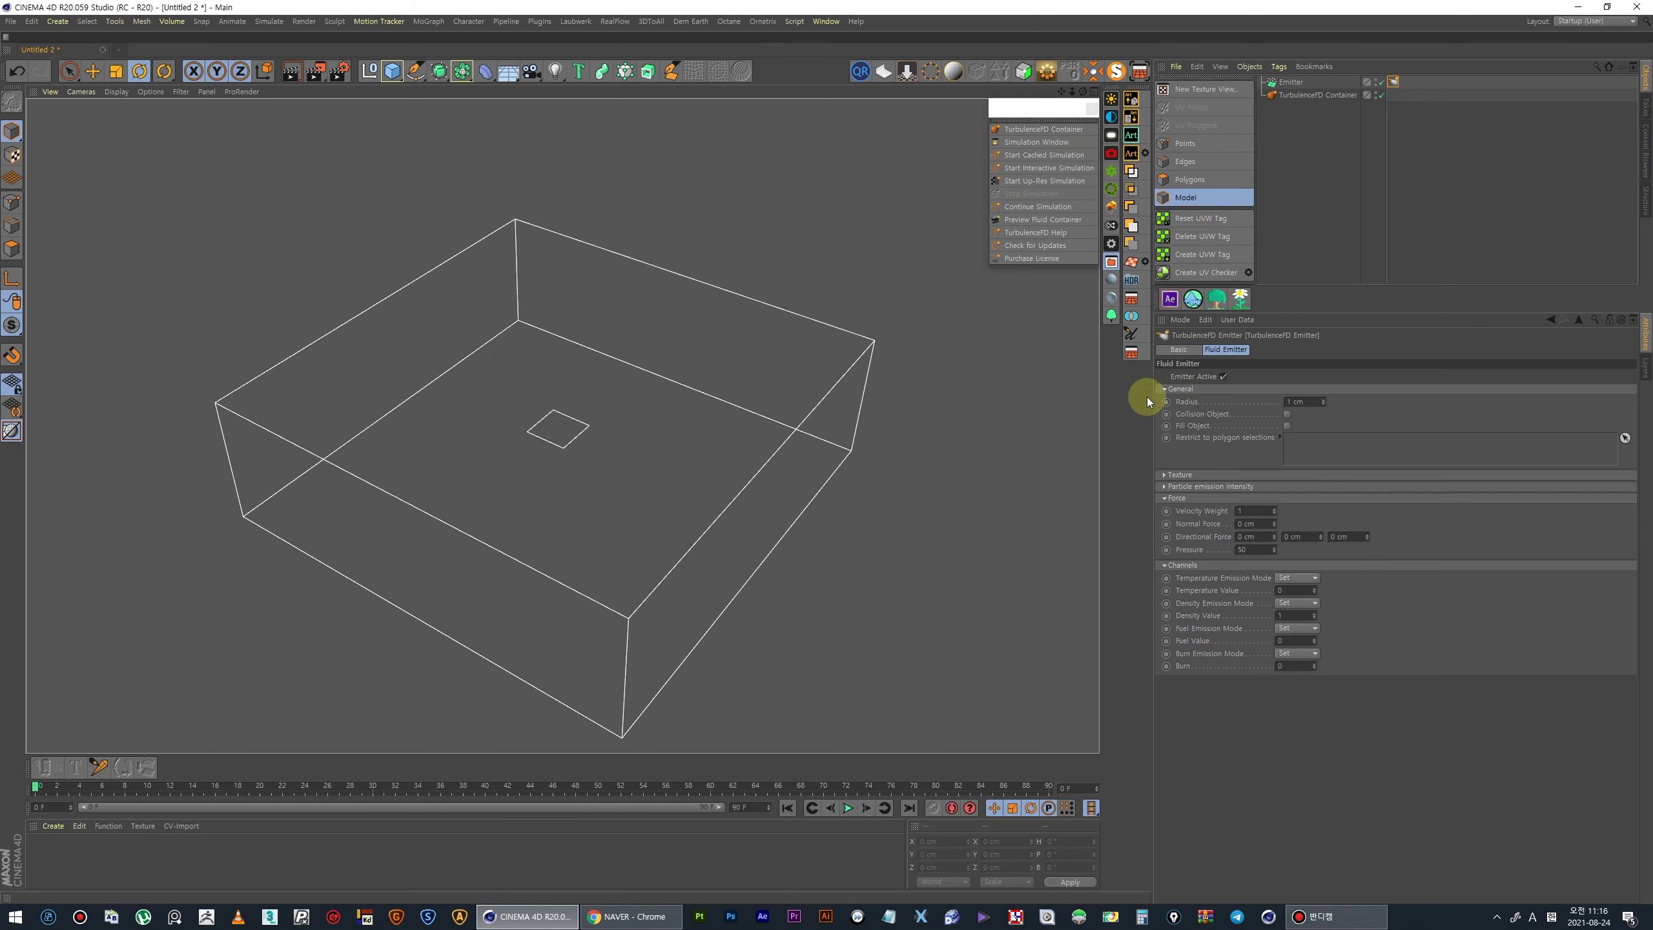
- Keyframe the fluid emitter Radius at 1 cm on frame 0 and 8 cm on frame 17
left_click(1164, 404)
left_click_drag(48, 789, 226, 788)
left_click(1297, 401)
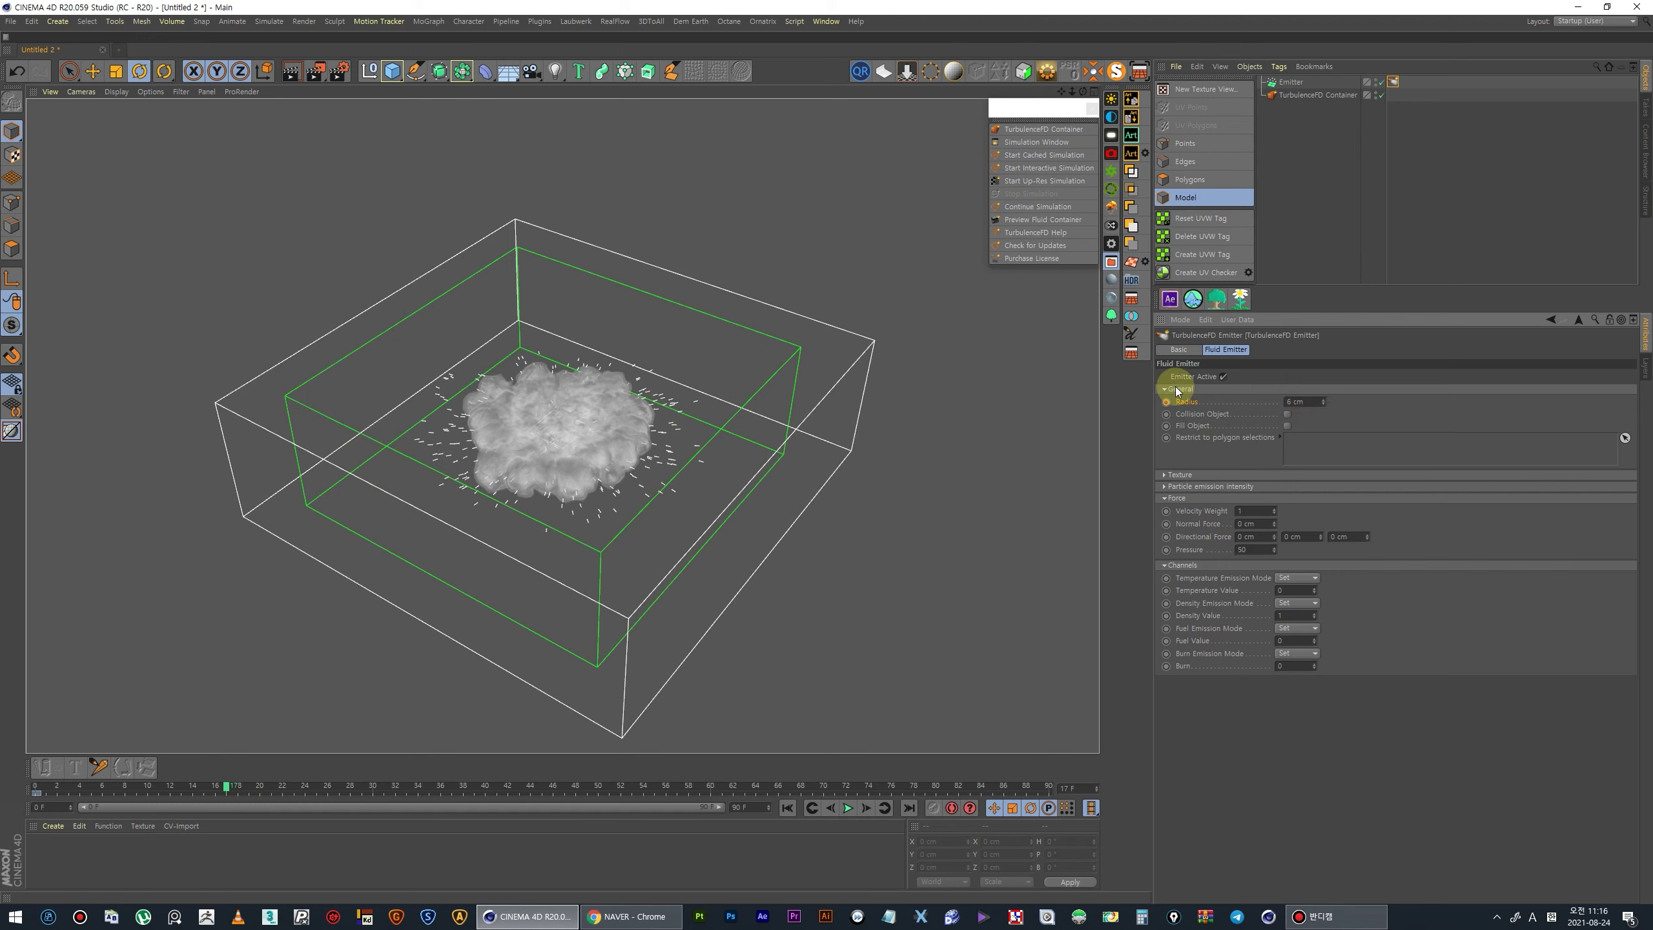
mouse_move(222, 790)
left_mouse_down()
mouse_move(173, 797)
mouse_move(329, 777)
left_mouse_up()
left_click(1327, 94)
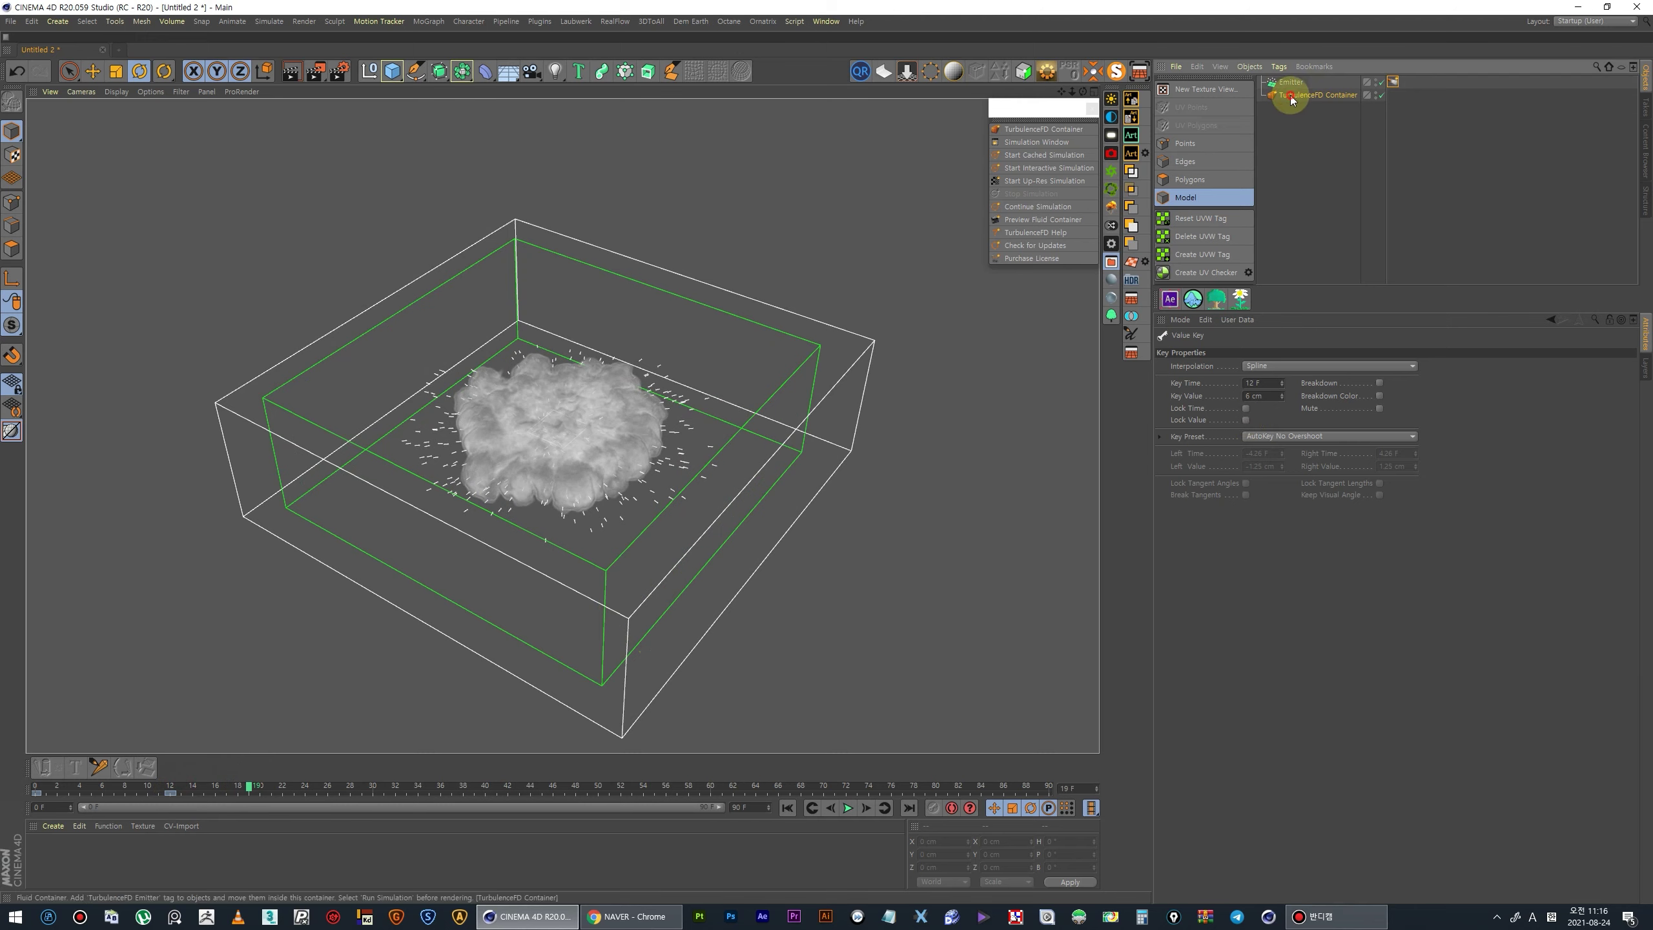
left_click(1393, 82)
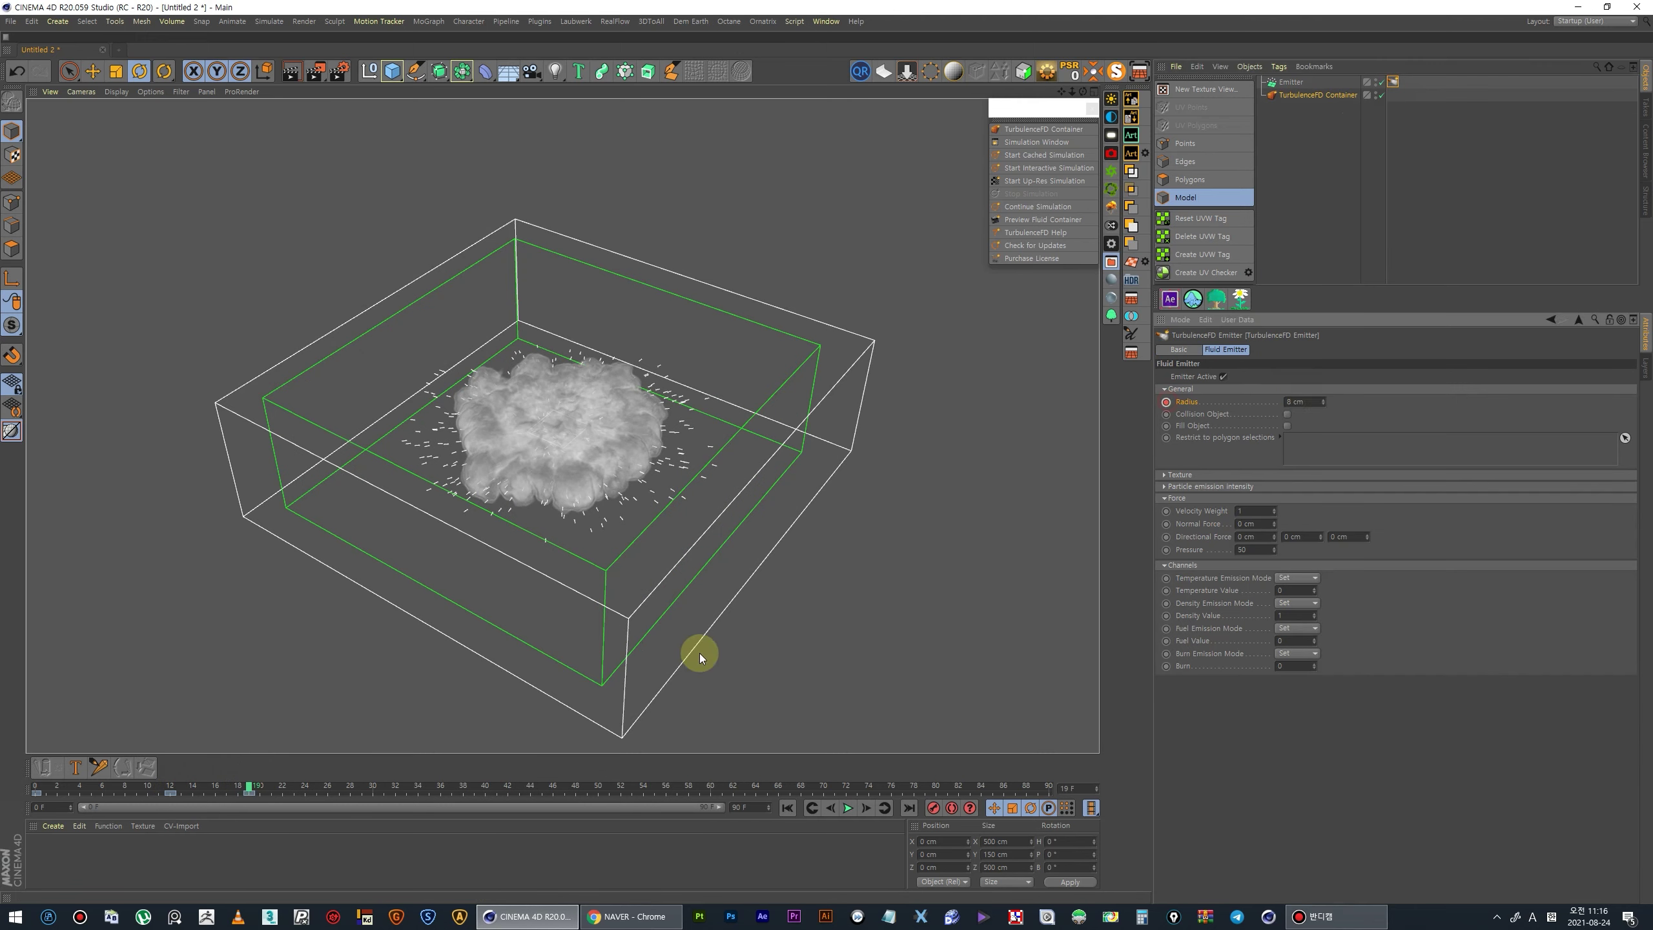
left_click_drag(140, 791, 463, 781)
left_click(223, 794)
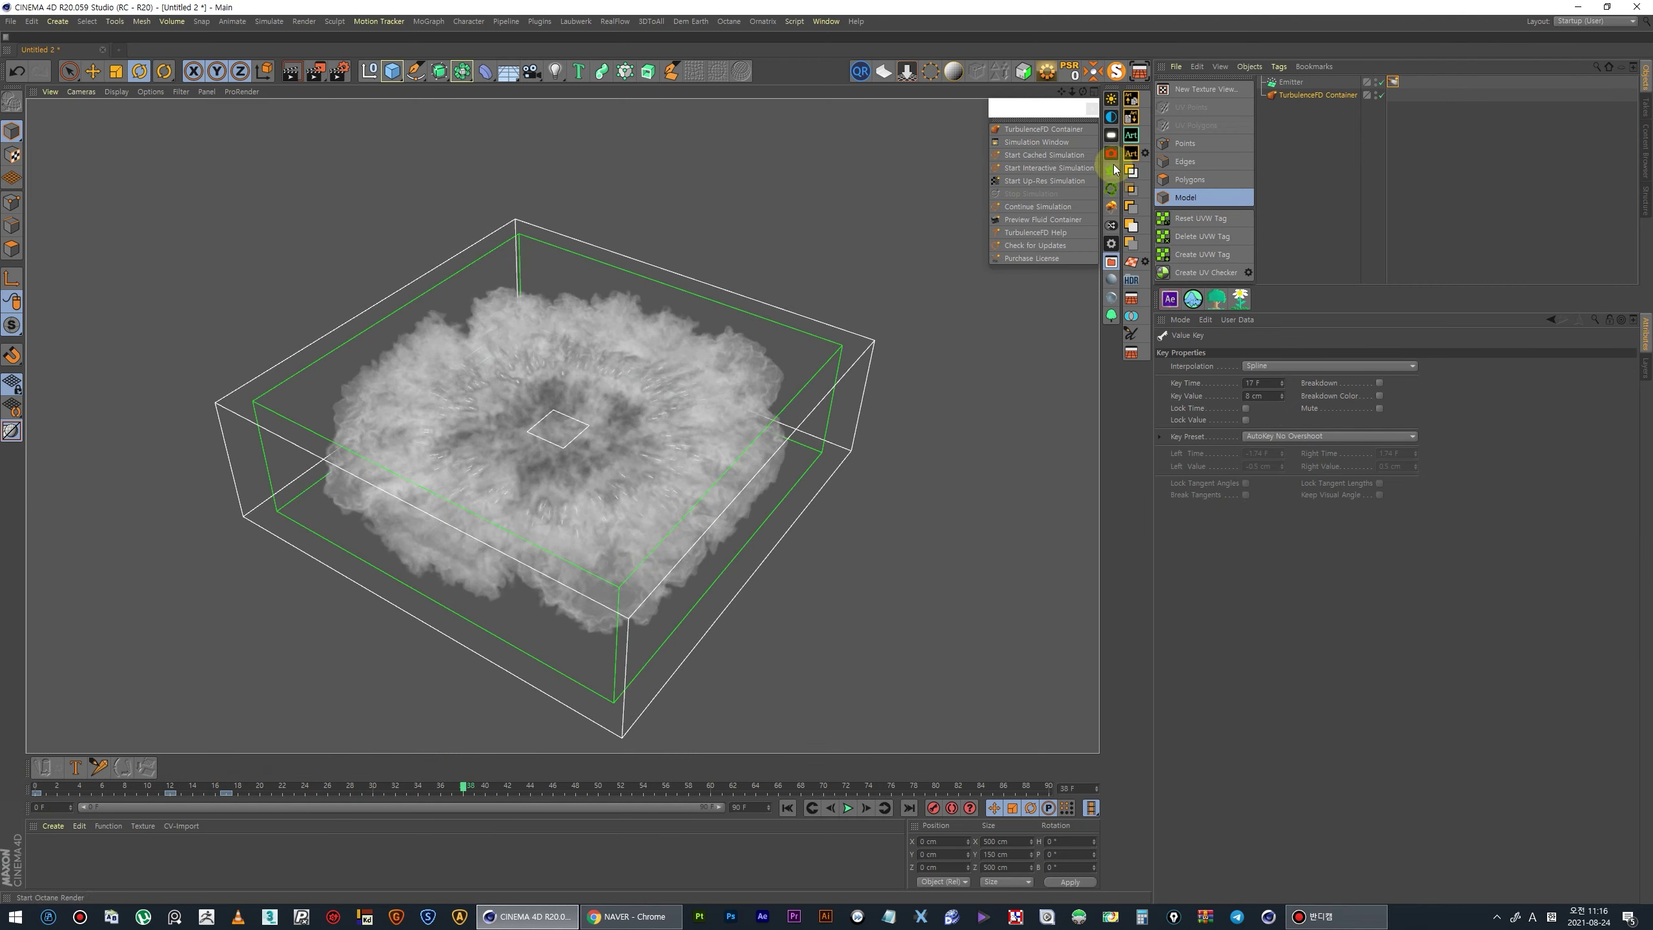
- Re-run the TurbulenceFD smoke simulation, overwriting the existing cache
left_click(1056, 145)
left_click(1022, 174)
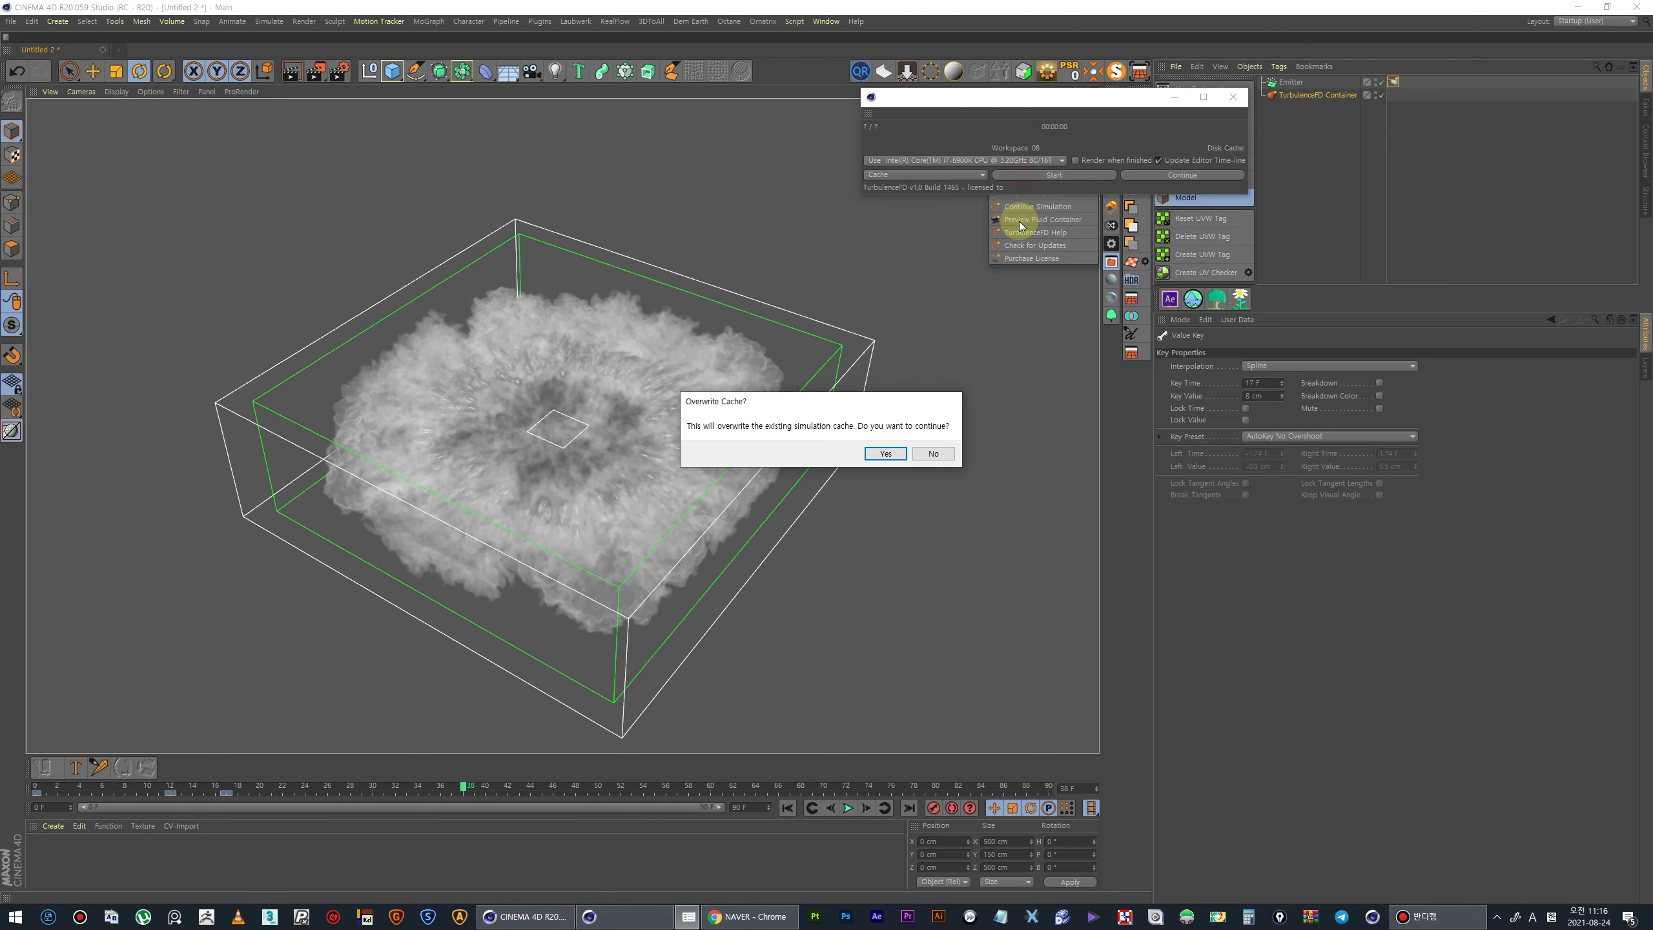
left_click(886, 454)
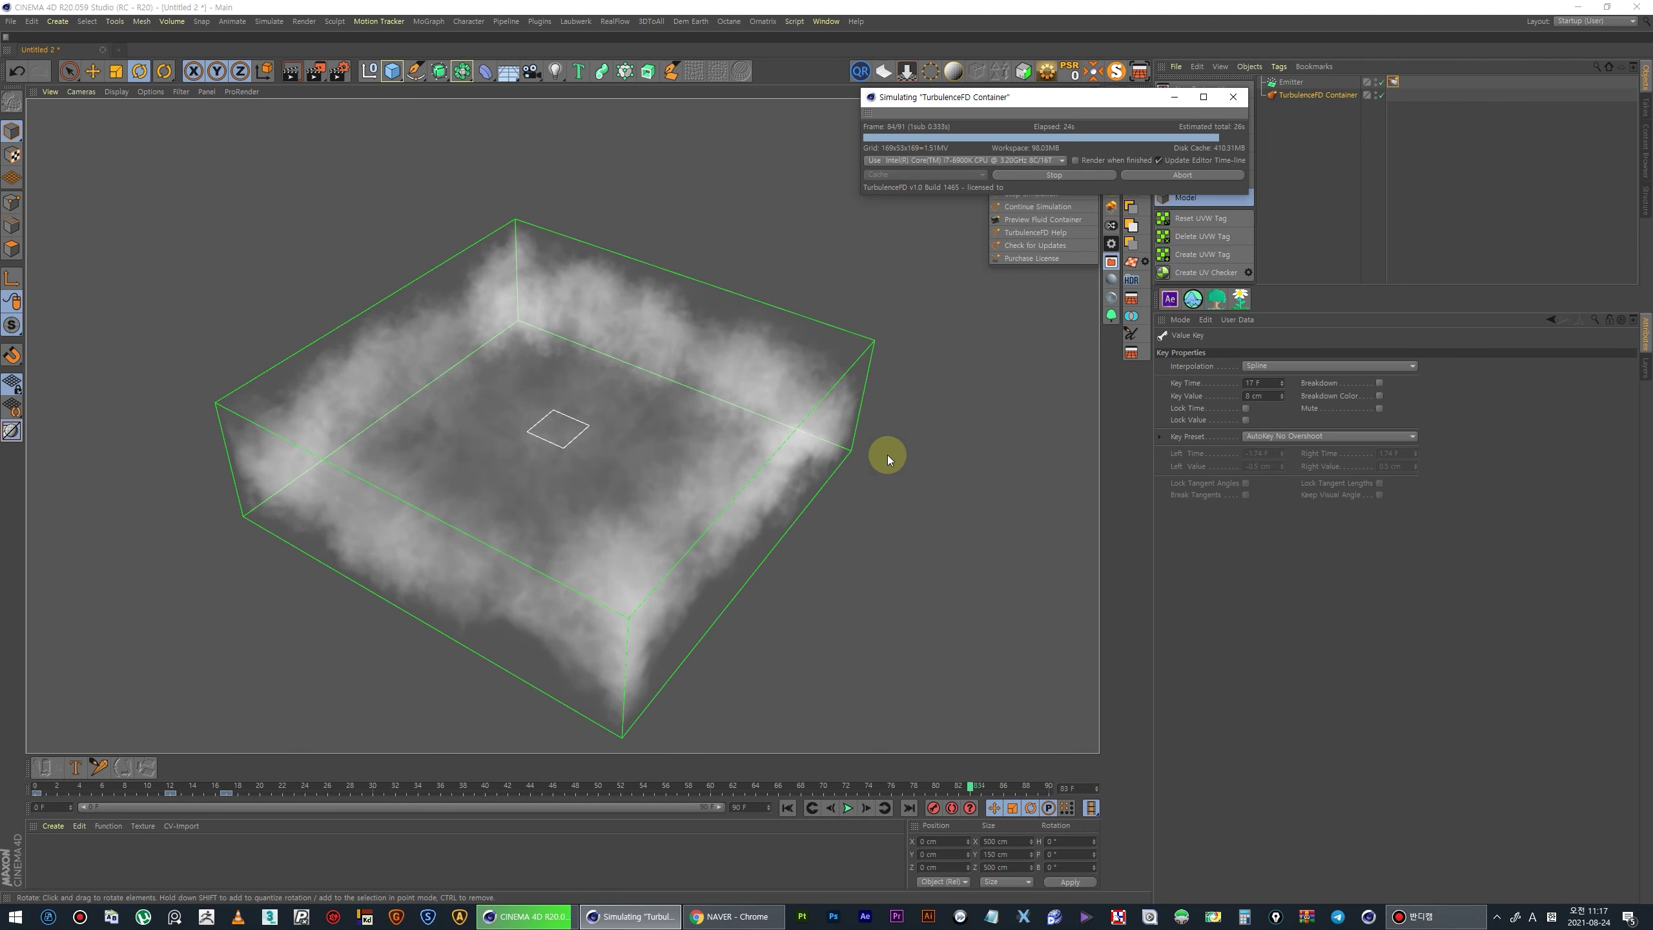
- Play back the new cloud layer, orbiting to top-down and low side-on views
left_click(807, 804)
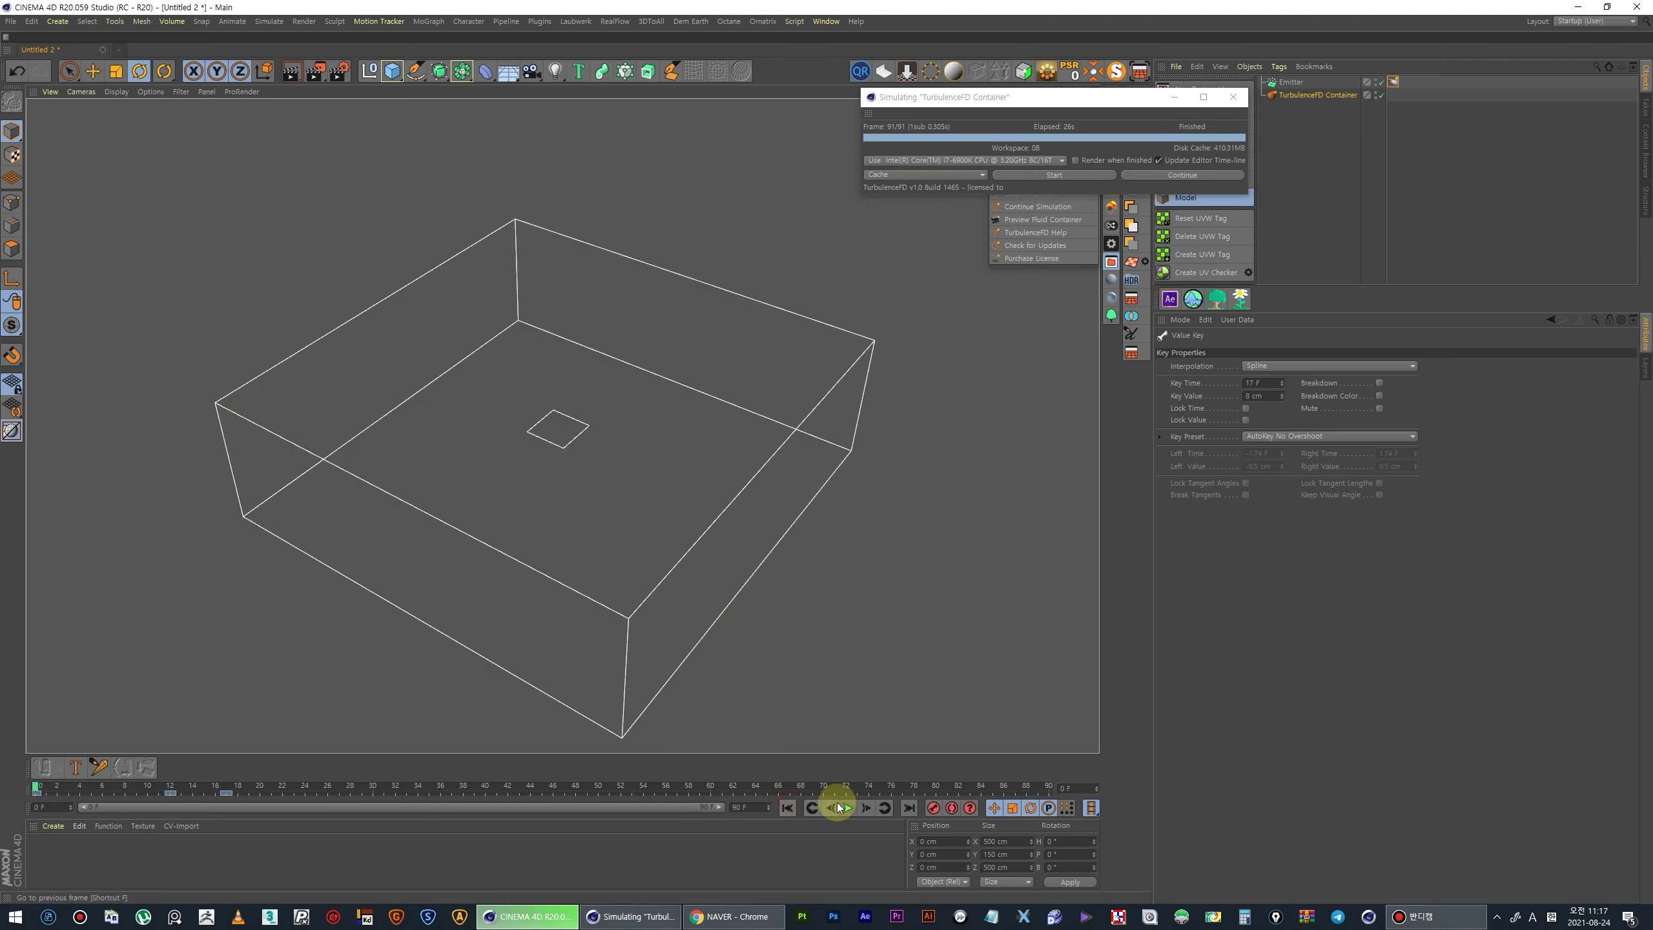
left_click(850, 807)
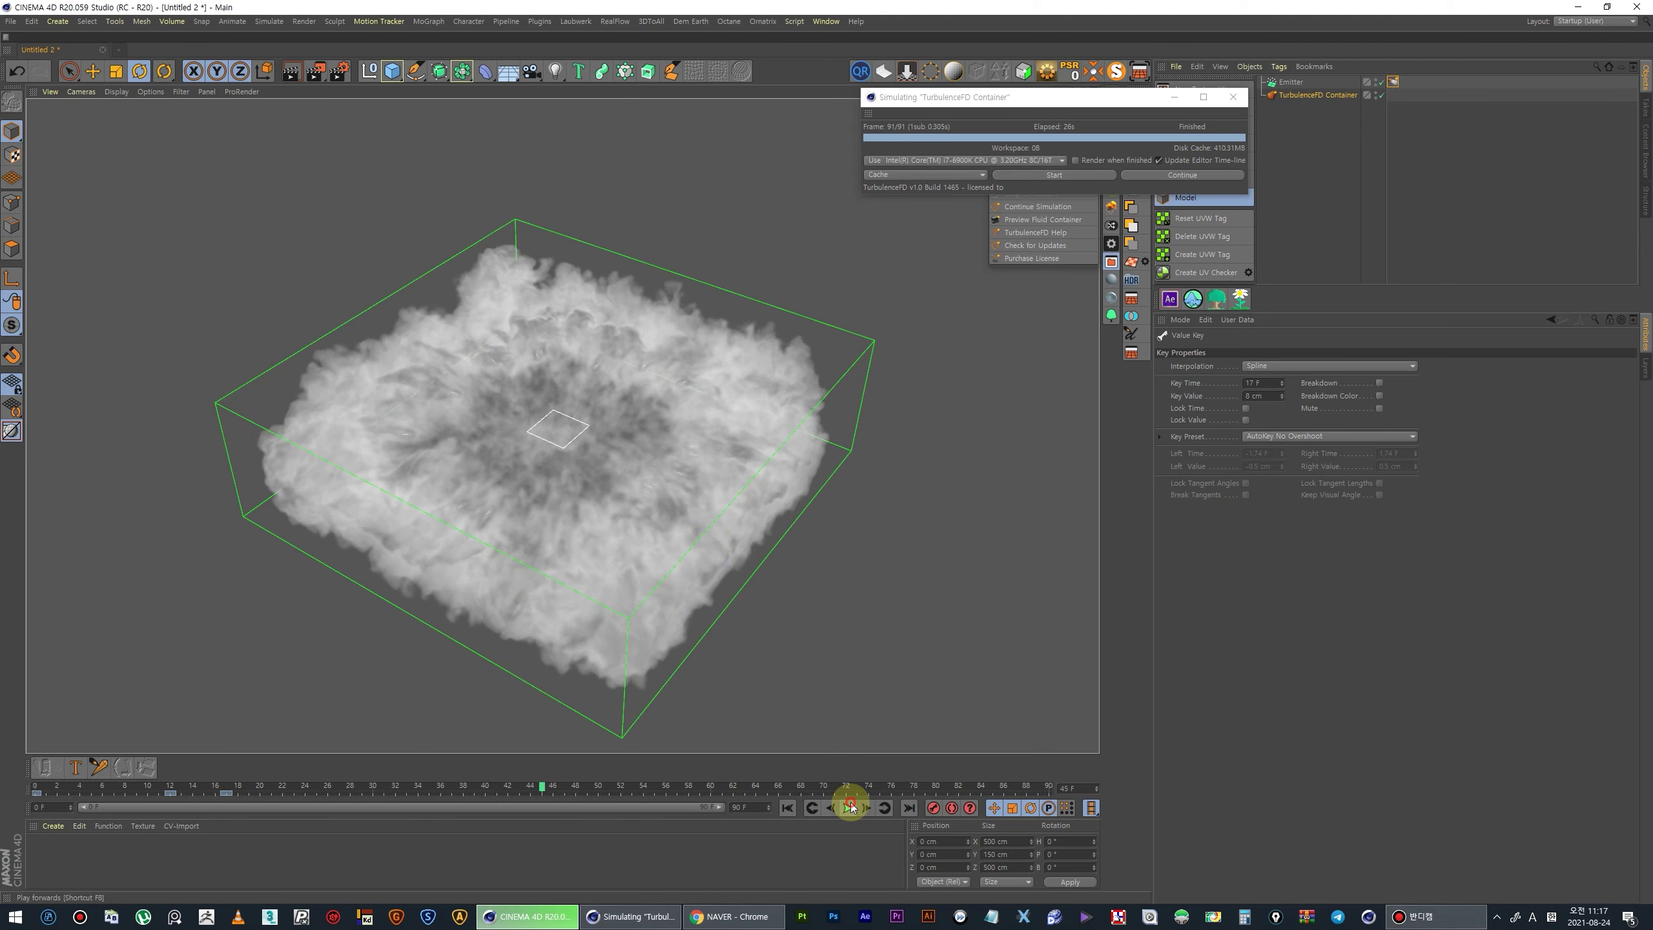
mouse_move(733, 475)
left_mouse_down("alt")
mouse_move(749, 443)
mouse_move(622, 421)
mouse_move(508, 493)
mouse_move(689, 483)
left_mouse_up("alt")
left_click(787, 808)
left_click(847, 807)
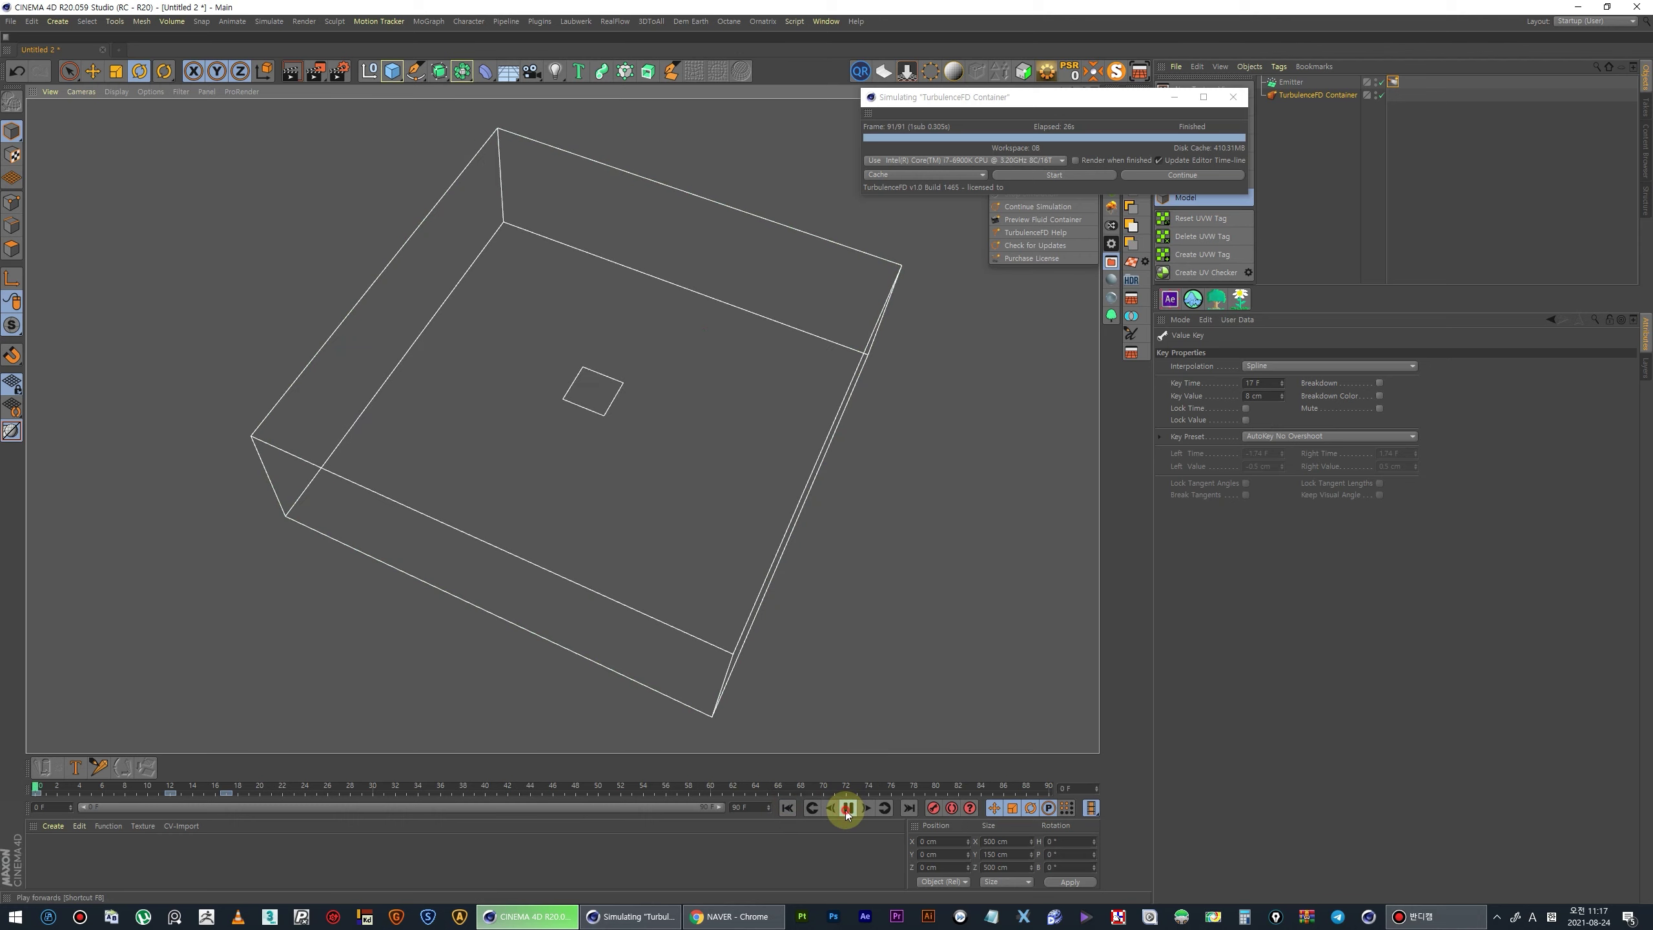
left_click(848, 807)
mouse_move(645, 485)
left_mouse_down("alt")
mouse_move(694, 428)
mouse_move(622, 429)
mouse_move(636, 398)
mouse_move(538, 413)
mouse_move(549, 427)
left_mouse_up("alt")
middle_click(579, 416)
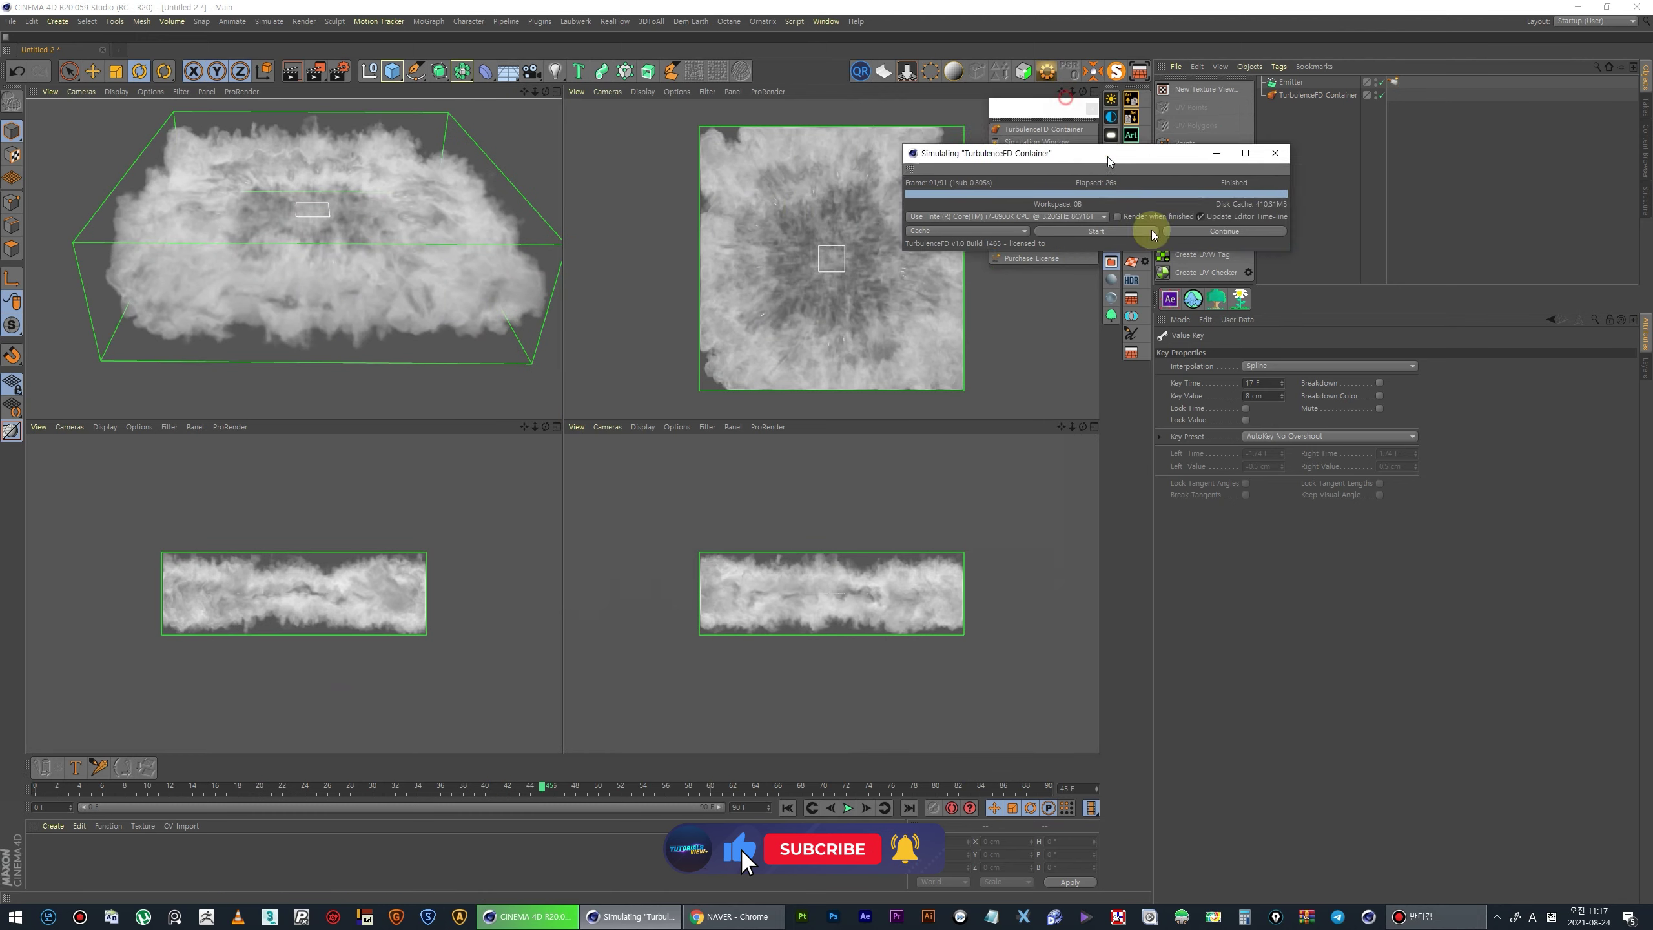
- Move the simulation window aside and add a camera aimed at the cloud layer
left_click_drag(976, 97, 1117, 302)
left_click(11, 431)
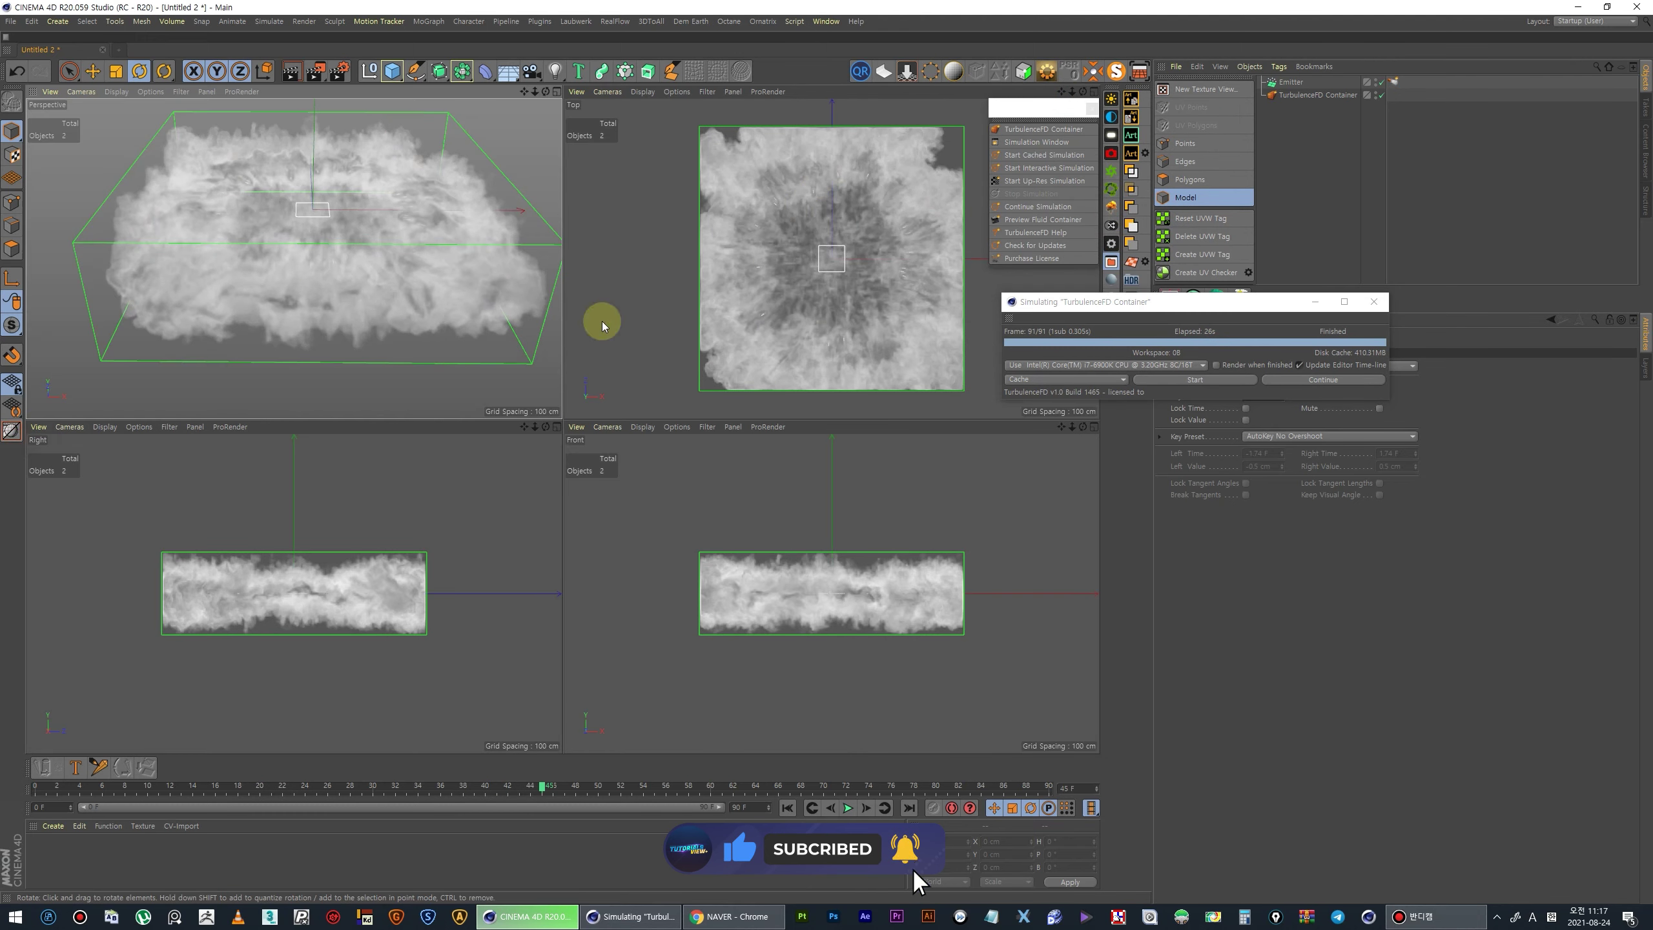
left_click_drag(1095, 306, 974, 309)
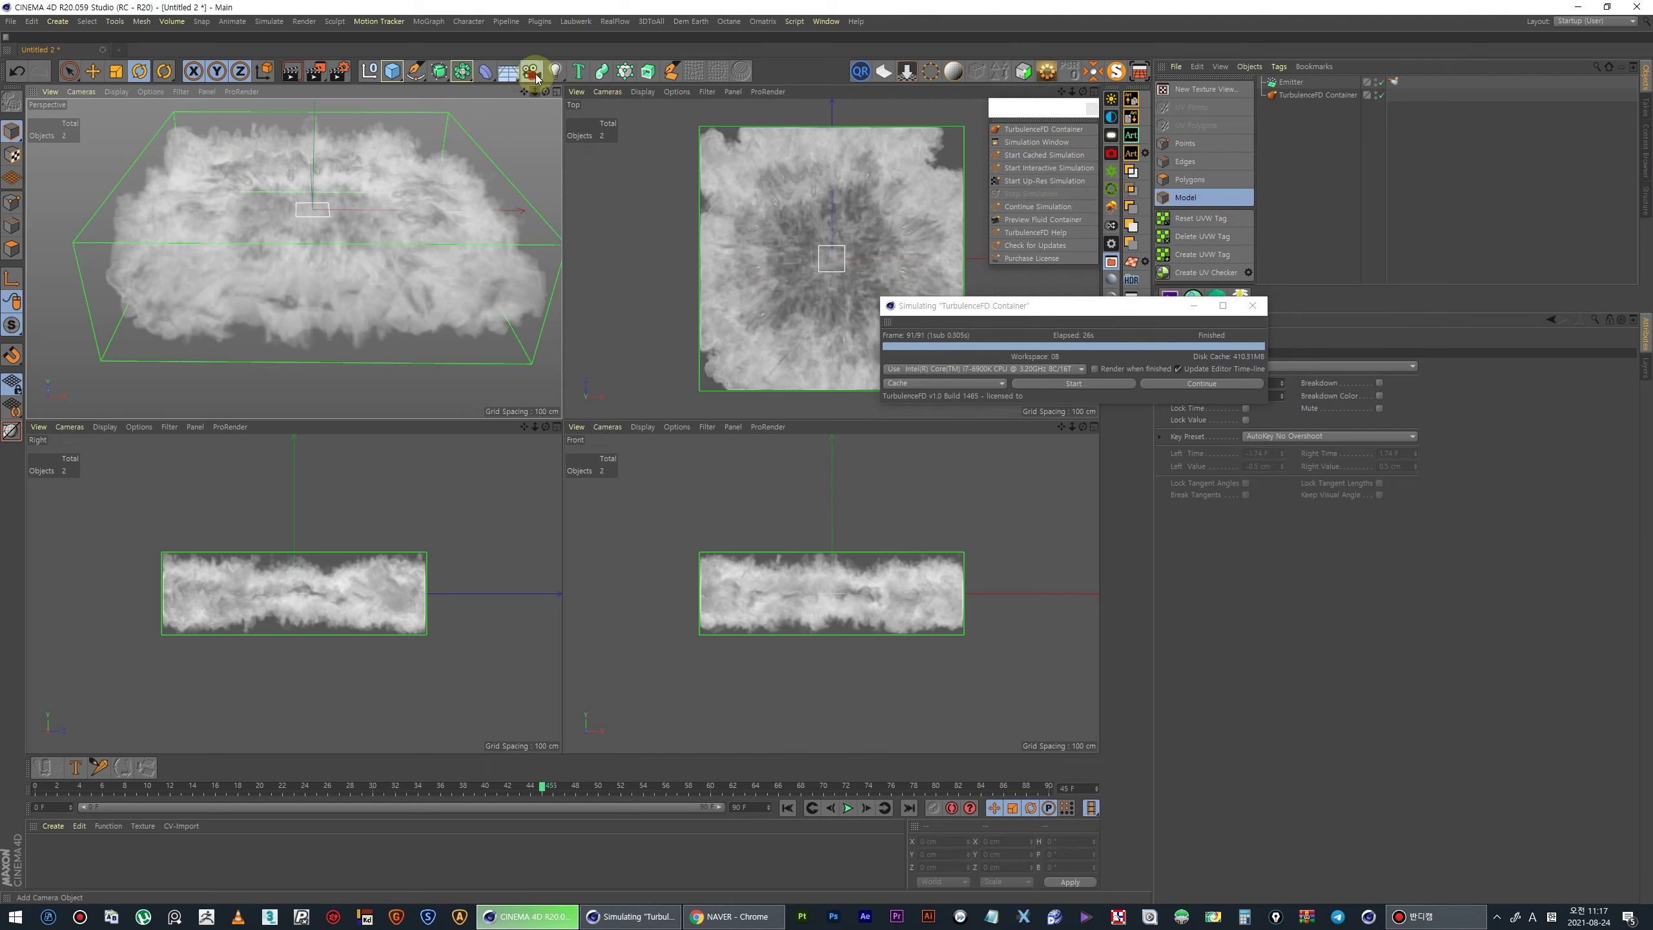
left_click(532, 70)
mouse_move(301, 255)
left_mouse_down("alt")
mouse_move(373, 242)
mouse_move(259, 263)
mouse_move(279, 225)
left_mouse_up("alt")
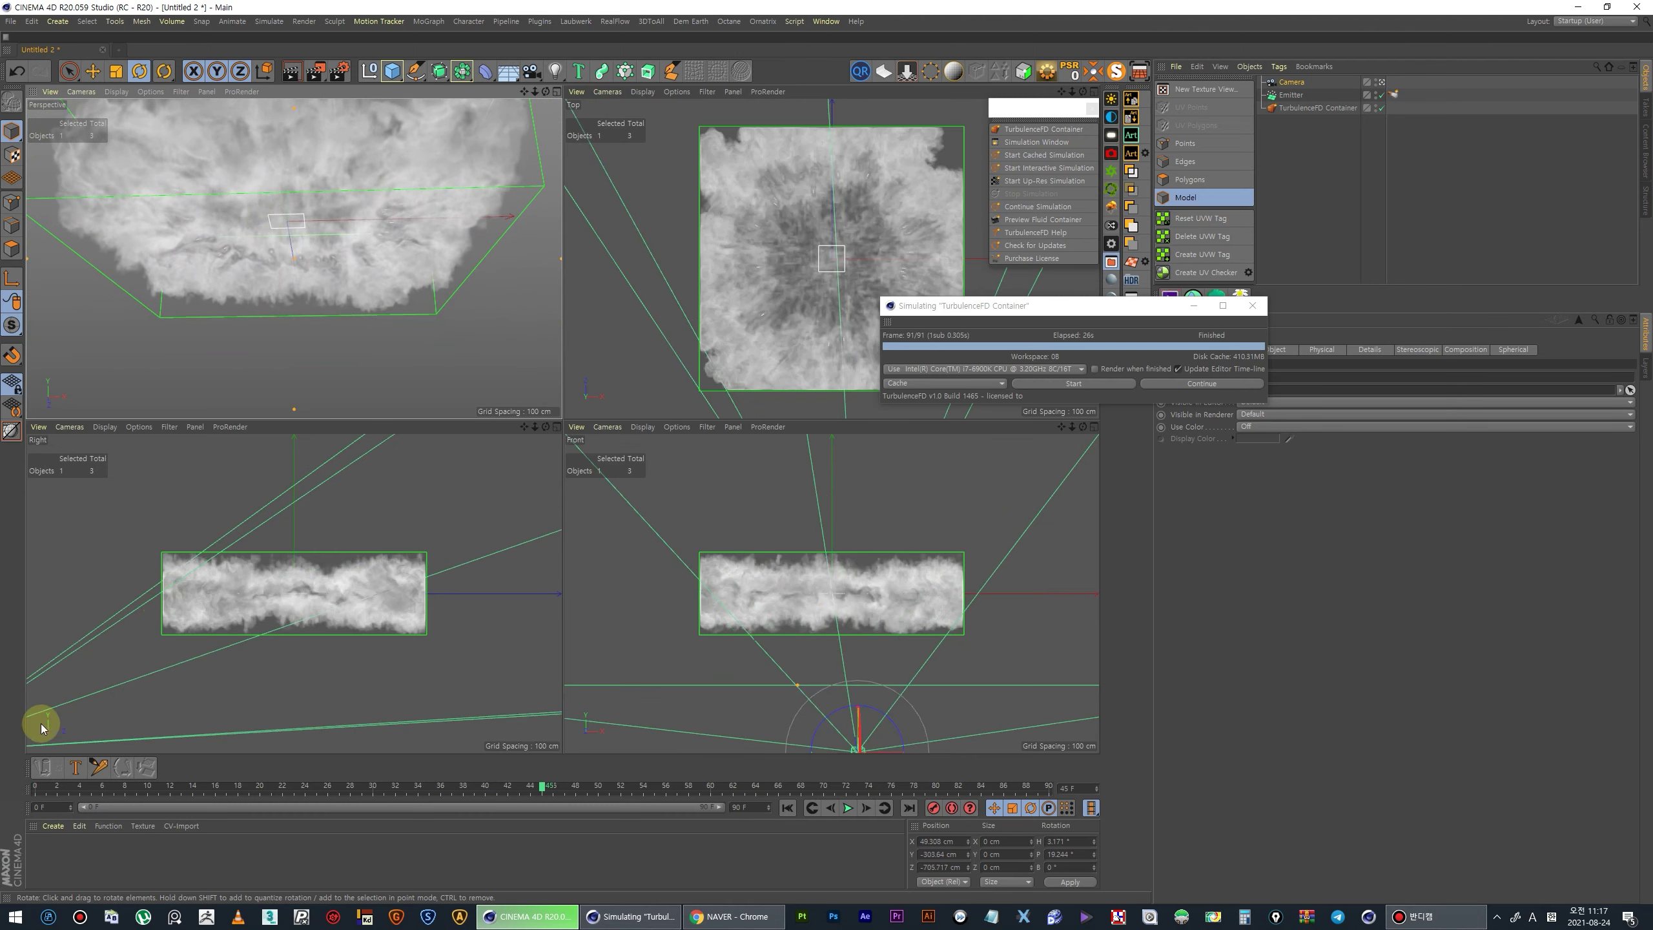
- Play the clouds through the new camera, tilt it, and reselect the TurbulenceFD Container
left_click_drag(40, 781, 30, 791)
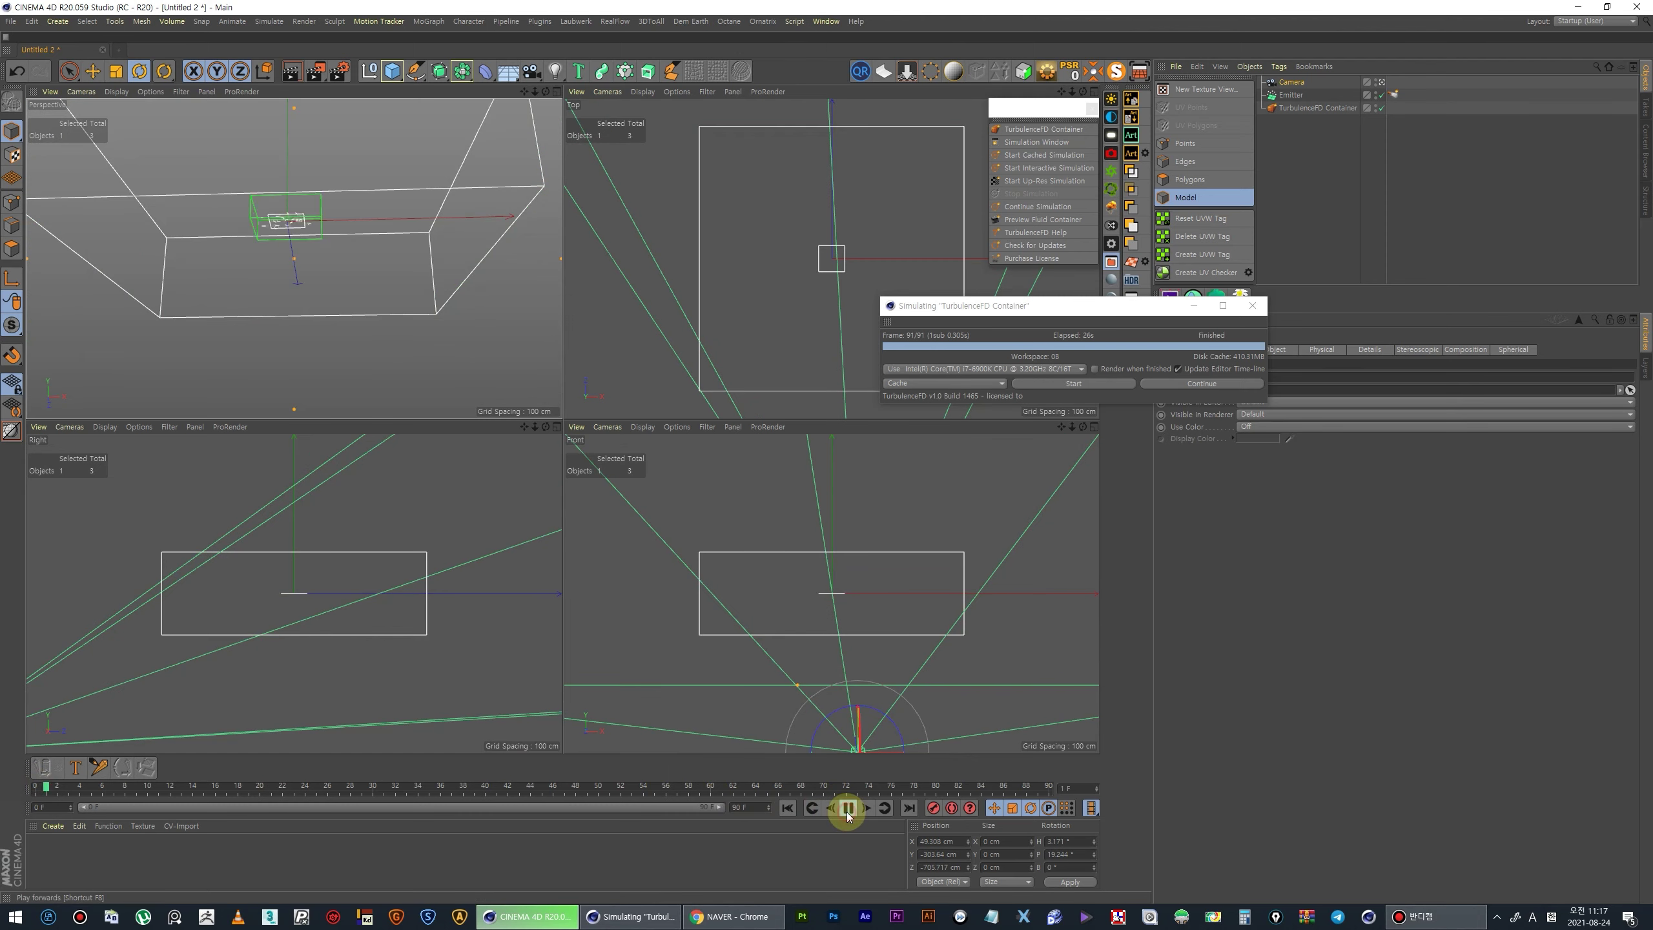
left_click(332, 270)
left_click_drag(332, 270, 276, 162, "alt")
left_click(1365, 163)
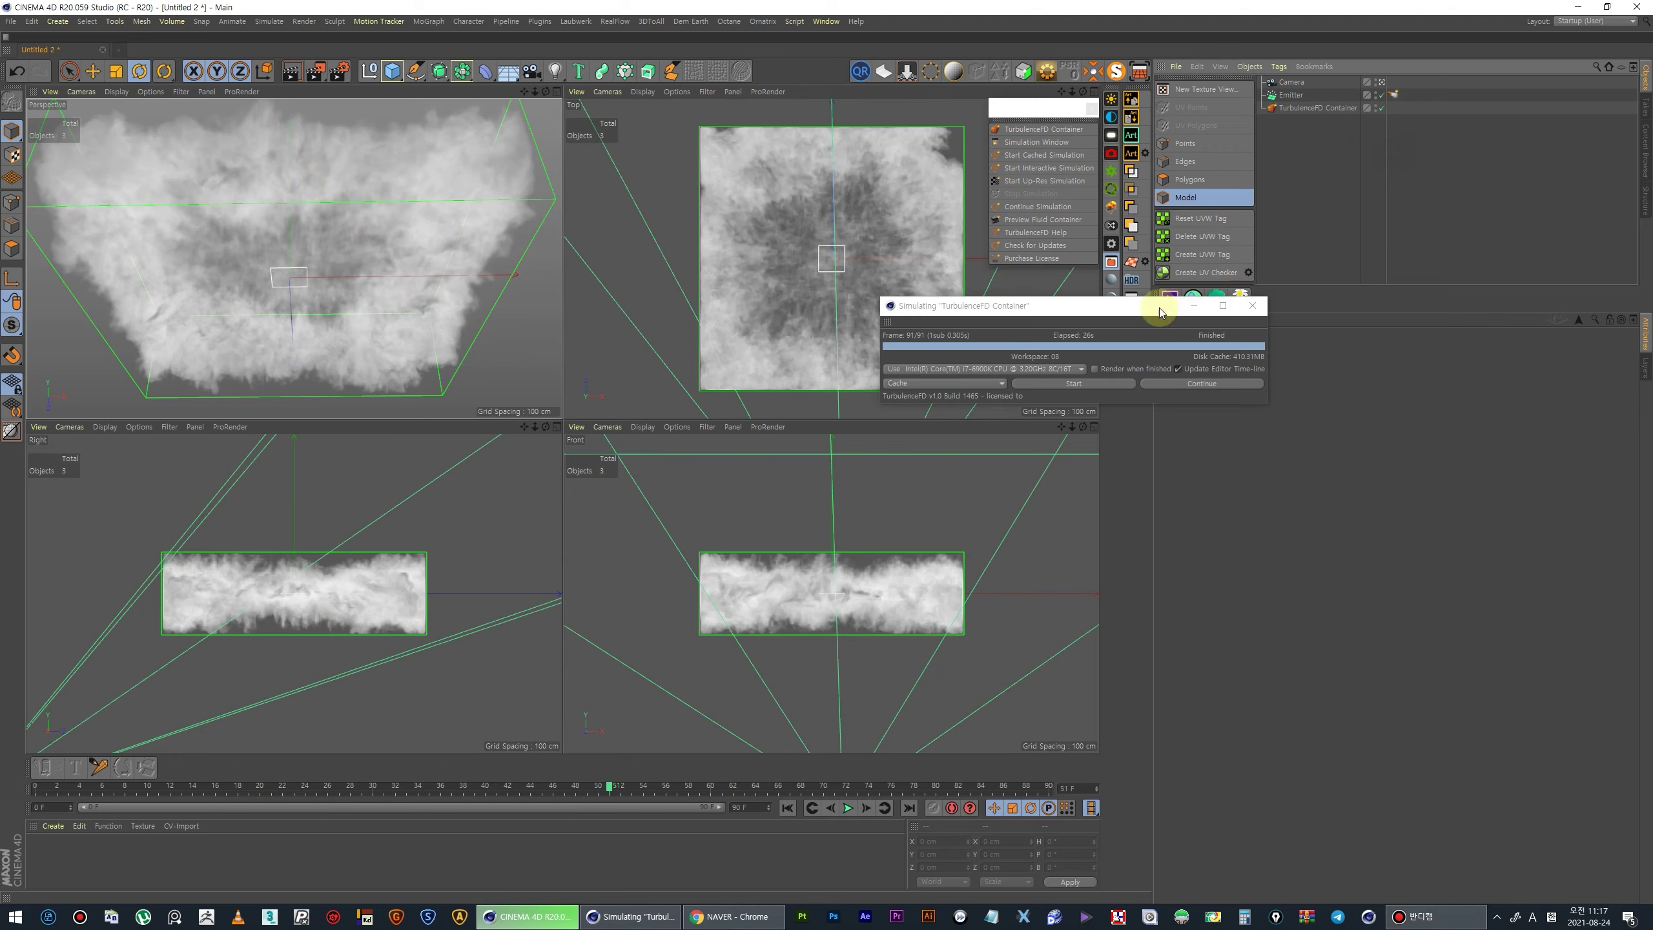
left_click_drag(1160, 312, 919, 648)
left_click(1327, 107)
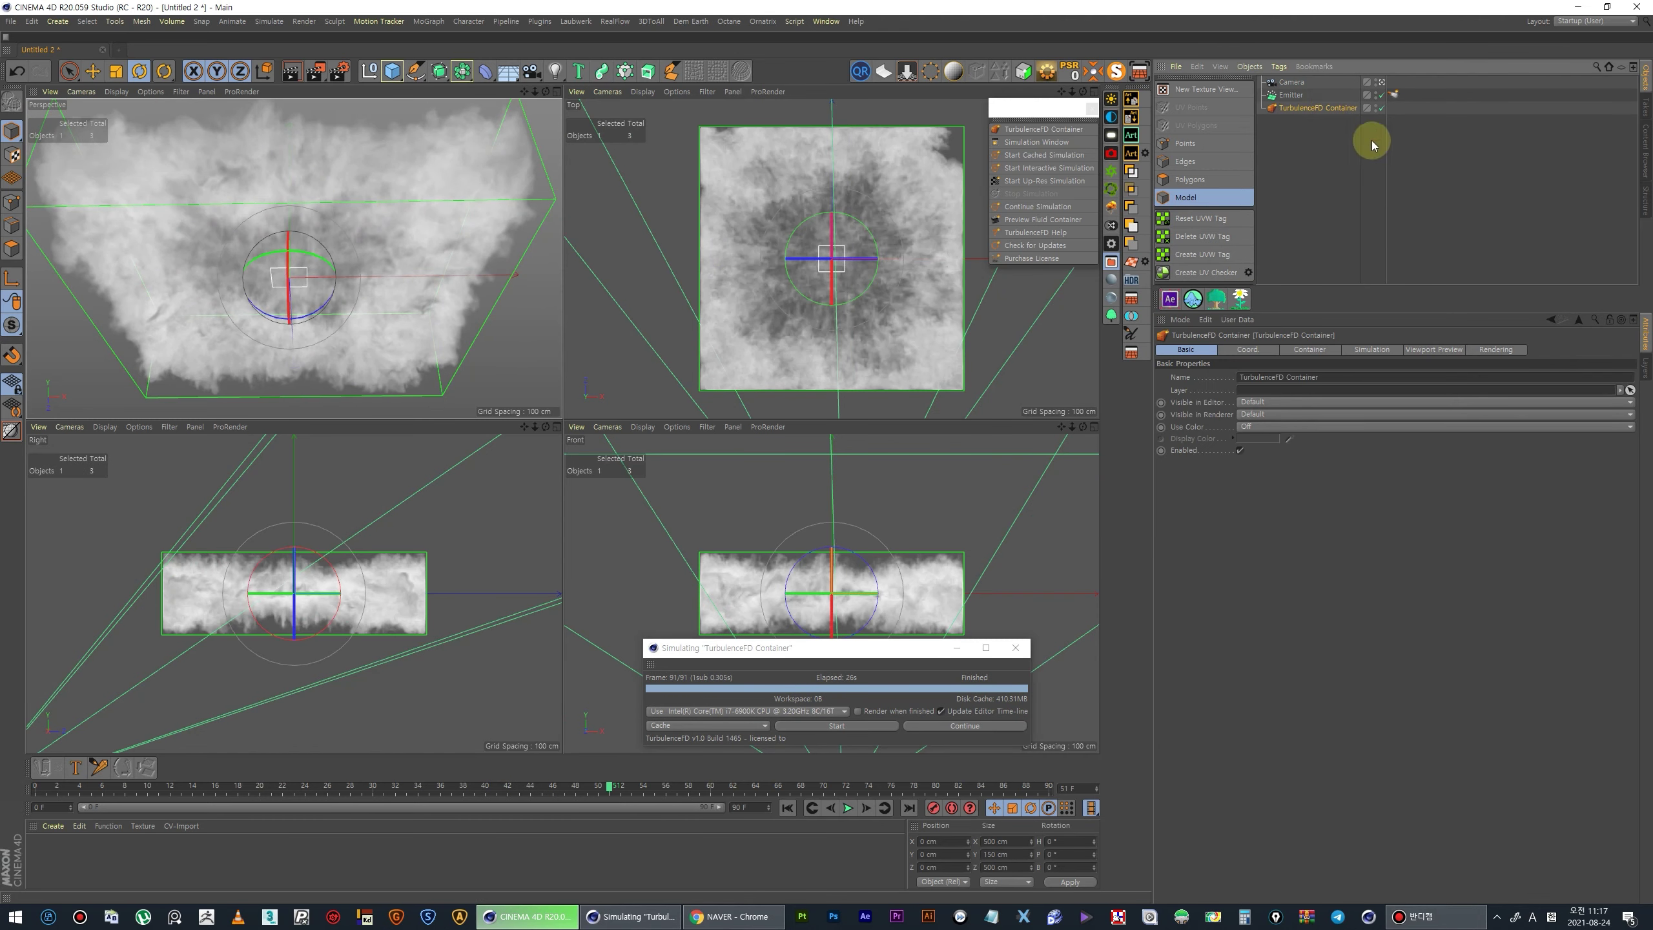
left_click(1393, 94)
left_click(1311, 107)
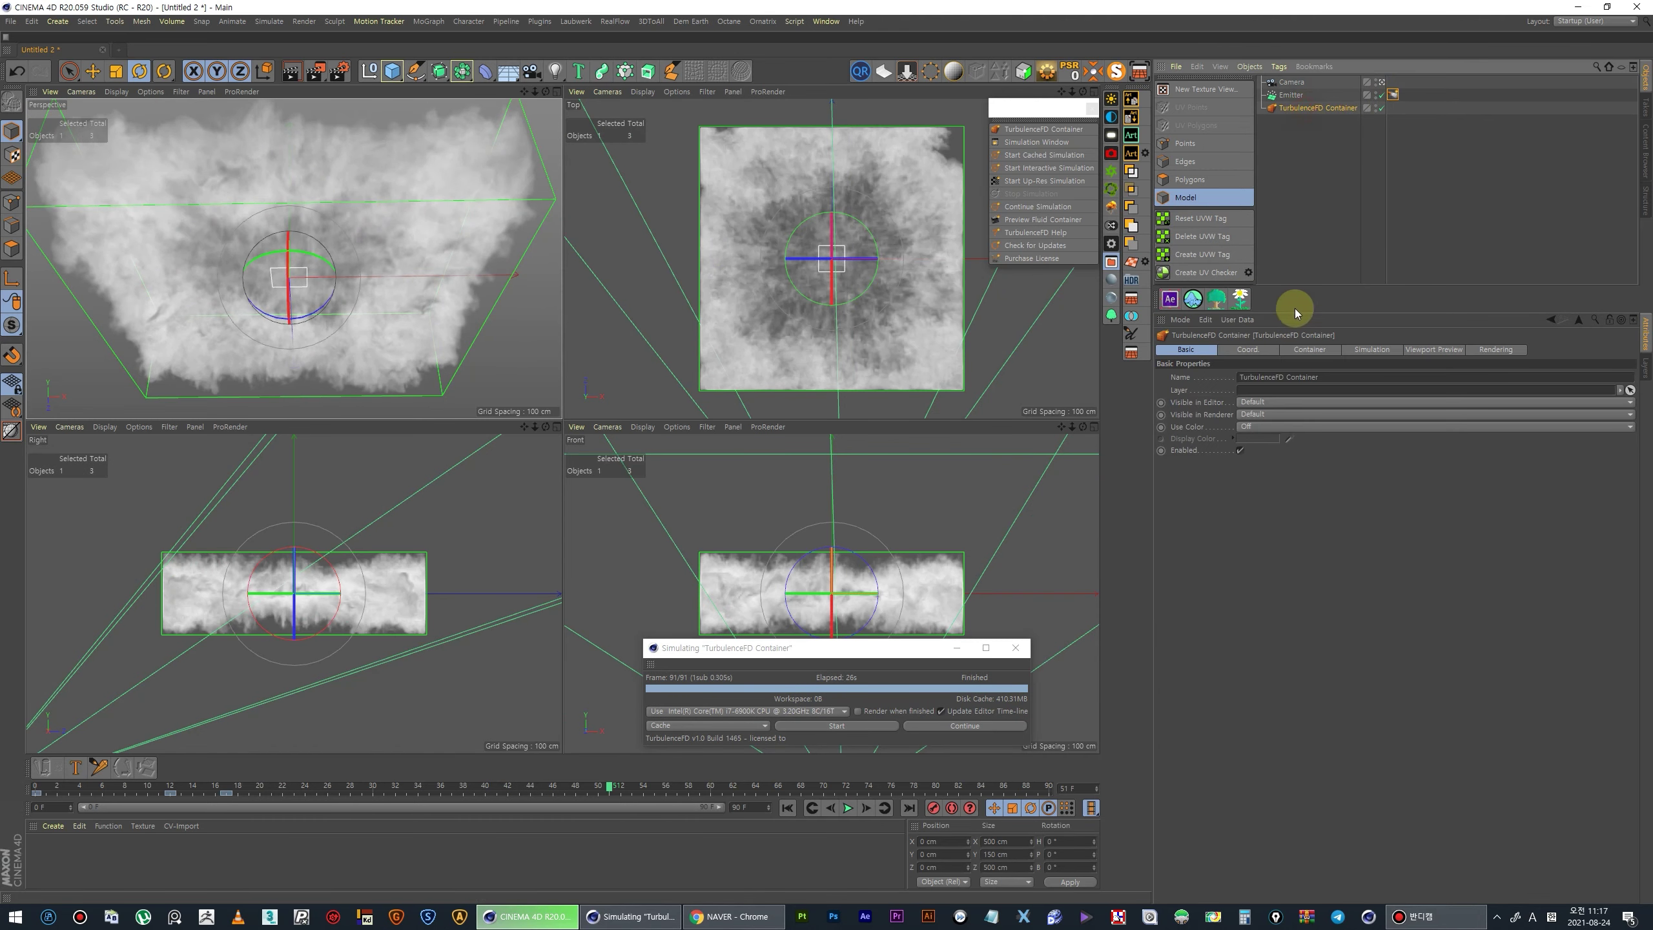
- Drive turbulence intensity by Density, with a curve dropping to about half at low density
left_click(1371, 350)
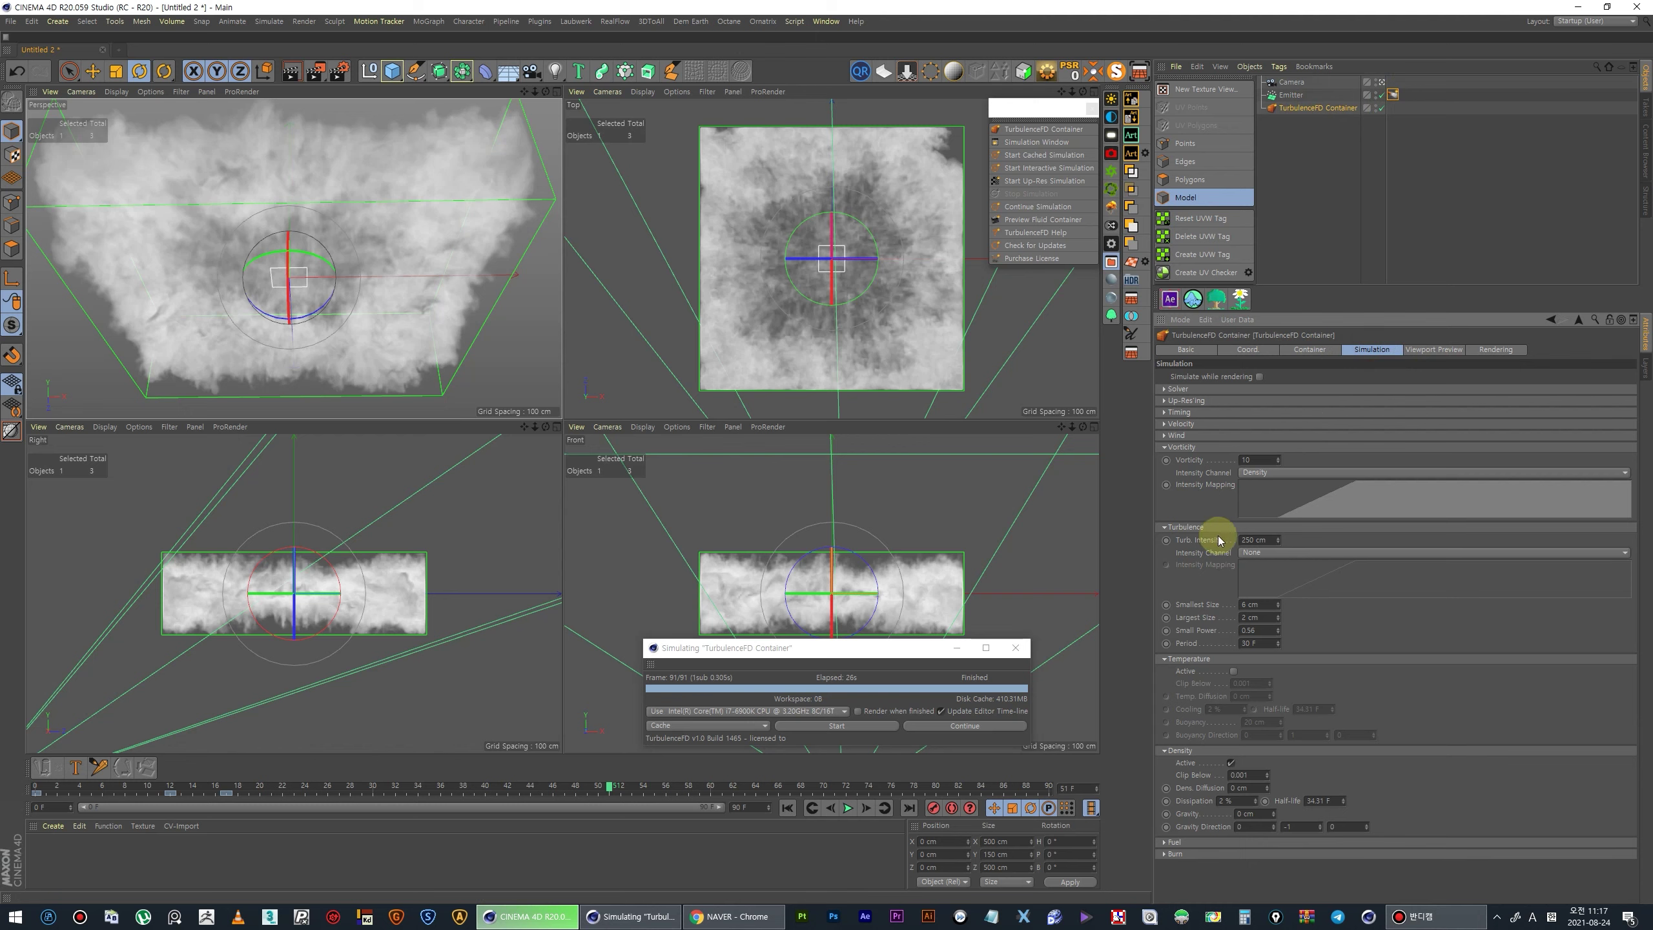
left_click(1256, 553)
left_click(1262, 565)
double_click(1265, 581)
left_click(643, 498)
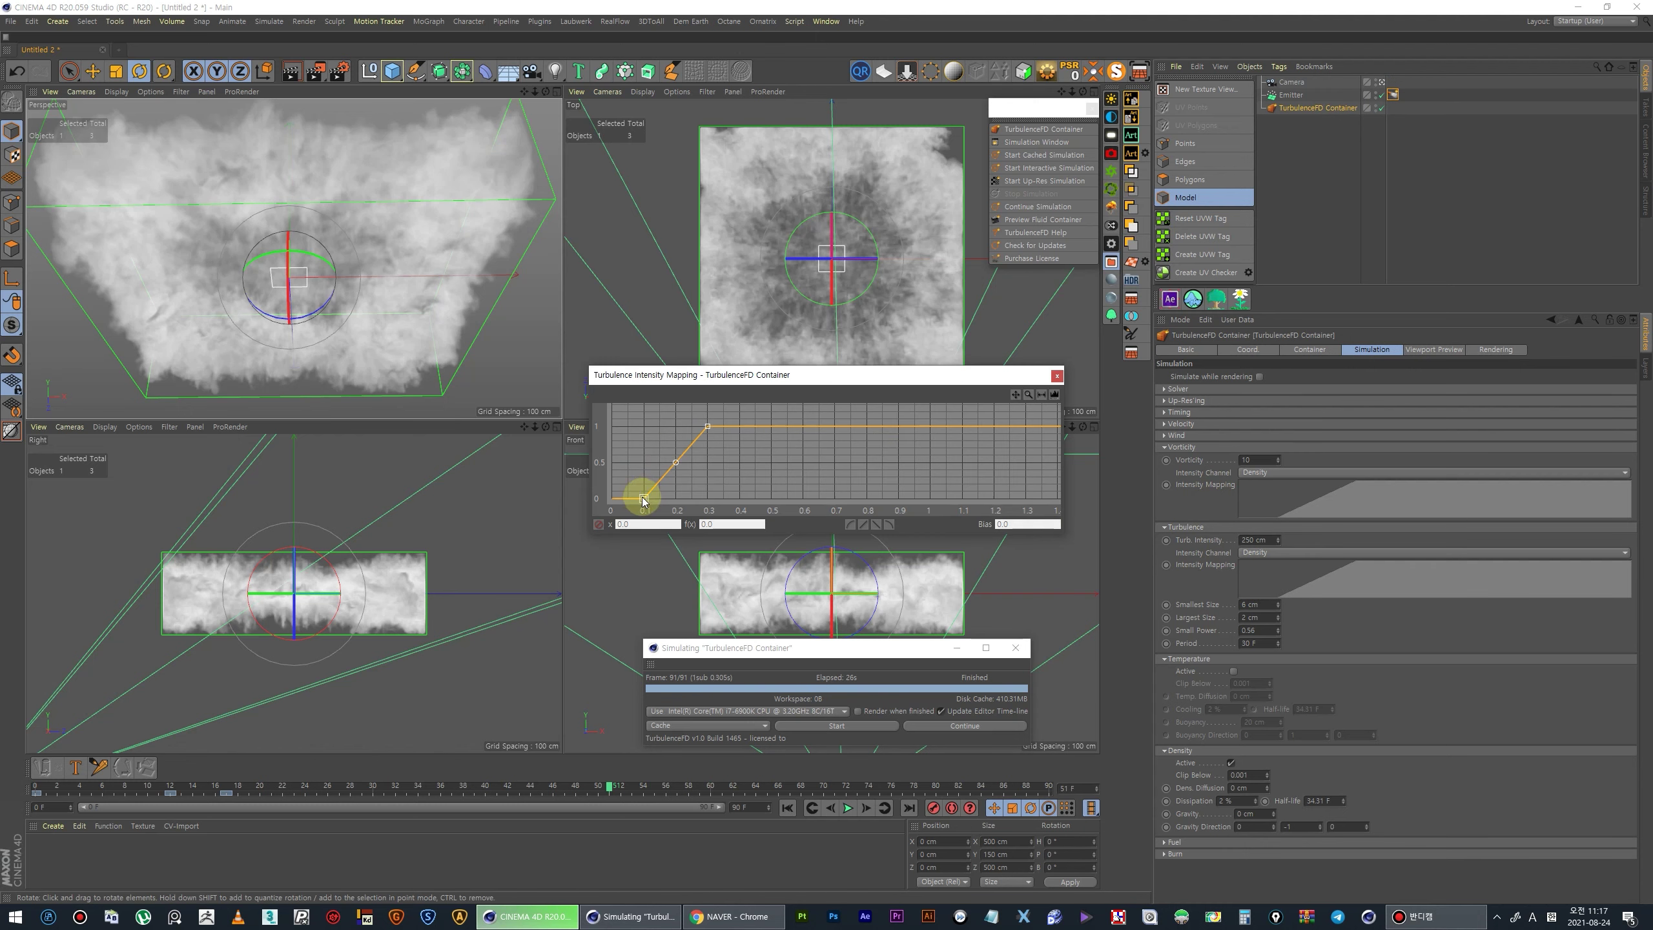
left_click(646, 438)
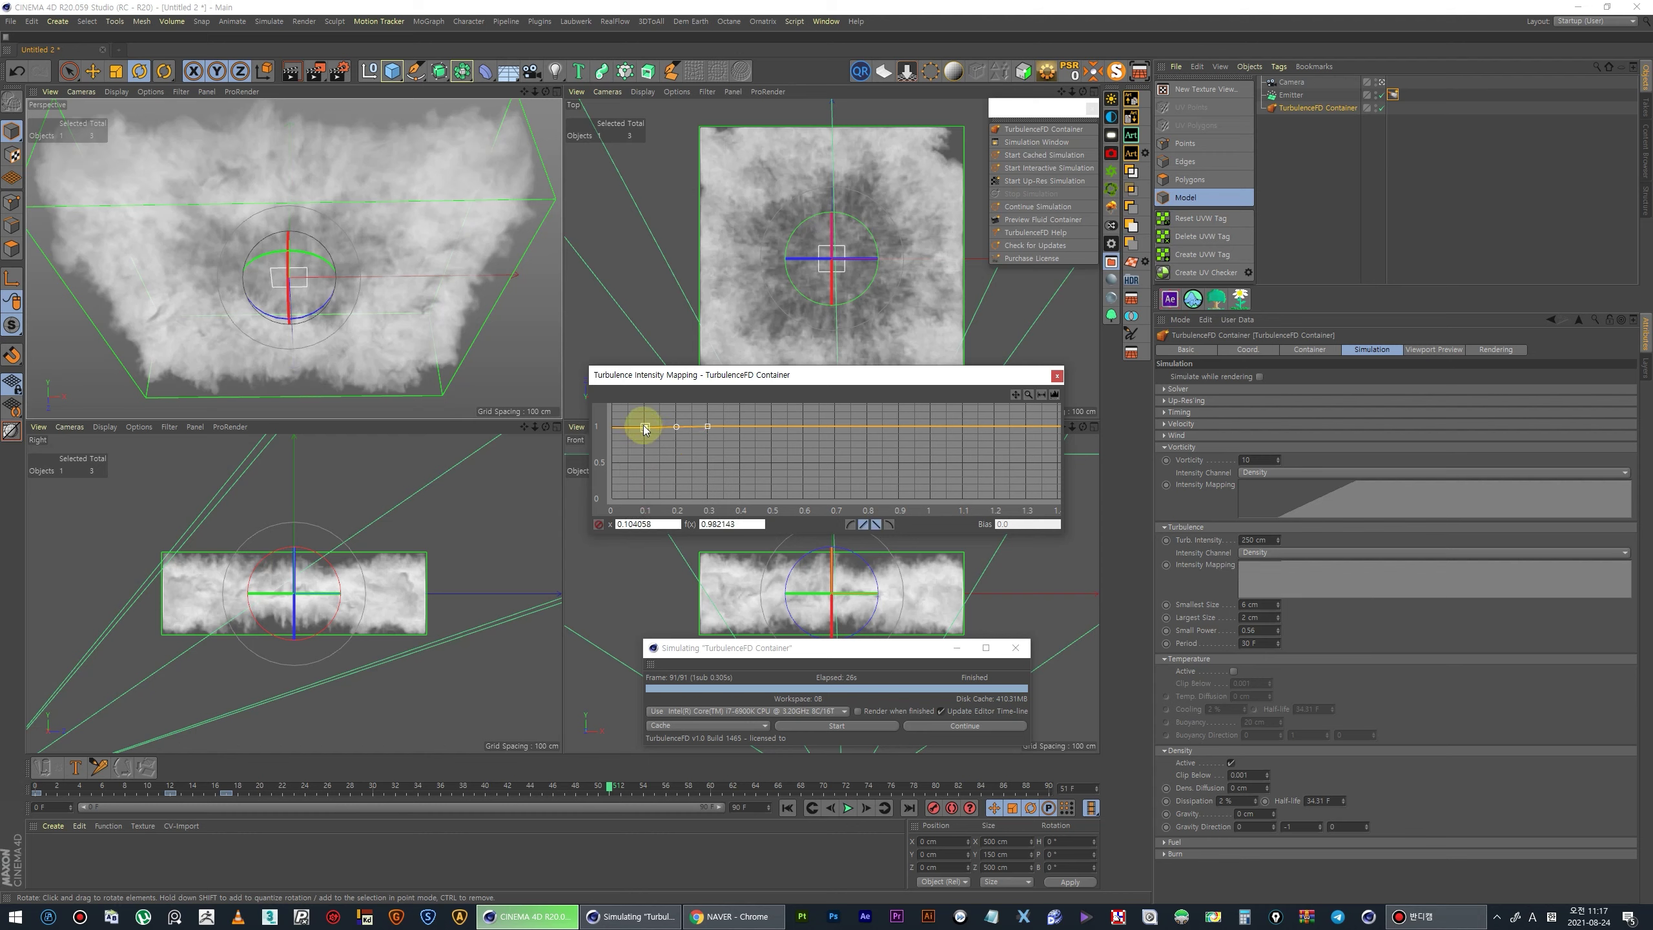
left_click_drag(685, 454, 679, 459)
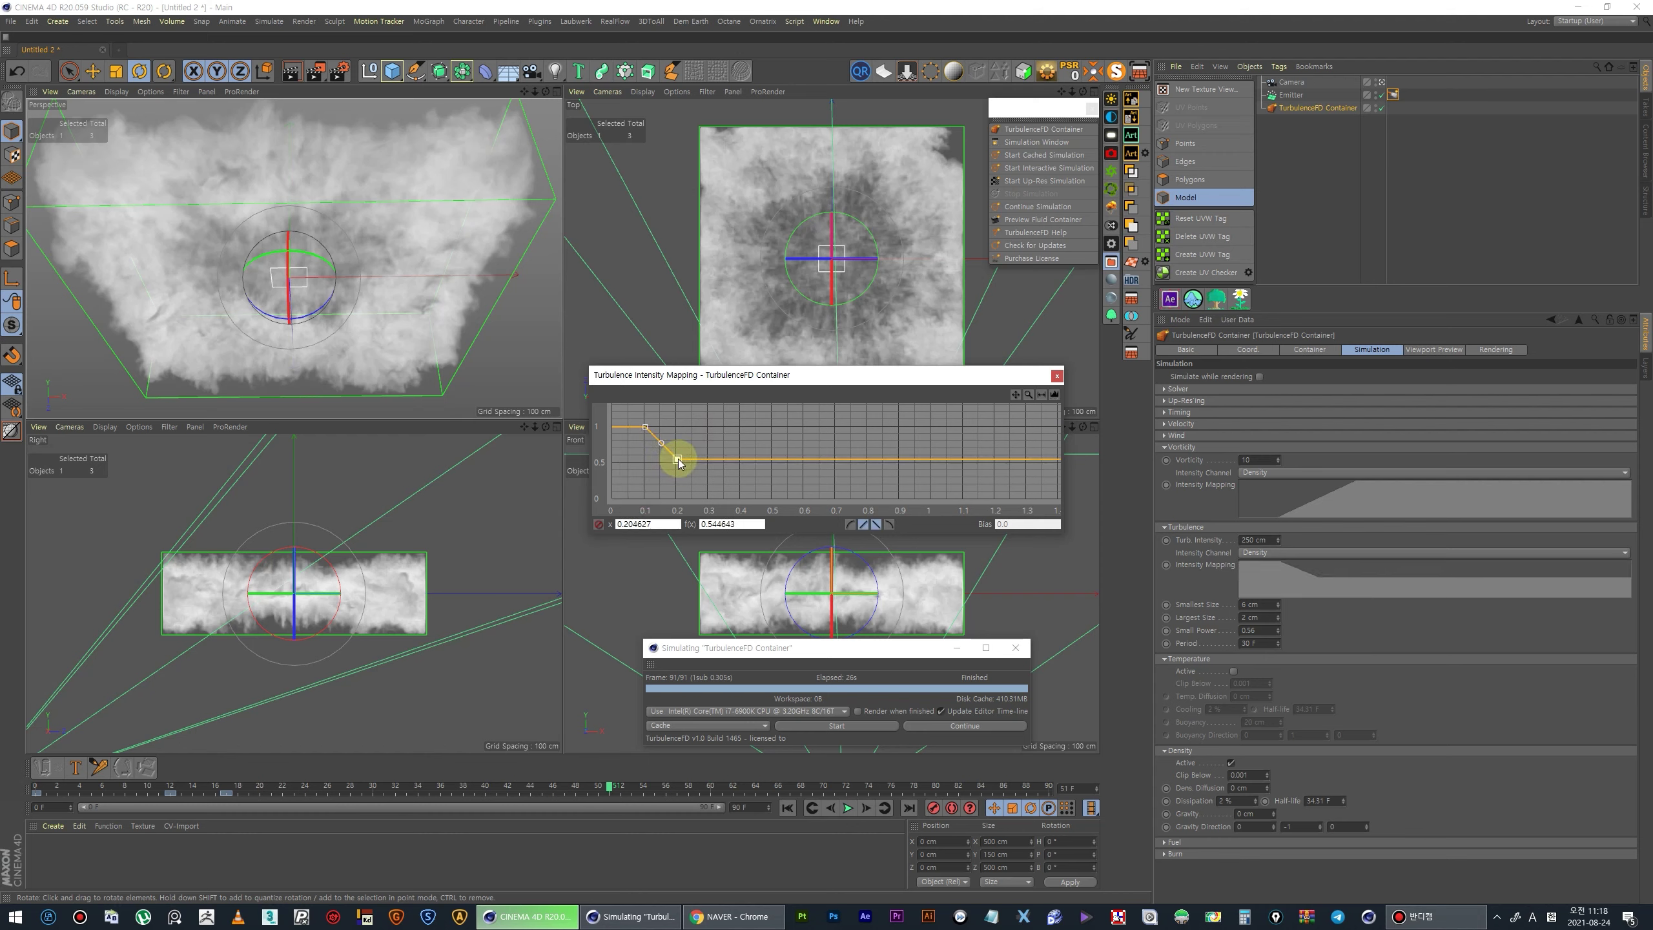
left_click(799, 731)
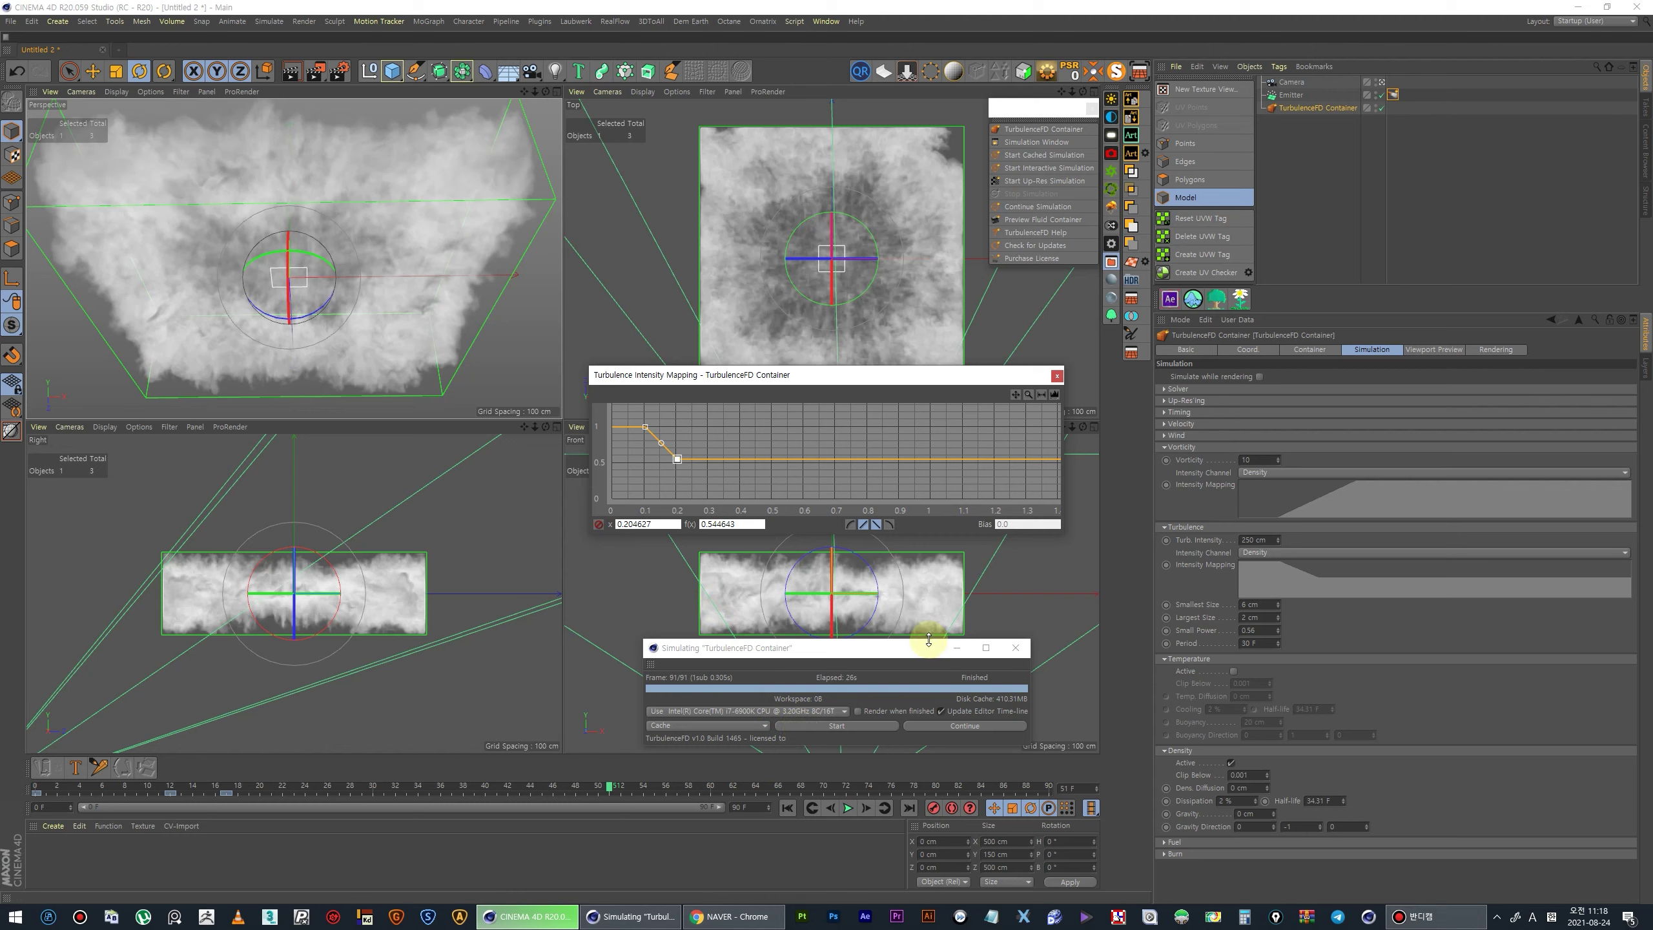
left_click(1370, 350)
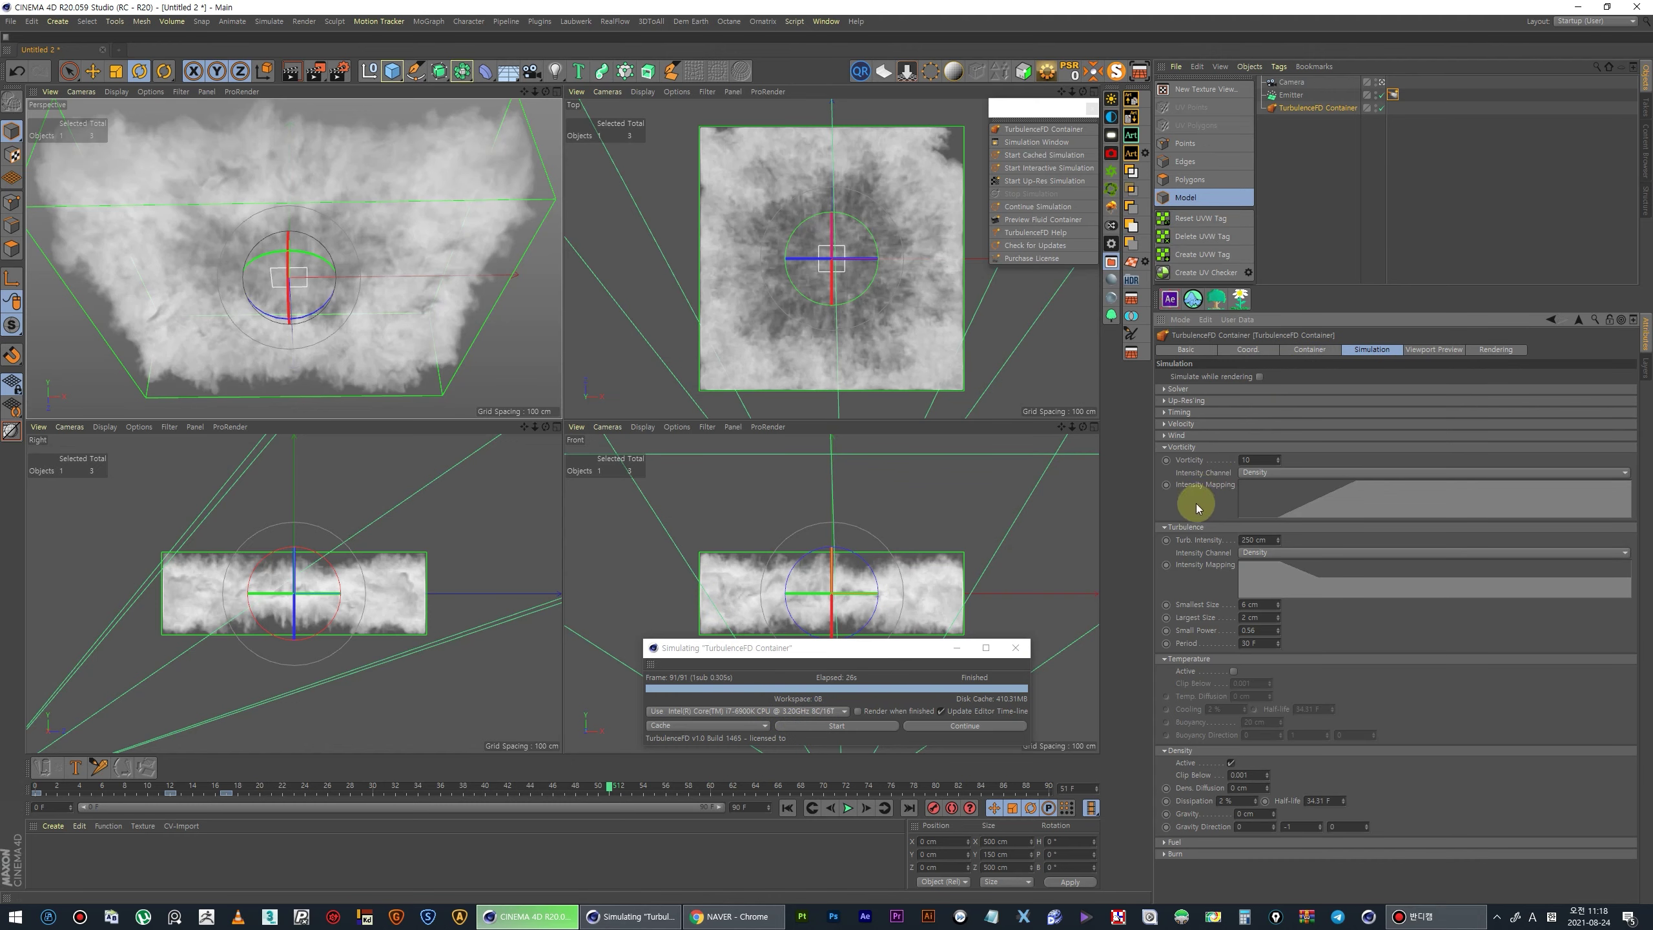
- Reselect the TurbulenceFD Container and collapse its Vorticity simulation settings
left_click(1394, 203)
left_click(1393, 94)
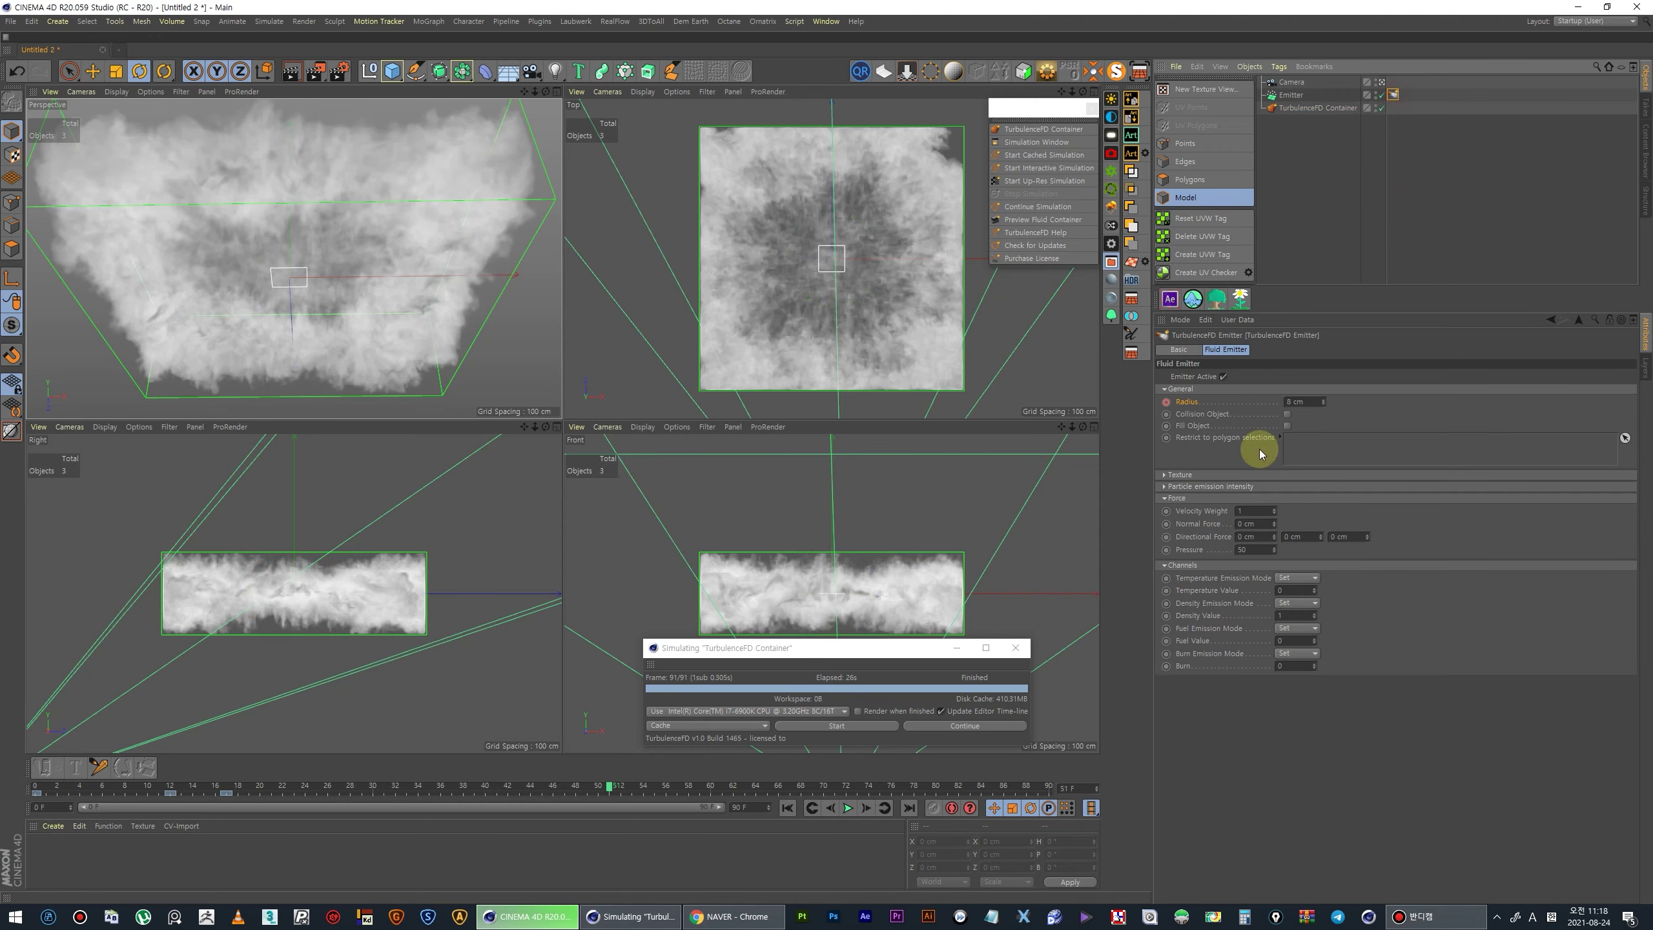
left_click(1317, 108)
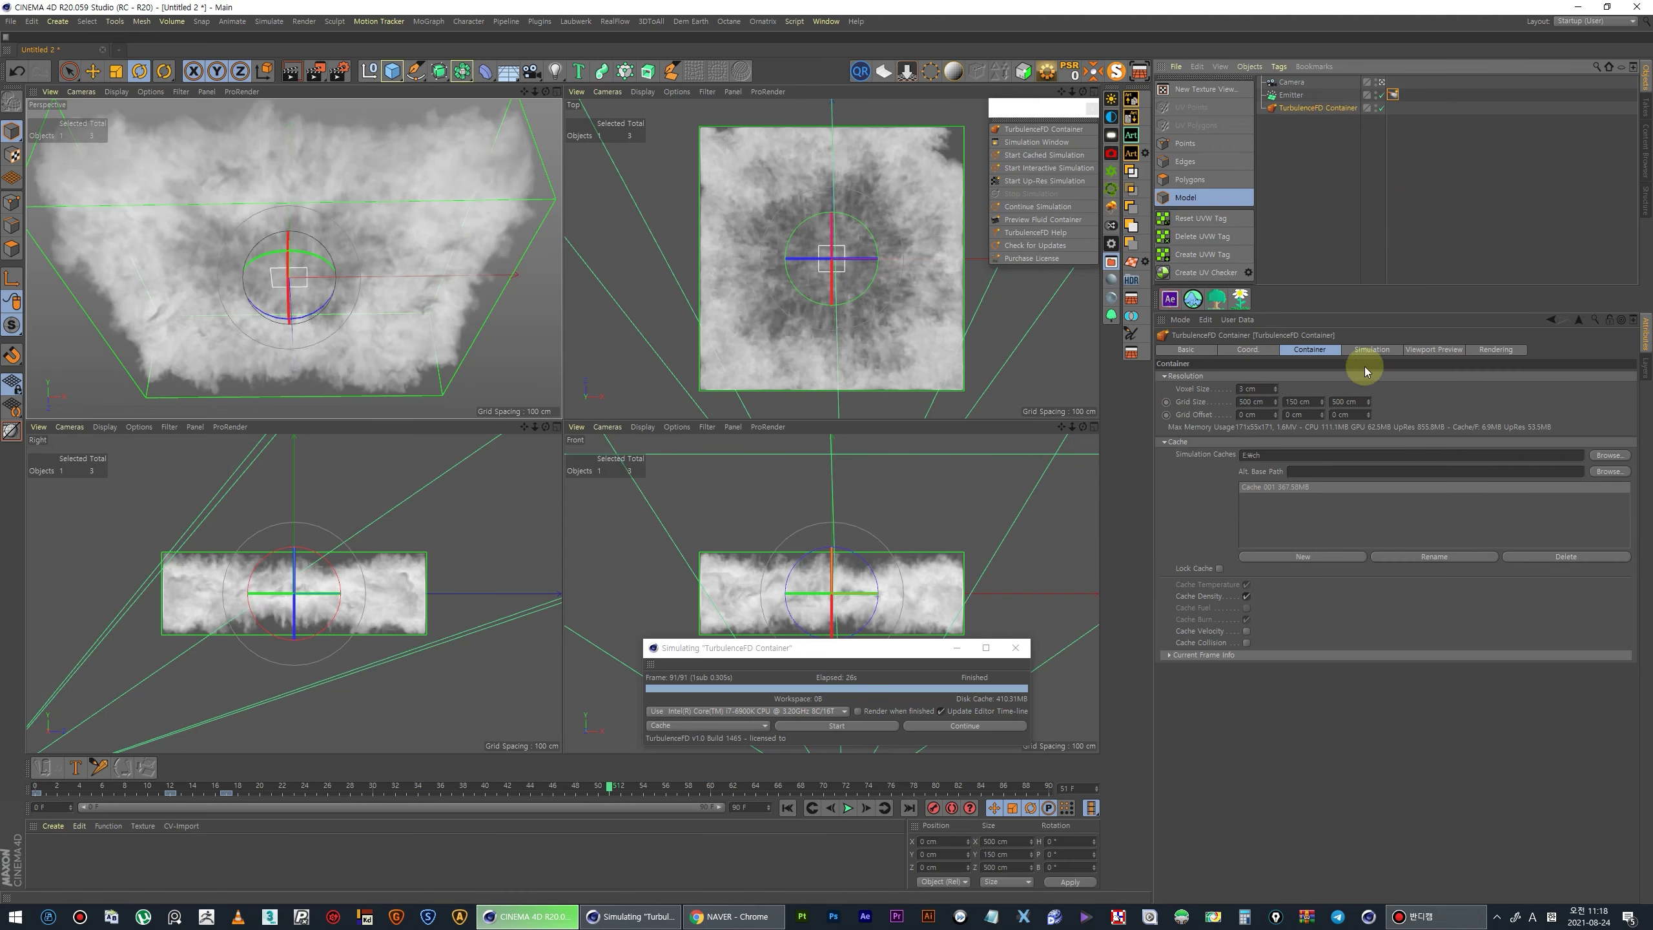
left_click(1379, 352)
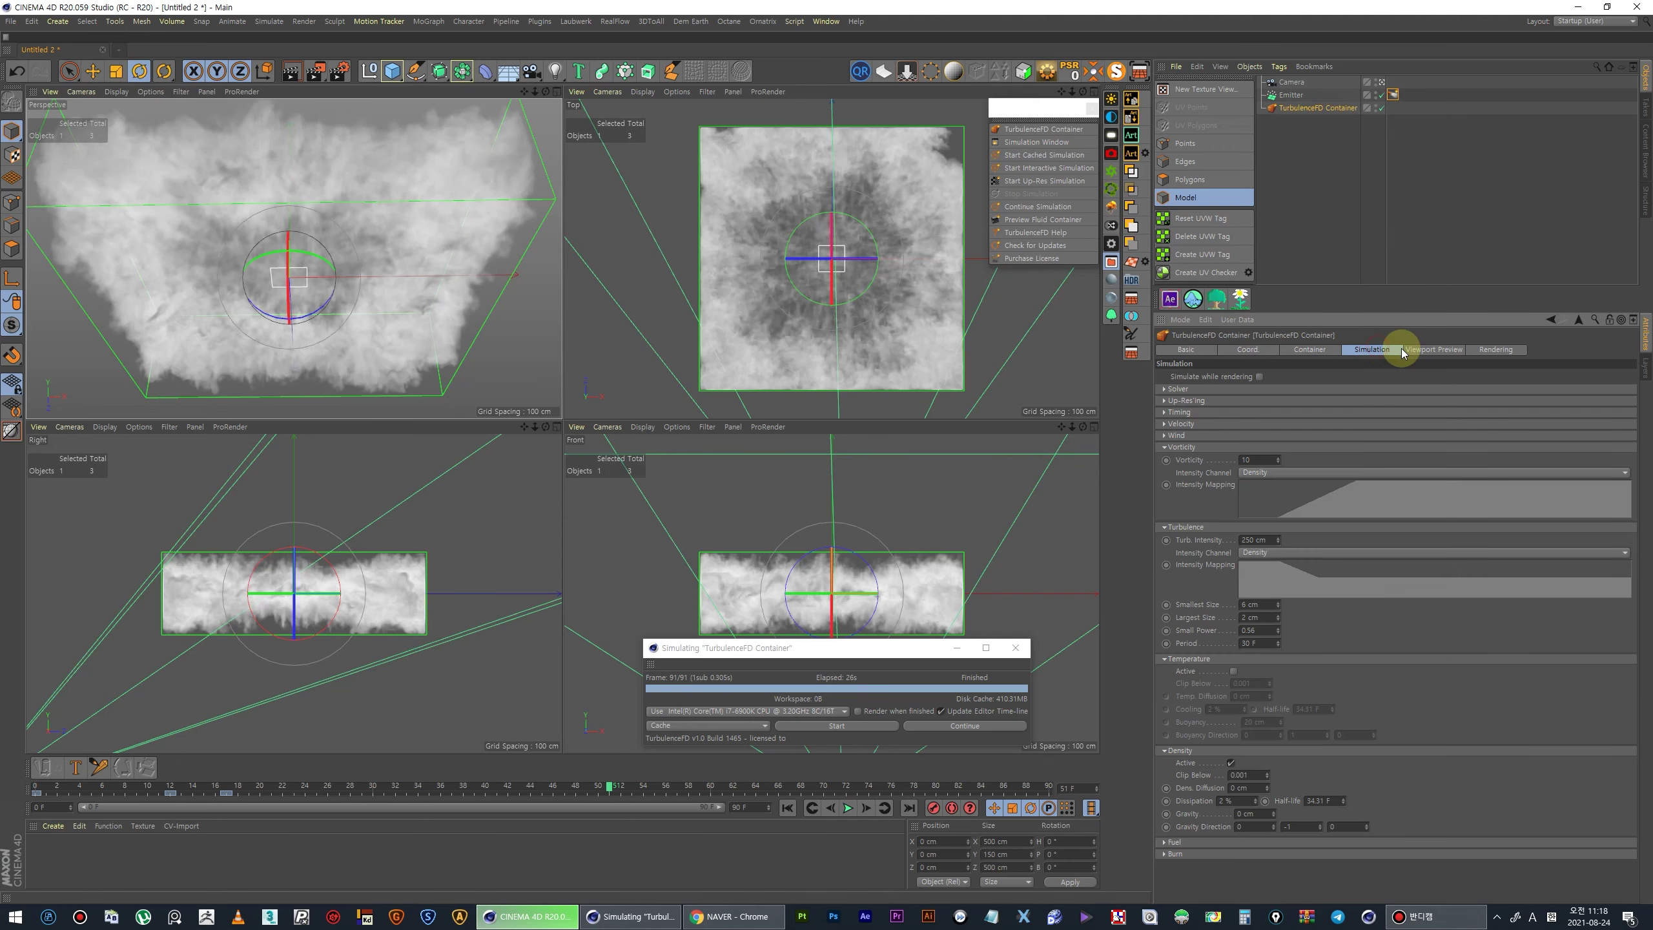
left_click(1180, 448)
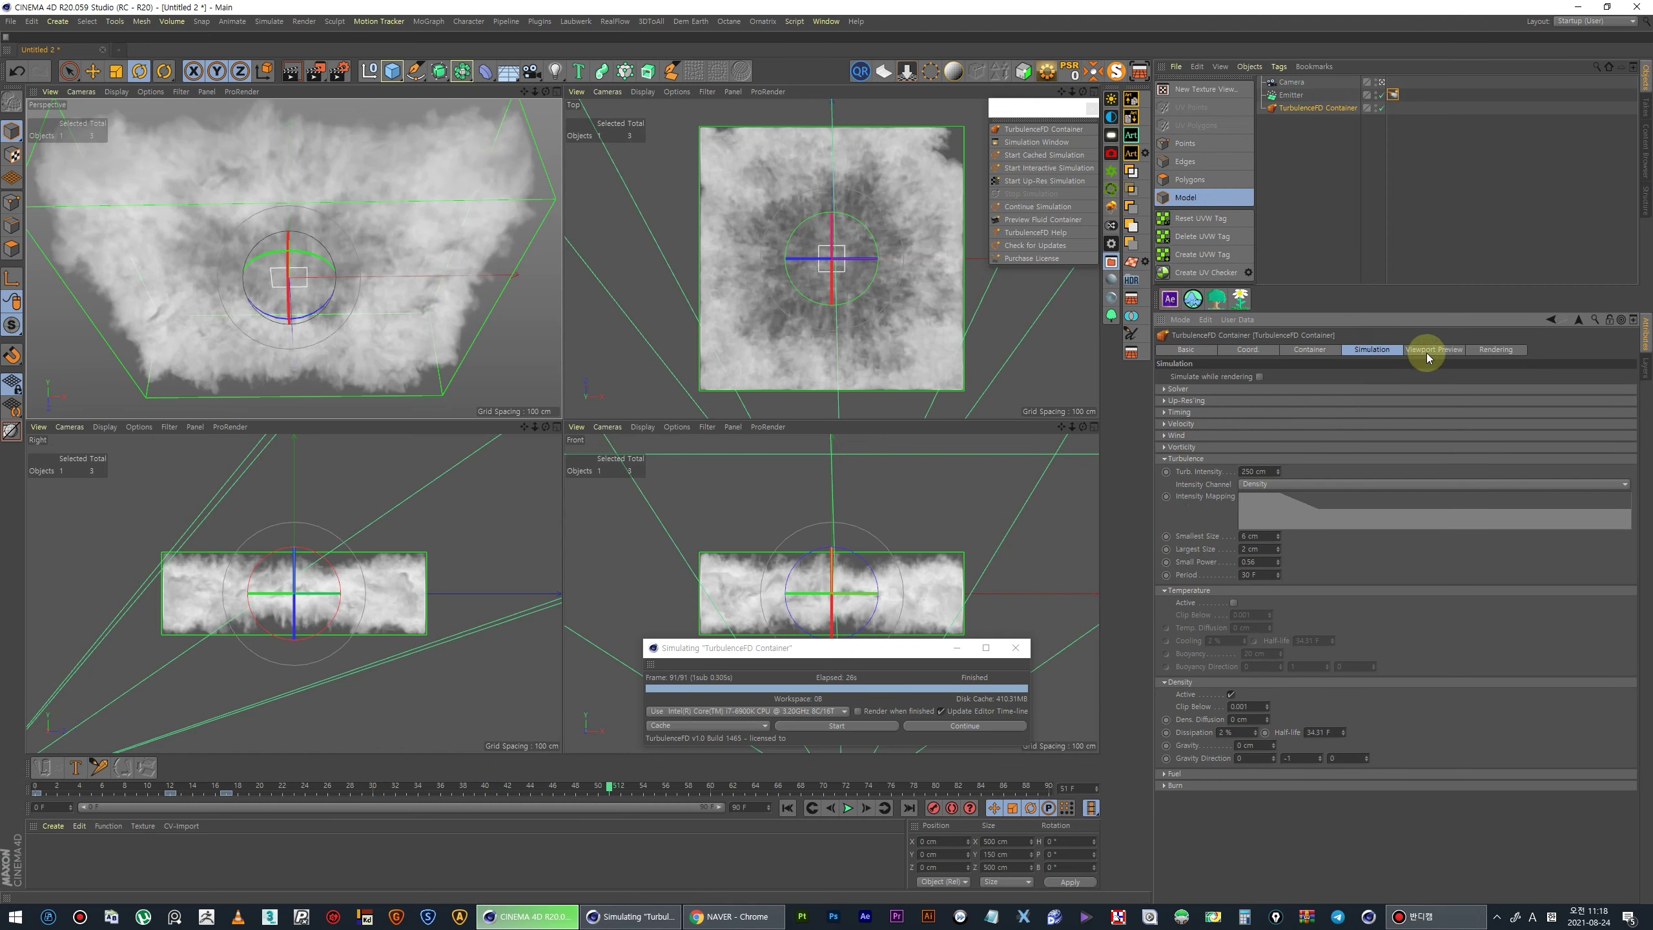
left_click(1495, 350)
- Reshape the smoke intensity mapping curve into a soft rising S-shape with bias 0.44
left_click(1171, 443)
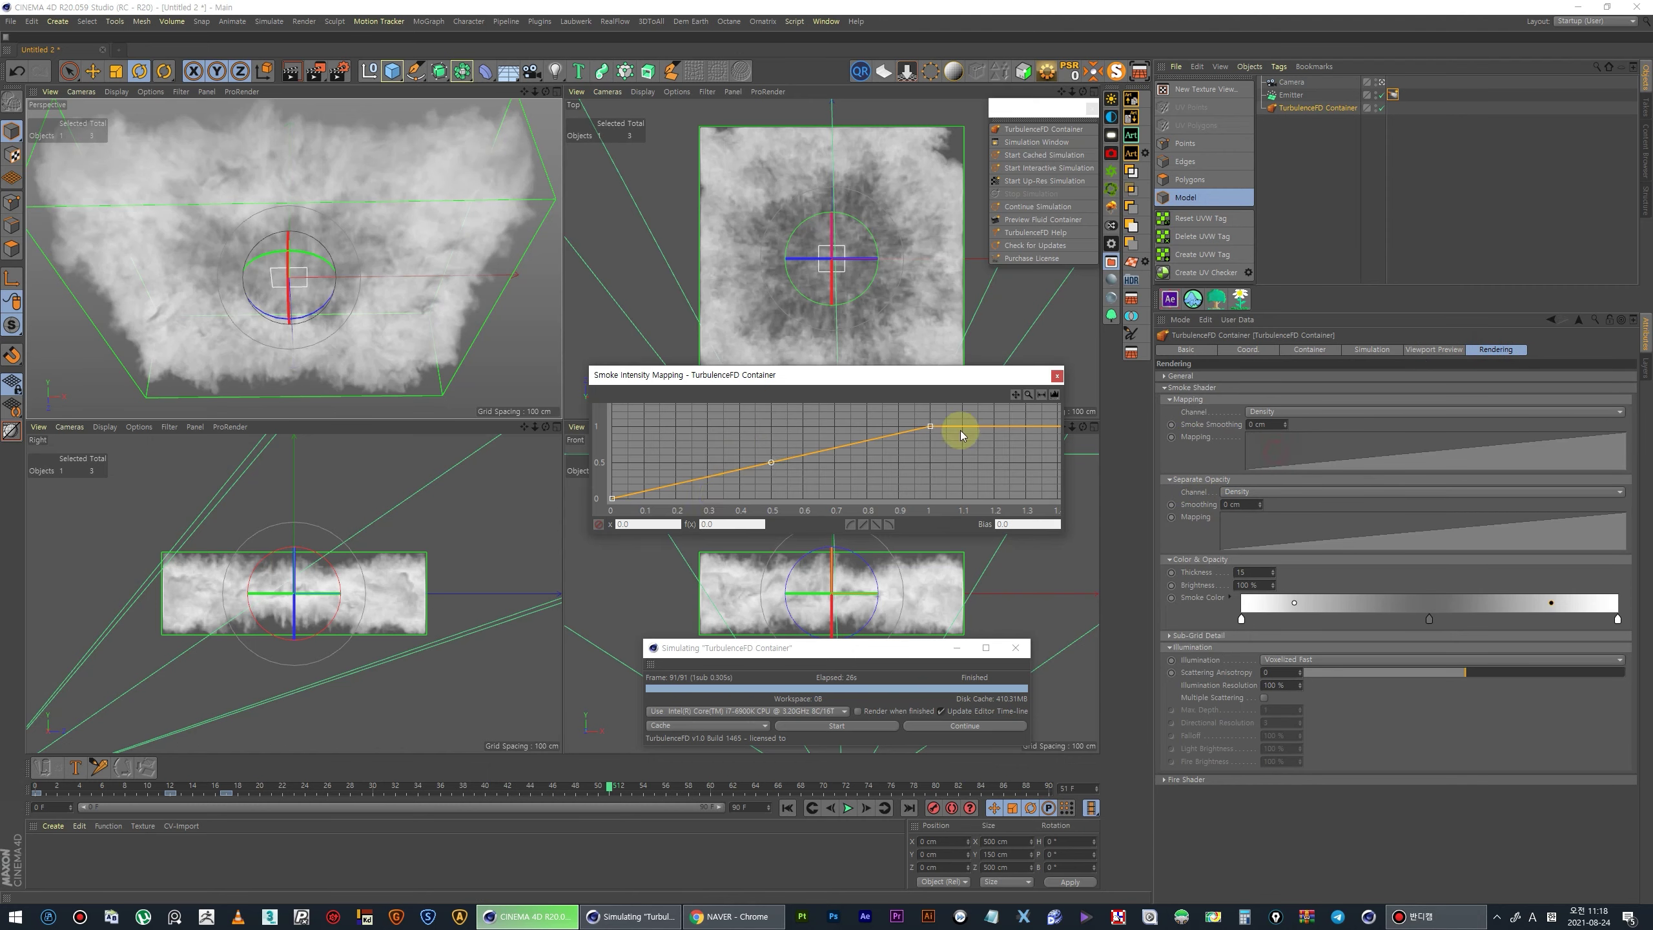
left_click_drag(629, 506, 627, 518)
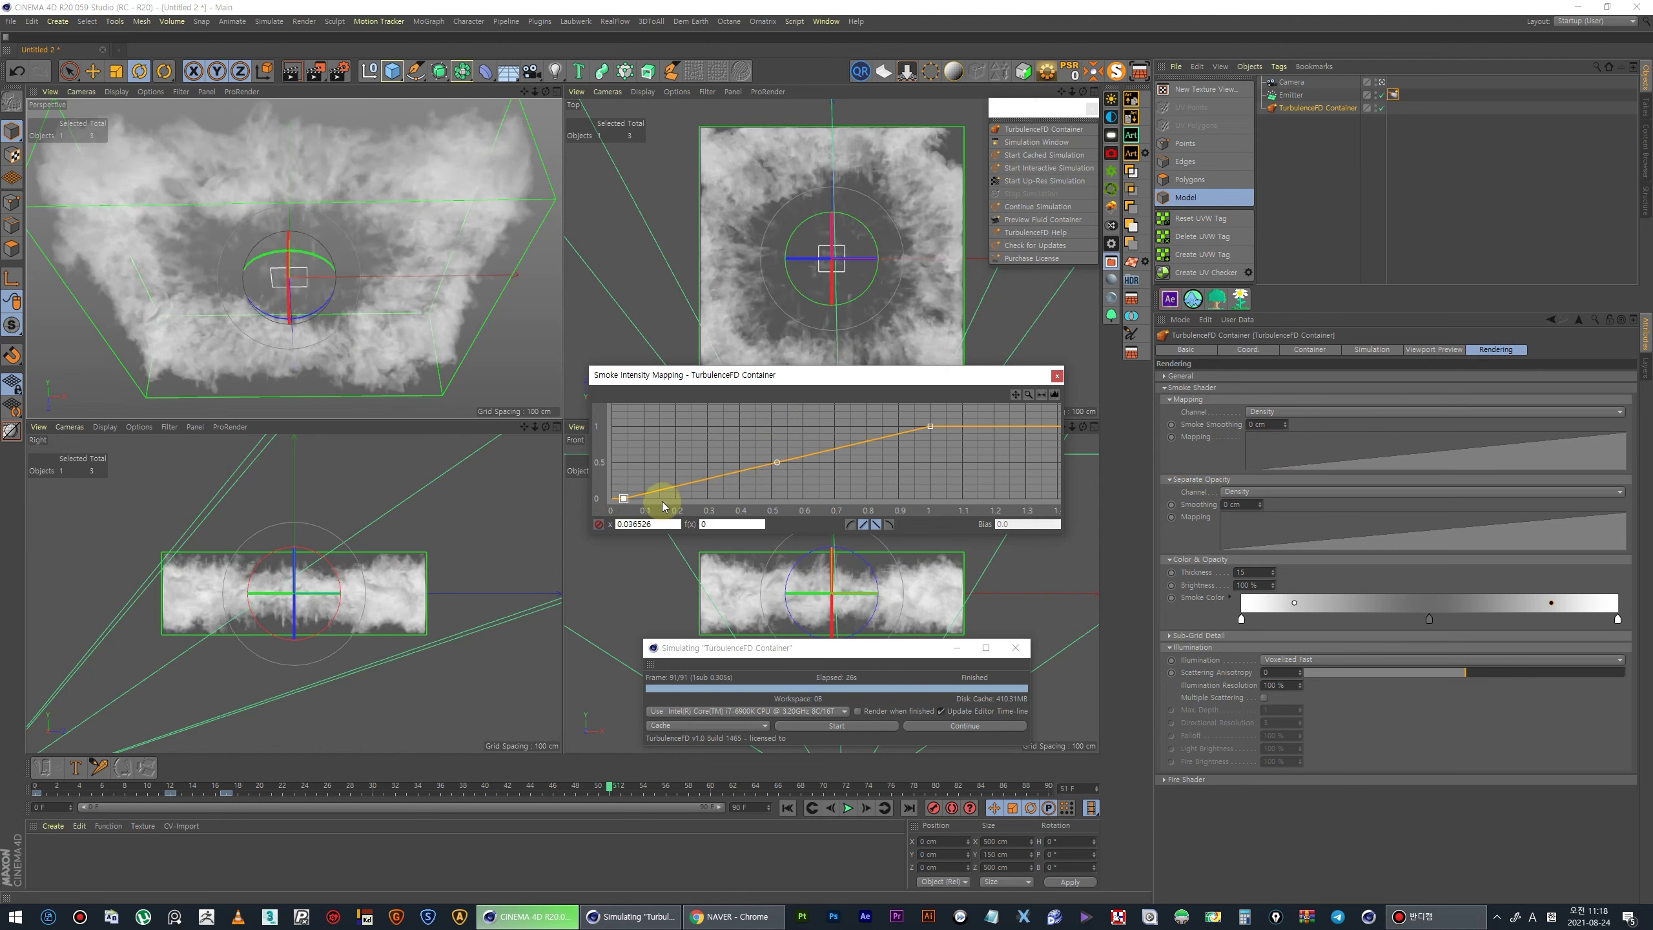
left_click_drag(778, 464, 807, 498)
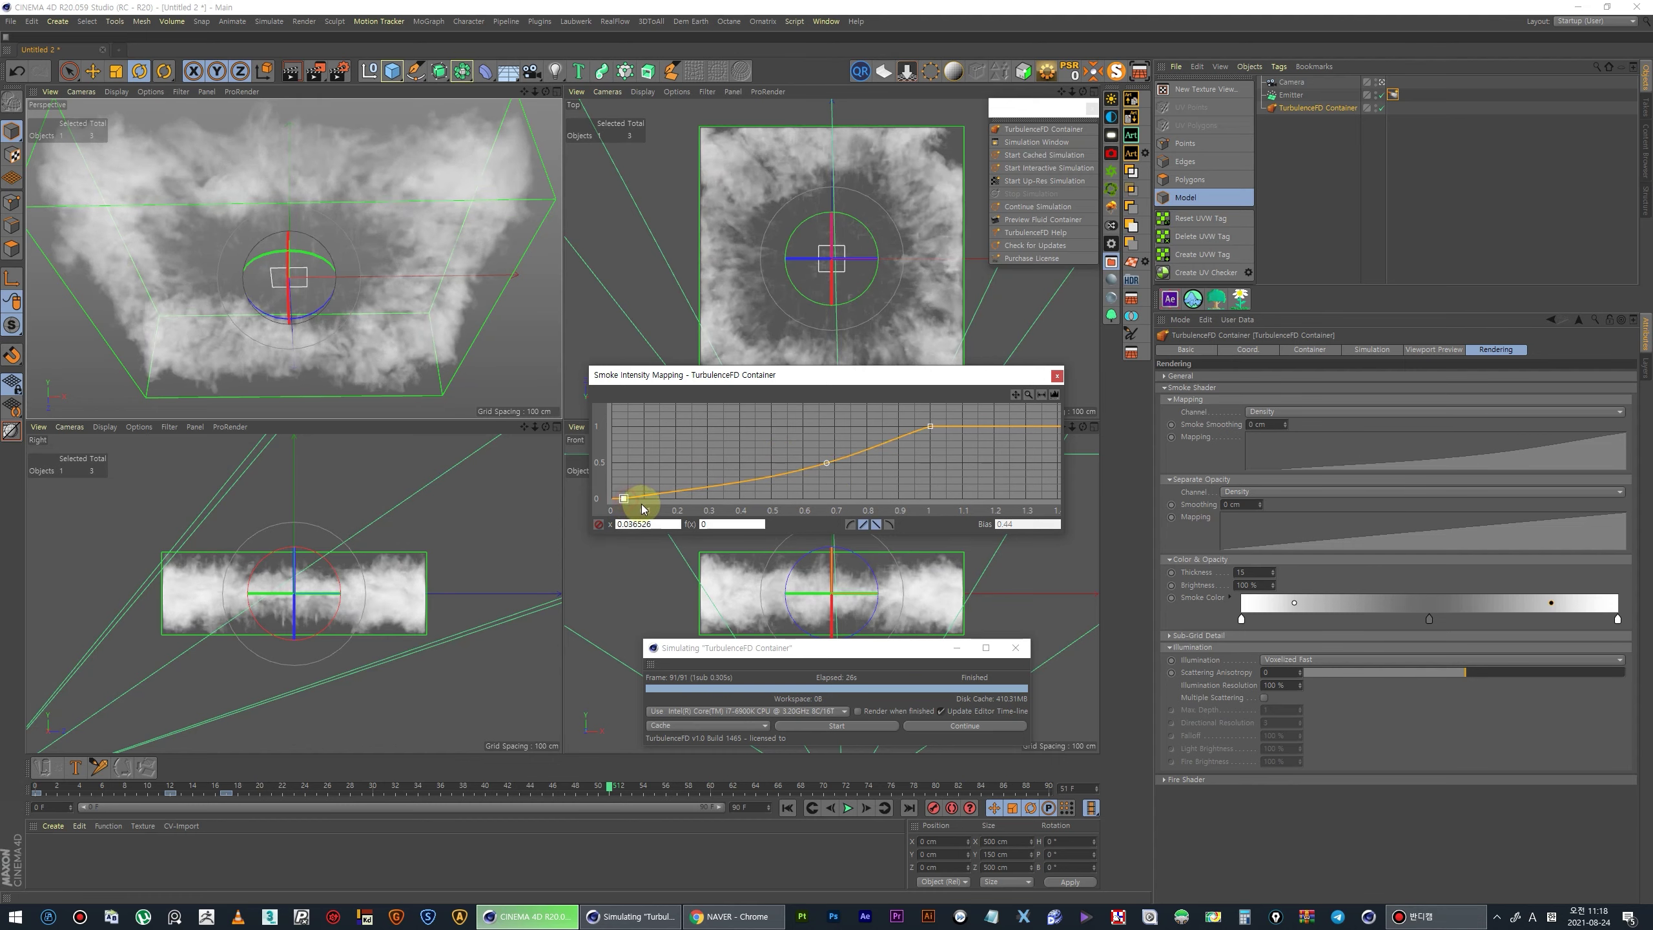
left_click_drag(642, 508, 651, 509)
- Re-run the cloud simulation, overwriting the cache, and play back the result
left_click(849, 808)
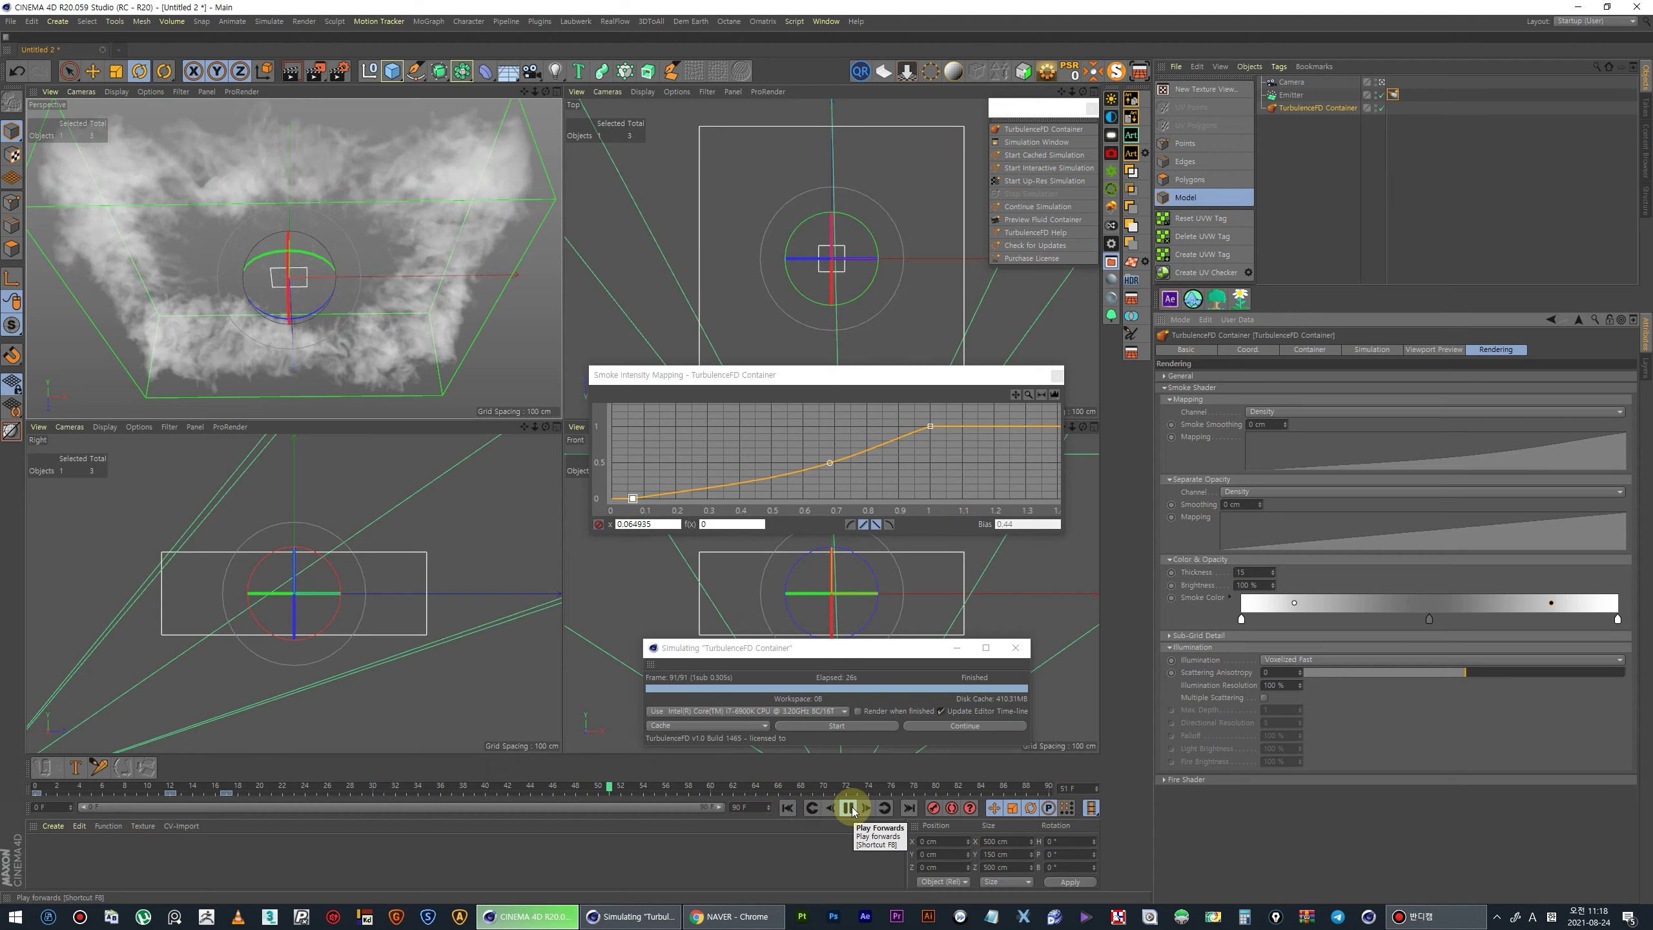
left_click(849, 808)
left_click(805, 725)
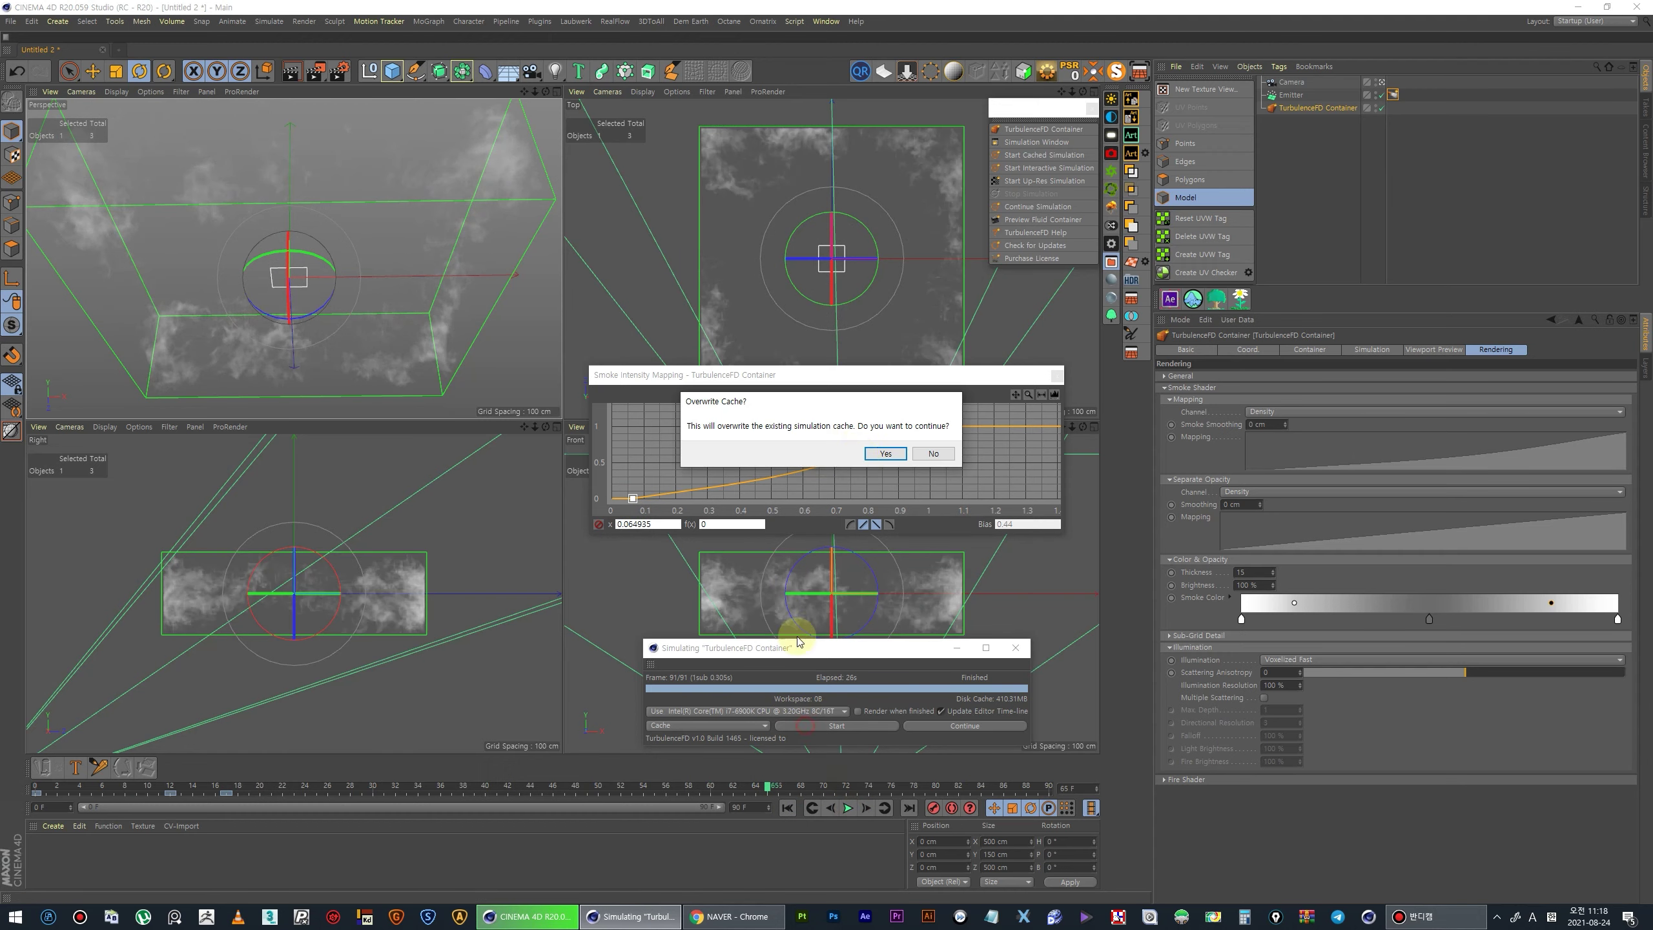
left_click(884, 454)
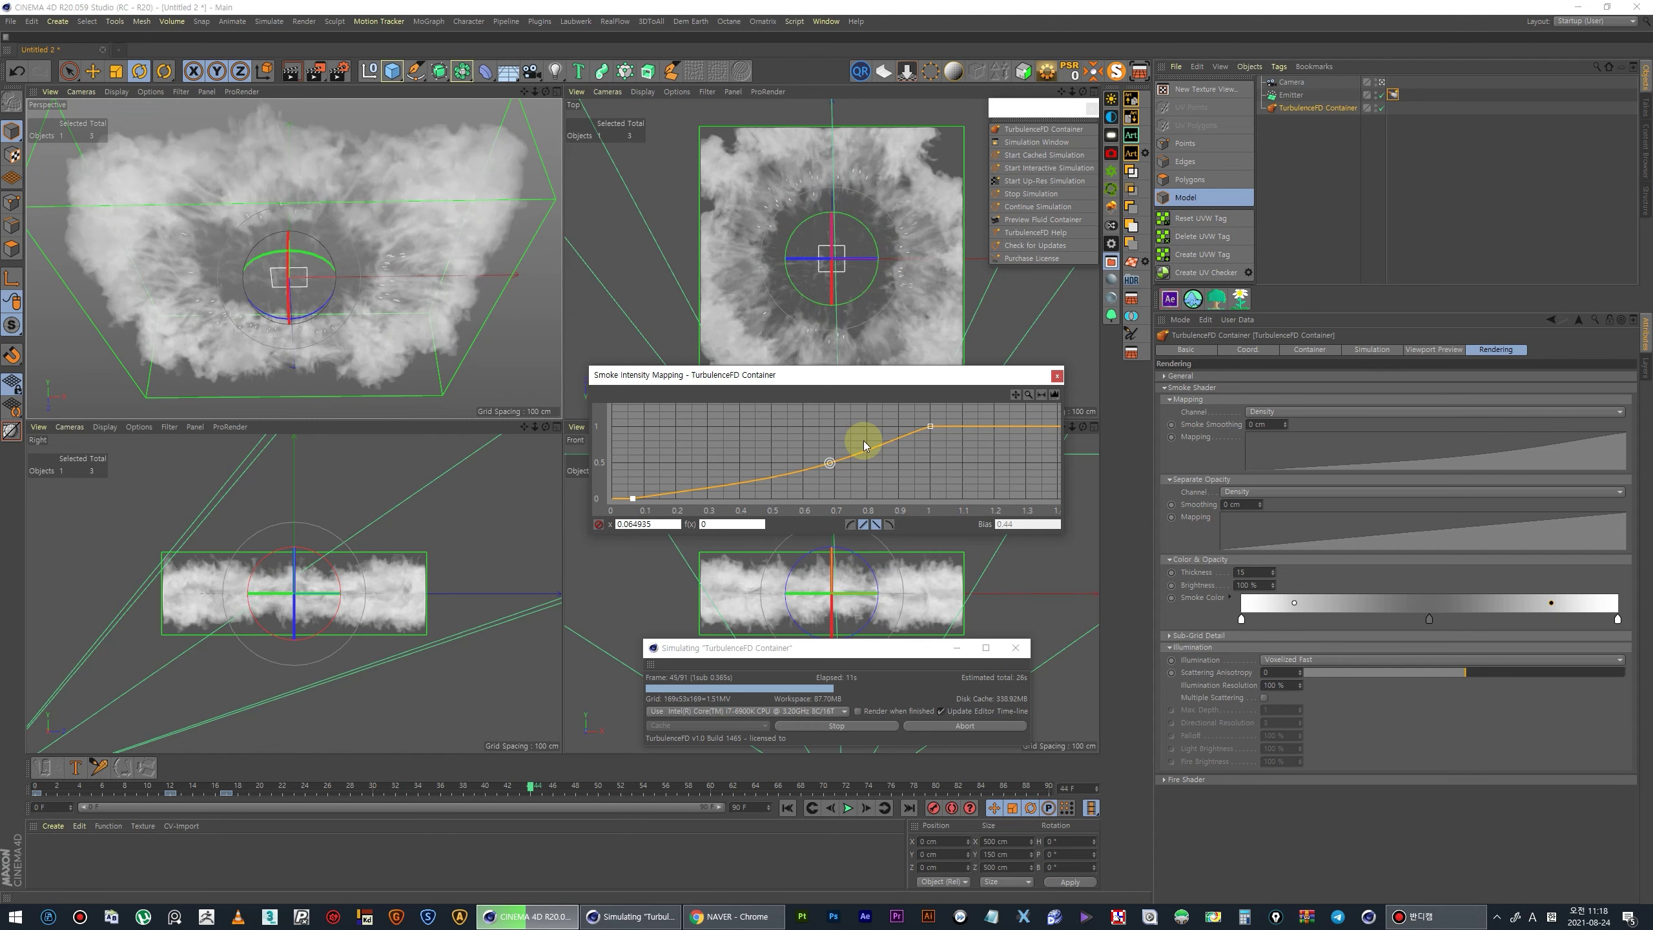
mouse_move(779, 377)
left_mouse_down()
mouse_move(1214, 442)
mouse_move(1202, 425)
left_mouse_up()
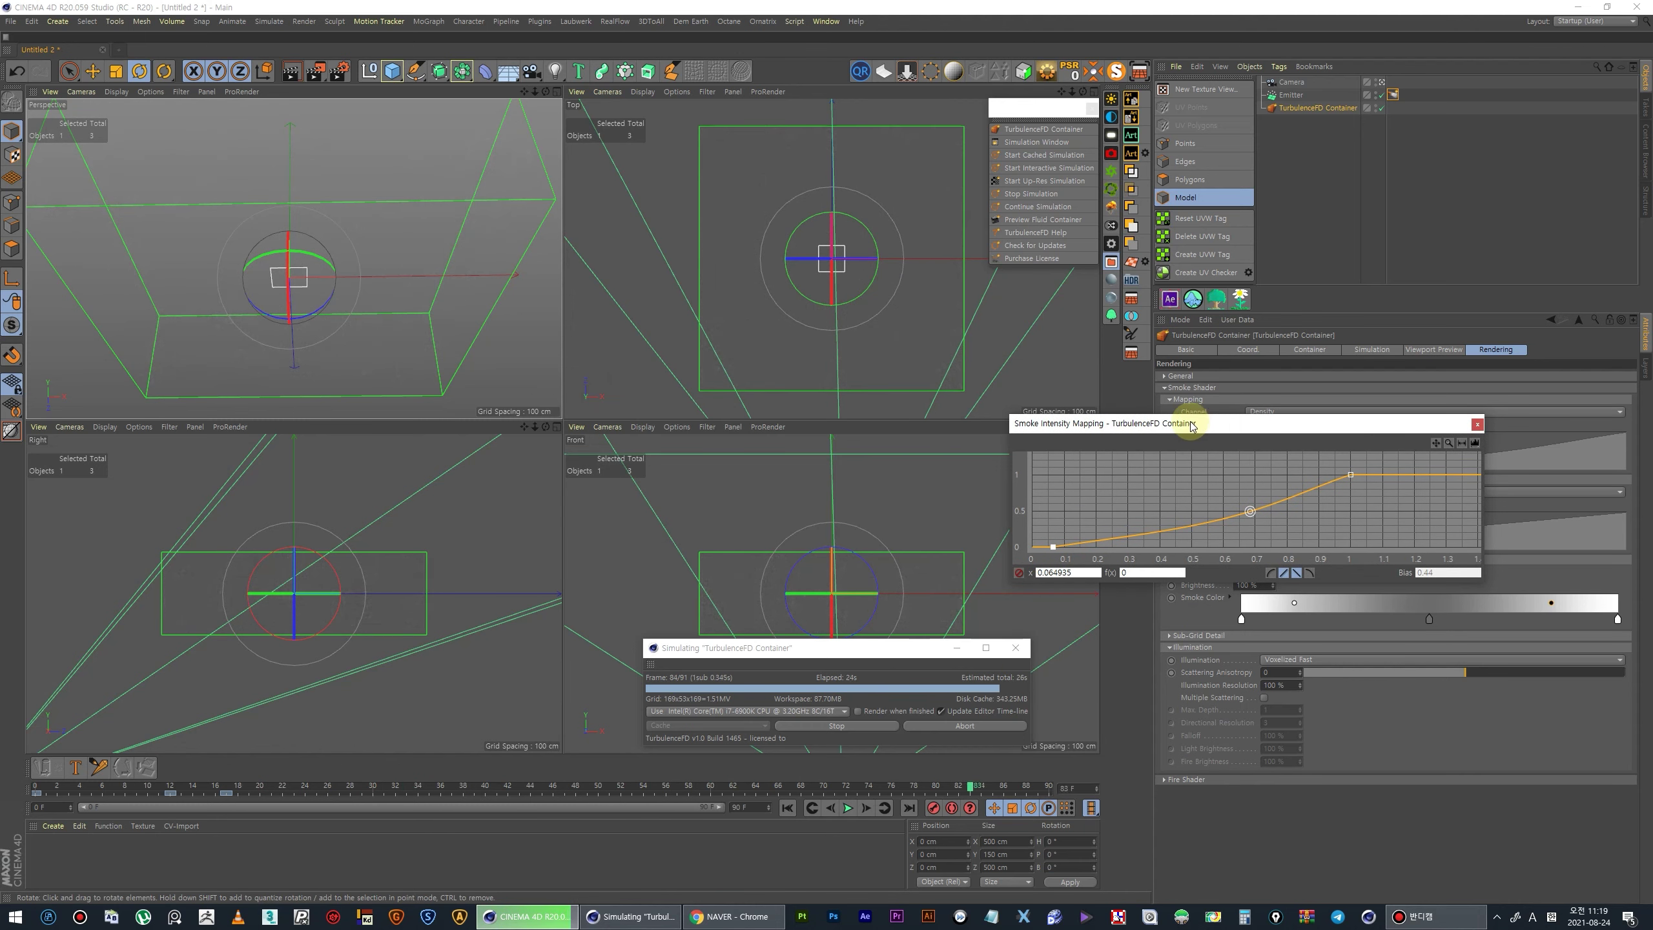
left_click(791, 811)
left_click(847, 808)
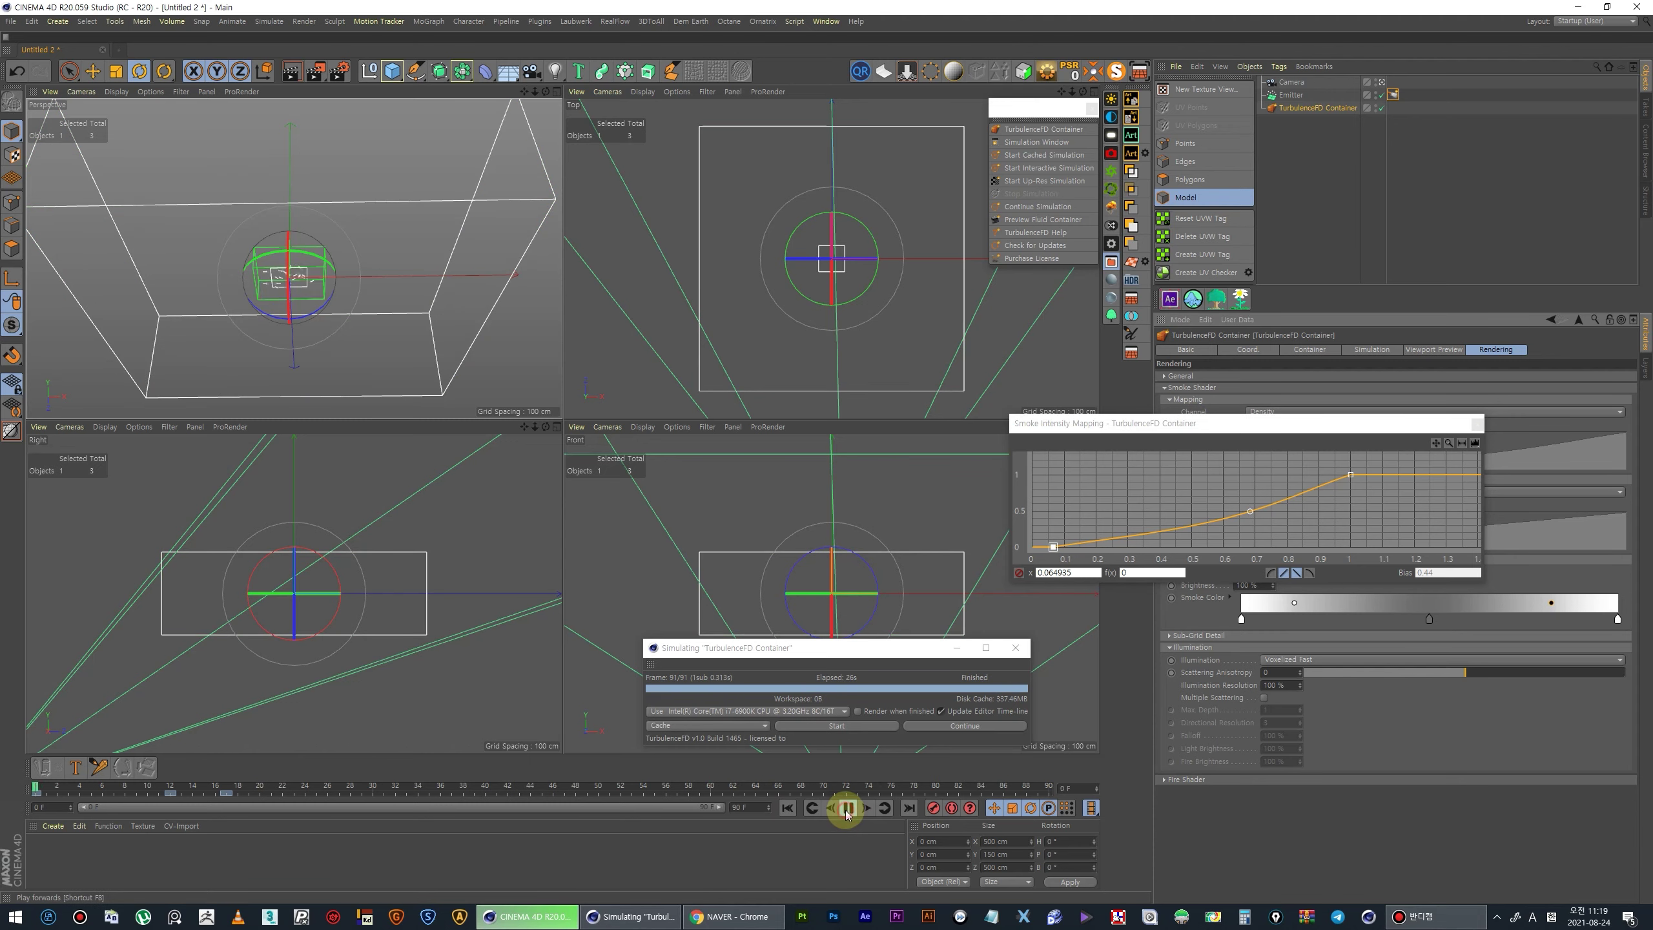
- Set the camera's focal length to the Super Wide 15 mm preset
left_click(847, 807)
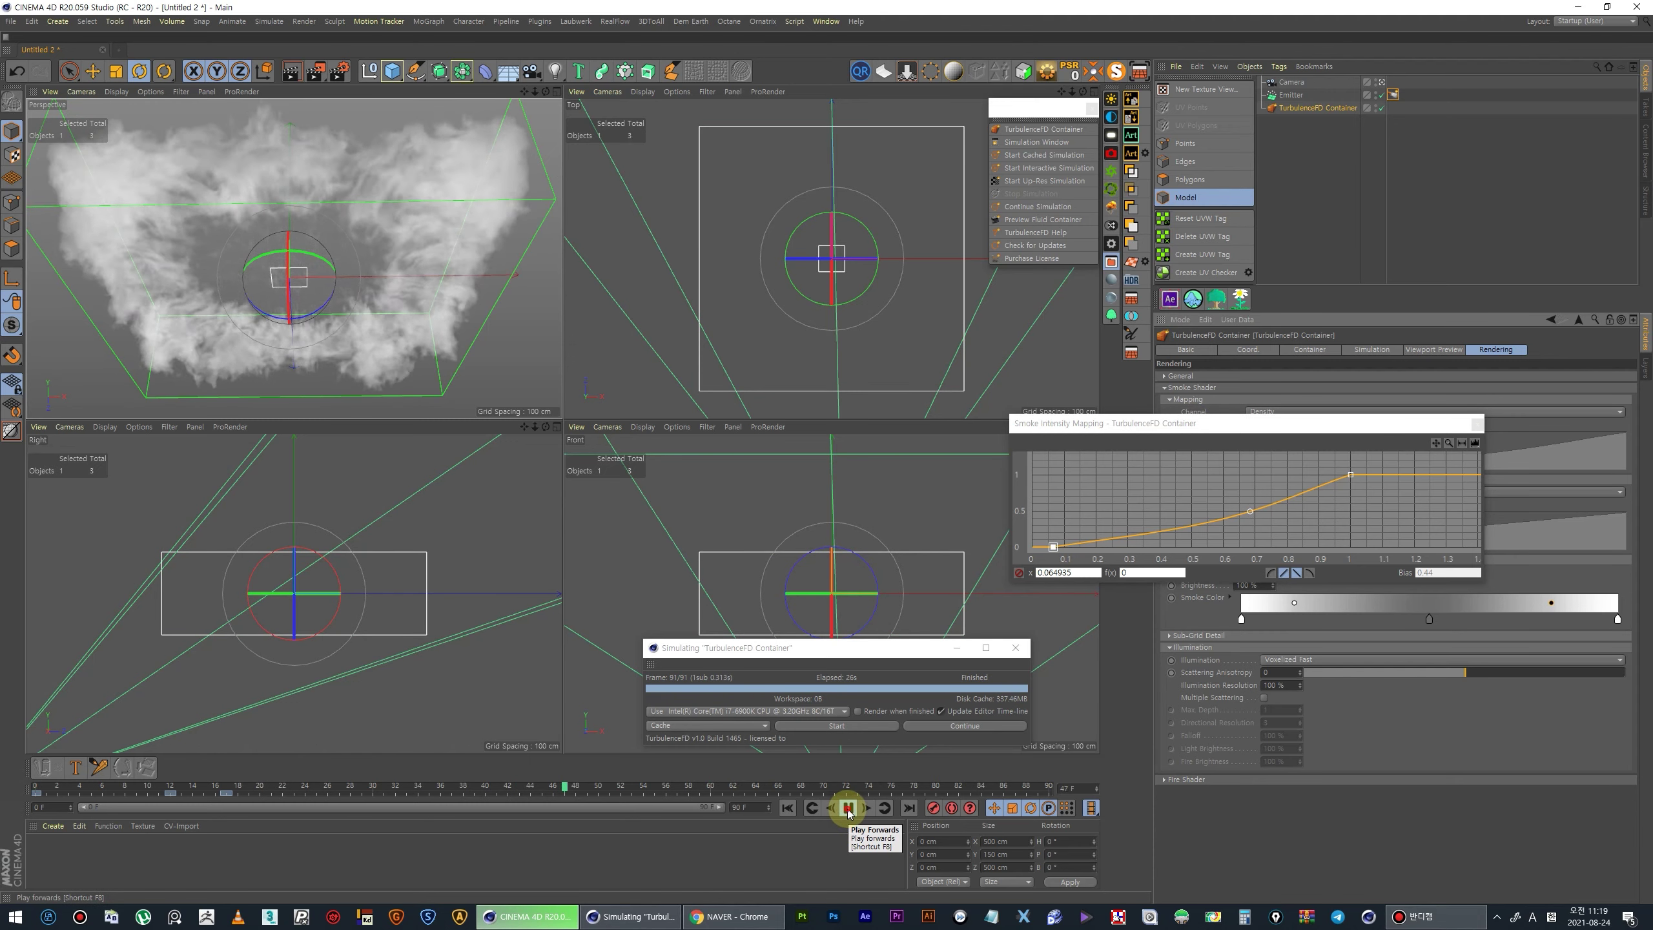
left_click(1291, 82)
left_click(1273, 350)
left_click(1350, 393)
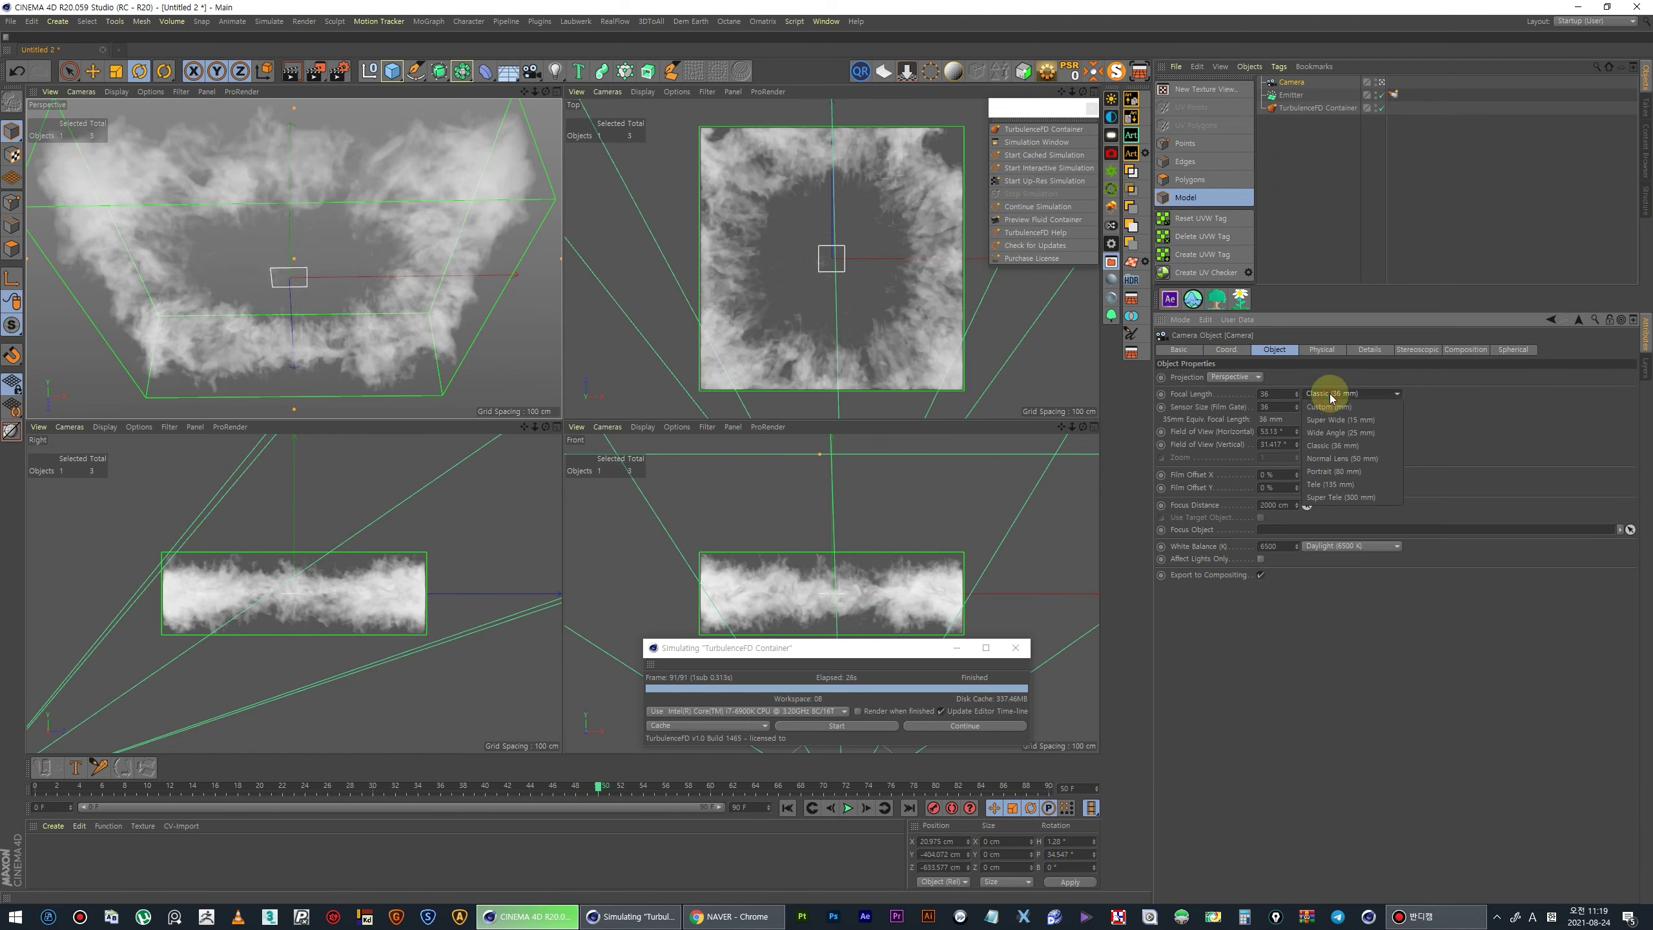
- Maximize the Perspective view and orbit it so the clouds sit lower in frame
middle_click(295, 276)
scroll(533, 361, "up", 3)
scroll(564, 384, "up", 2)
left_click_drag(564, 388, 578, 430, "alt")
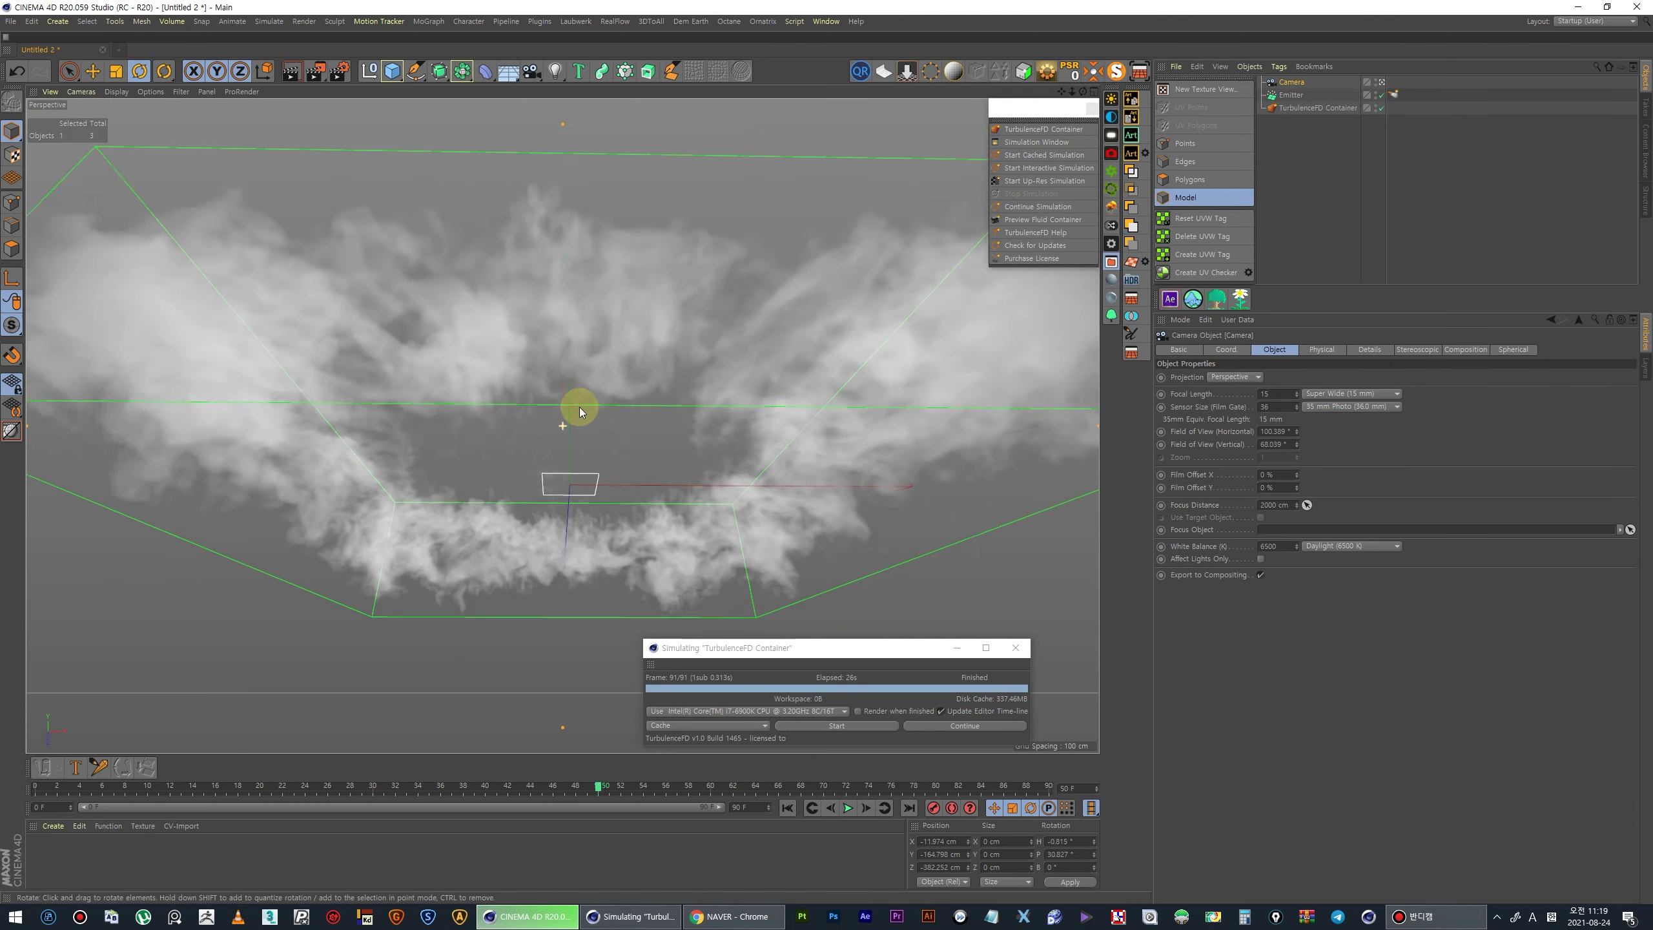
left_click(578, 429)
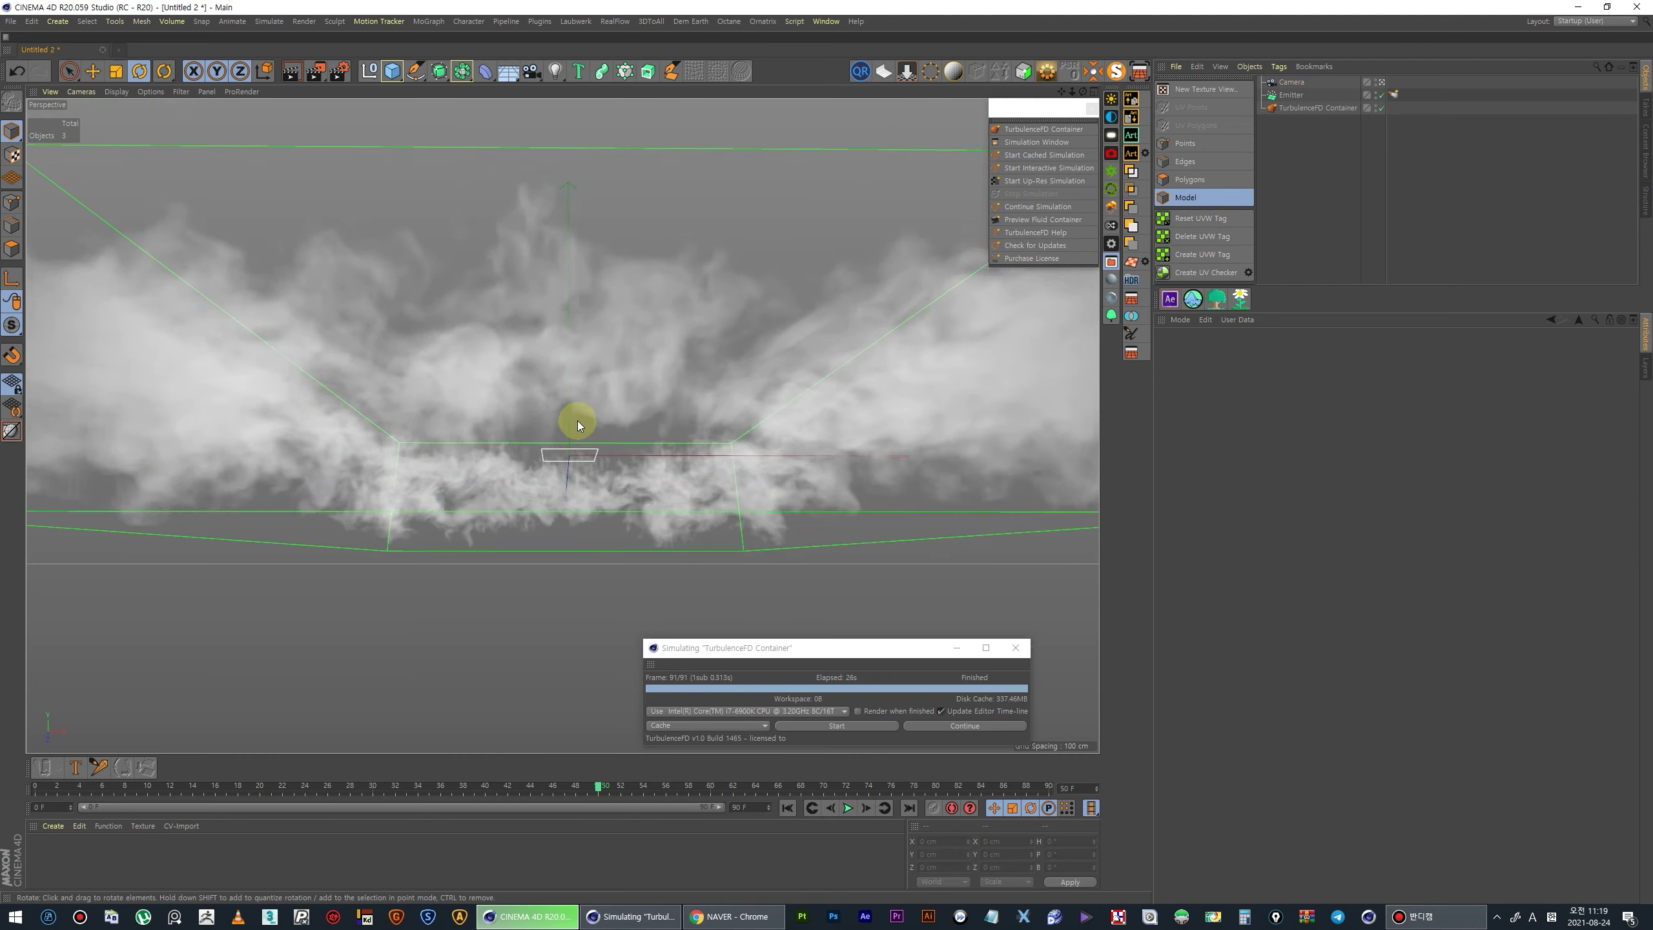
left_click_drag(577, 421, 599, 341, "alt")
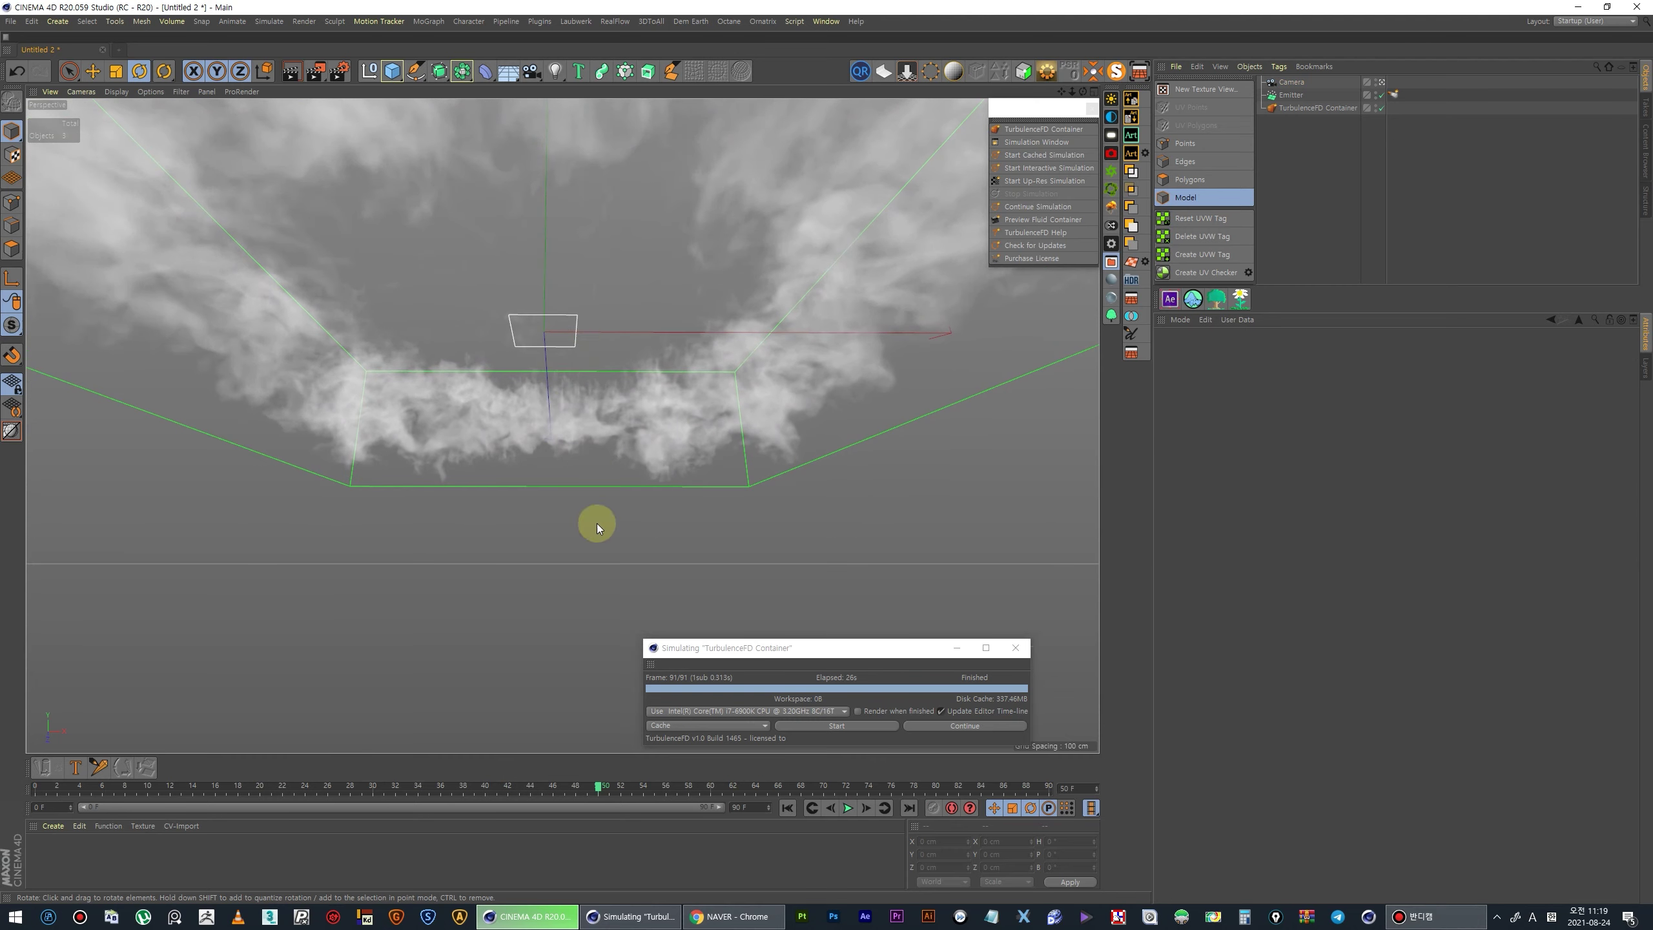
left_click(846, 807)
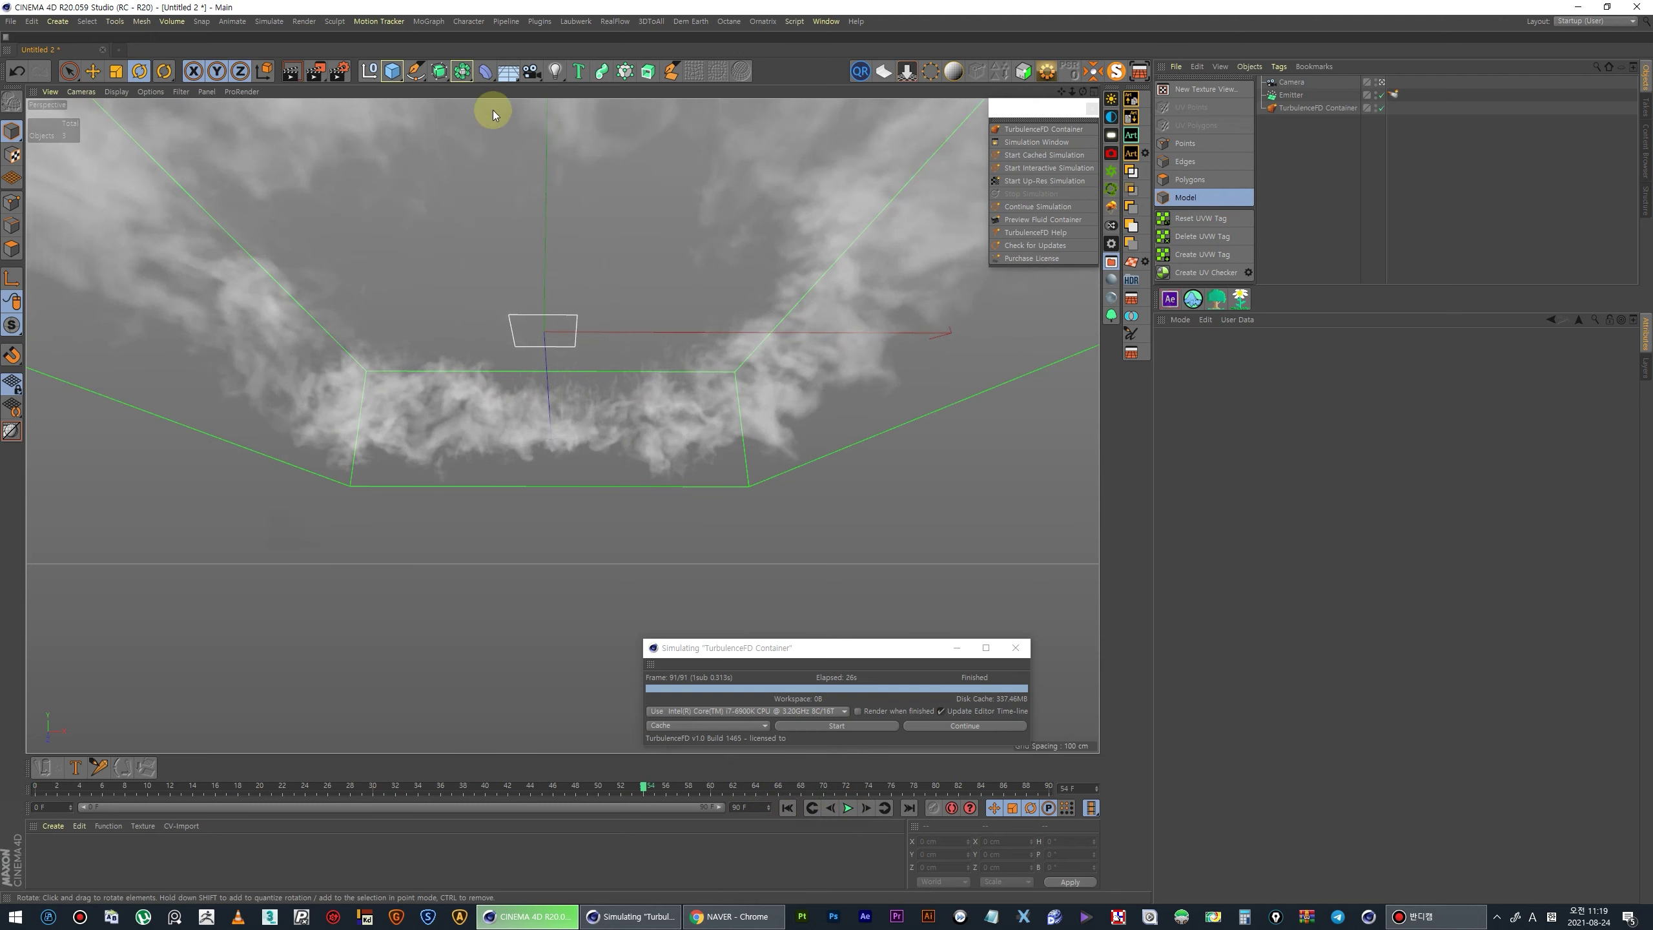
left_click_drag(505, 77, 534, 98)
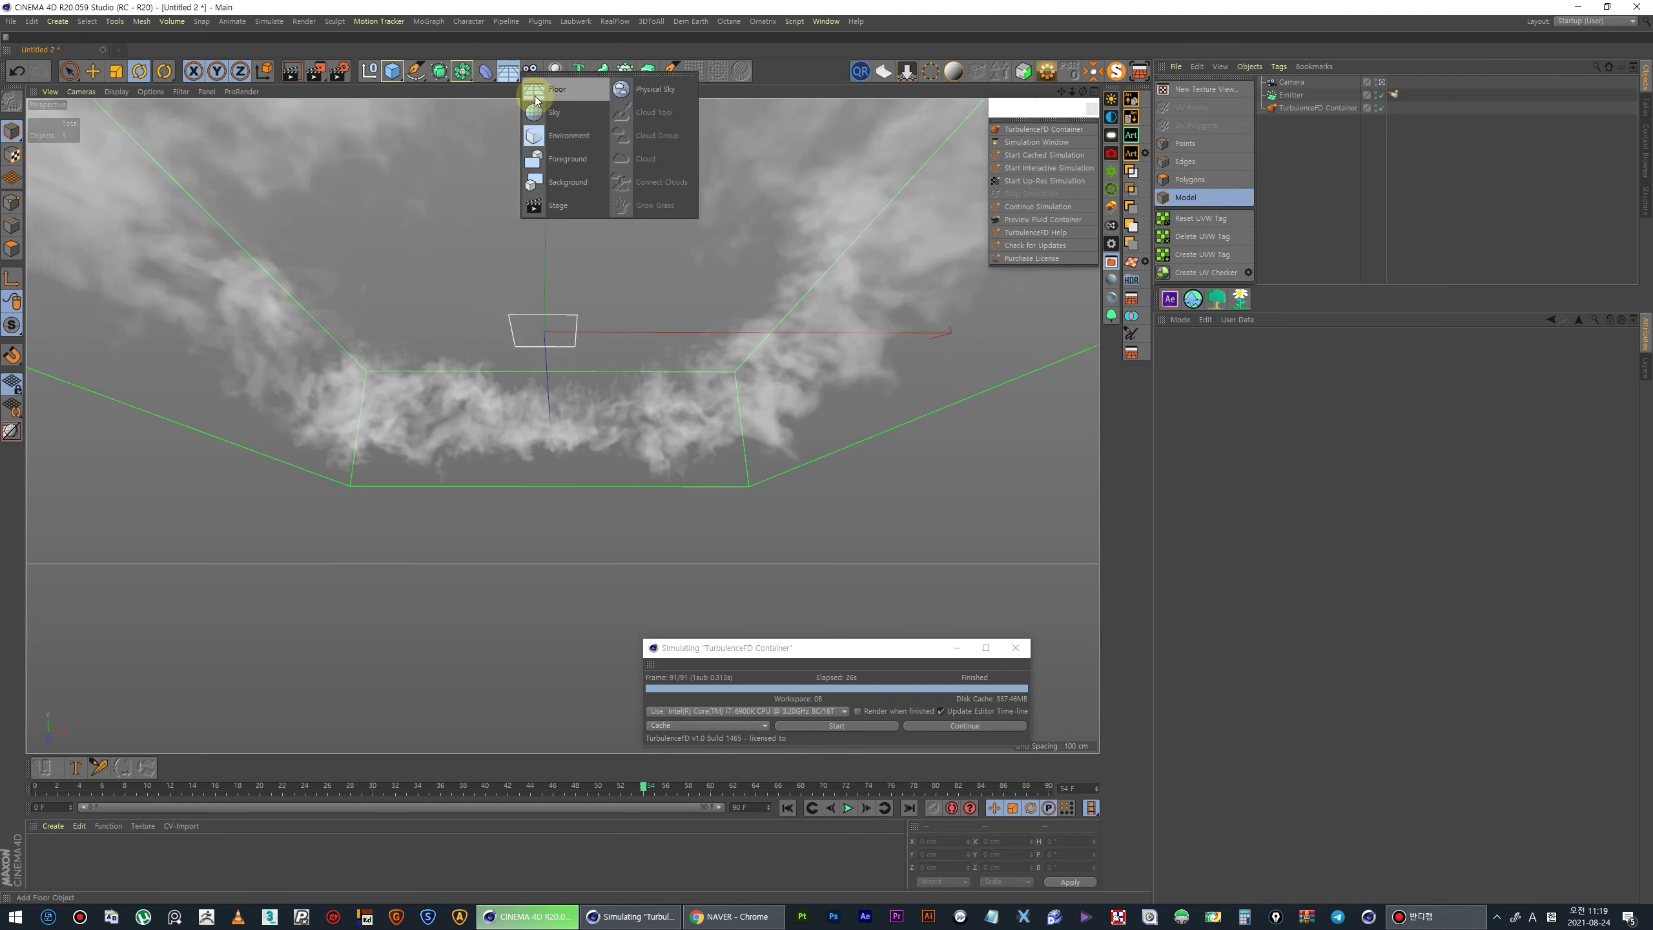
- Add a Background object and apply a new material to it
left_click(576, 187)
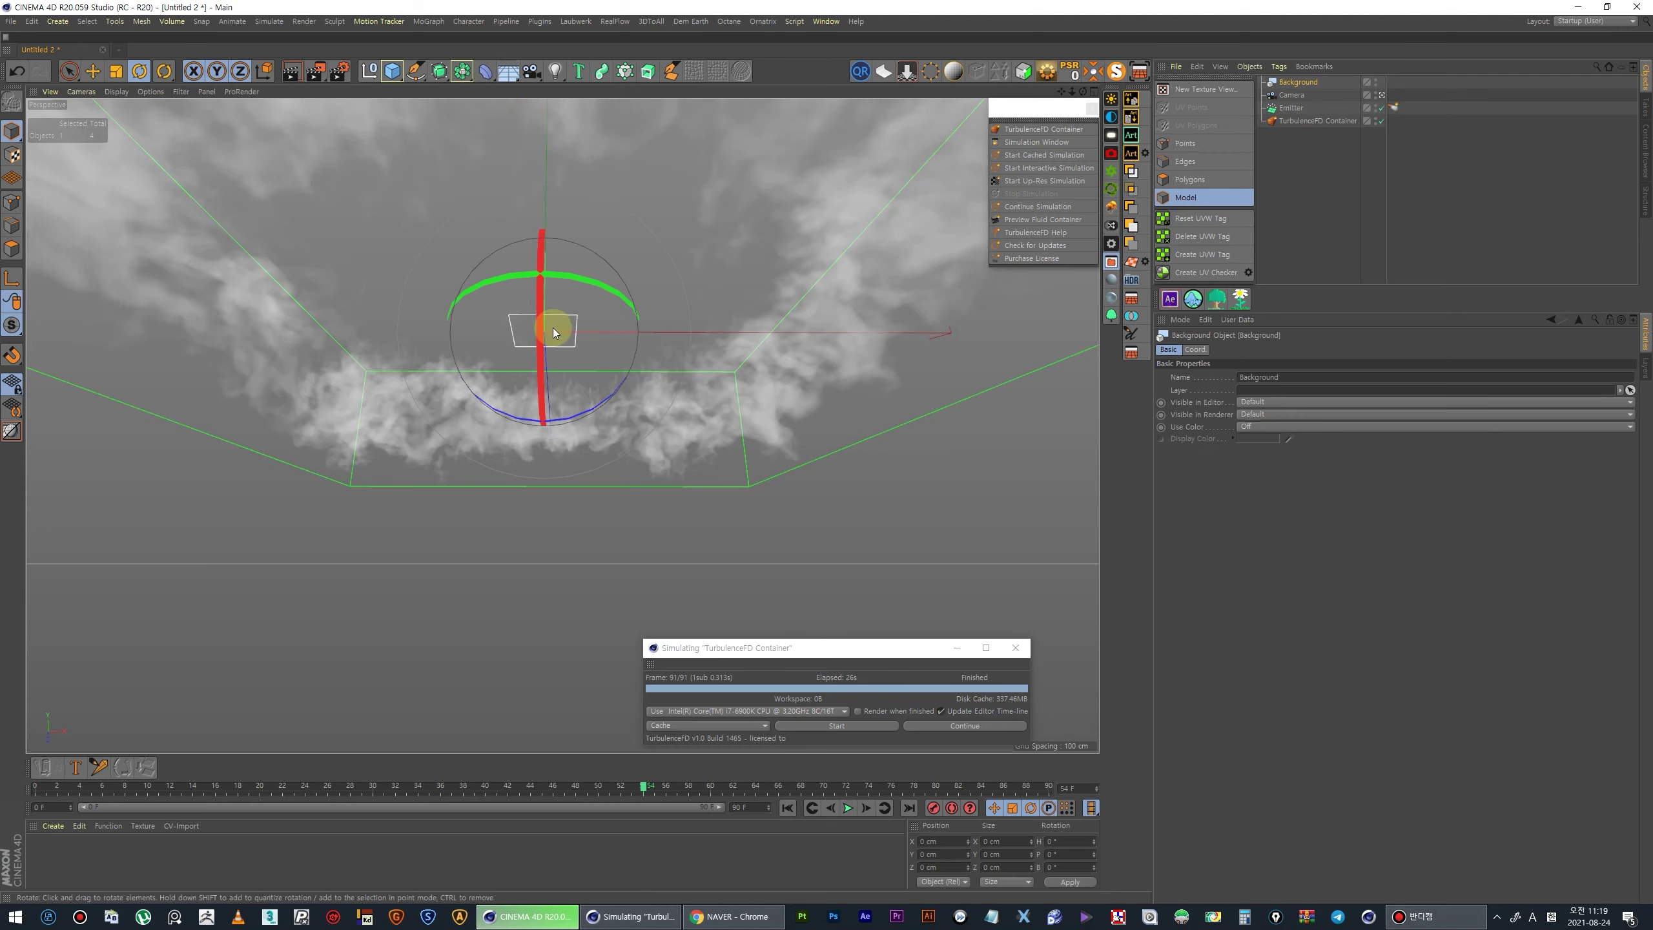
middle_click(601, 434)
double_click(37, 859)
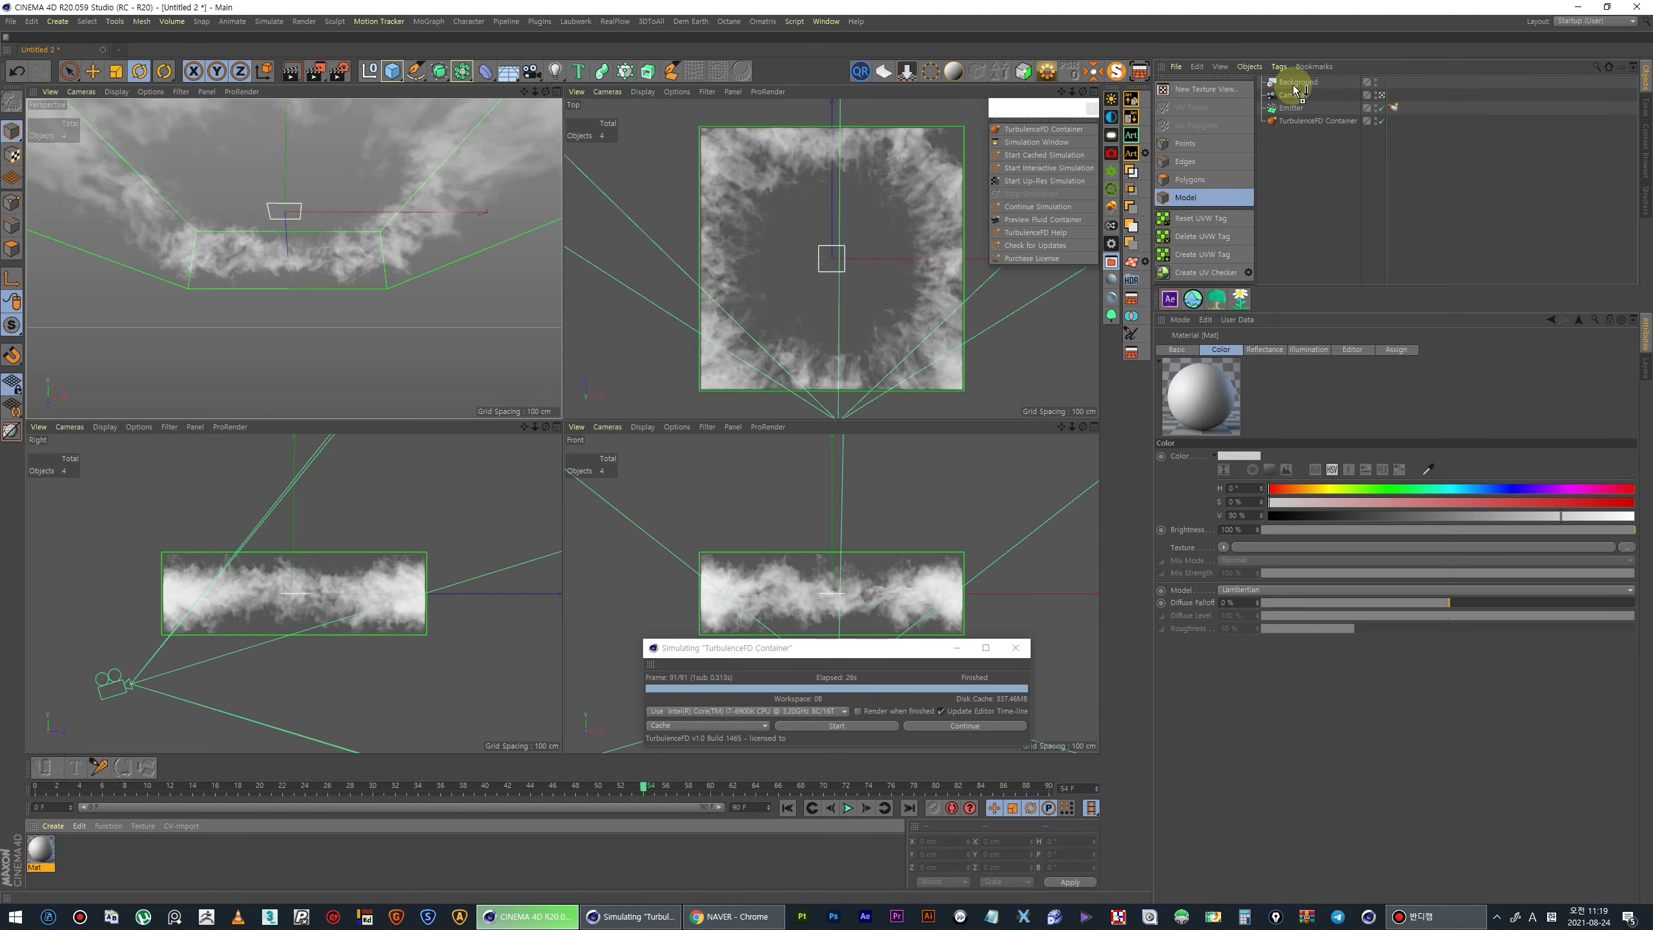
left_click_drag(1296, 90, 1393, 83)
- Load the night-sky cloud photo as the material's texture and preview clouds over it
left_click(1297, 545)
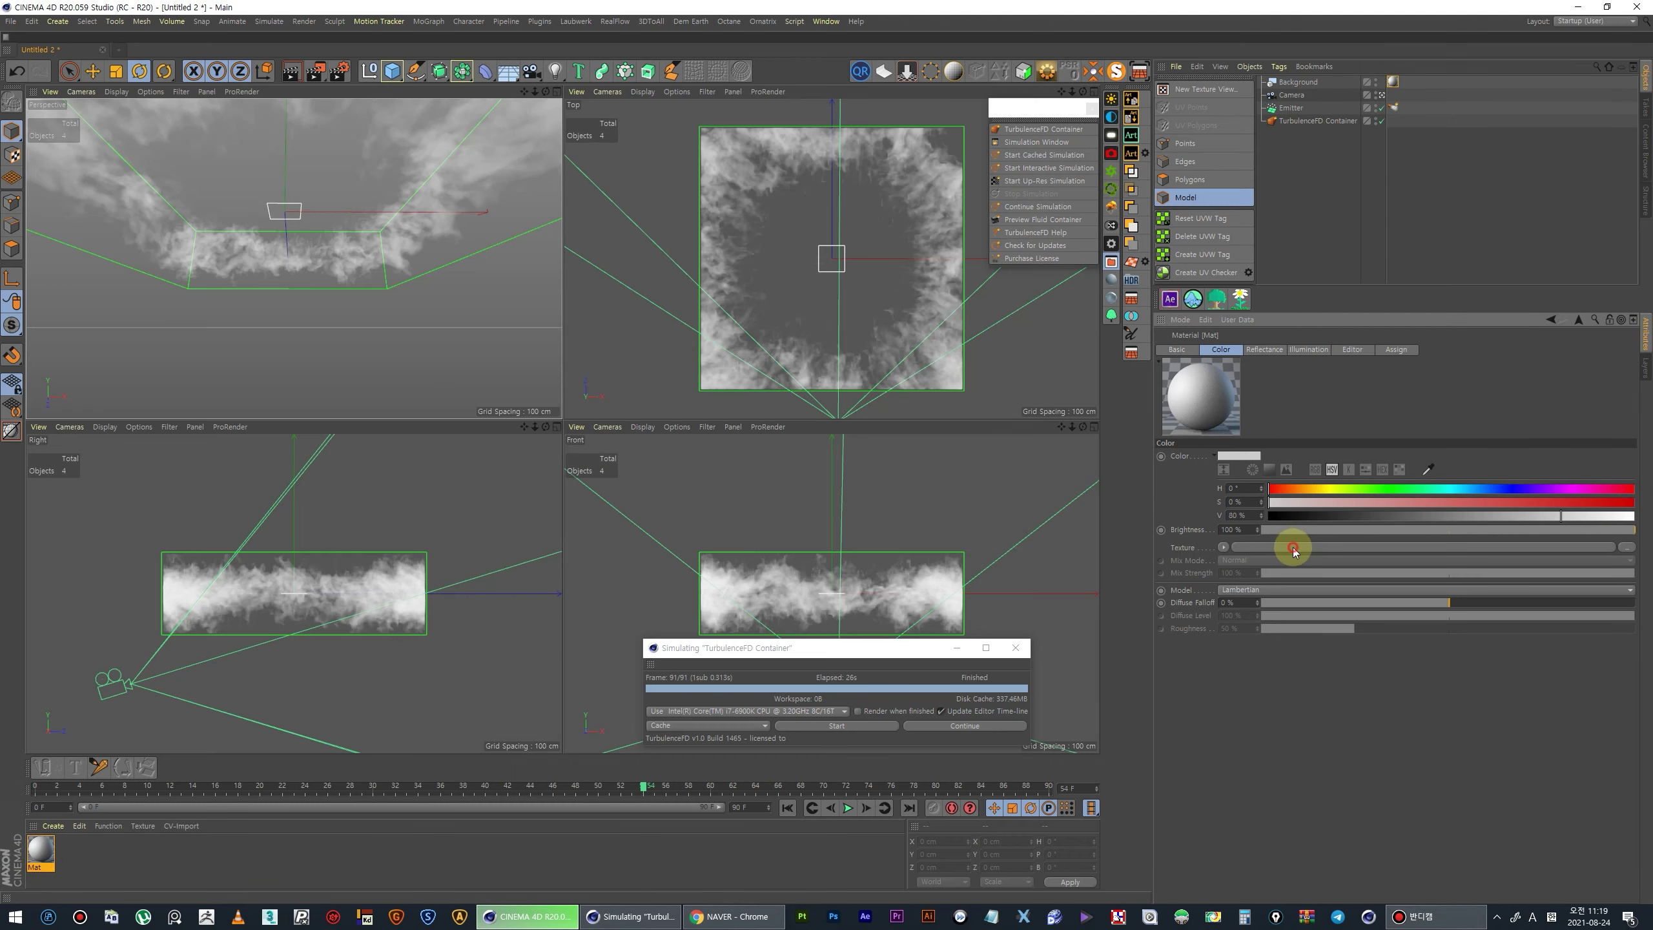
double_click(413, 131)
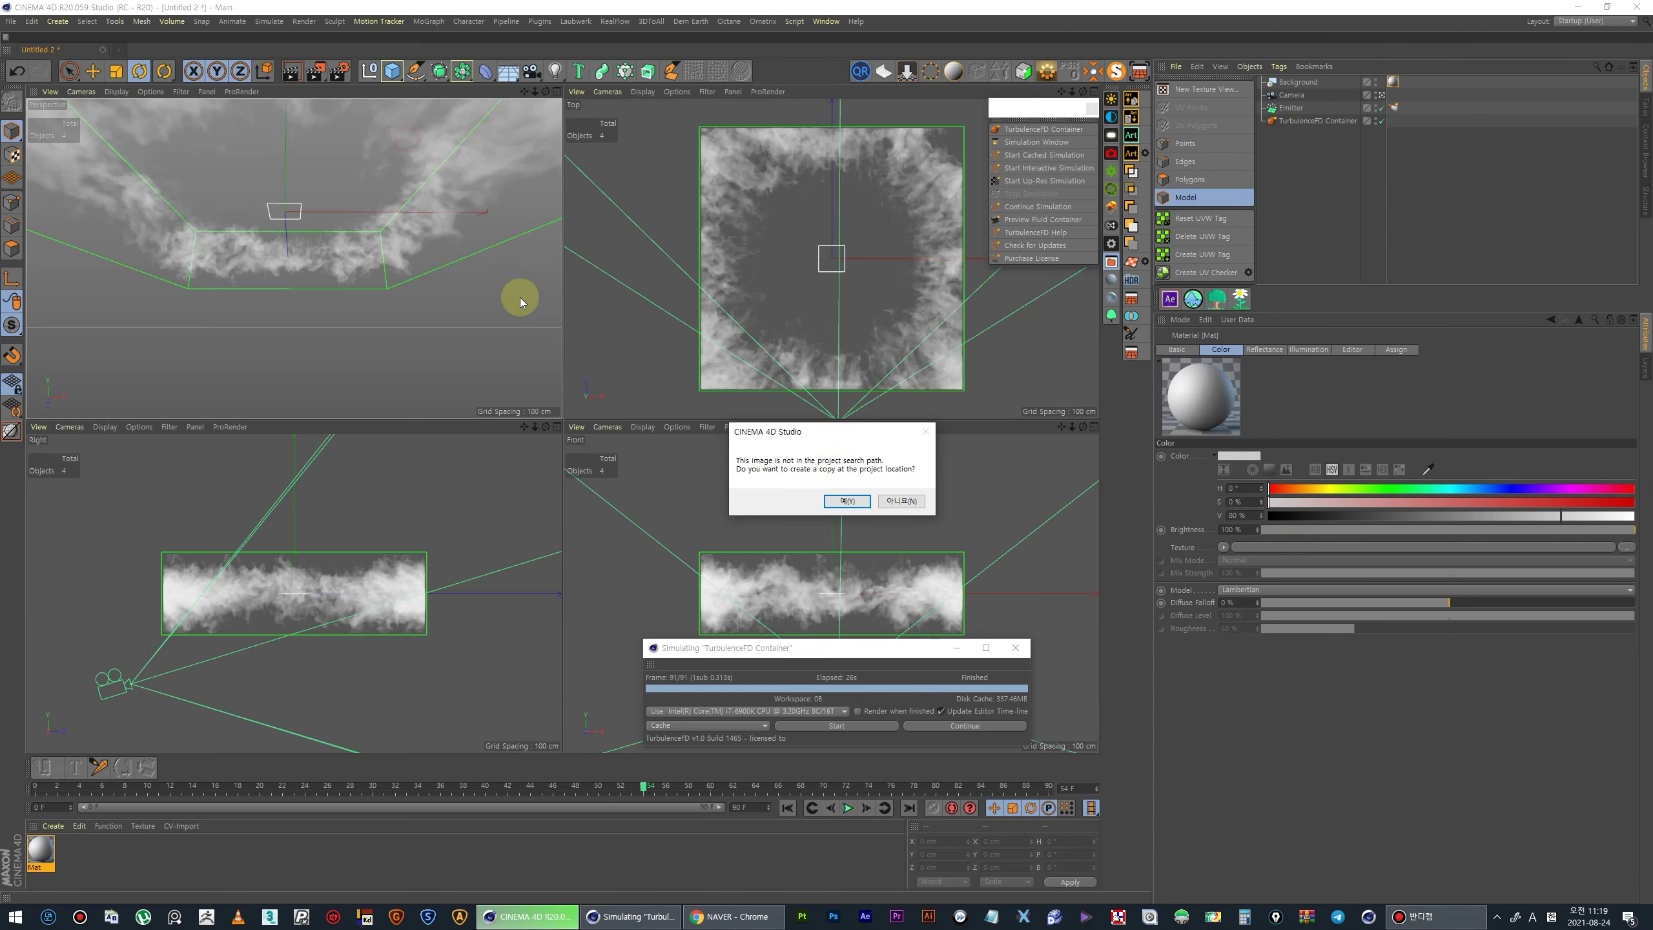
left_click(892, 505)
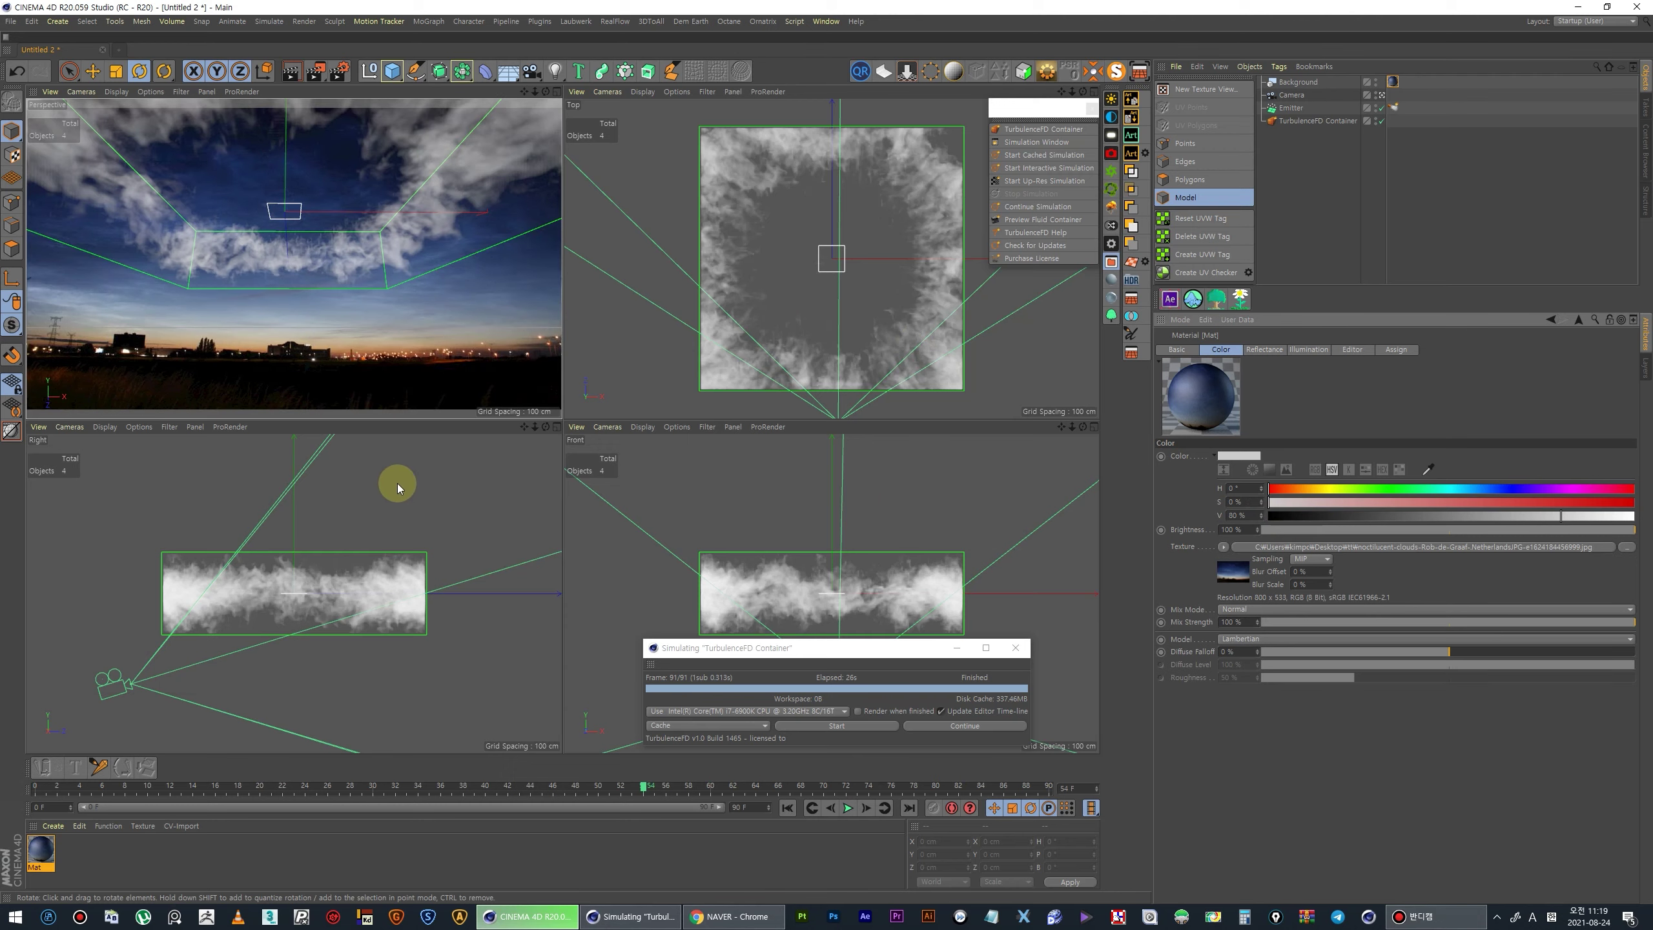
left_click_drag(39, 790, 530, 789)
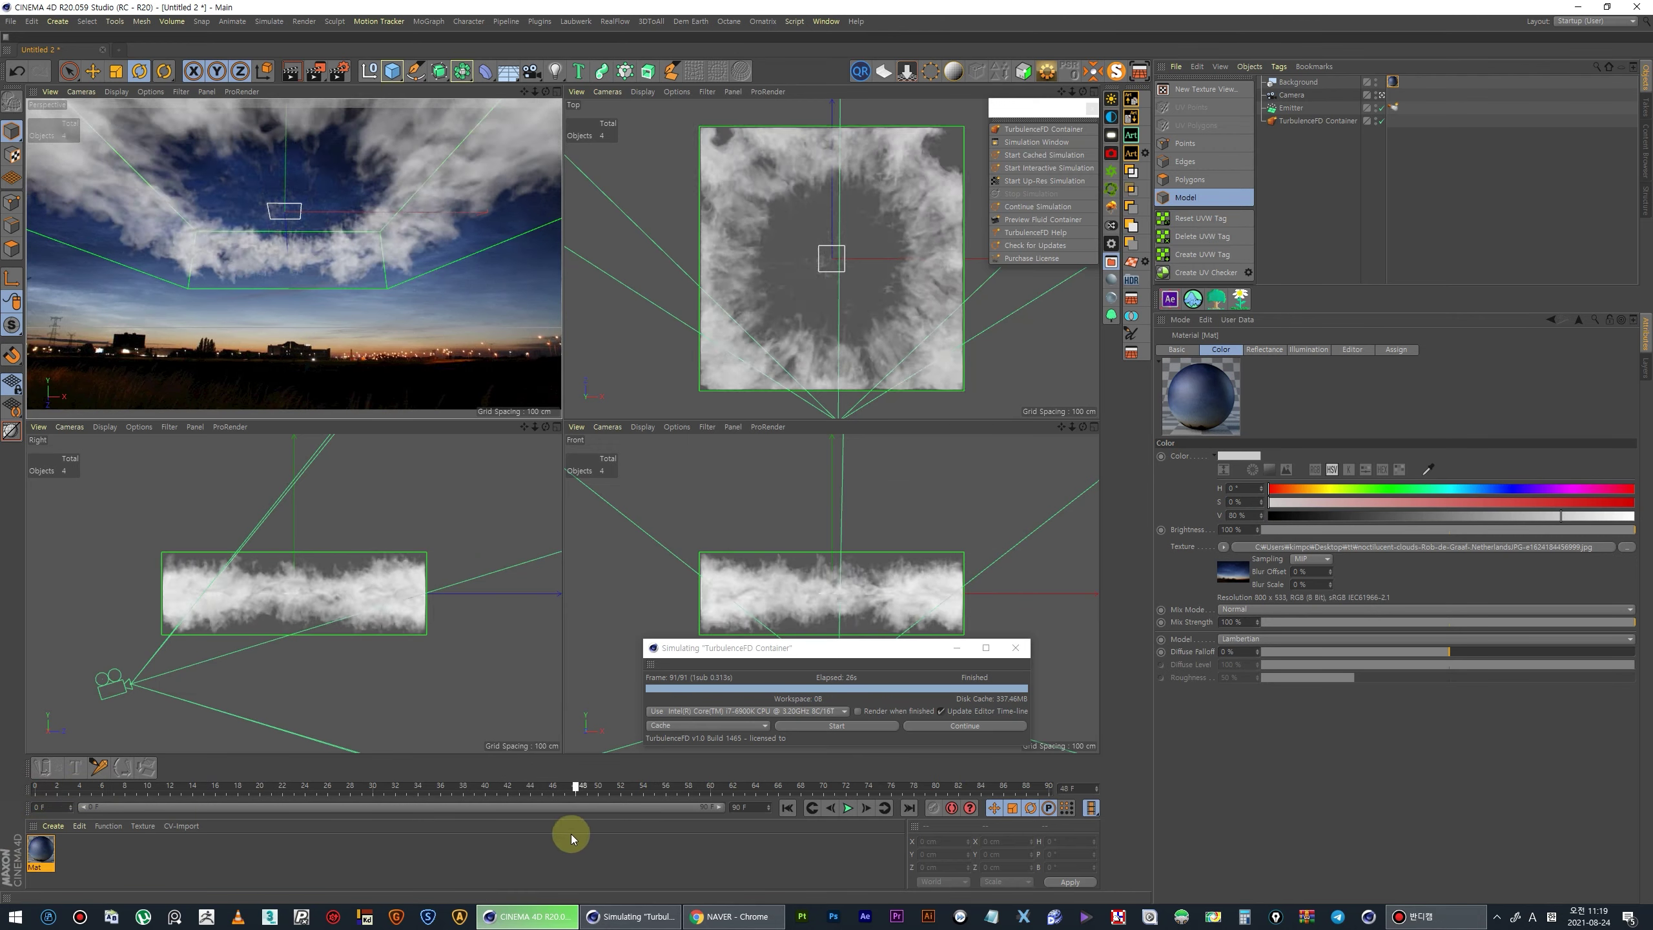
left_click(1291, 94)
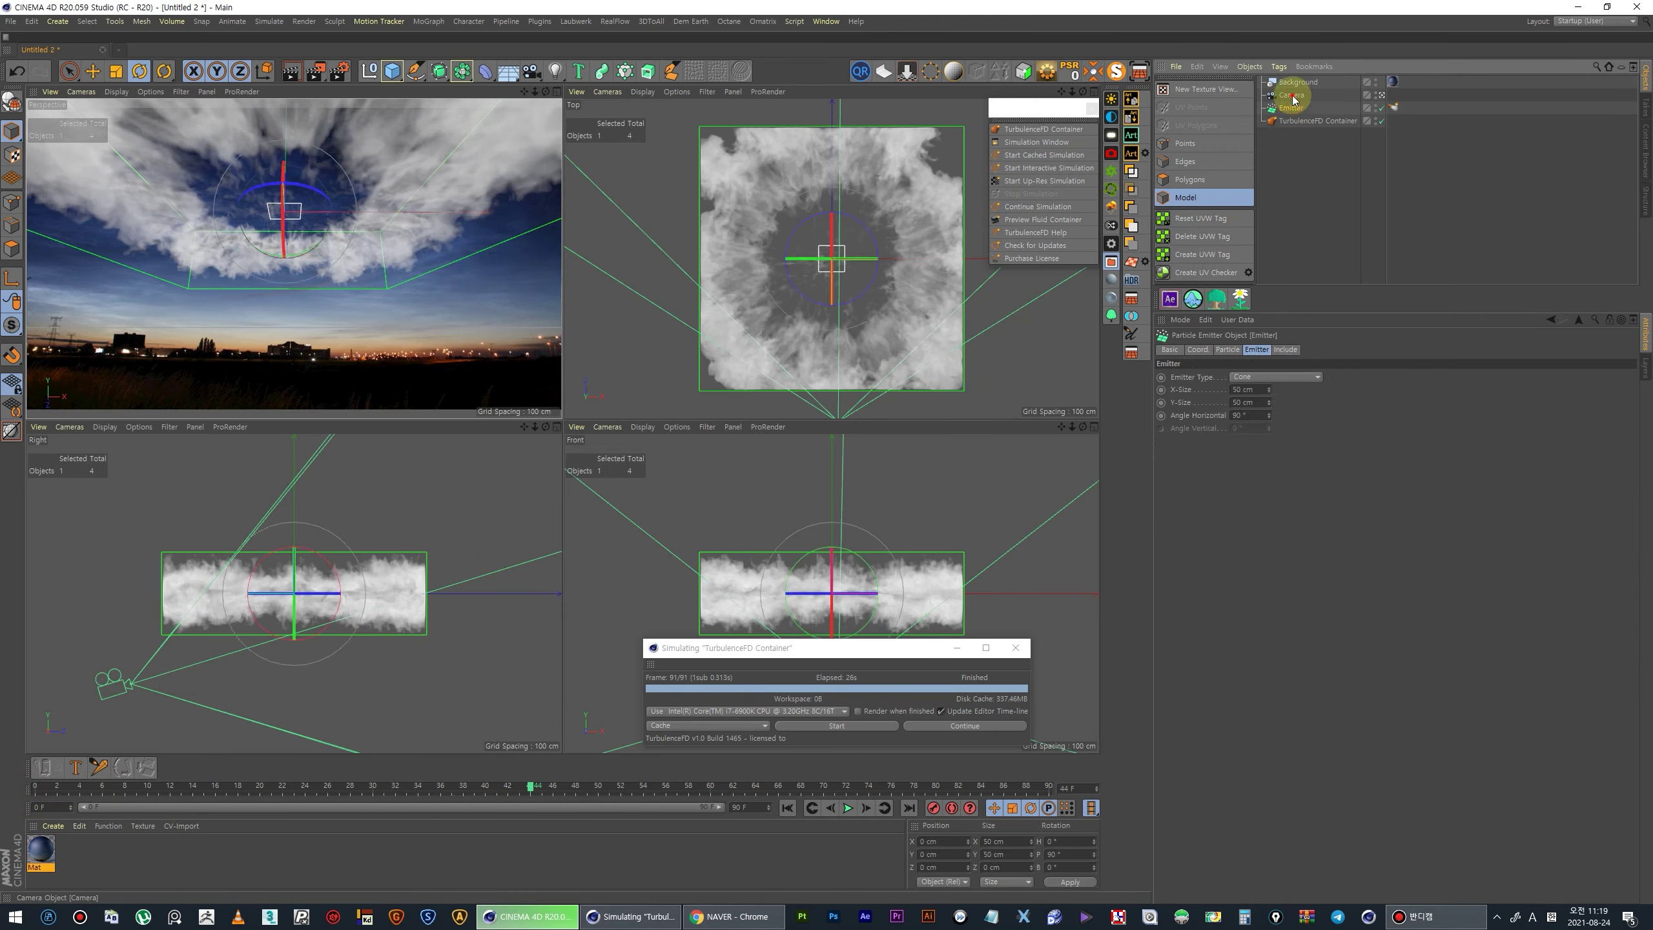
- Reframe the camera over the sky, play the simulation, and park at frame 34
mouse_move(284, 221)
left_mouse_down()
mouse_move(279, 236)
mouse_move(295, 203)
left_mouse_up()
left_click(96, 577)
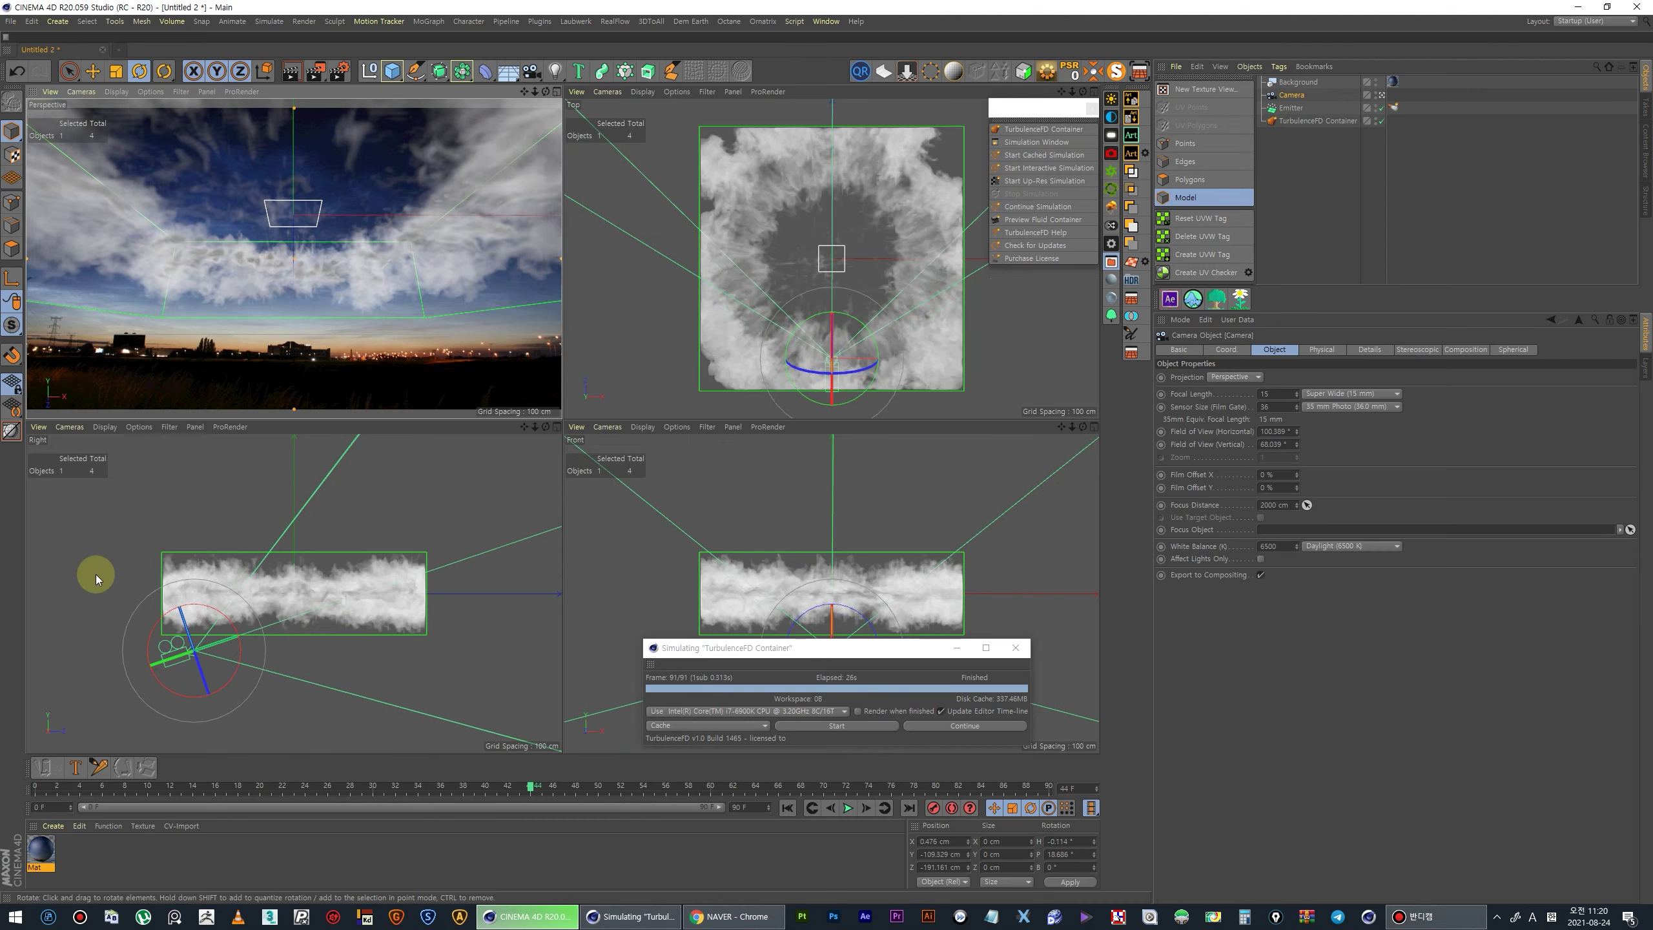
mouse_move(44, 783)
left_mouse_down()
mouse_move(590, 782)
mouse_move(46, 783)
left_mouse_up()
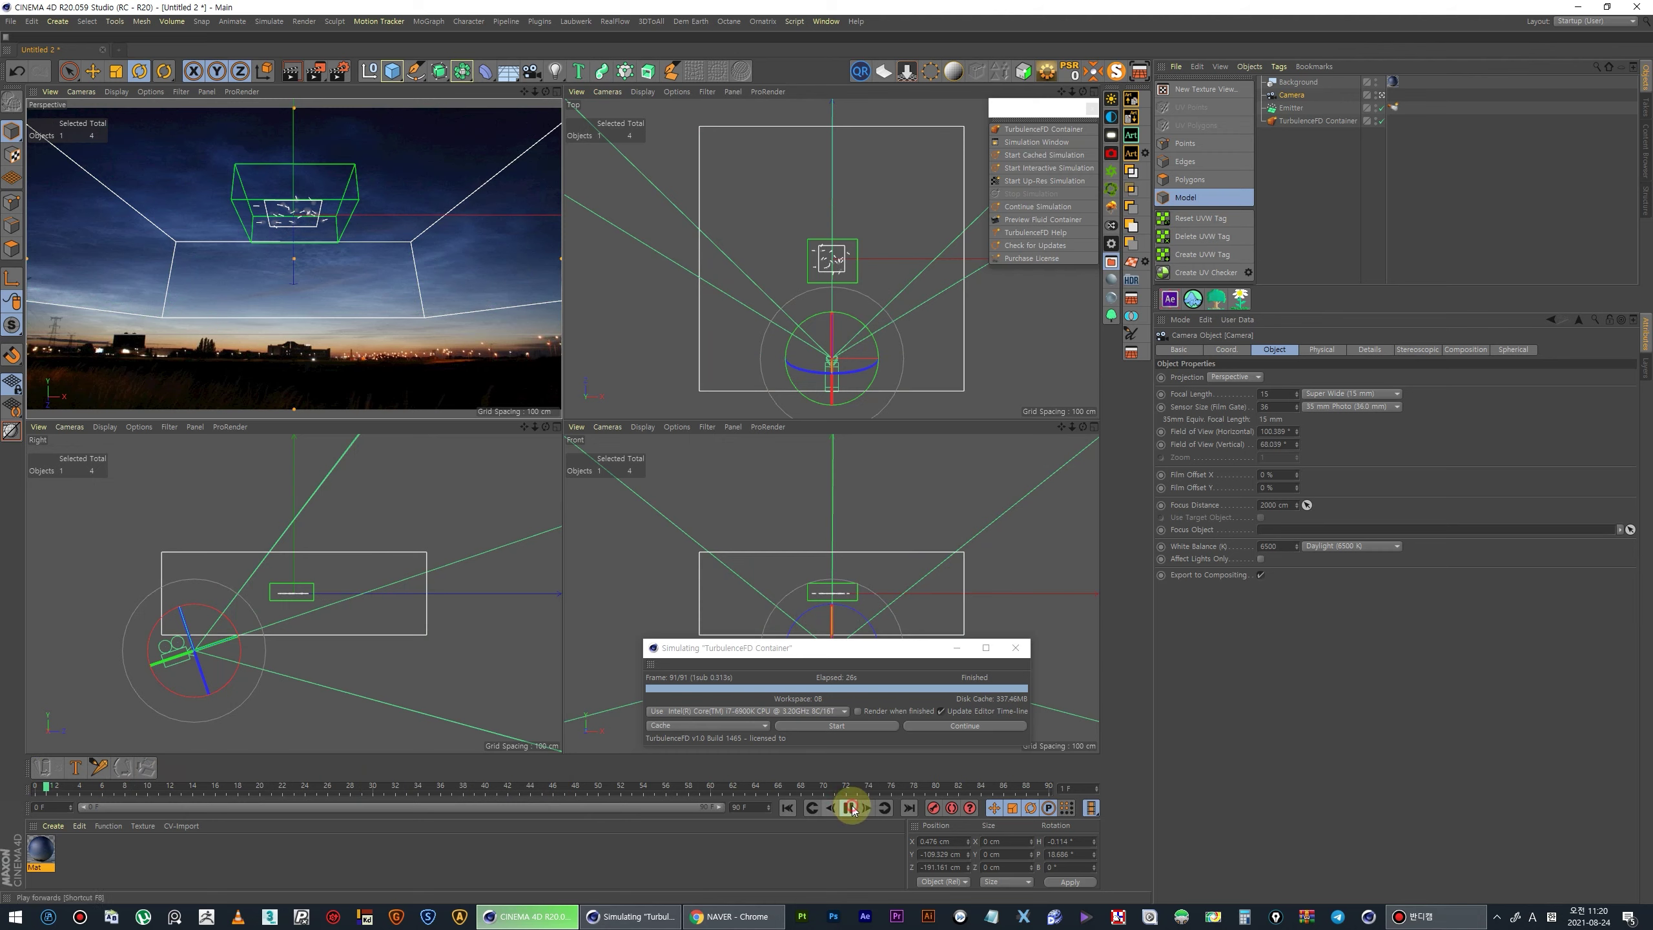
left_click(852, 807)
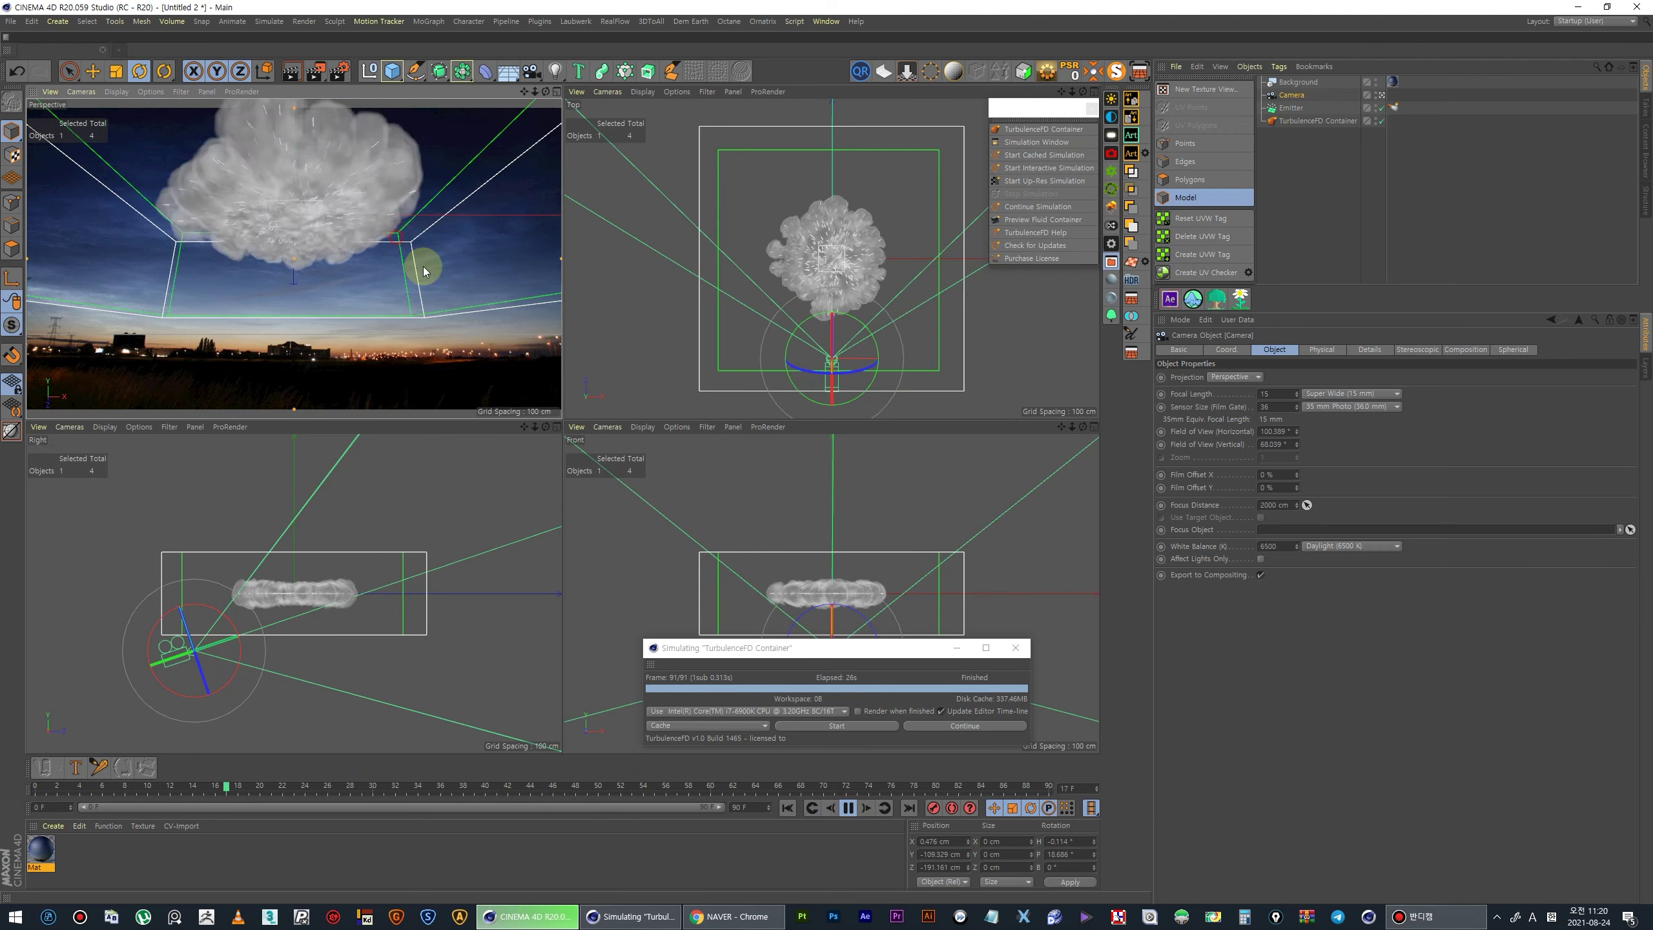
left_click(814, 808)
left_click(847, 808)
mouse_move(152, 789)
left_mouse_down()
mouse_move(473, 786)
mouse_move(378, 809)
mouse_move(418, 789)
left_mouse_up()
left_click_drag(914, 648, 1420, 628)
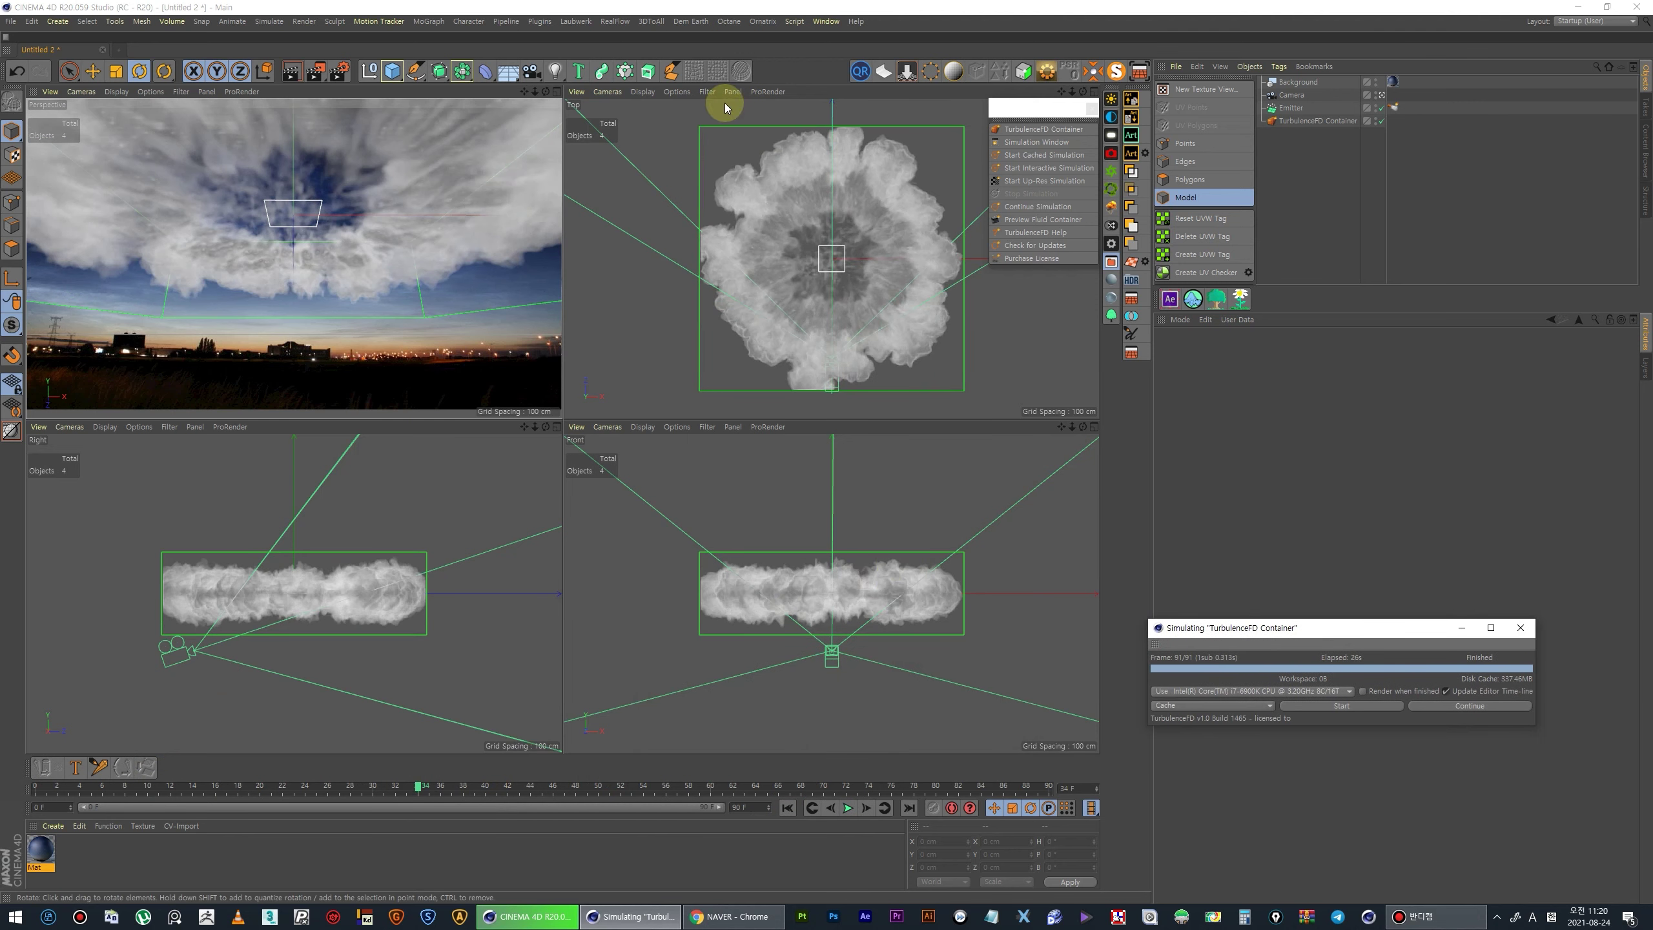
left_click(552, 70)
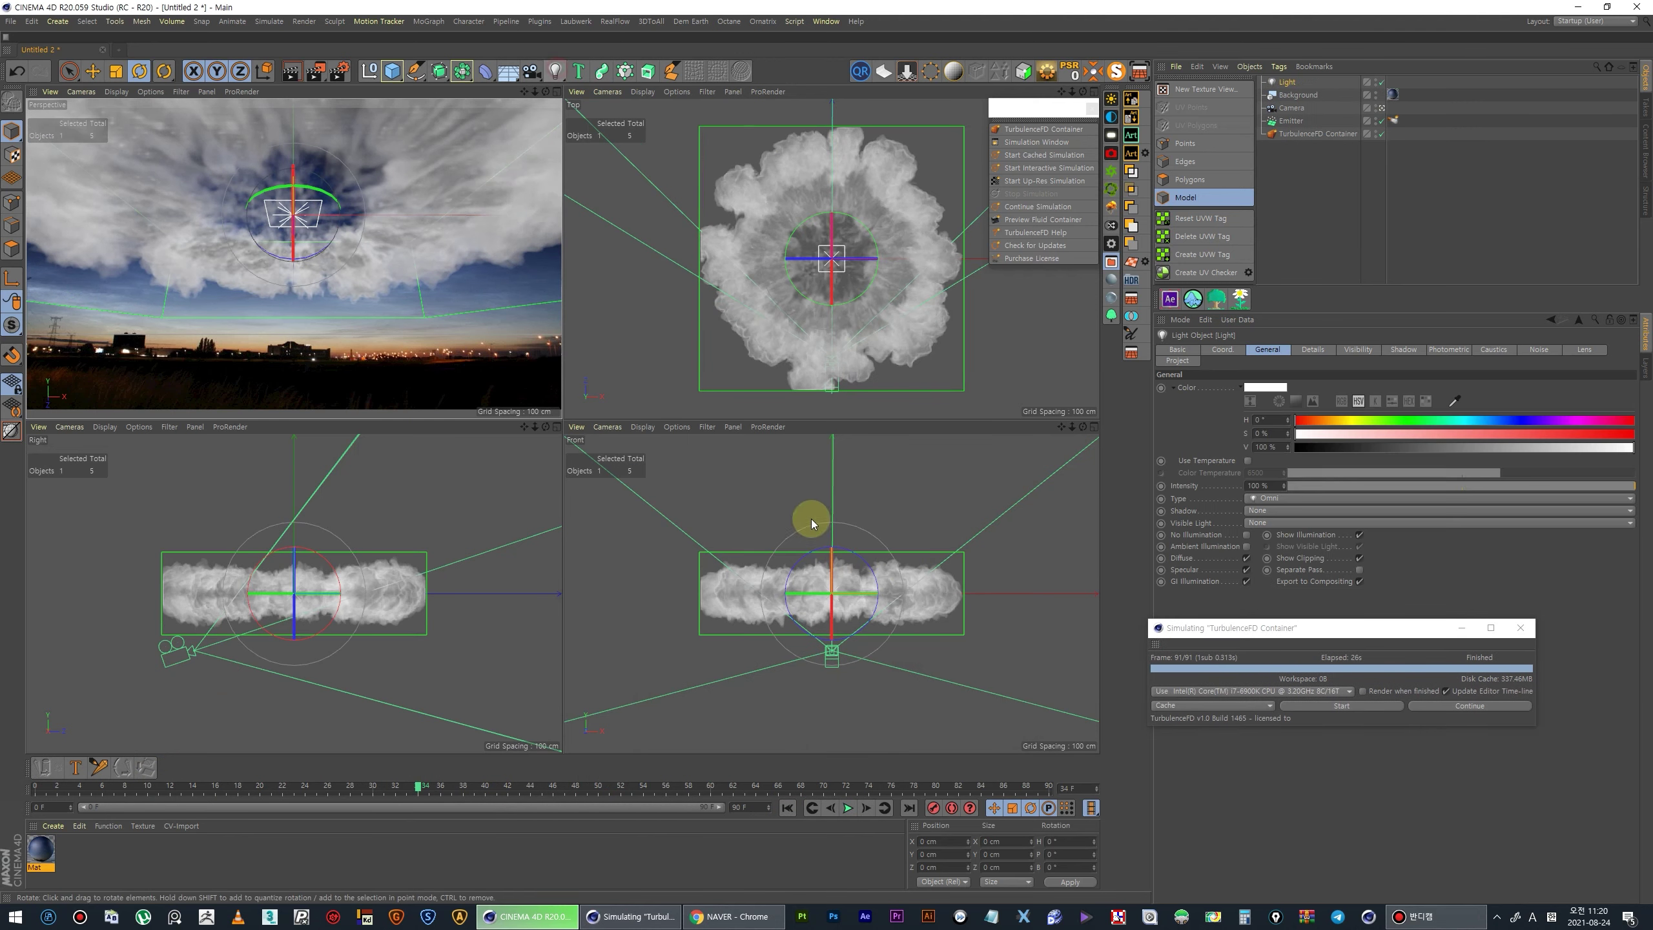
- Raise the light above-left of the cloud with 50% intensity and hard raytraced shadows
left_click(94, 71)
left_click_drag(880, 547, 780, 458)
left_click(1289, 82)
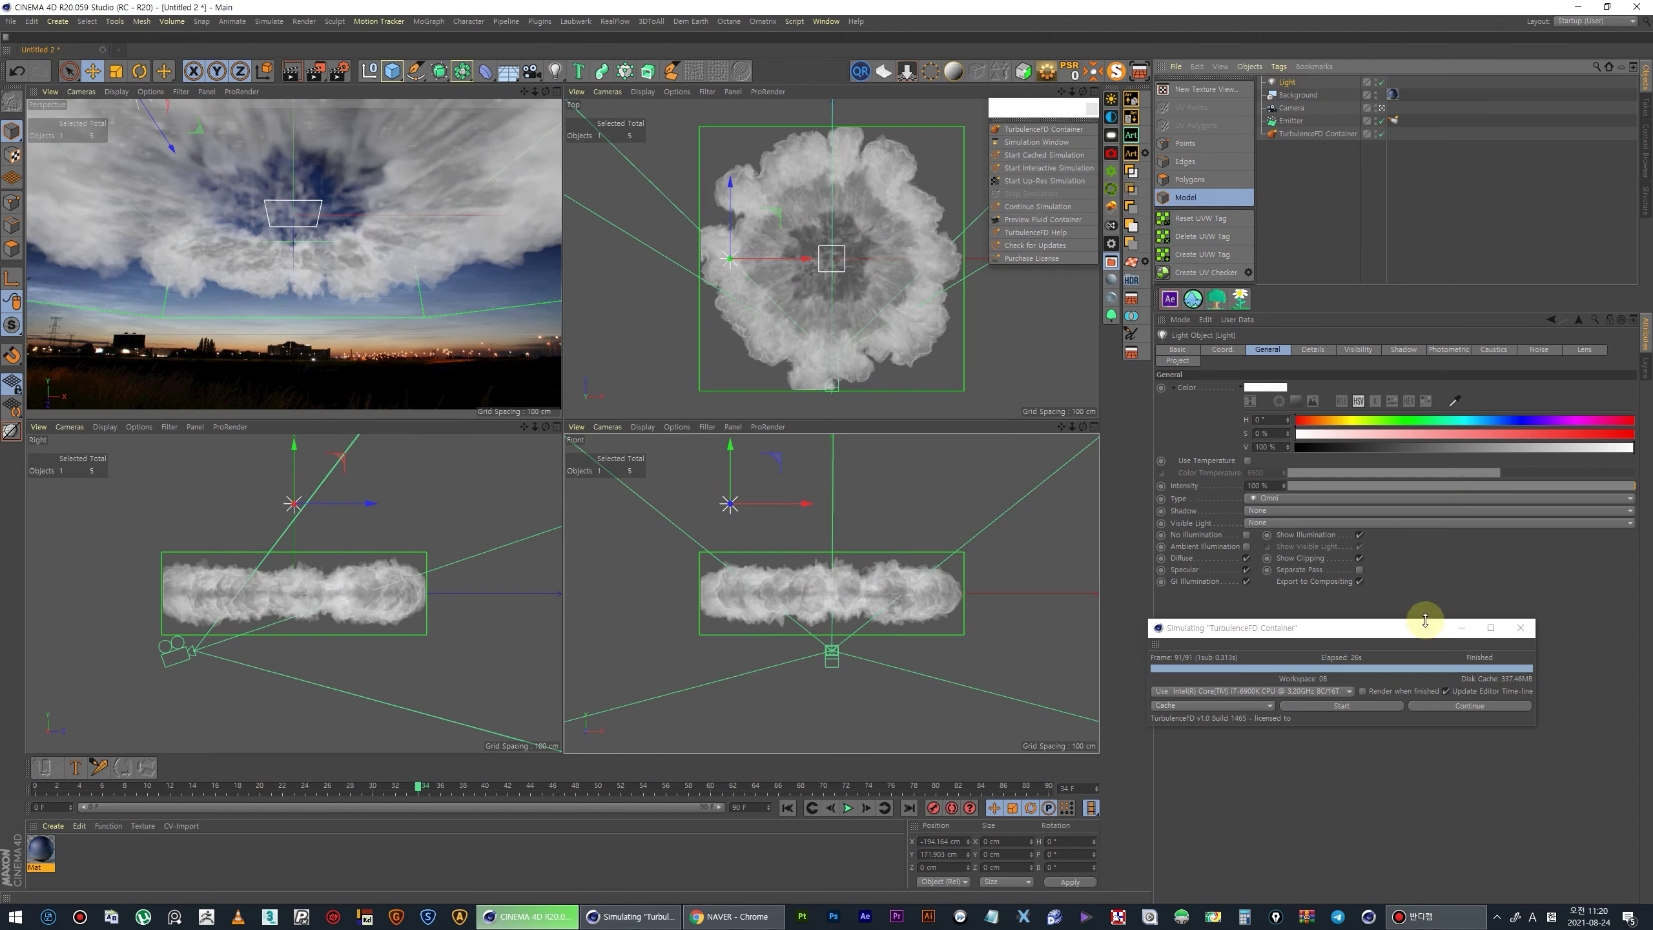
left_click_drag(1420, 627, 1443, 782)
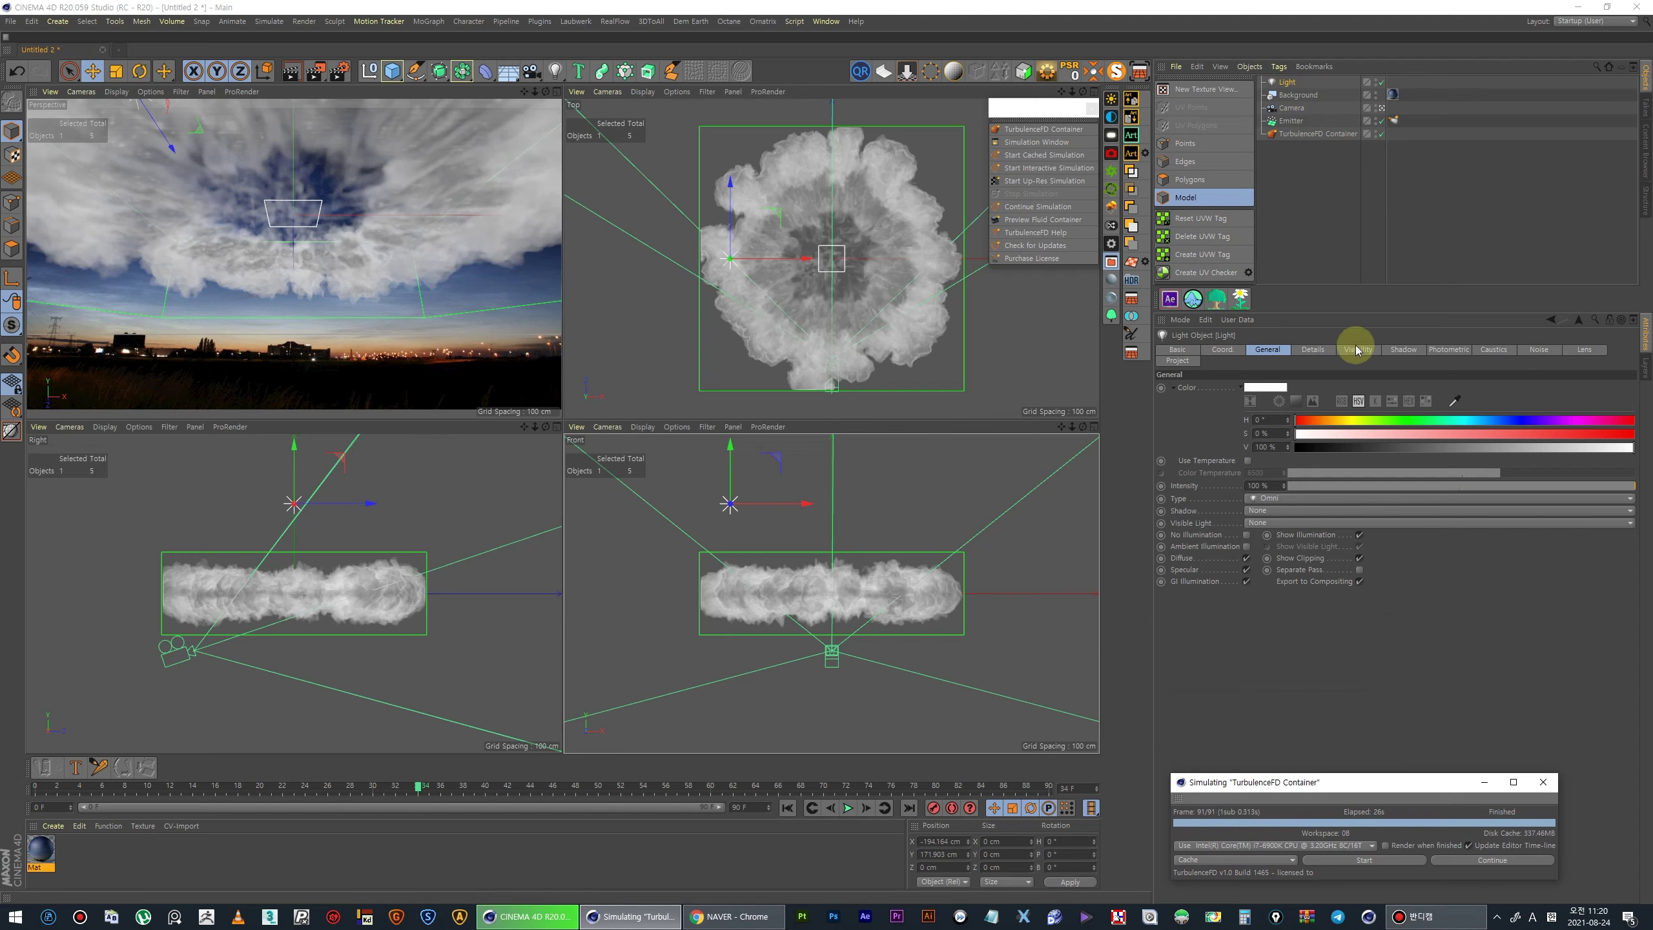
left_click(1400, 85)
left_click(1273, 486)
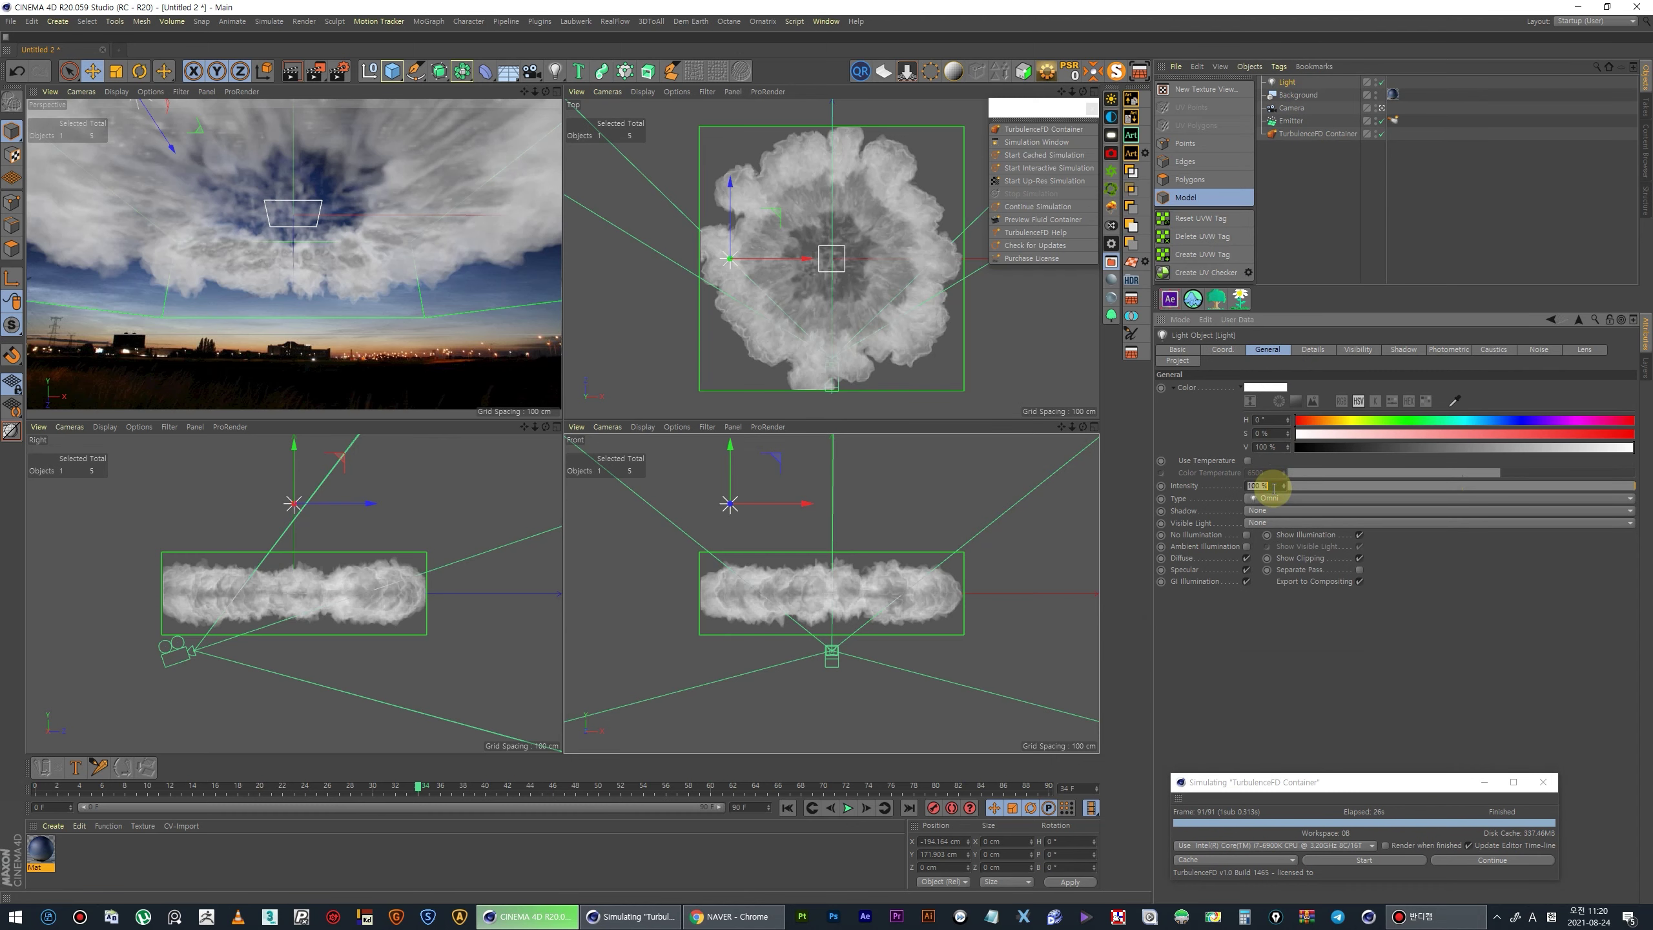
type("50")
left_click(1270, 513)
left_click(1273, 546)
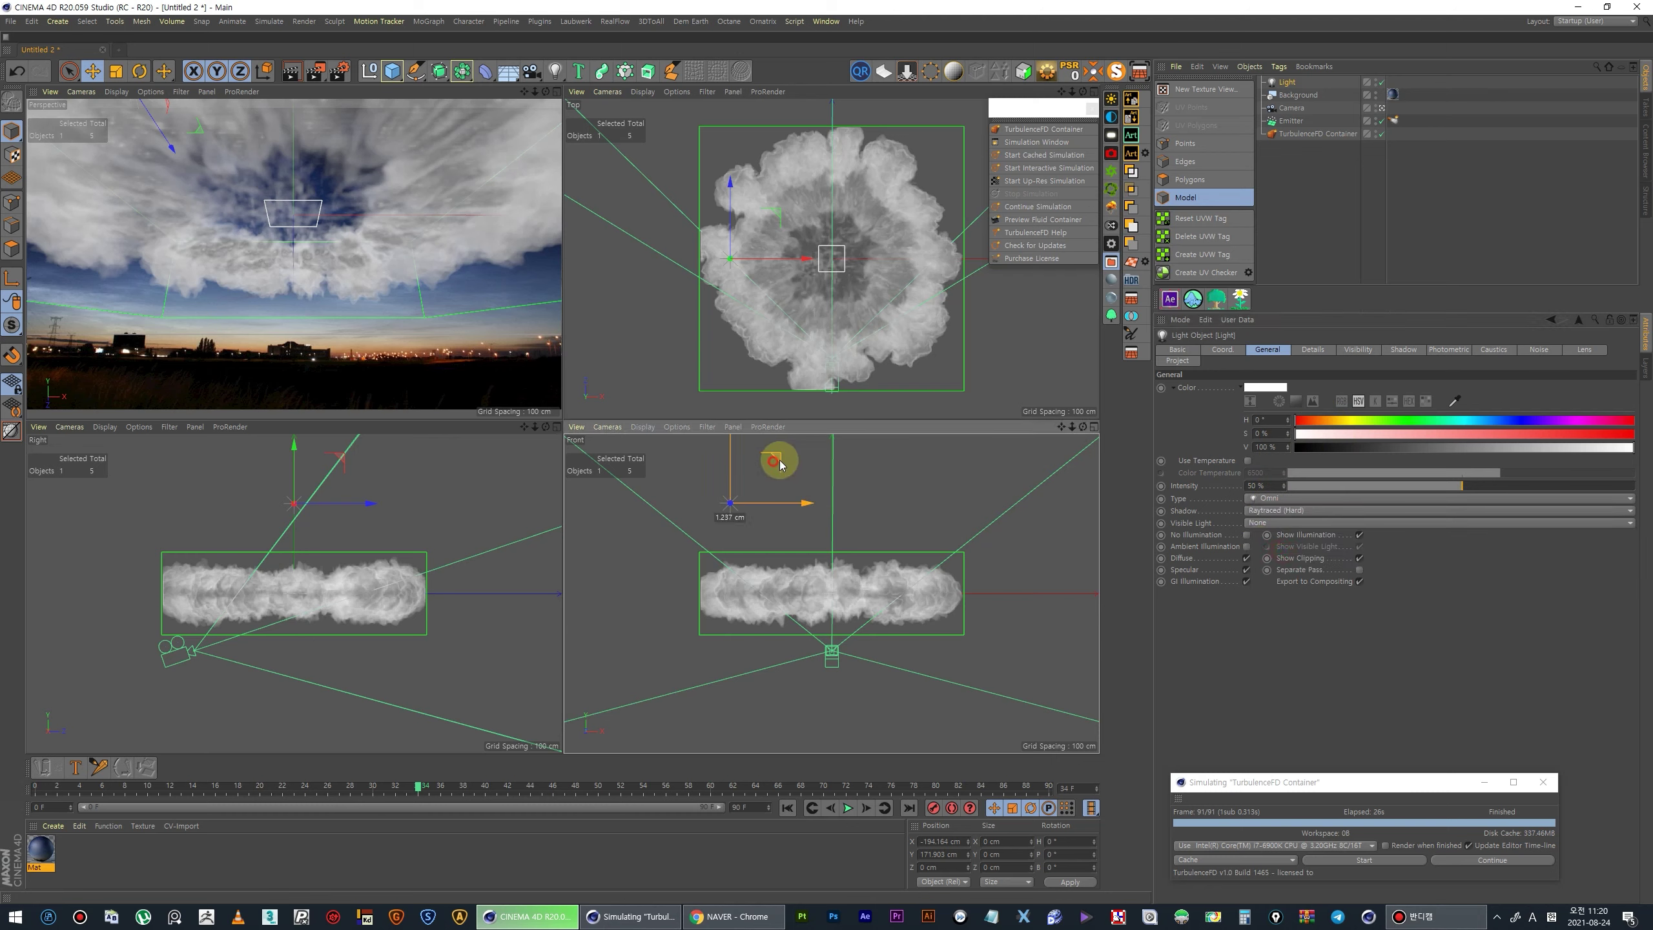
- Copy the light below-right of the cloud, adjust its intensity, and render a preview
left_click_drag(788, 495, 959, 620, "ctrl")
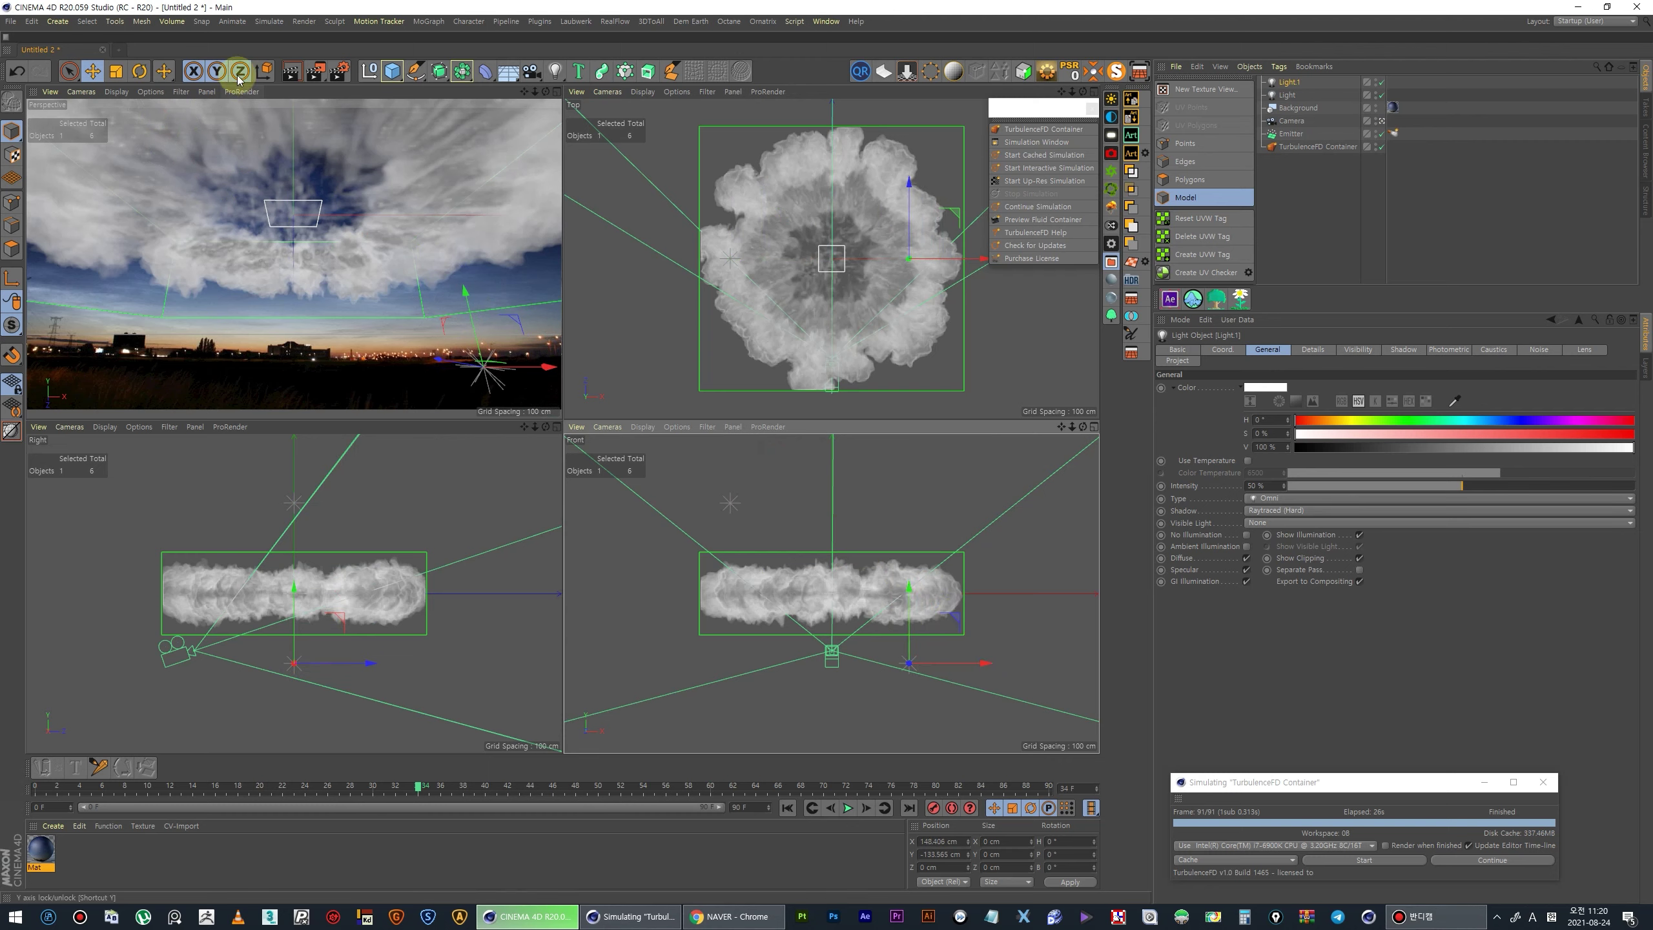
key("ctrl+r")
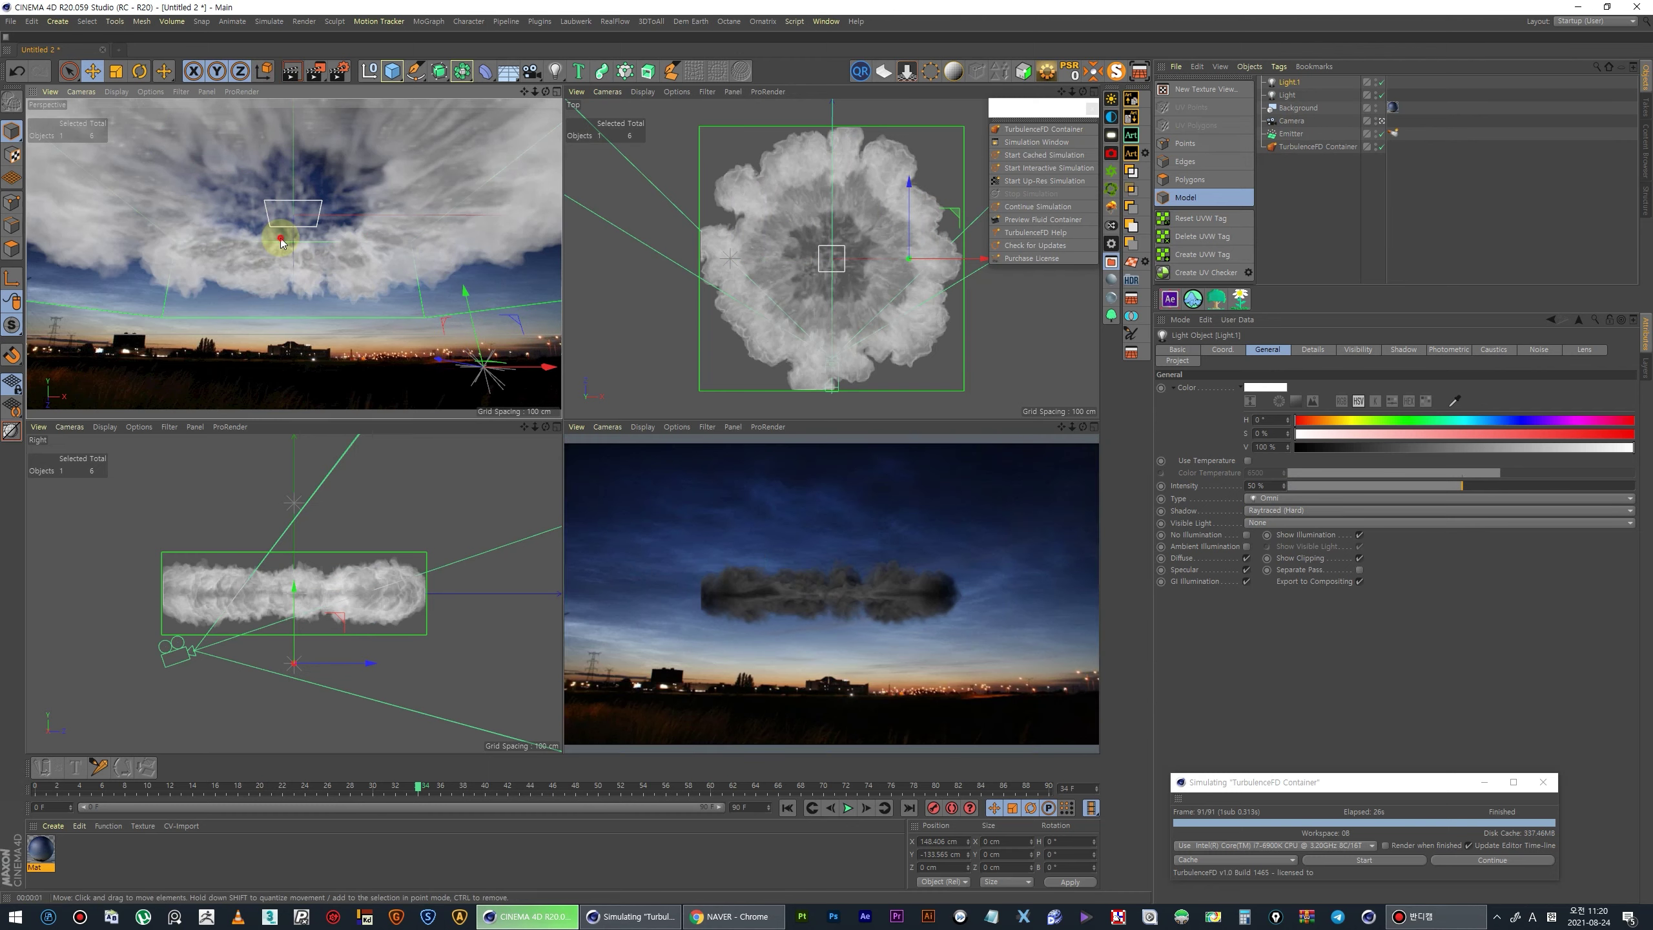
left_click(279, 163)
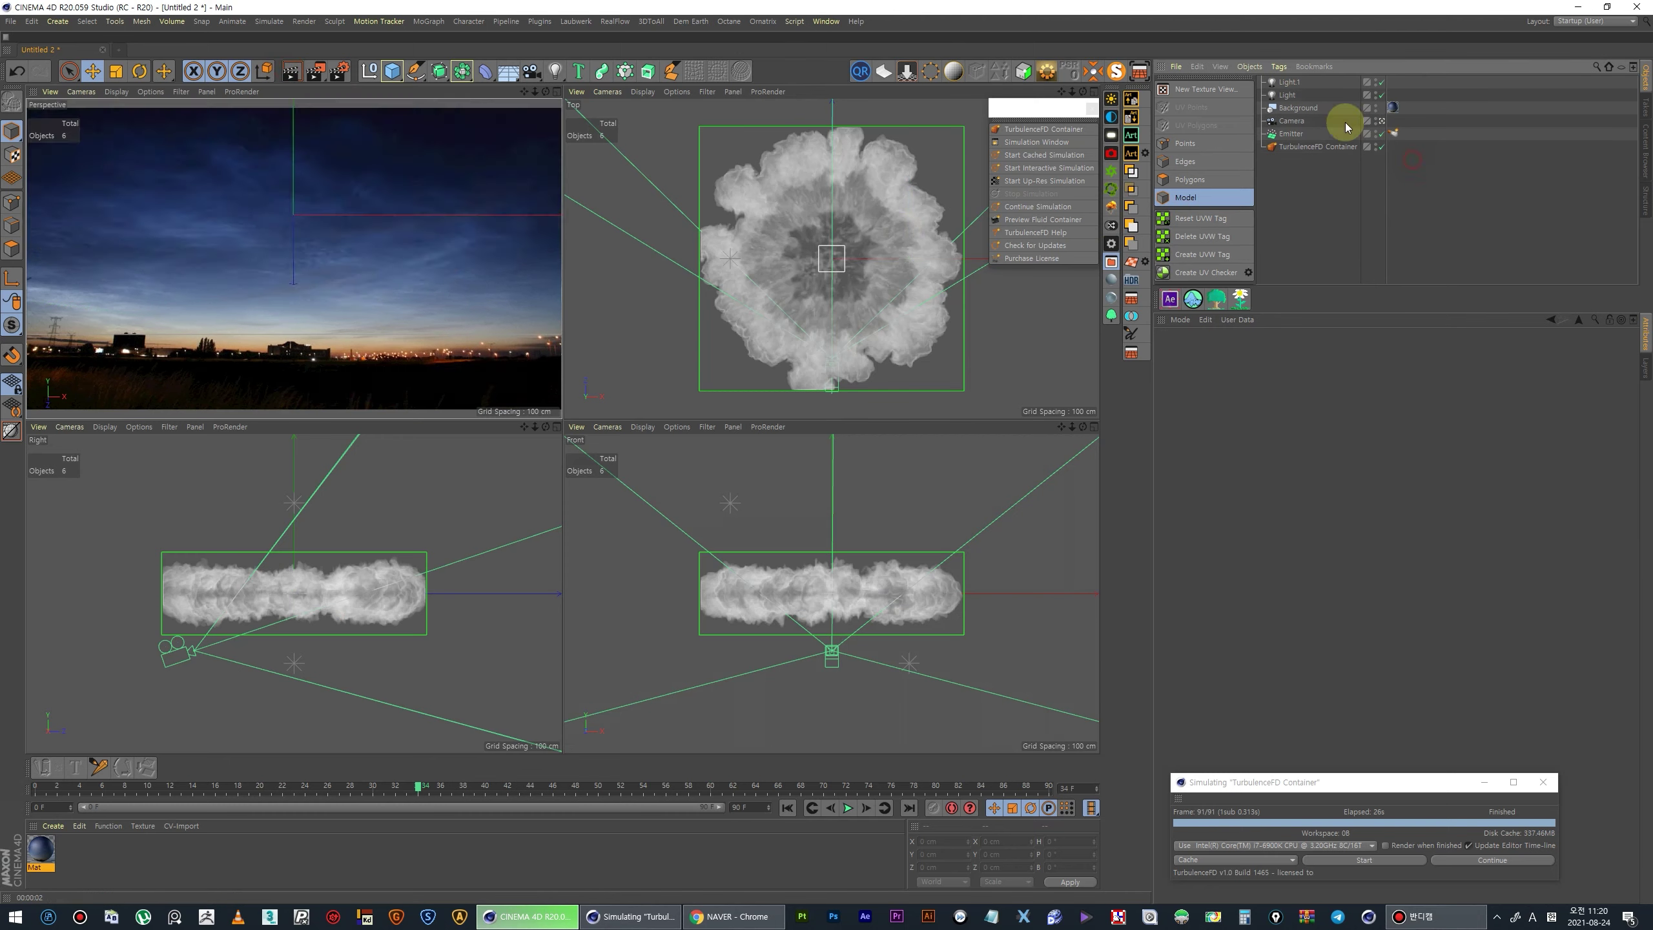
left_click(1287, 81)
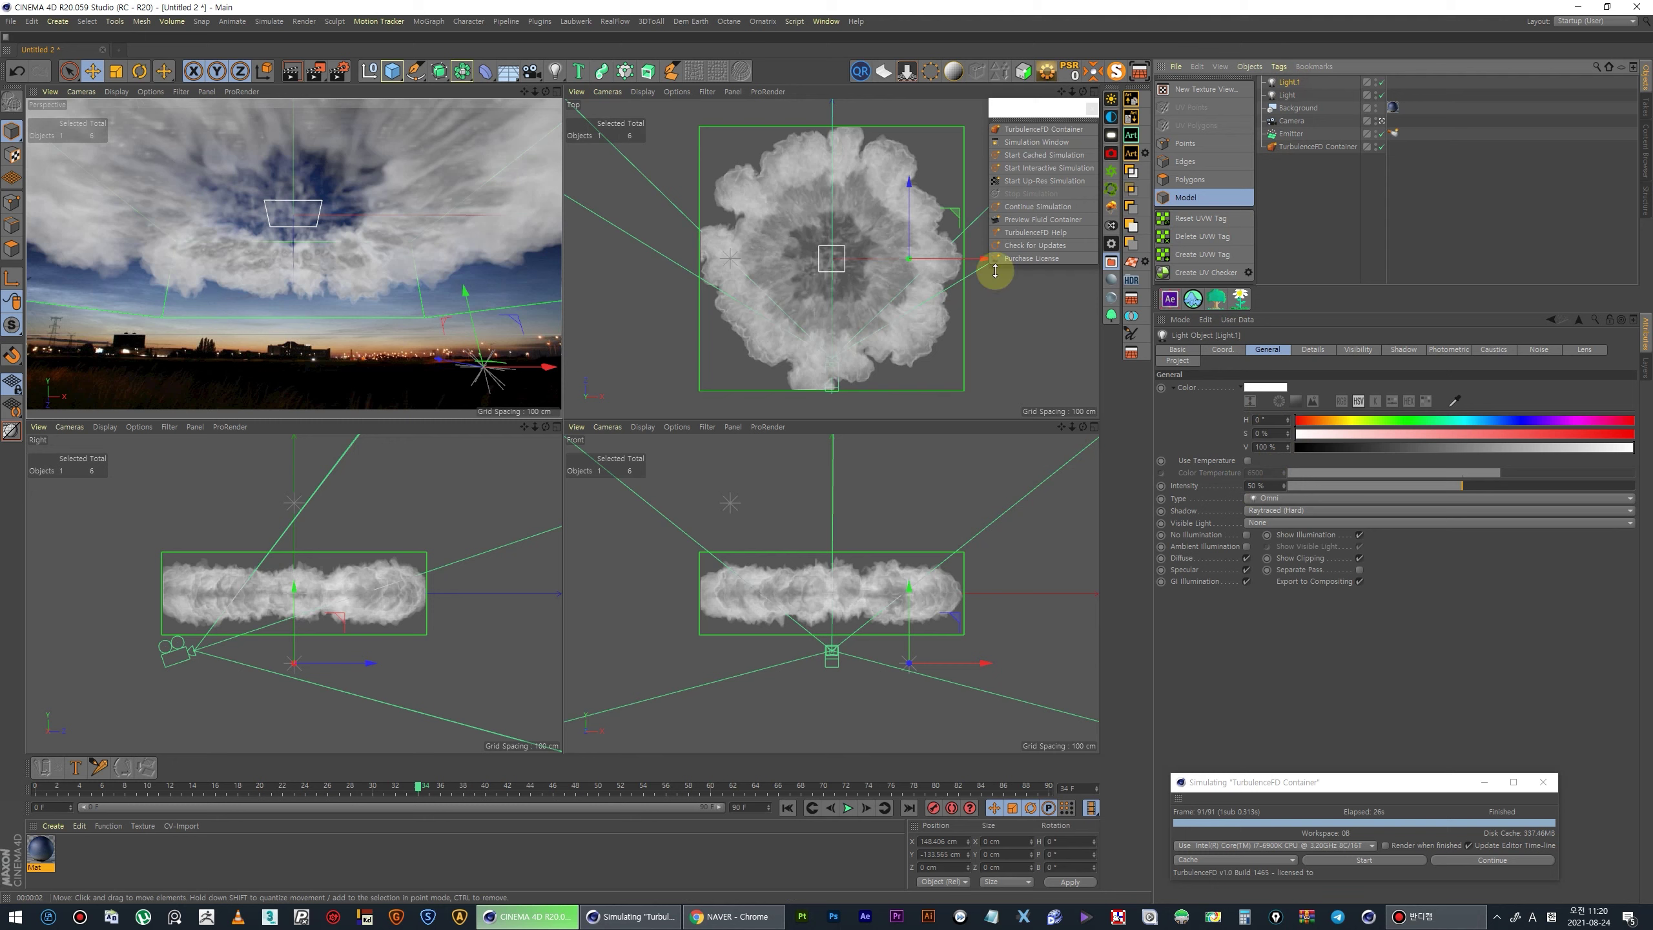
left_click(1168, 482)
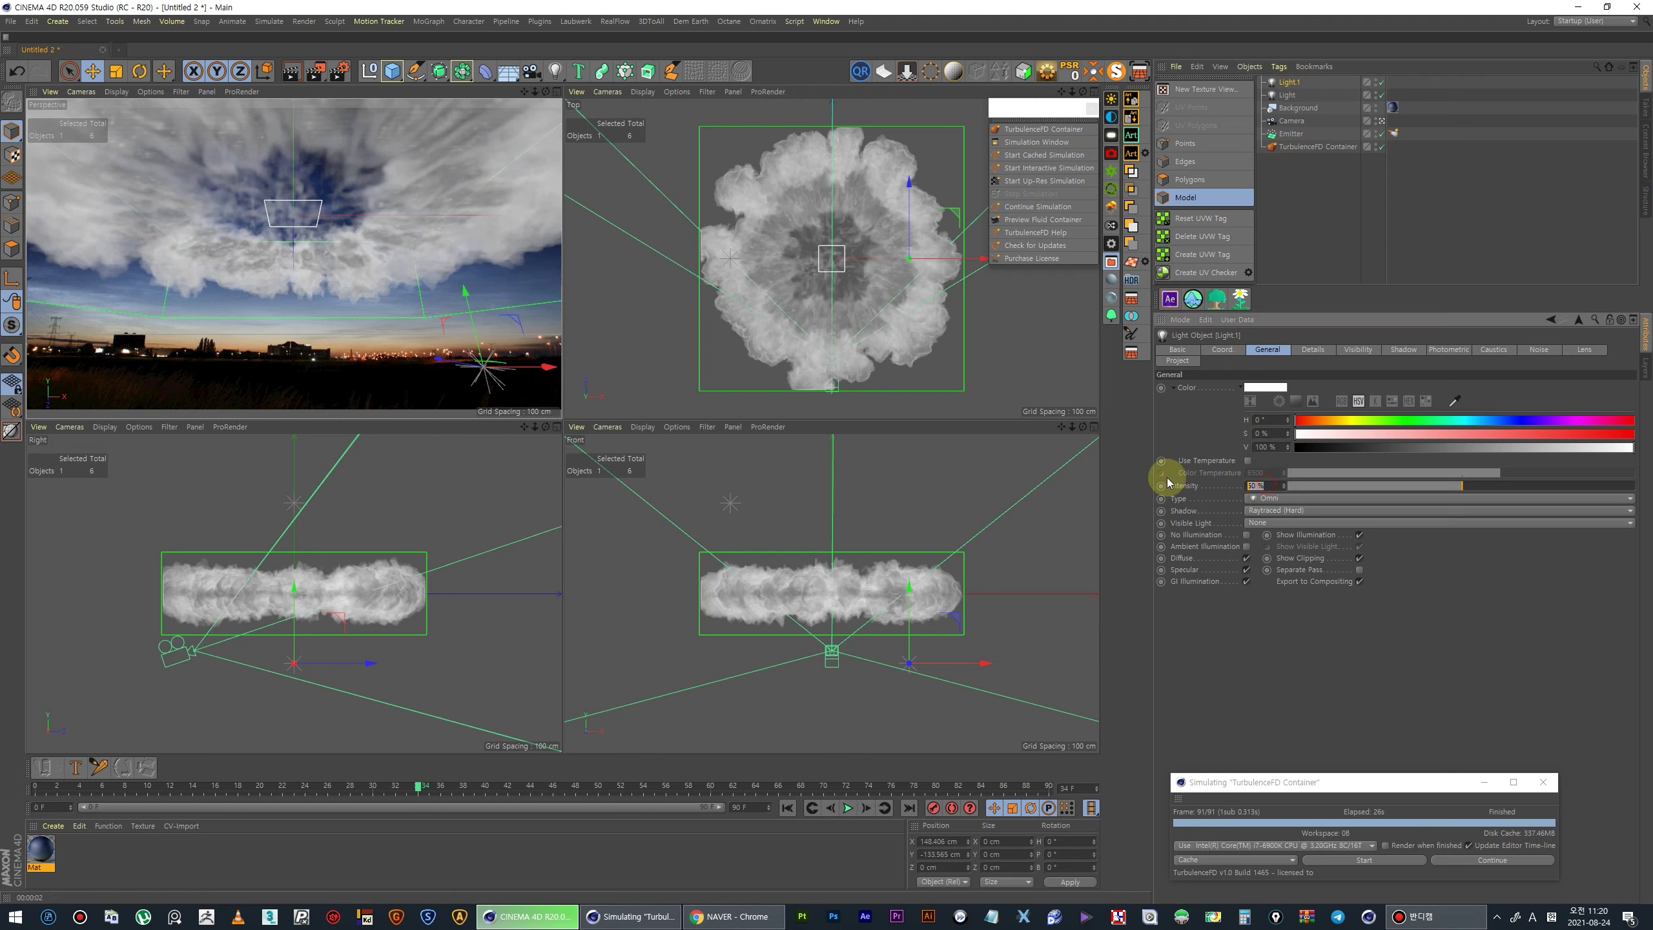
type("100")
left_click(311, 215)
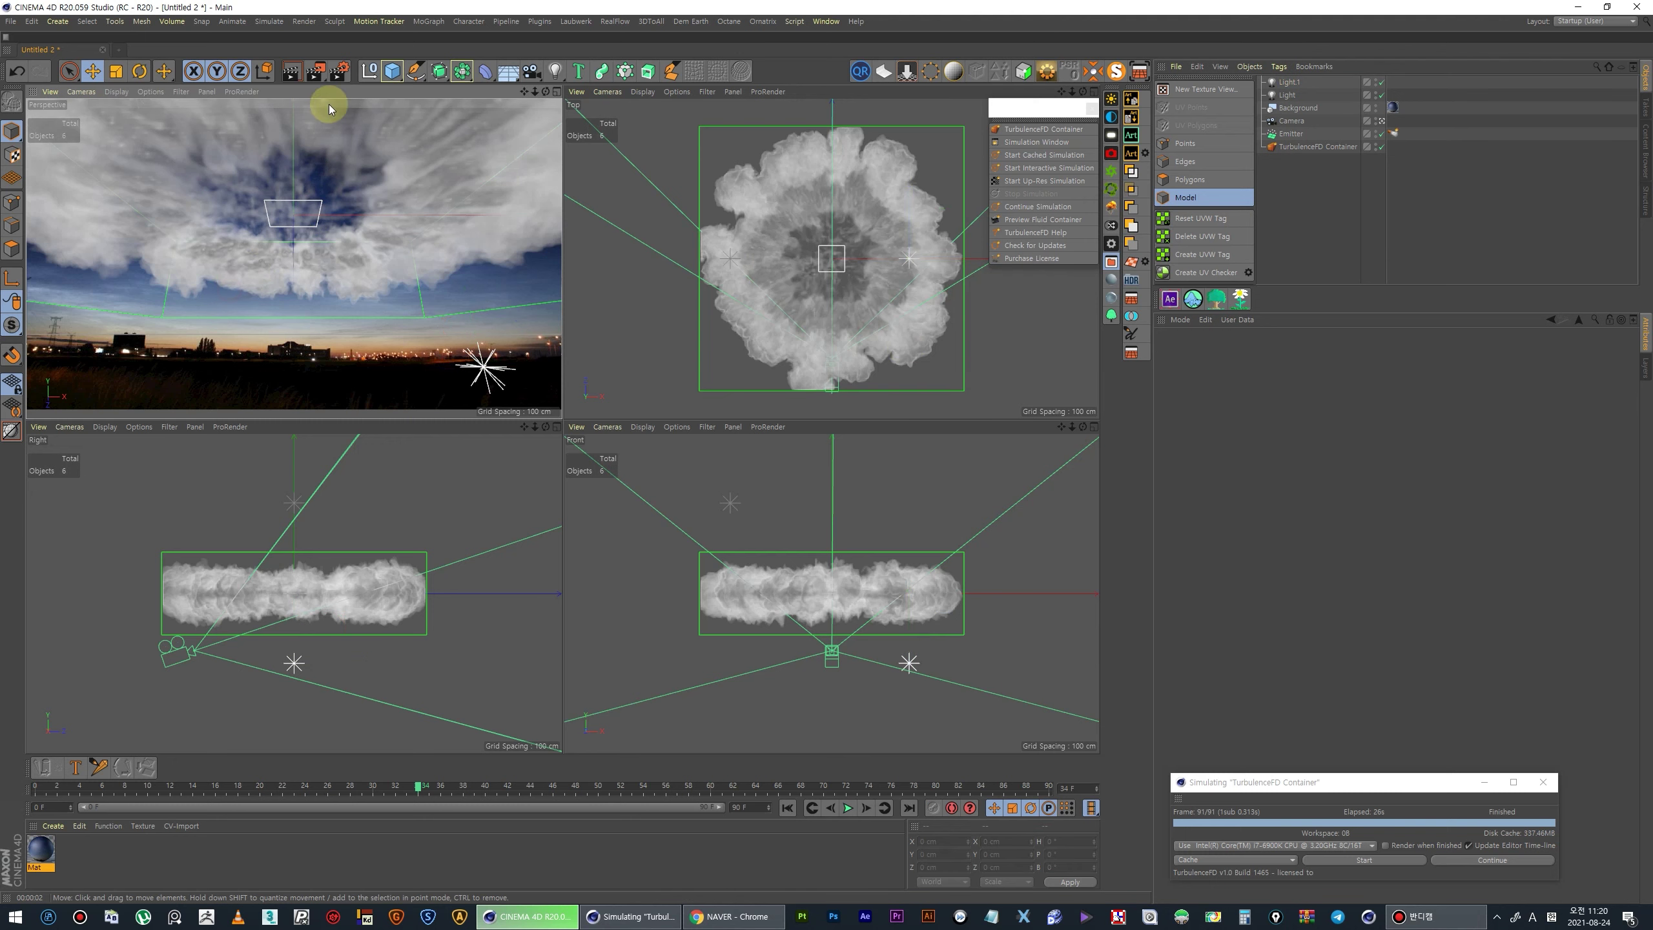
left_click(291, 70)
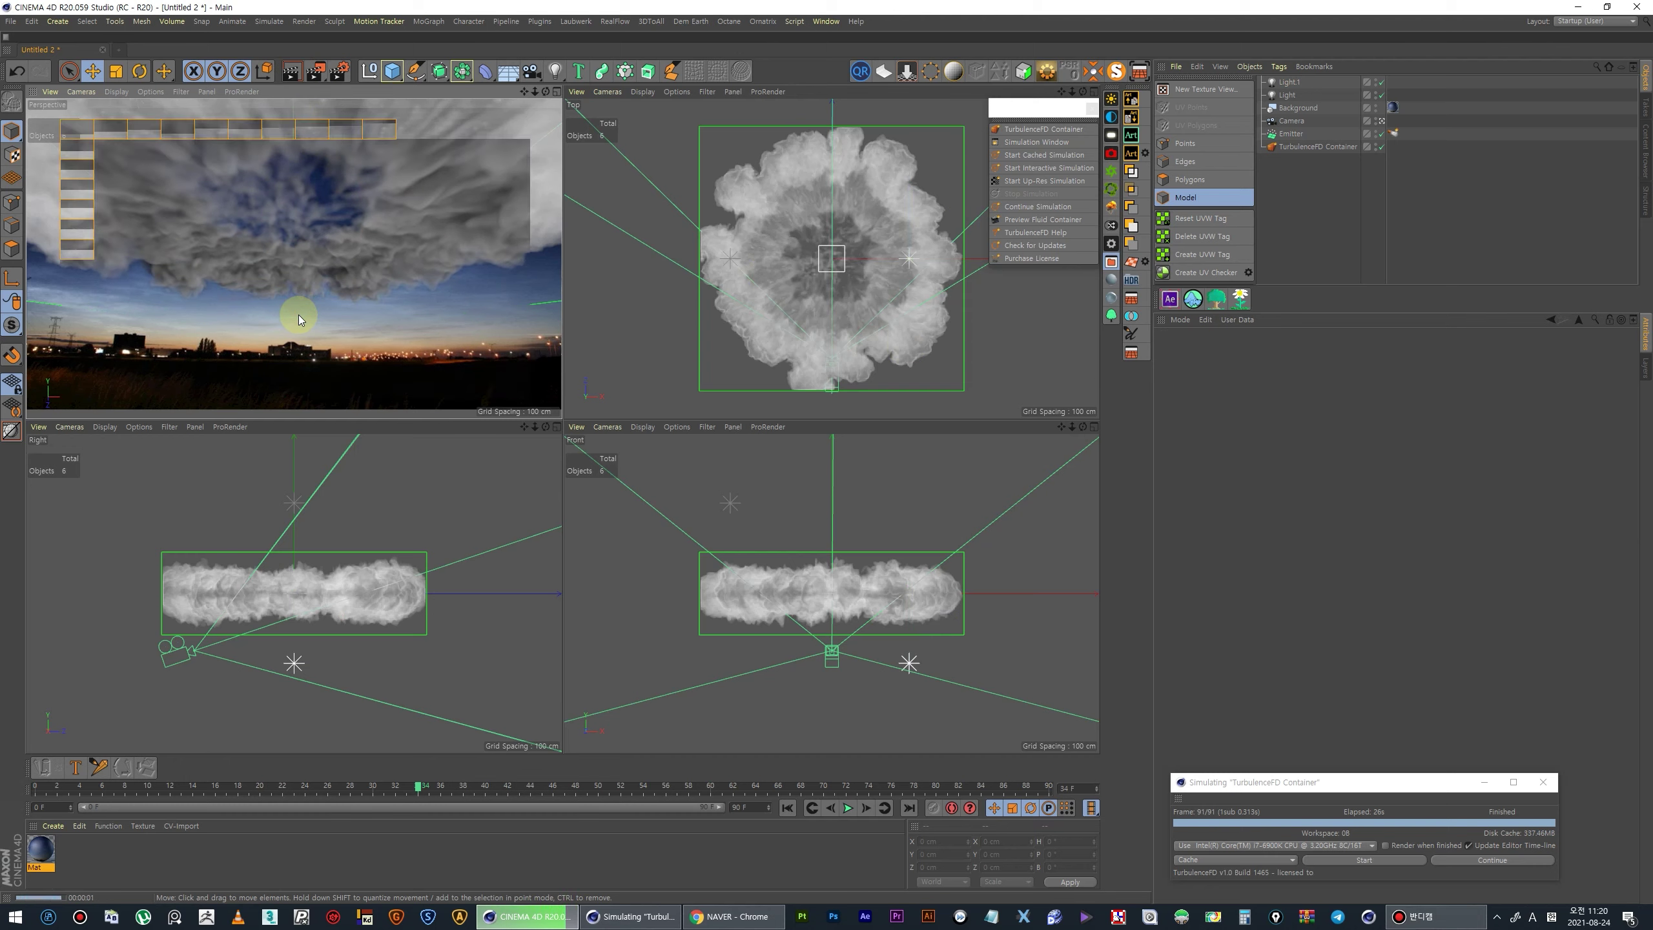
- Add a third light copy beneath the cloud on the left and render the three-light view
left_click(911, 659)
mouse_move(952, 620)
left_mouse_down()
mouse_move(943, 602)
mouse_move(784, 628)
left_mouse_up()
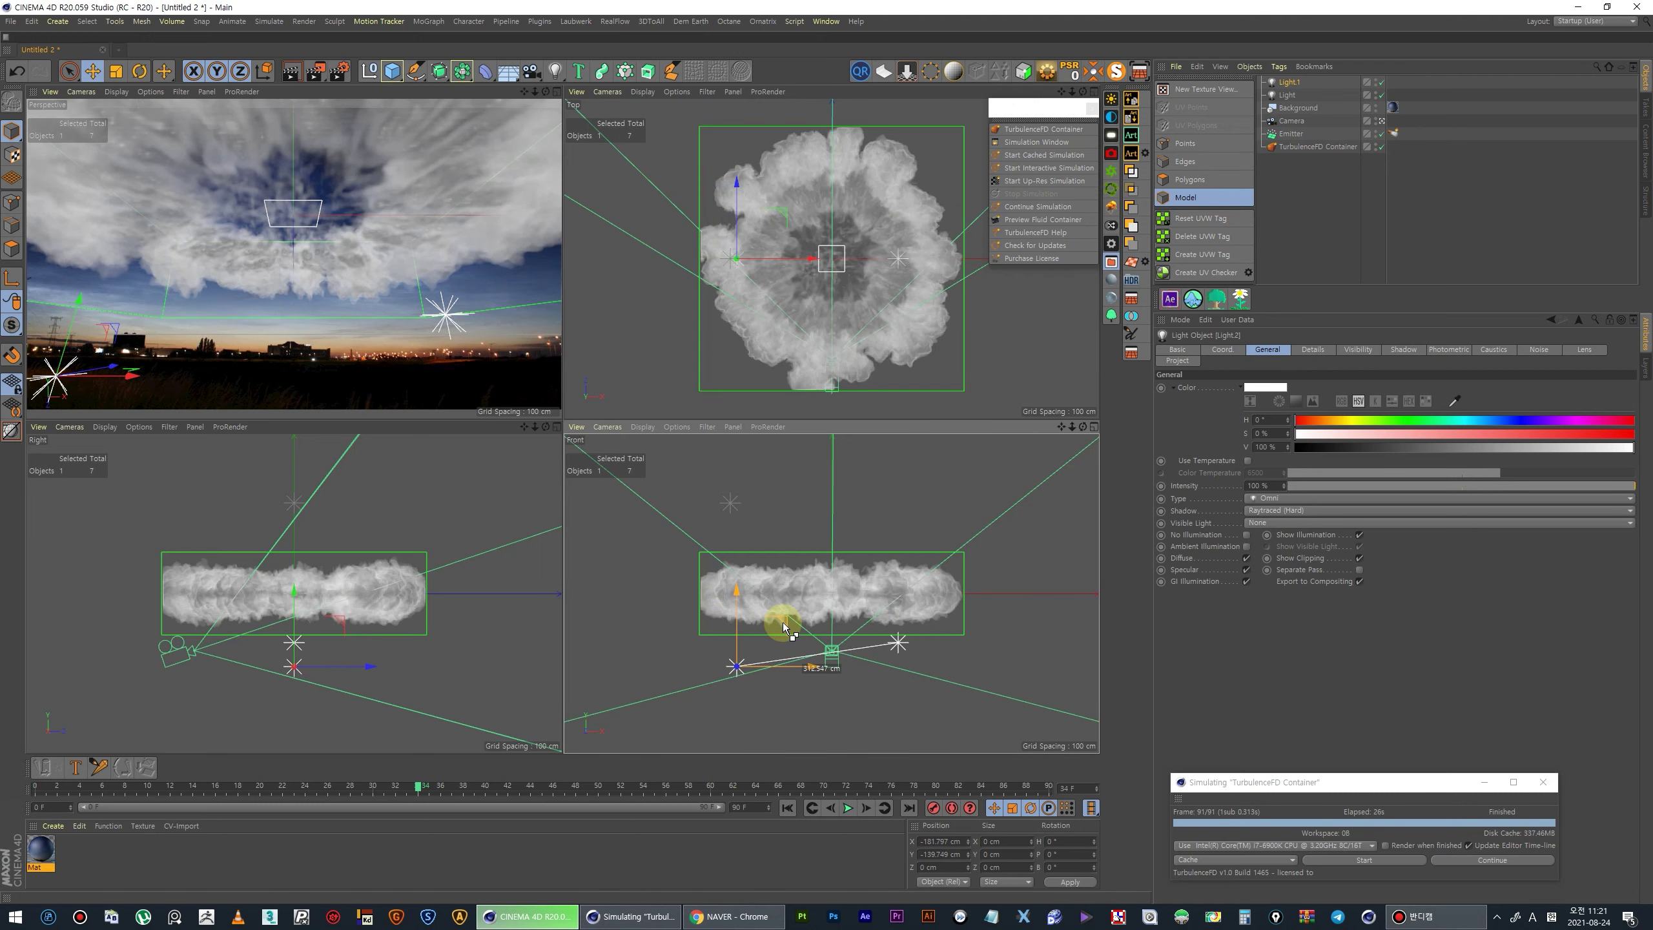
left_click_drag(784, 629, 784, 626, "ctrl")
left_click_drag(326, 660, 298, 644)
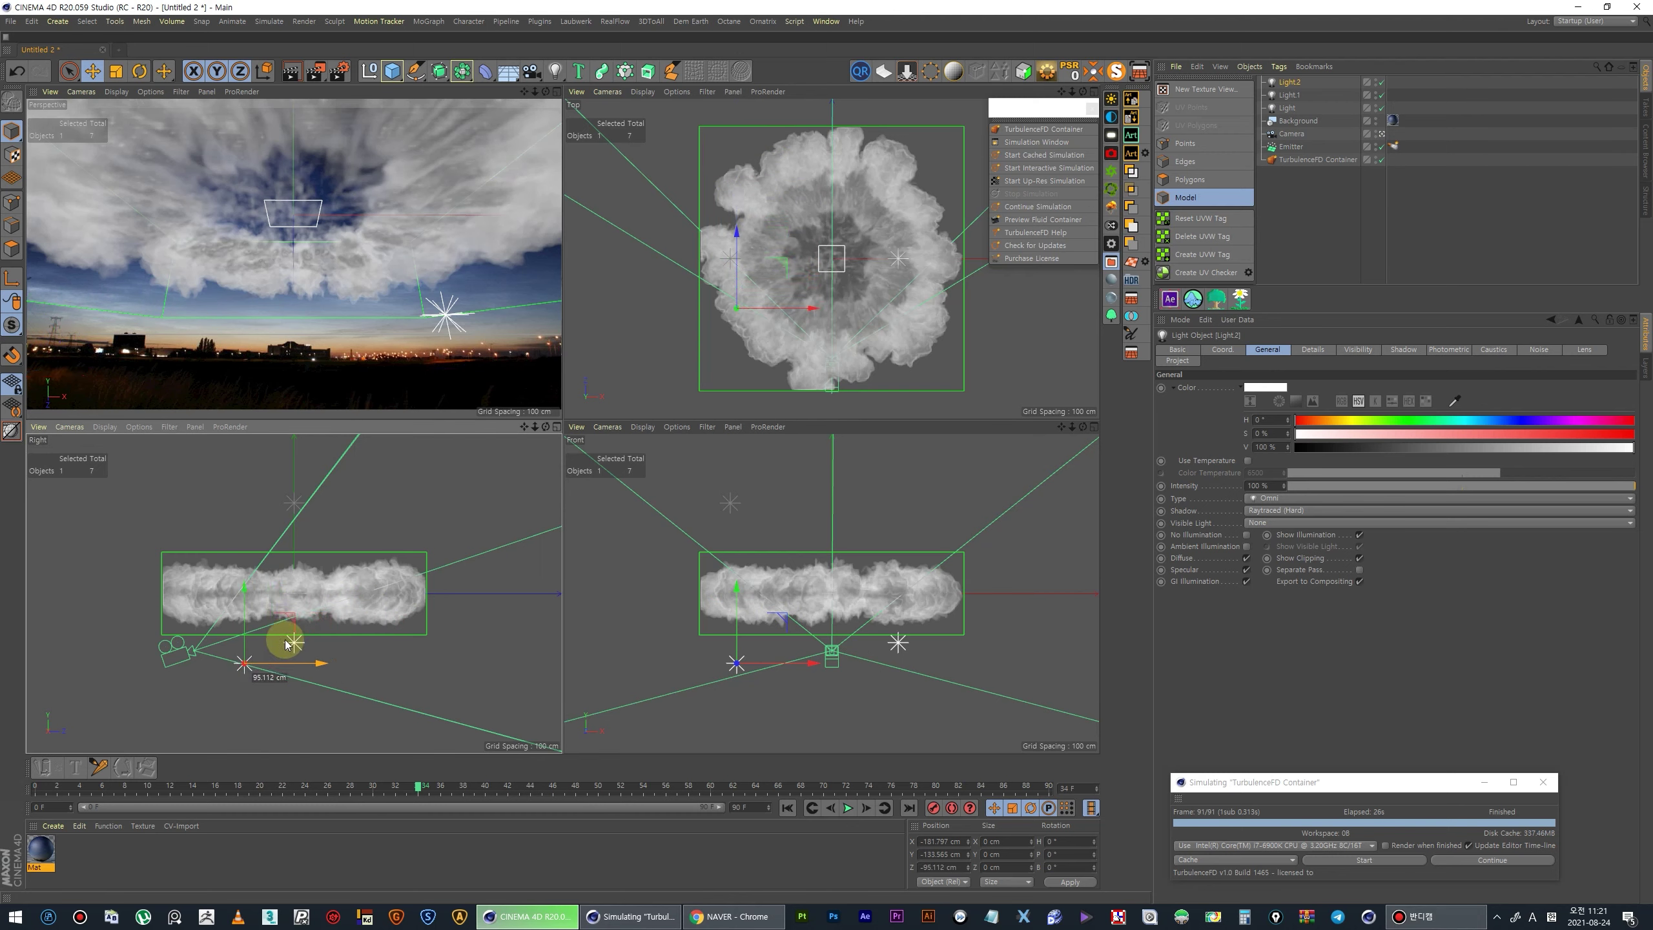
left_click(297, 121)
left_click(300, 75)
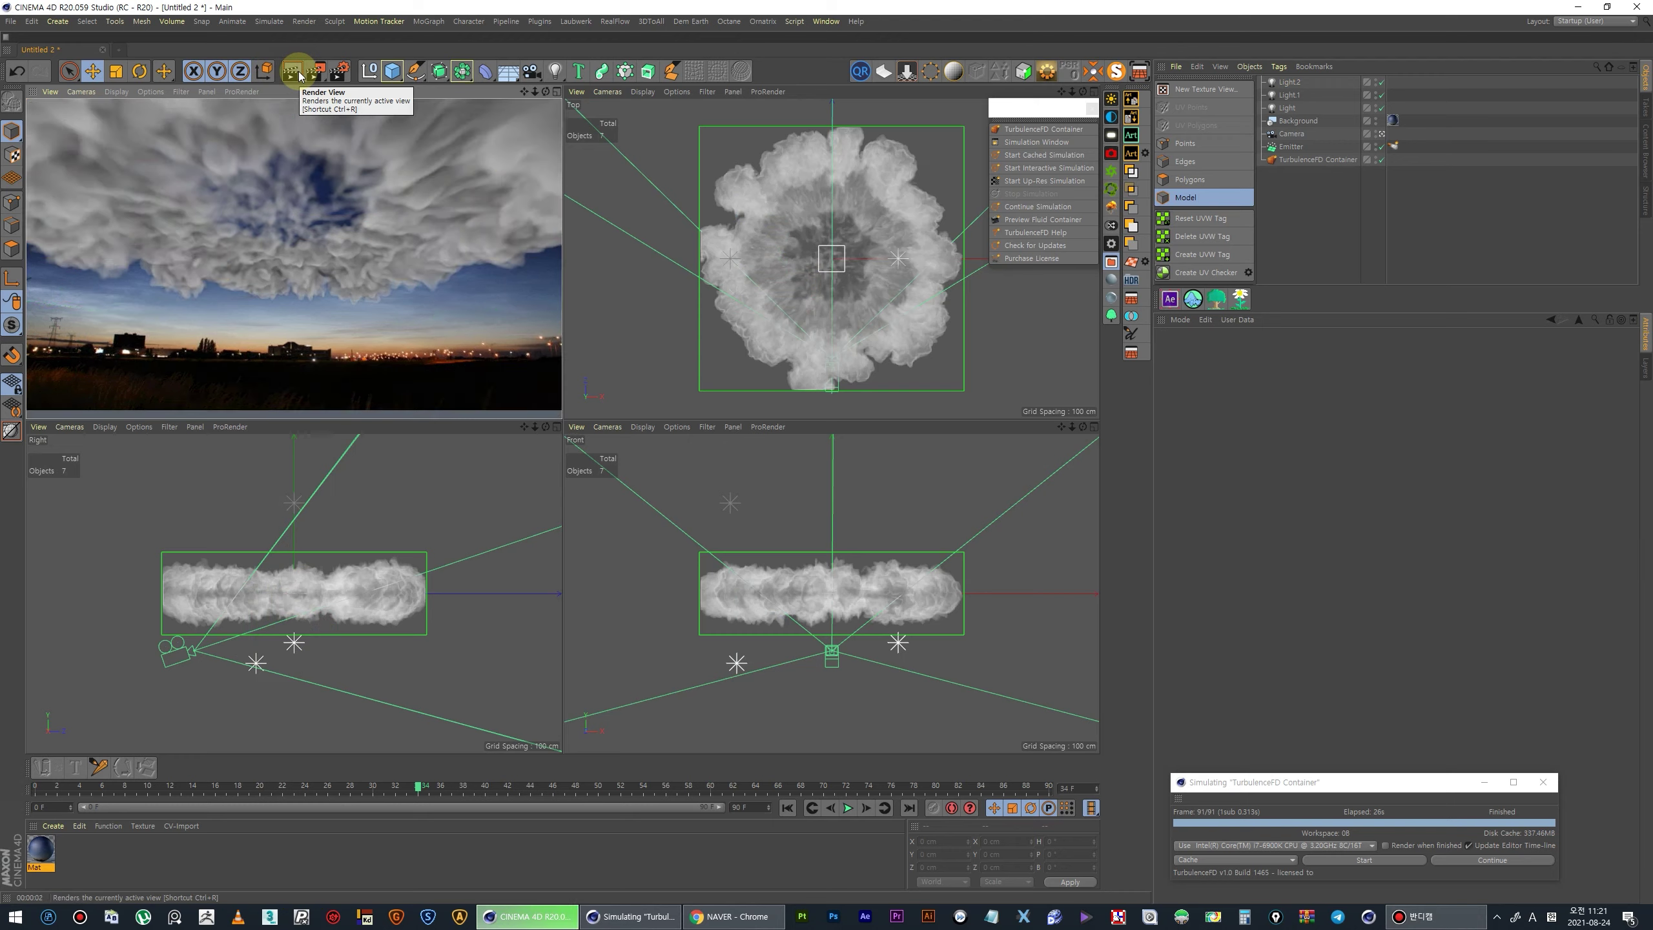
- Play the current simulation and scrub between frames 42 and 30
left_click_drag(65, 786, 507, 786)
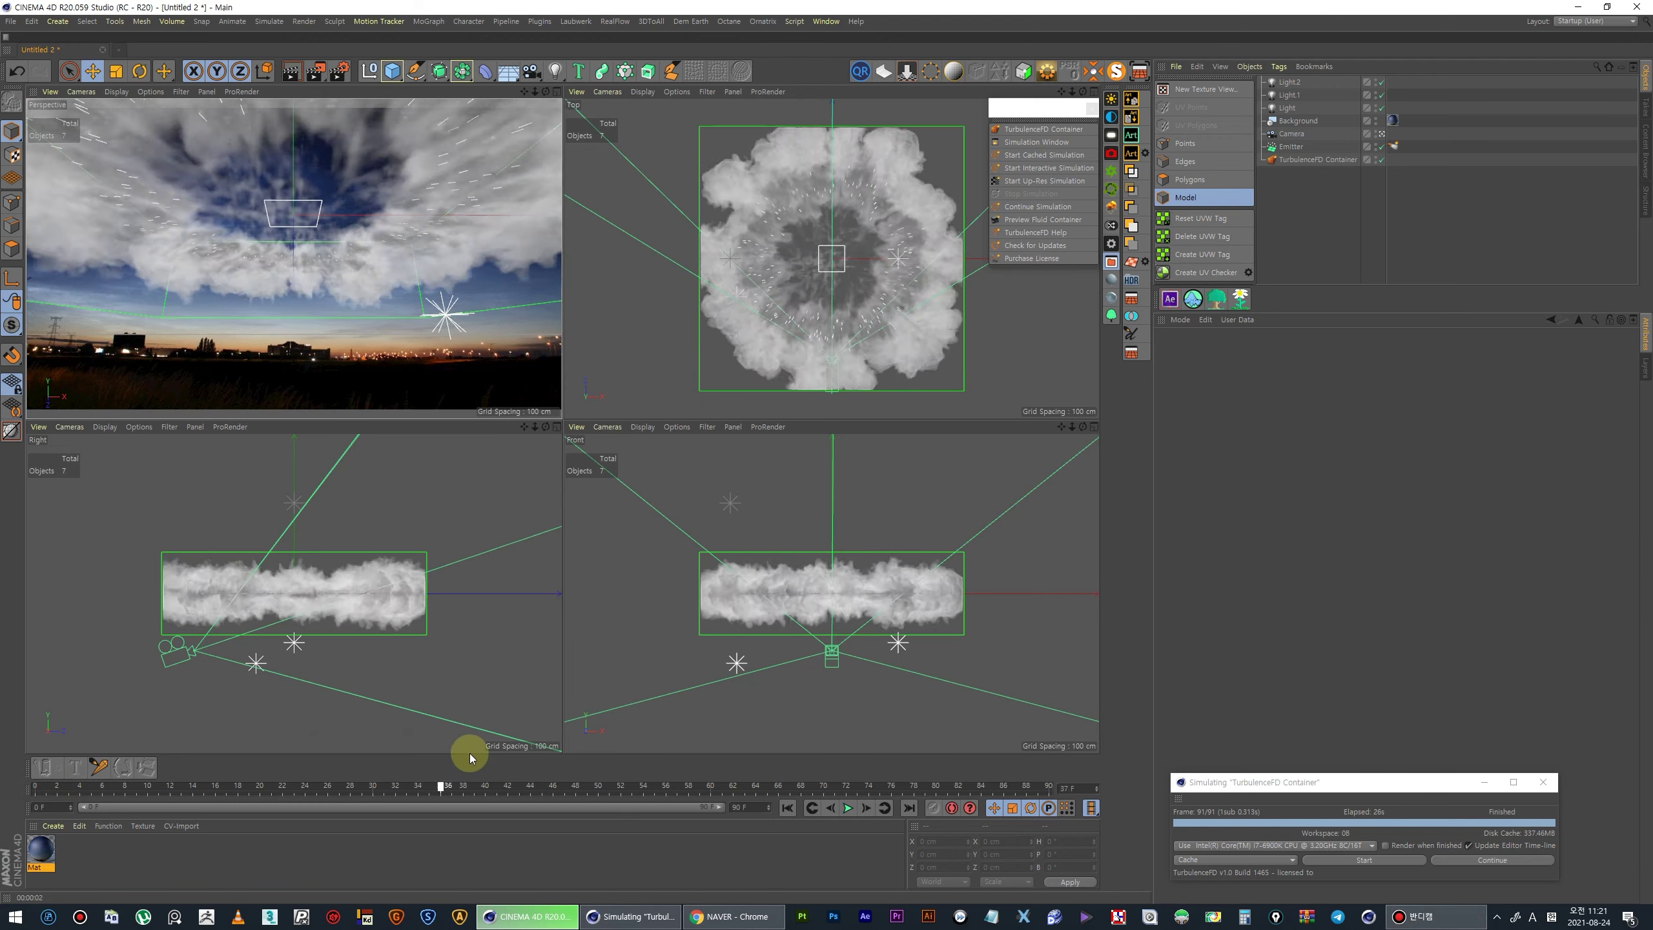
left_click(848, 807)
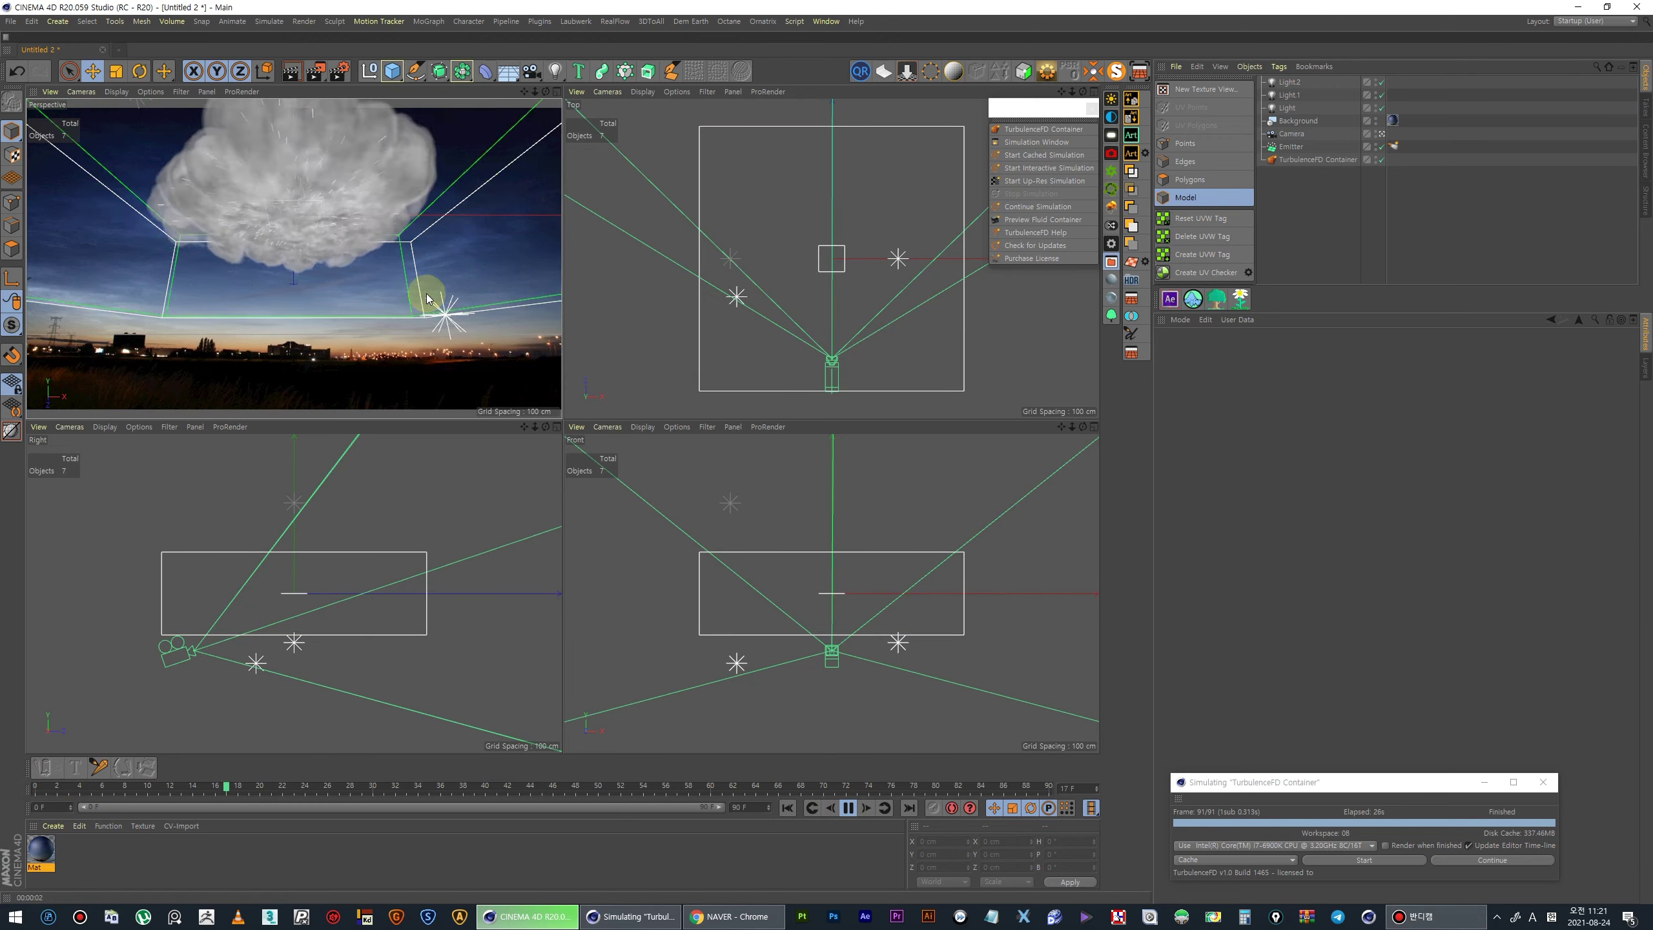
left_click(848, 807)
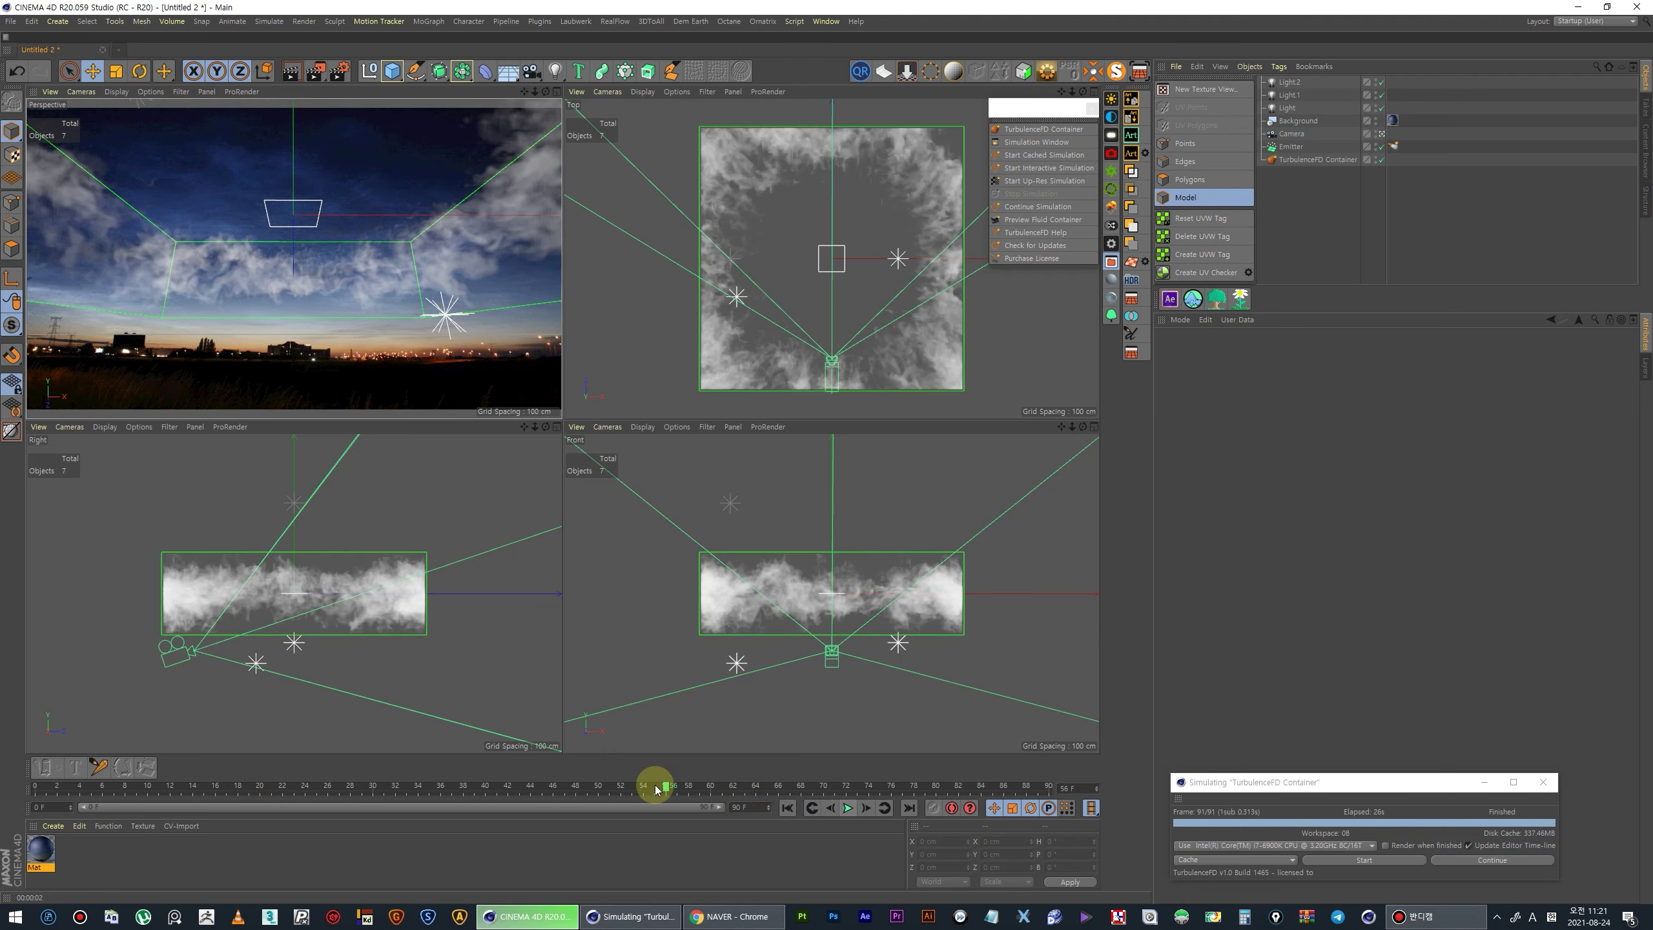
mouse_move(81, 773)
left_mouse_down()
mouse_move(442, 742)
mouse_move(325, 740)
mouse_move(369, 729)
left_mouse_up()
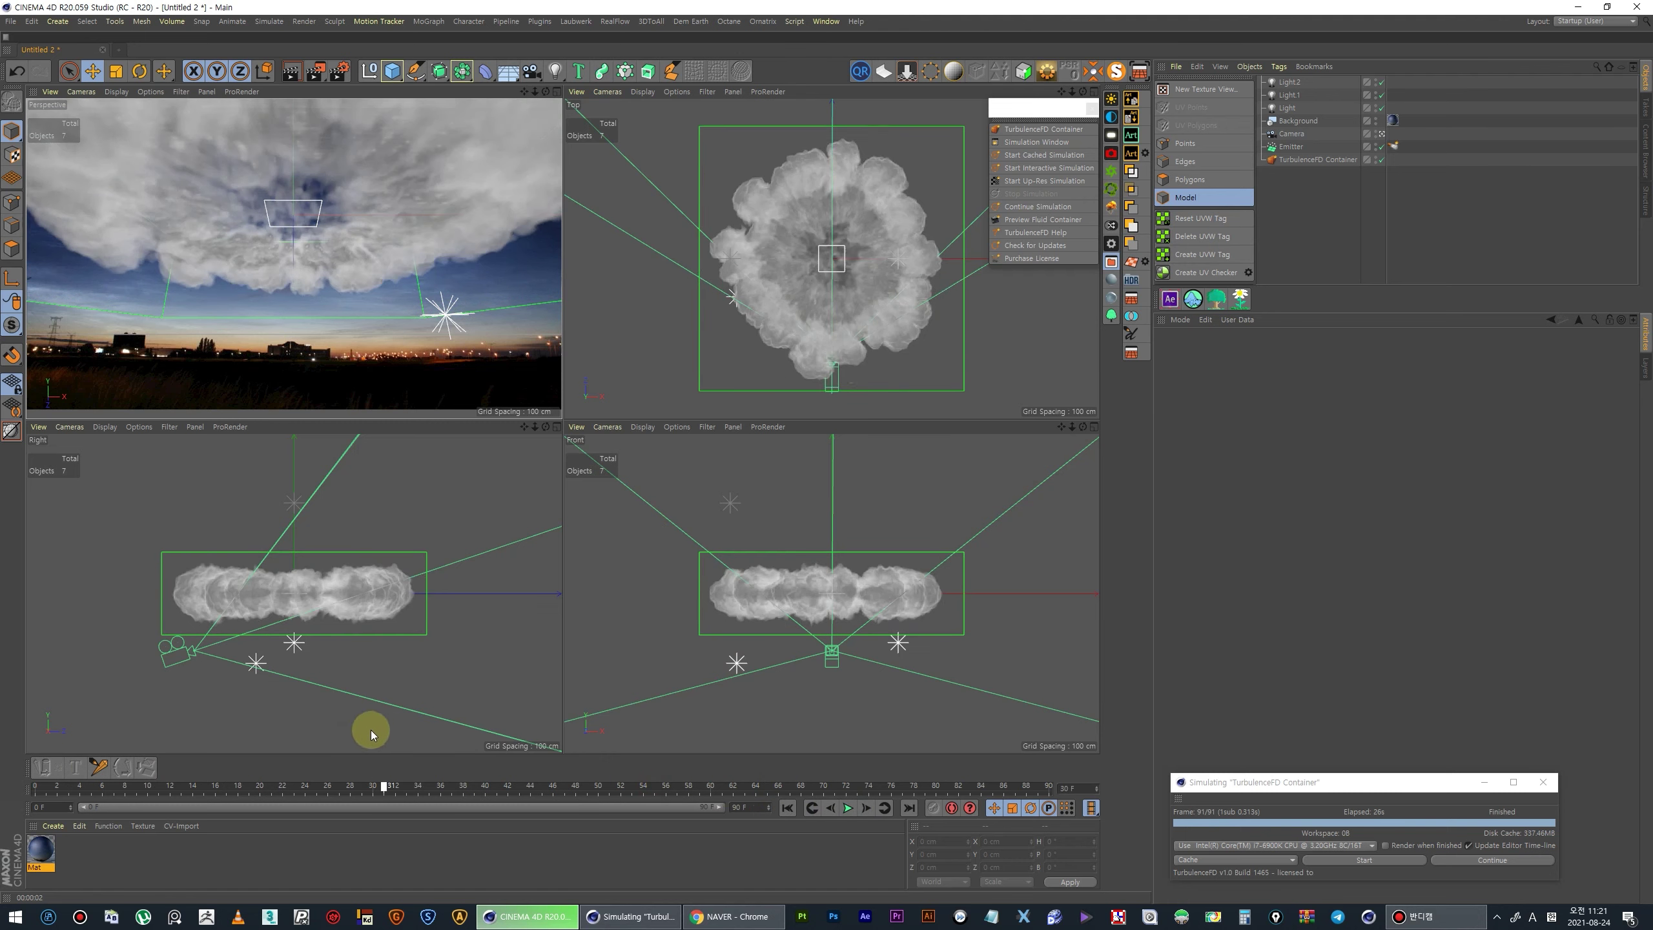
- Set the container voxel size to 1.5 cm, re-simulate over the old cache, and play
left_click(1311, 159)
left_click(1305, 349)
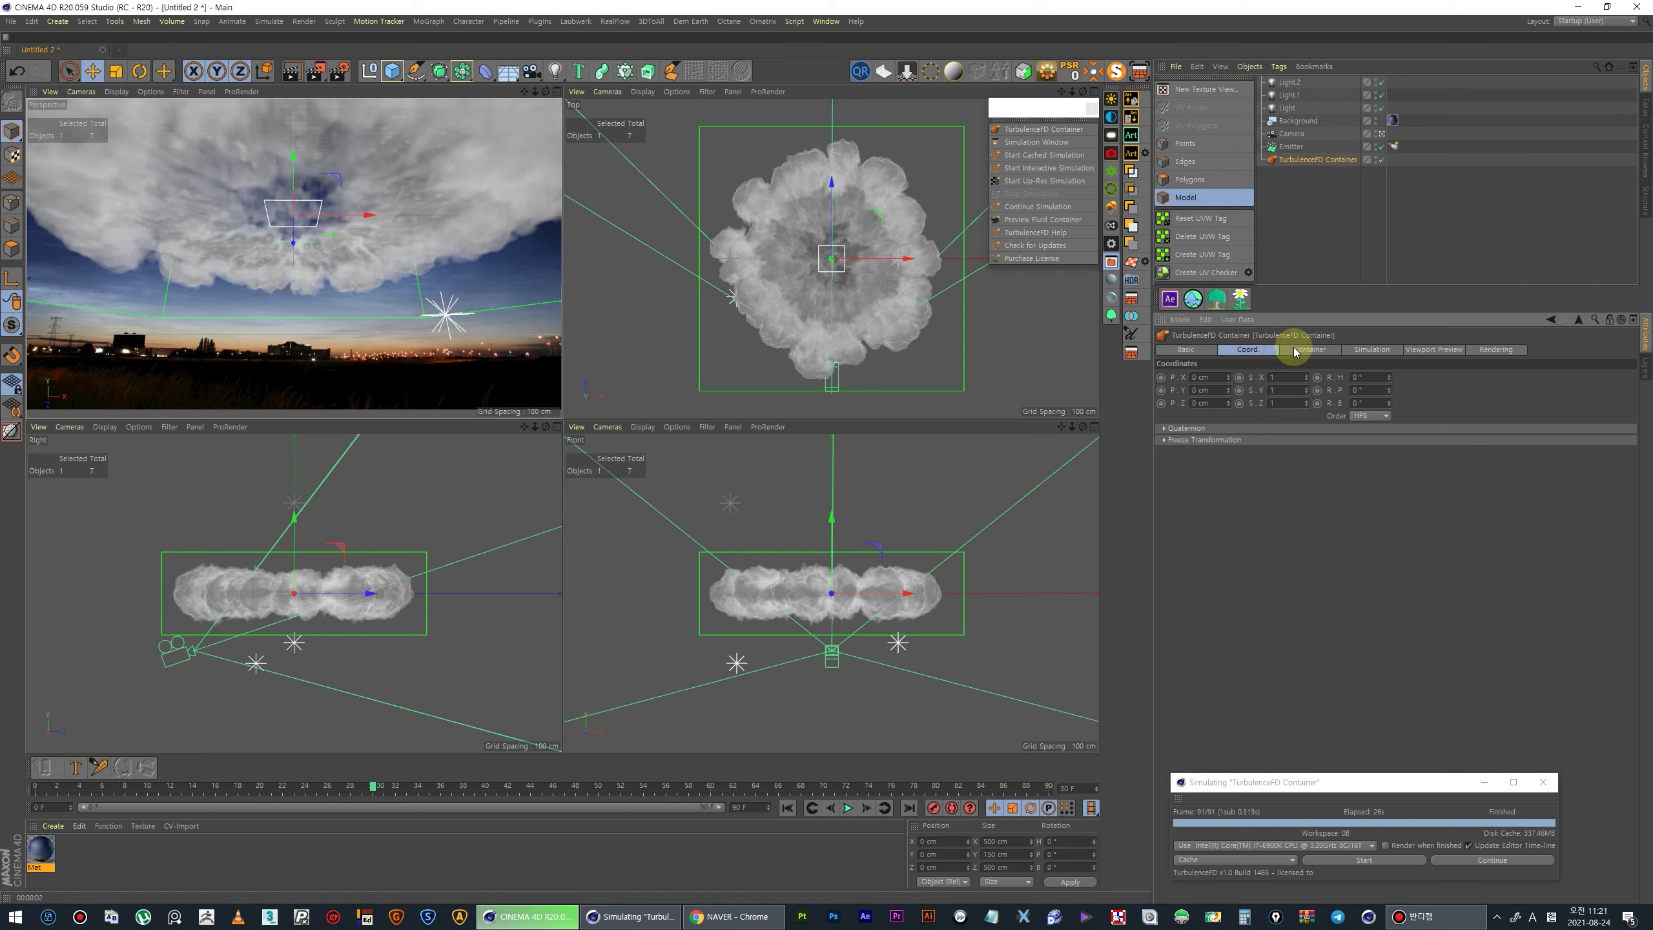
key("Return")
left_click_drag(1290, 789, 1286, 697)
left_click(1360, 768)
left_click(949, 450)
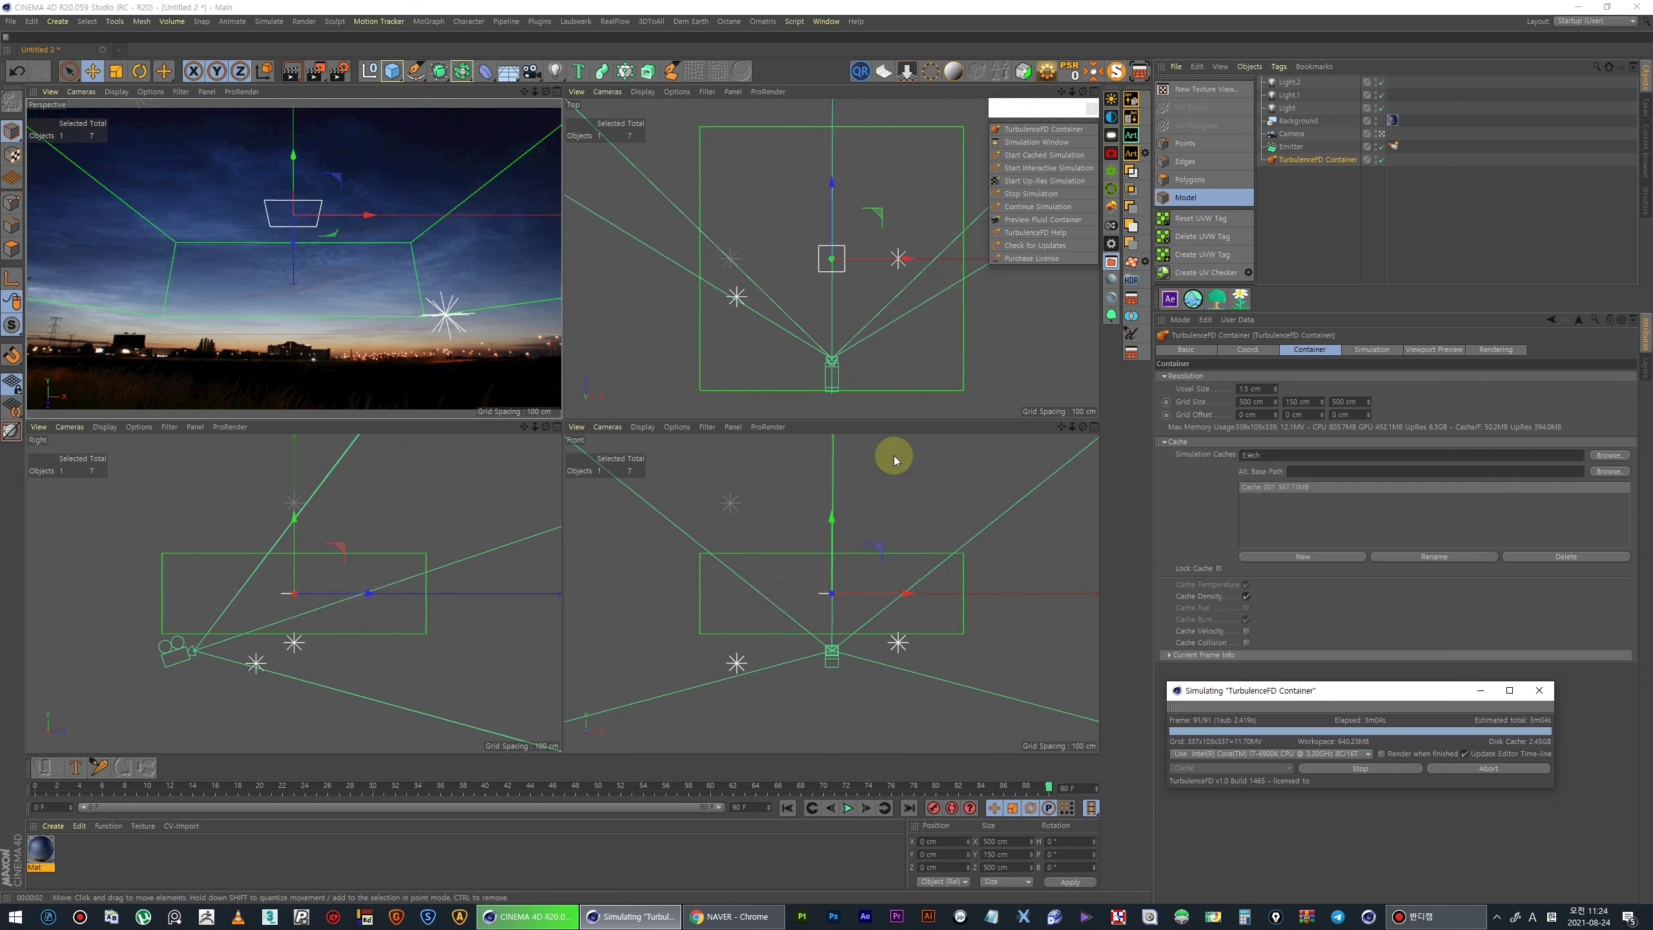
left_click(788, 807)
left_click(846, 807)
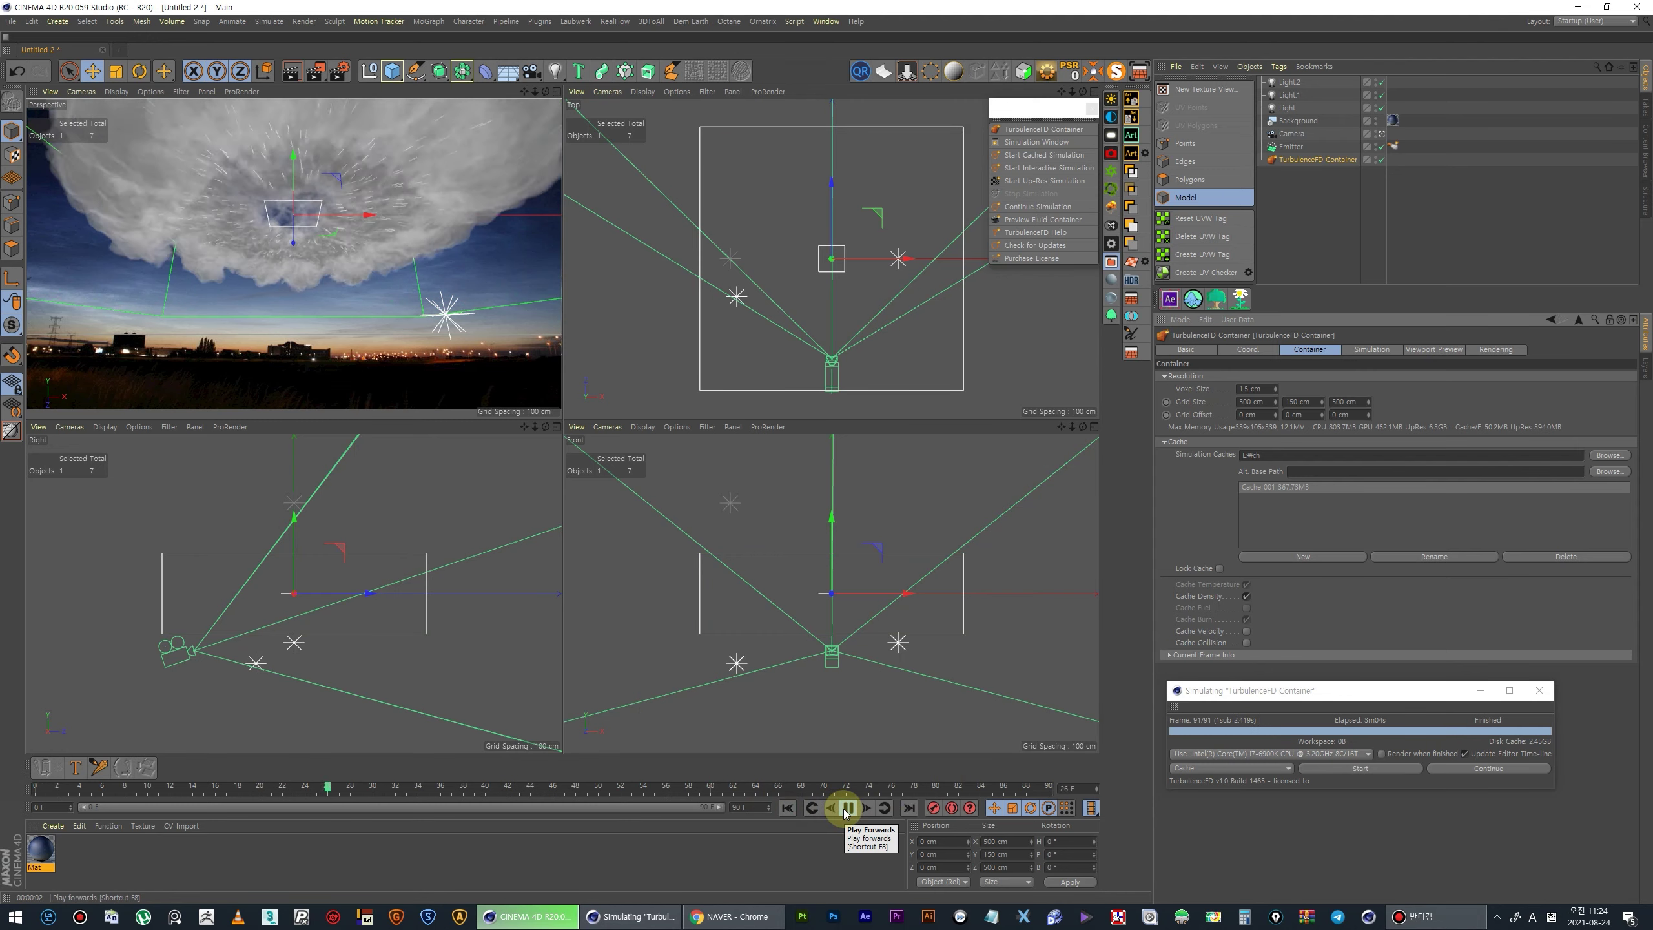
- Stop at frame 40, check the 2.71GB cache size, and show the container's Simulation settings
left_click(846, 807)
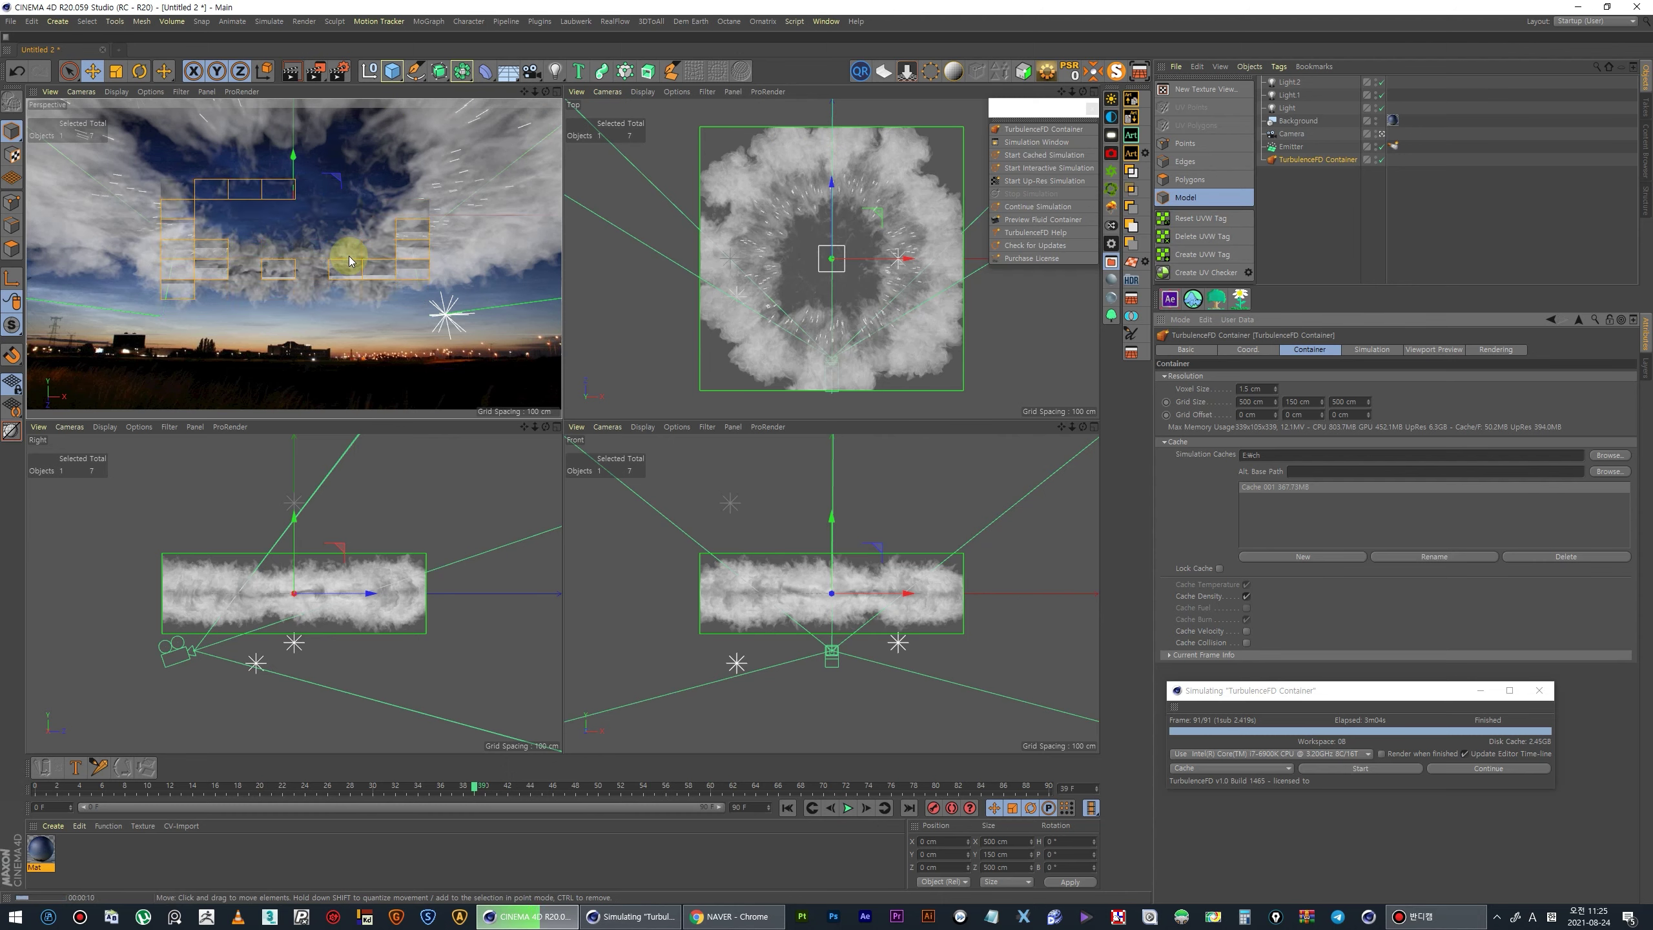
left_click_drag(62, 788, 519, 796)
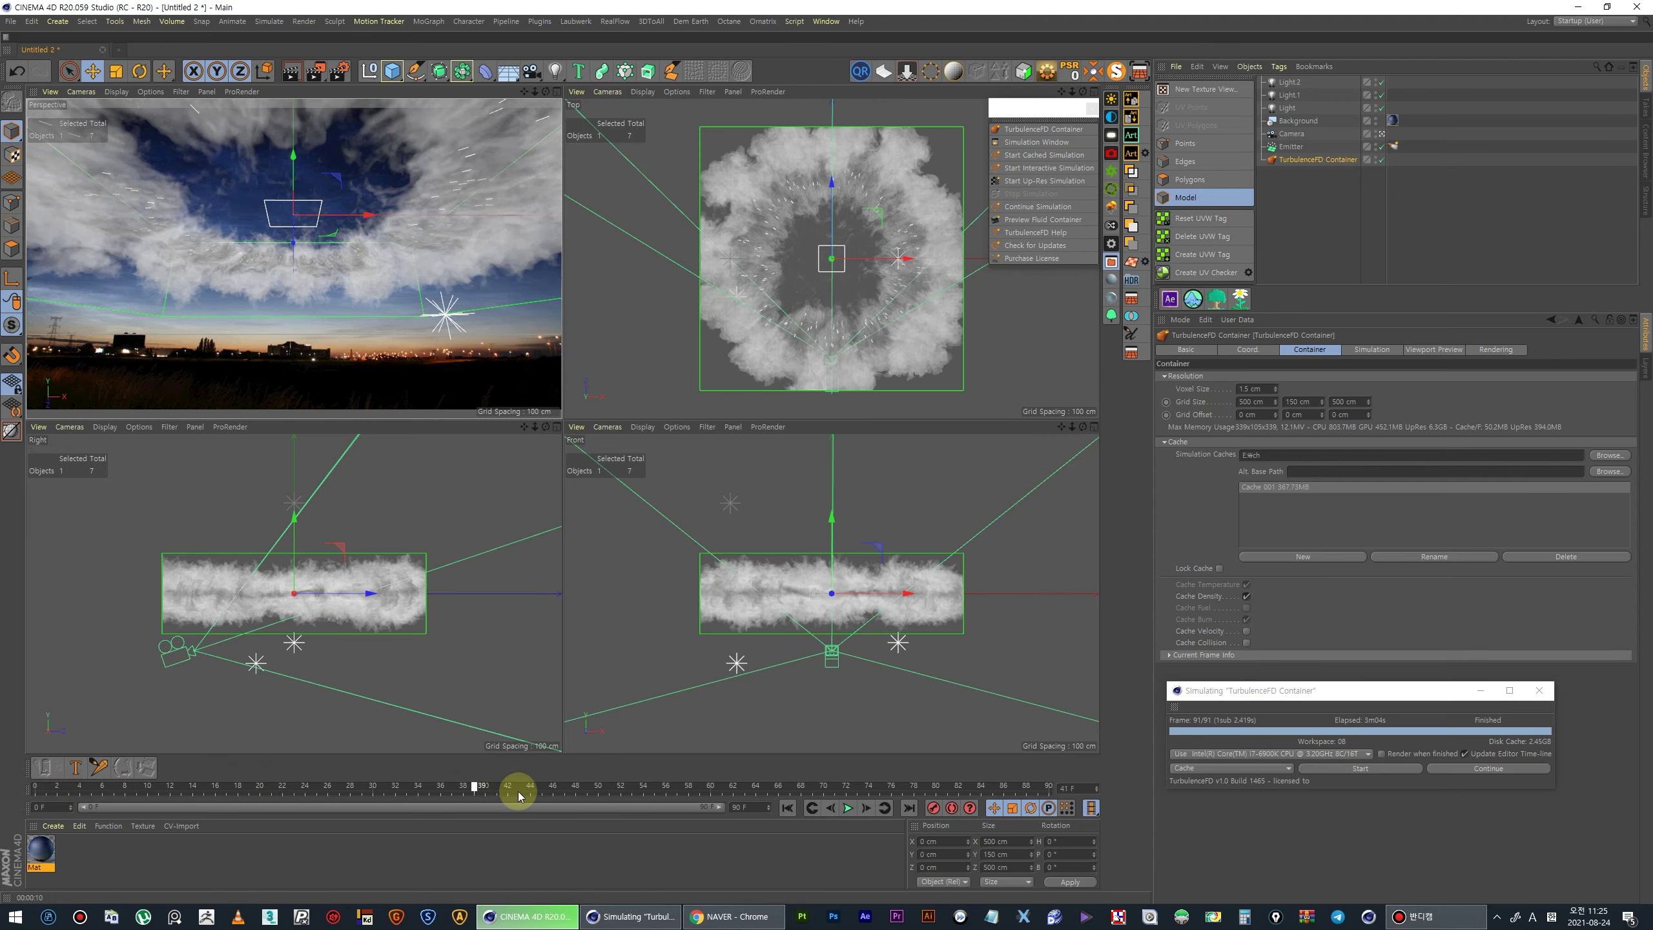
left_click_drag(381, 781, 519, 766)
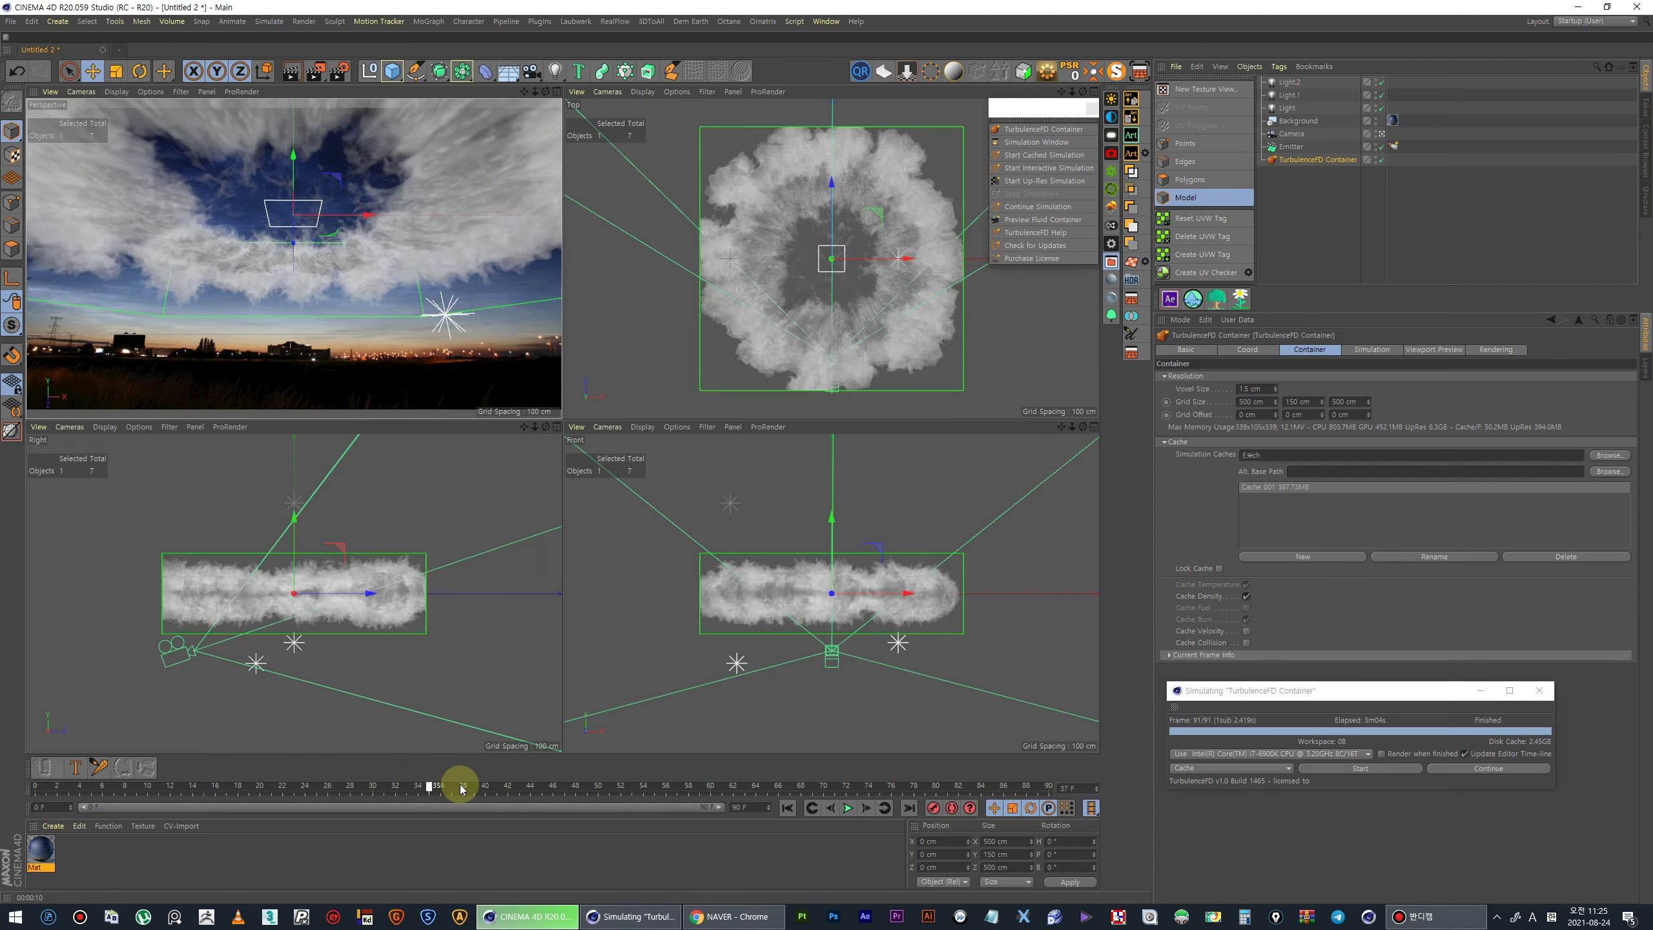
left_click(1302, 203)
left_click(1309, 159)
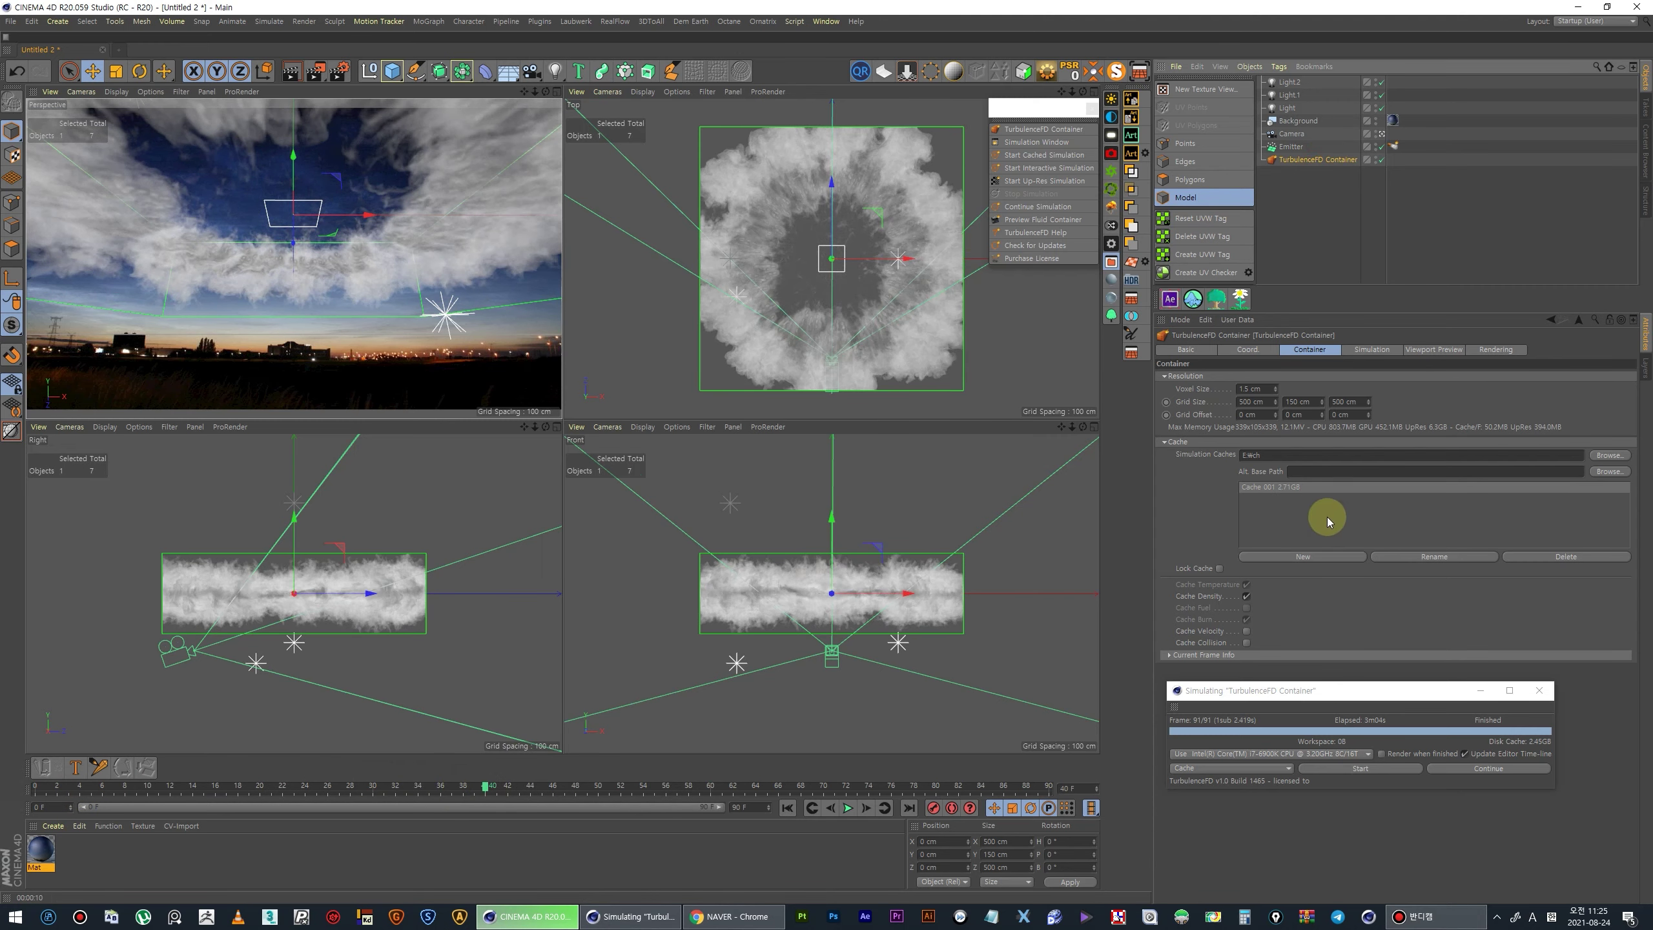
left_click(1361, 352)
left_click_drag(1276, 690, 775, 657)
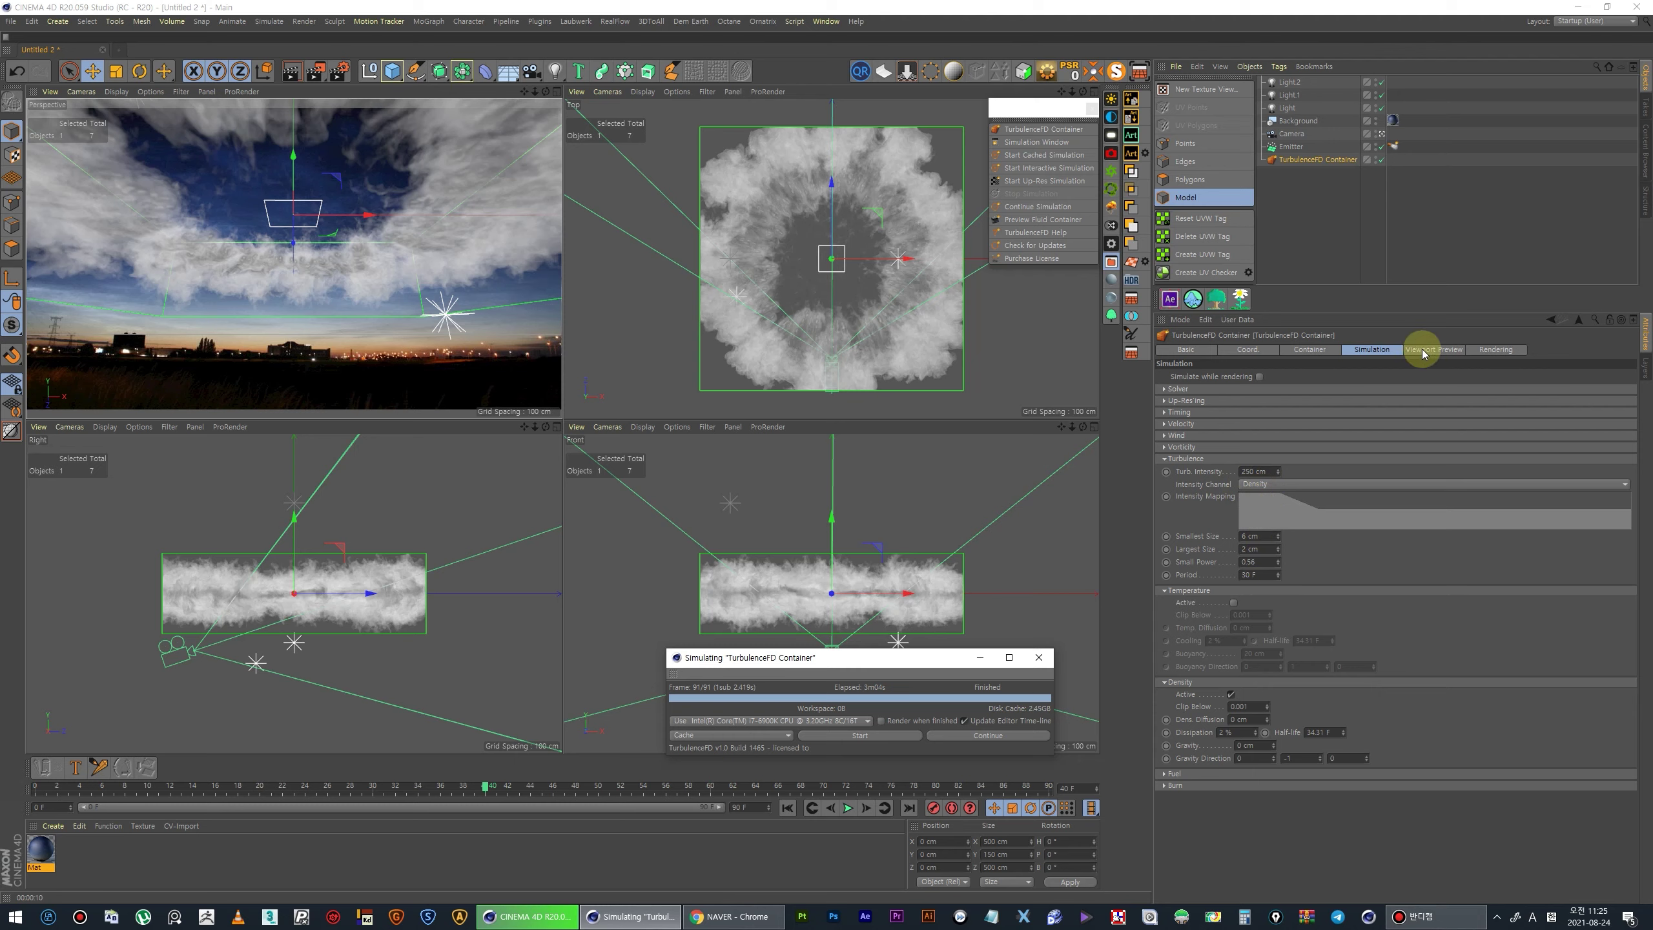
- Show the container's smoke rendering settings and recolour one Smoke Color knot brighter, then grey
left_click(1421, 352)
left_click(1490, 351)
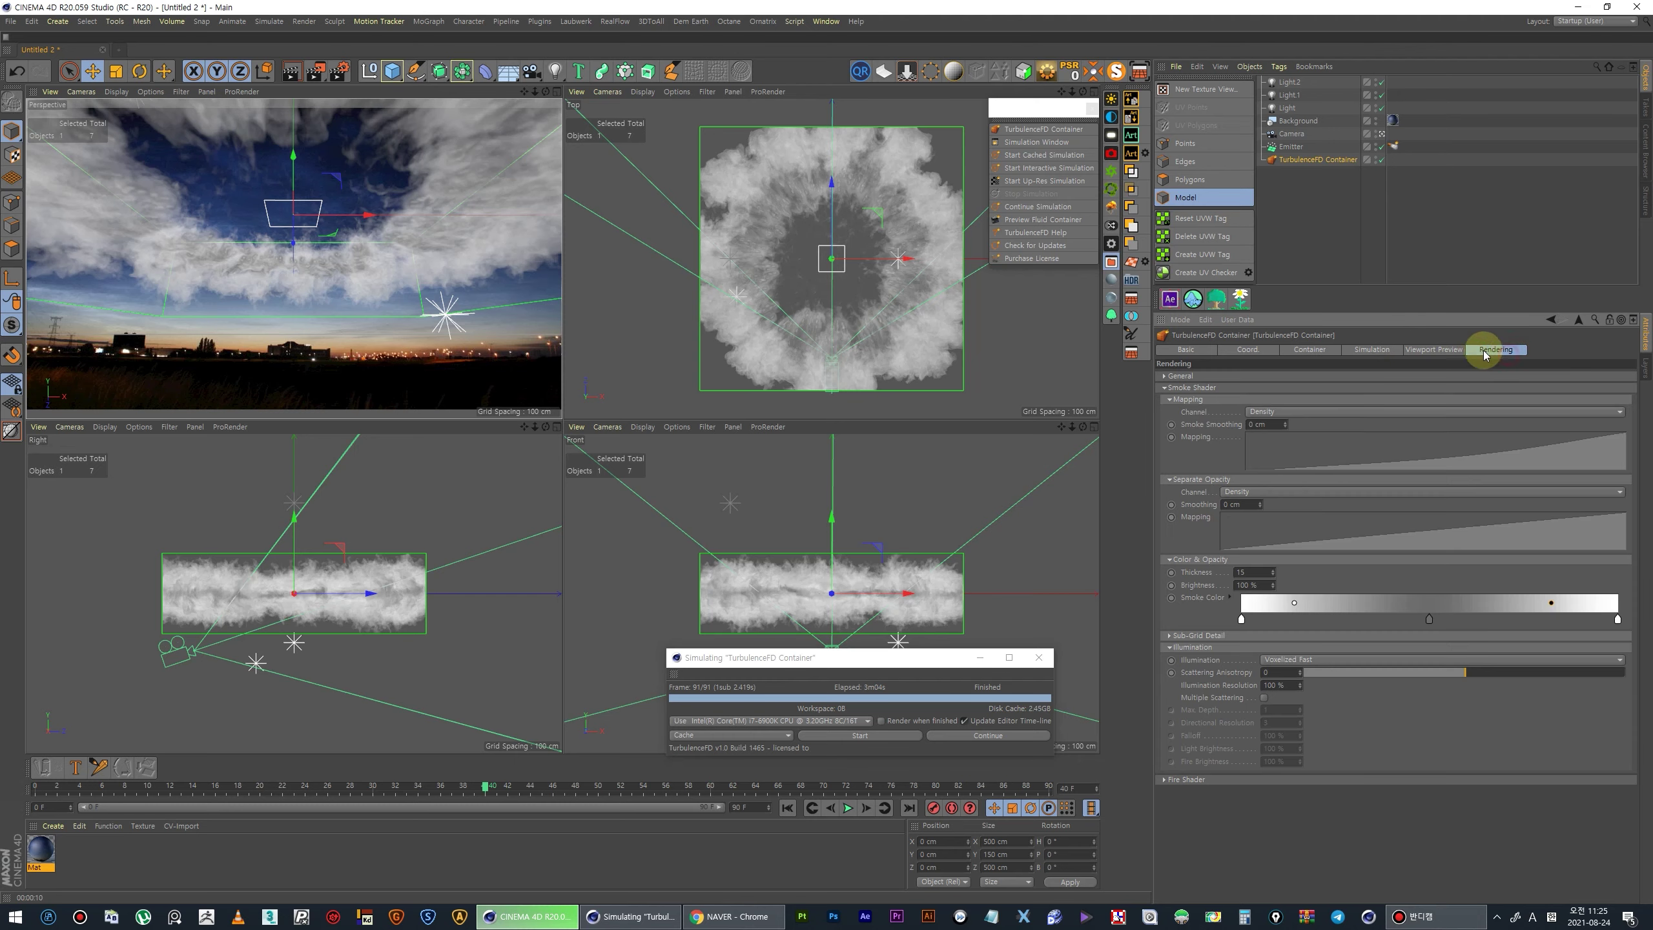
double_click(1429, 623)
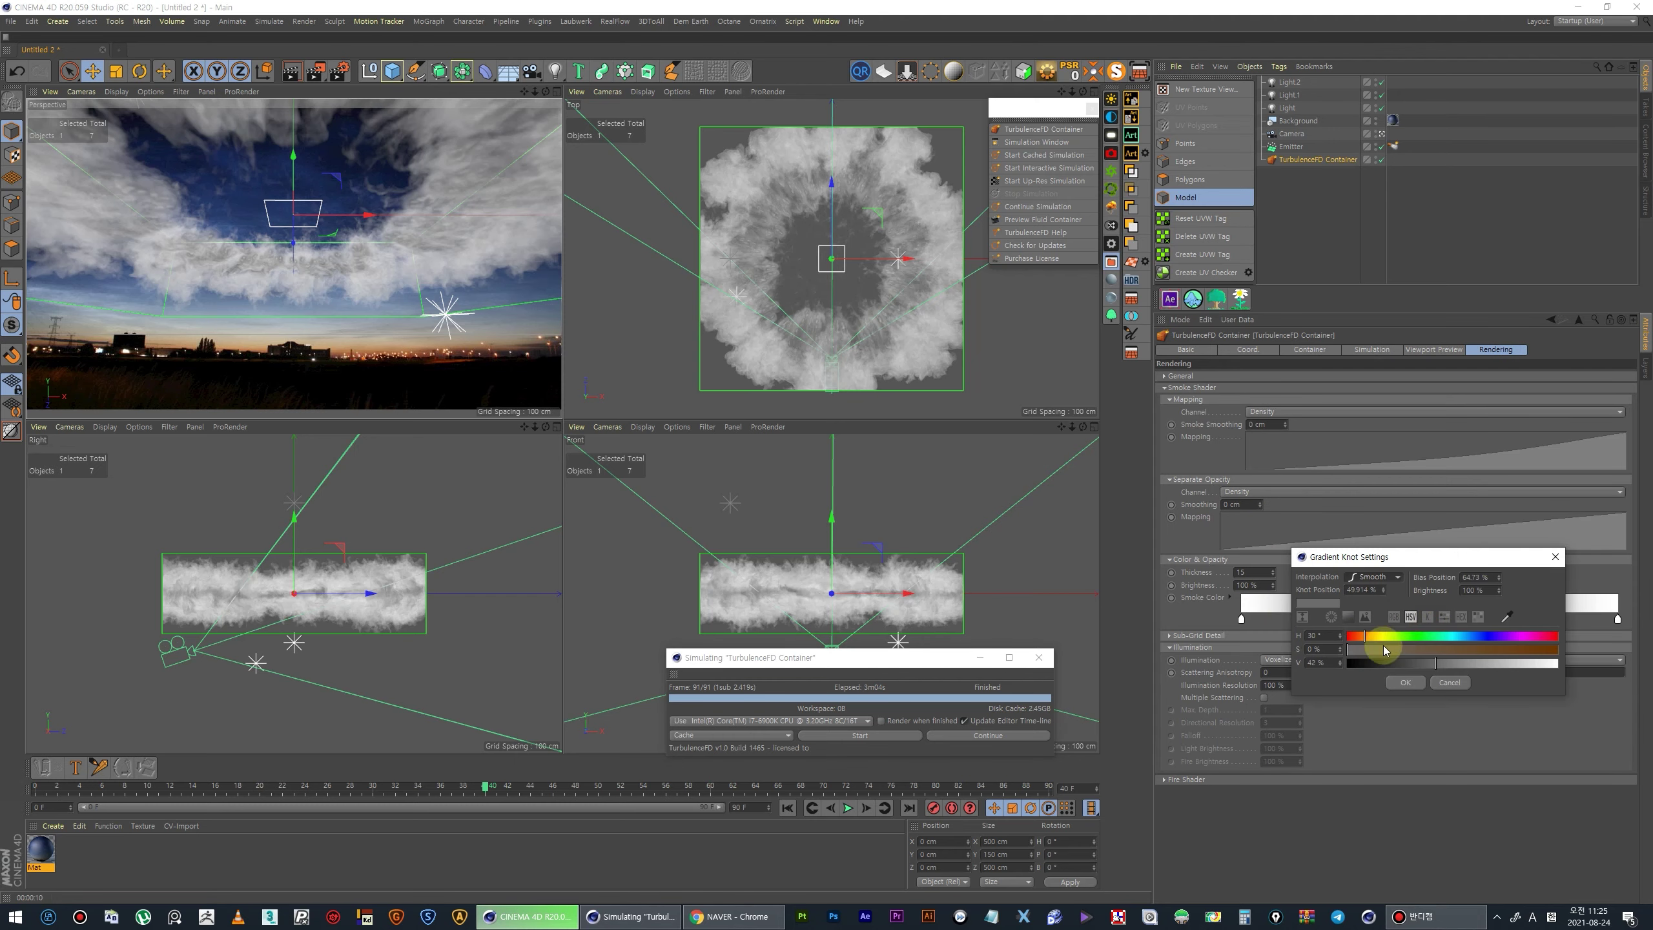
left_click_drag(1454, 664, 1532, 663)
left_click(1396, 682)
double_click(1429, 620)
left_click(1405, 662)
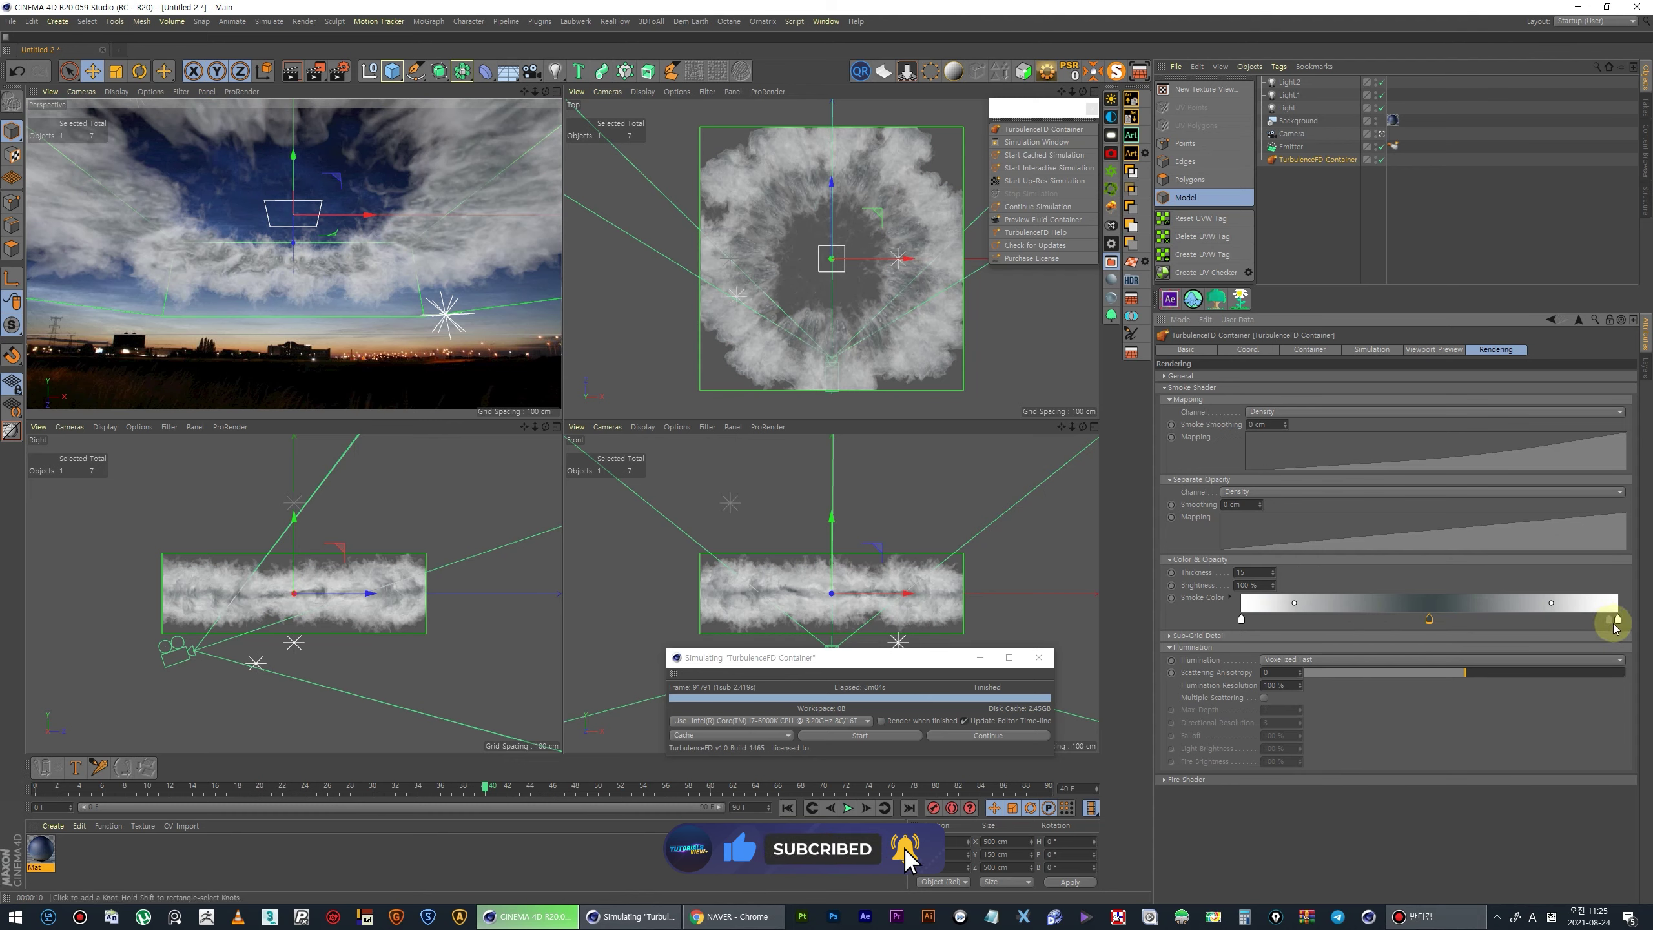
- Remove the right-end white knot and reposition the knots, moving white to the left end
left_click_drag(1619, 625, 1456, 608)
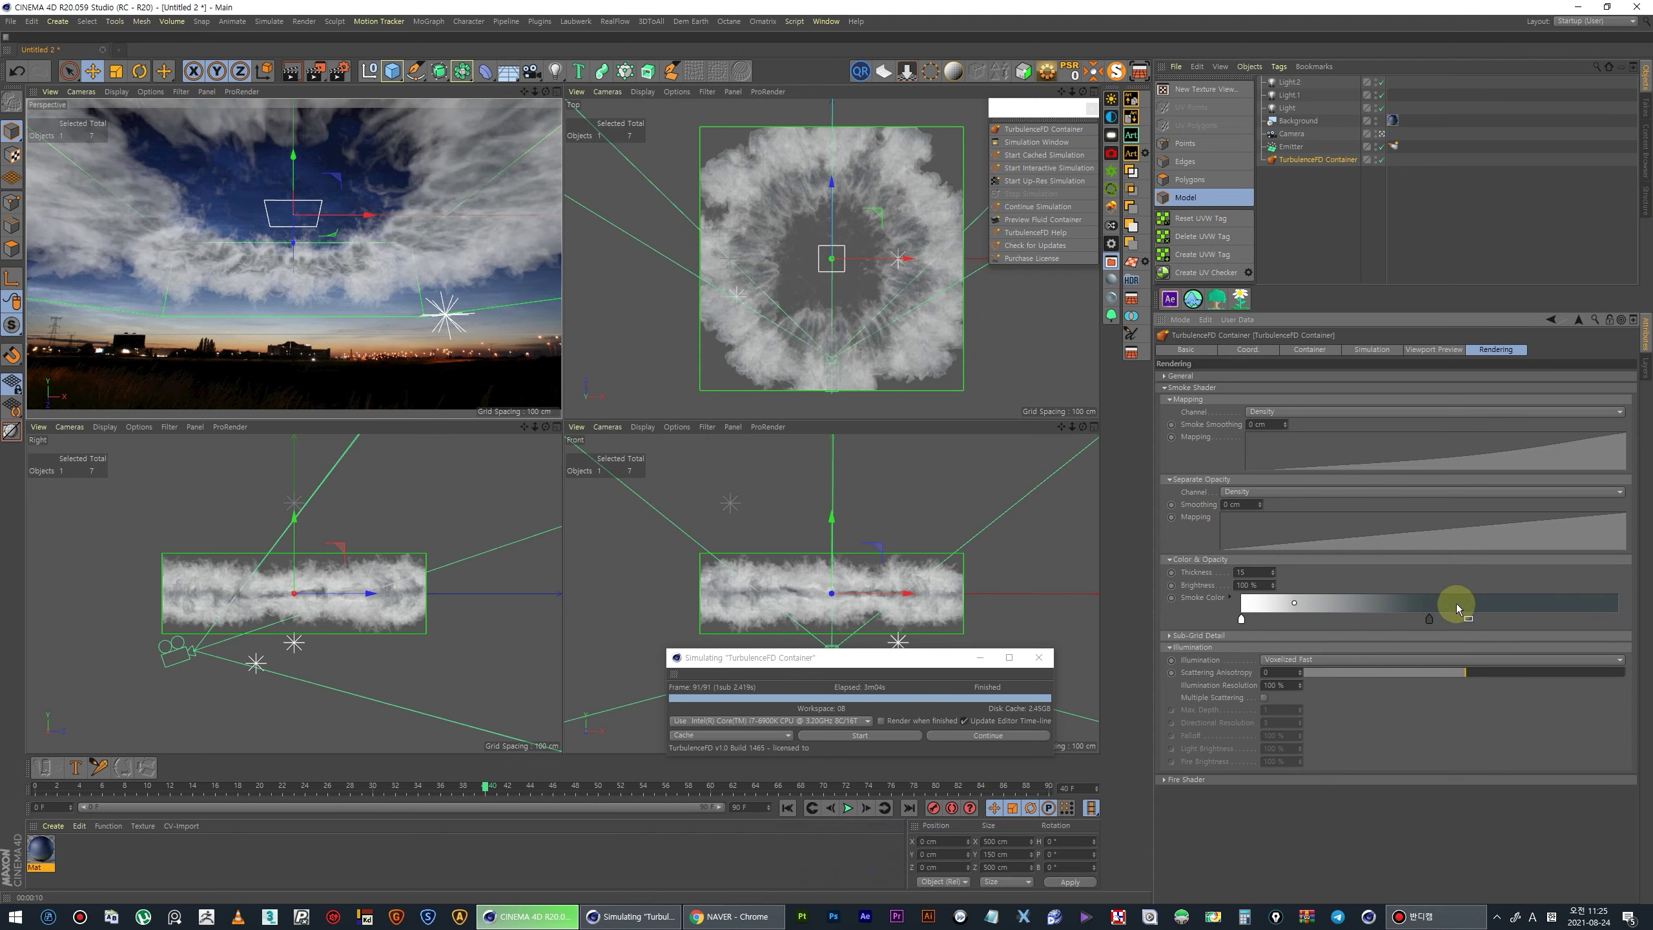
left_click_drag(1429, 619, 1481, 618)
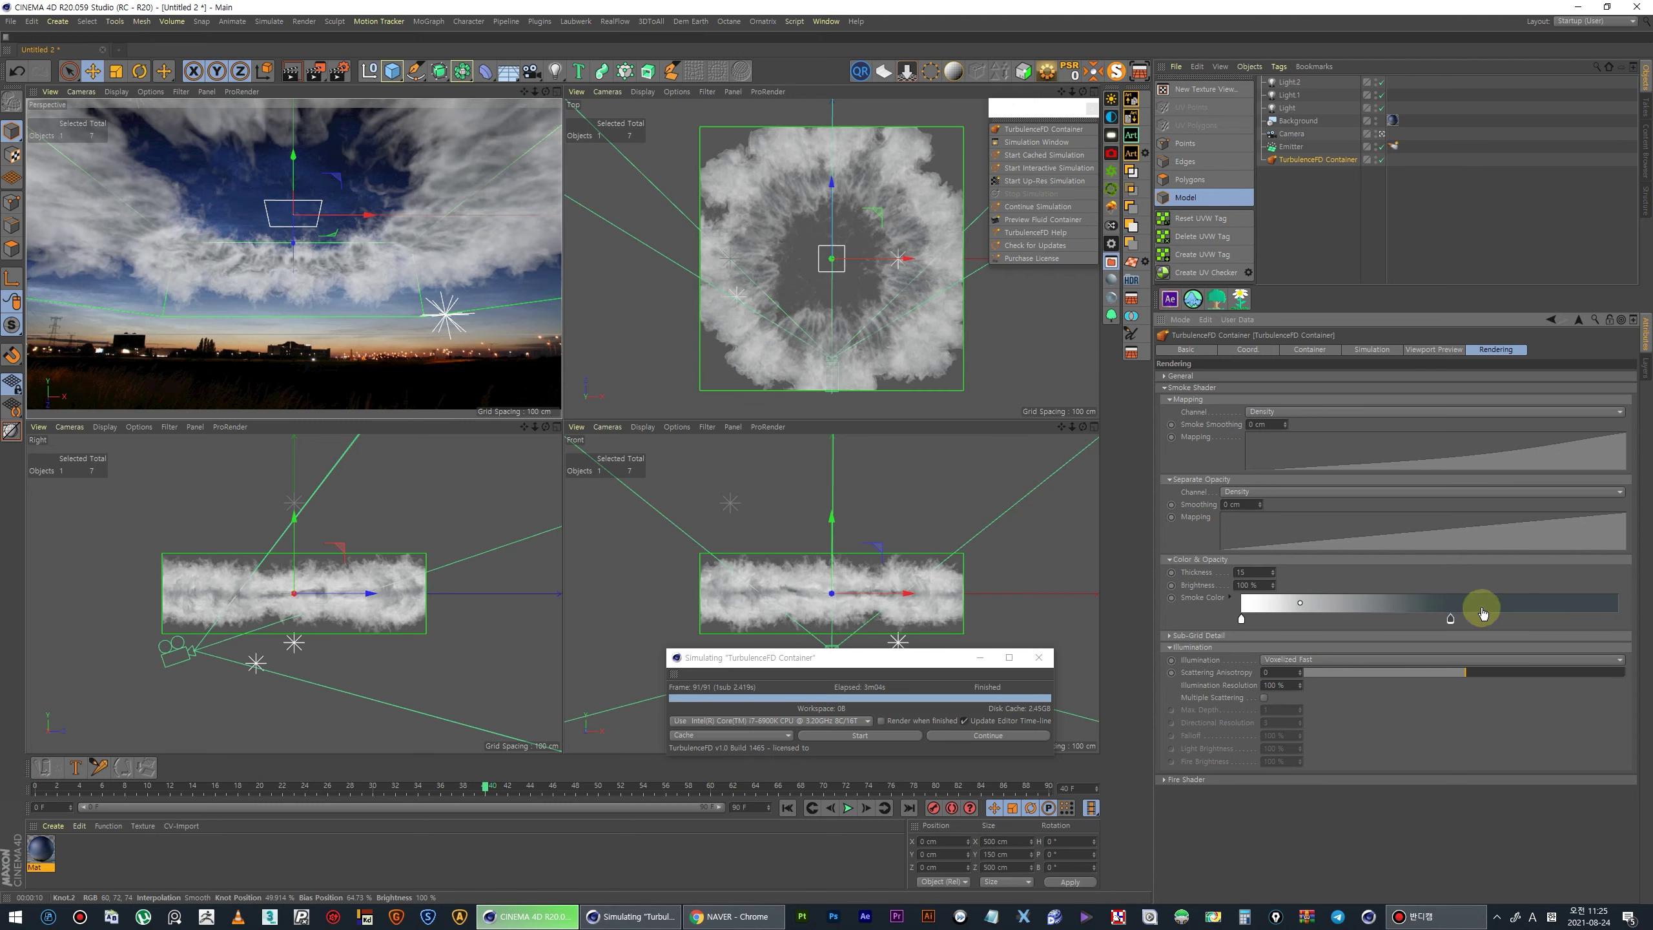
left_click_drag(1241, 619, 1582, 618)
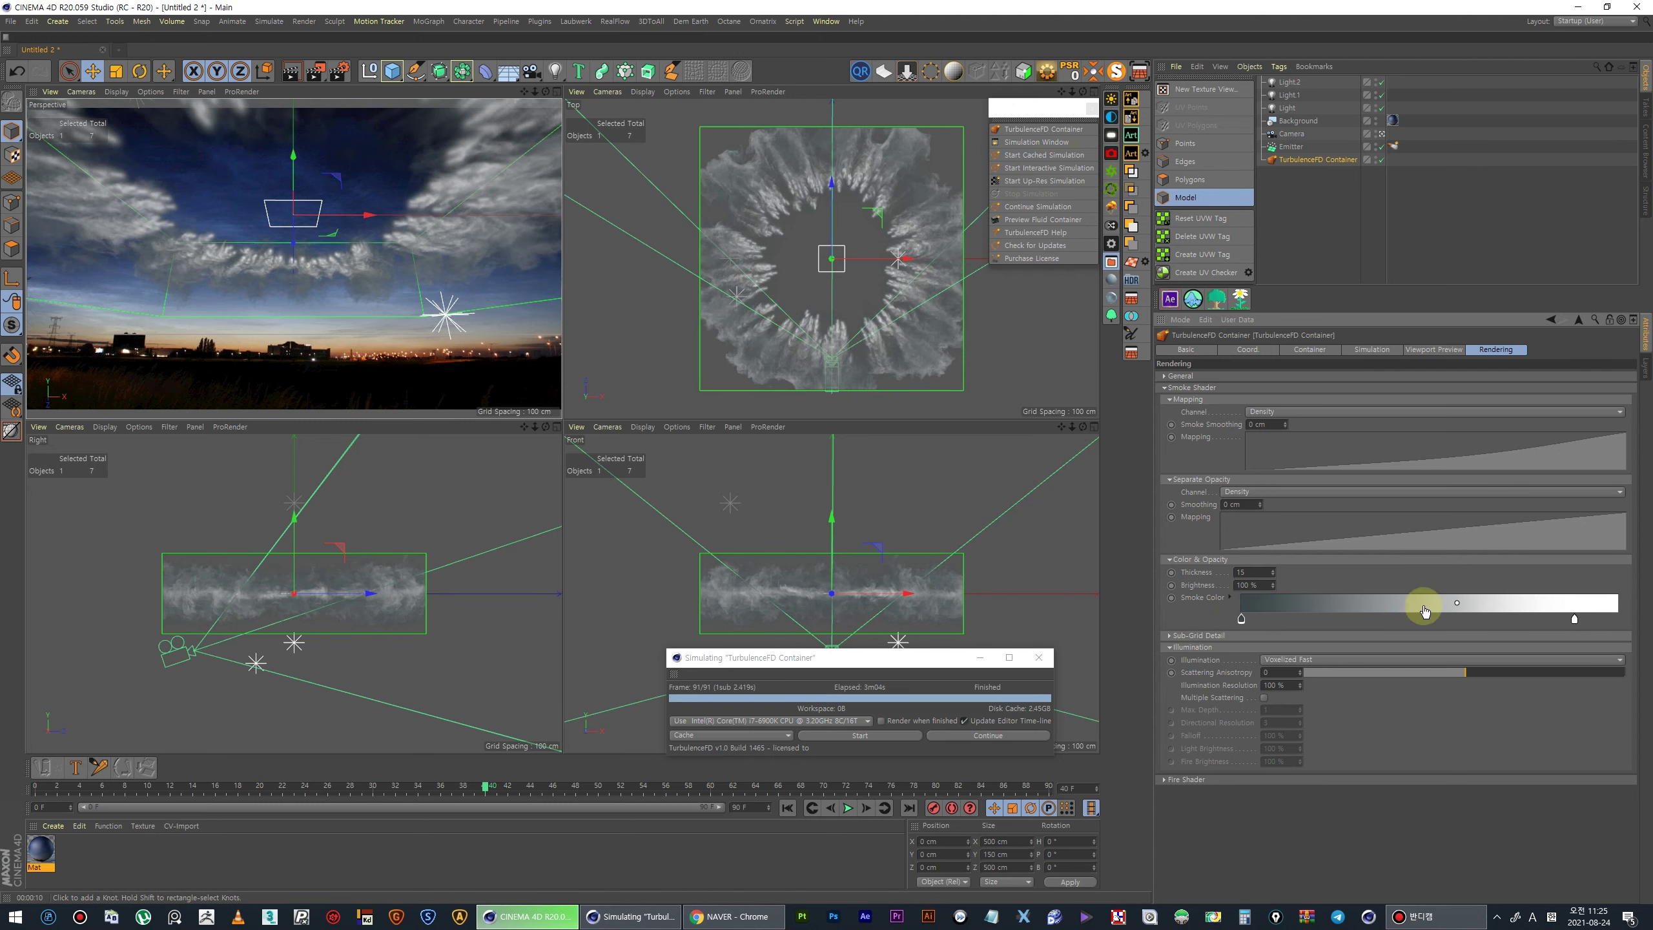
left_click_drag(1546, 618, 1240, 618)
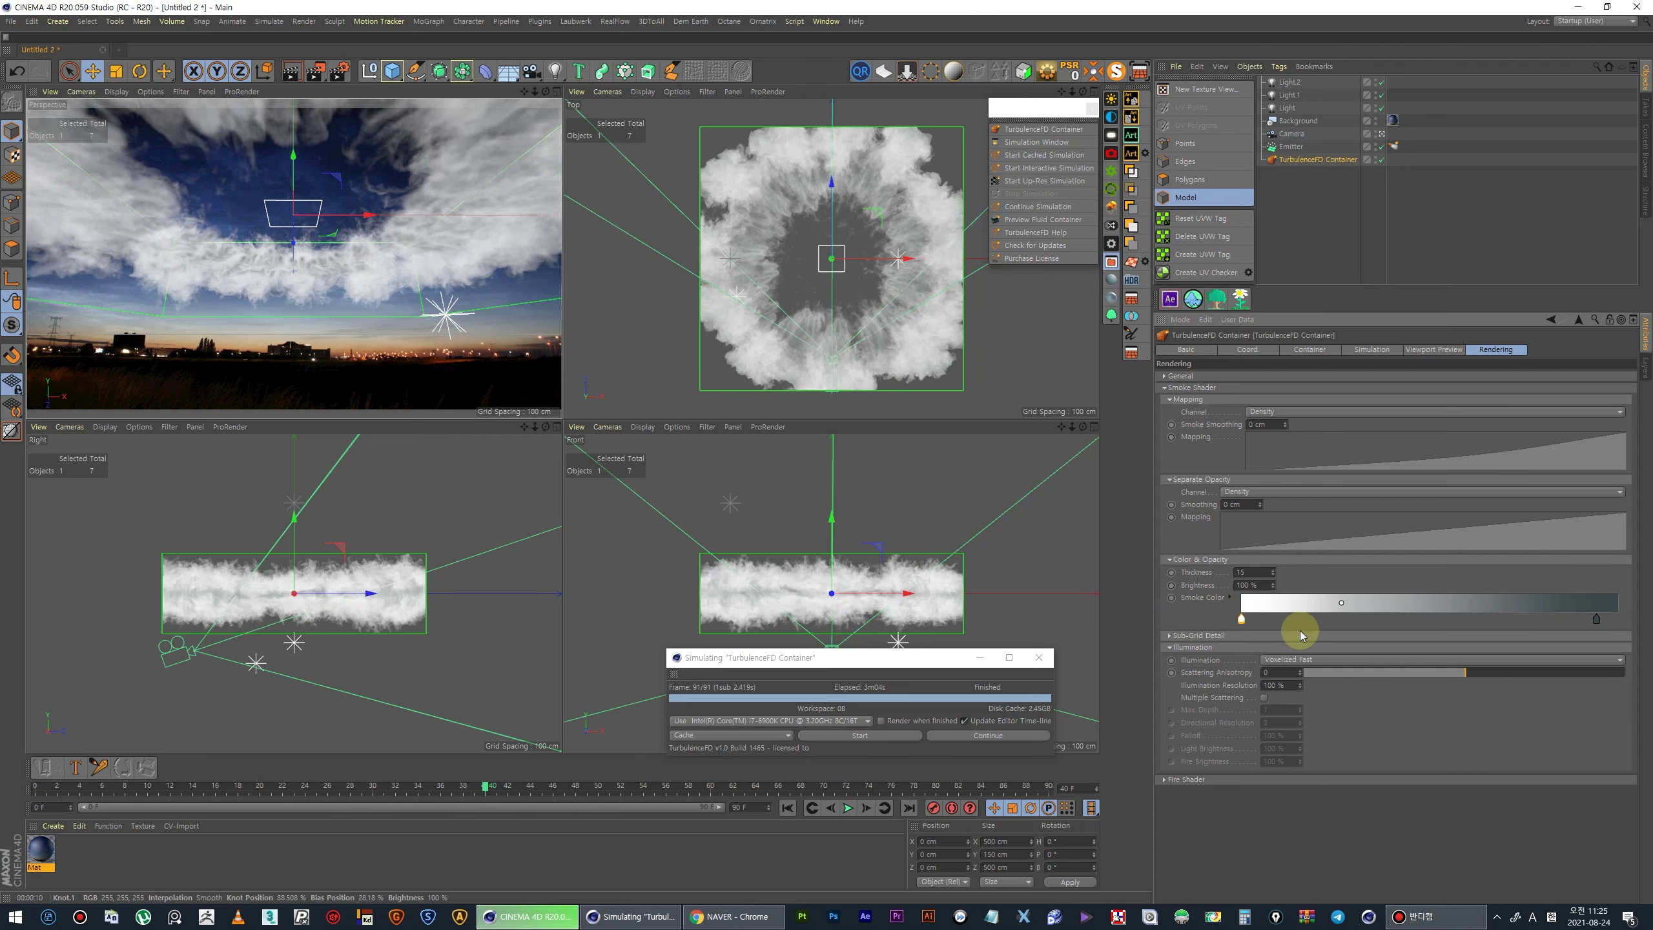
mouse_move(1594, 621)
left_mouse_down()
mouse_move(1335, 619)
mouse_move(1505, 618)
mouse_move(1443, 618)
left_mouse_up()
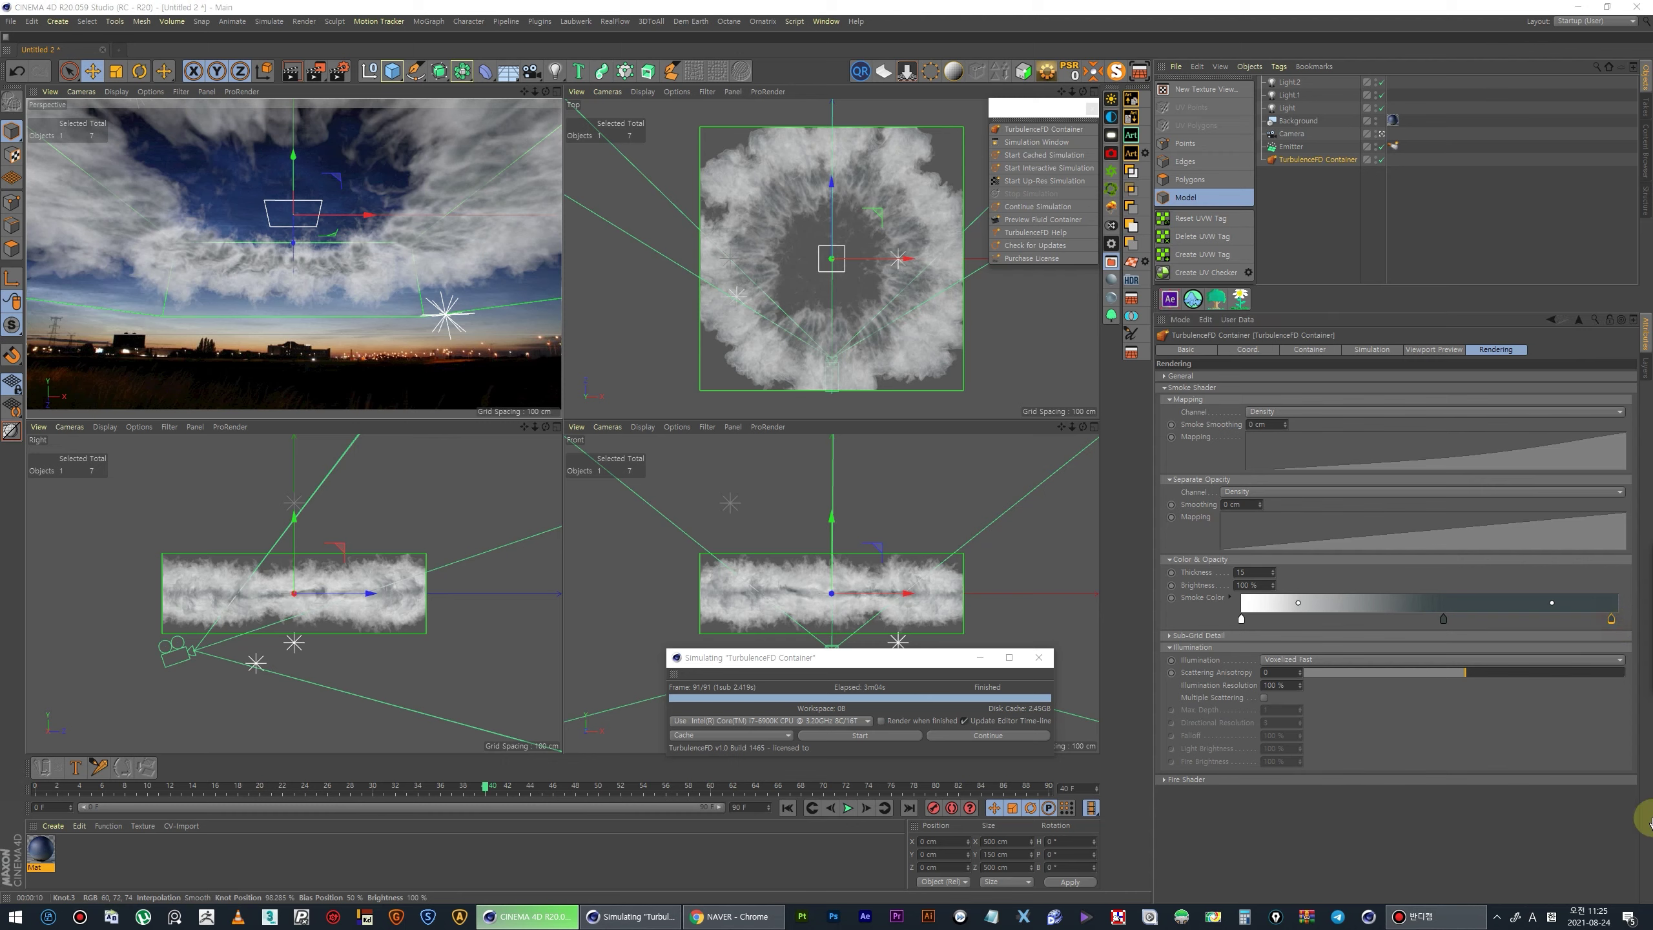
- Set the right gradient knot's colour to white
double_click(1611, 618)
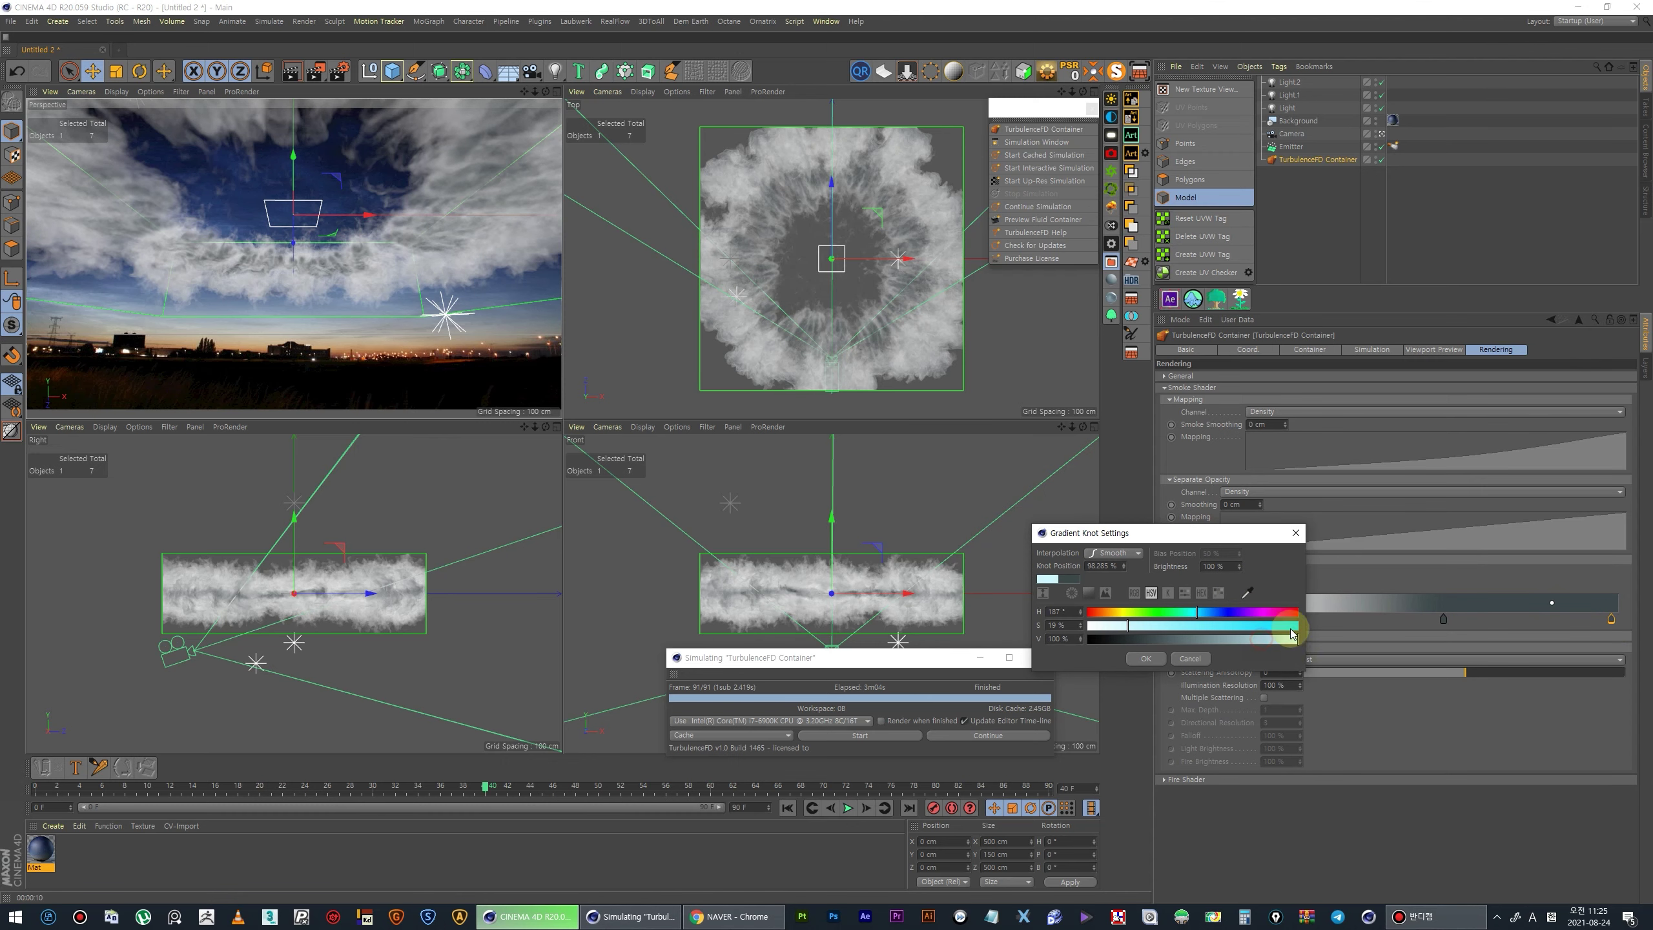
left_click_drag(1117, 626, 1082, 628)
left_click(1145, 659)
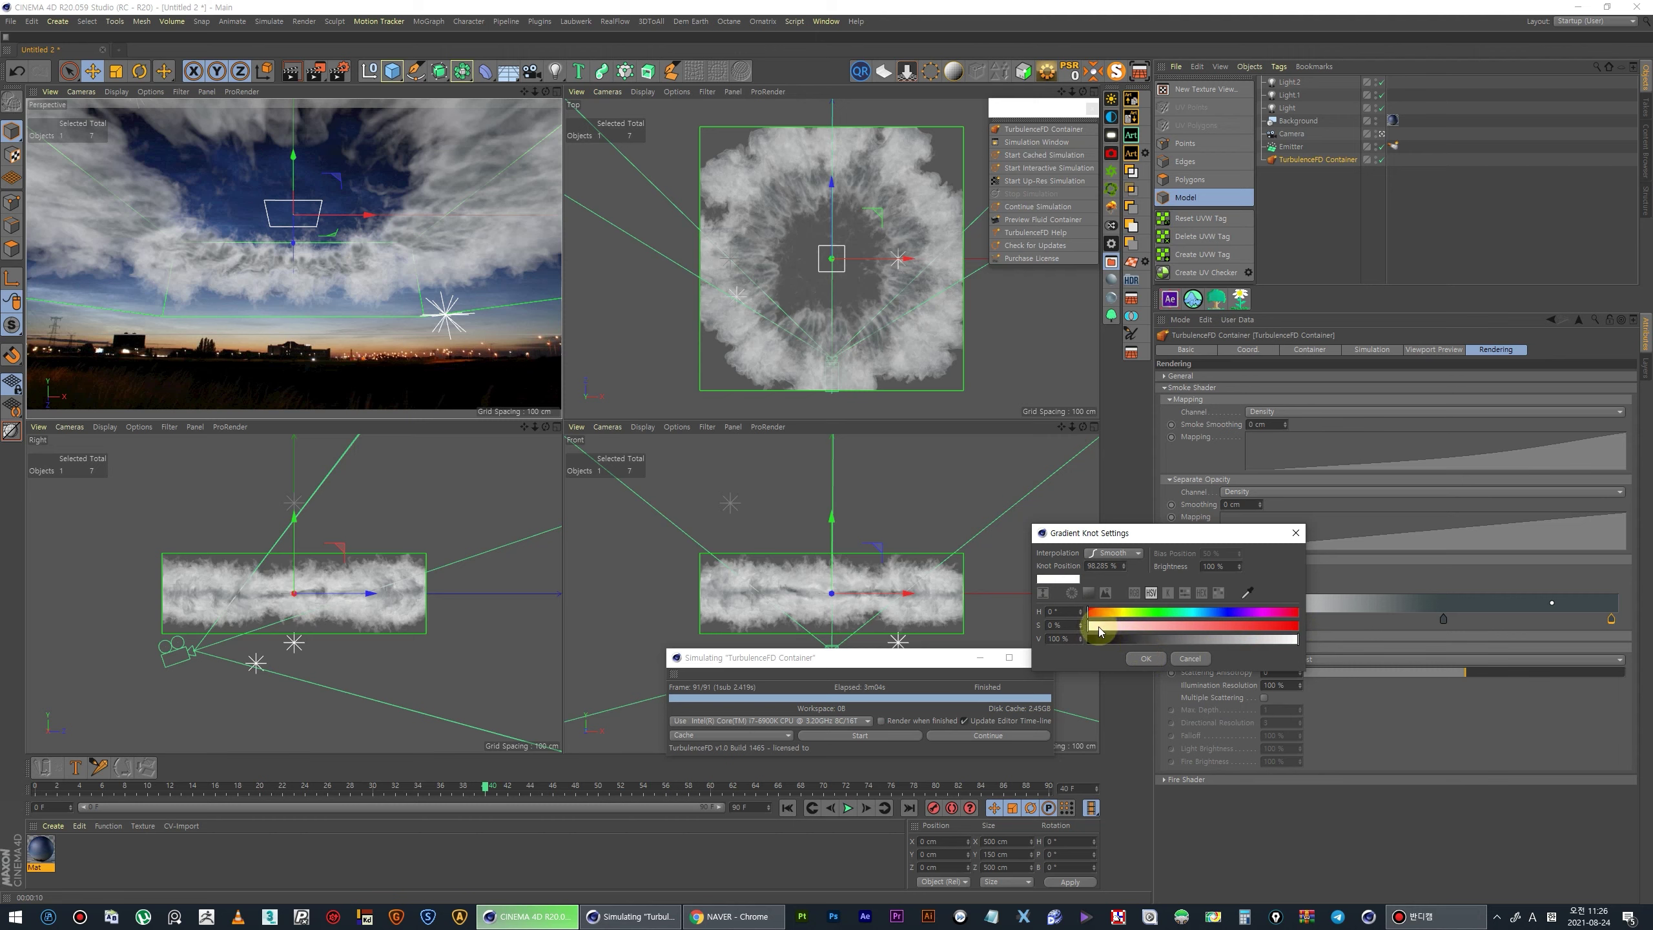
left_click(1148, 659)
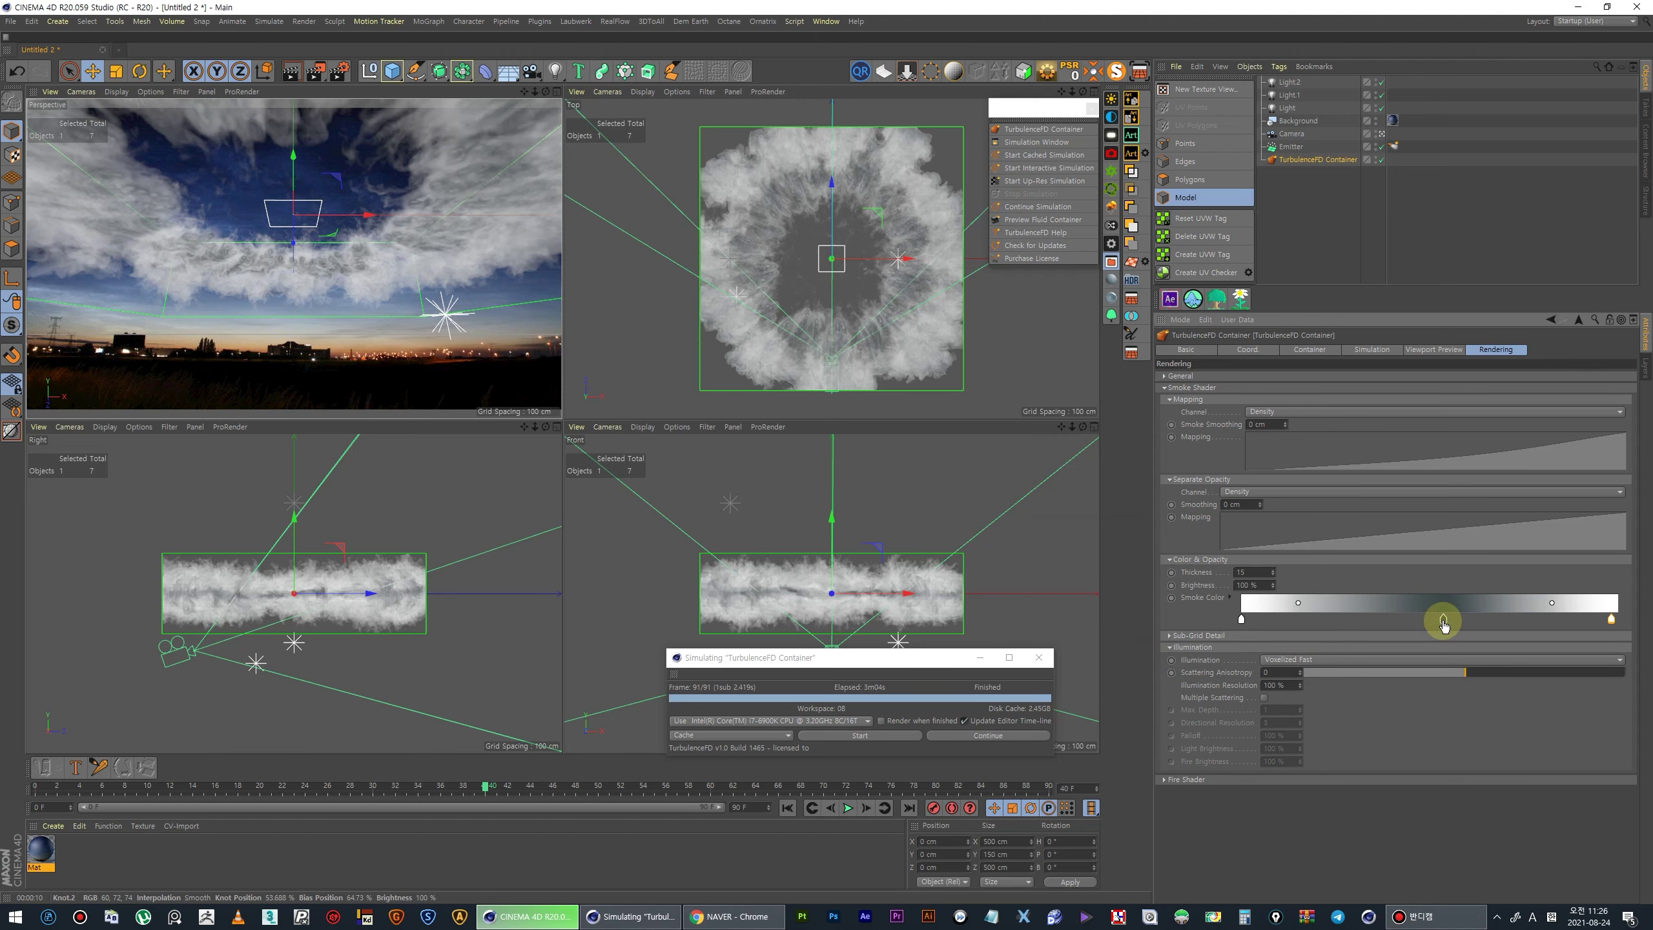
- Make the middle gradient knot light teal and check the clouds at a later frame
double_click(1442, 619)
left_click_drag(1436, 664, 1507, 664)
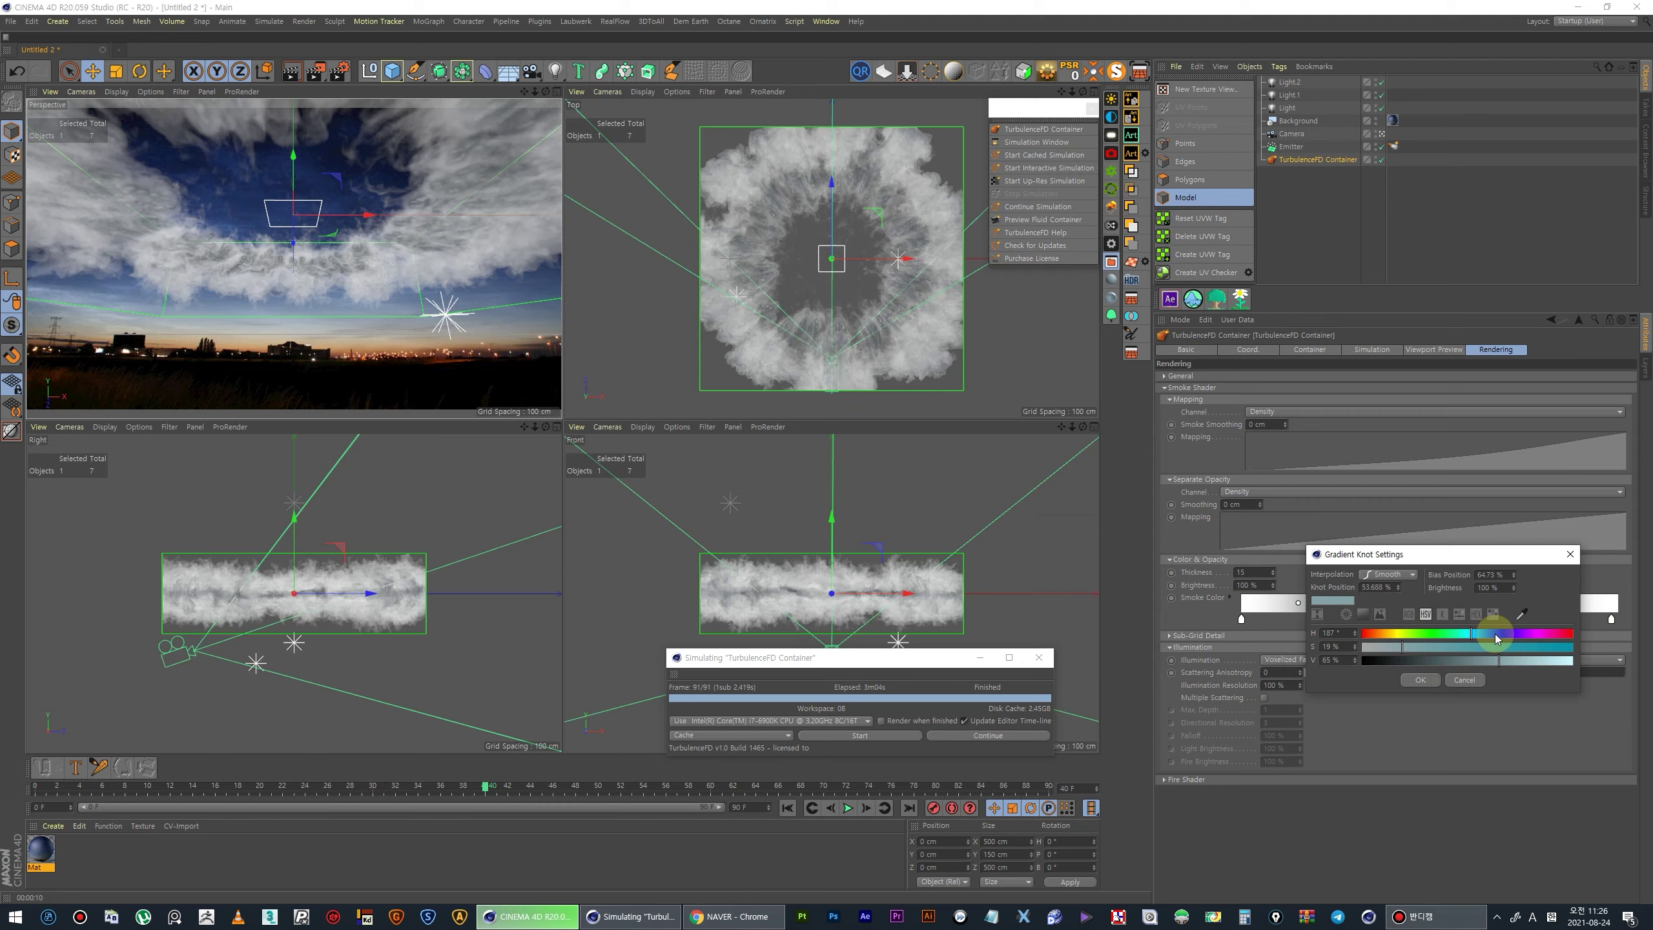
left_click(1419, 679)
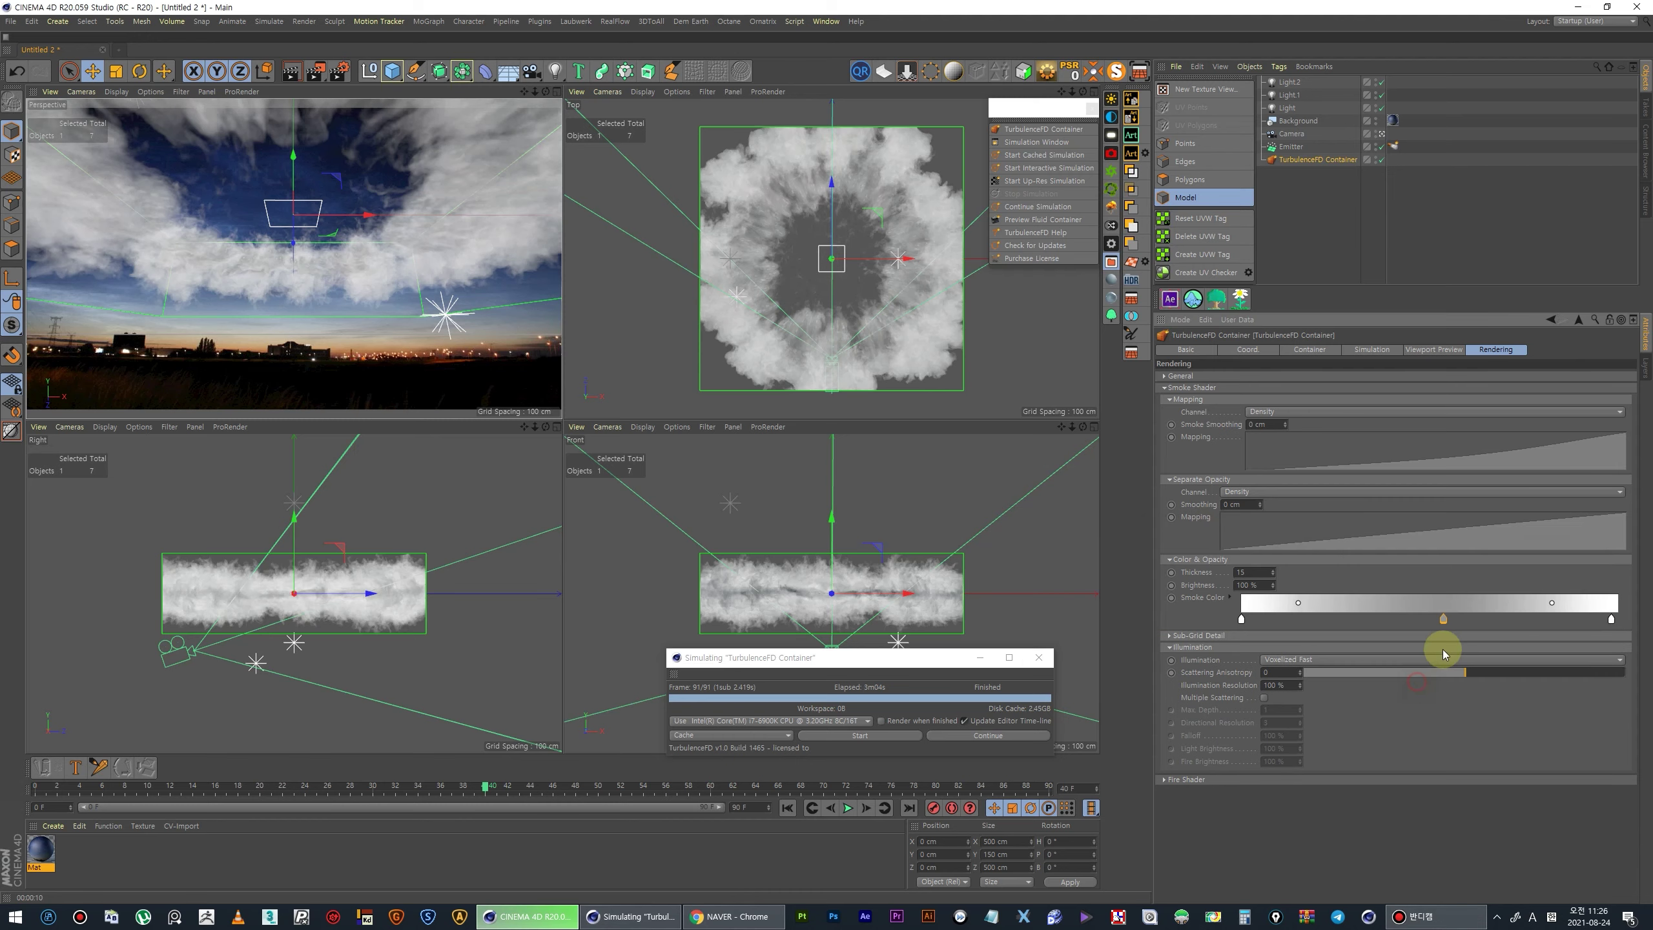
mouse_move(40, 786)
left_mouse_down()
mouse_move(541, 793)
mouse_move(74, 785)
mouse_move(431, 778)
mouse_move(273, 765)
mouse_move(334, 750)
mouse_move(102, 745)
mouse_move(35, 784)
left_mouse_up()
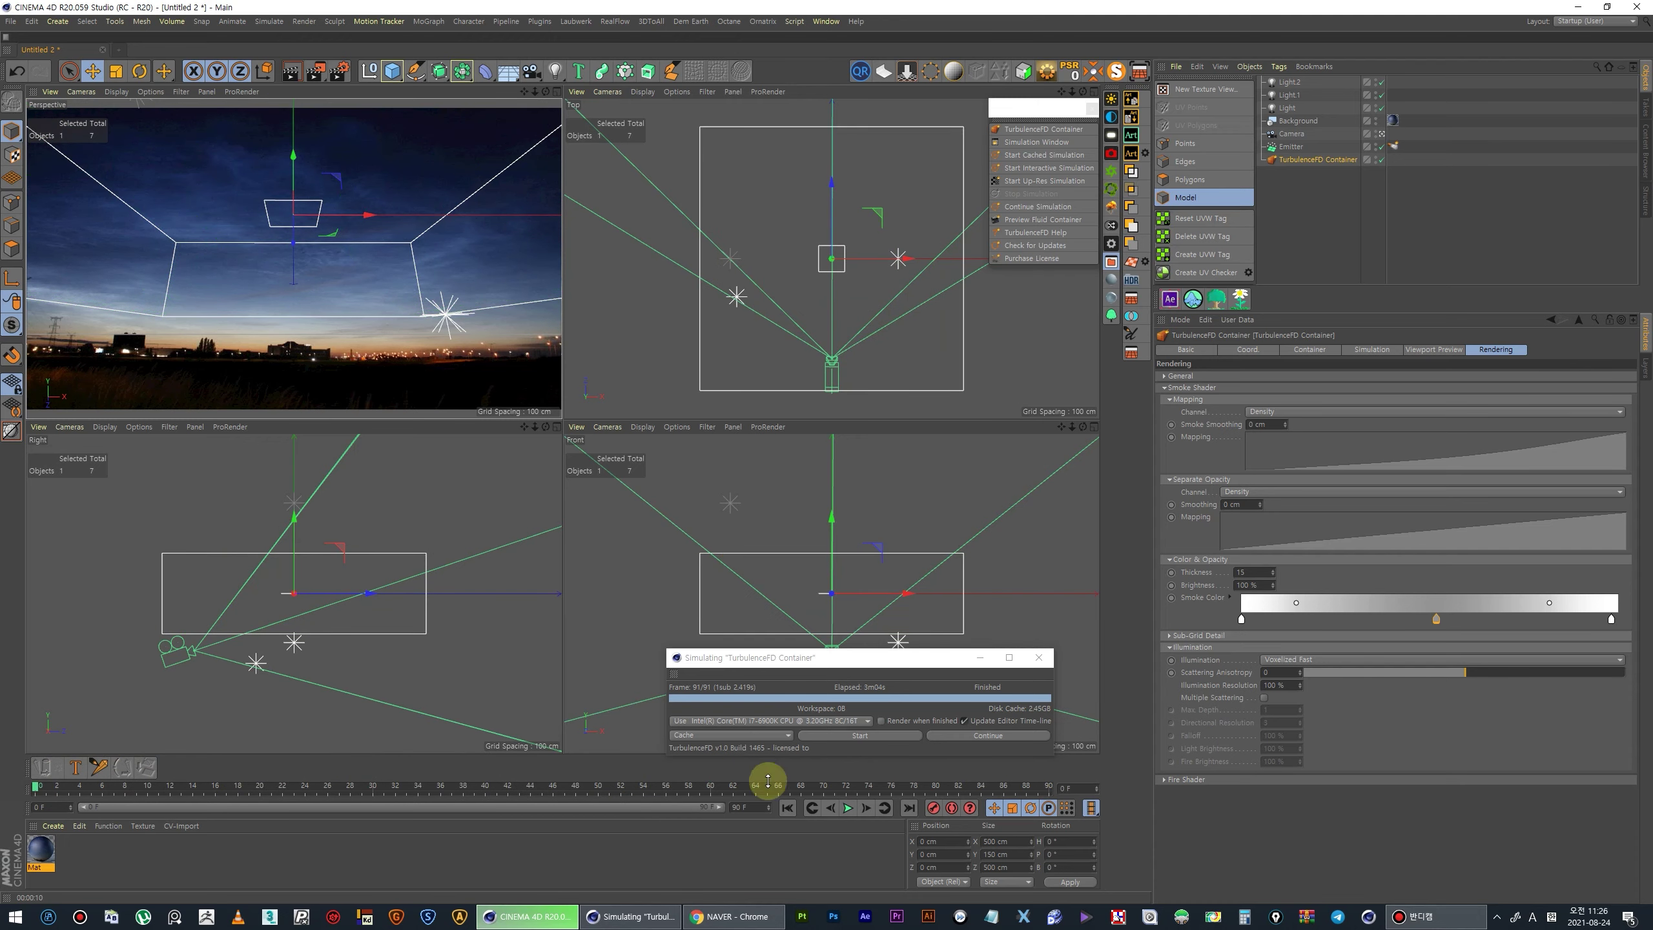
- Play the cloud simulation from the start in a maximised Perspective view with guides hidden
left_click(848, 808)
middle_click(359, 282)
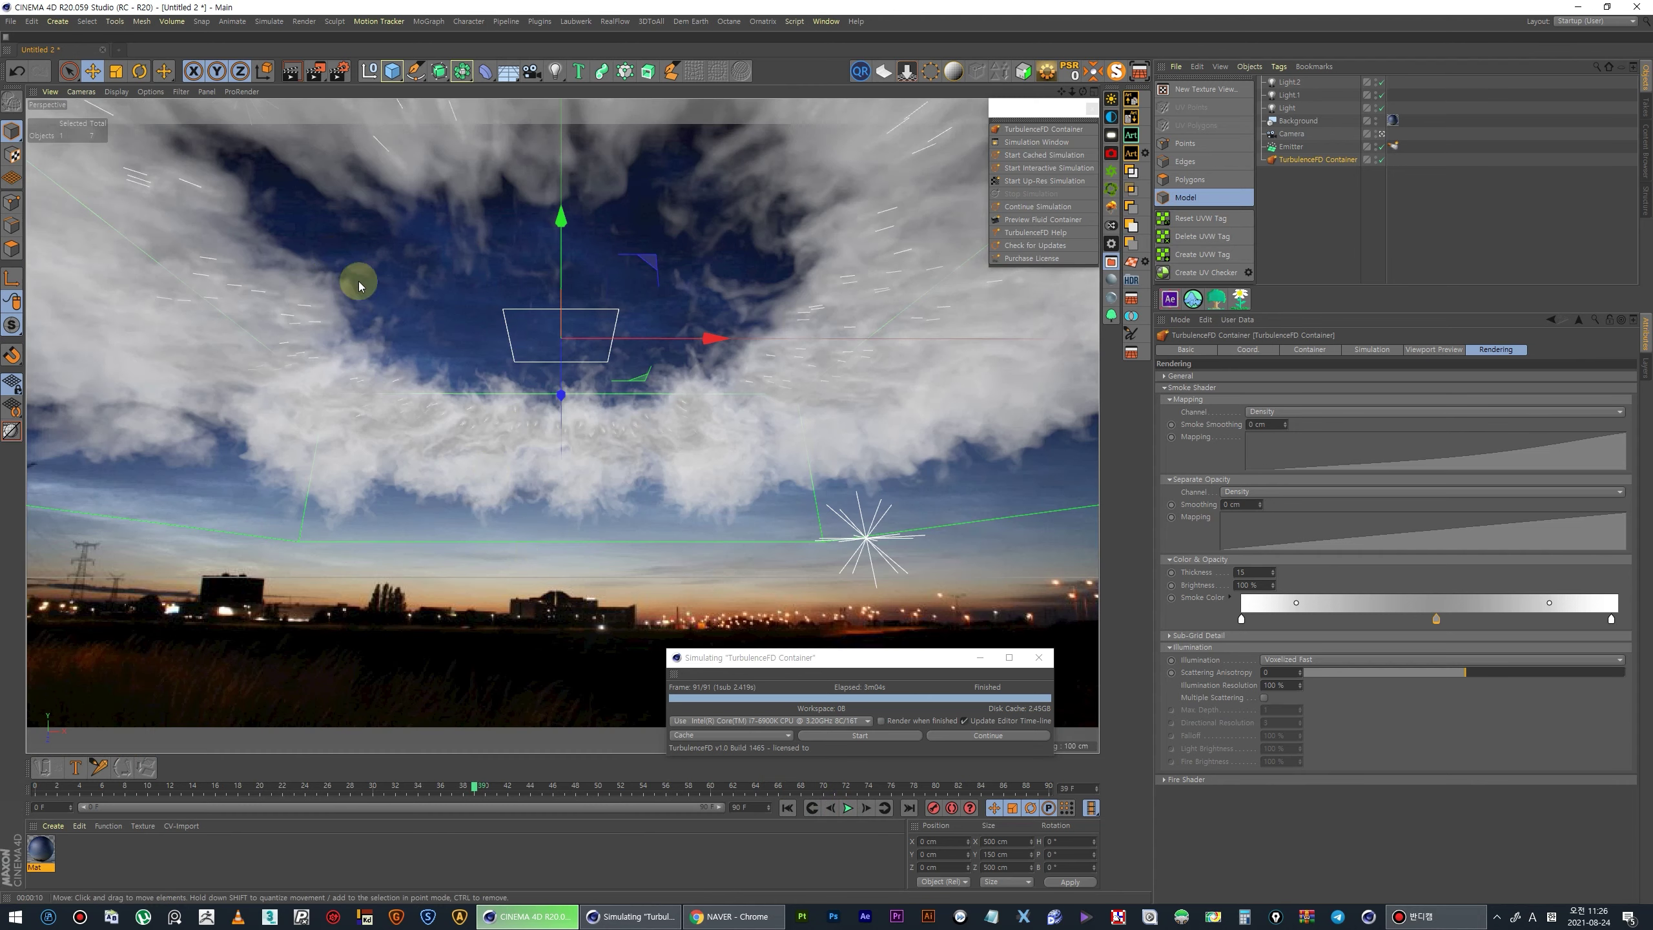
left_click(783, 810)
left_click(847, 808)
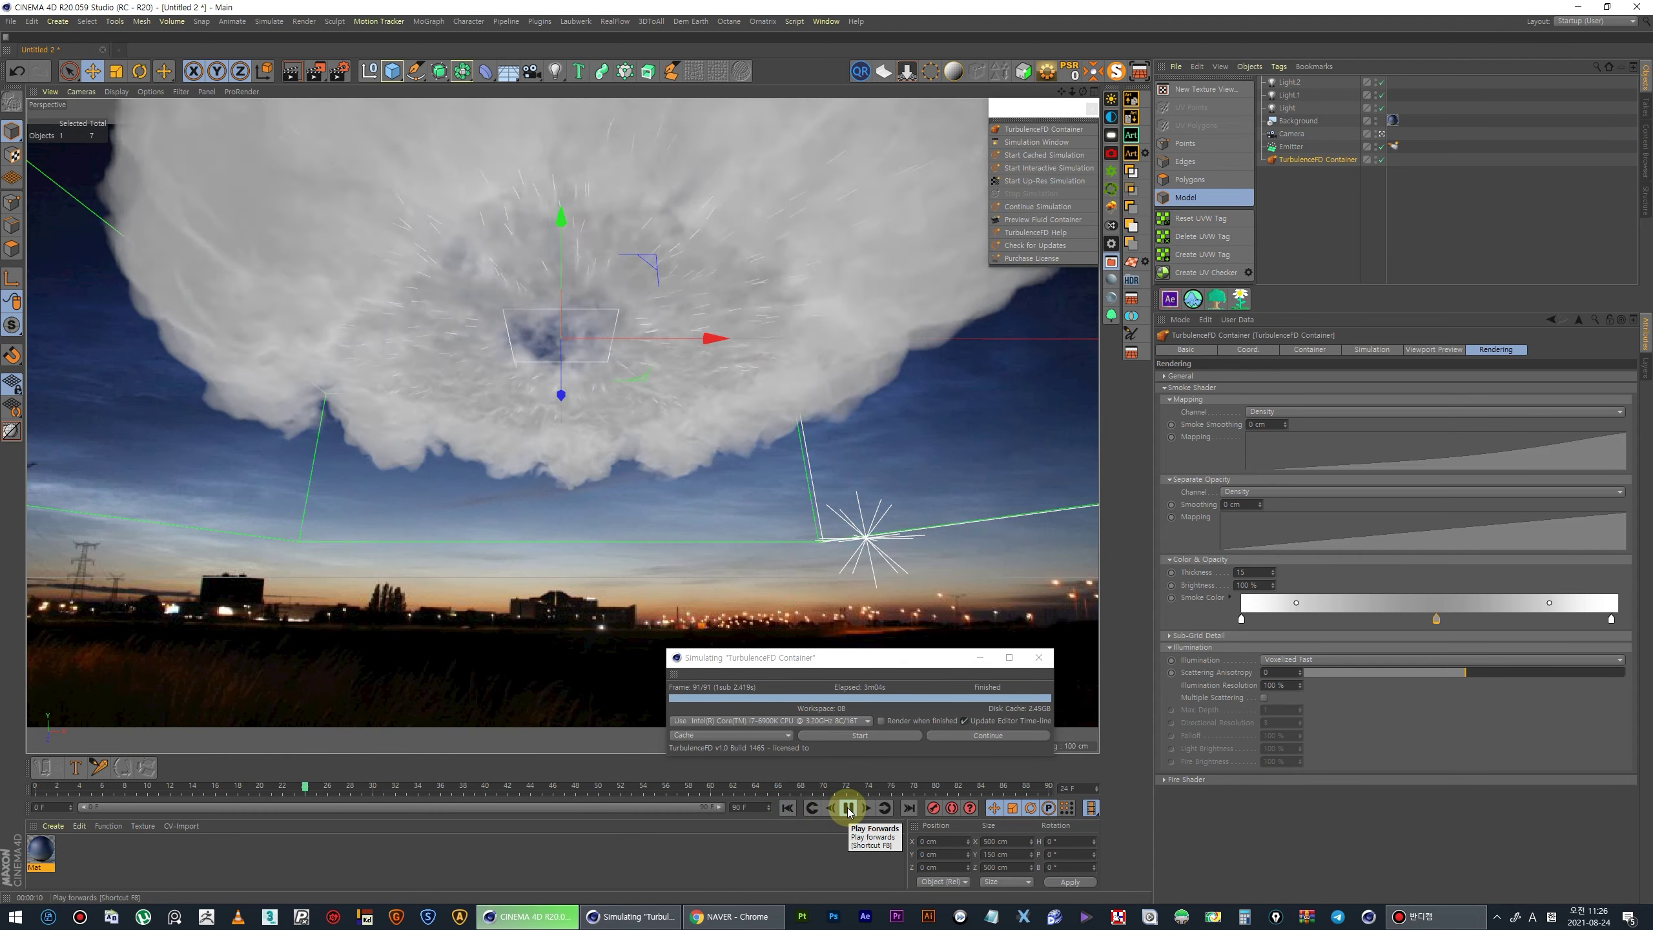
left_click(1380, 147)
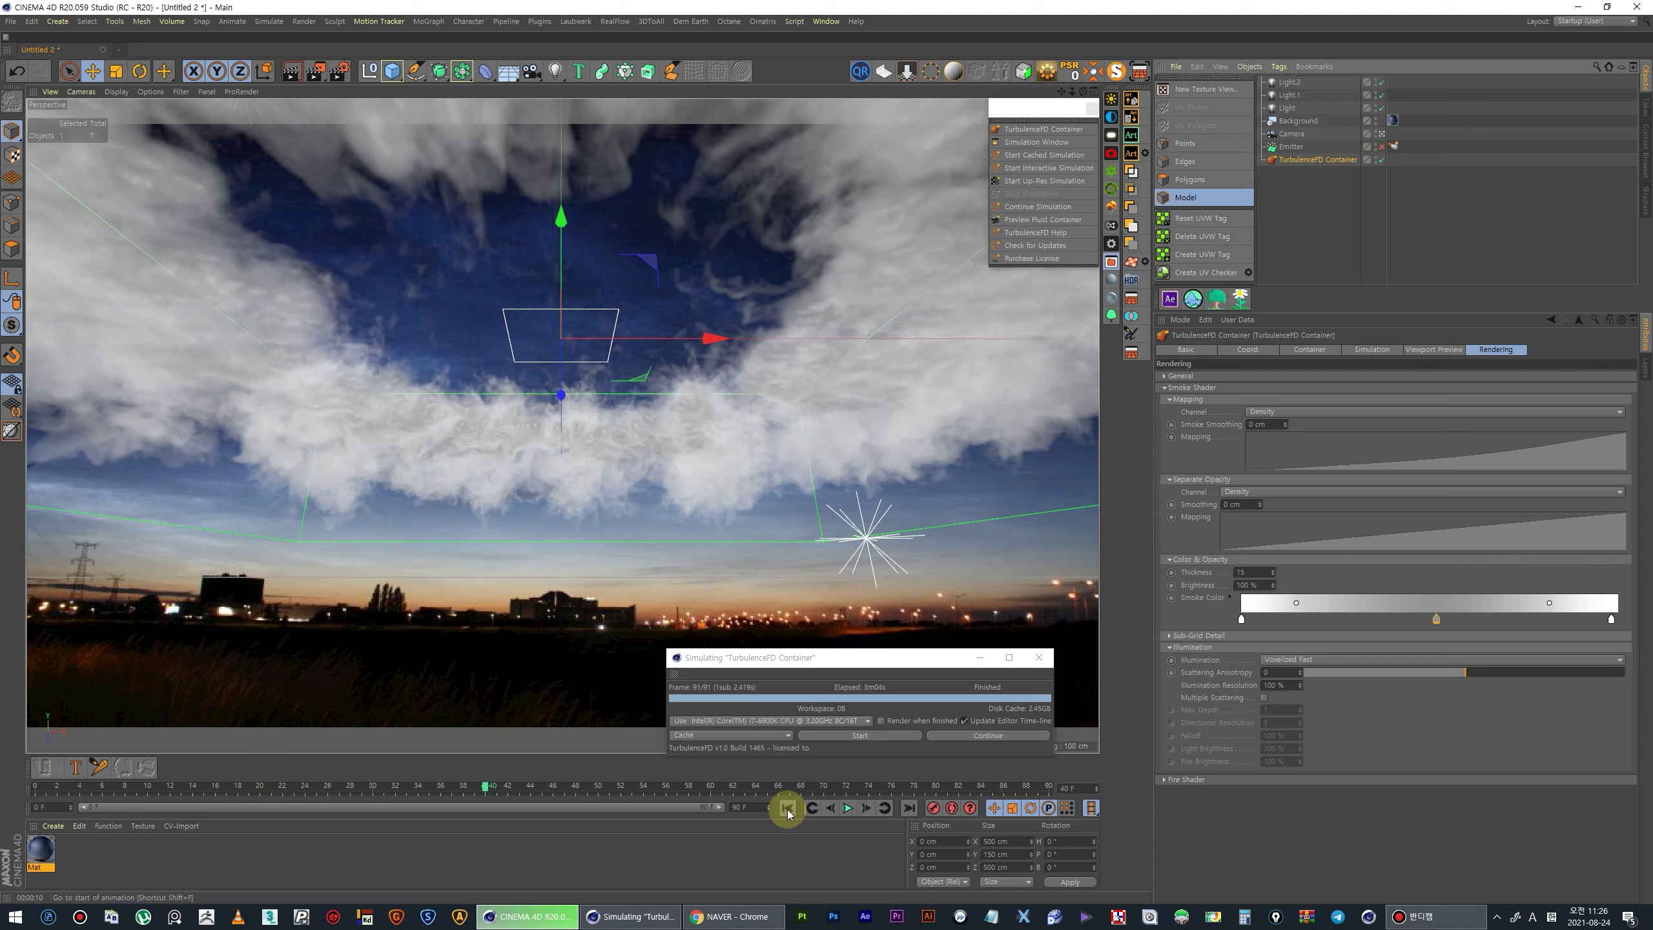
left_click(788, 808)
left_click(12, 433)
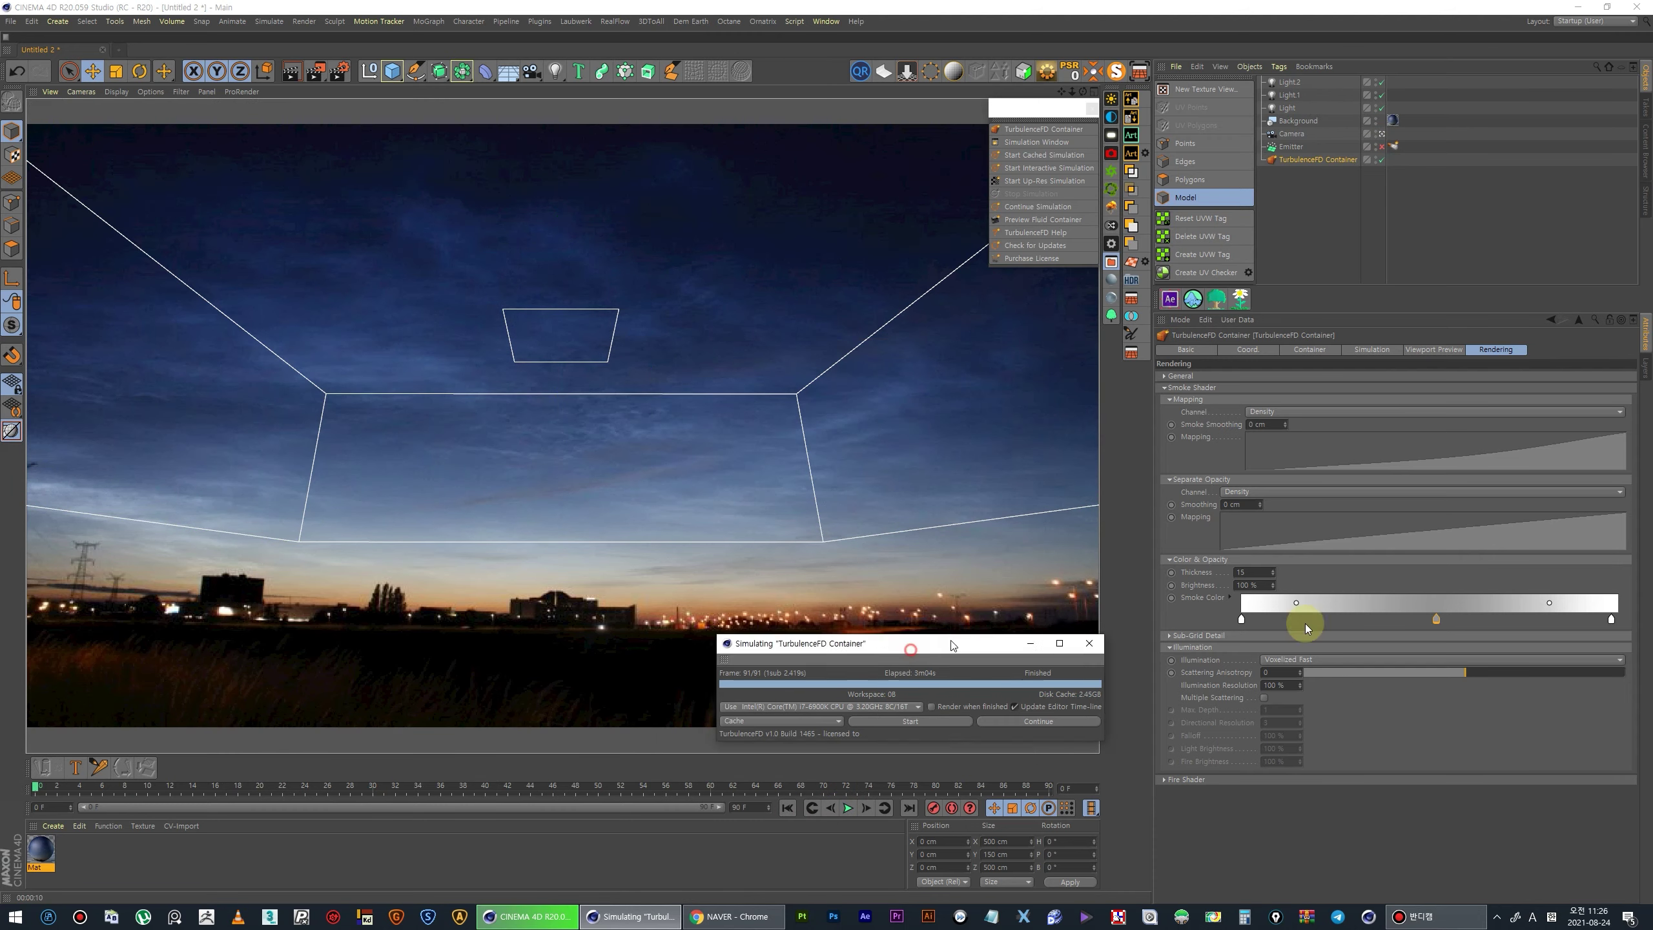
left_click_drag(814, 658, 1295, 640)
left_click(848, 808)
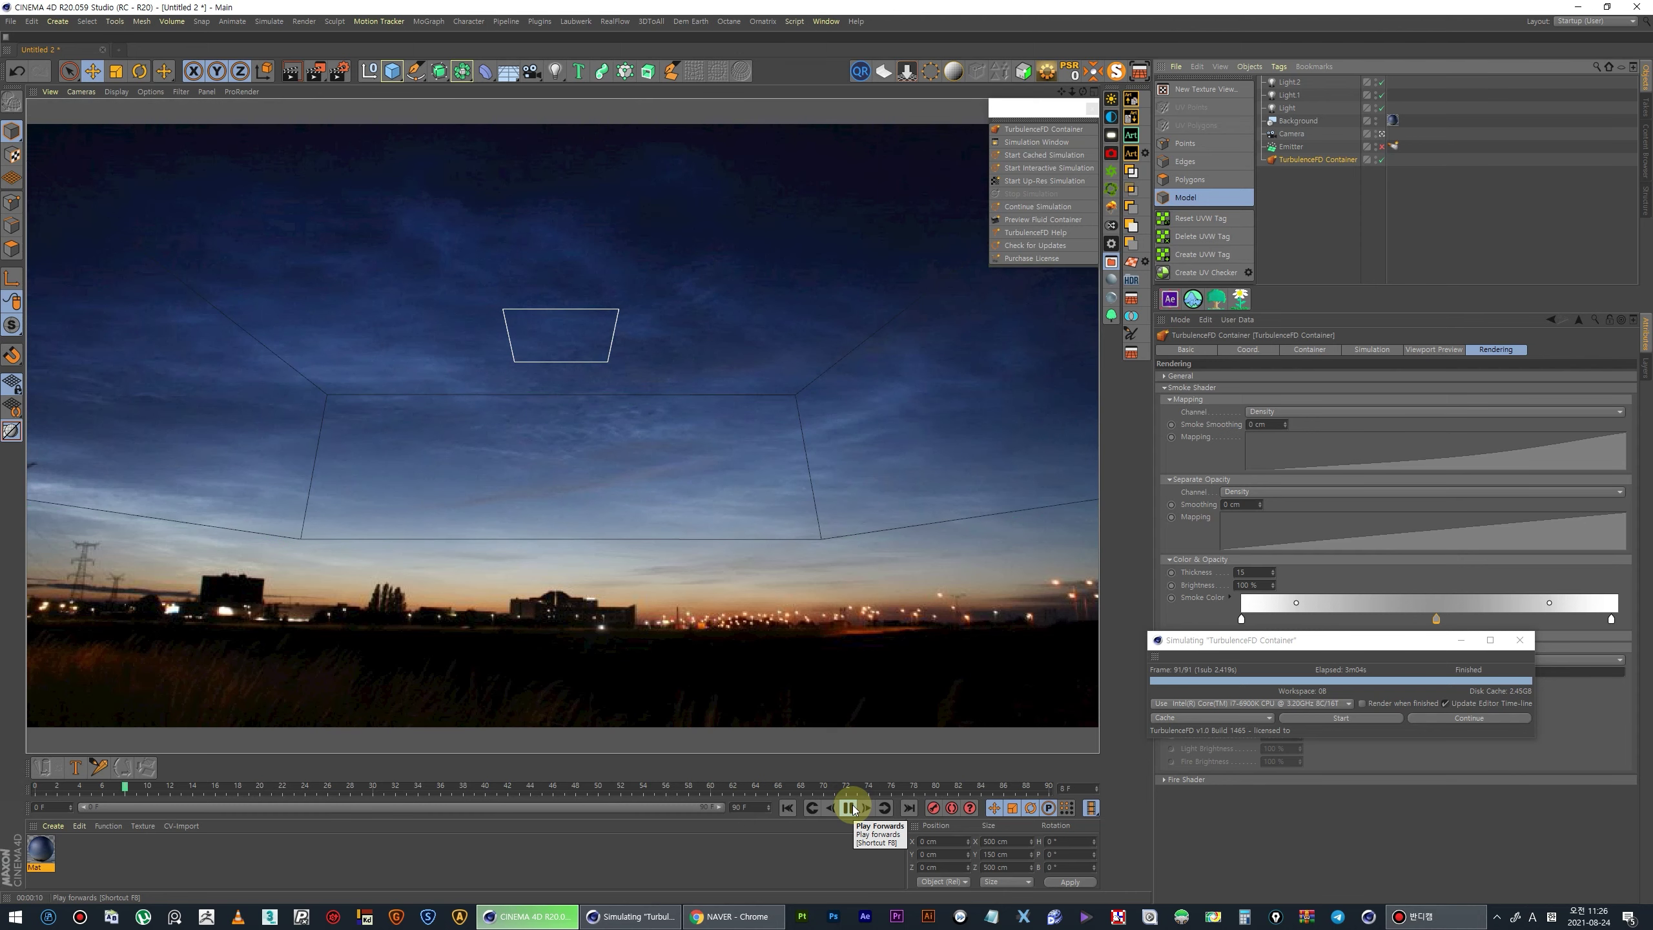
left_click(850, 807)
- Return to four views, replay frames around 26–51, and open Render Settings
left_click_drag(166, 784, 622, 806)
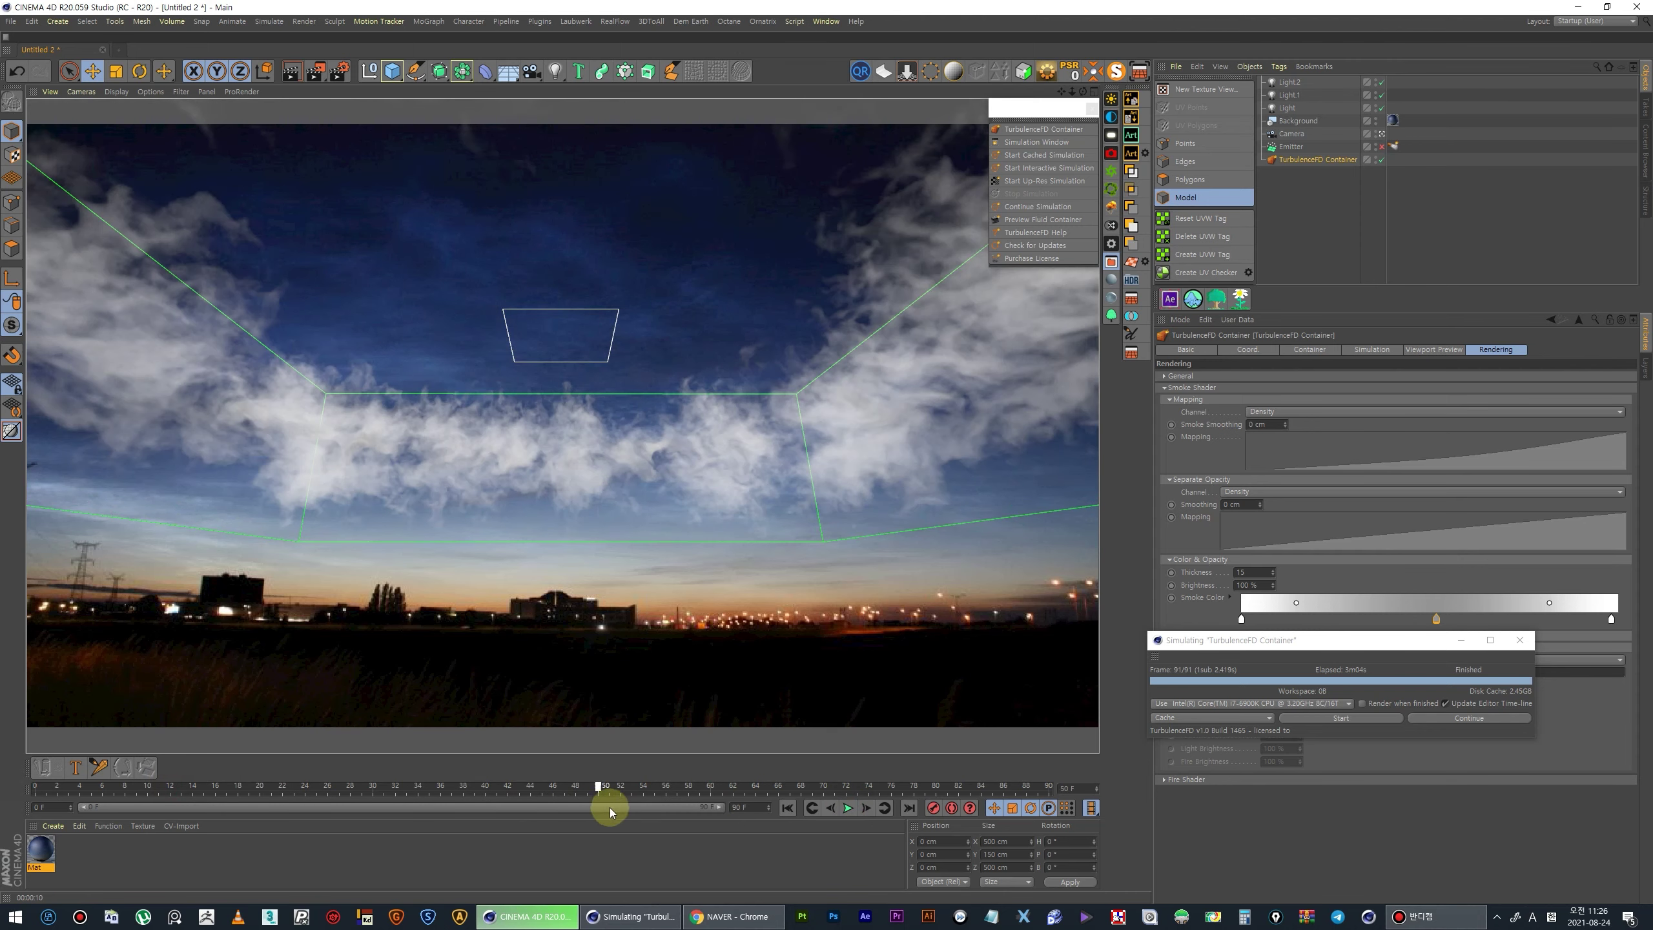
middle_click(563, 558)
mouse_move(97, 760)
left_mouse_down()
mouse_move(37, 782)
mouse_move(527, 786)
mouse_move(38, 777)
left_mouse_up()
left_click(848, 807)
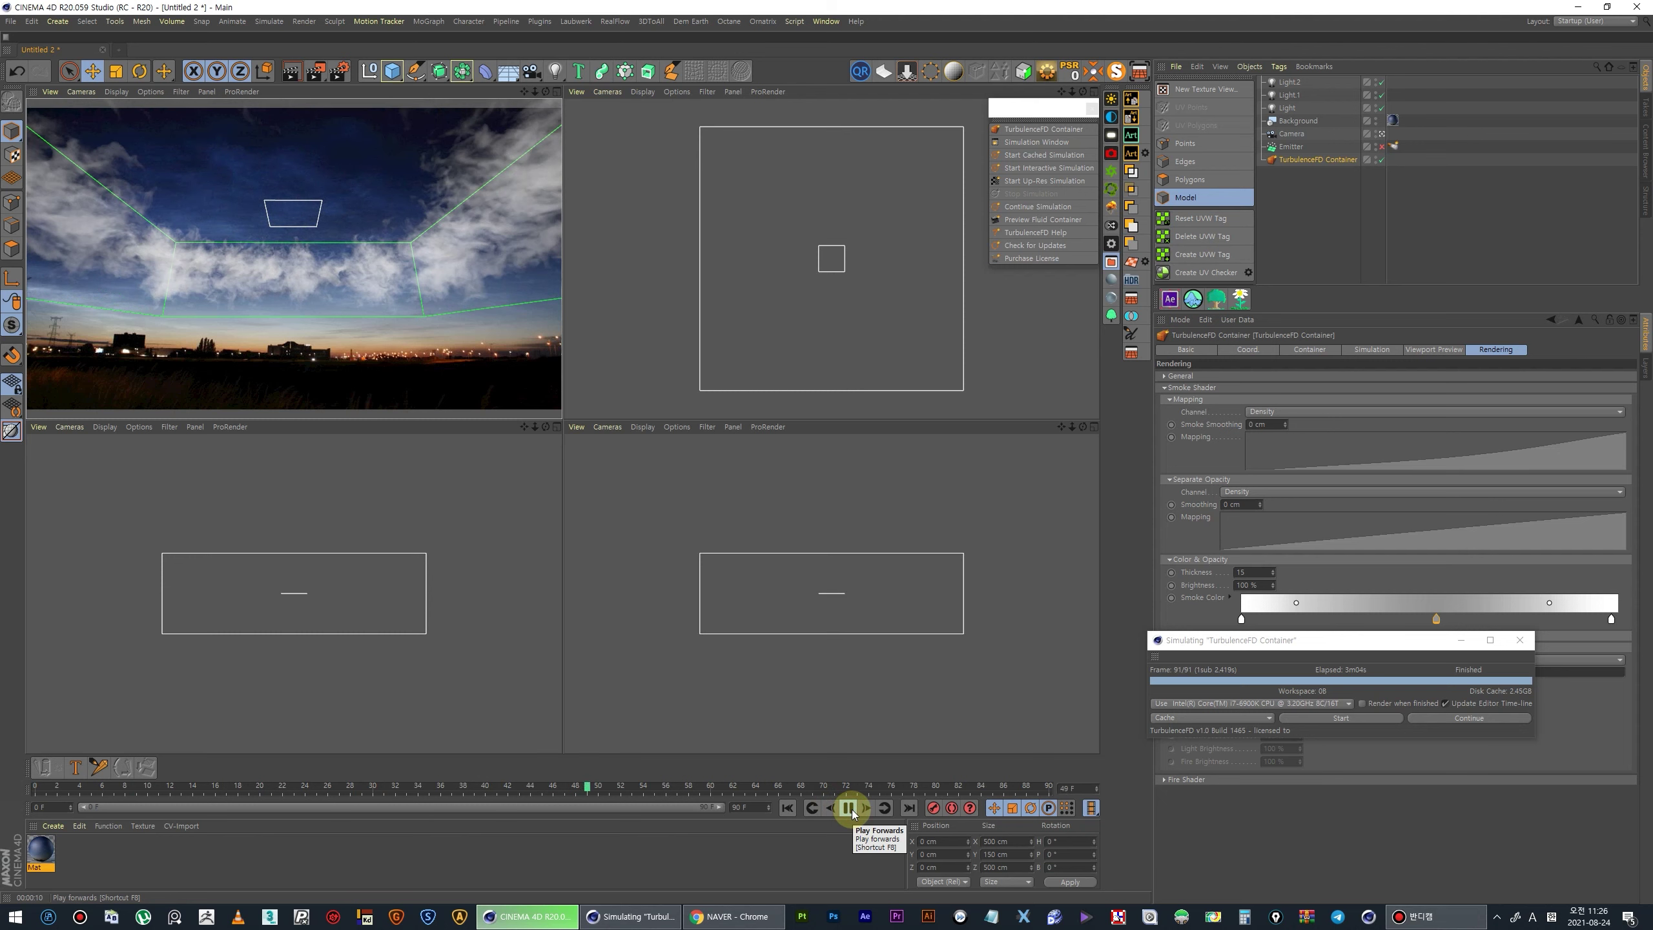
left_click(847, 807)
left_click_drag(636, 790, 611, 791)
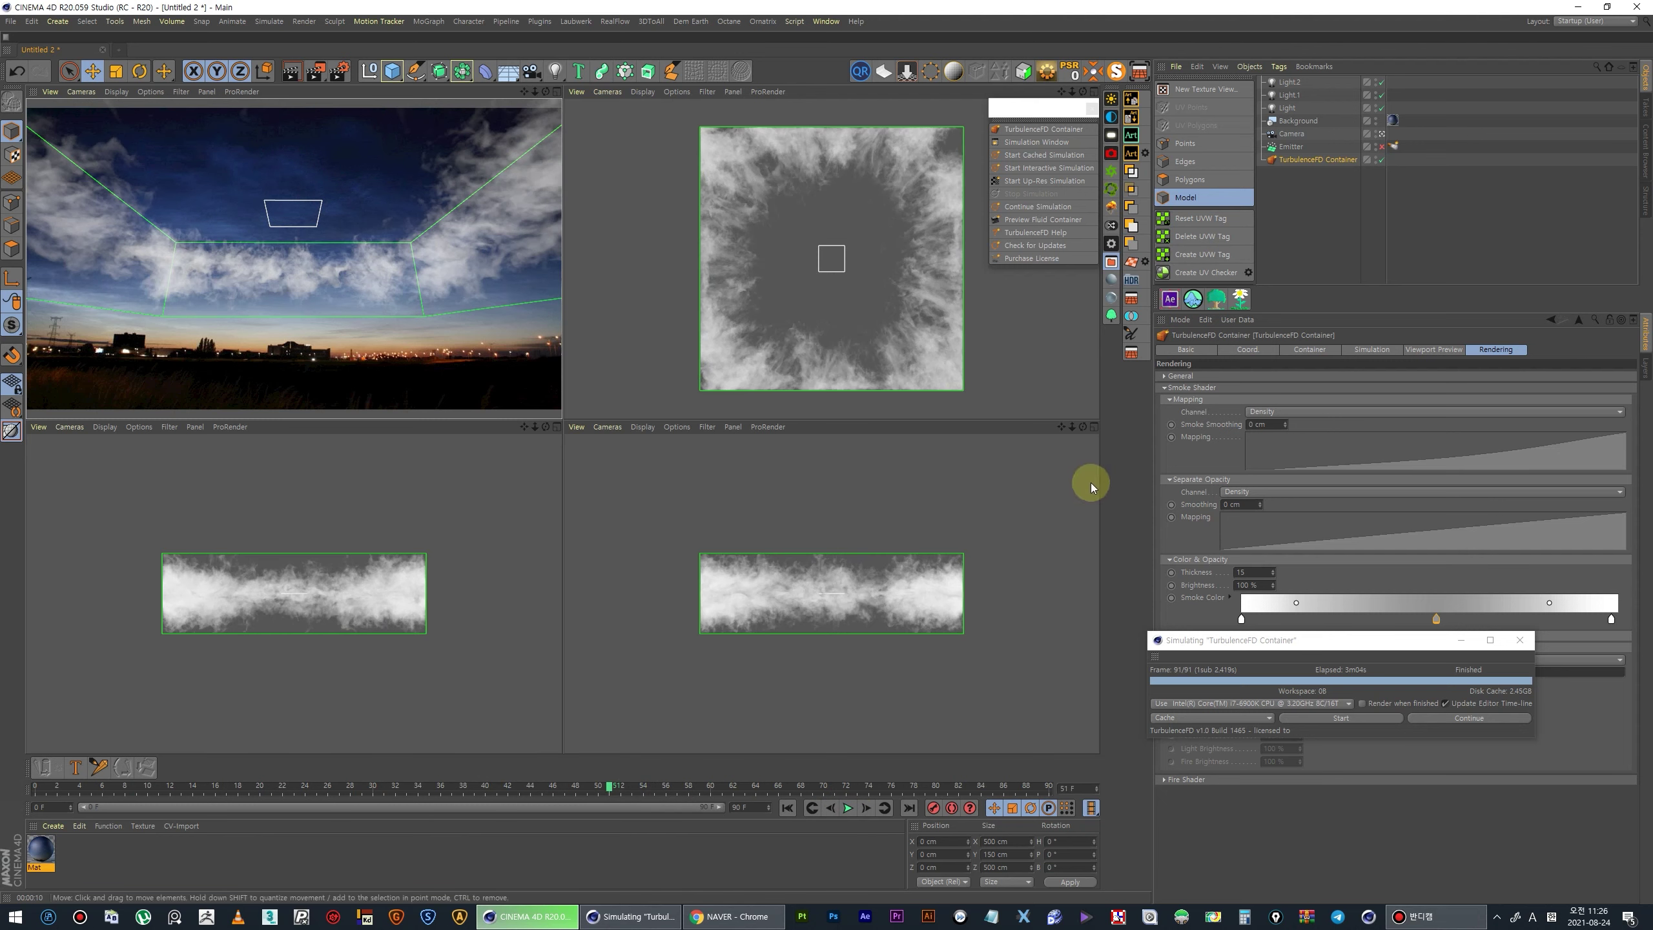
left_click(348, 76)
mouse_move(568, 77)
left_mouse_down()
mouse_move(754, 178)
mouse_move(830, 249)
left_mouse_up()
- Change the Save page output Format from TIF to PNG
left_click(656, 293)
left_click(869, 326)
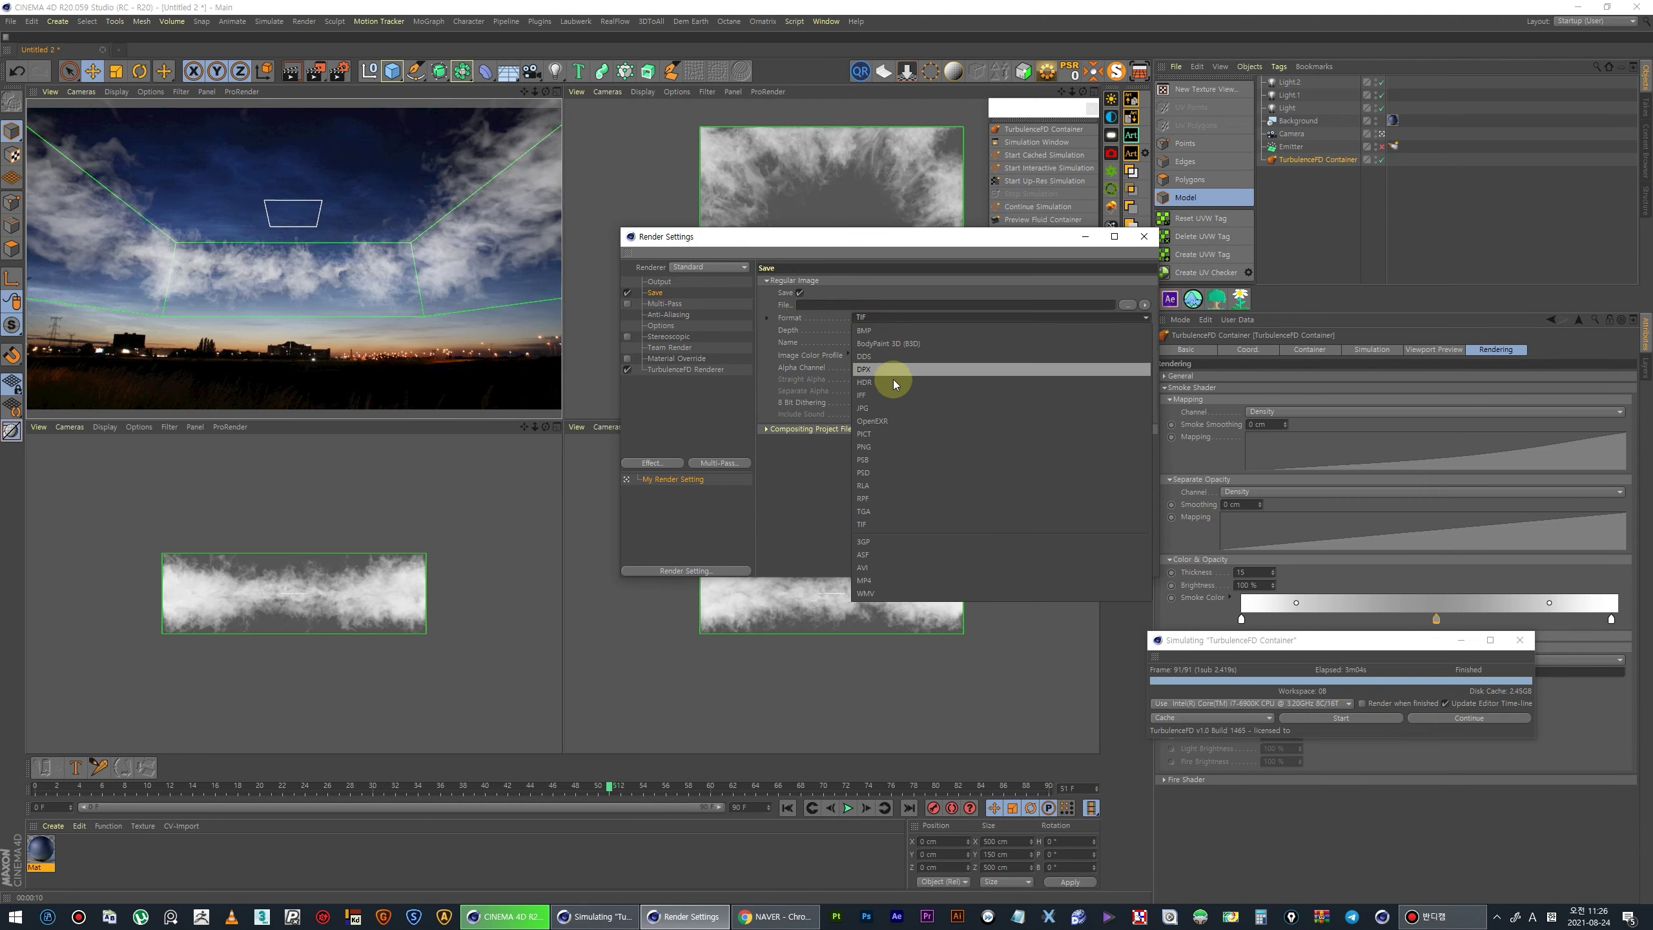
left_click(893, 446)
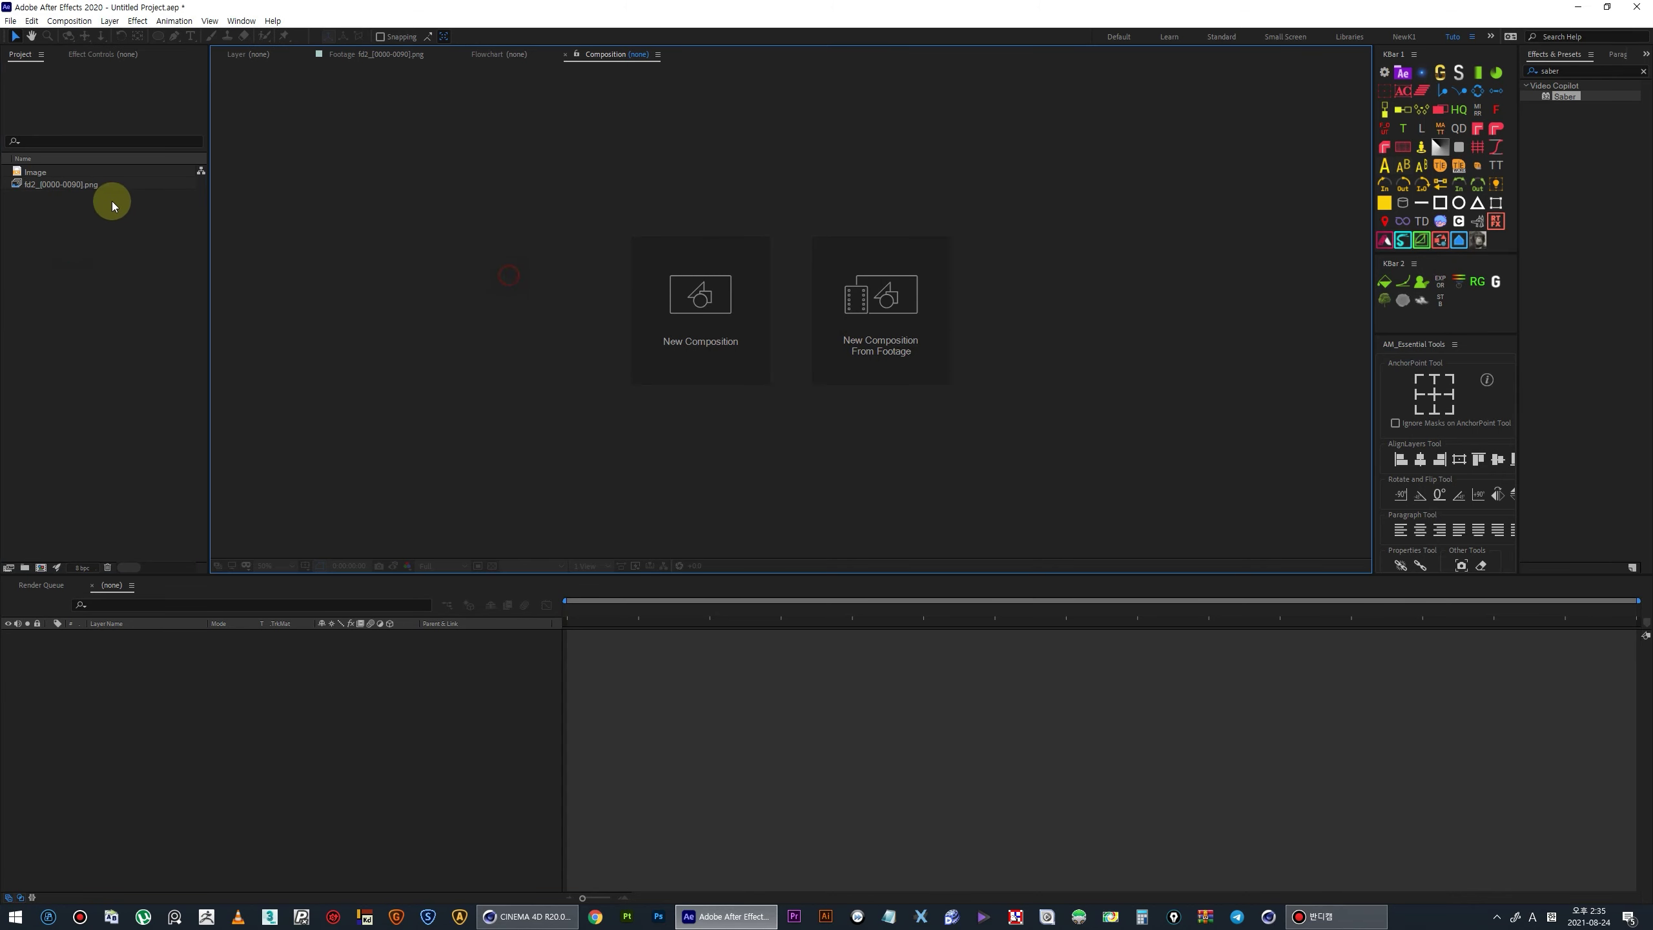
- Preview the rendered cloud PNG sequence footage
double_click(82, 184)
key("space")
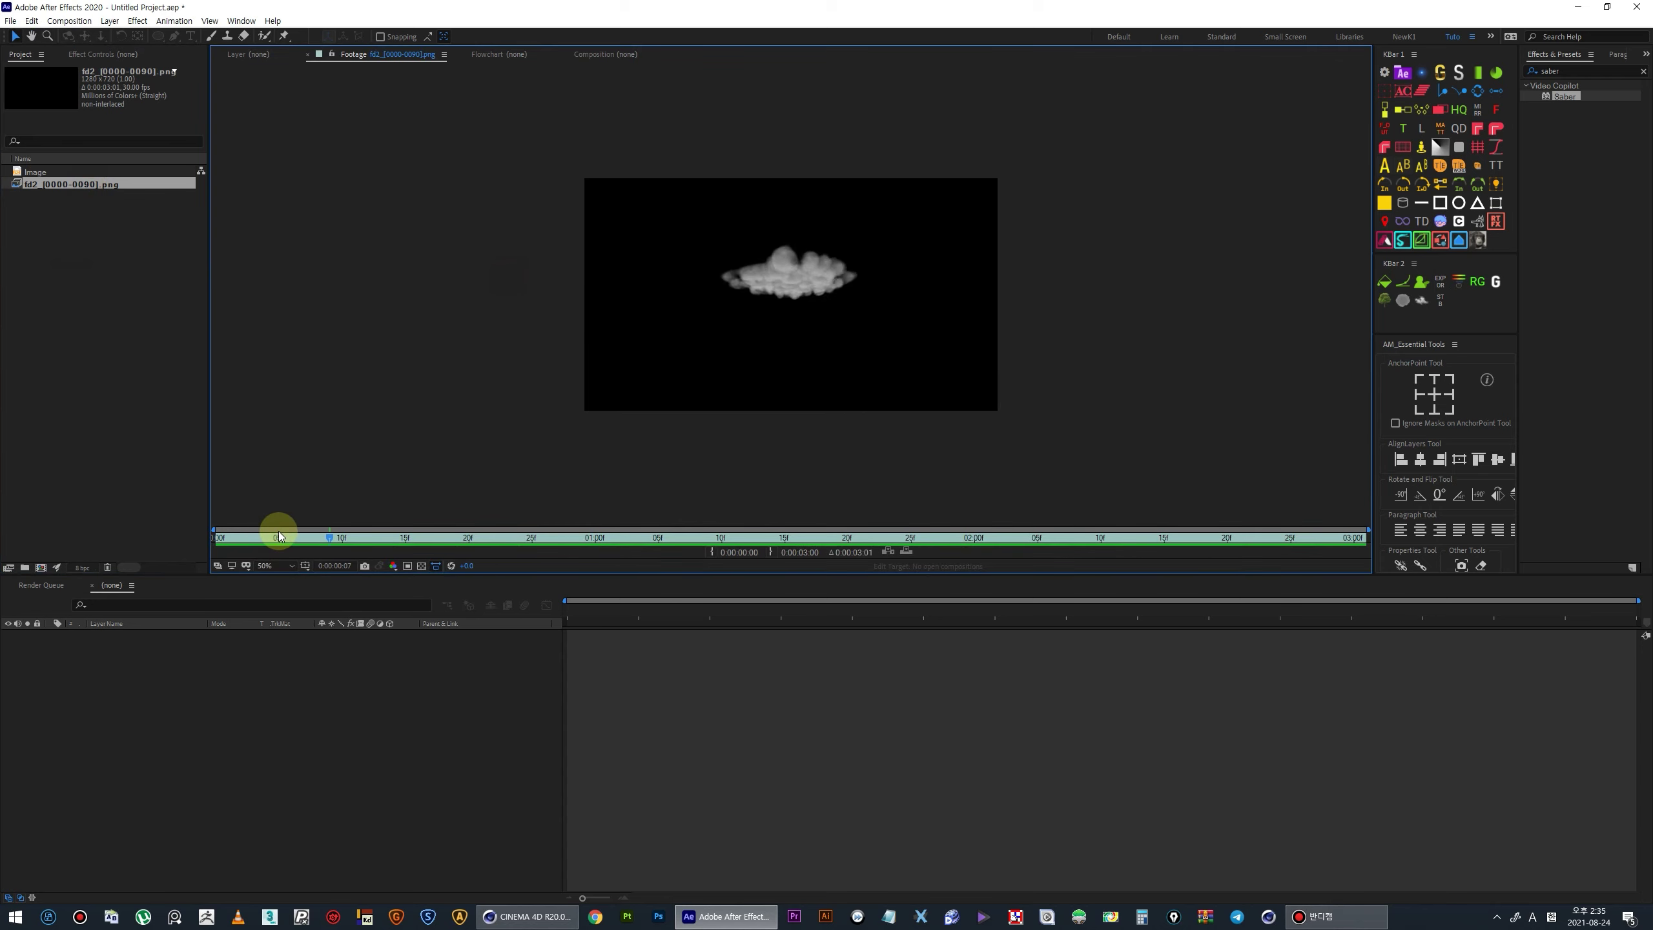
left_click(288, 539)
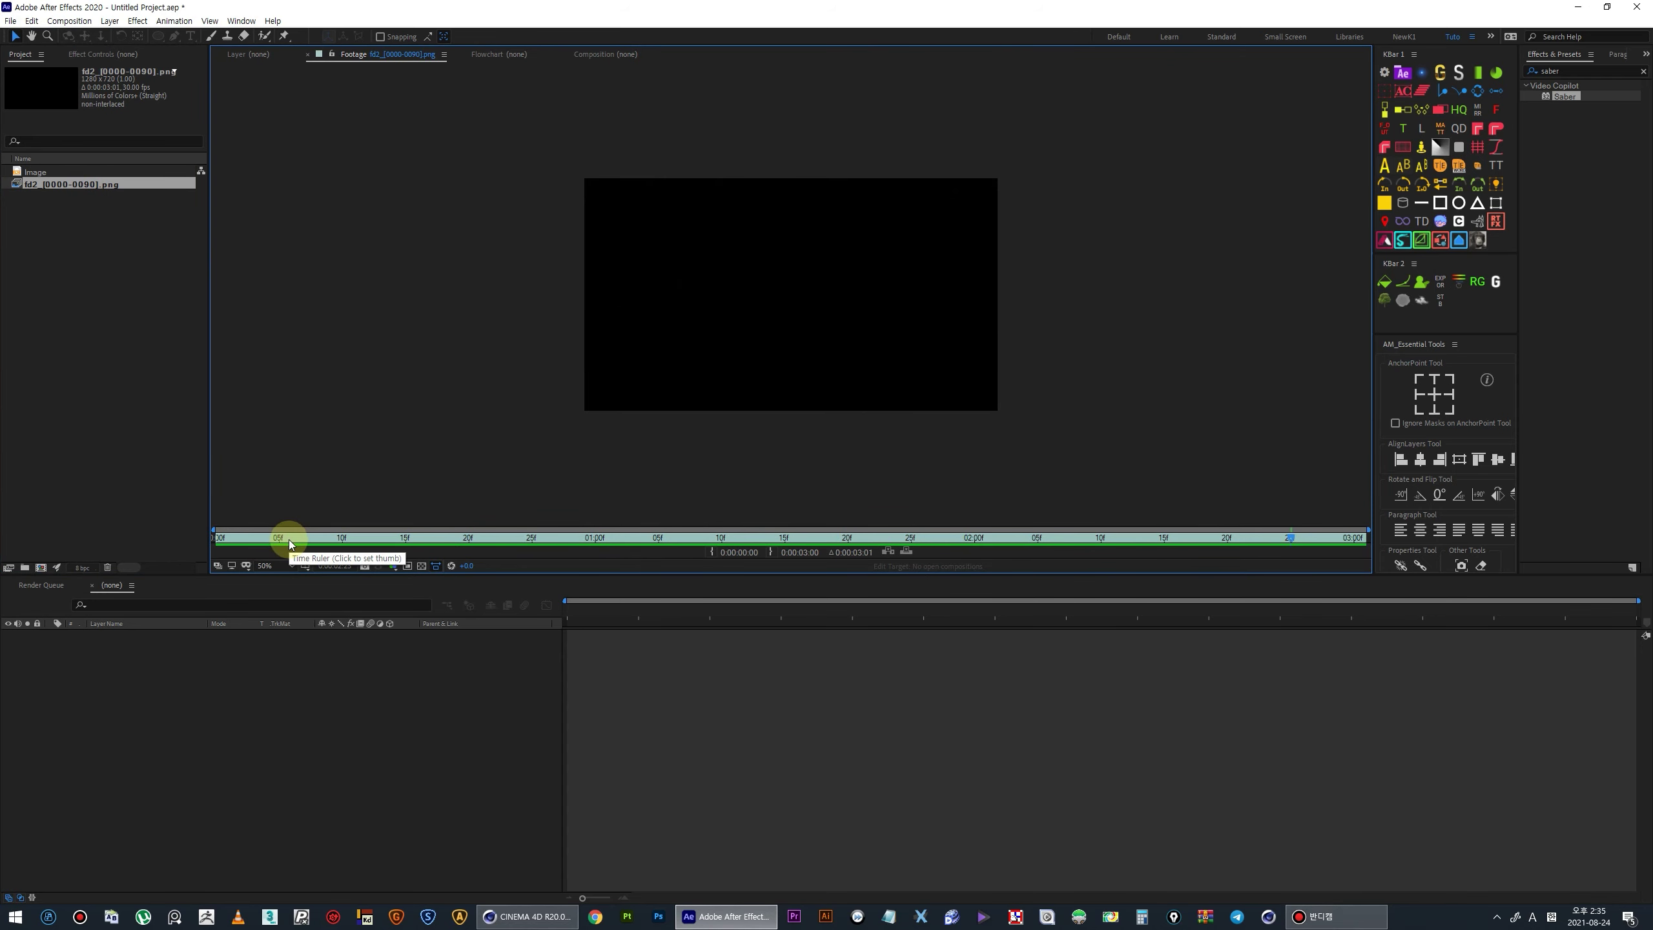
left_click(418, 541)
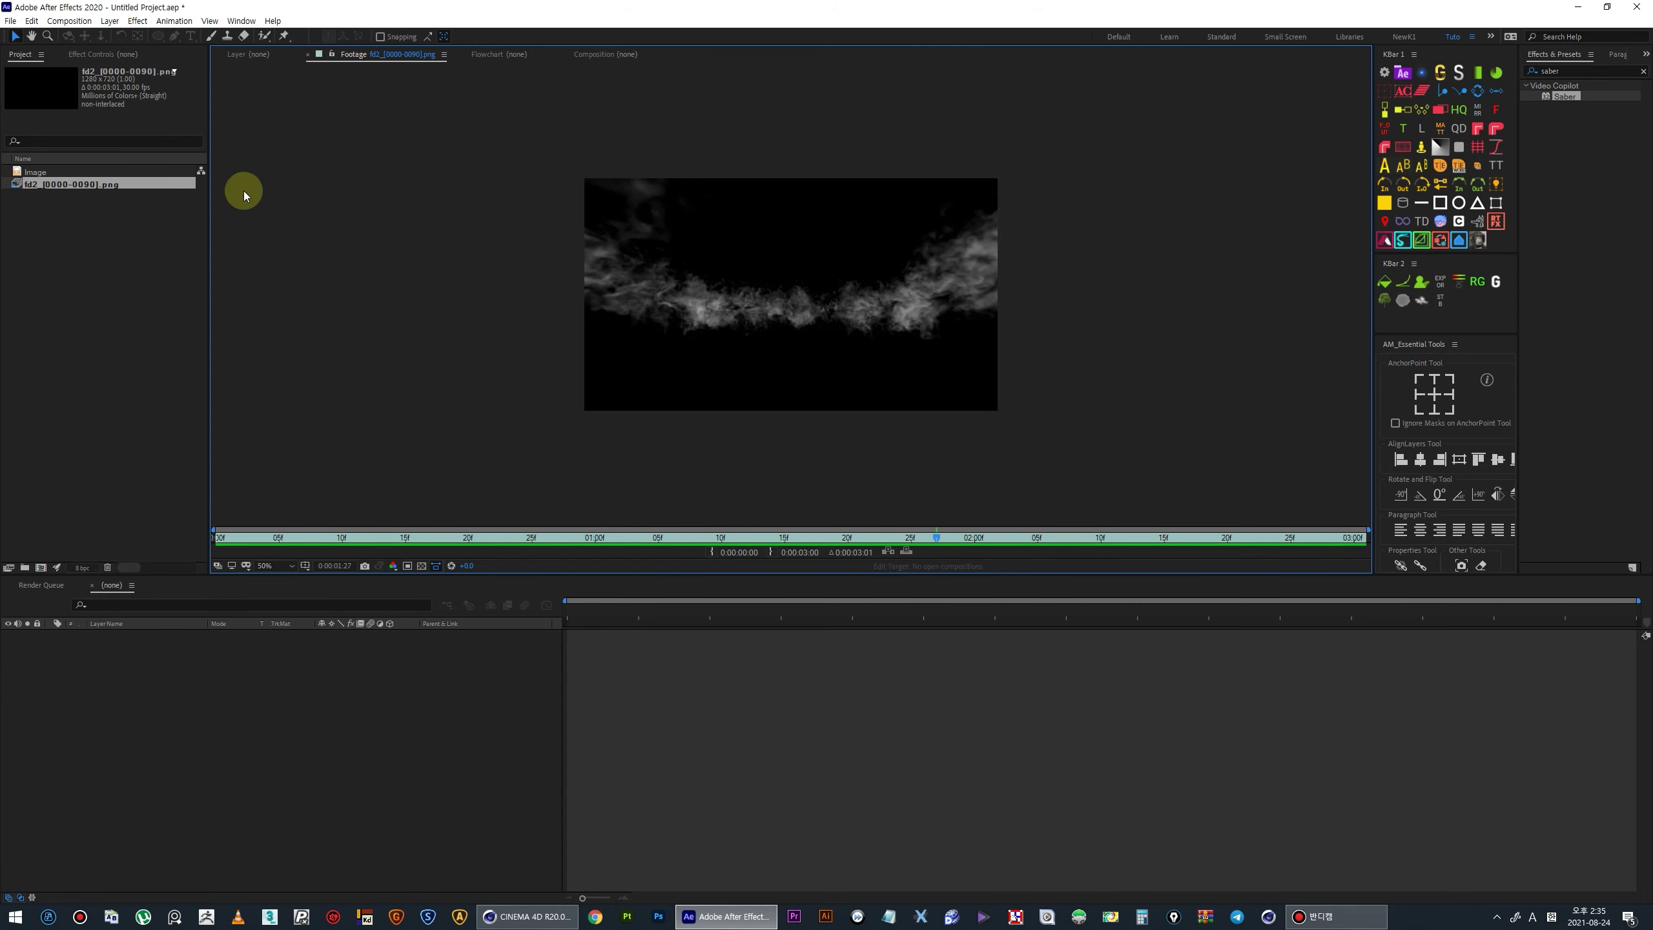
- Build a composition from the cloud footage with the sky Image below, scaled to fill
left_click(252, 60)
left_click_drag(44, 184, 29, 572)
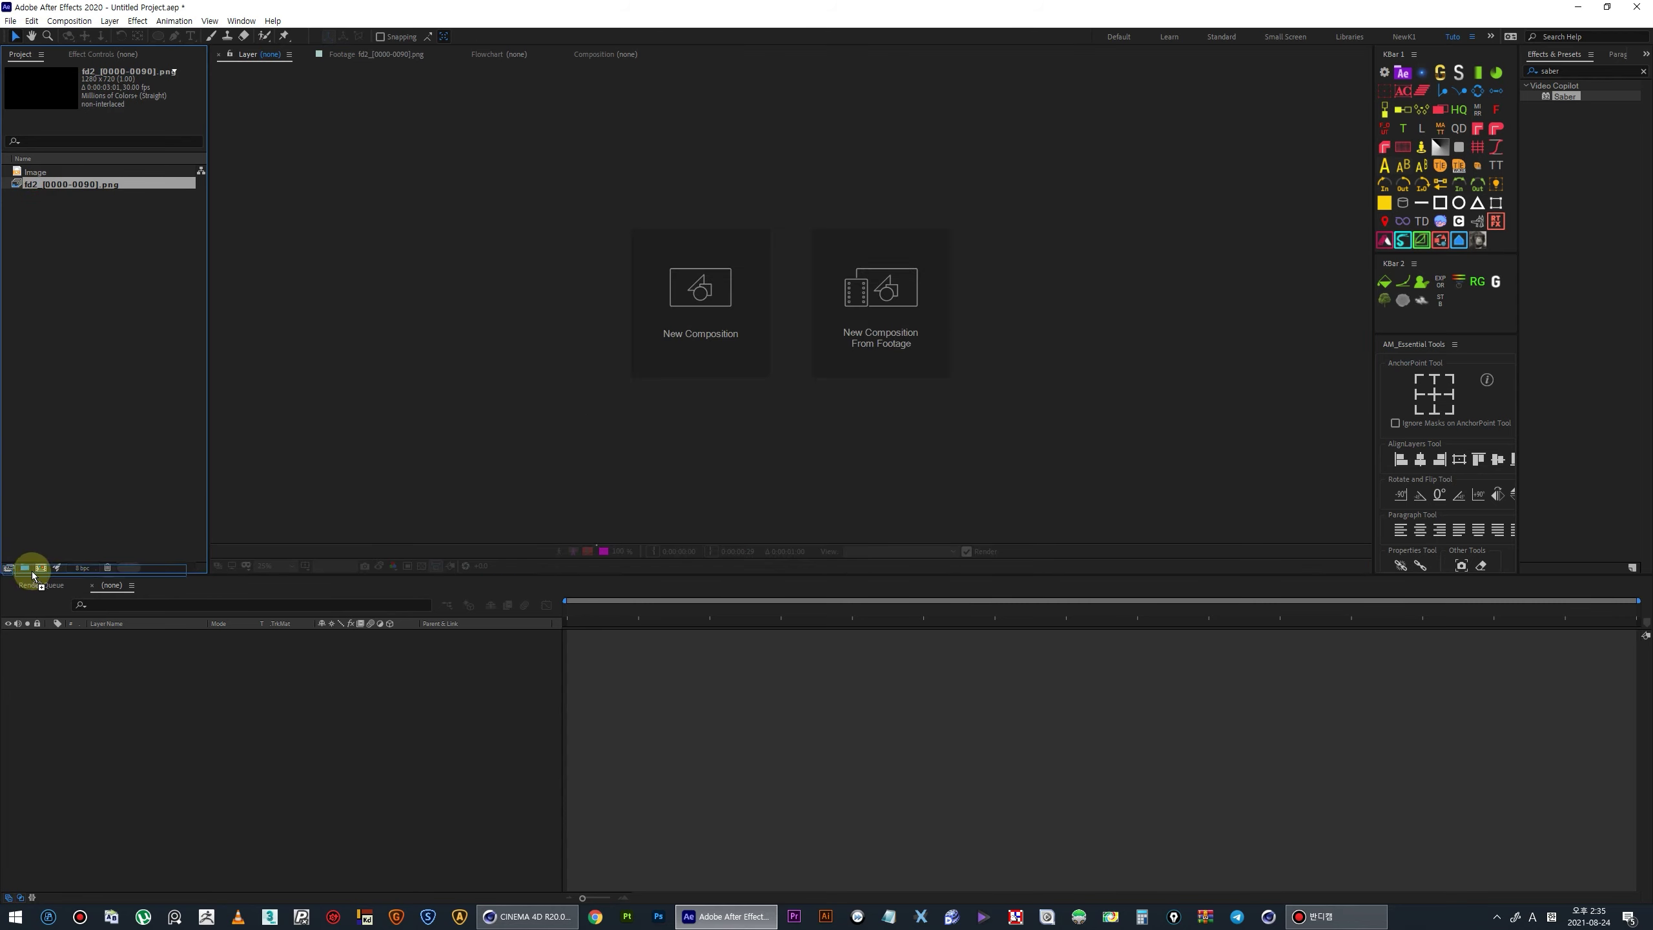
left_click_drag(682, 610, 860, 610)
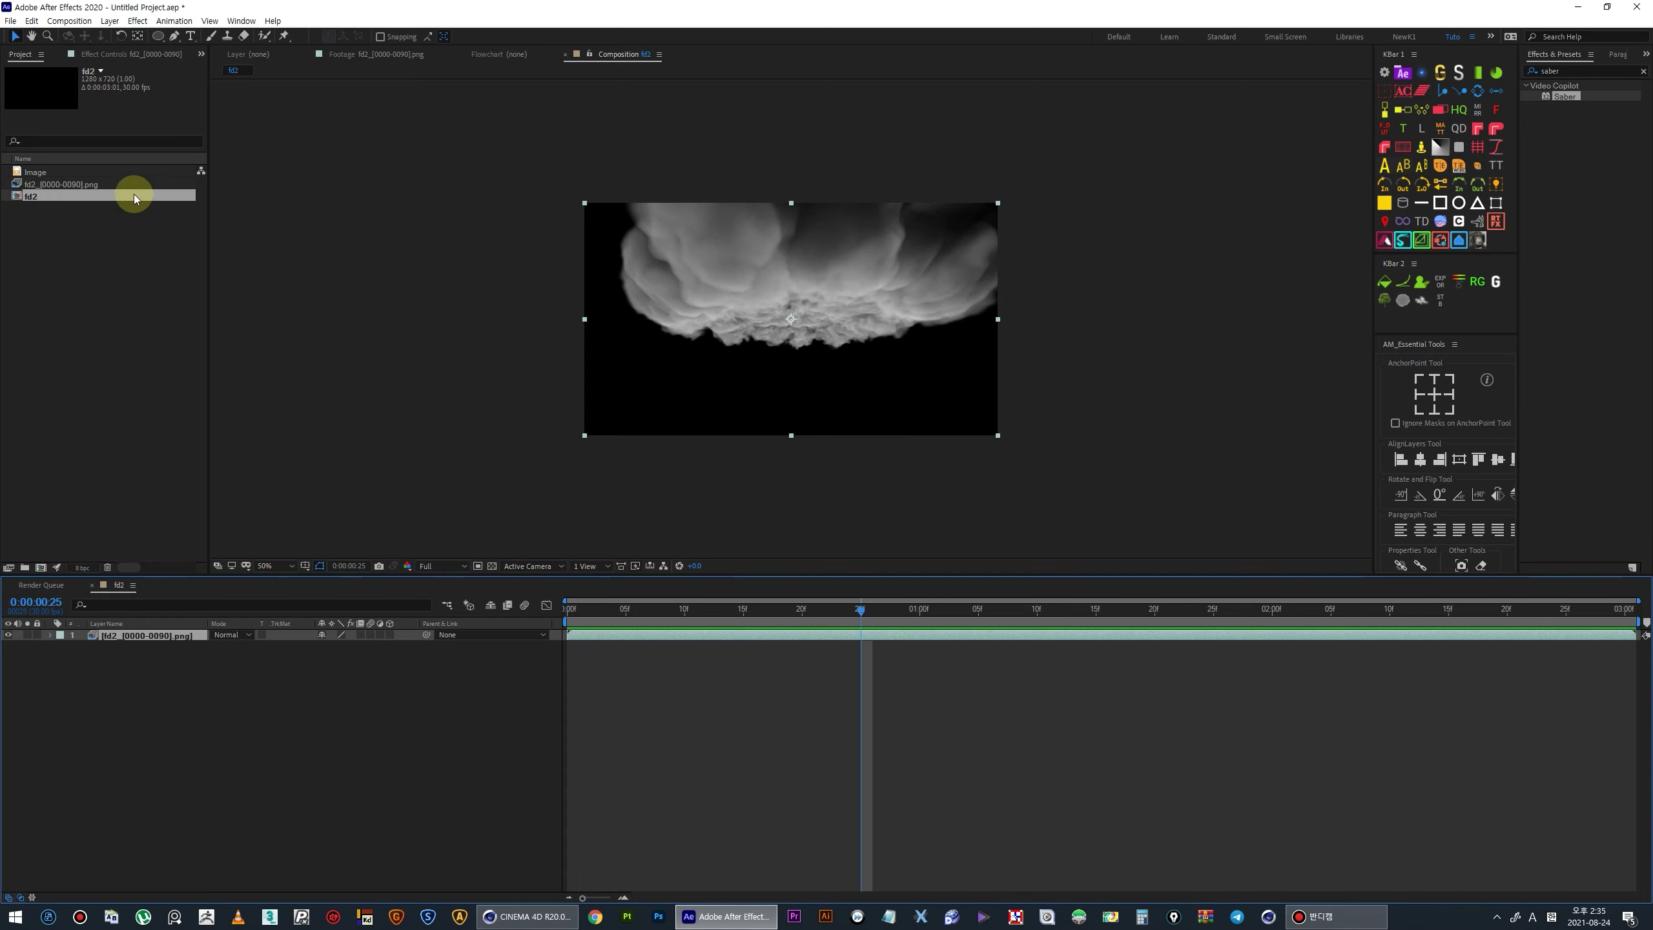
left_click_drag(21, 174, 472, 664)
left_click_drag(588, 609, 873, 609)
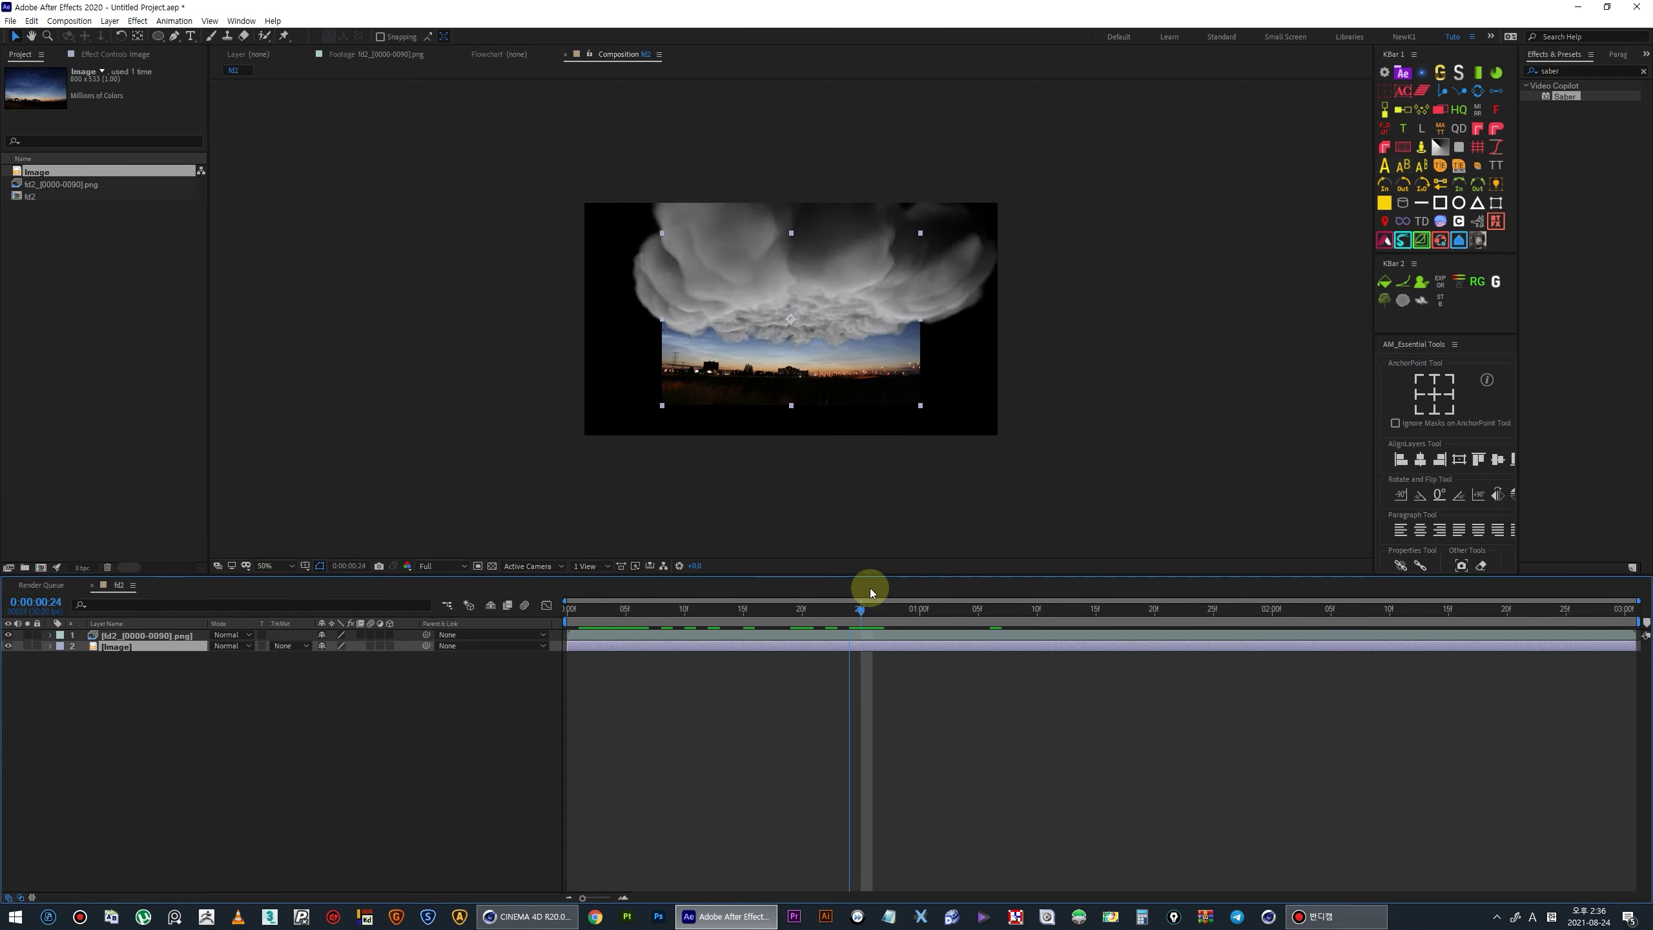
left_click_drag(921, 318, 1000, 333, "shift")
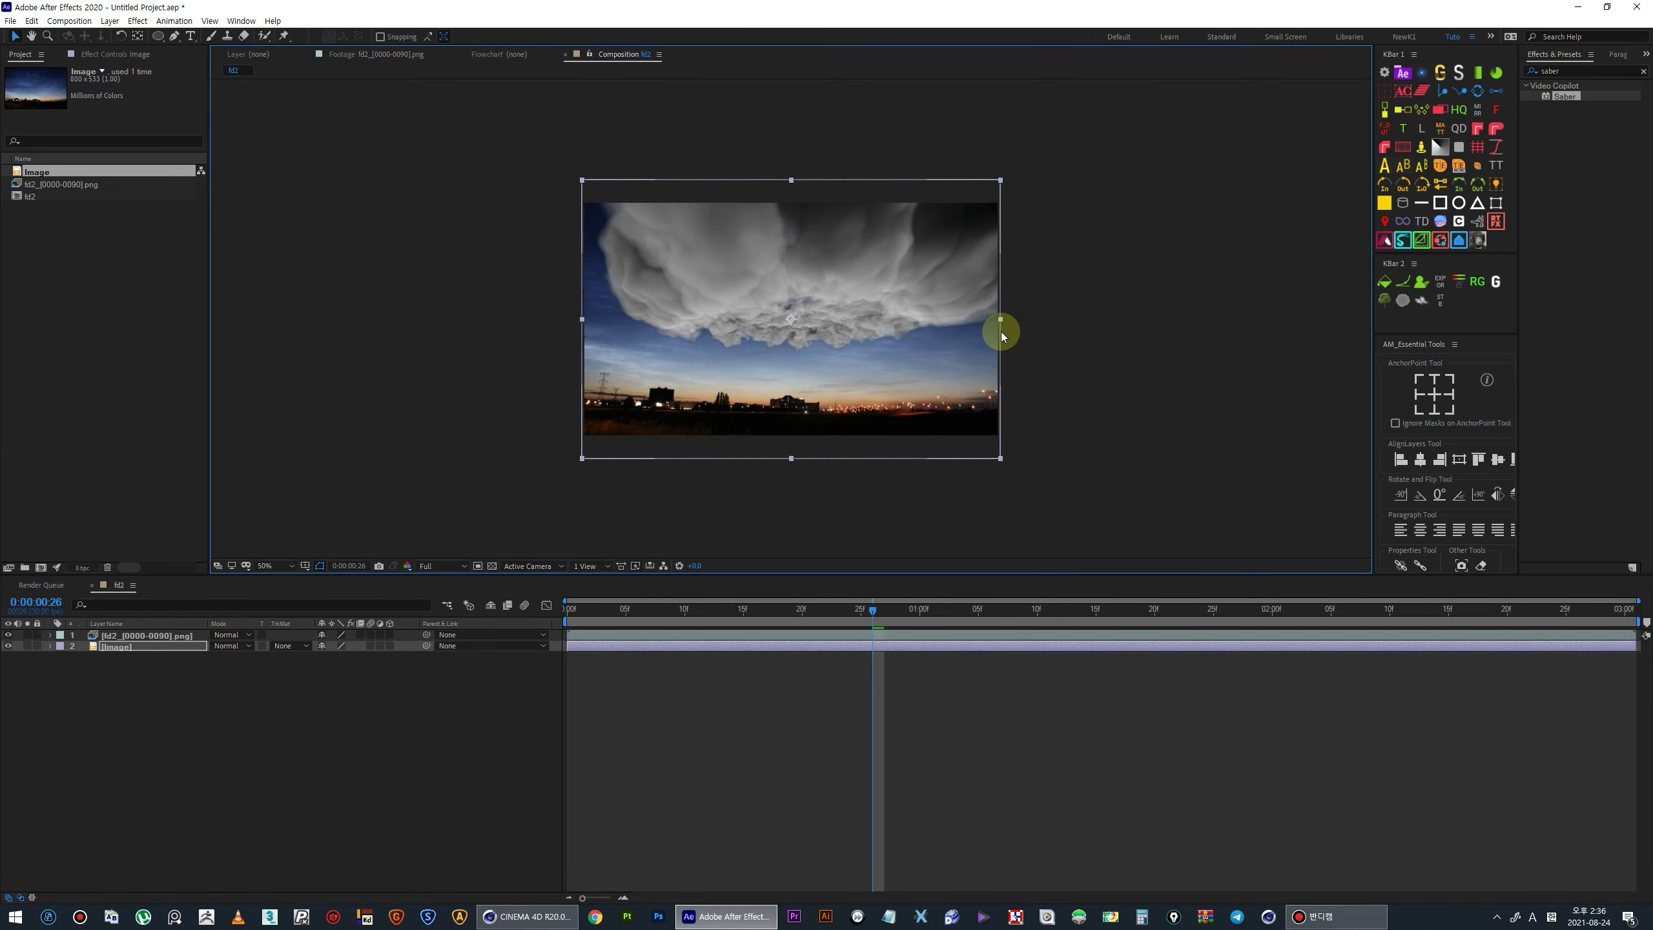
- Lock the sky Image layer, set the cloud layer to Screen, and preview the composite
left_click(36, 645)
left_click(123, 636)
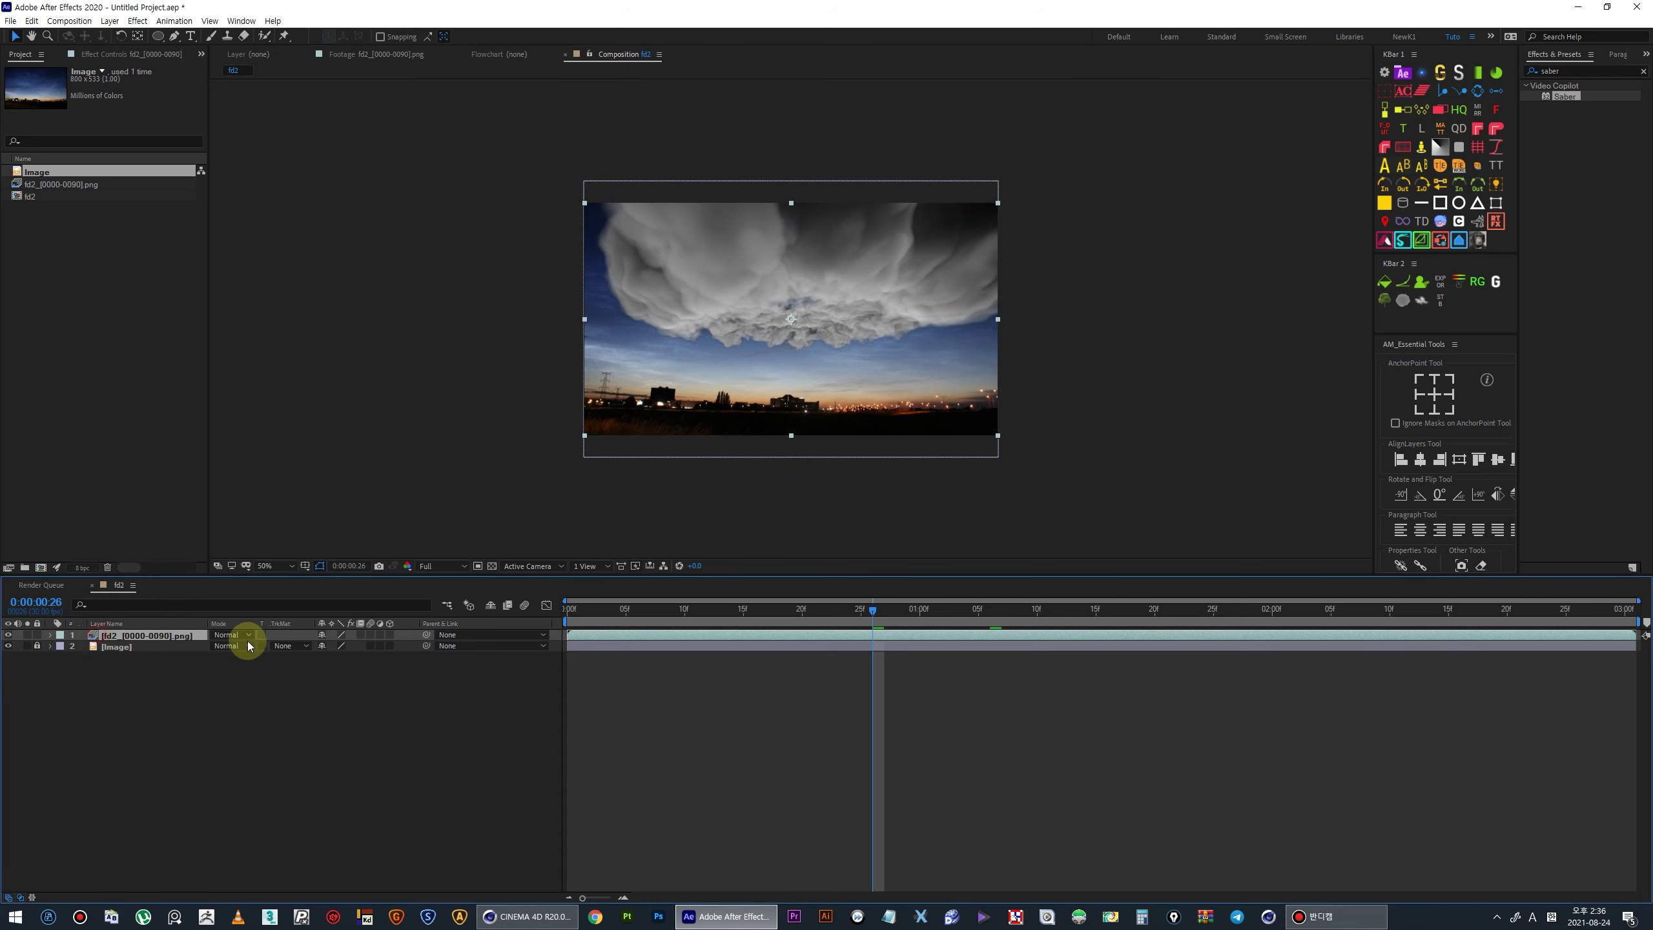
left_click(247, 635)
left_click(261, 231)
left_click(714, 741)
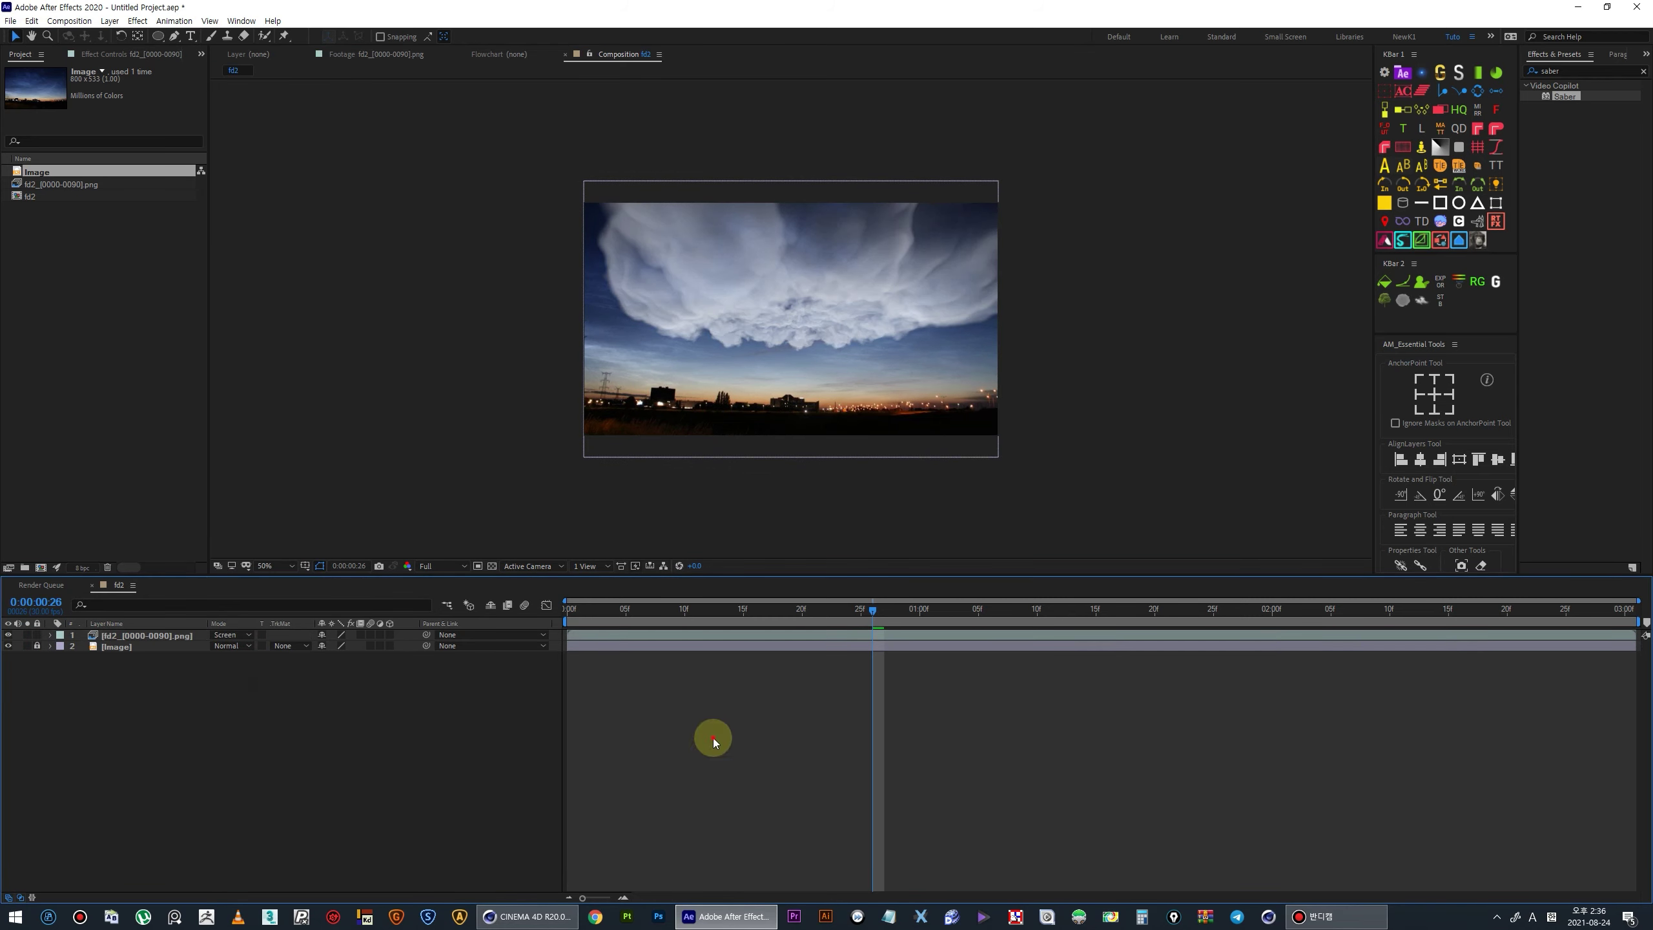
left_click(576, 610)
key("space")
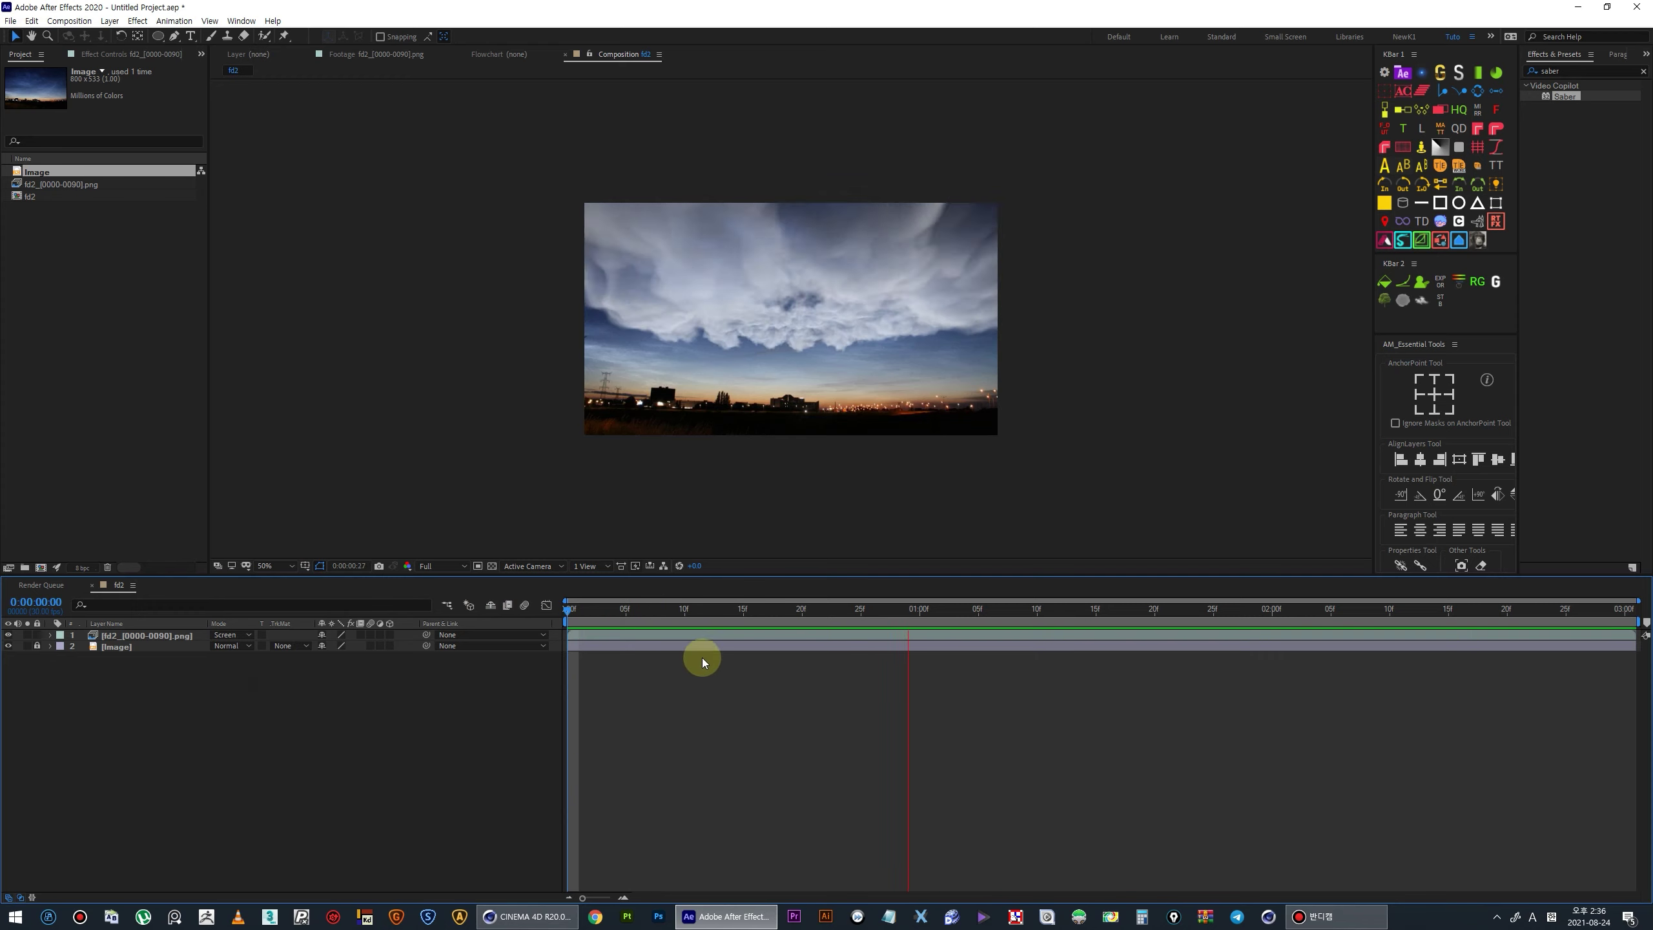
key("space")
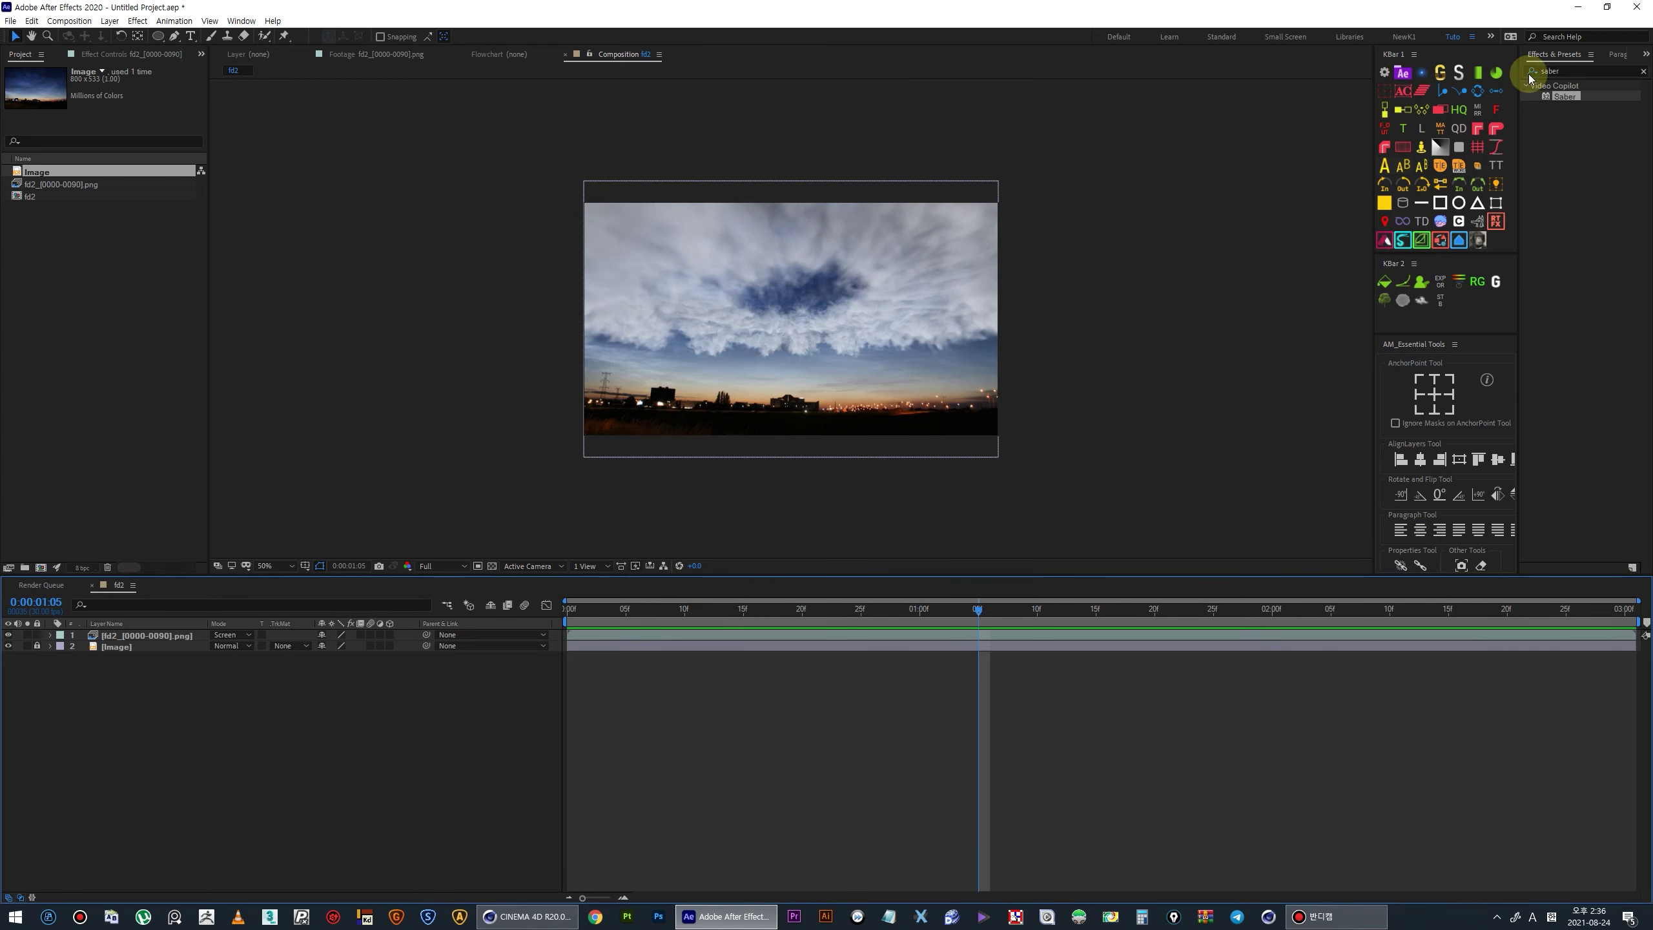
- Apply Twixtor to the cloud layer and set Speed % to 250
left_click(1625, 71)
type("t")
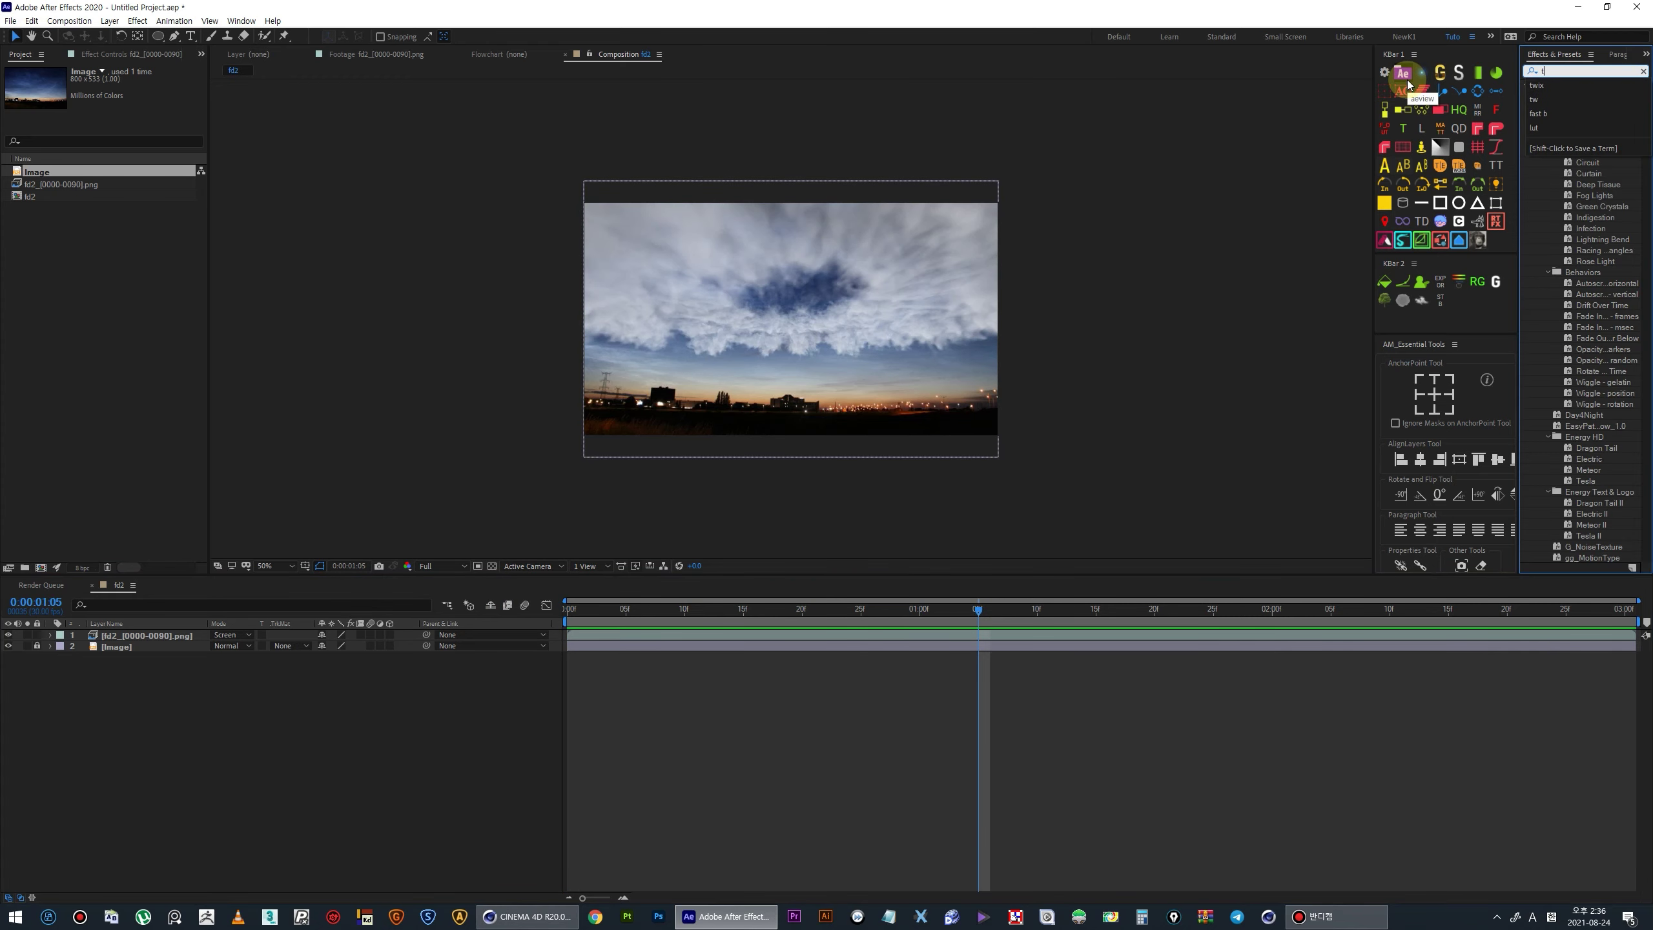
type("wix")
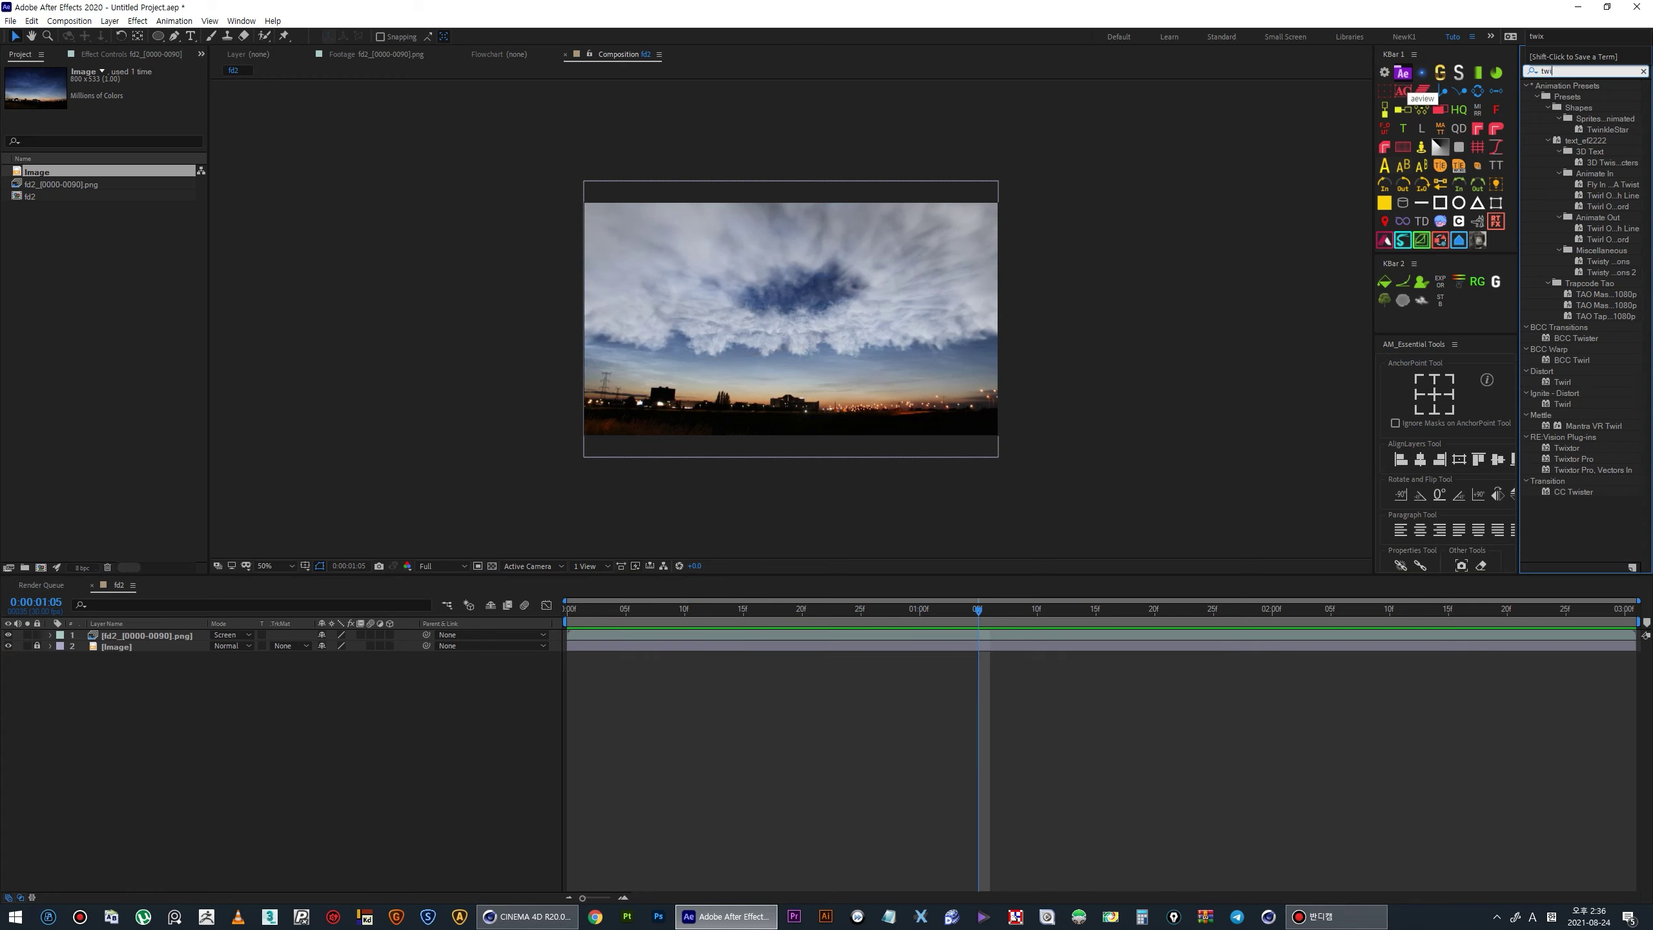
mouse_move(1565, 96)
left_mouse_down()
mouse_move(710, 579)
mouse_move(700, 635)
mouse_move(763, 609)
mouse_move(685, 612)
mouse_move(743, 611)
left_mouse_up()
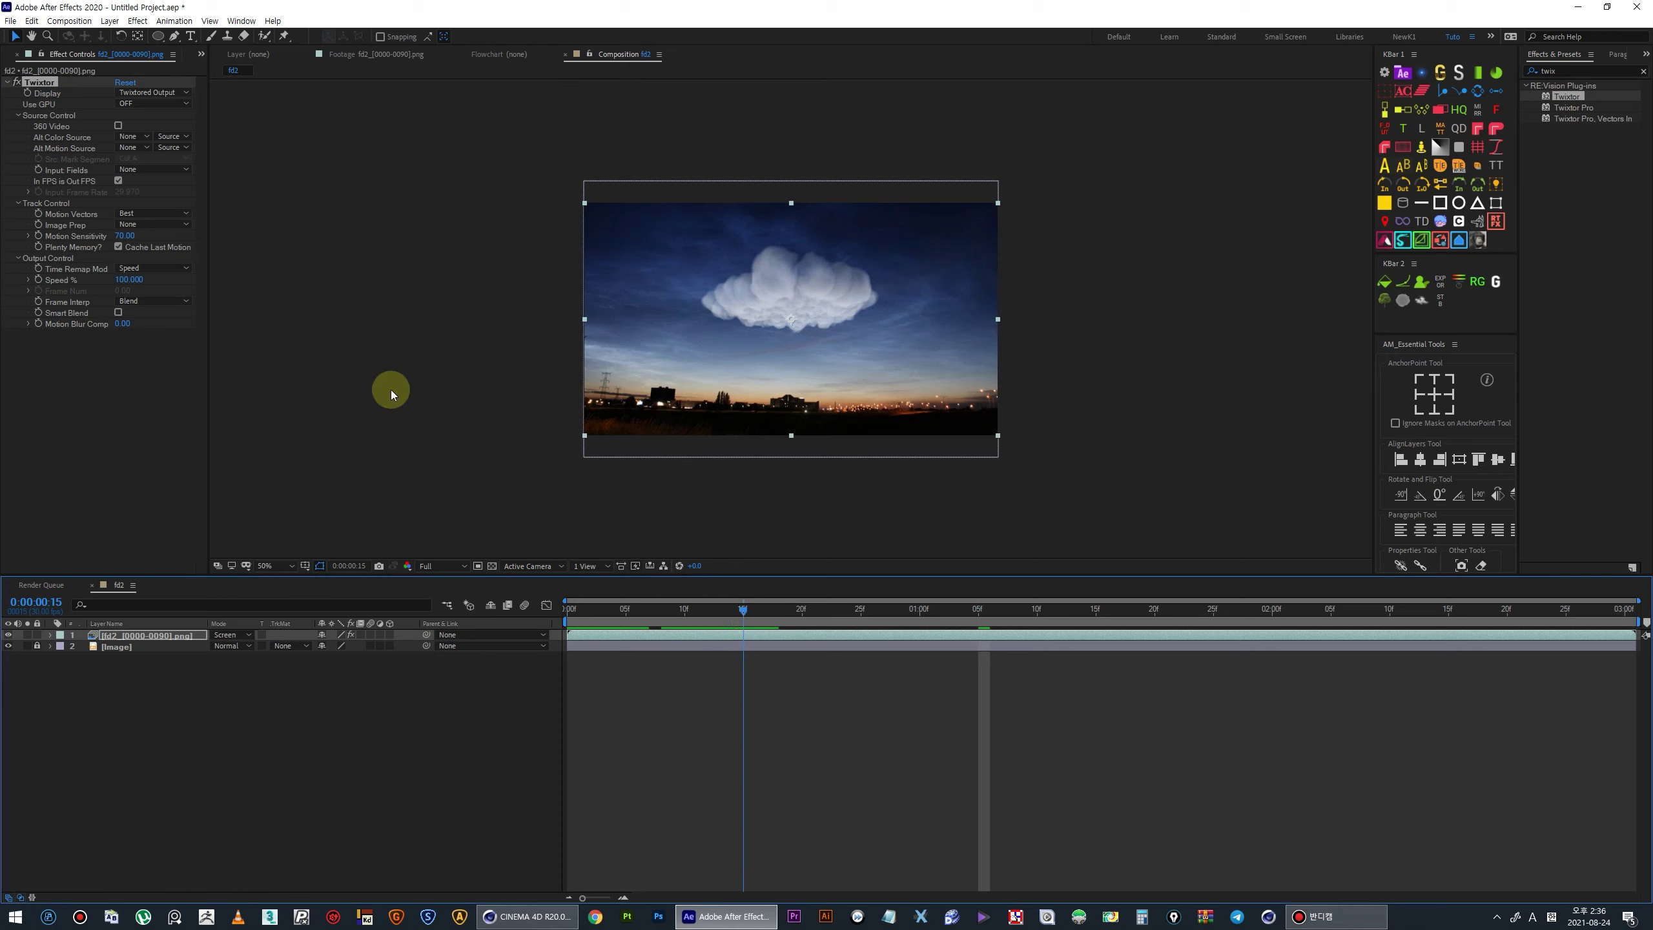
left_click(128, 280)
type("0")
key("Return")
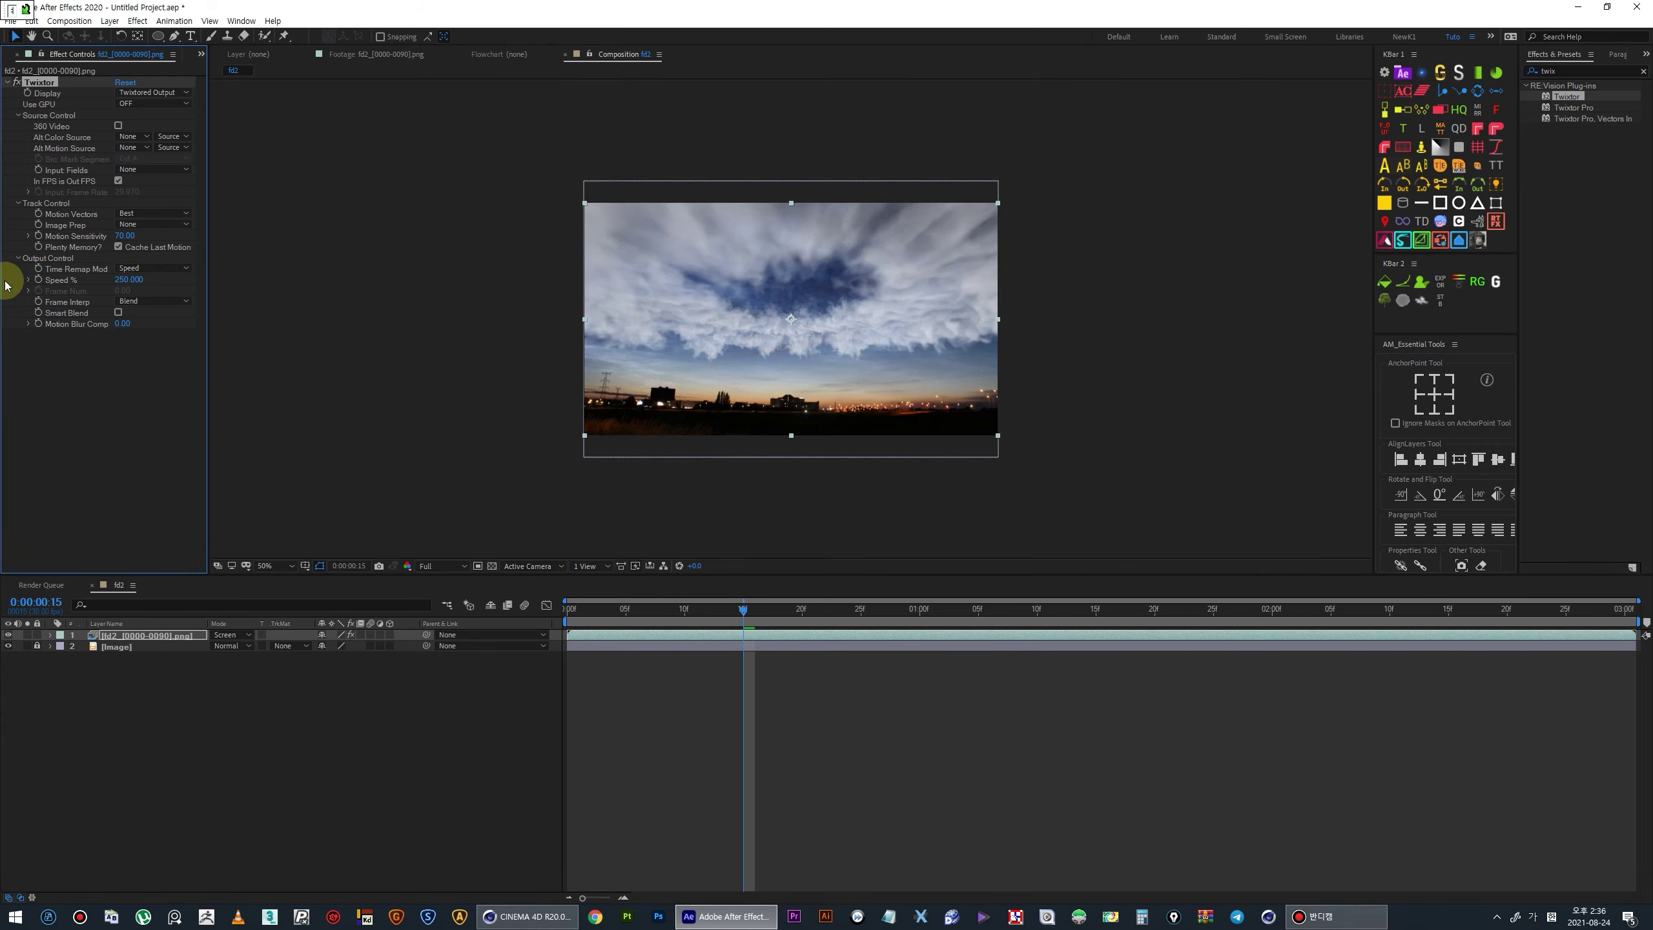
- Keyframe Twixtor Speed % at 250 on frame 15 and 50 on frame 16
key("u")
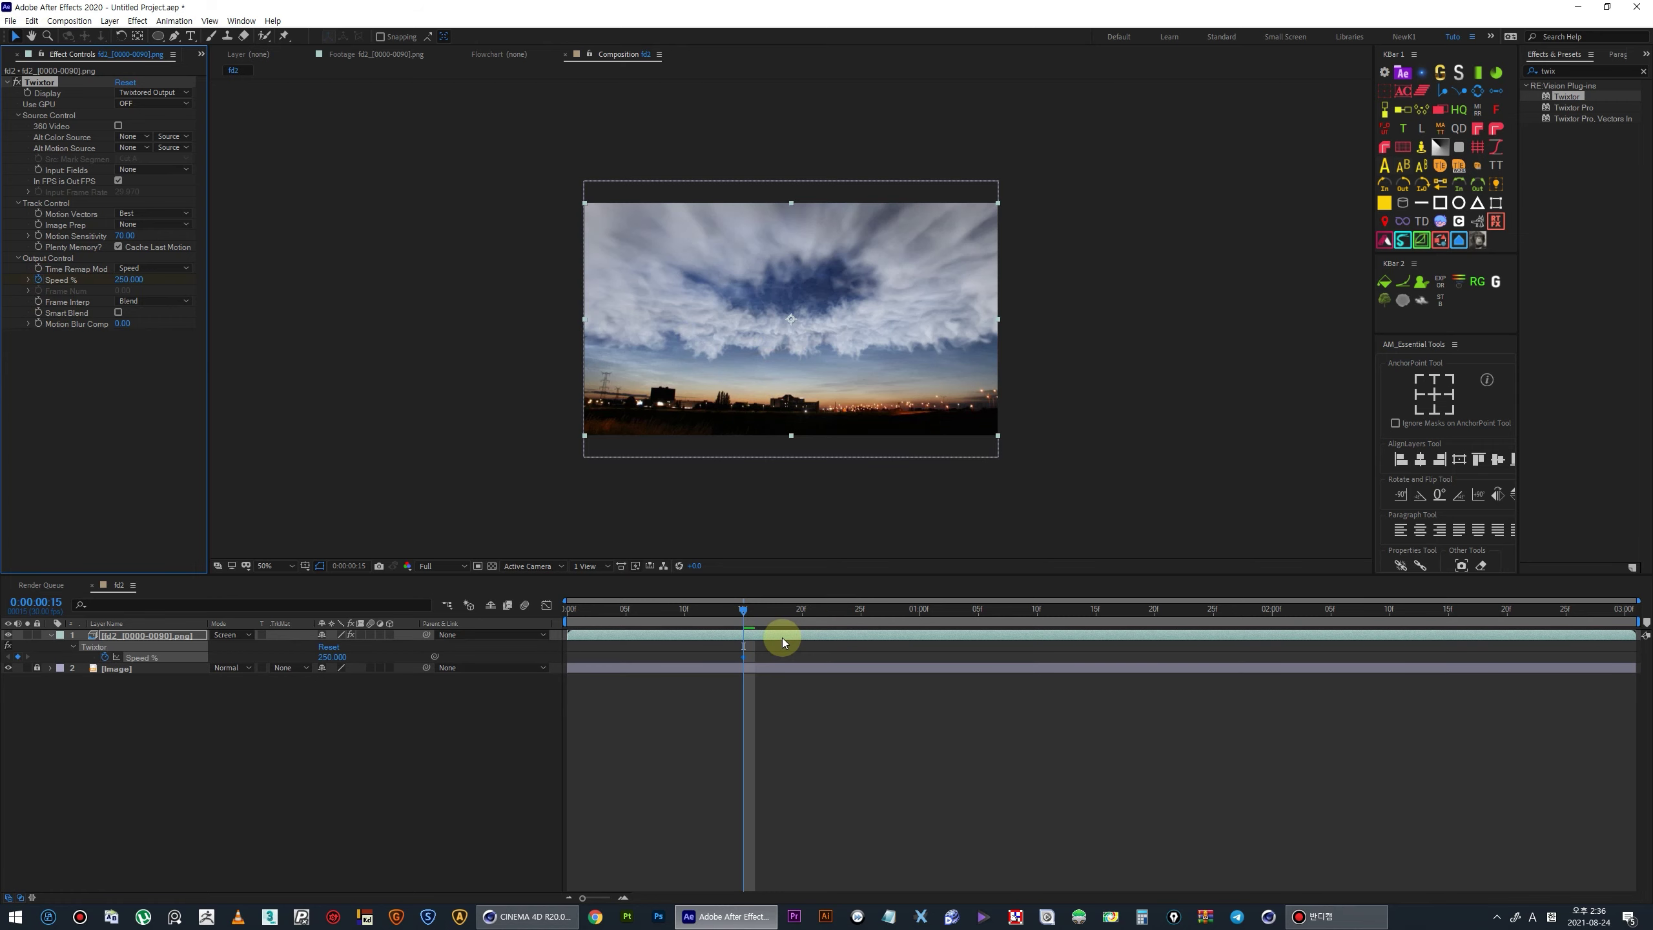
scroll(786, 639, "up", 3, "alt")
mouse_move(682, 619)
left_mouse_down()
mouse_move(552, 621)
mouse_move(832, 633)
mouse_move(903, 659)
left_mouse_up()
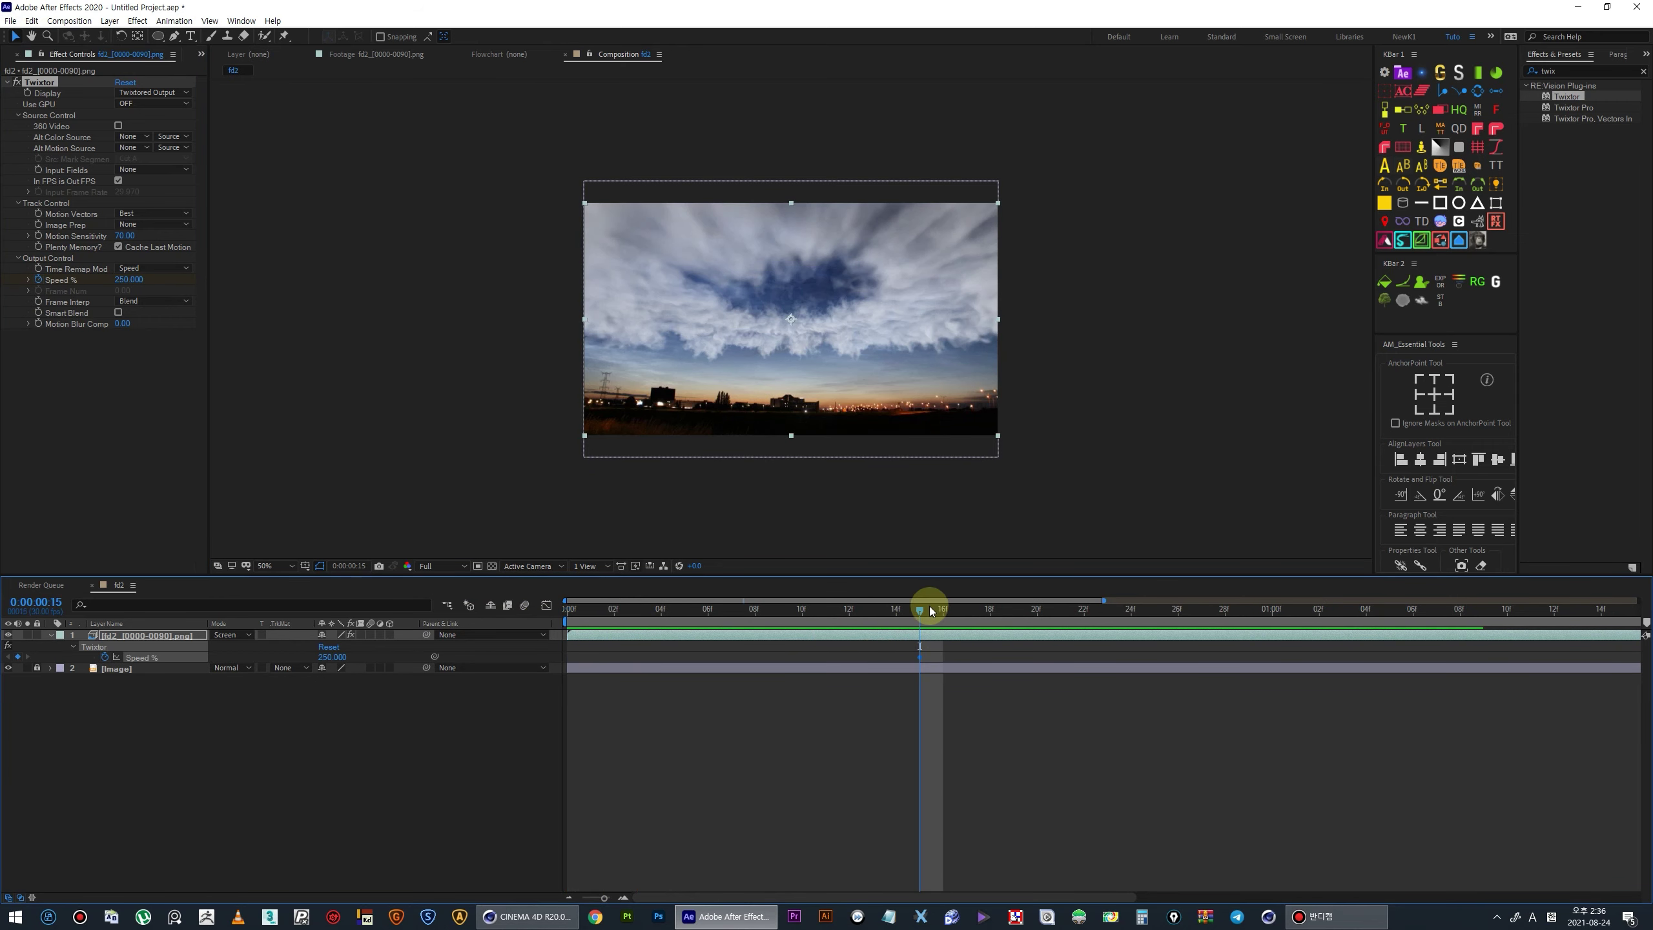
left_click(916, 661)
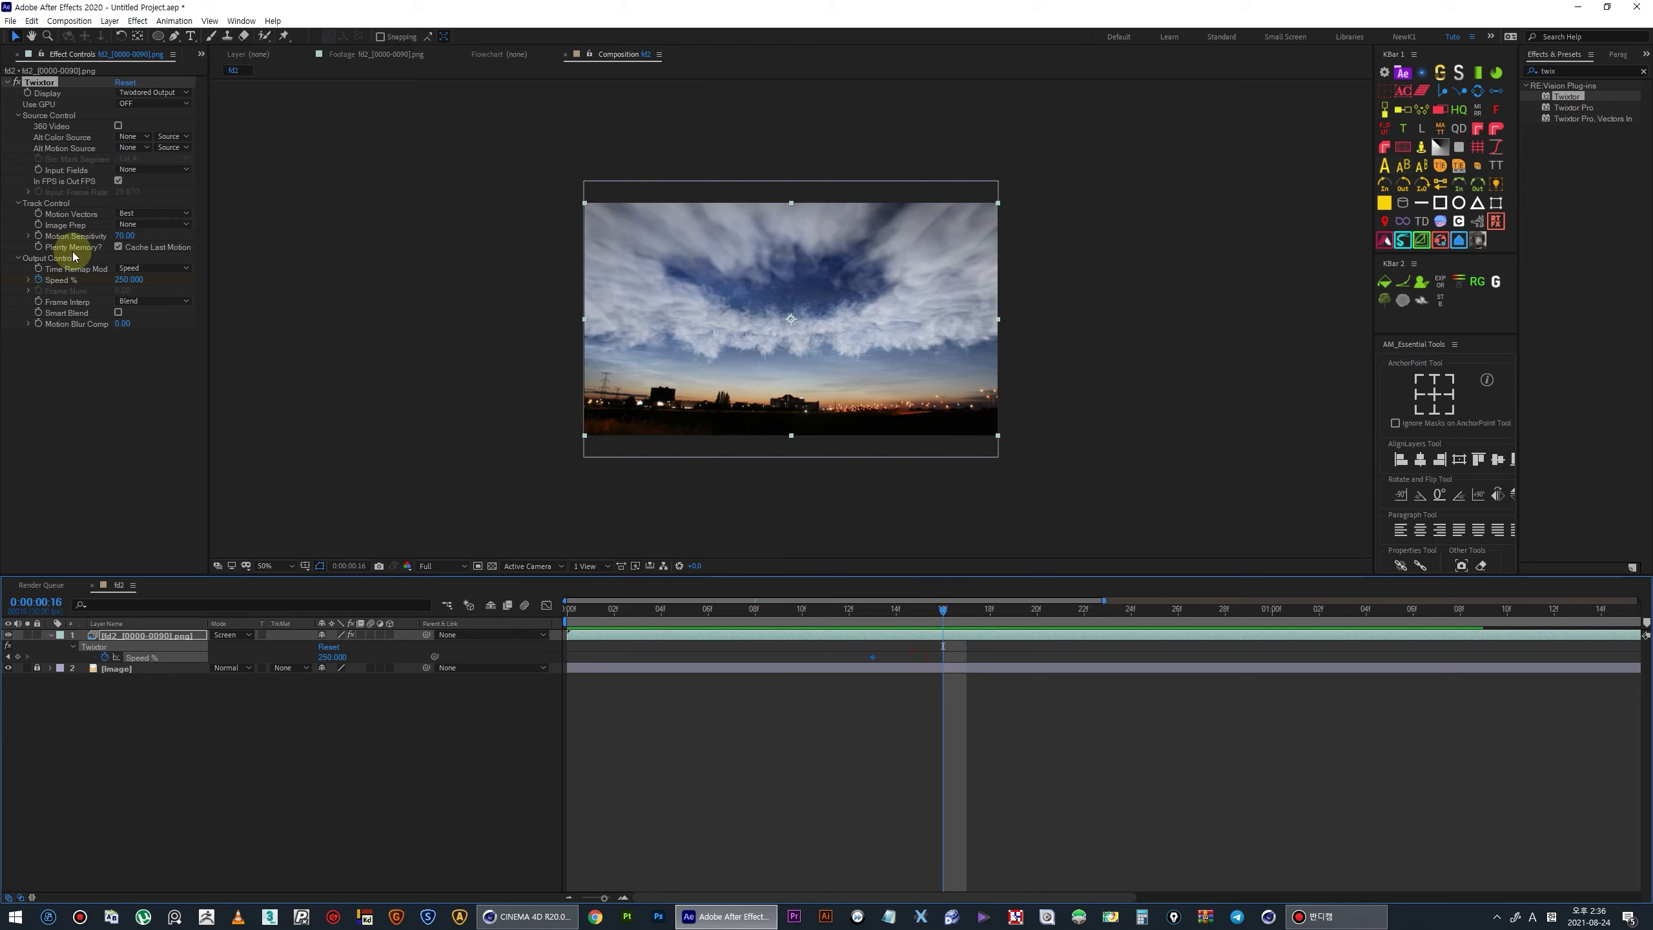
left_click(127, 280)
type("50")
key("Return")
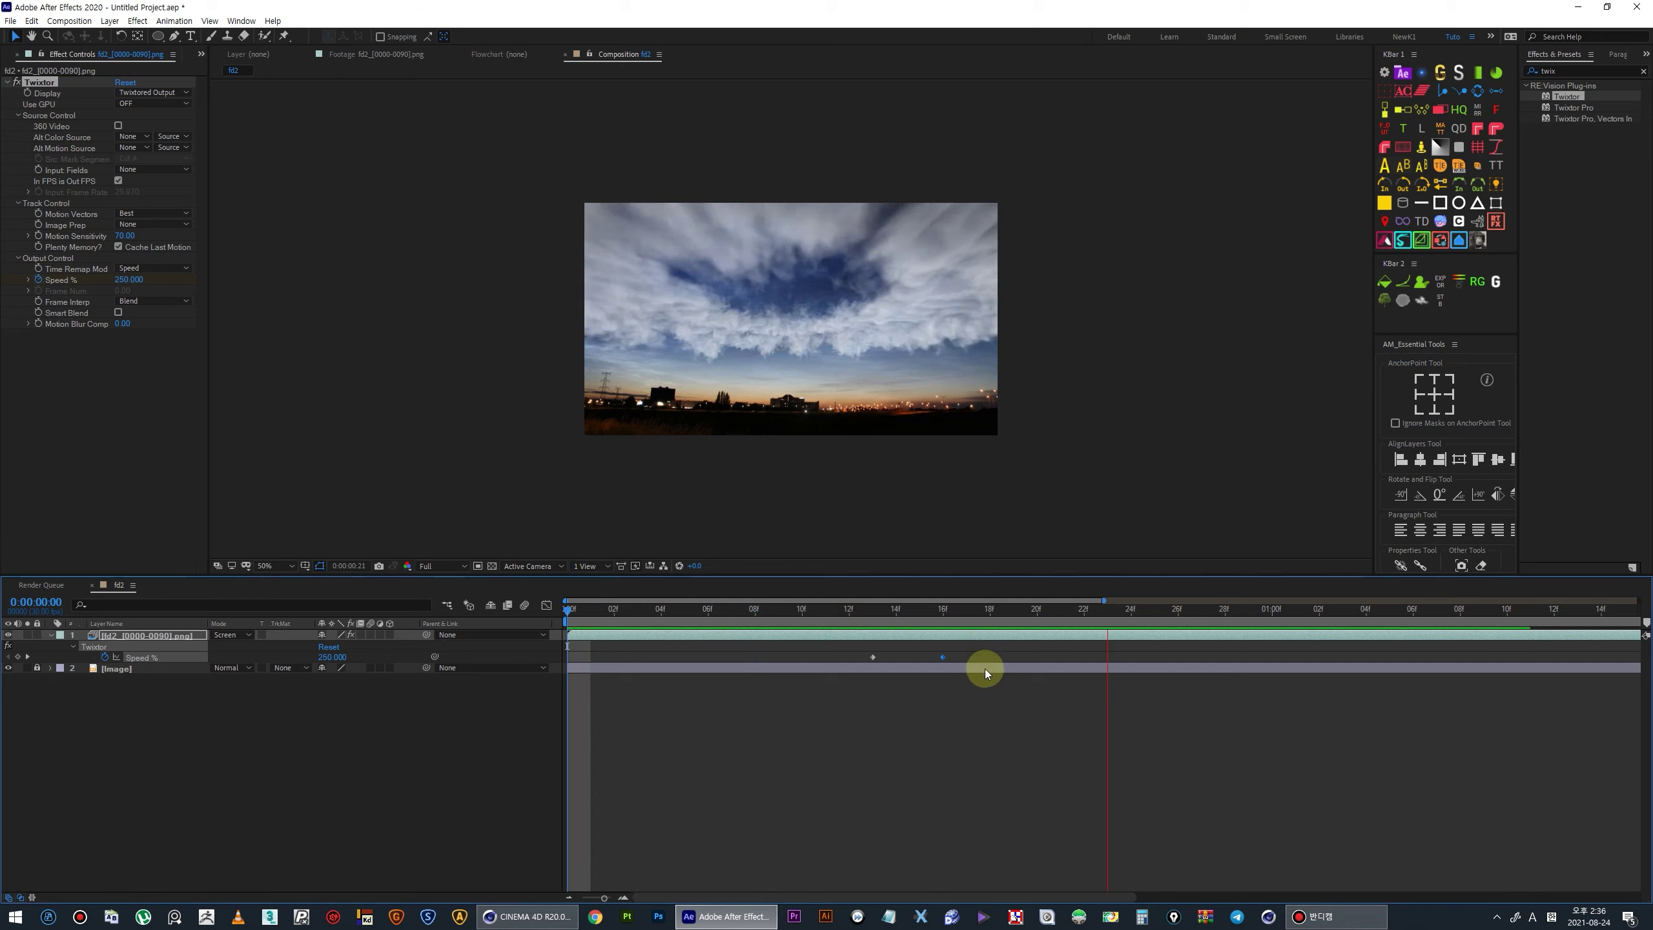
- Preview and scrub the retimed clouds across the full three-second duration
left_click_drag(646, 615, 869, 647)
key("space")
scroll(846, 391, "down", 2)
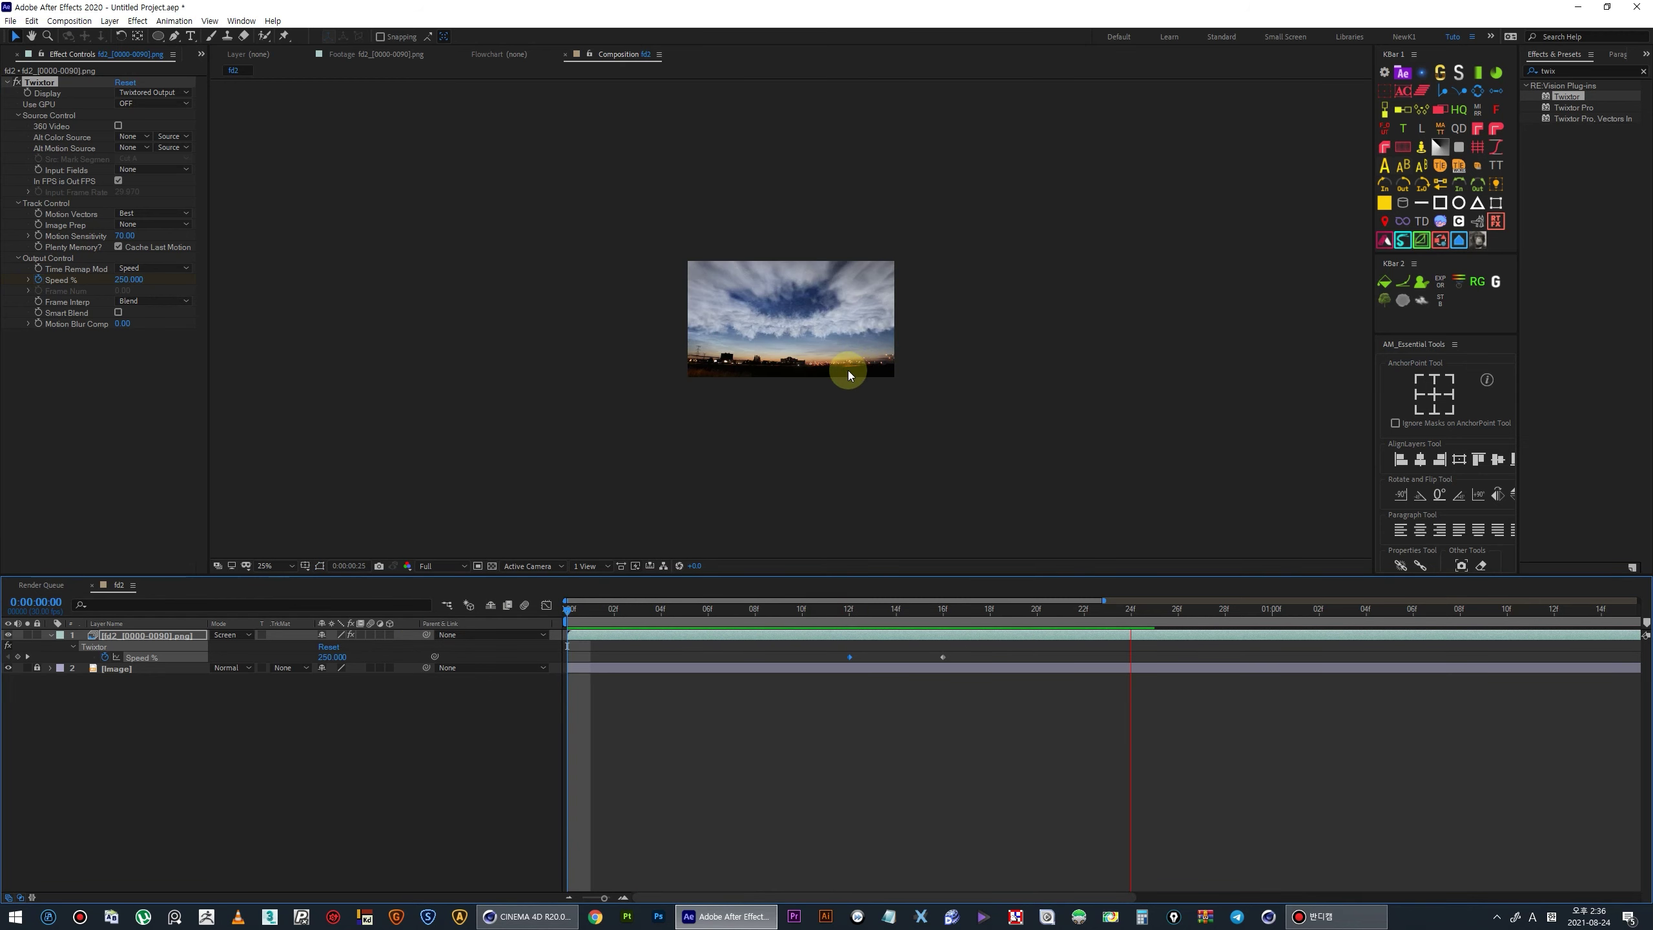
scroll(848, 376, "up", 2)
key("minus")
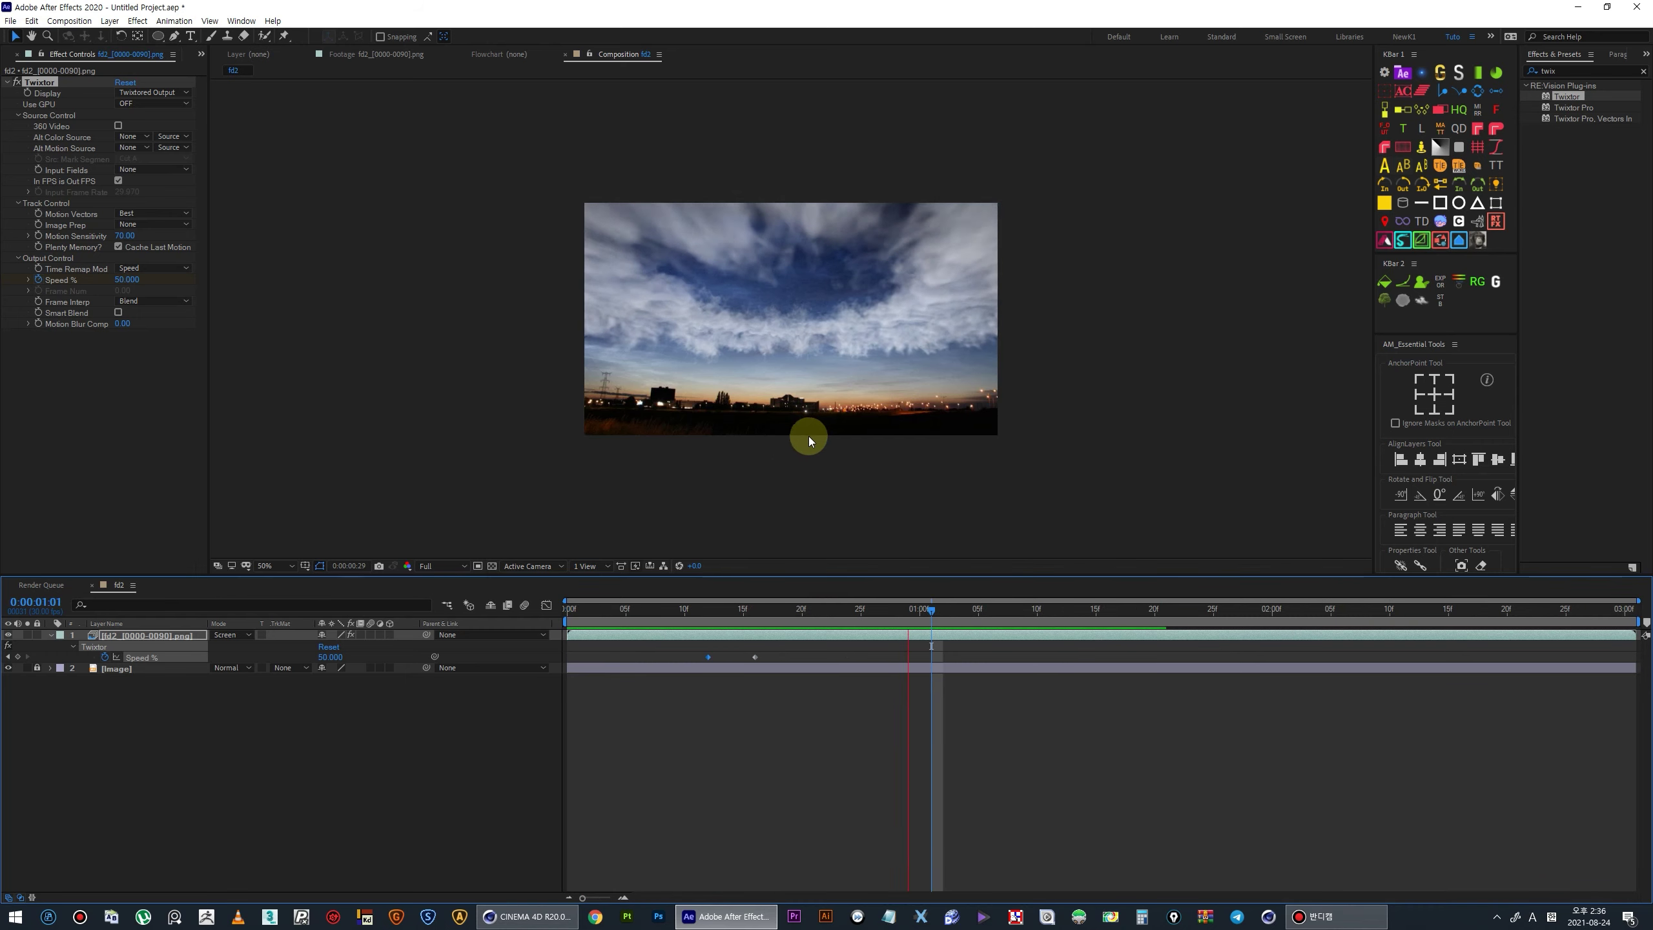
left_click_drag(751, 645, 953, 633)
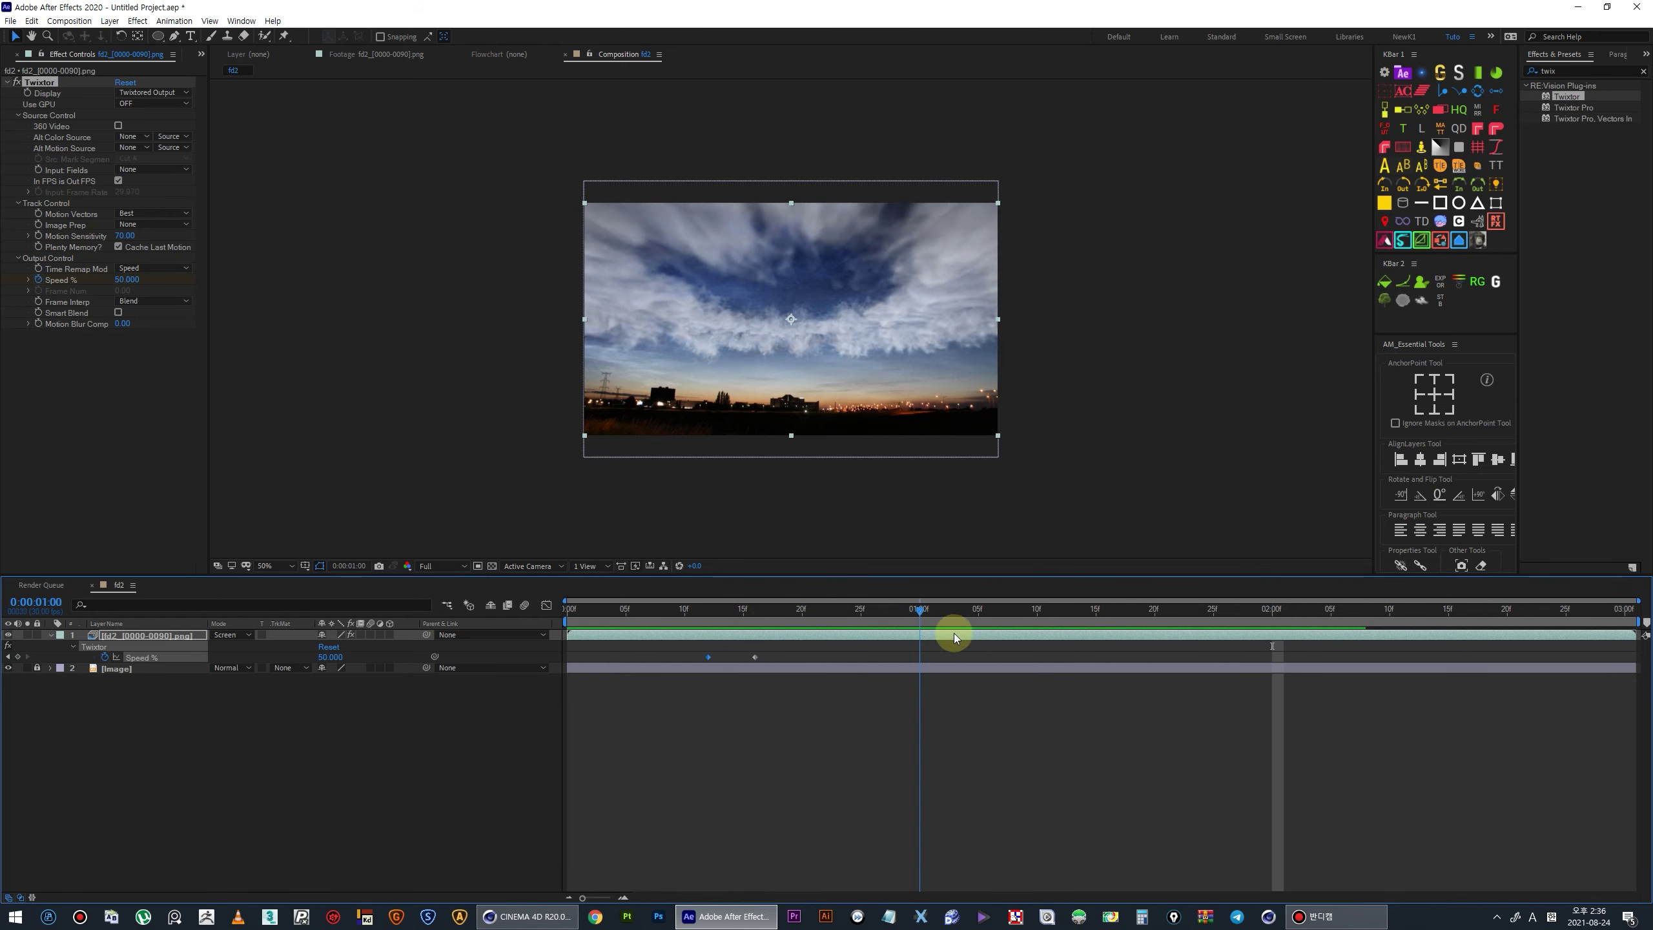
- Start a new solid layer from the timeline's context menu
left_click(811, 713)
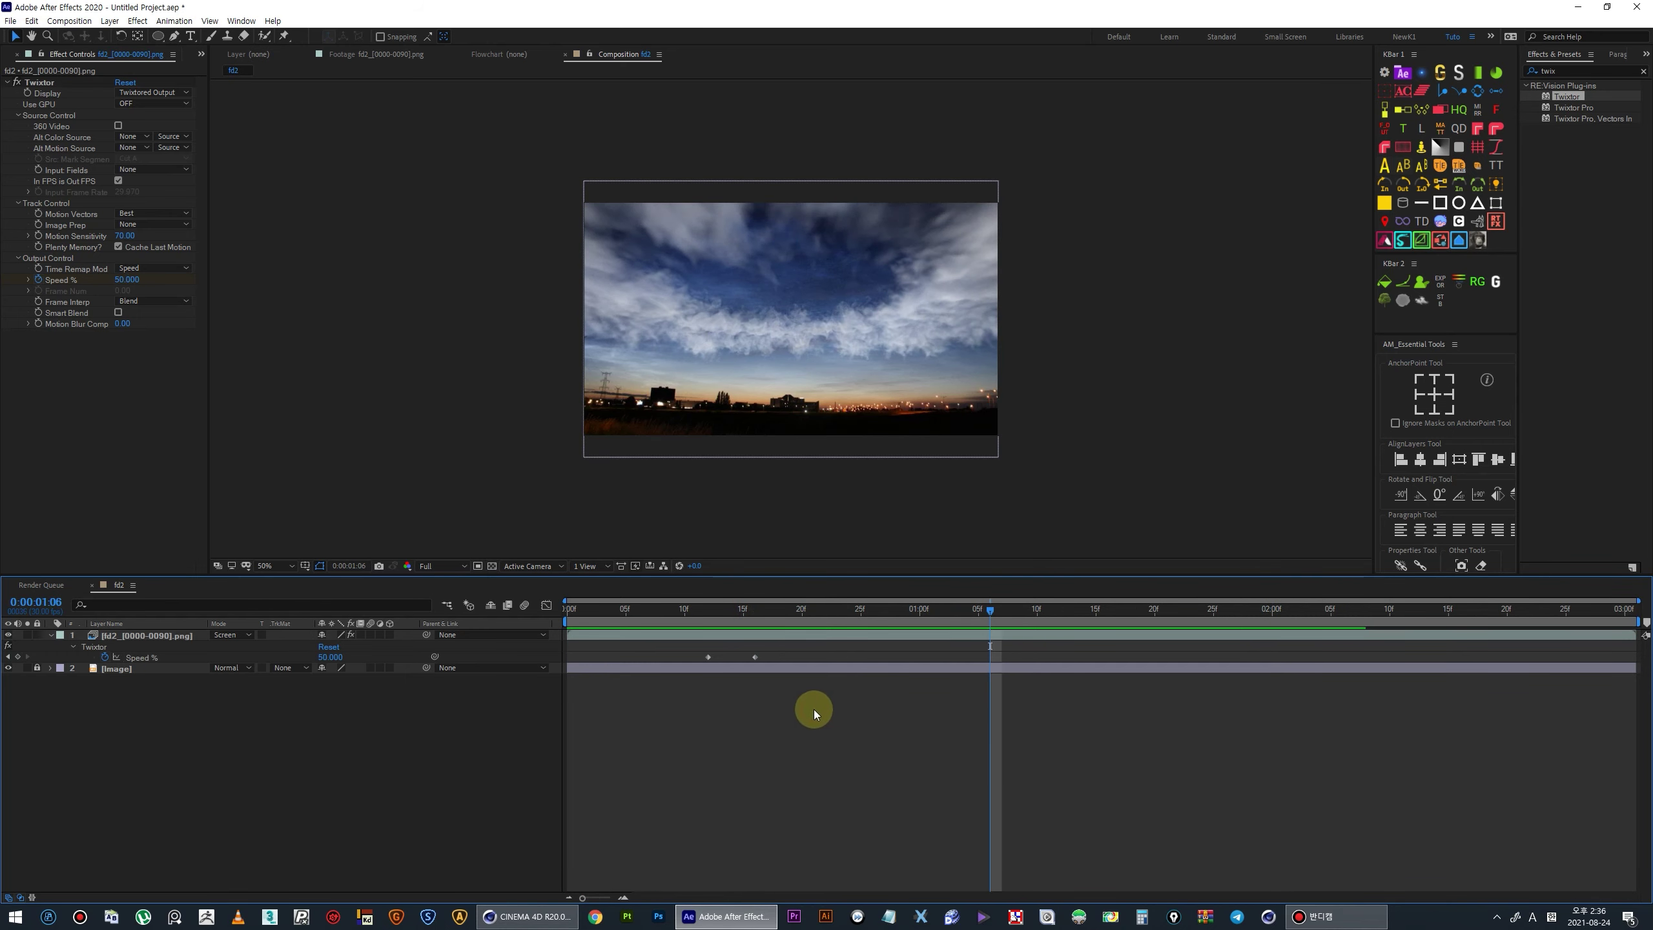
right_click(814, 709)
left_click(1012, 740)
type("saber")
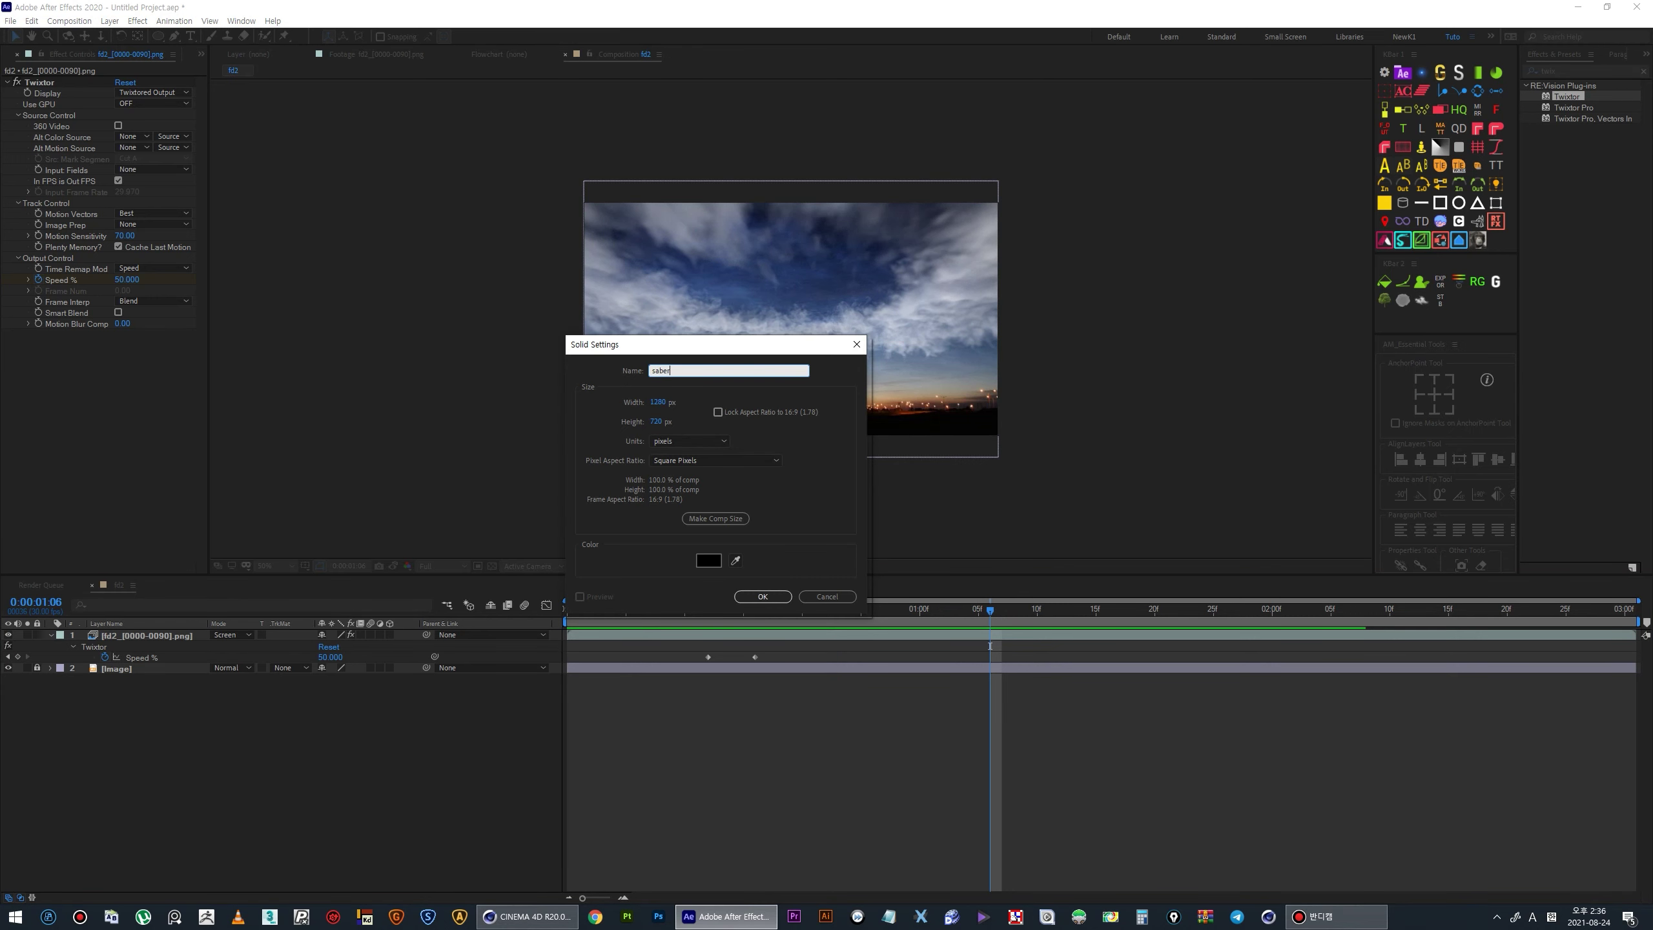
- Create the black 'saber' solid, apply Saber to it, and set its mode to Screen
key("Return")
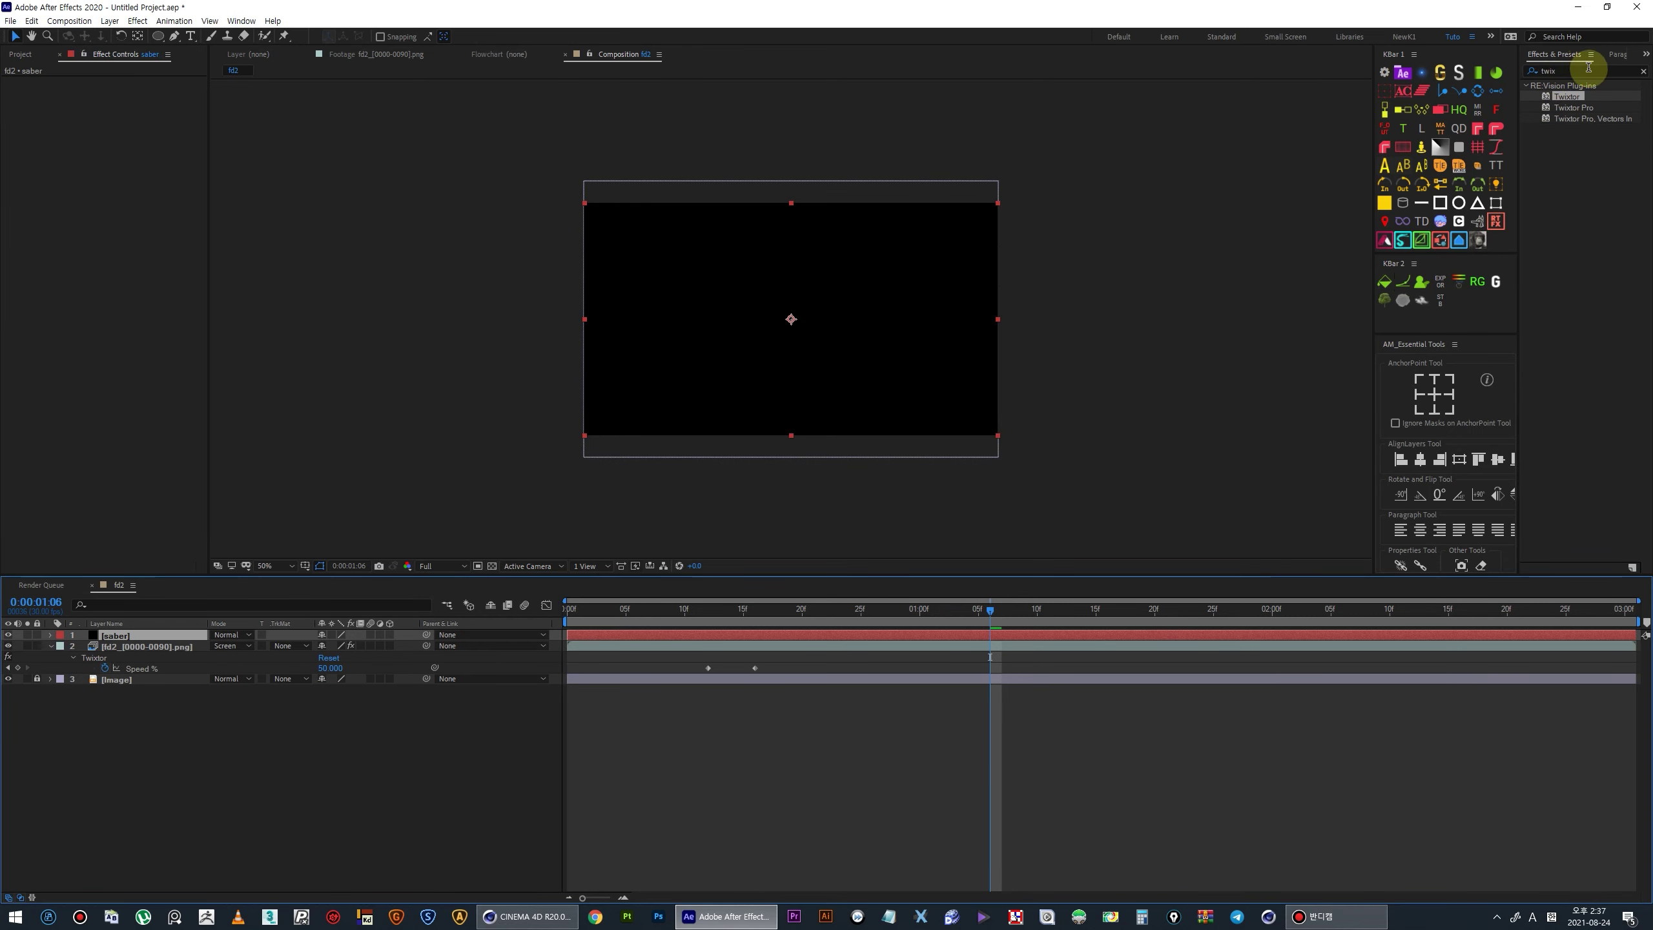
left_click(1588, 68)
type("saber")
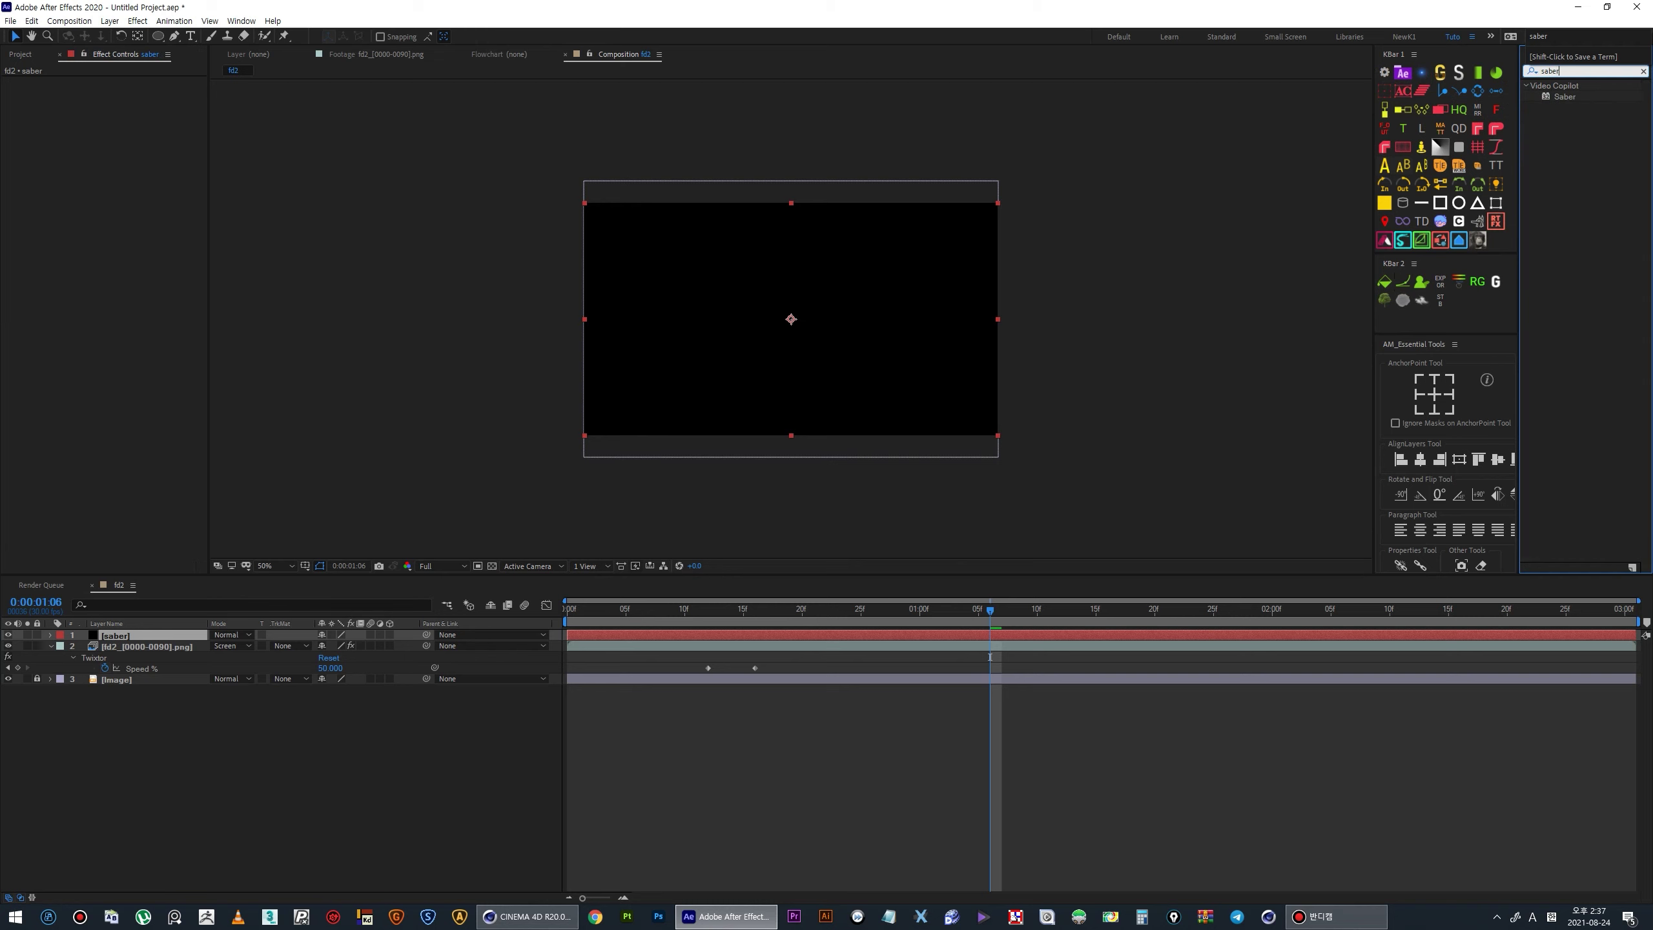
left_click_drag(1568, 96, 869, 317)
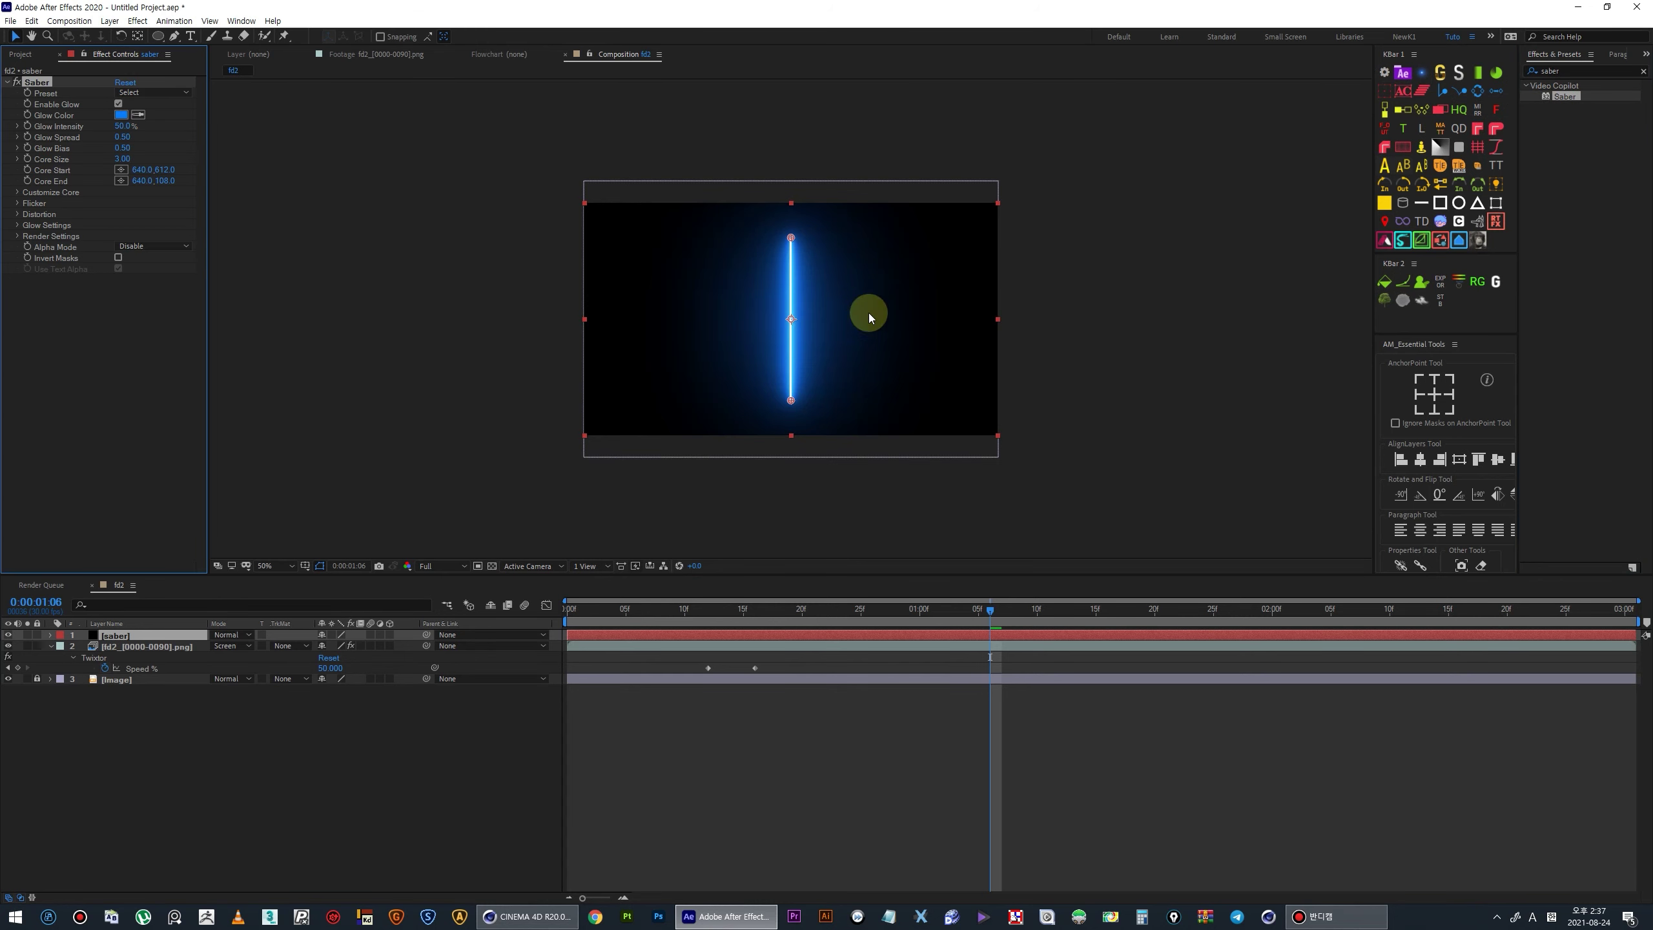
left_click(222, 635)
left_click(251, 230)
- Raise the beam's base to the horizon and choose the Energize Saber preset
key("slash")
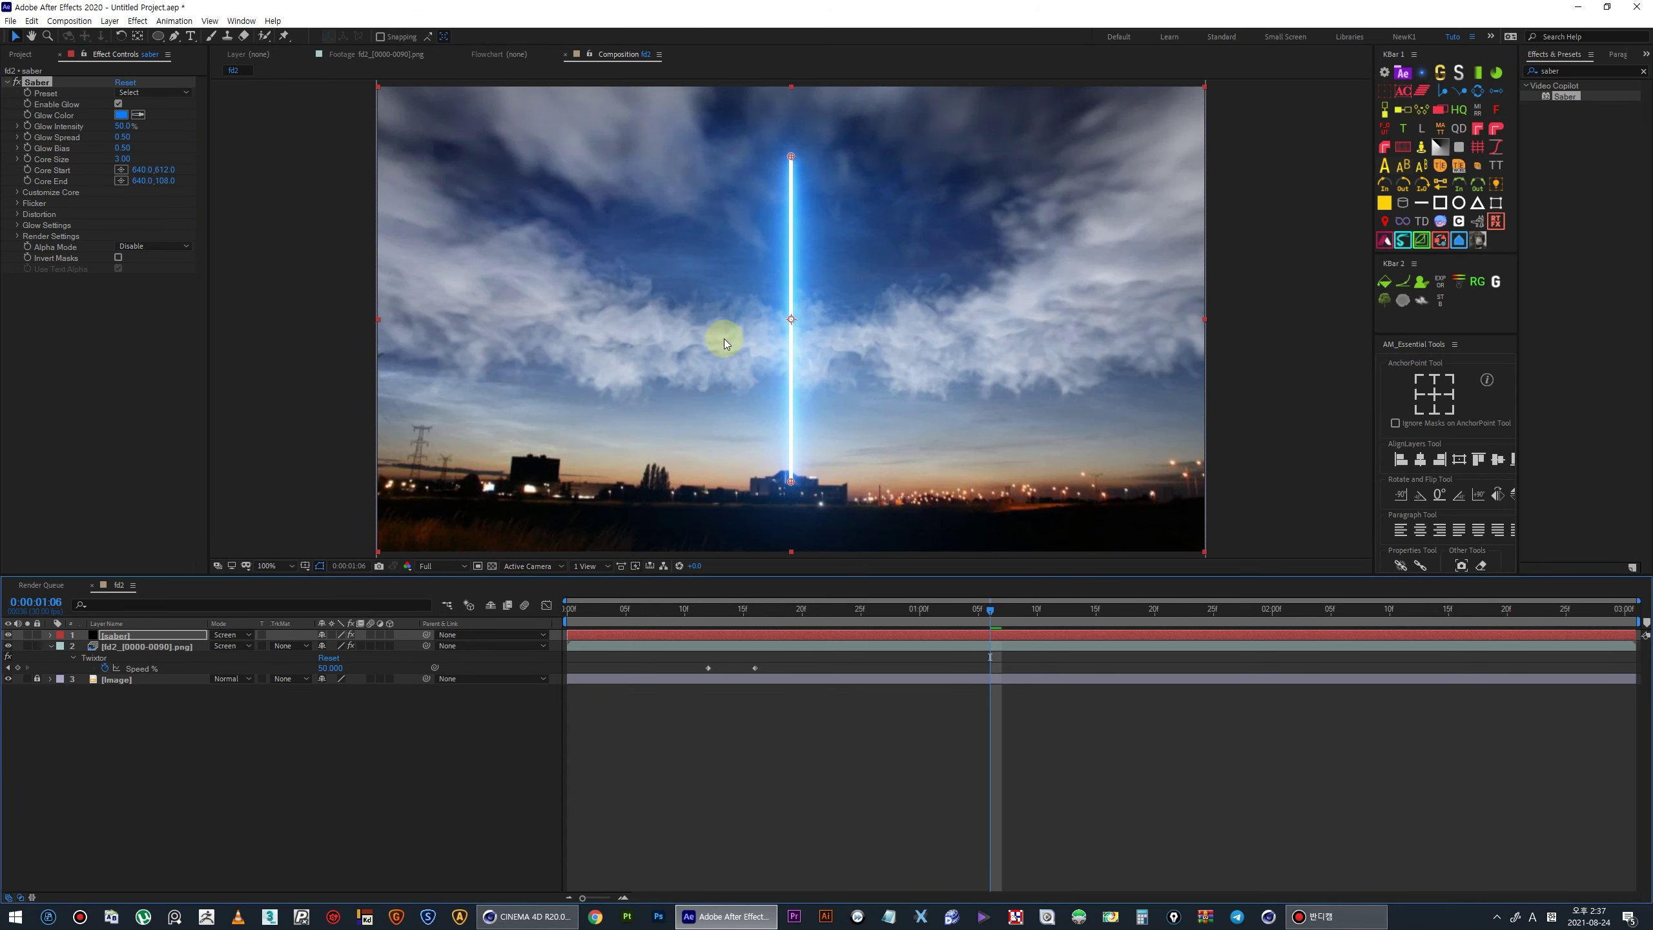
left_click_drag(791, 481, 790, 472)
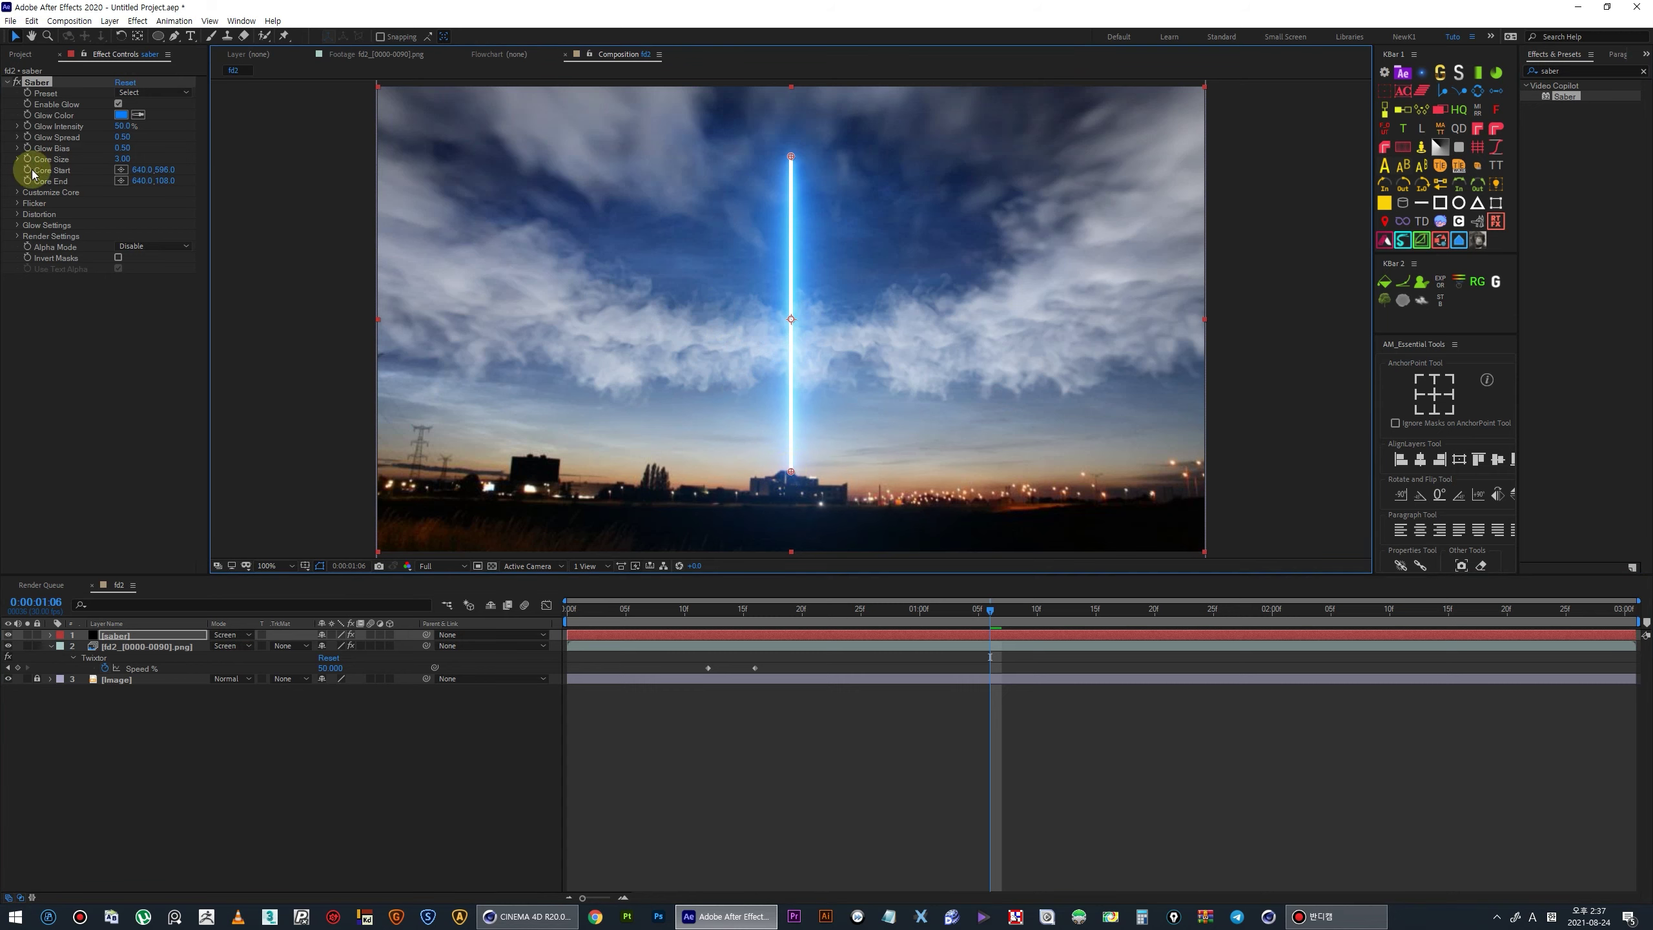
left_click(147, 93)
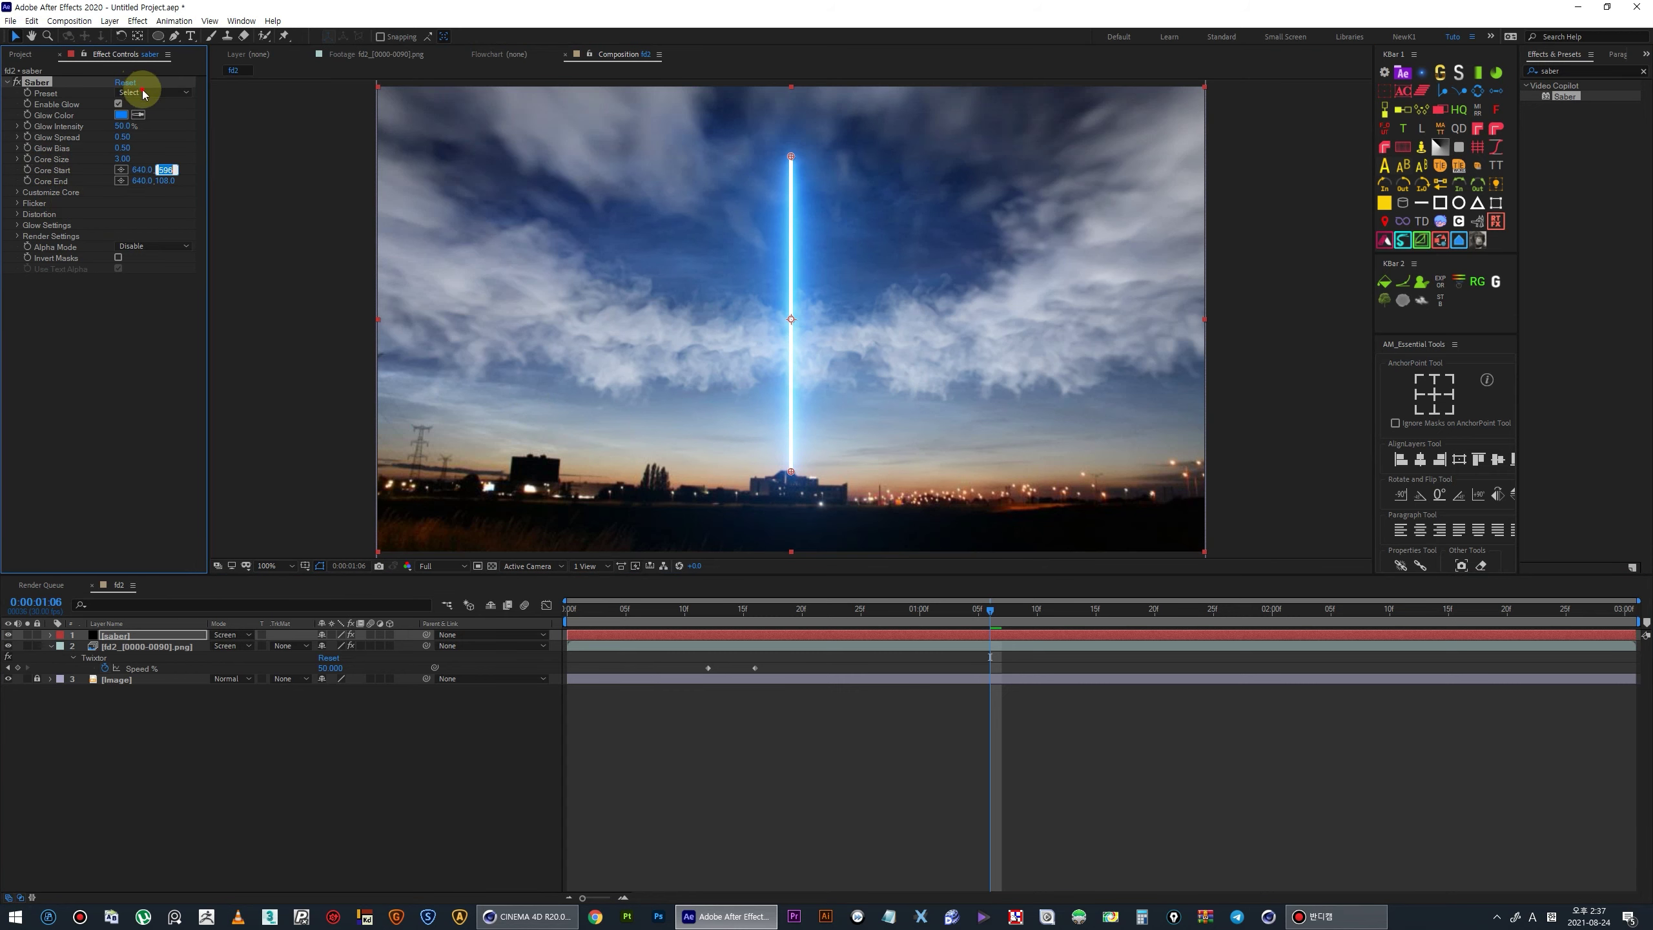
left_click(163, 190)
left_click(146, 92)
left_click(163, 206)
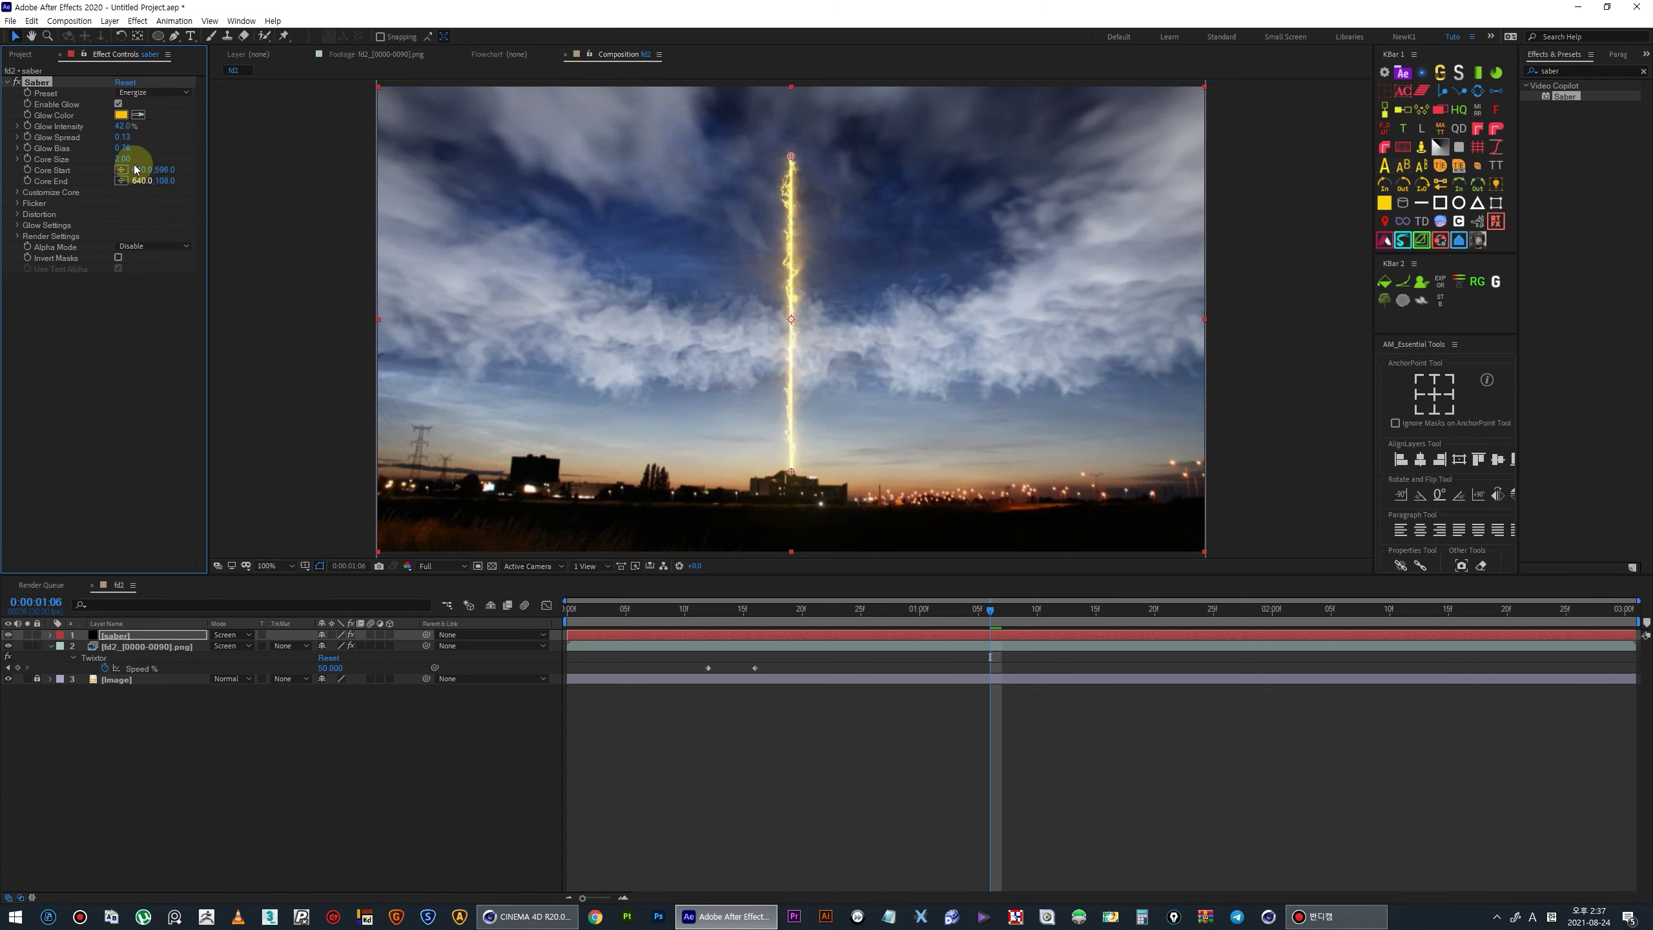
- Set the Saber glow colour to blue and extend the beam past the frame top
left_click(120, 115)
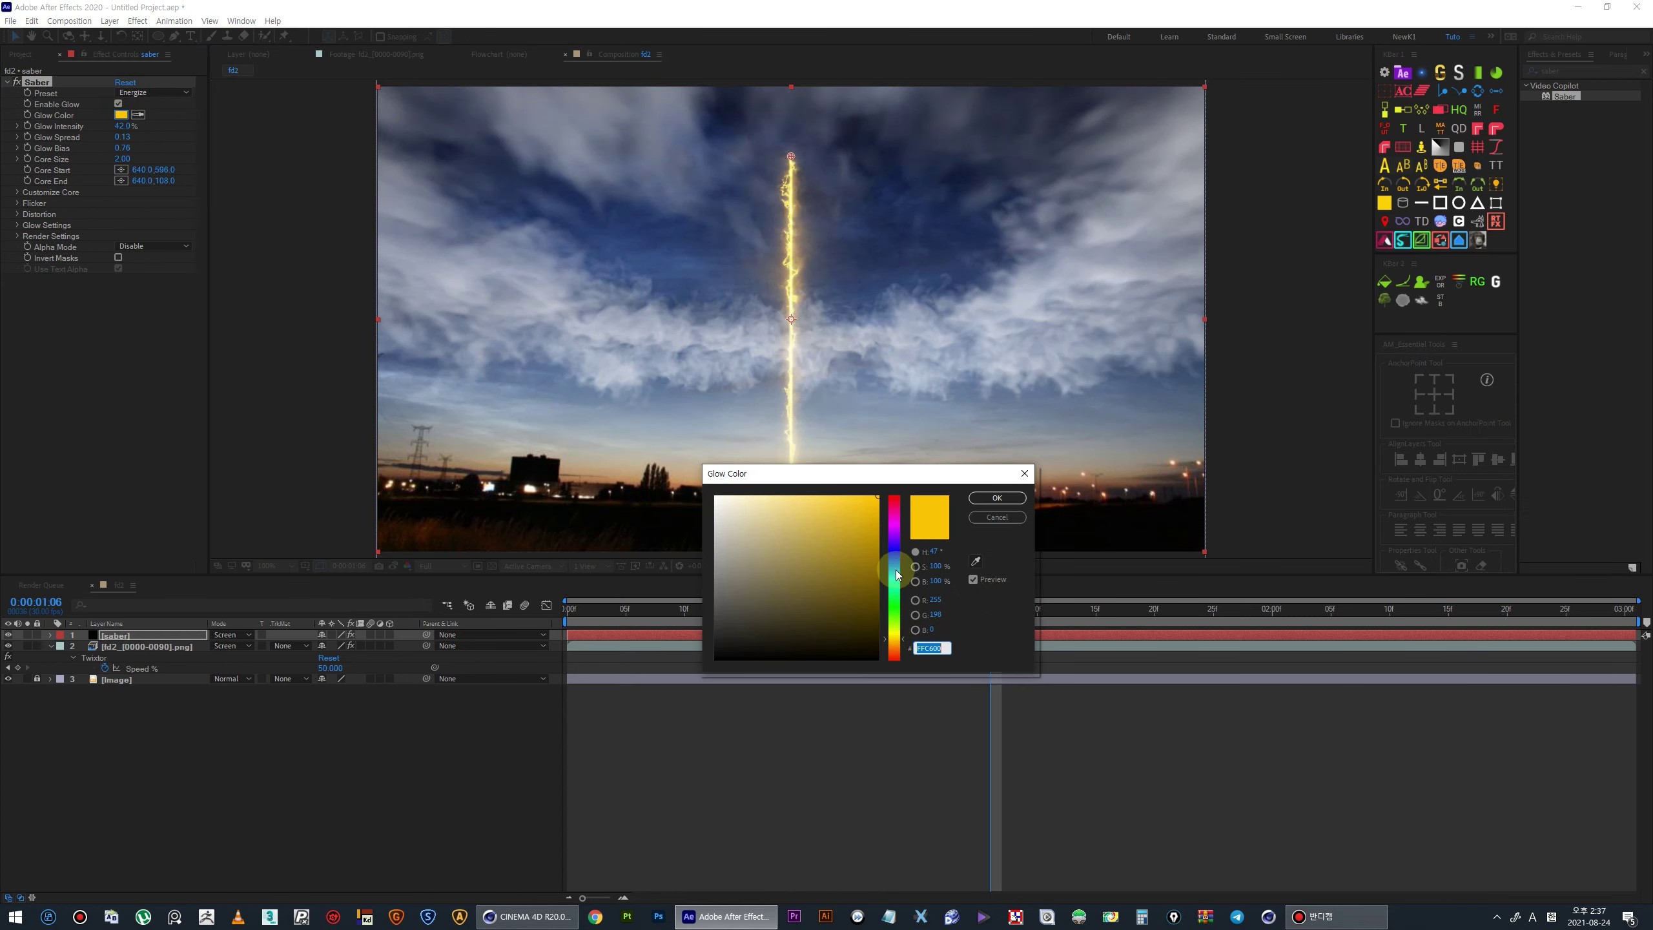
left_click_drag(873, 473, 1069, 411)
left_click(1090, 509)
left_click_drag(1087, 509, 1085, 505)
left_click(1193, 435)
left_click_drag(687, 597, 779, 603)
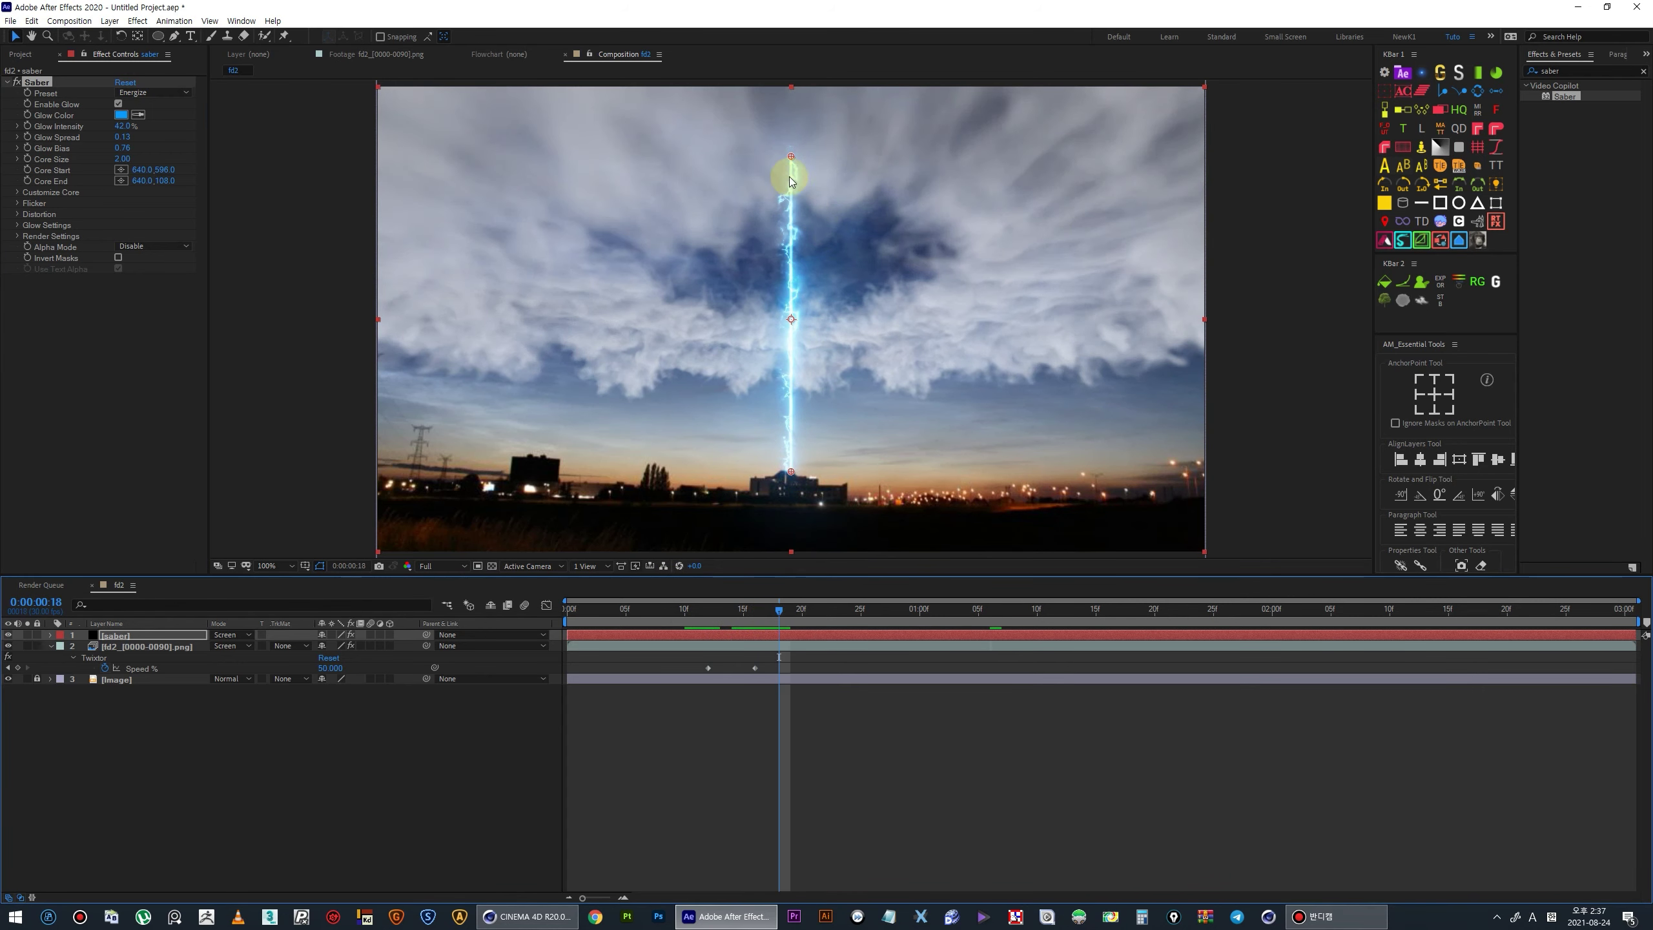
left_click_drag(791, 158, 791, 87)
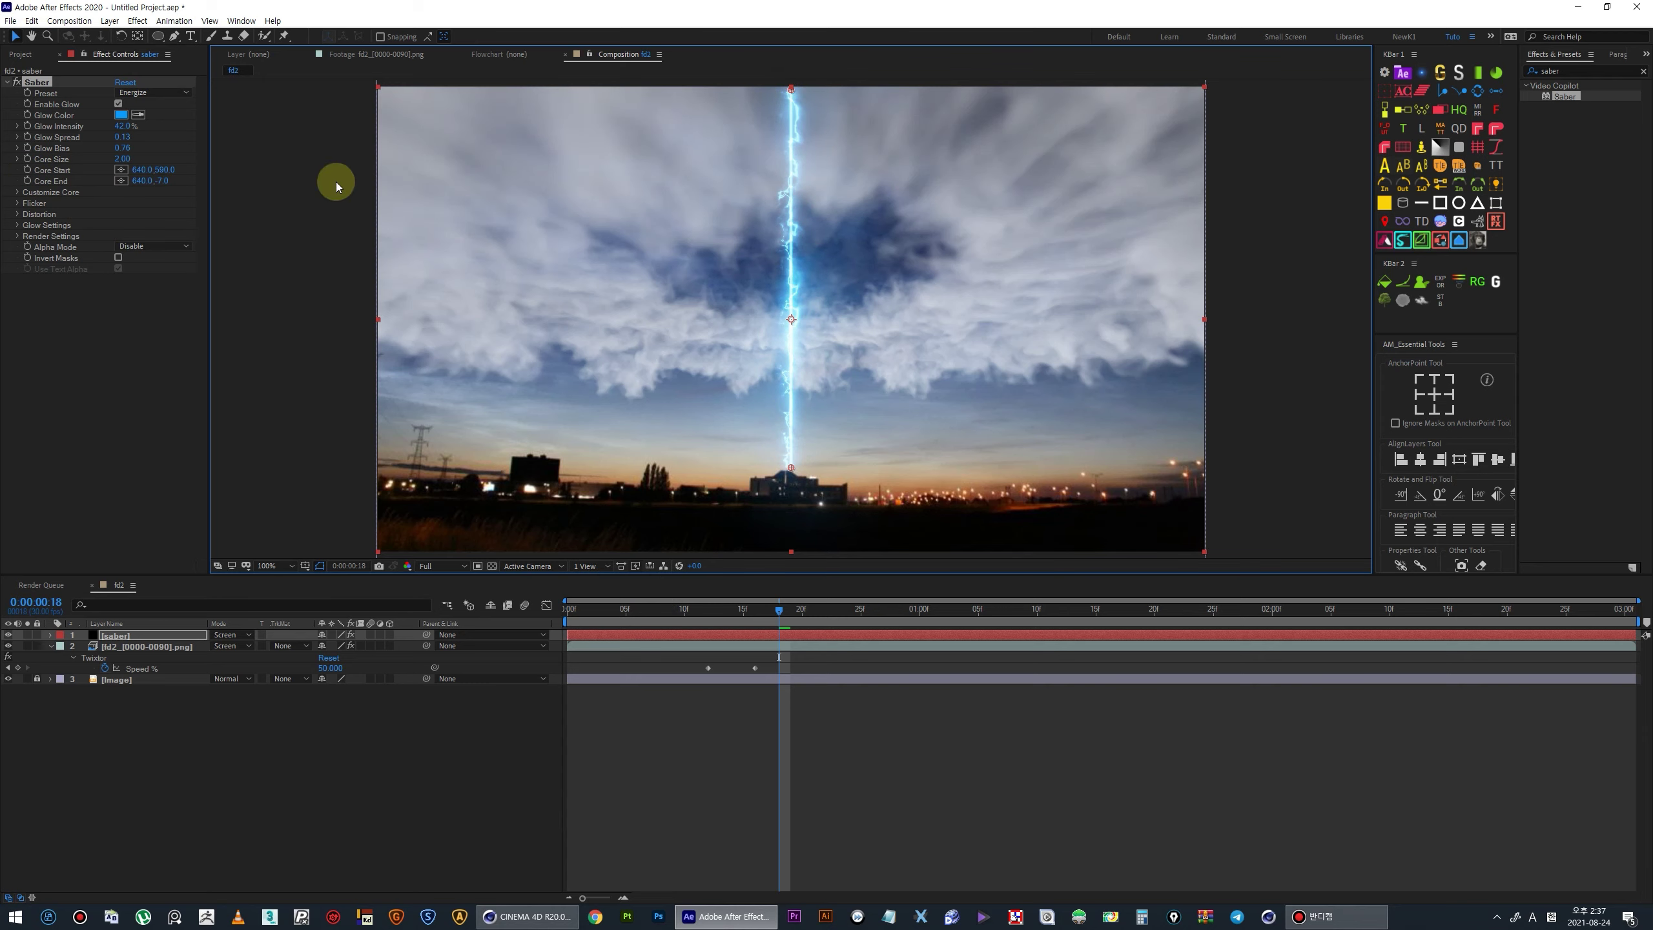
- Keyframe Core End collapsed onto Core Start at frame 0, ending around frame 8
key("u")
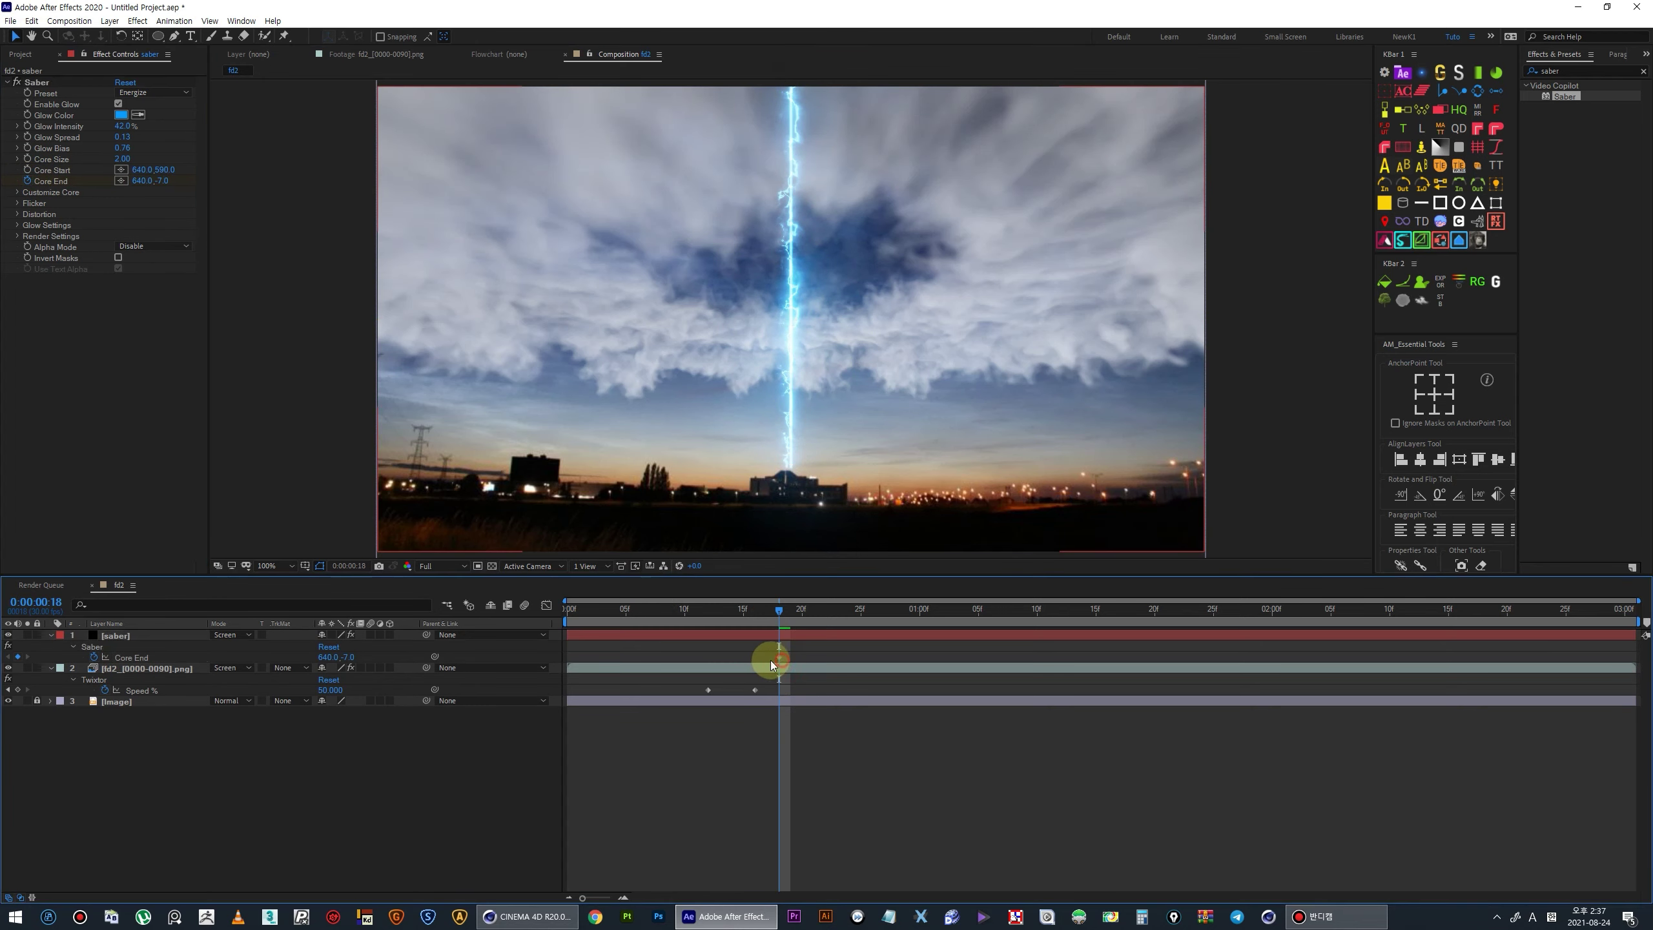
key("Home")
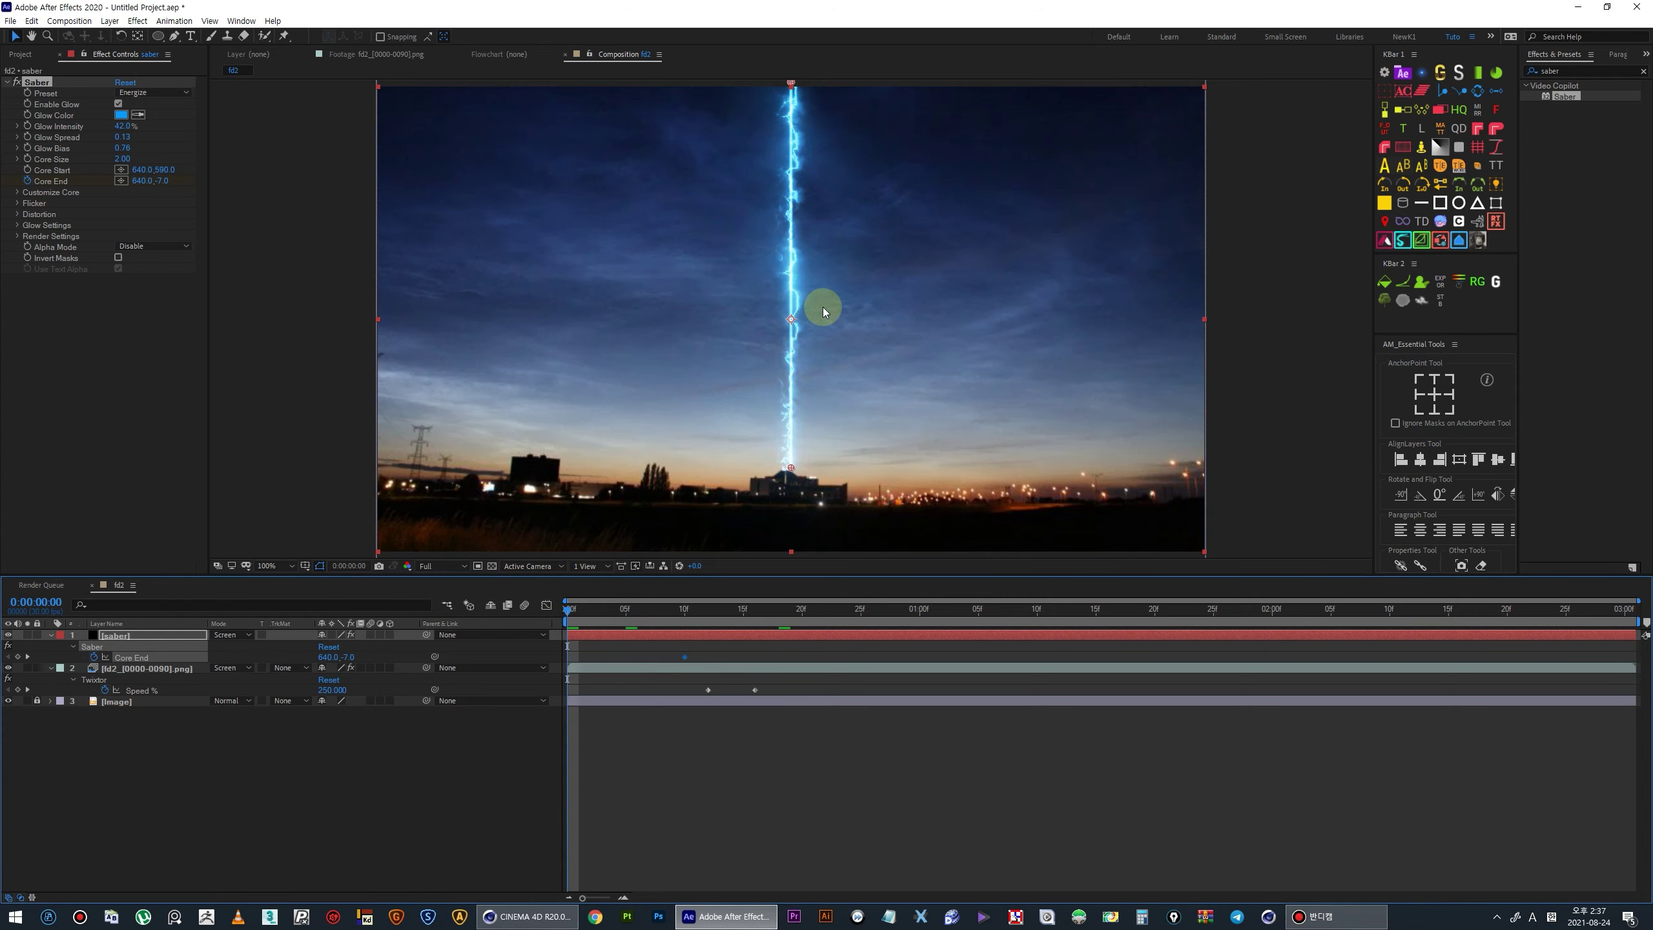
scroll(763, 213, "down", 2)
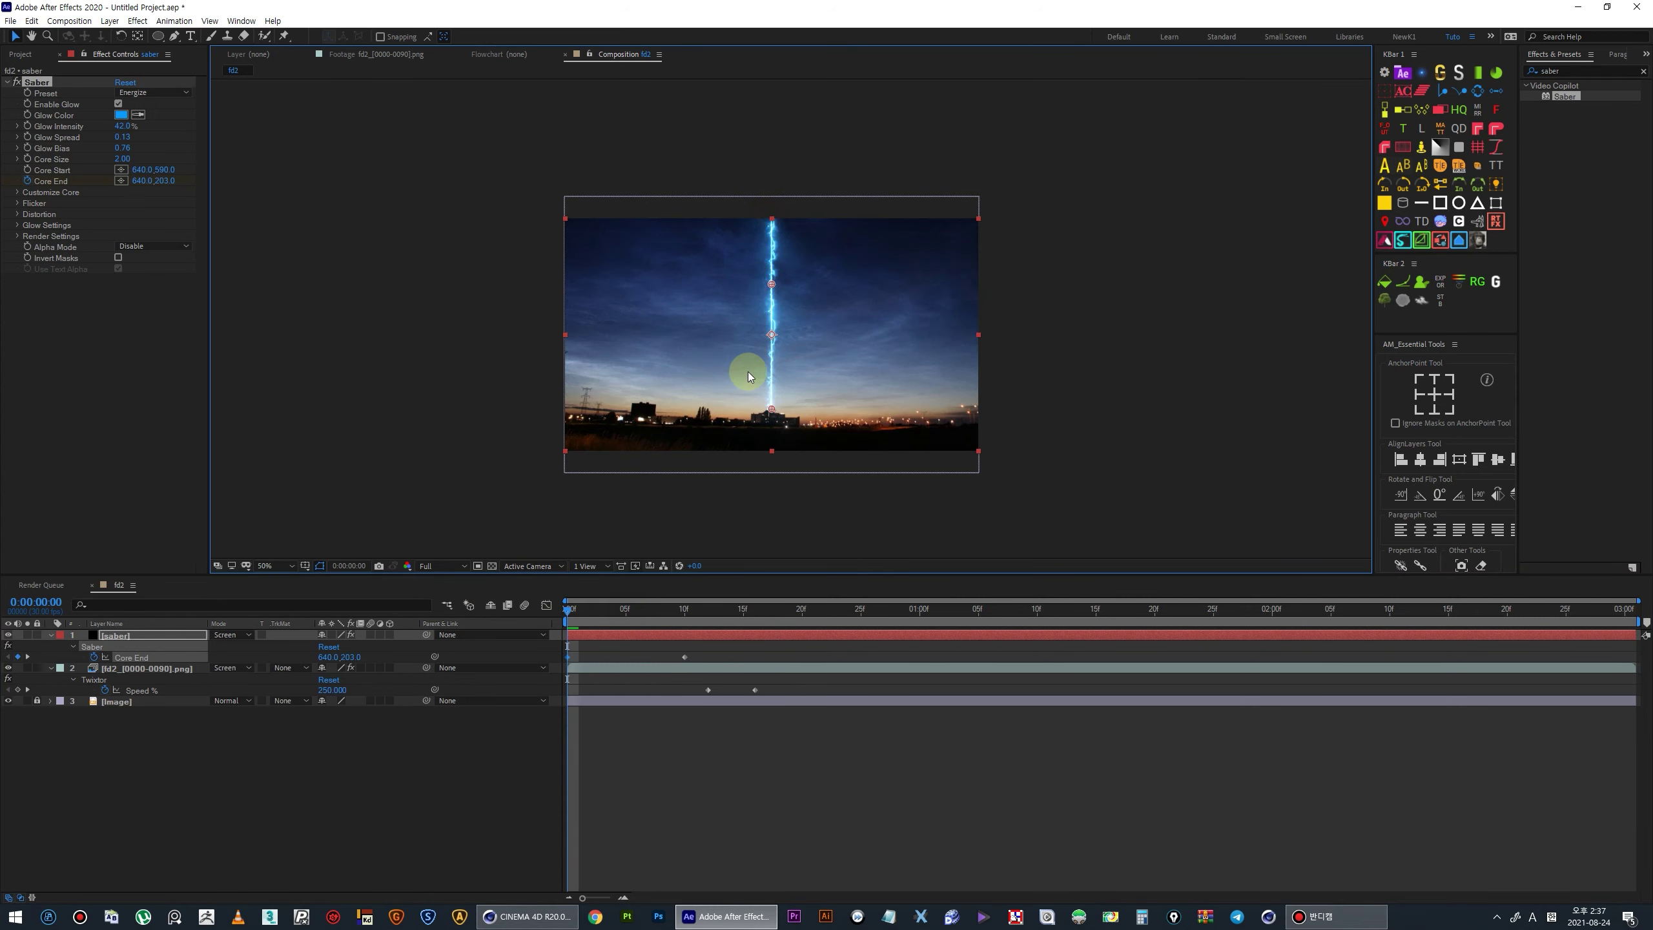
left_click_drag(747, 373, 763, 412)
left_click_drag(685, 658, 660, 659)
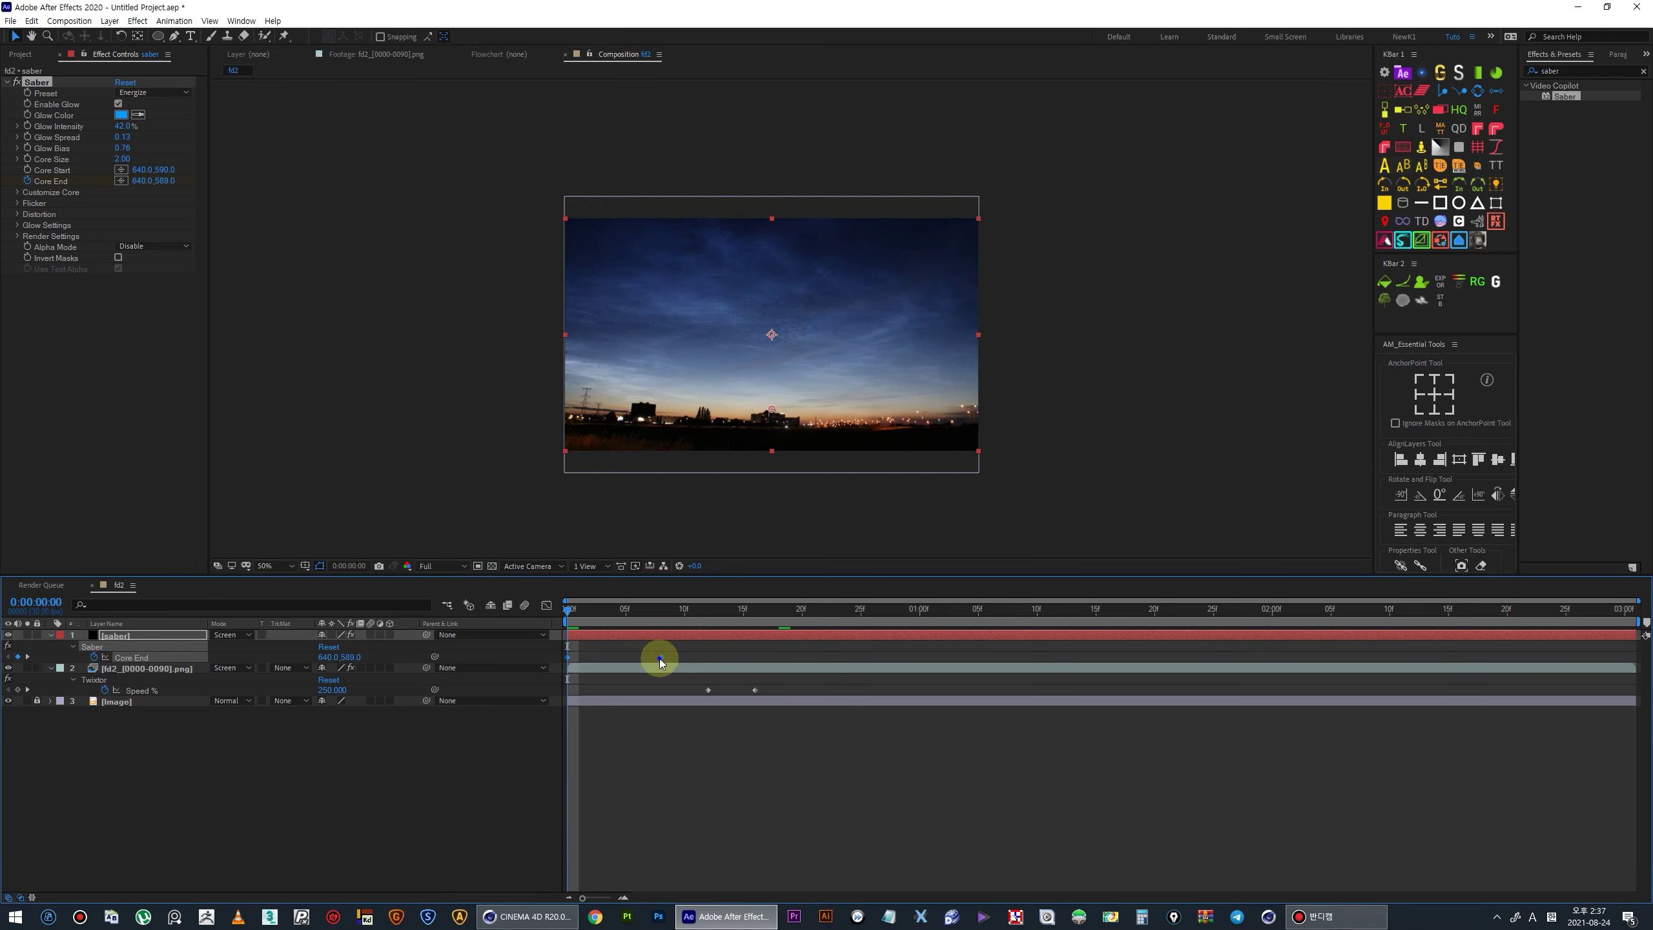
- Apply Easy Ease to the Core End keyframes, shape the speed curve, and preview
right_click(659, 659)
left_click(846, 734)
left_click(552, 609)
mouse_move(645, 844)
left_mouse_down()
mouse_move(670, 871)
mouse_move(625, 855)
left_mouse_up()
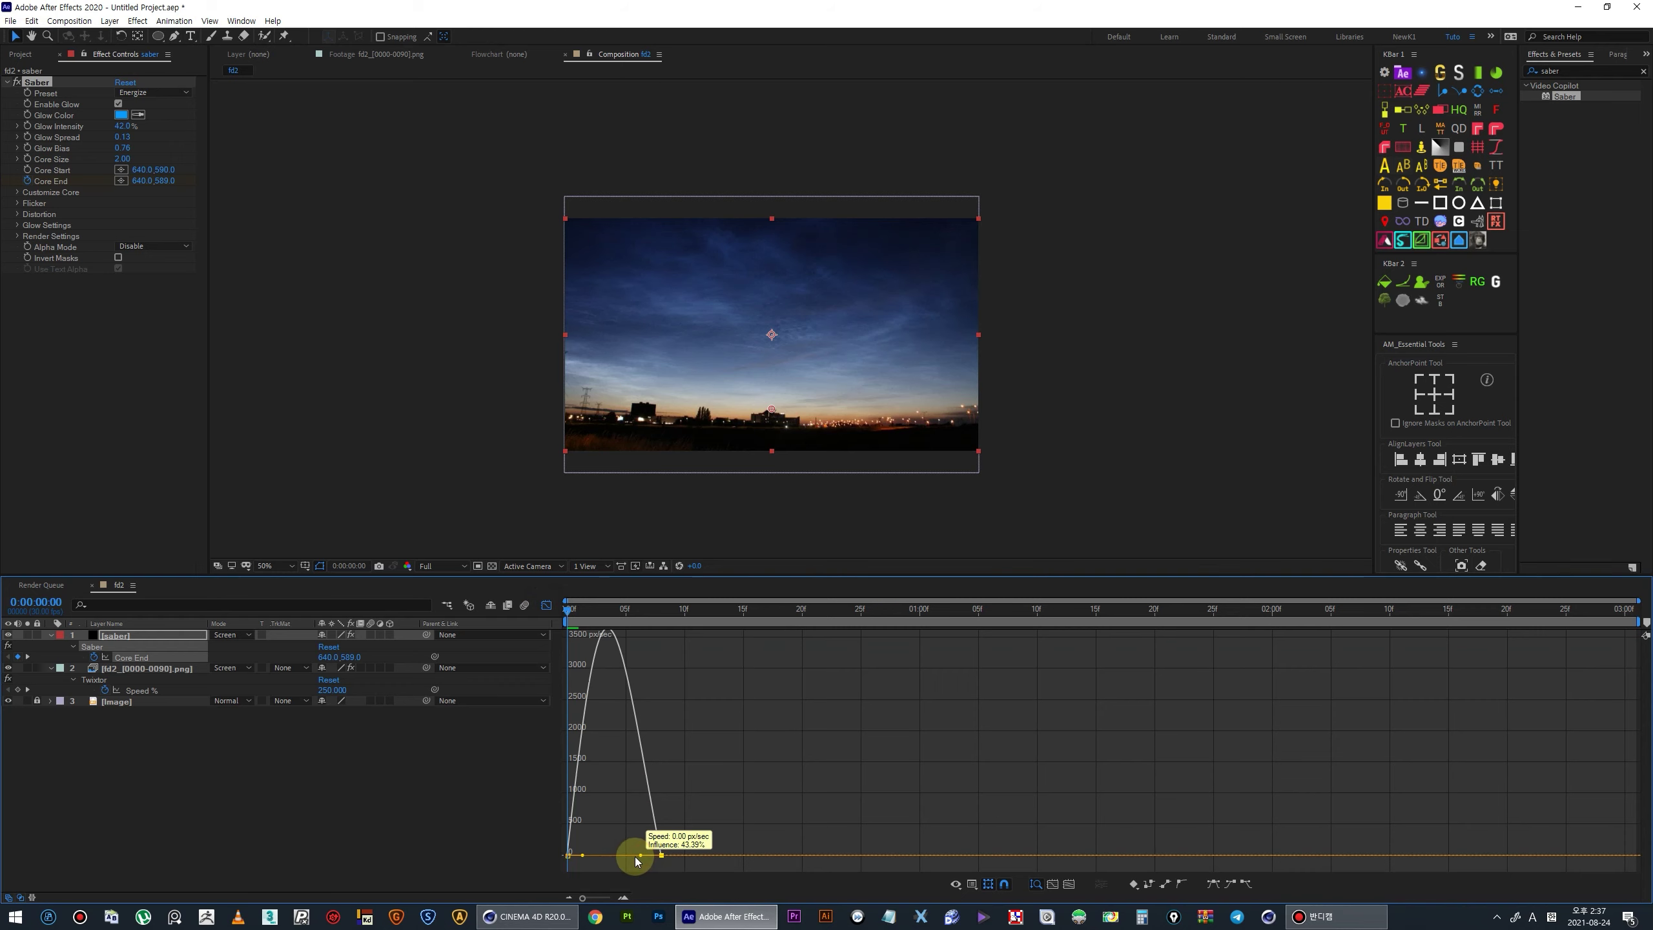
left_click(596, 853)
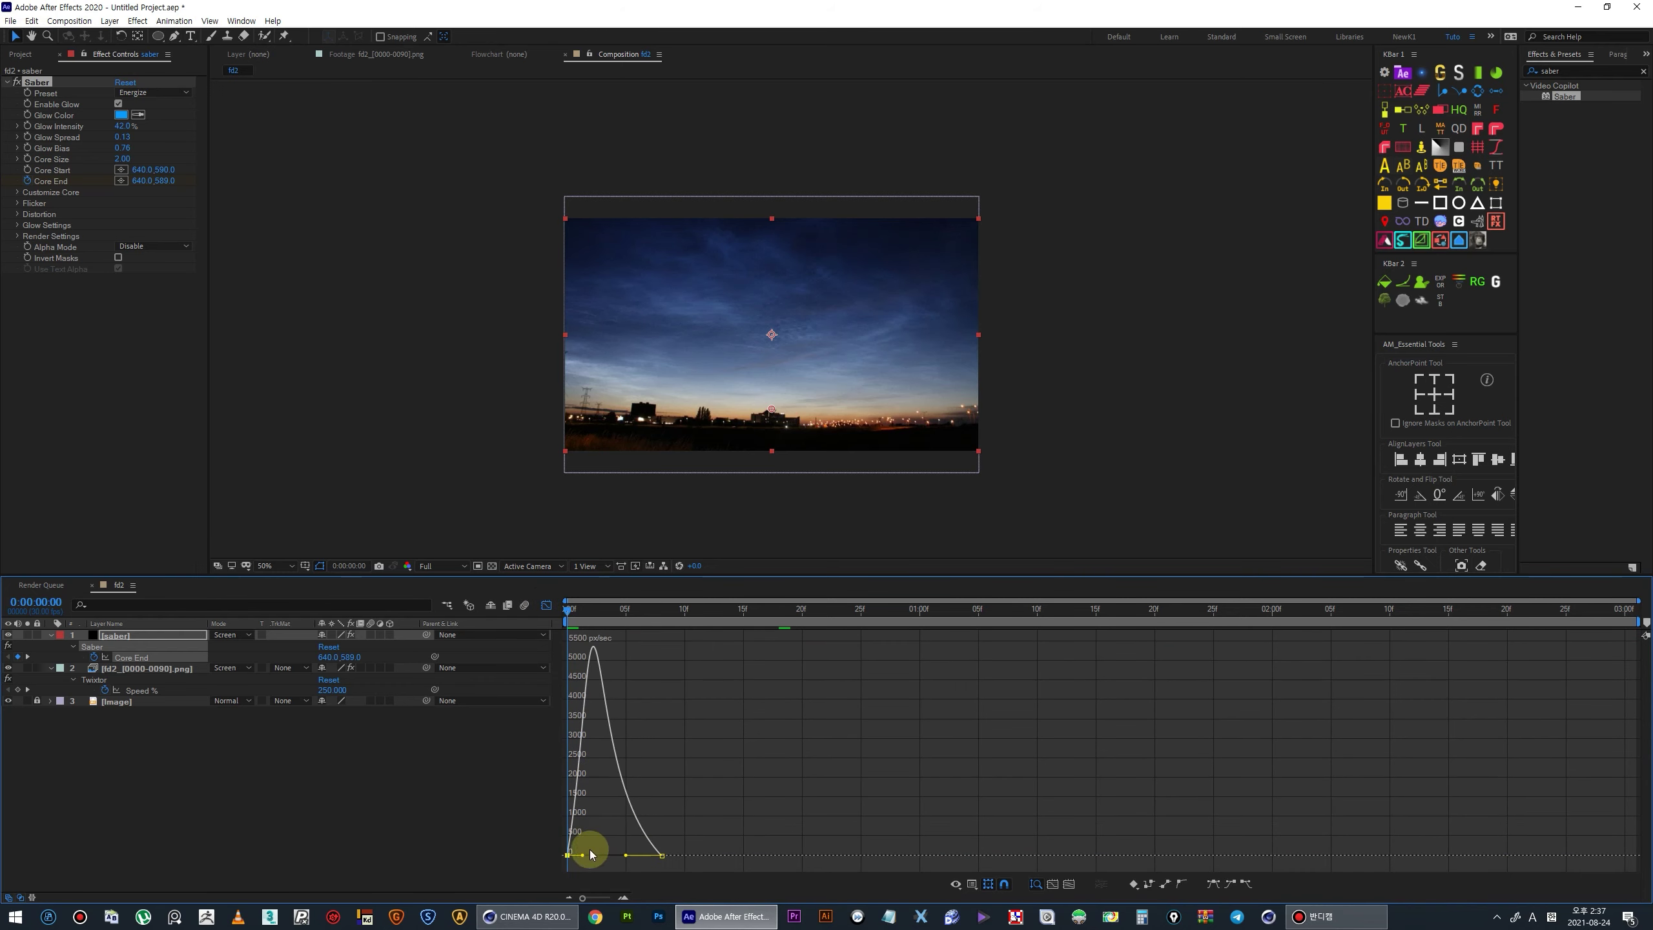
key("space")
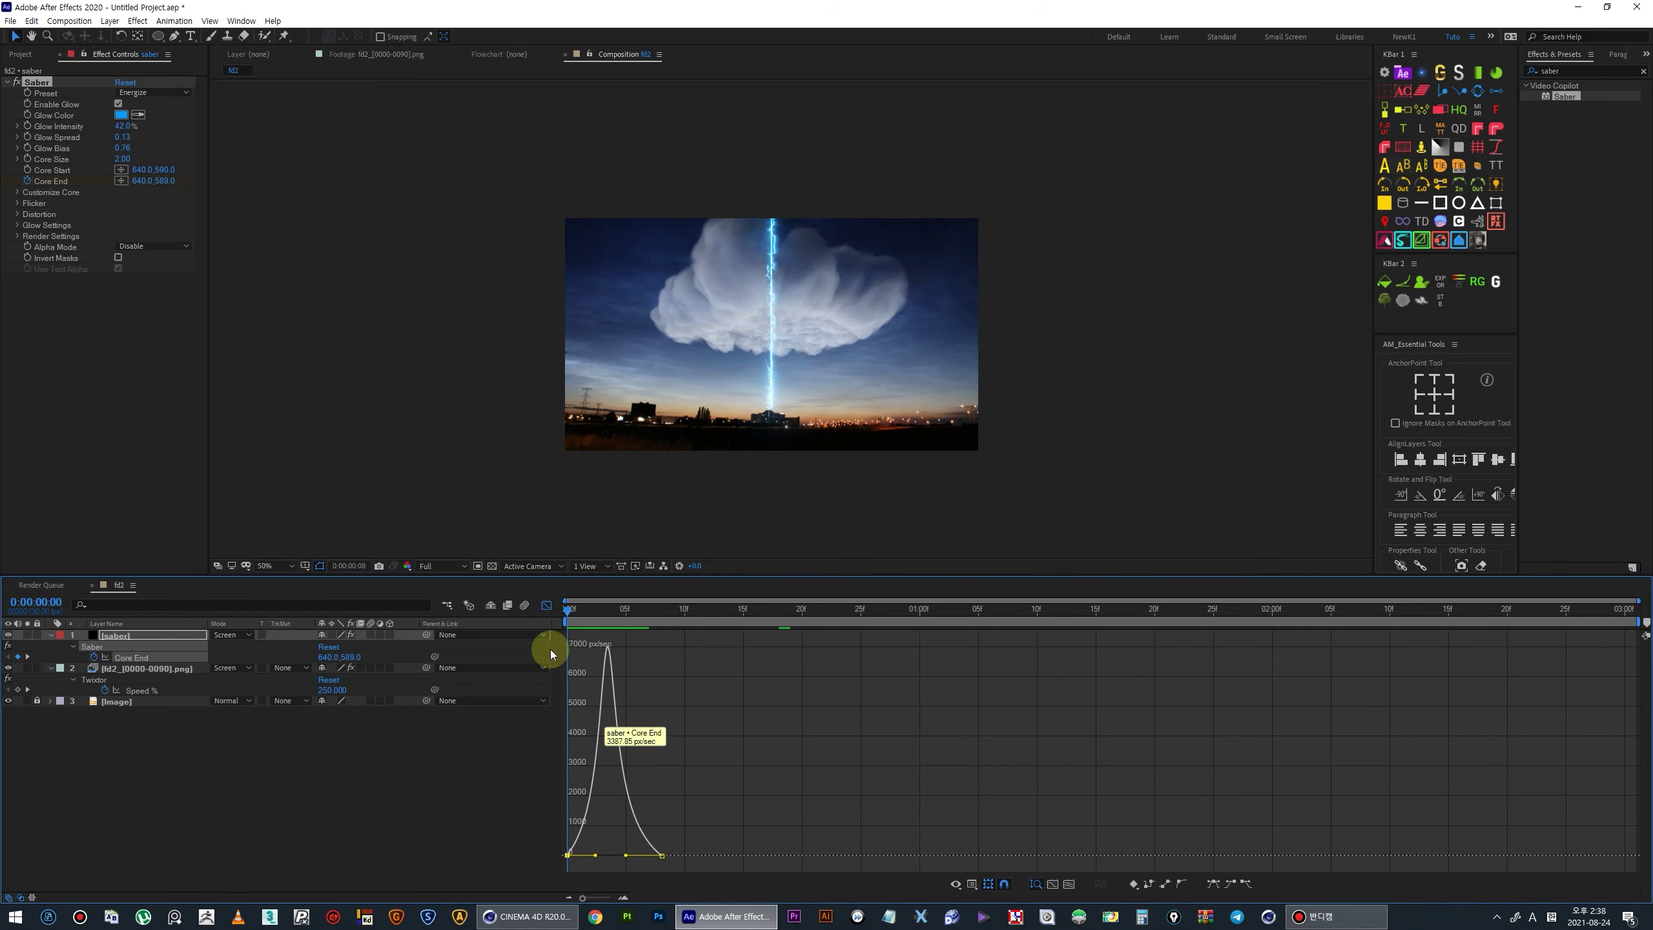
left_click(546, 604)
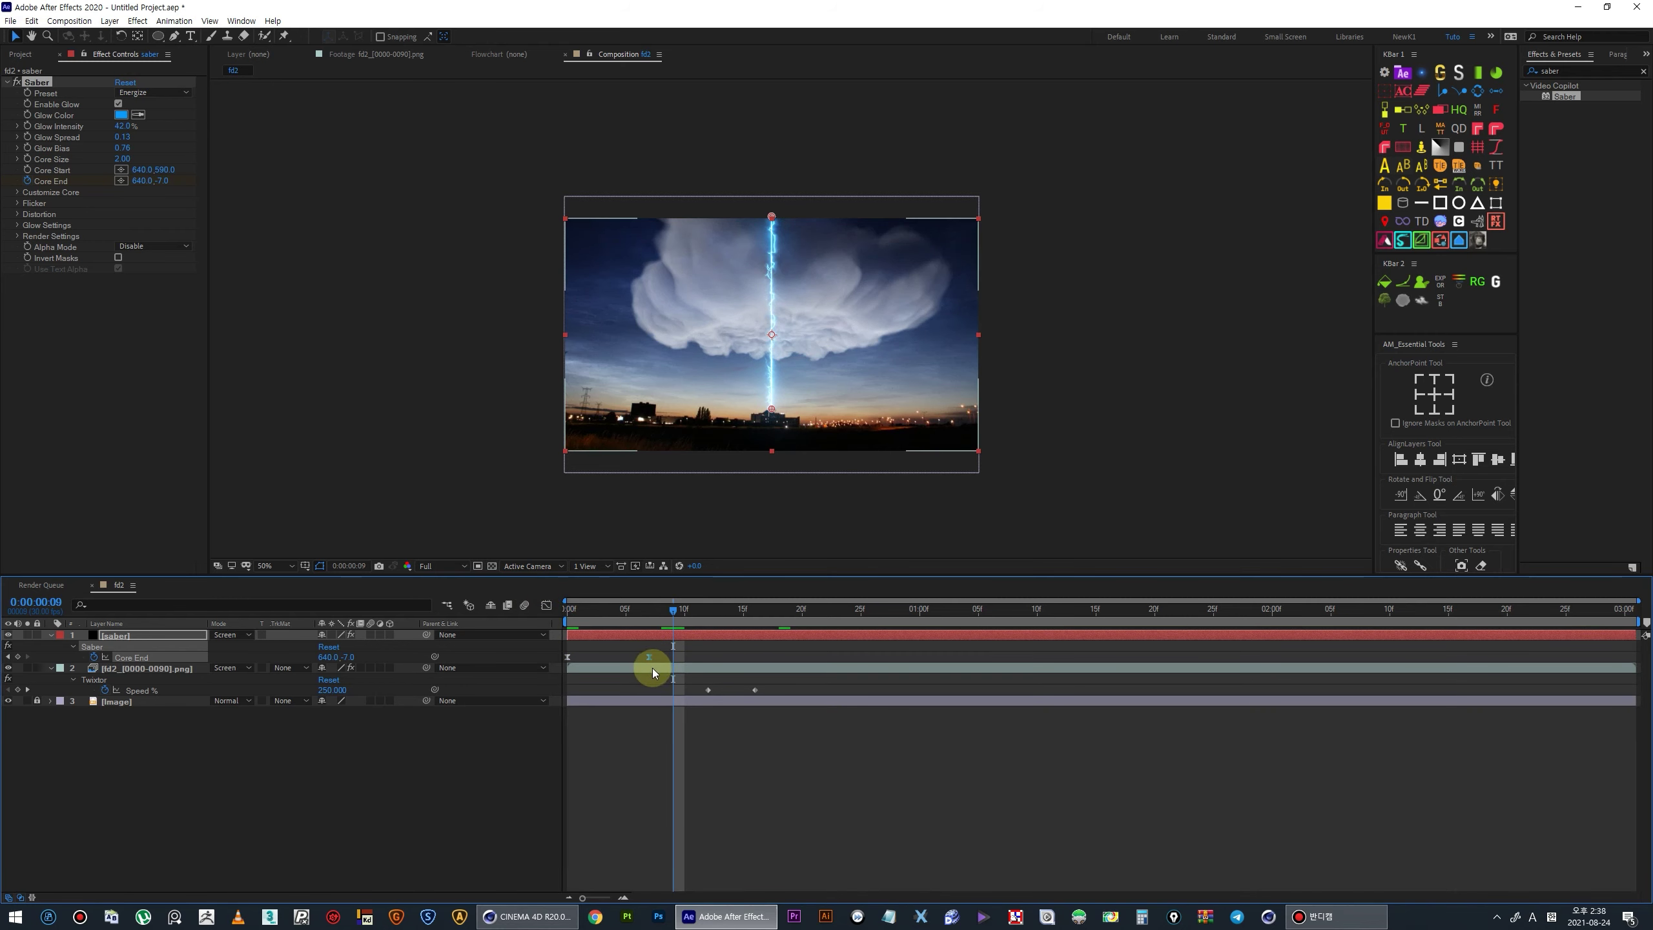
- Delay the cloud layer a few frames, move the Core End keyframe to frame 12, and preview
left_click_drag(654, 668, 723, 668)
left_click_drag(673, 609, 525, 612)
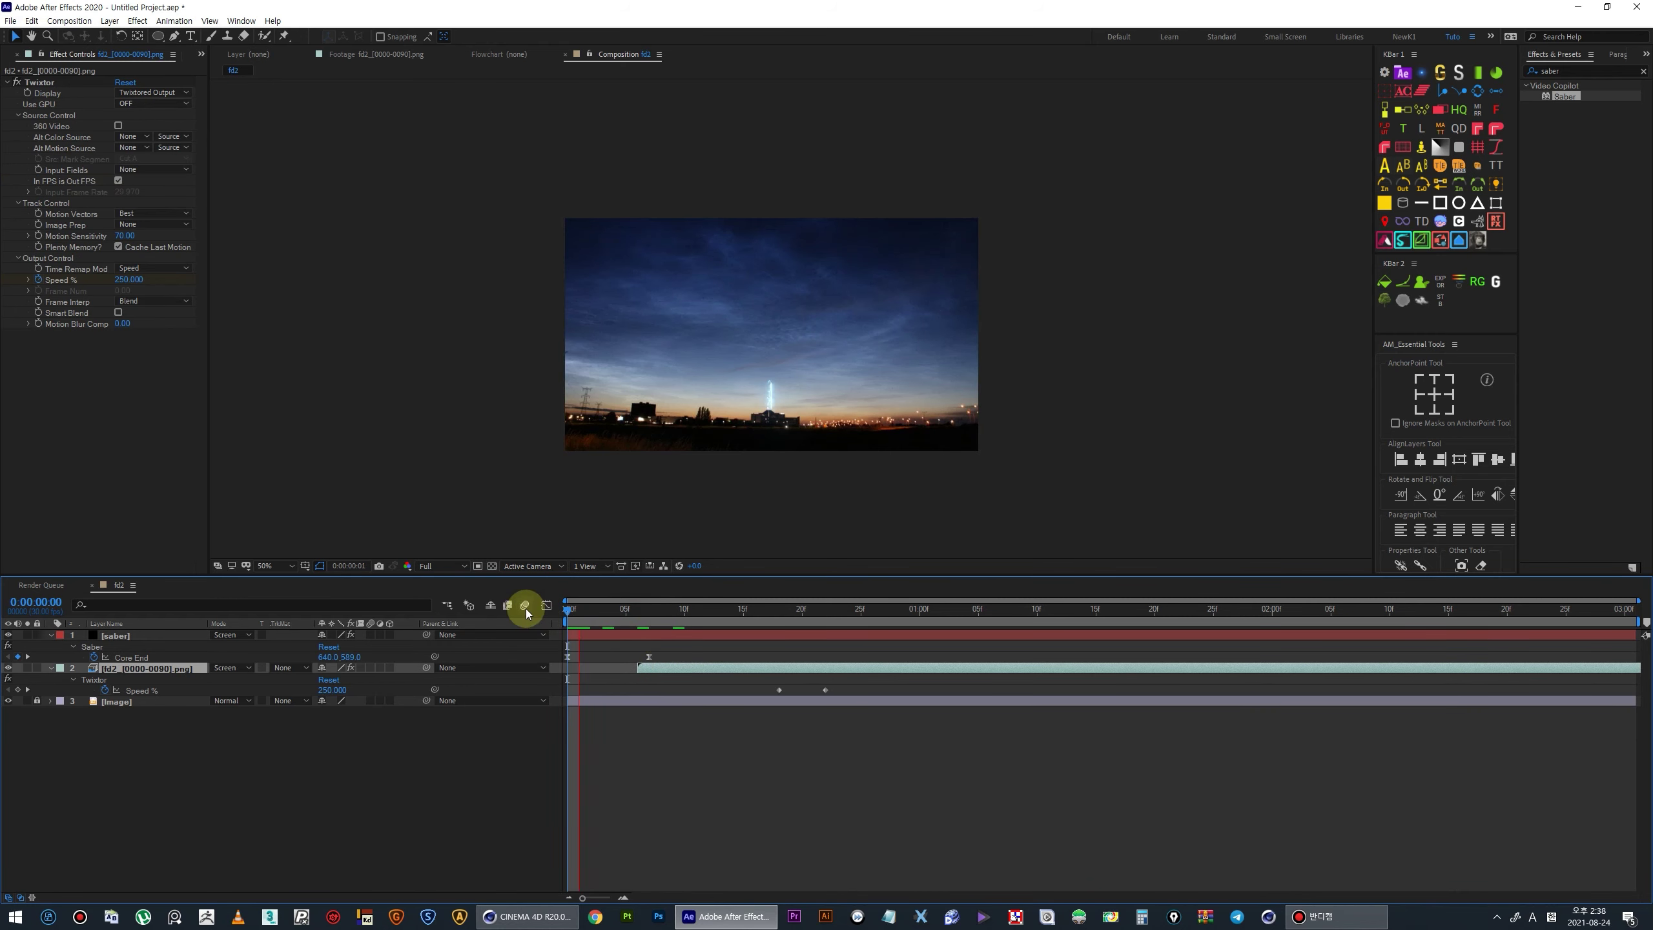
left_click(708, 609)
mouse_move(645, 668)
left_mouse_down()
mouse_move(611, 668)
mouse_move(672, 657)
left_mouse_up()
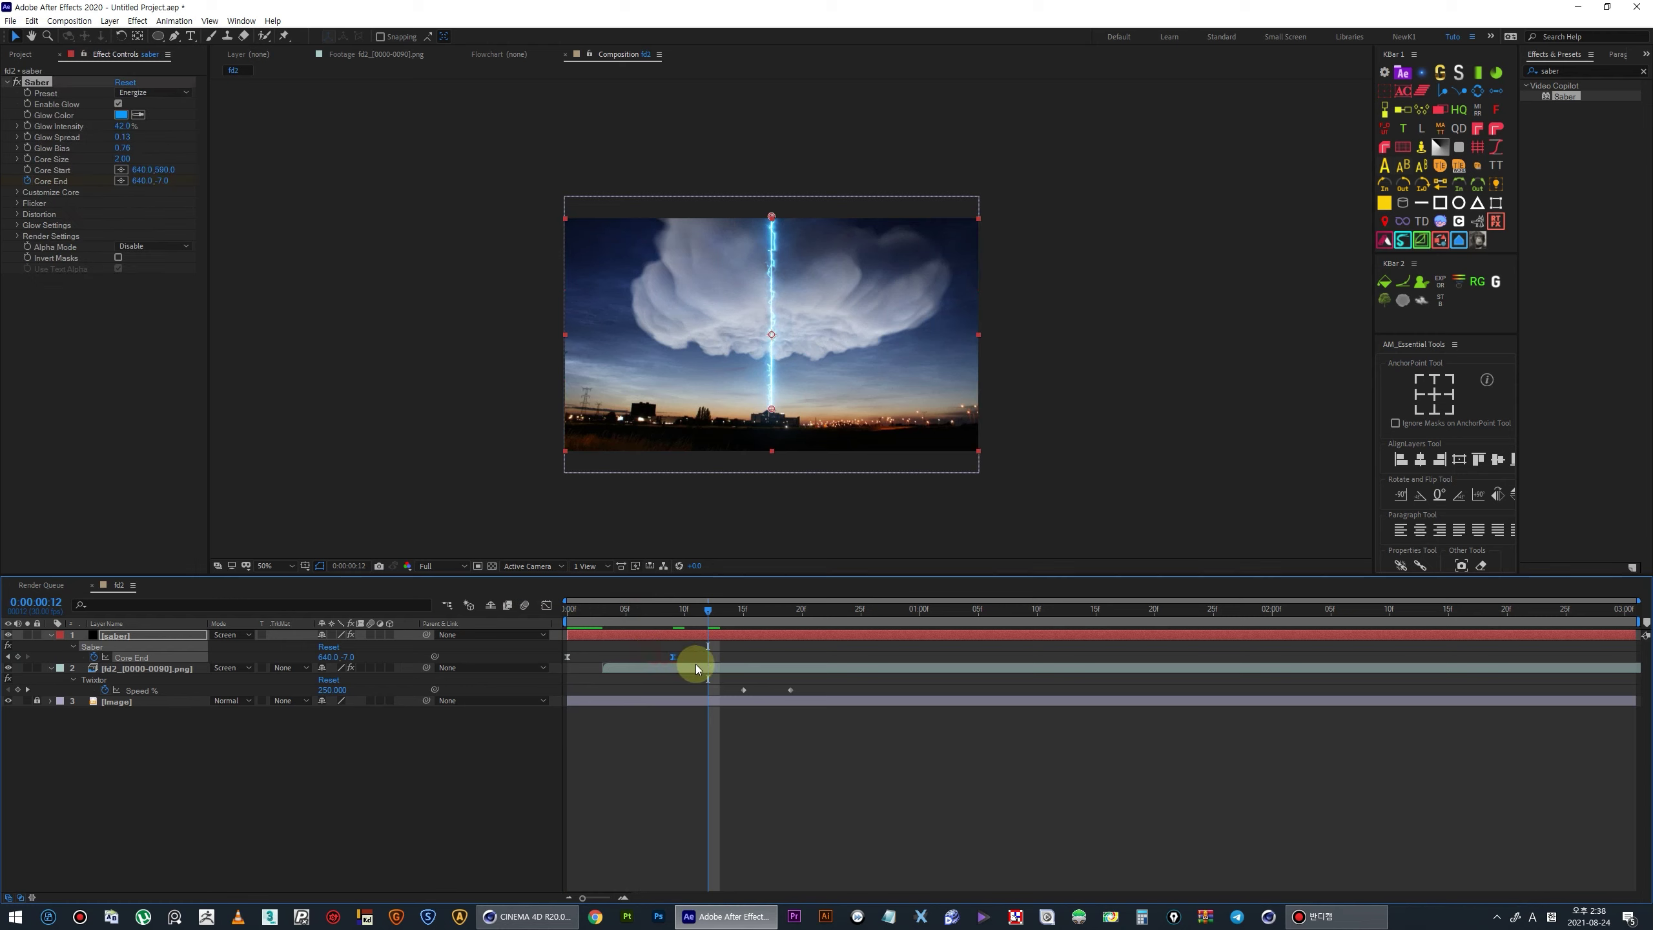
key("space")
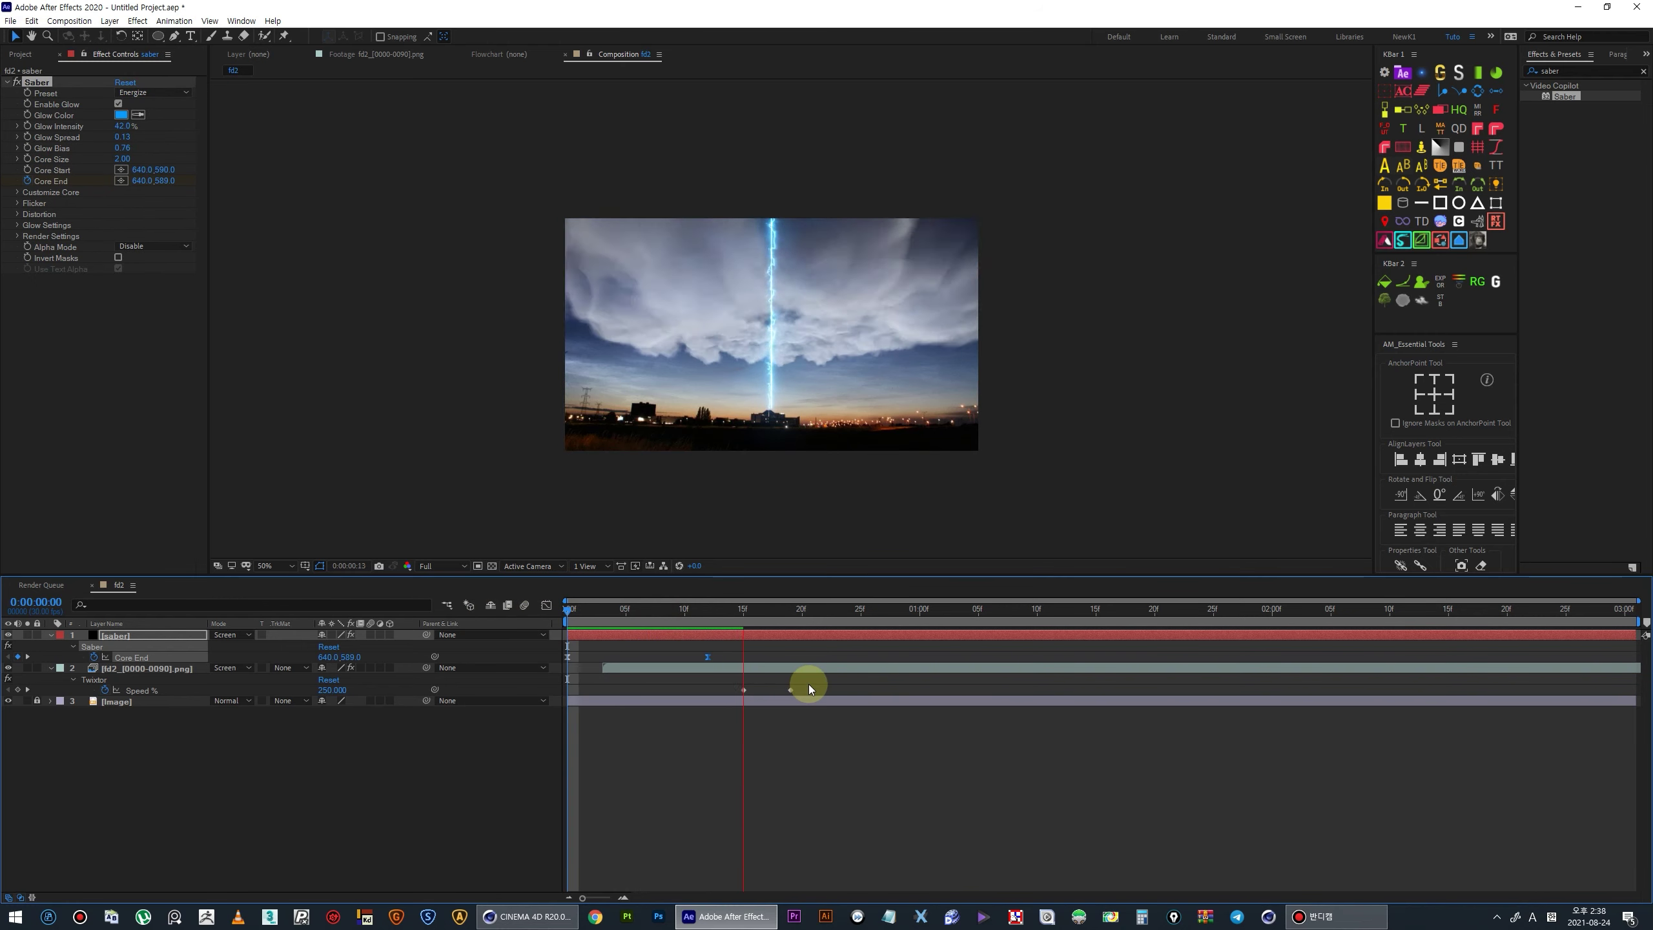
left_click(708, 657)
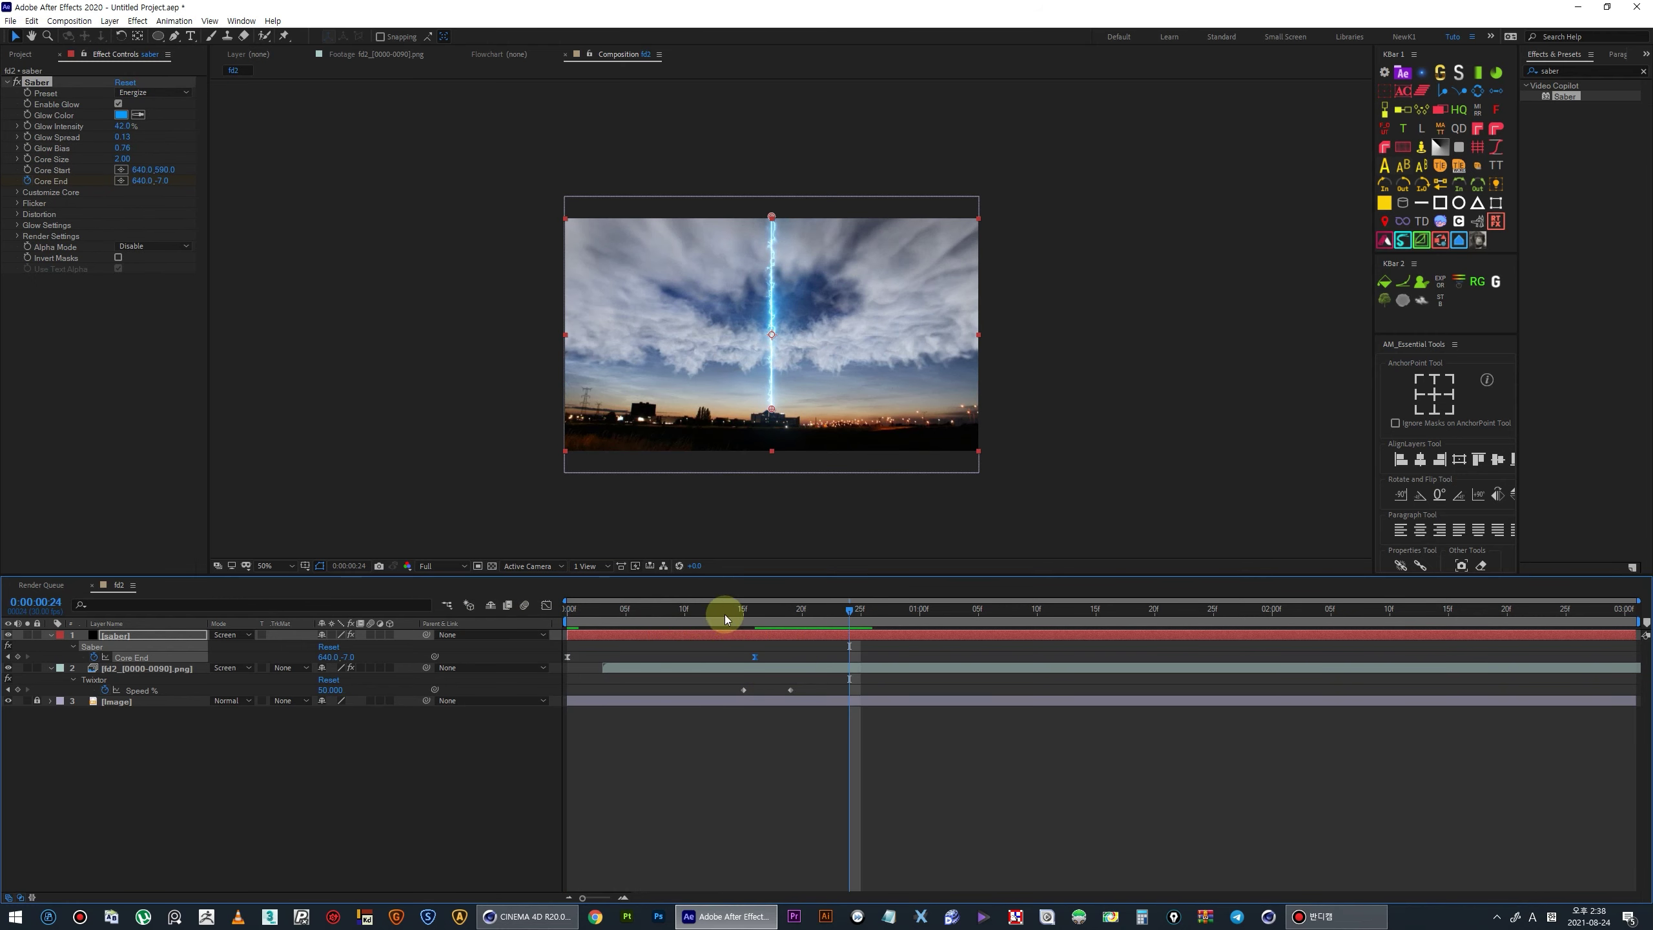
key("space")
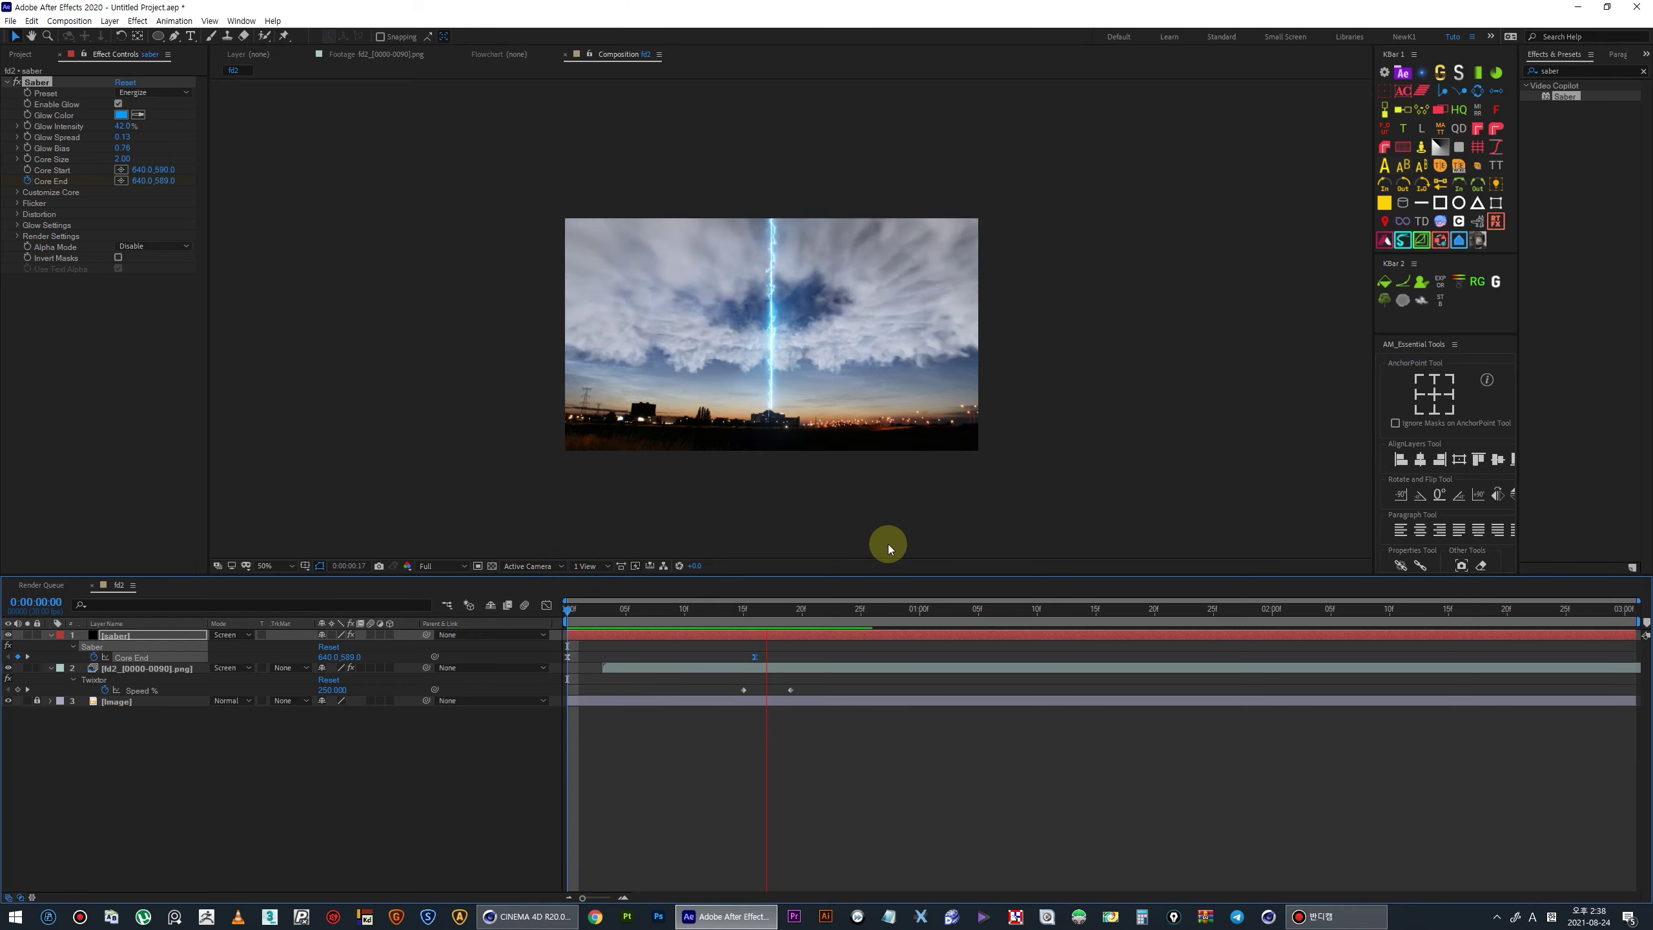
key("space")
mouse_move(721, 615)
left_mouse_down()
mouse_move(526, 620)
mouse_move(810, 625)
mouse_move(570, 654)
left_mouse_up()
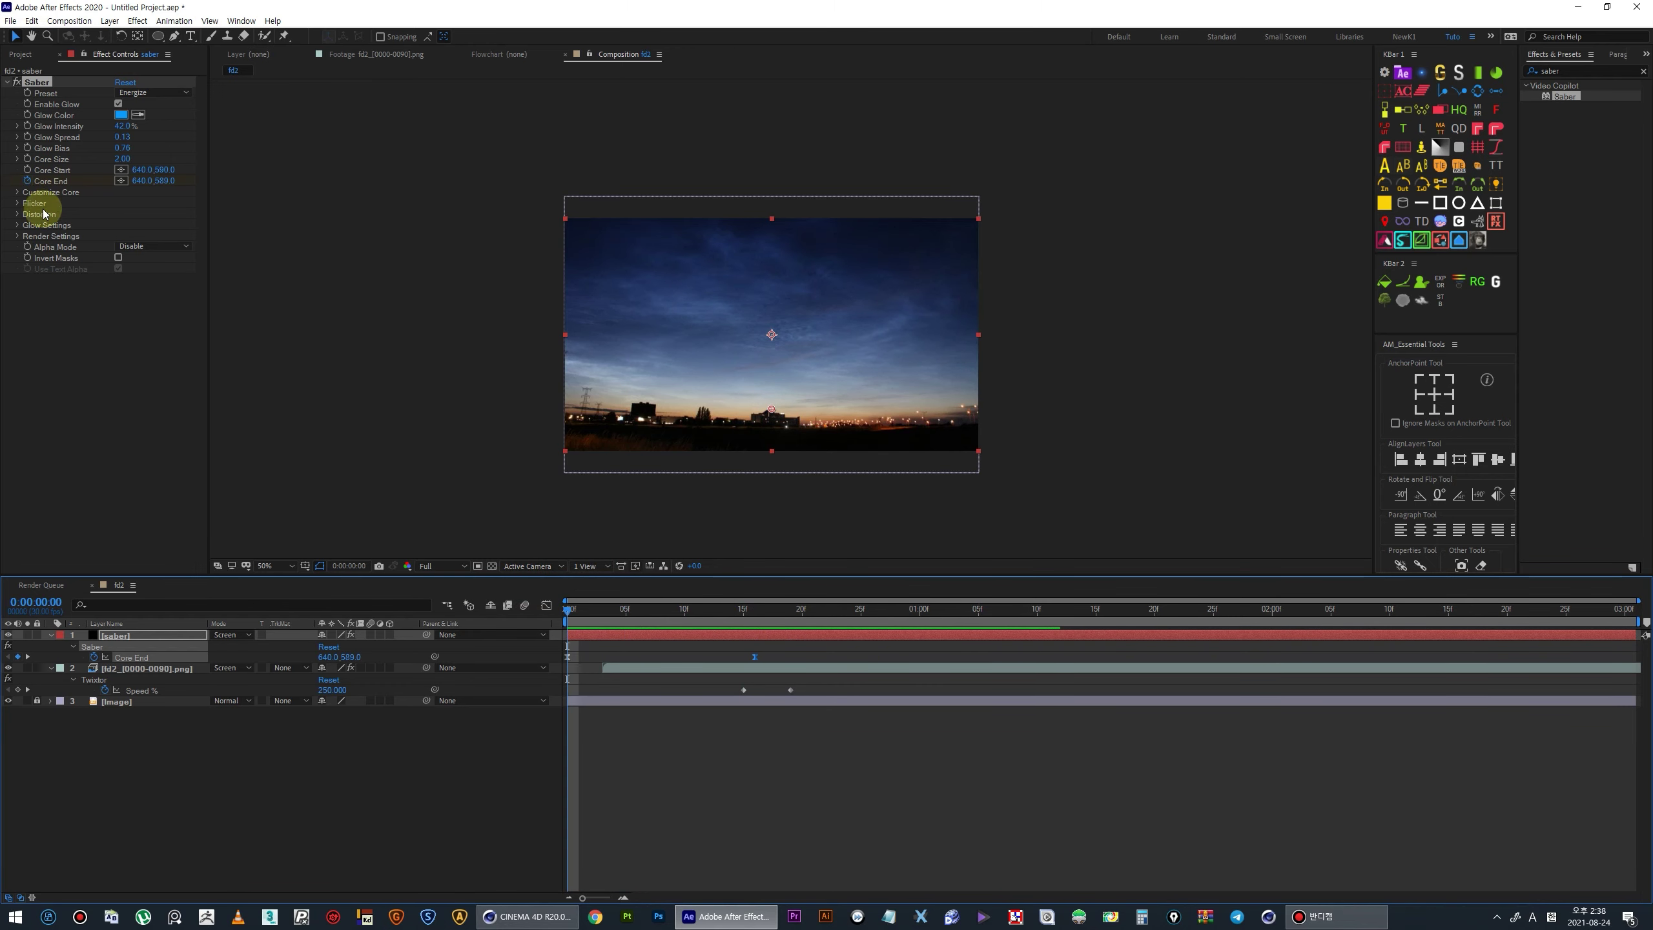
- Under Customize Core, set Saber End Size to 200%, then try Core Size 29.80 and undo it
left_click(16, 226)
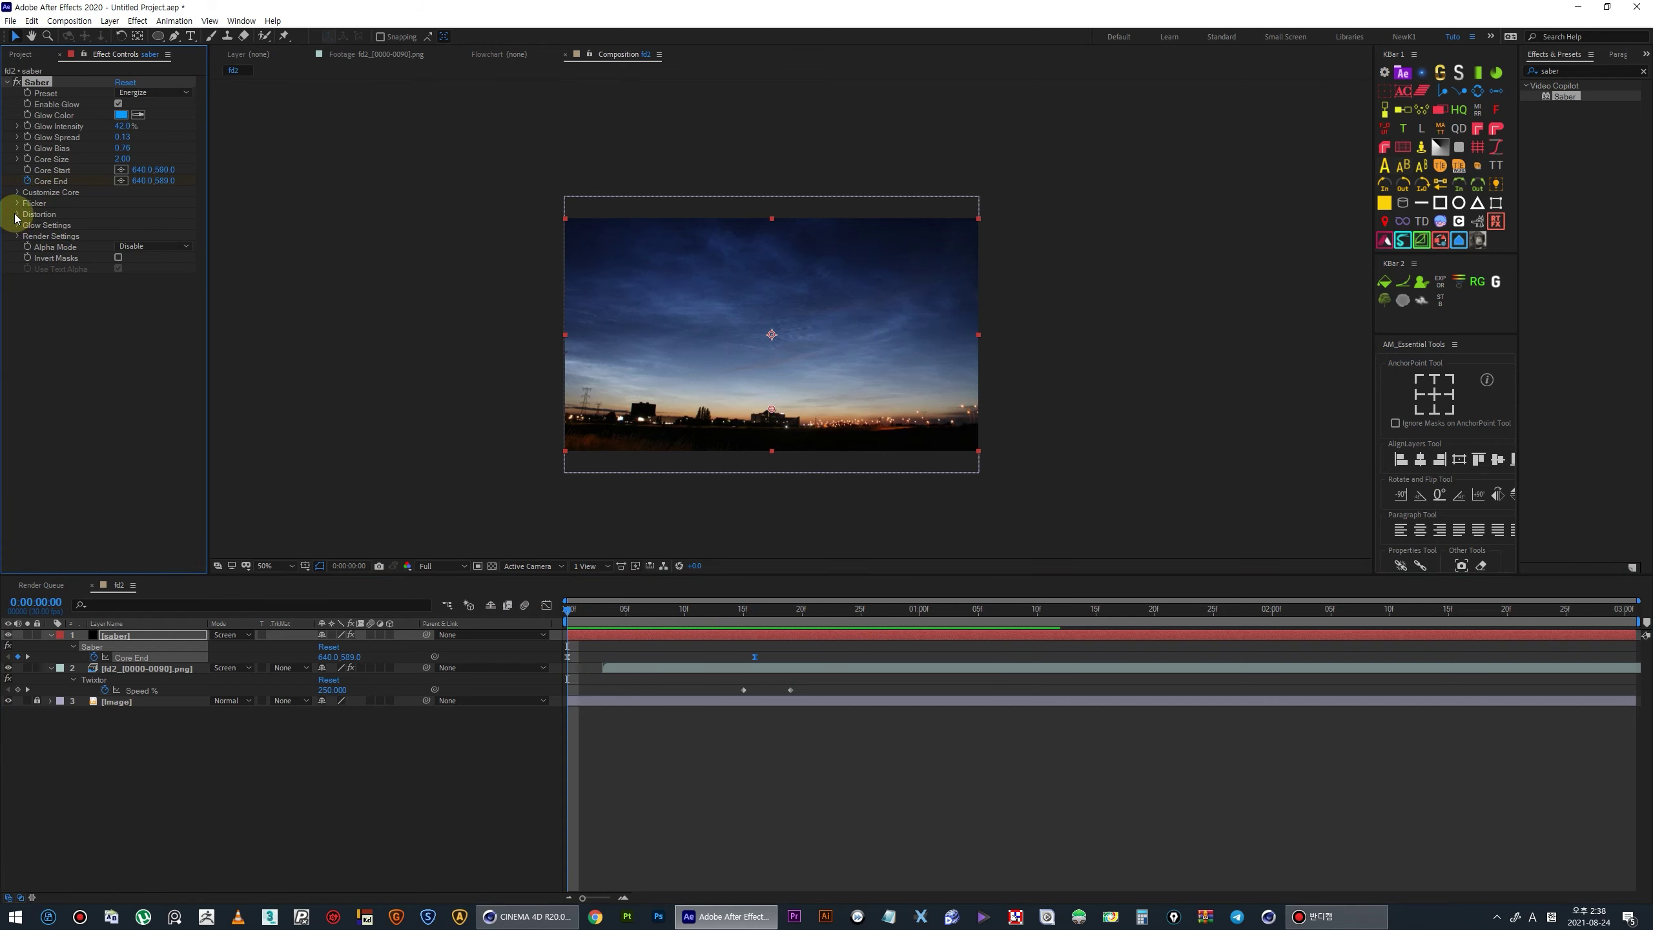
left_click(17, 192)
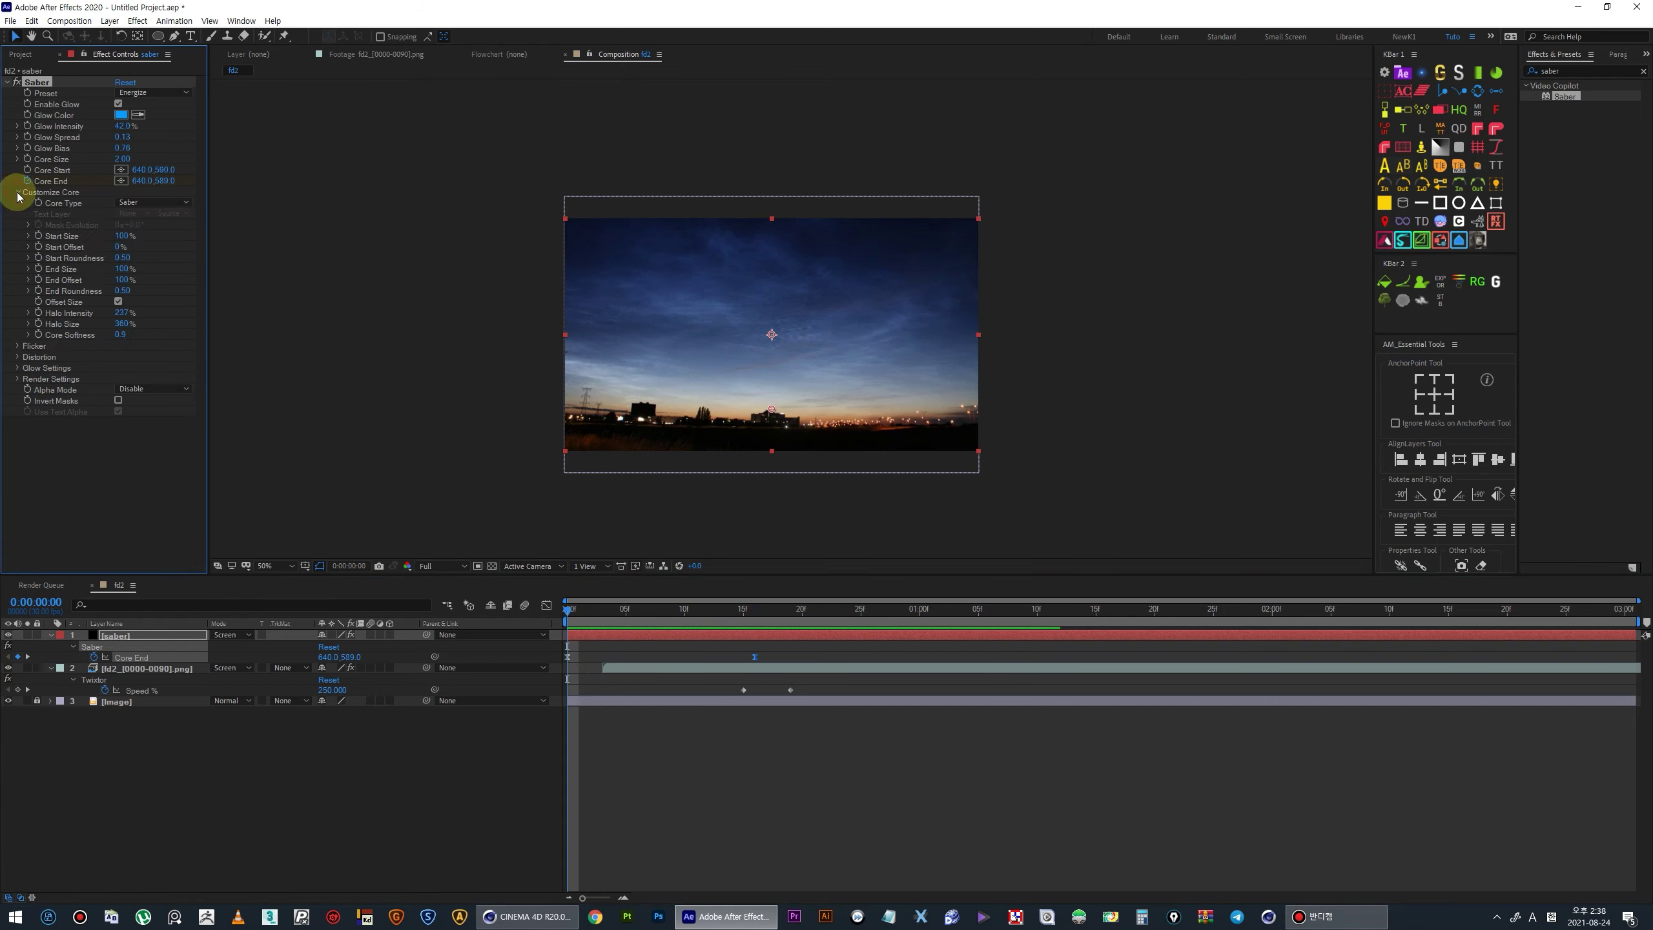
left_click_drag(589, 609, 685, 612)
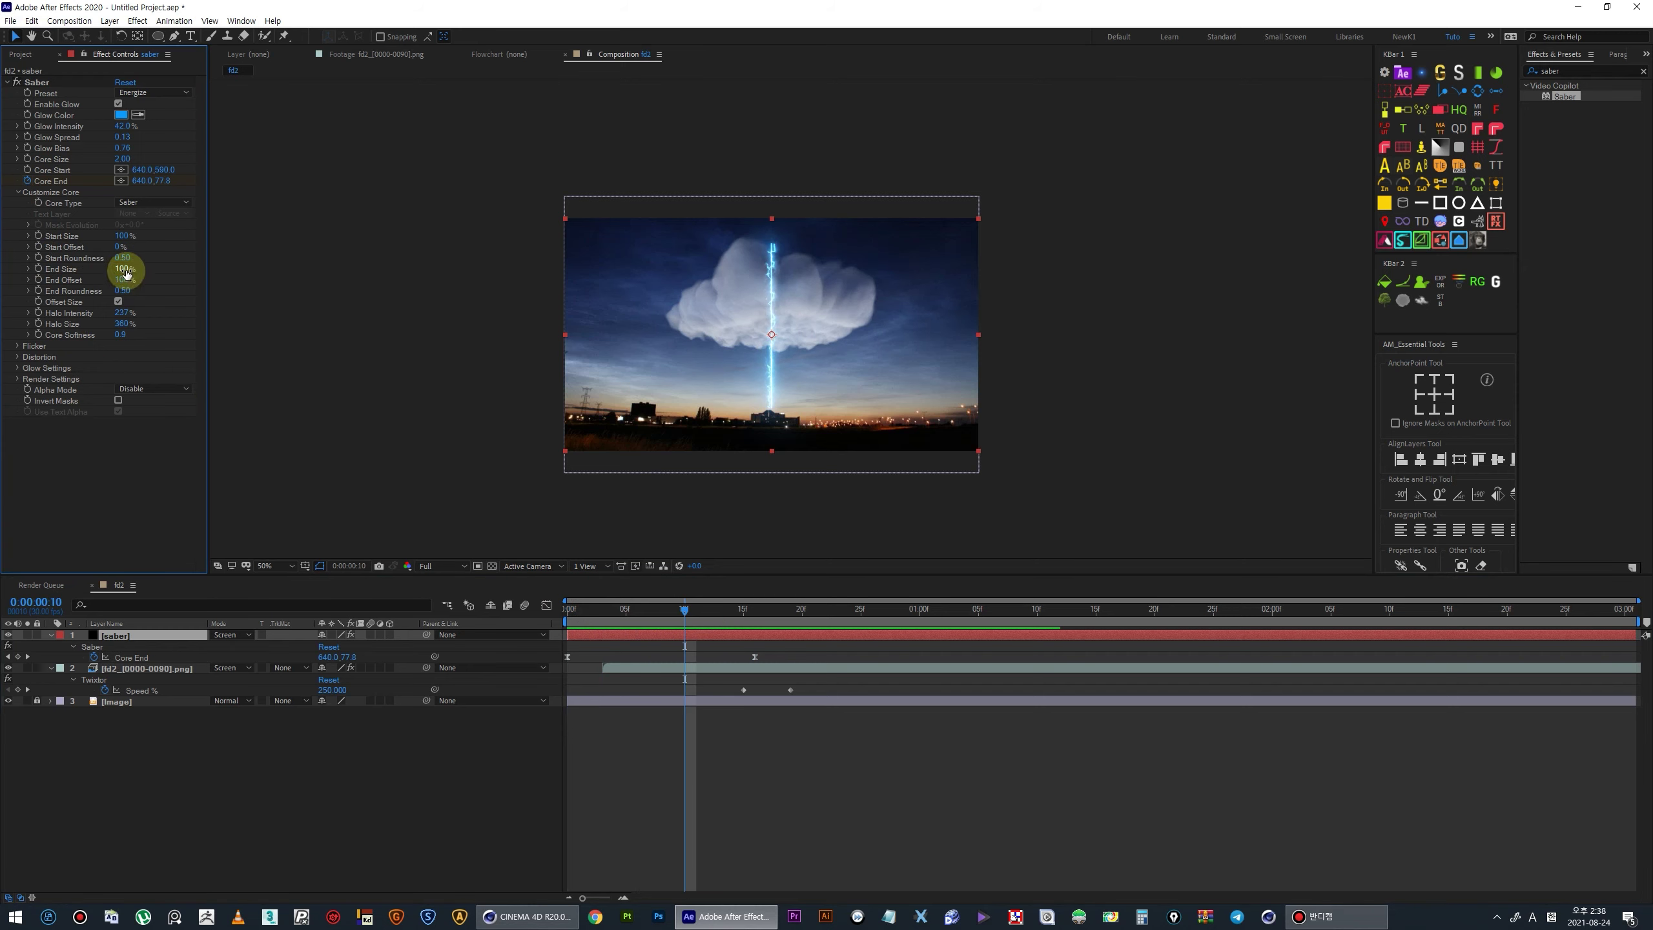
left_click_drag(126, 274, 416, 268)
left_click(161, 362)
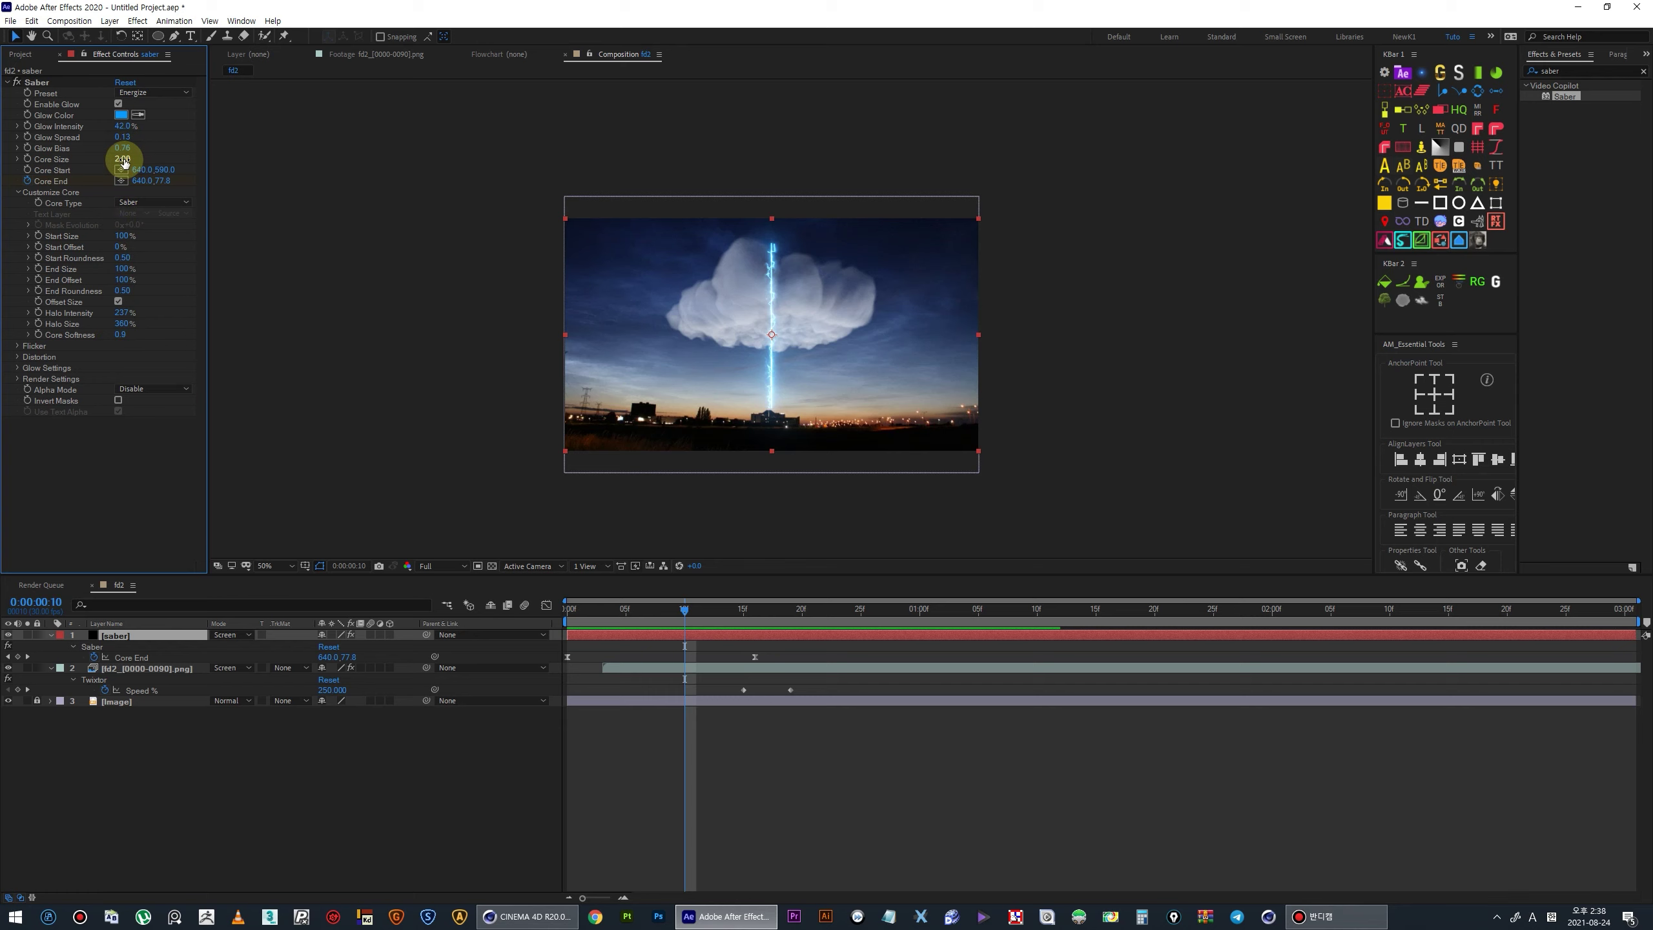
left_click_drag(123, 160, 279, 164)
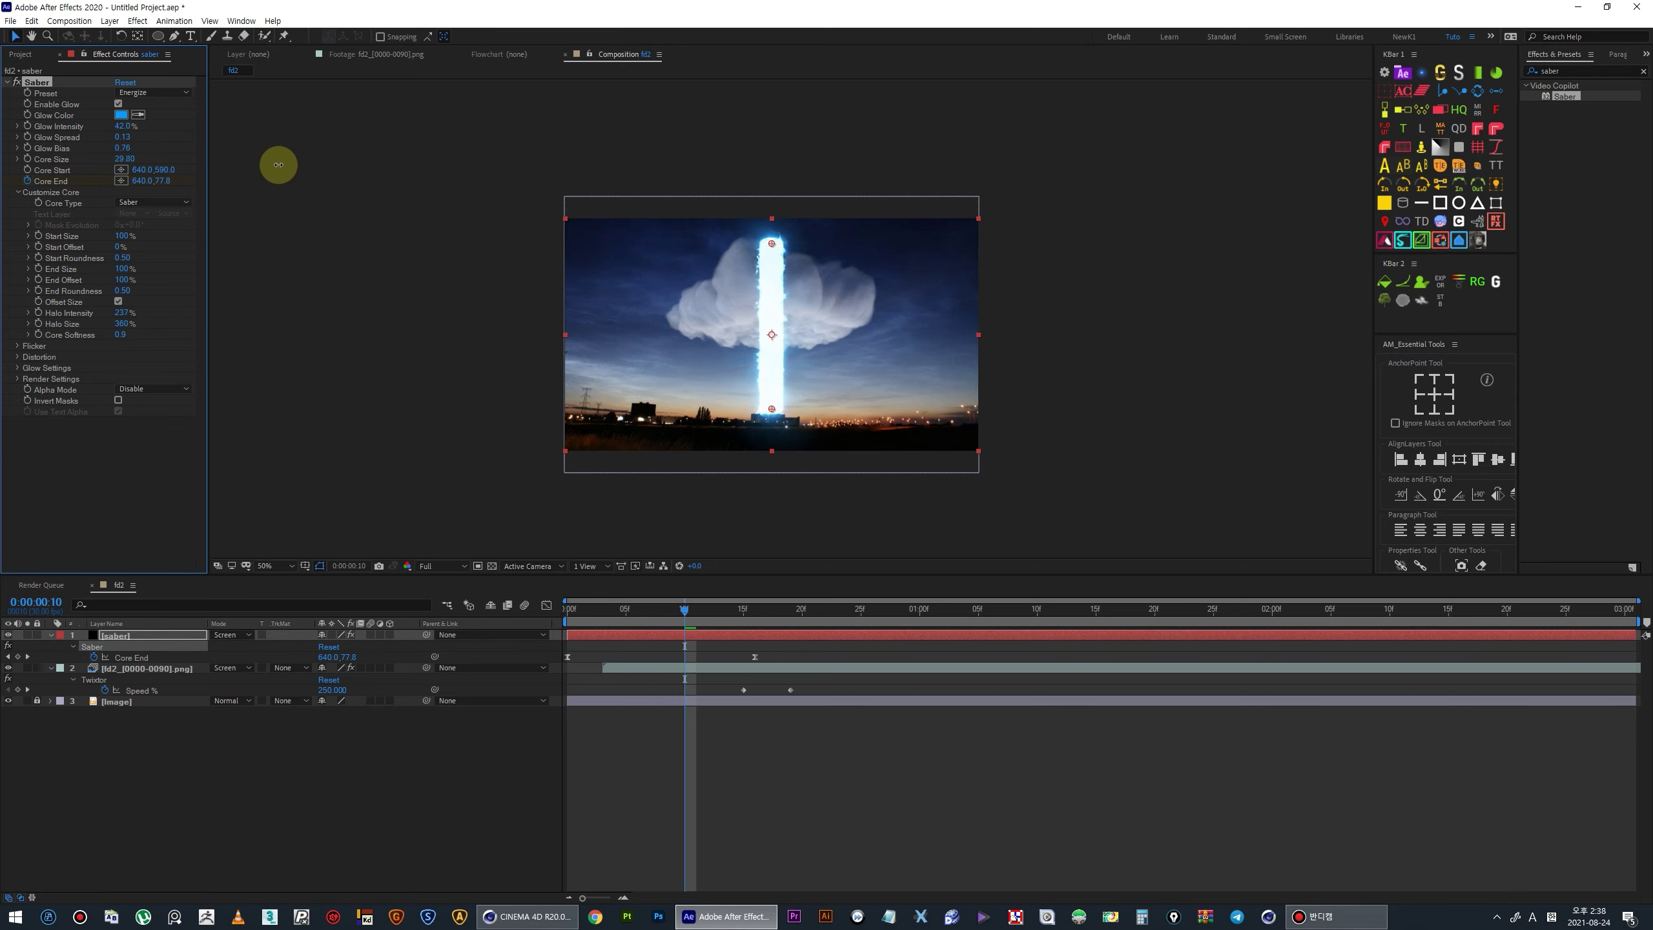
key("ctrl+z")
- Keyframe the Saber Core Size at 65.80 on frame 0 and 0 on frame 16
left_click(570, 608)
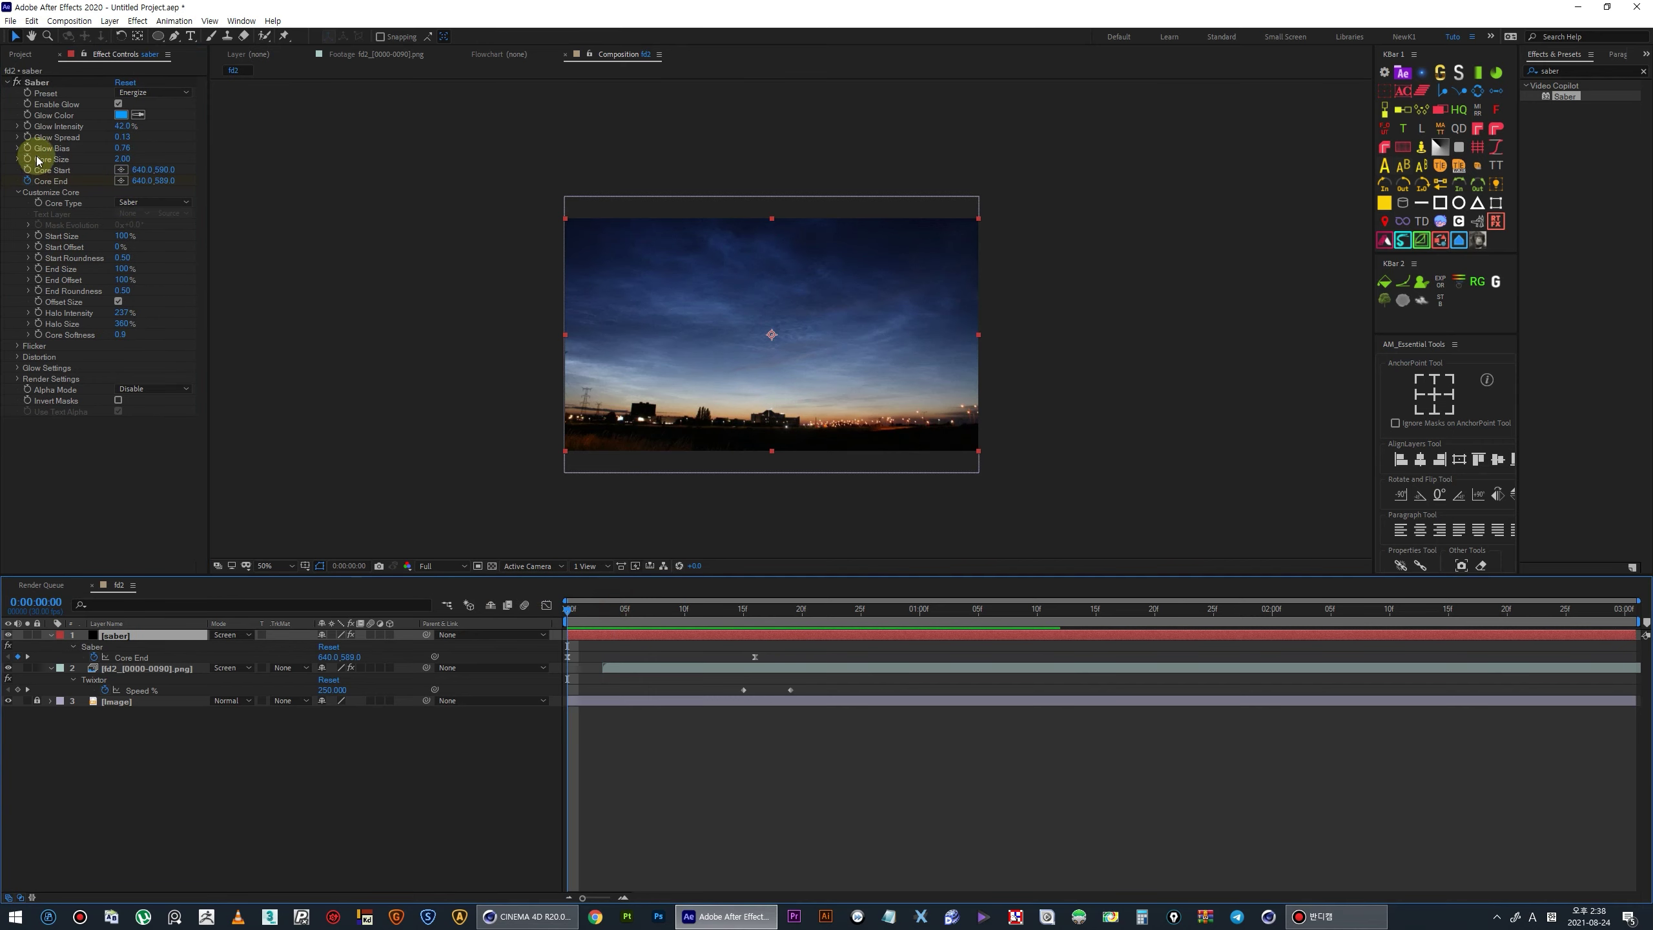
left_click_drag(123, 159, 331, 141)
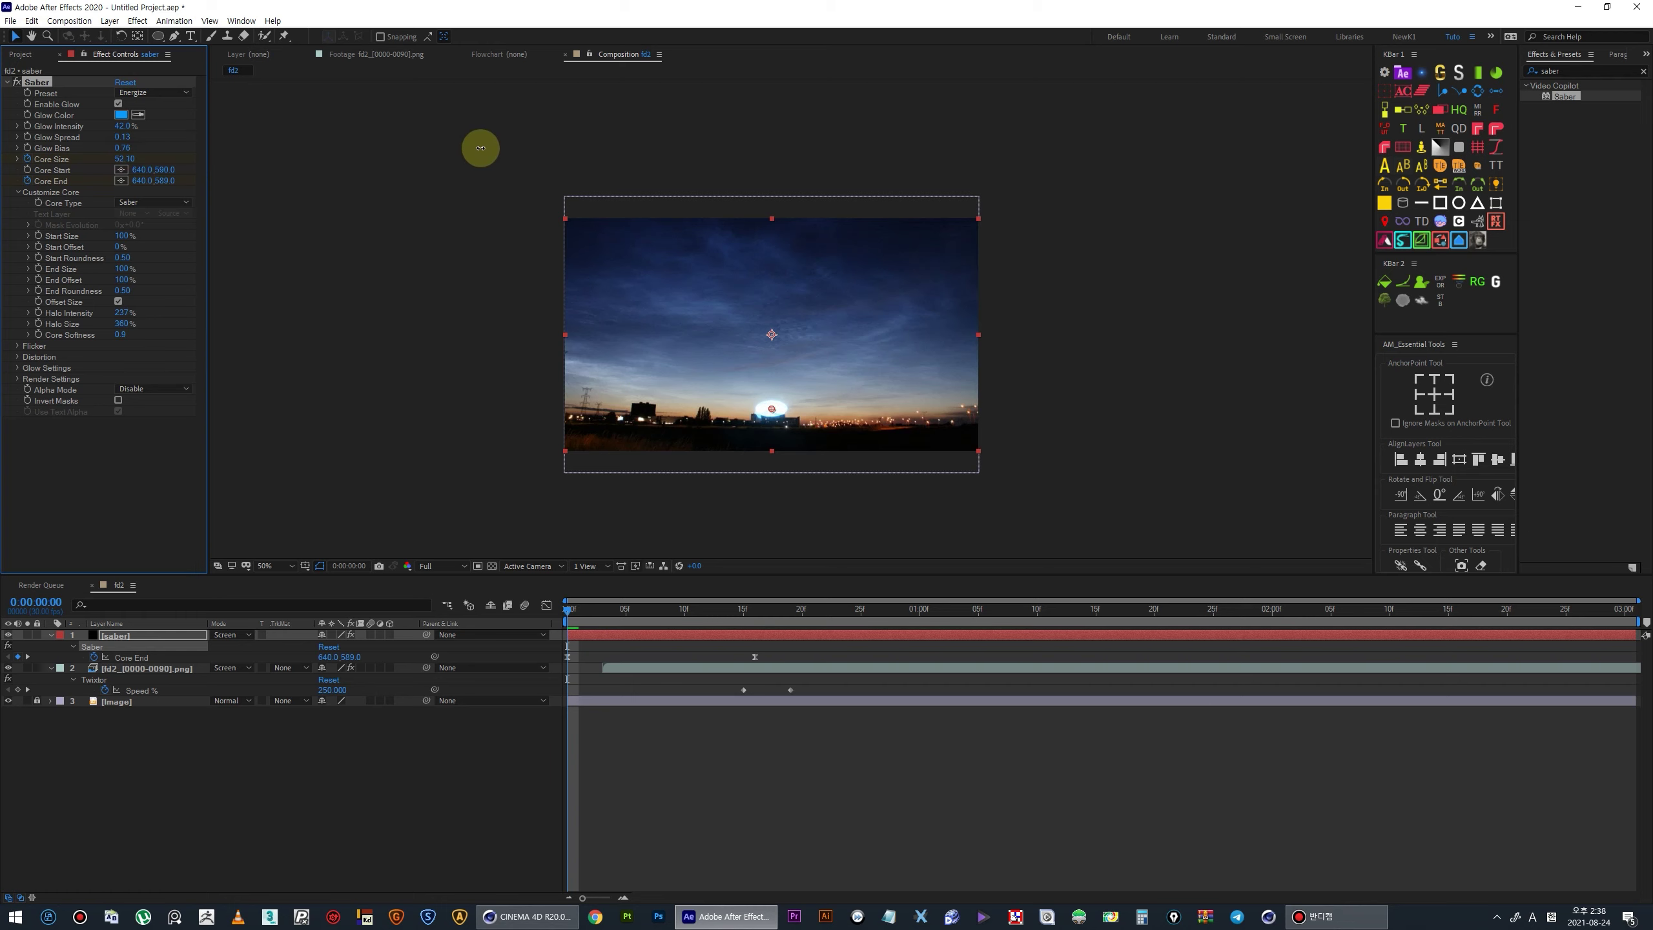
key("u")
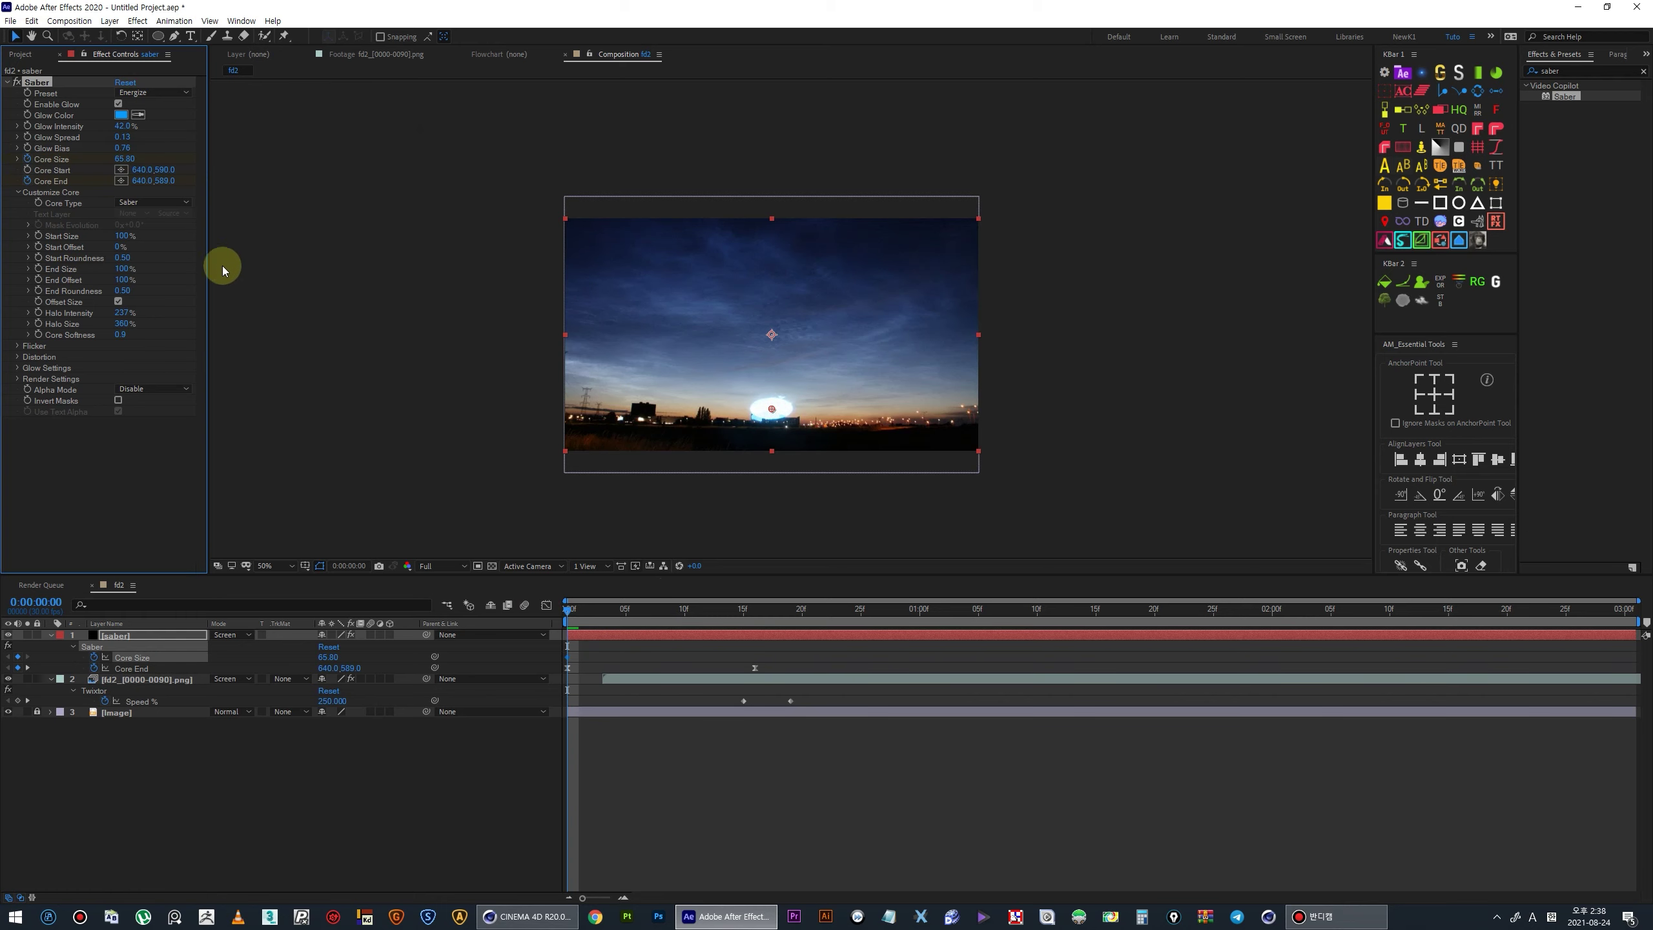
left_click_drag(570, 617, 755, 642)
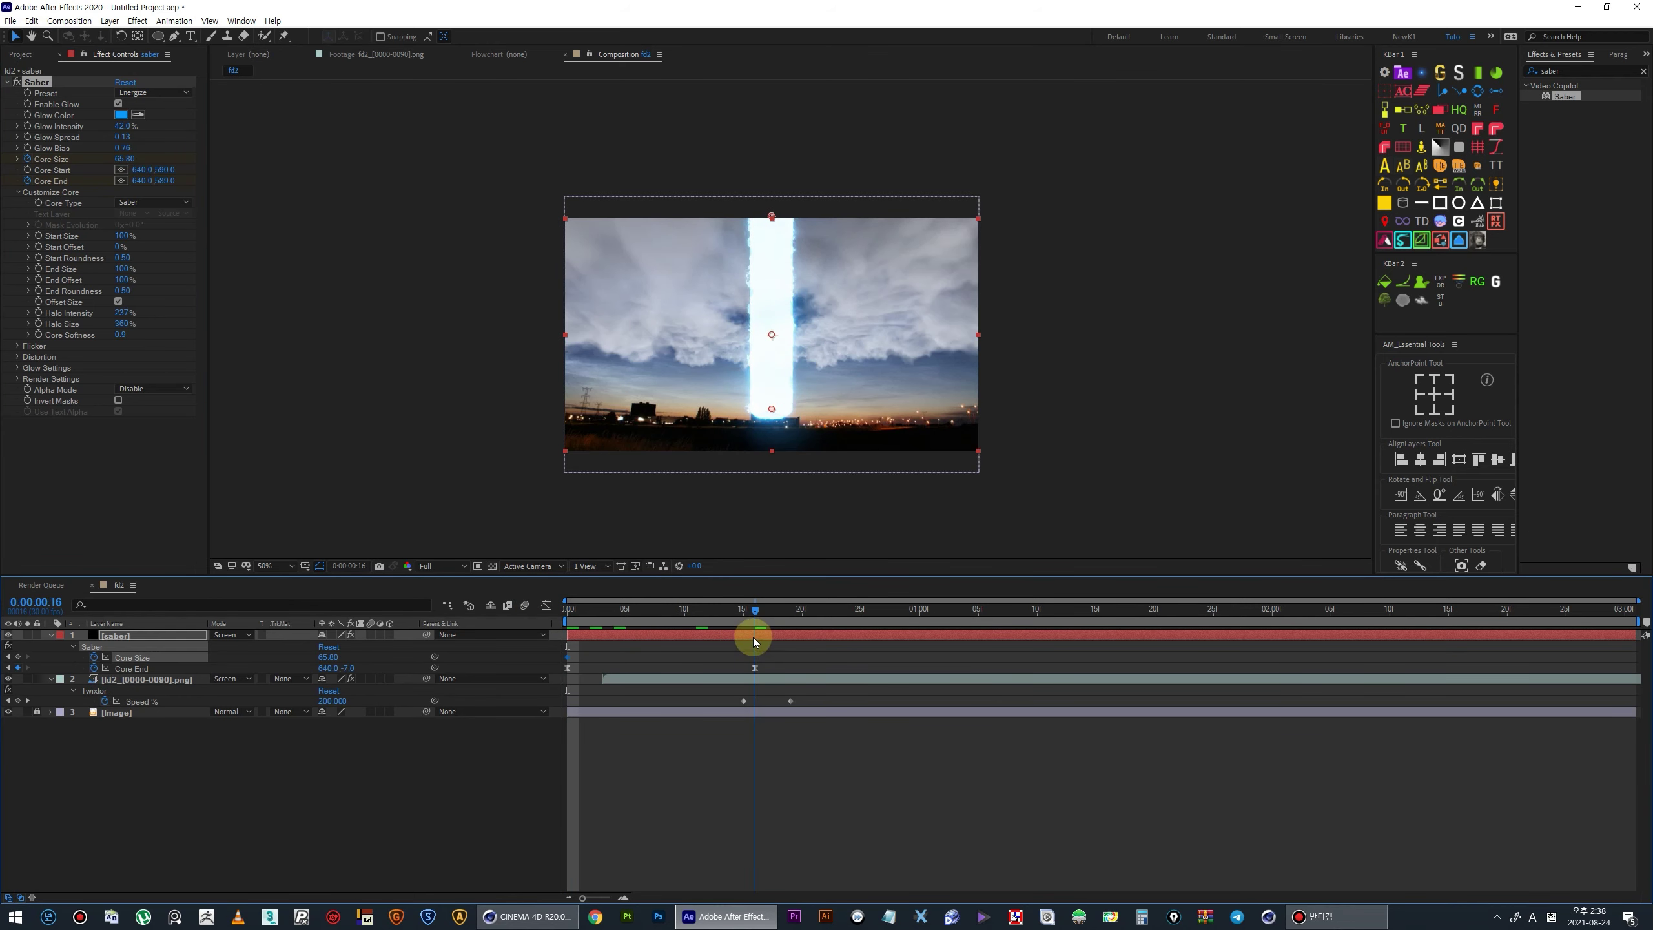
left_click(139, 166)
type("0")
key("Return")
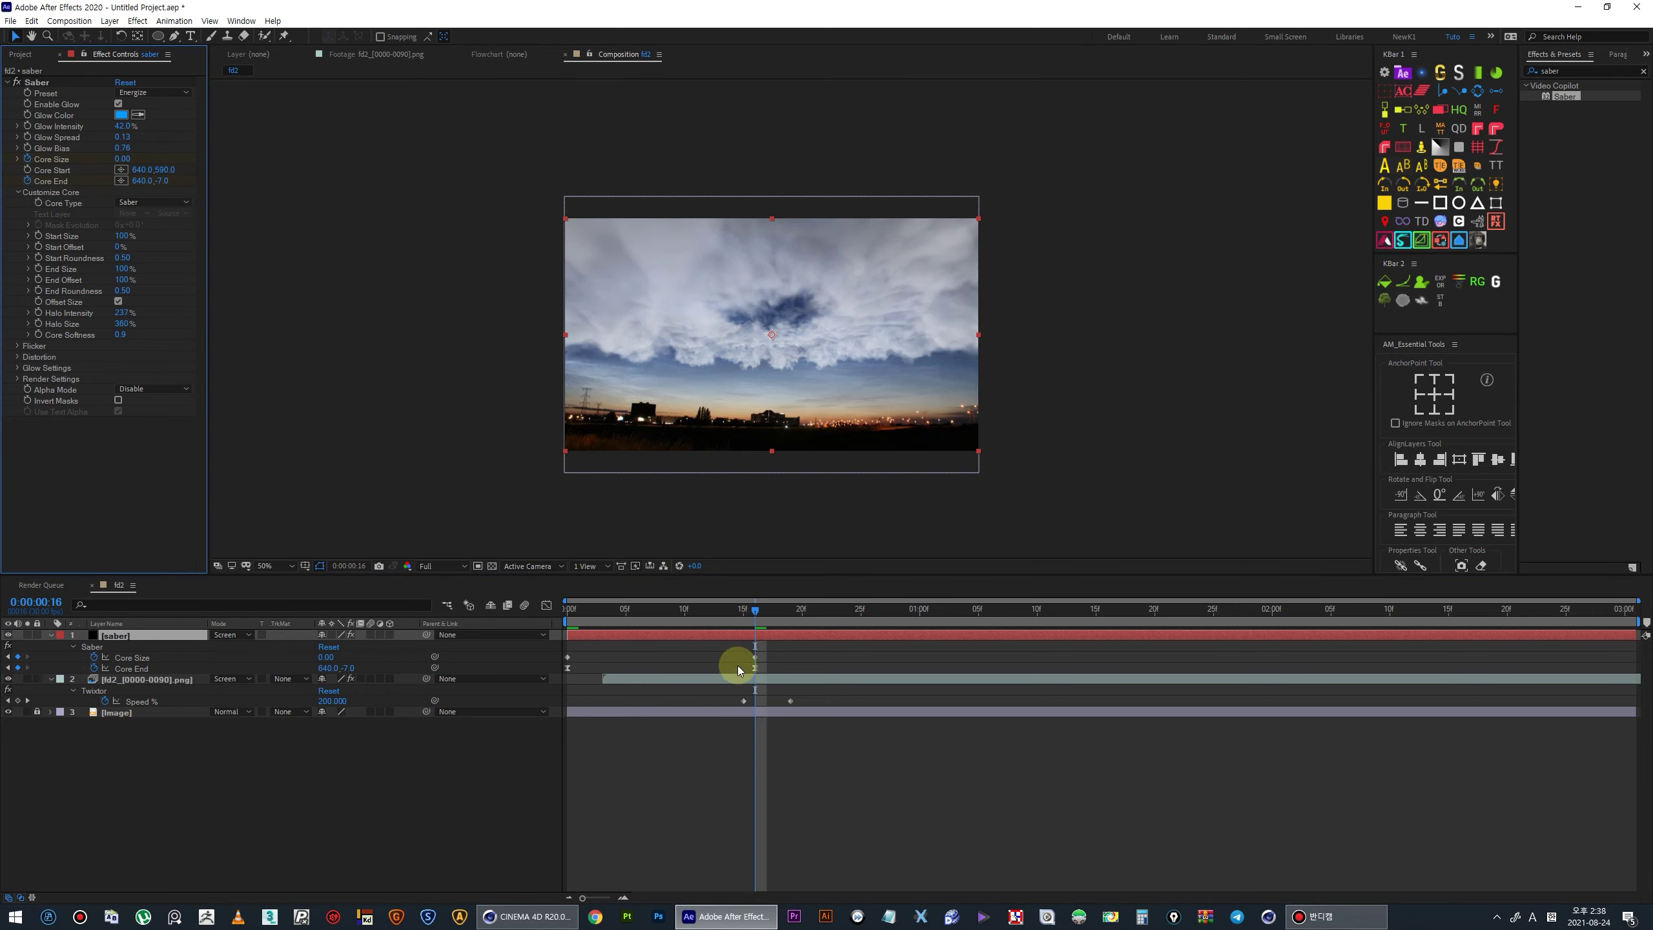
- Change the frame-16 Core Size to 2.00 and select the Core Size keyframes
left_click_drag(700, 665, 695, 663)
left_click(752, 656)
left_click(126, 162)
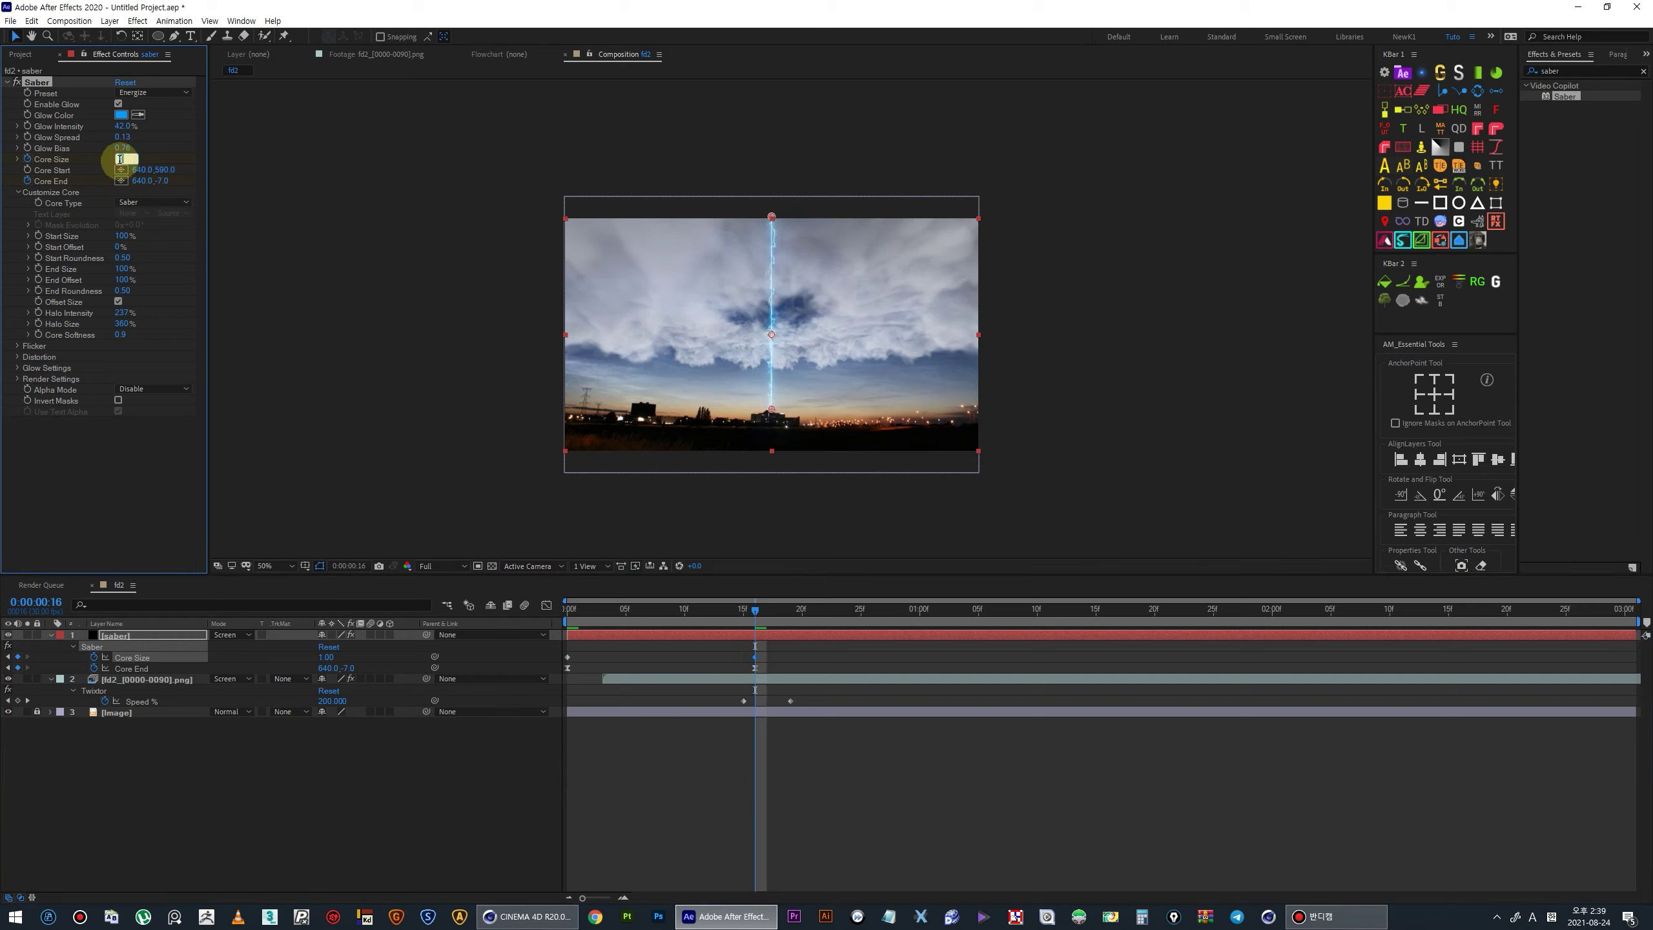
left_click(612, 590)
left_click_drag(765, 654, 568, 668)
right_click(568, 669)
mouse_move(623, 828)
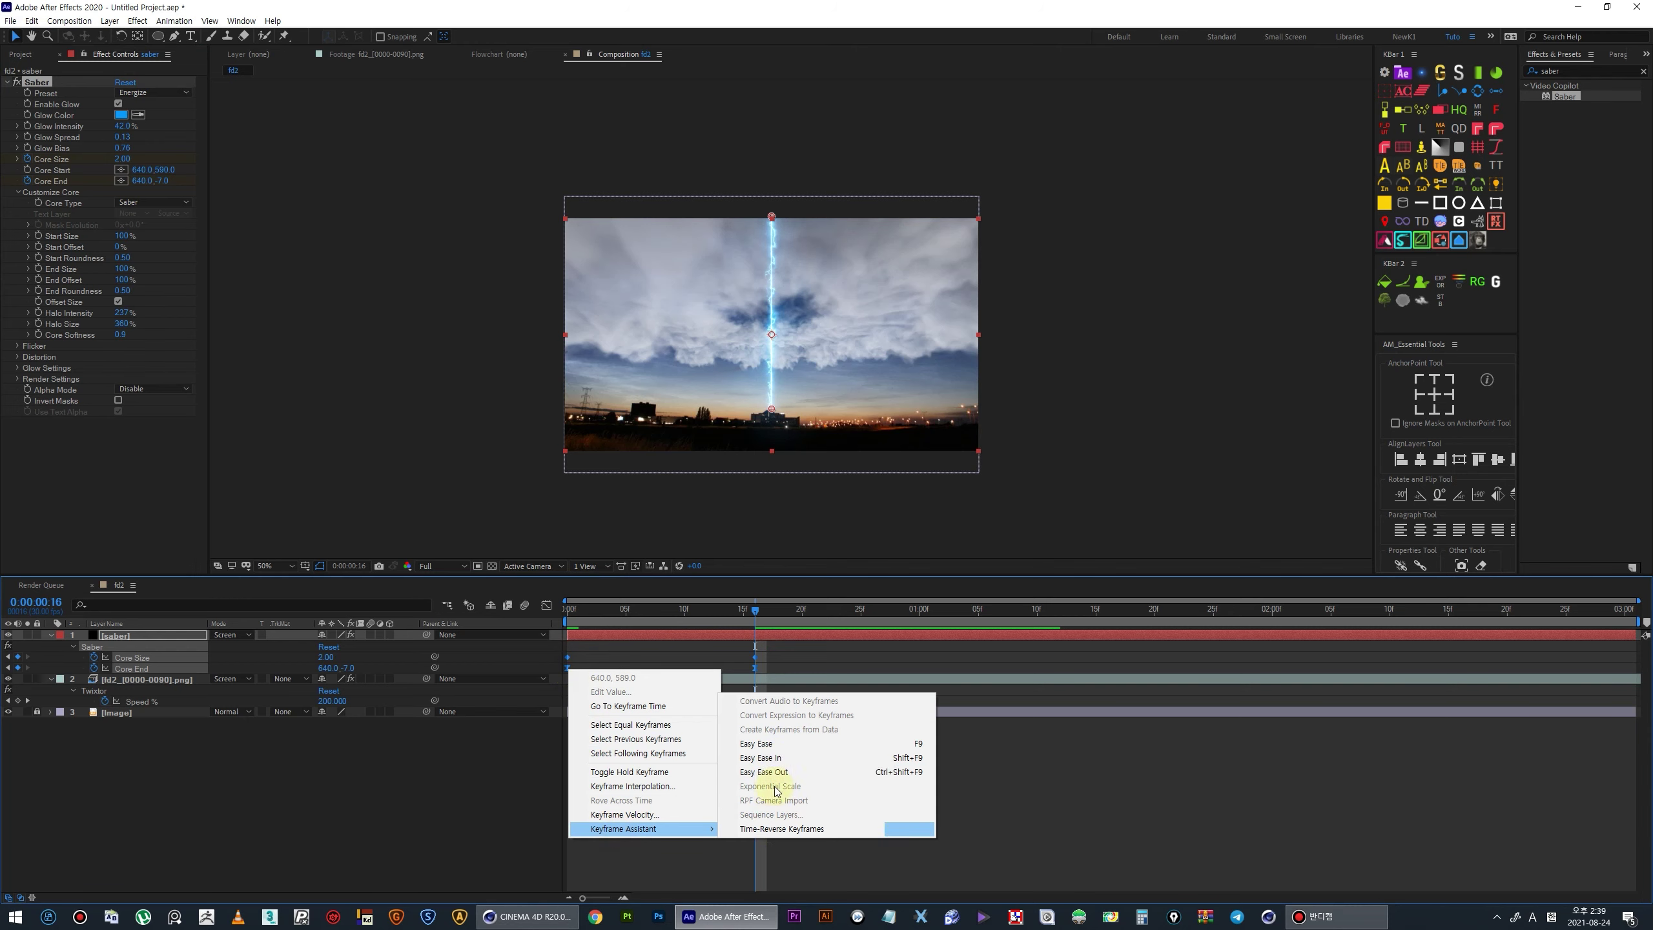
- Apply Easy Ease to the Core Size keyframes and stretch their speed-graph handles
left_click(780, 745)
key("shift+F3")
left_click_drag(731, 801, 795, 858)
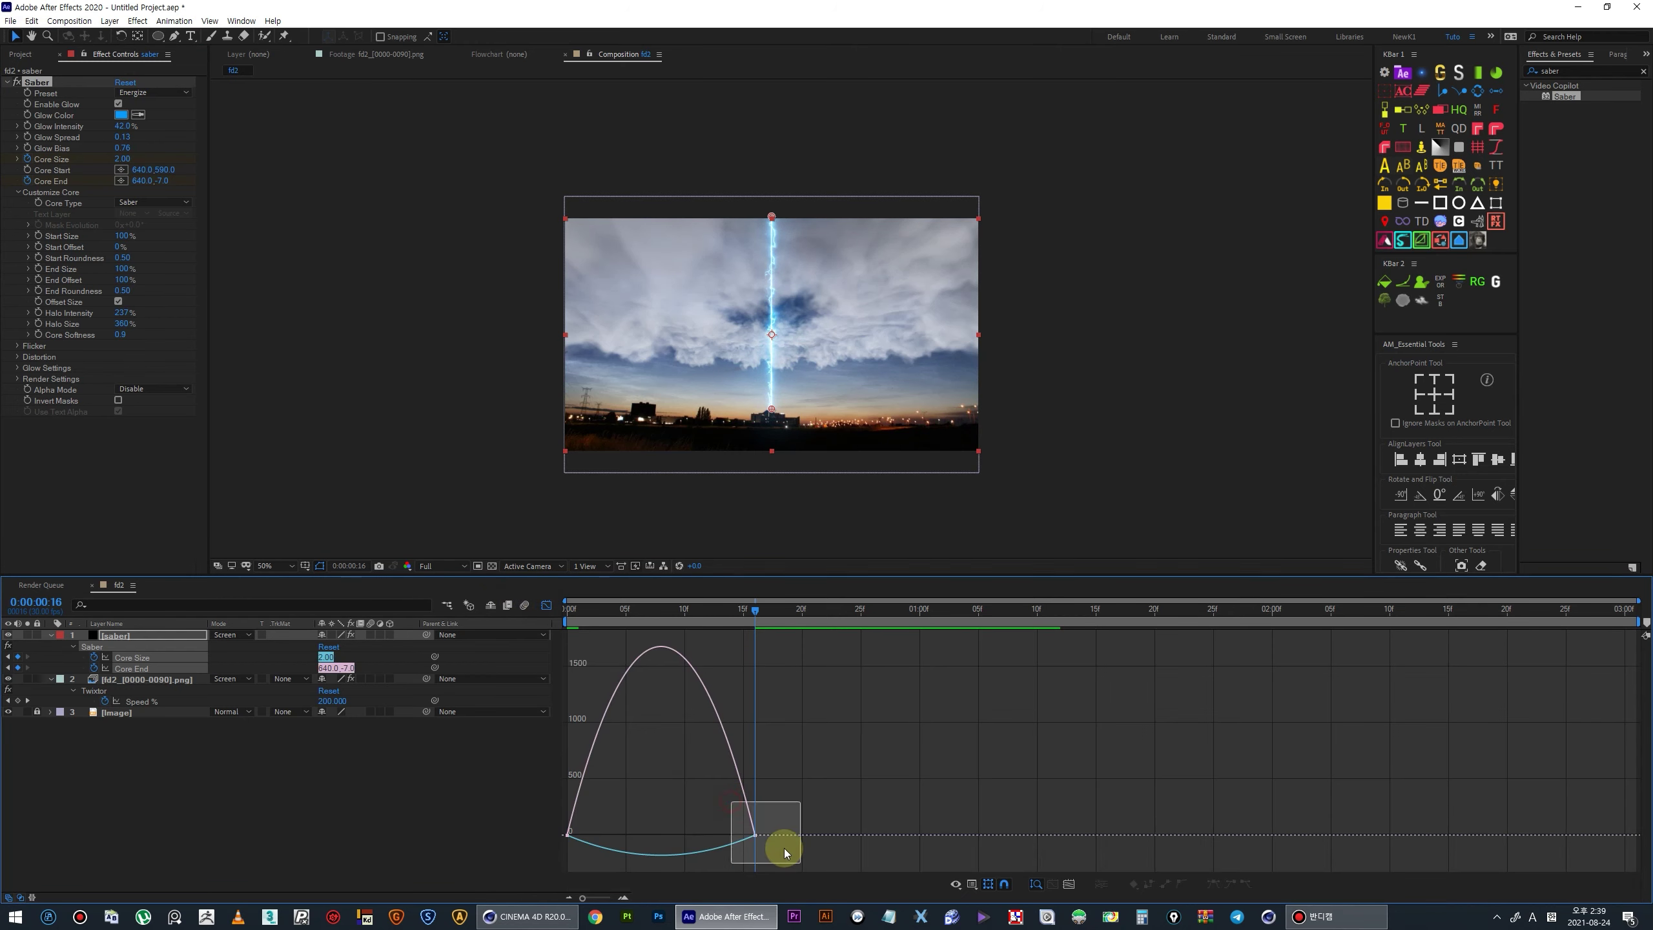
mouse_move(628, 812)
left_mouse_down()
mouse_move(564, 841)
mouse_move(618, 838)
mouse_move(623, 807)
left_mouse_up()
left_click(550, 614)
key("space")
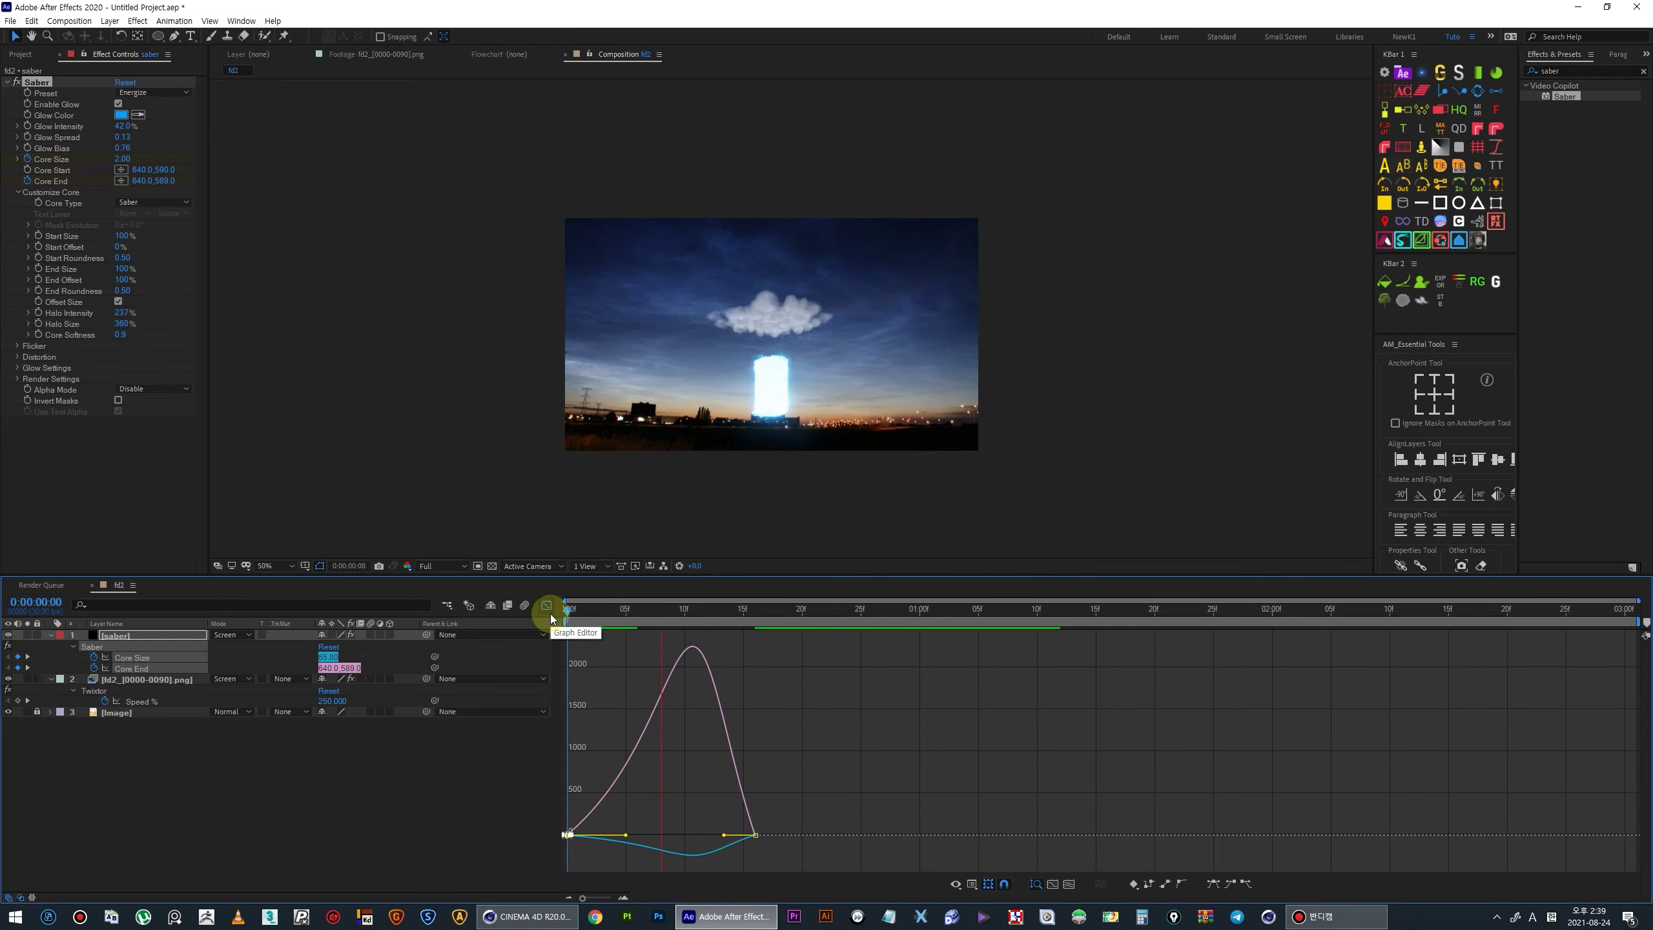
mouse_move(799, 869)
left_mouse_down()
mouse_move(639, 794)
mouse_move(624, 855)
mouse_move(646, 831)
left_mouse_up()
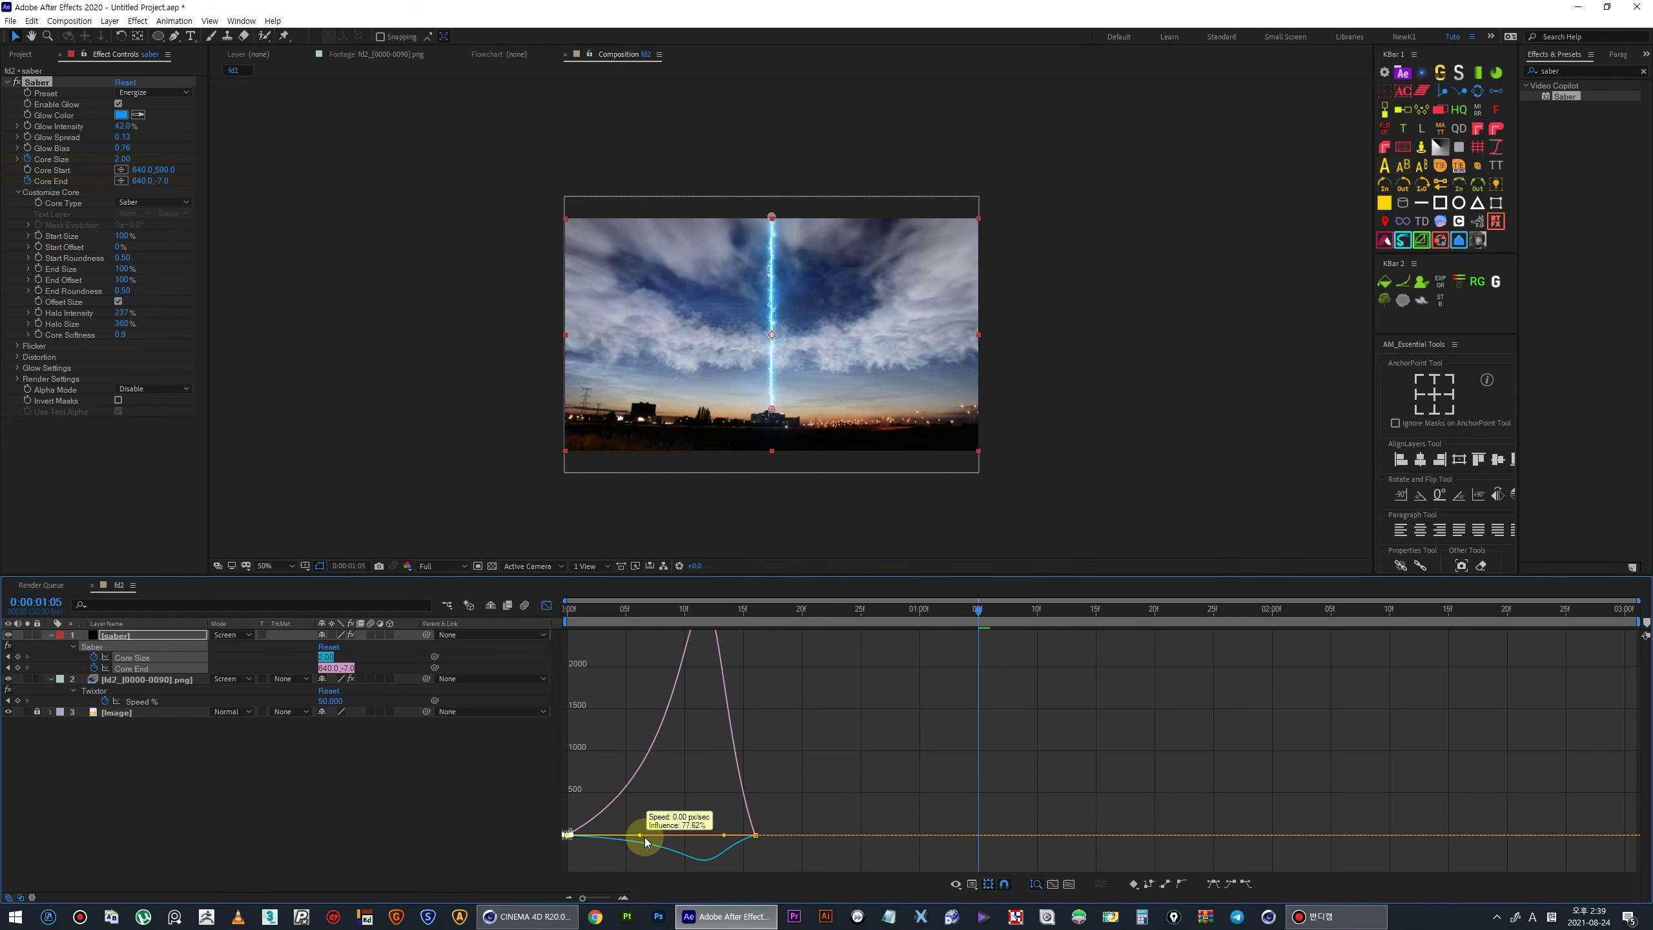
key("Home")
left_click(547, 608)
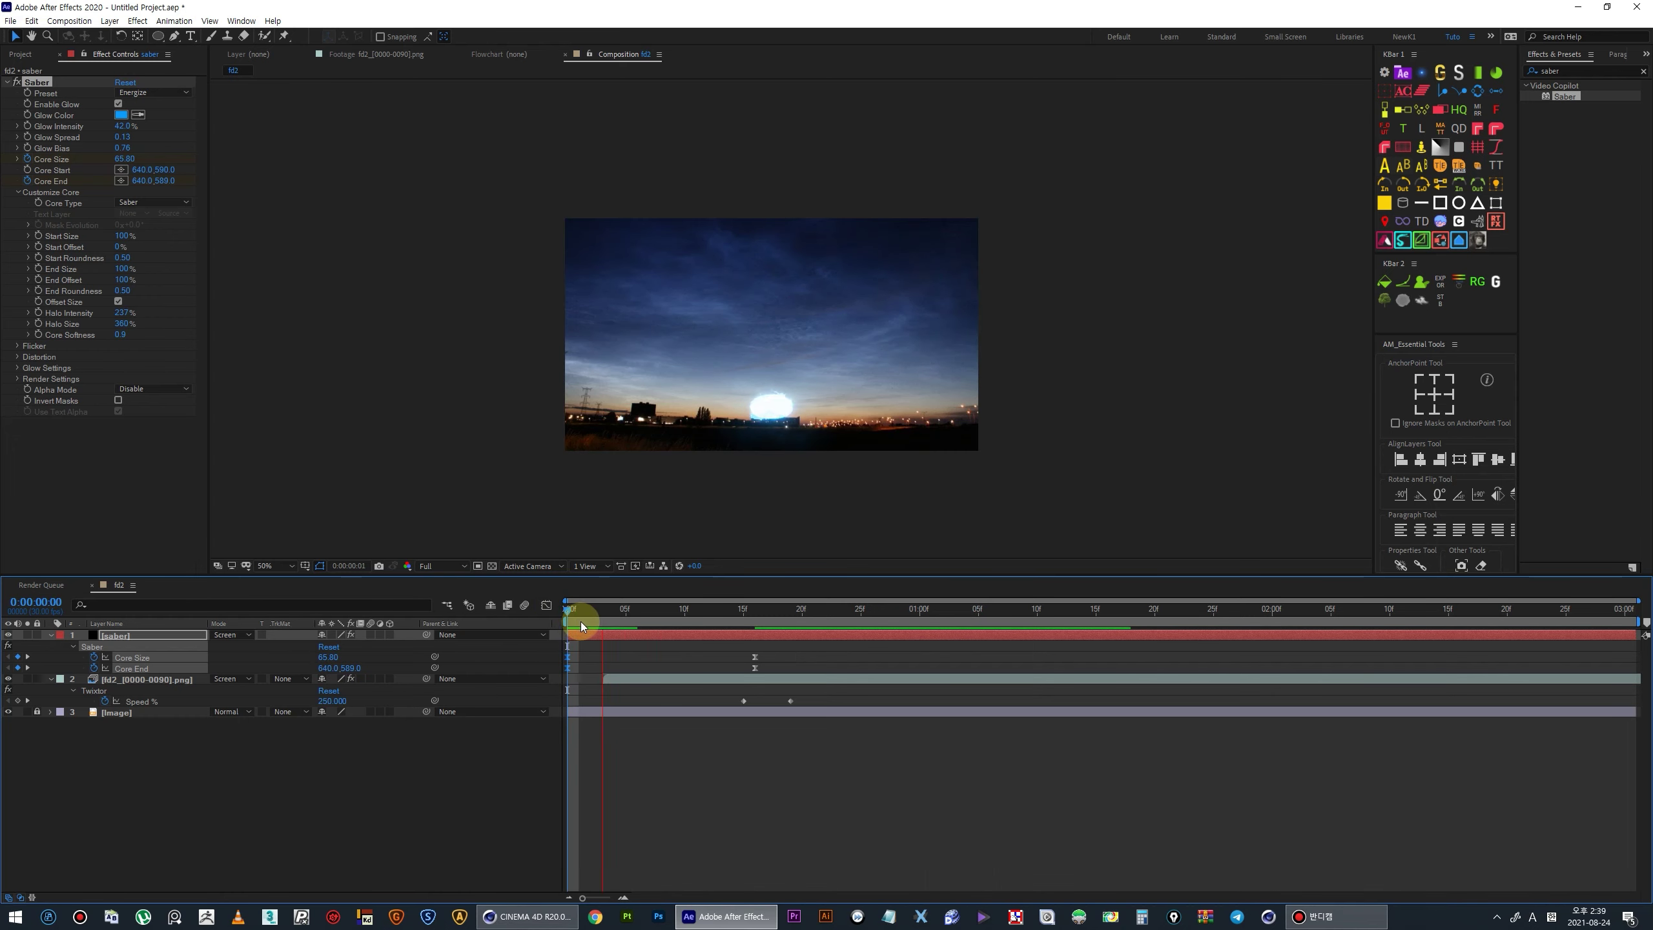
- Reshape the Core Size speed curve so its peak comes earlier and taller
key("space")
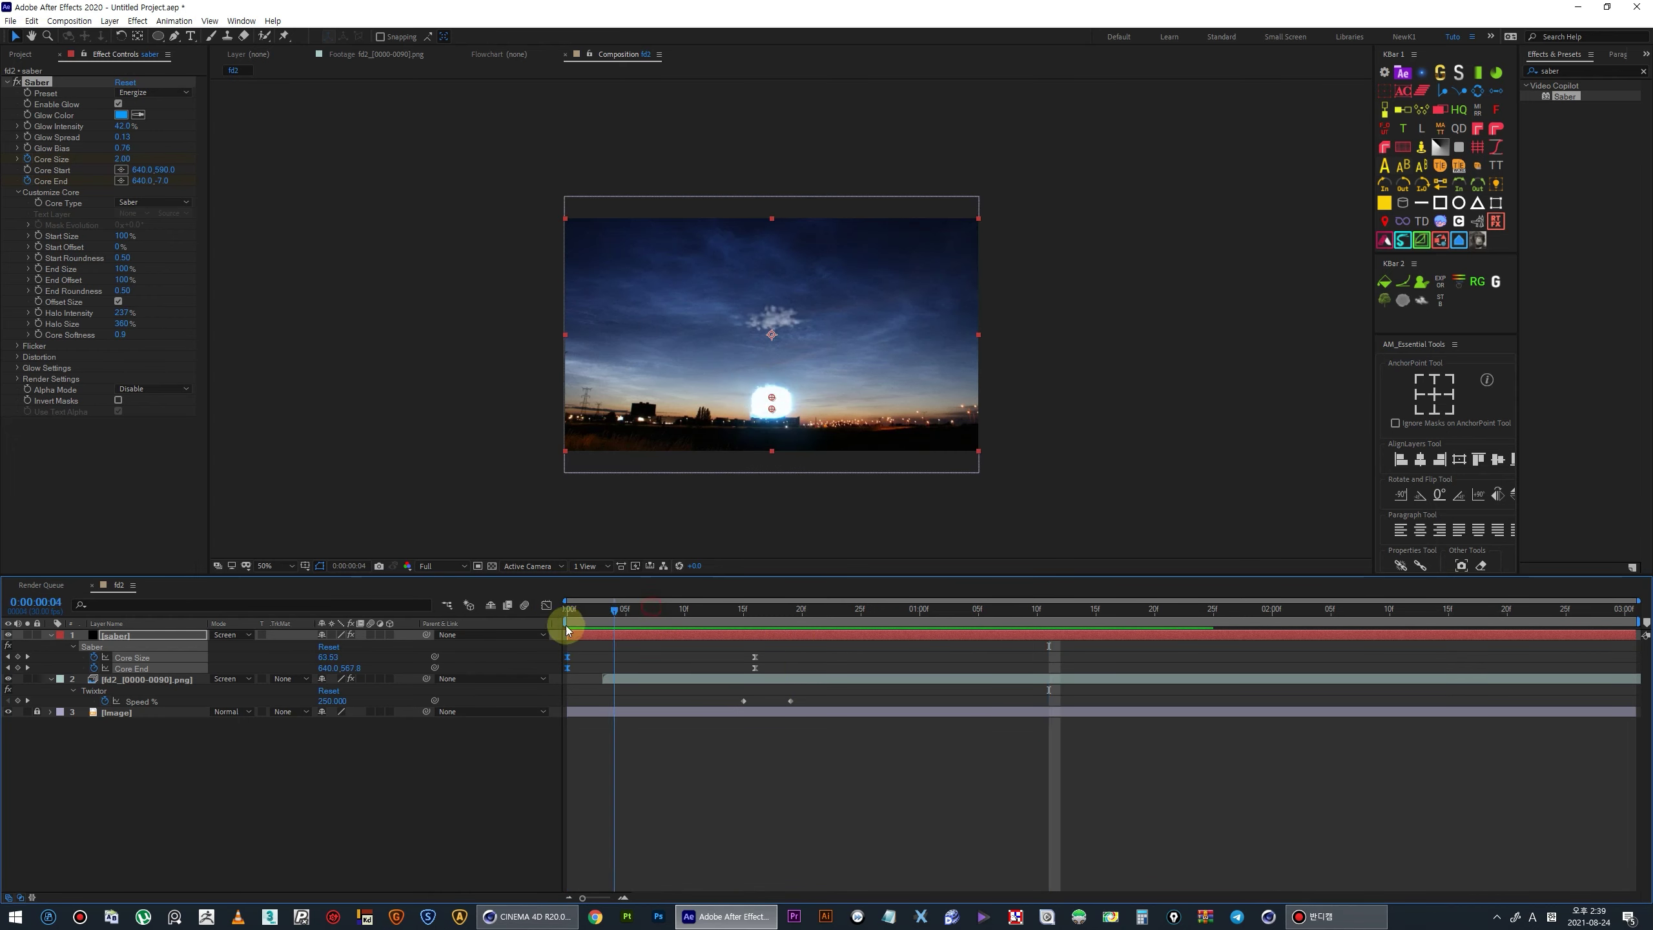
key("space")
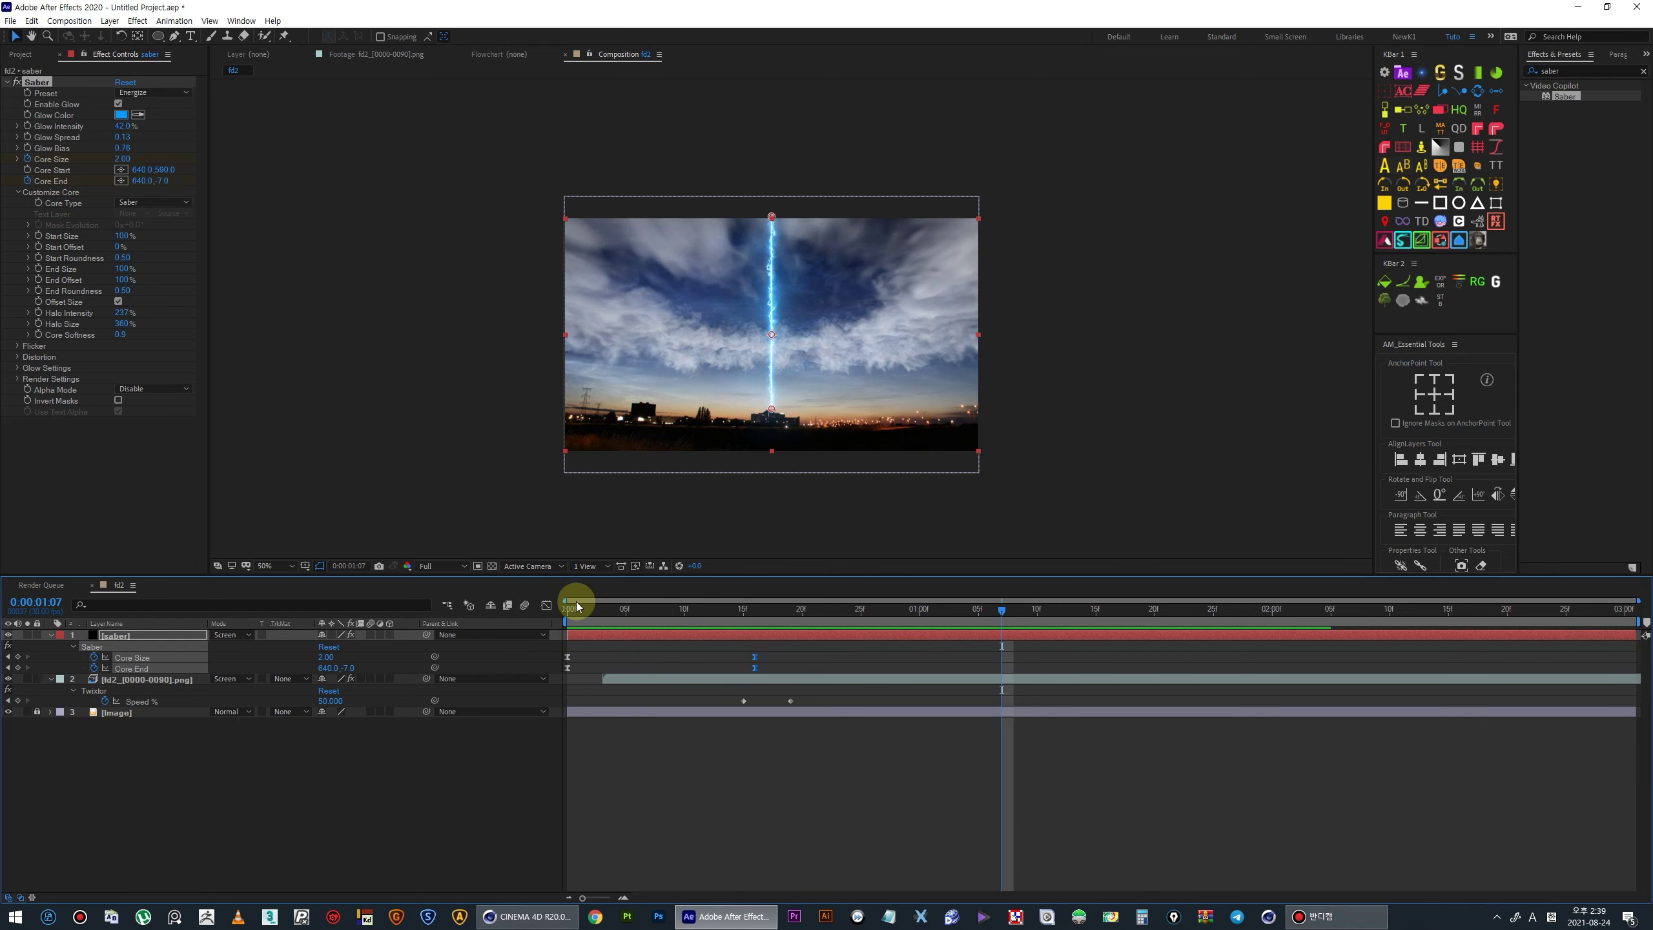
left_click(547, 604)
left_click_drag(723, 836, 705, 836)
left_click(545, 606)
- Shift the fd2 cloud sequence layer a few frames later and preview the new timing
key("space")
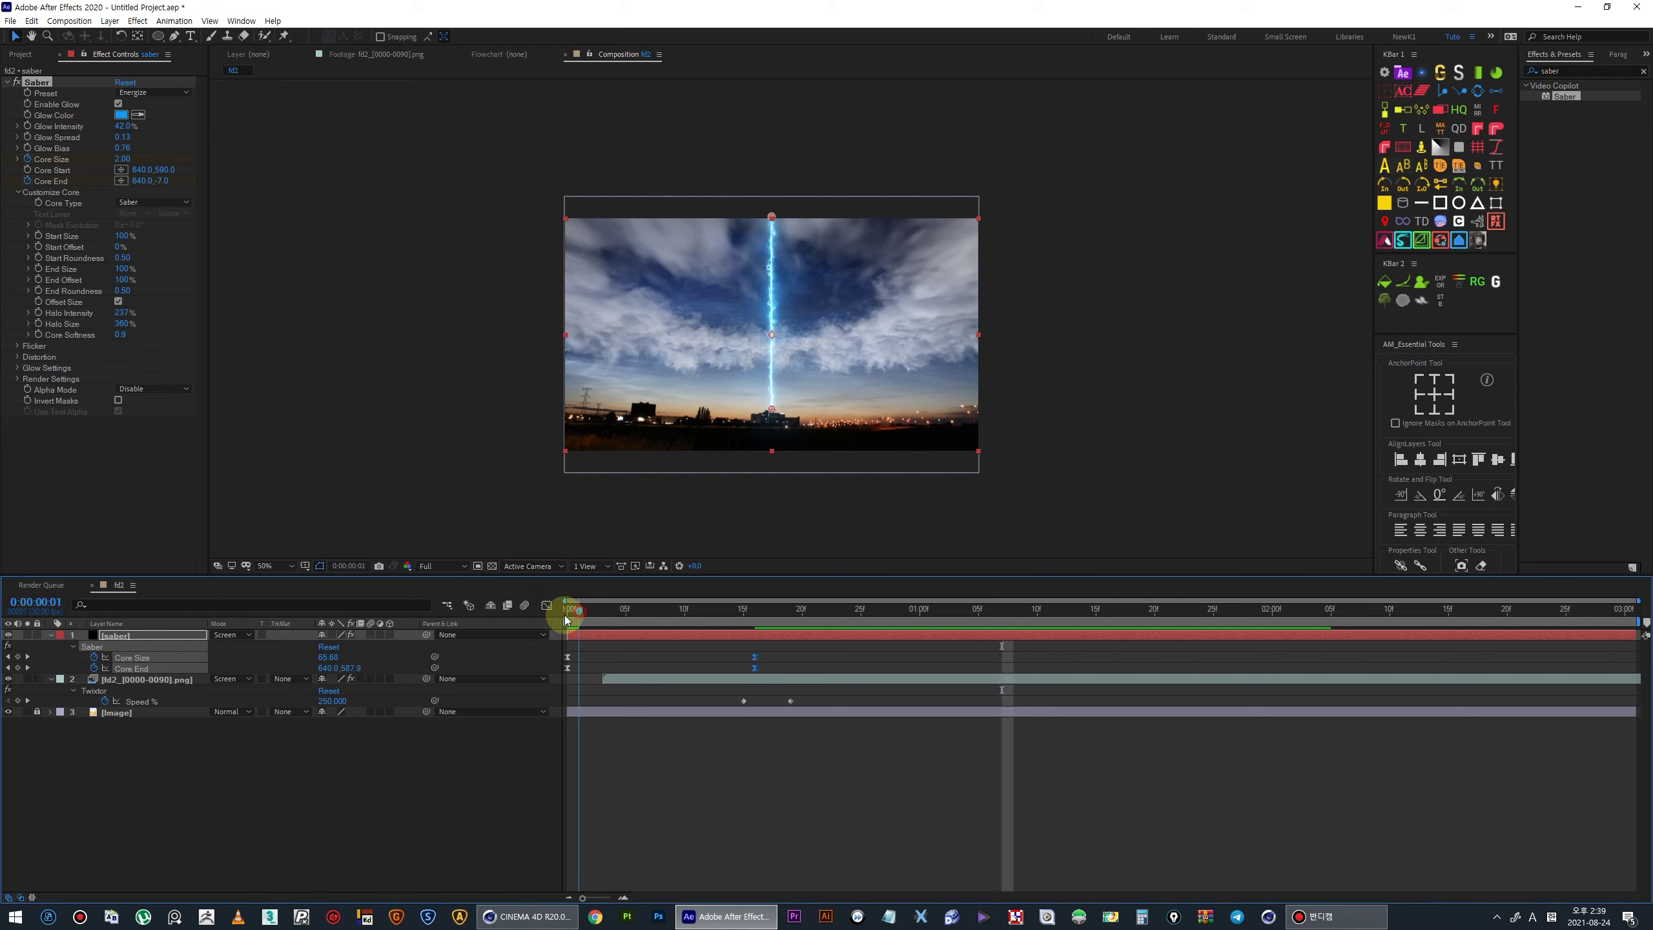
scroll(726, 335, "down", 2)
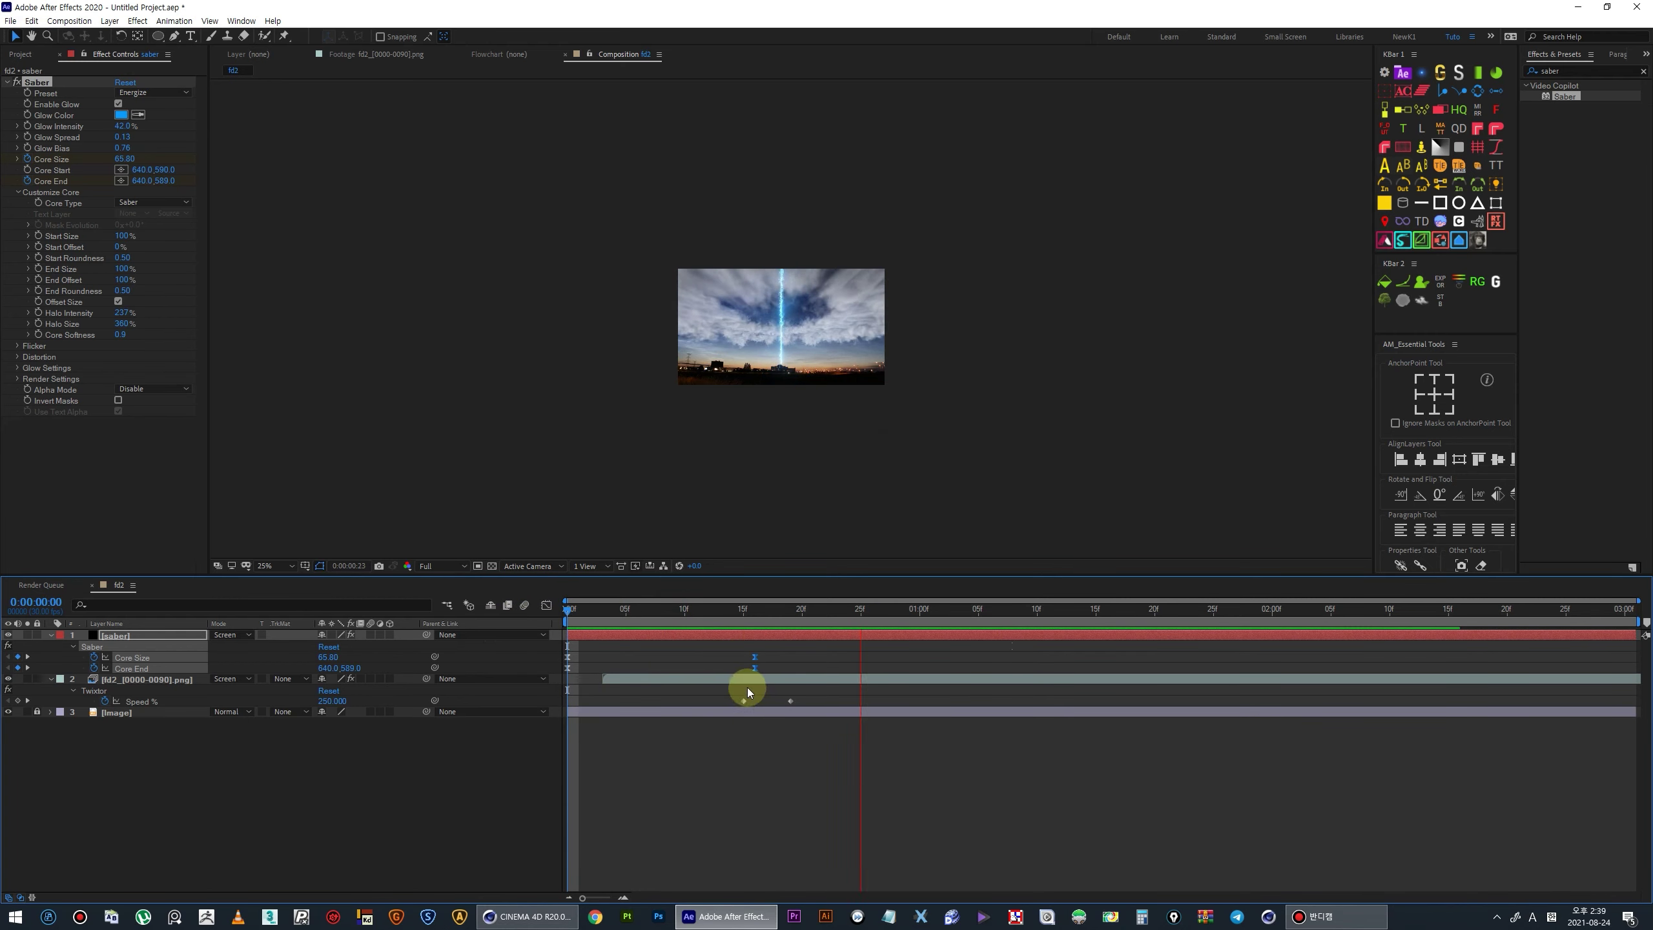
key("space")
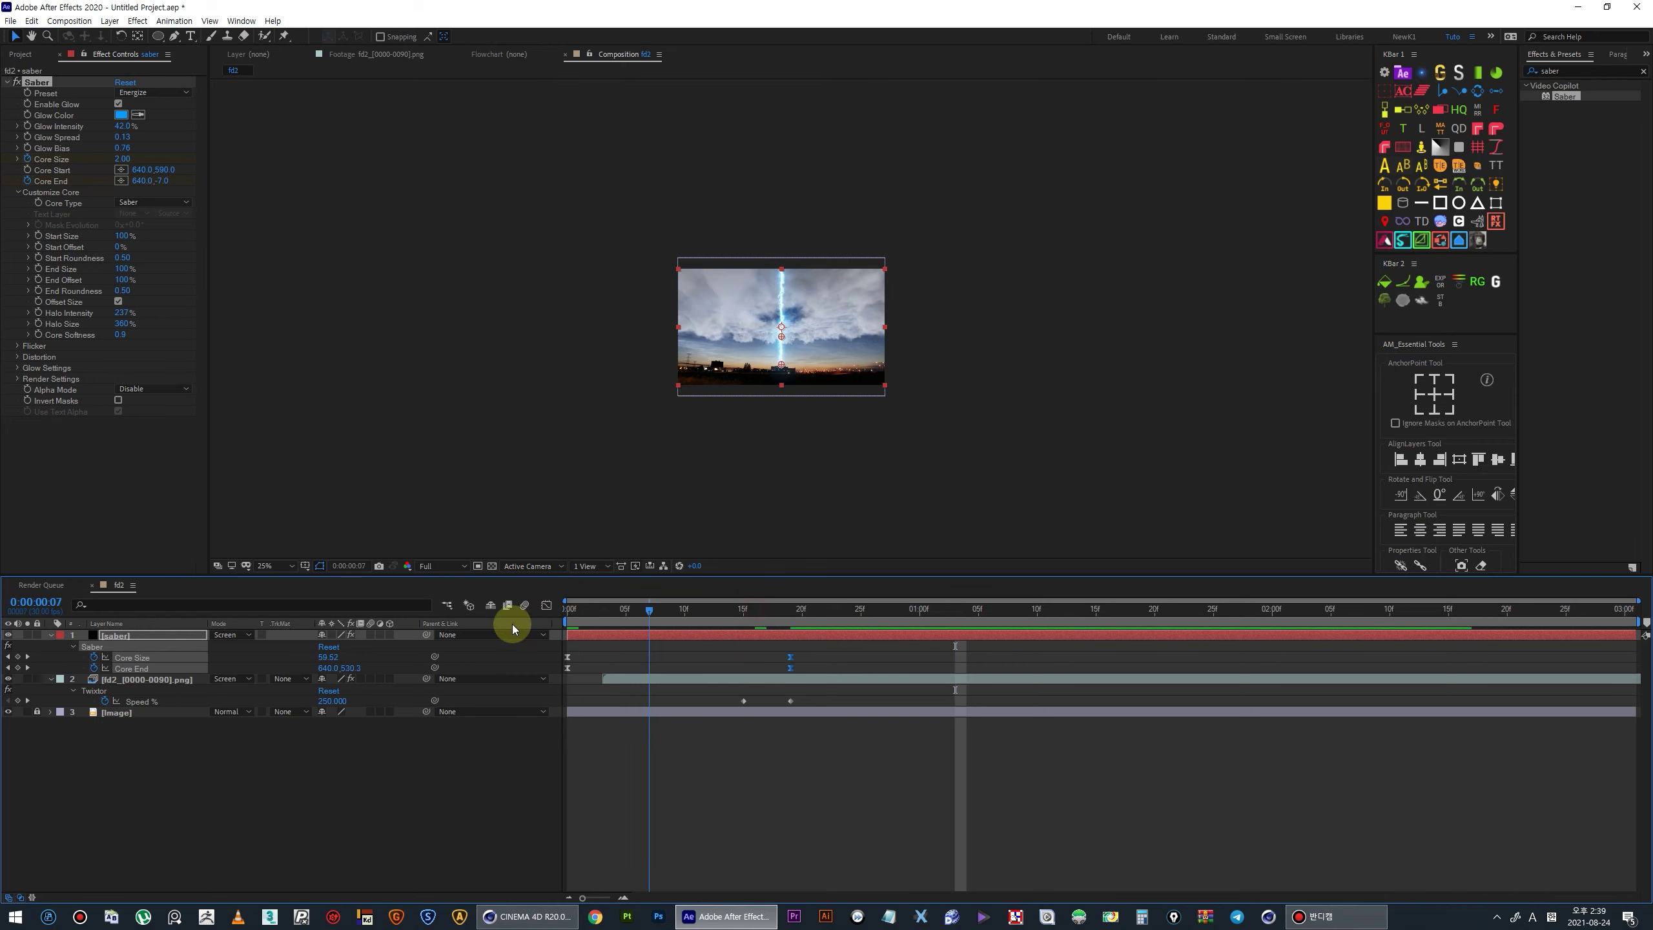
key("space")
scroll(649, 401, "up", 2)
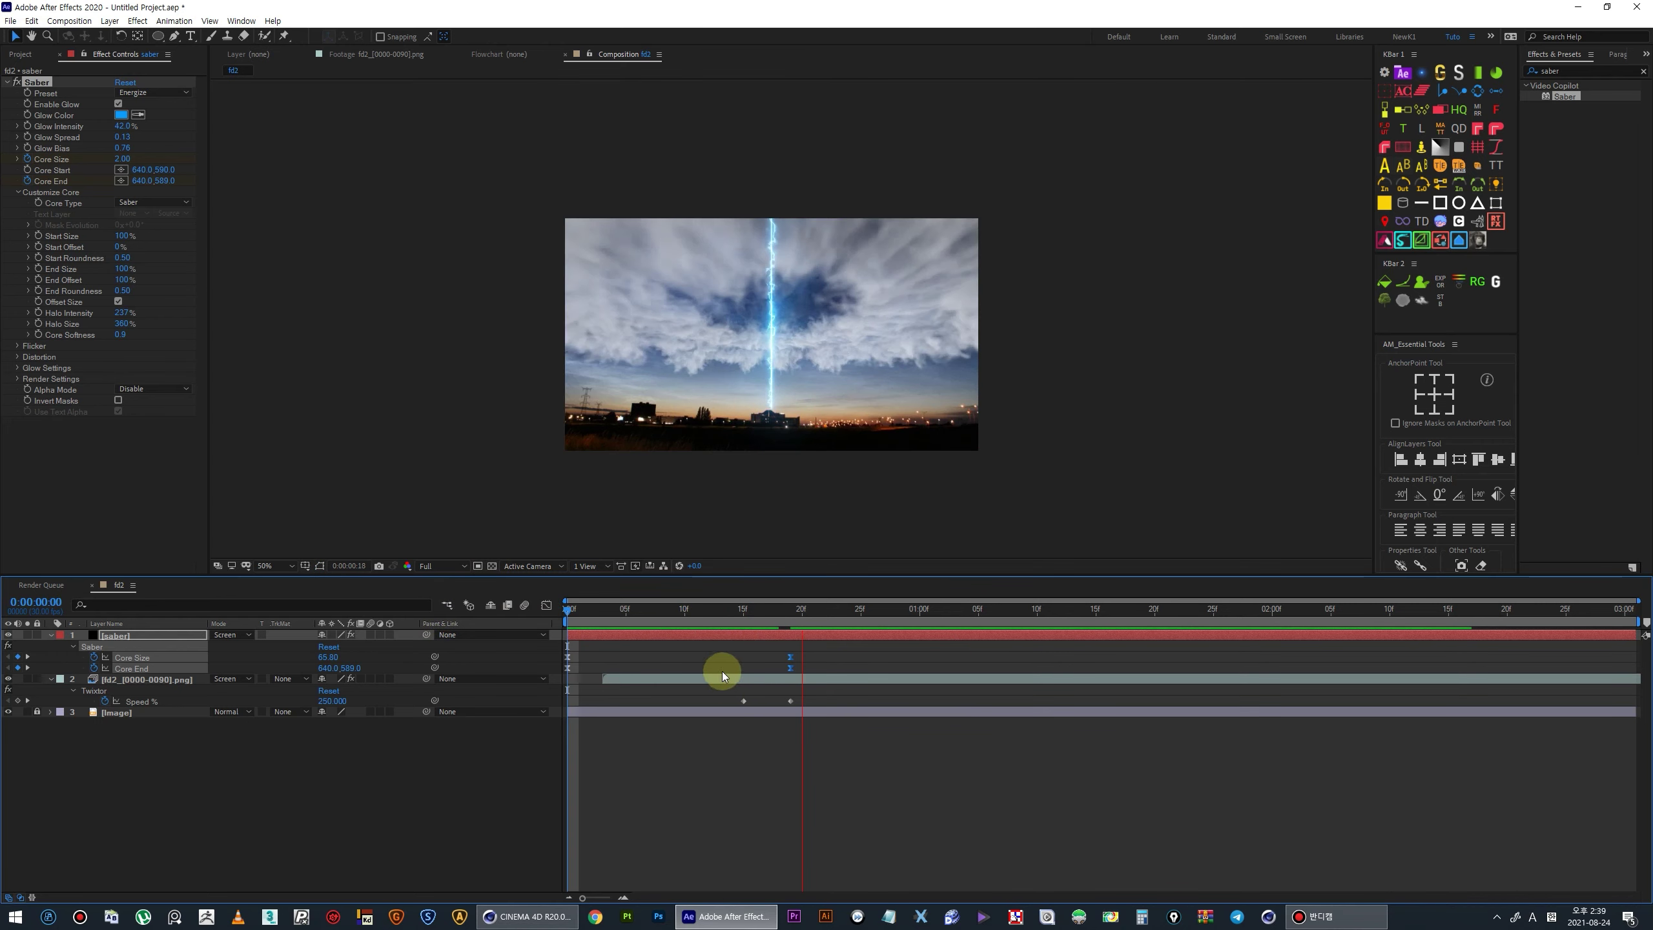
key("space")
left_click_drag(712, 678, 756, 692)
key("space")
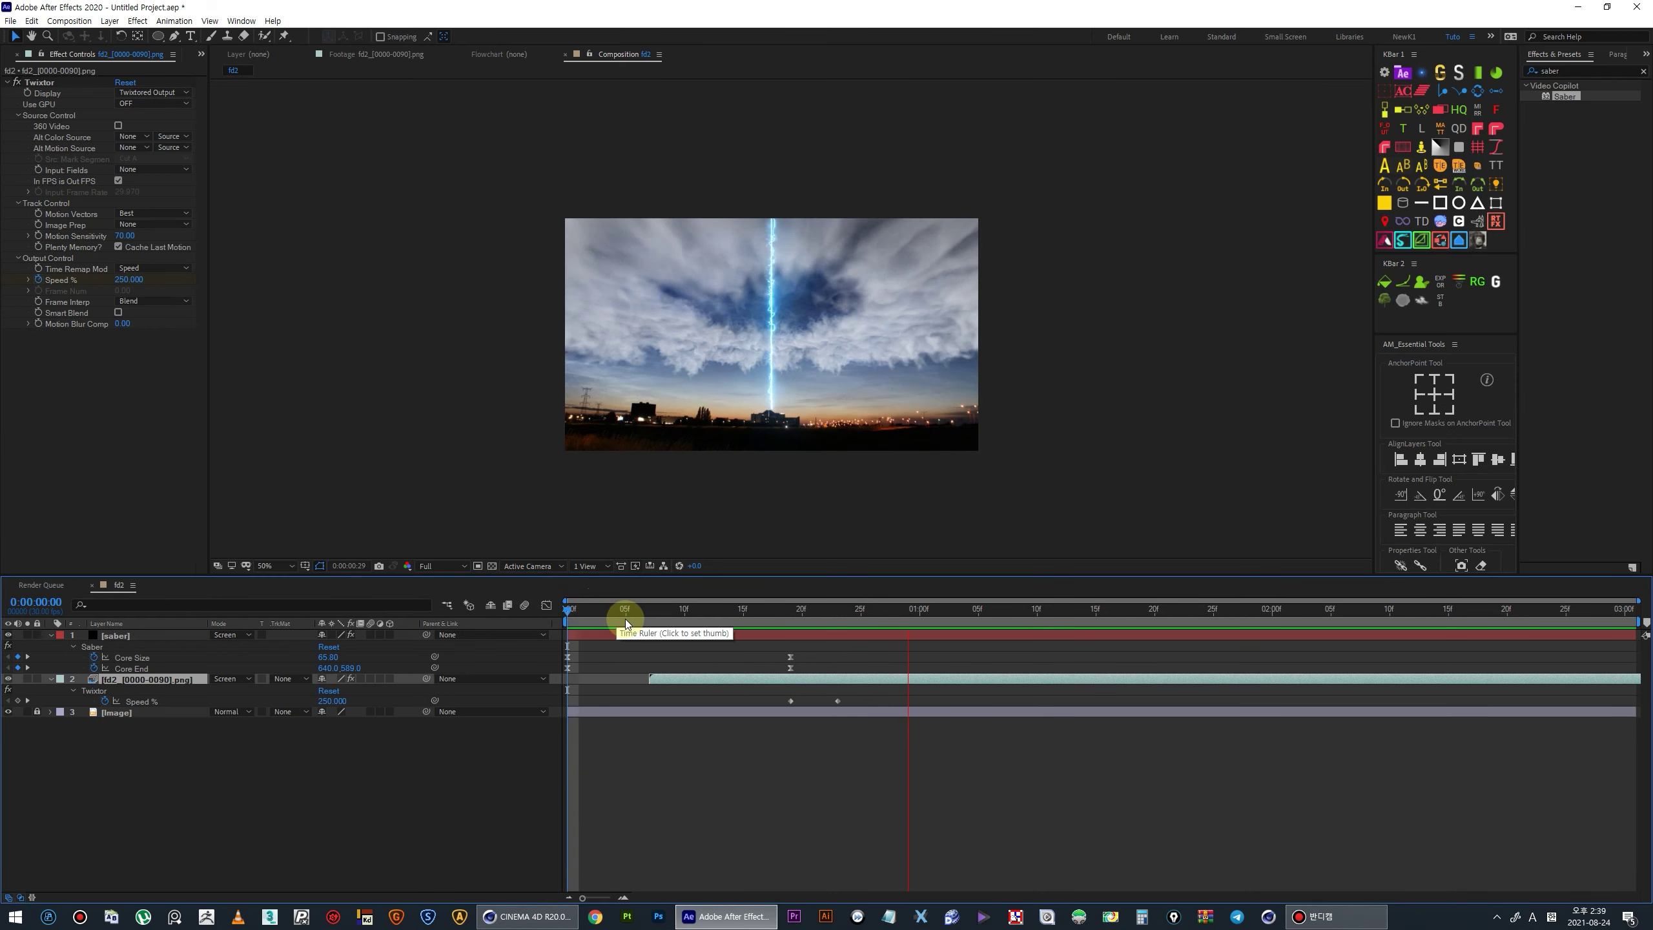
left_click(578, 636)
- Keyframe the saber layer's Opacity from 0% at the start to 100%, then preview
key("t")
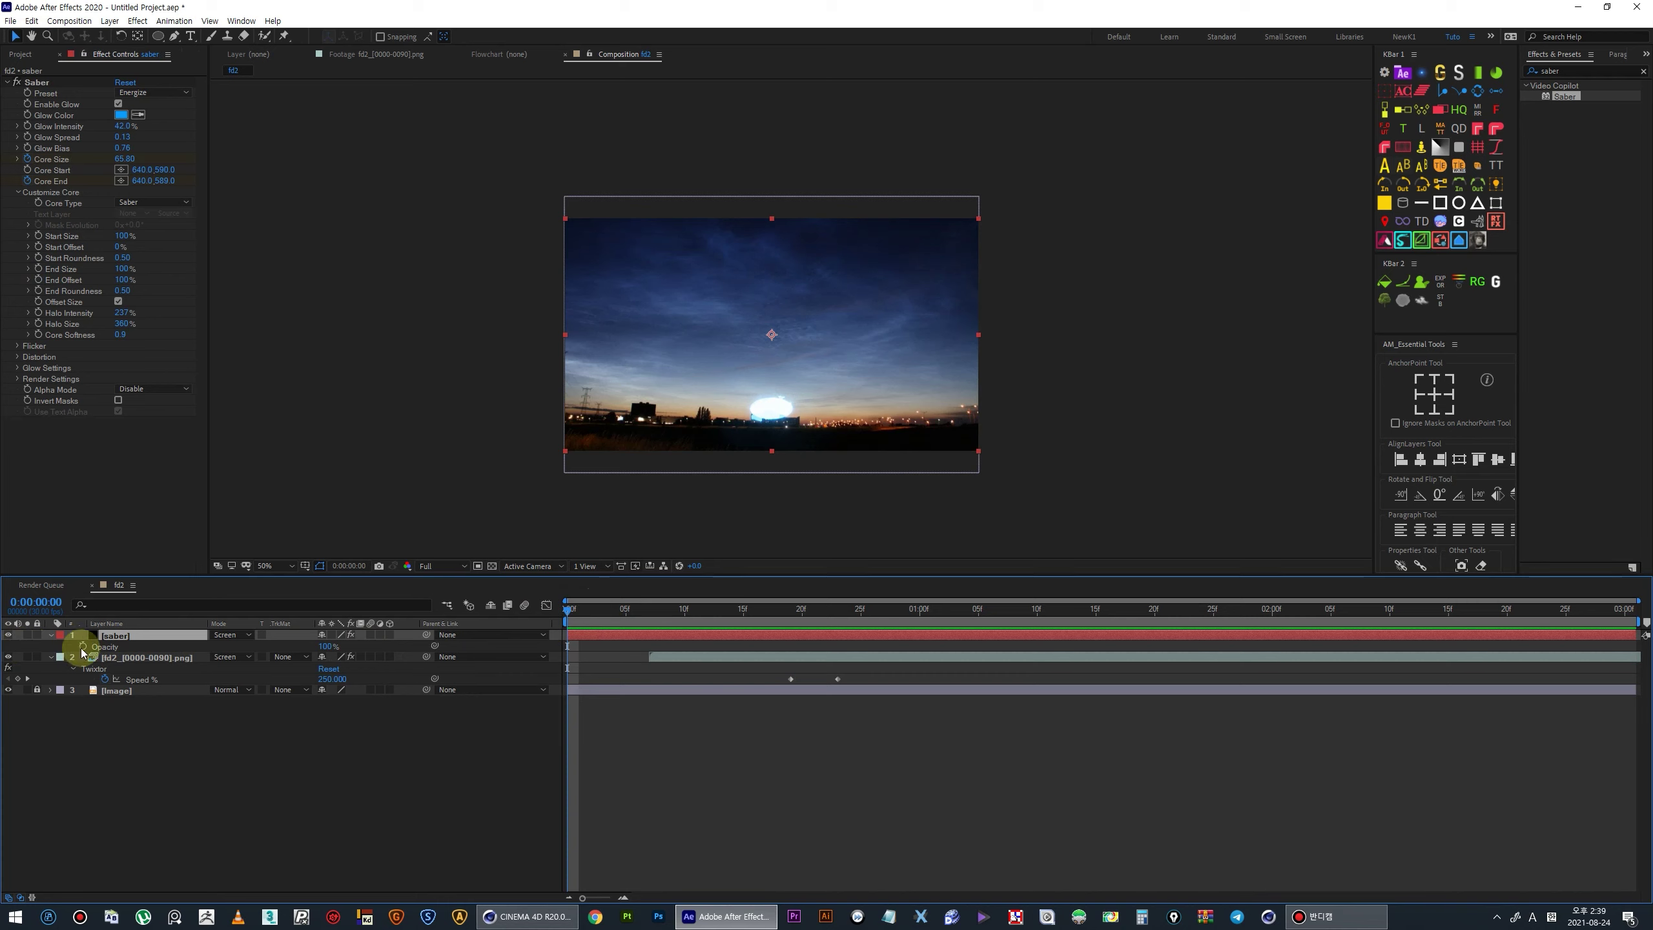
key("u")
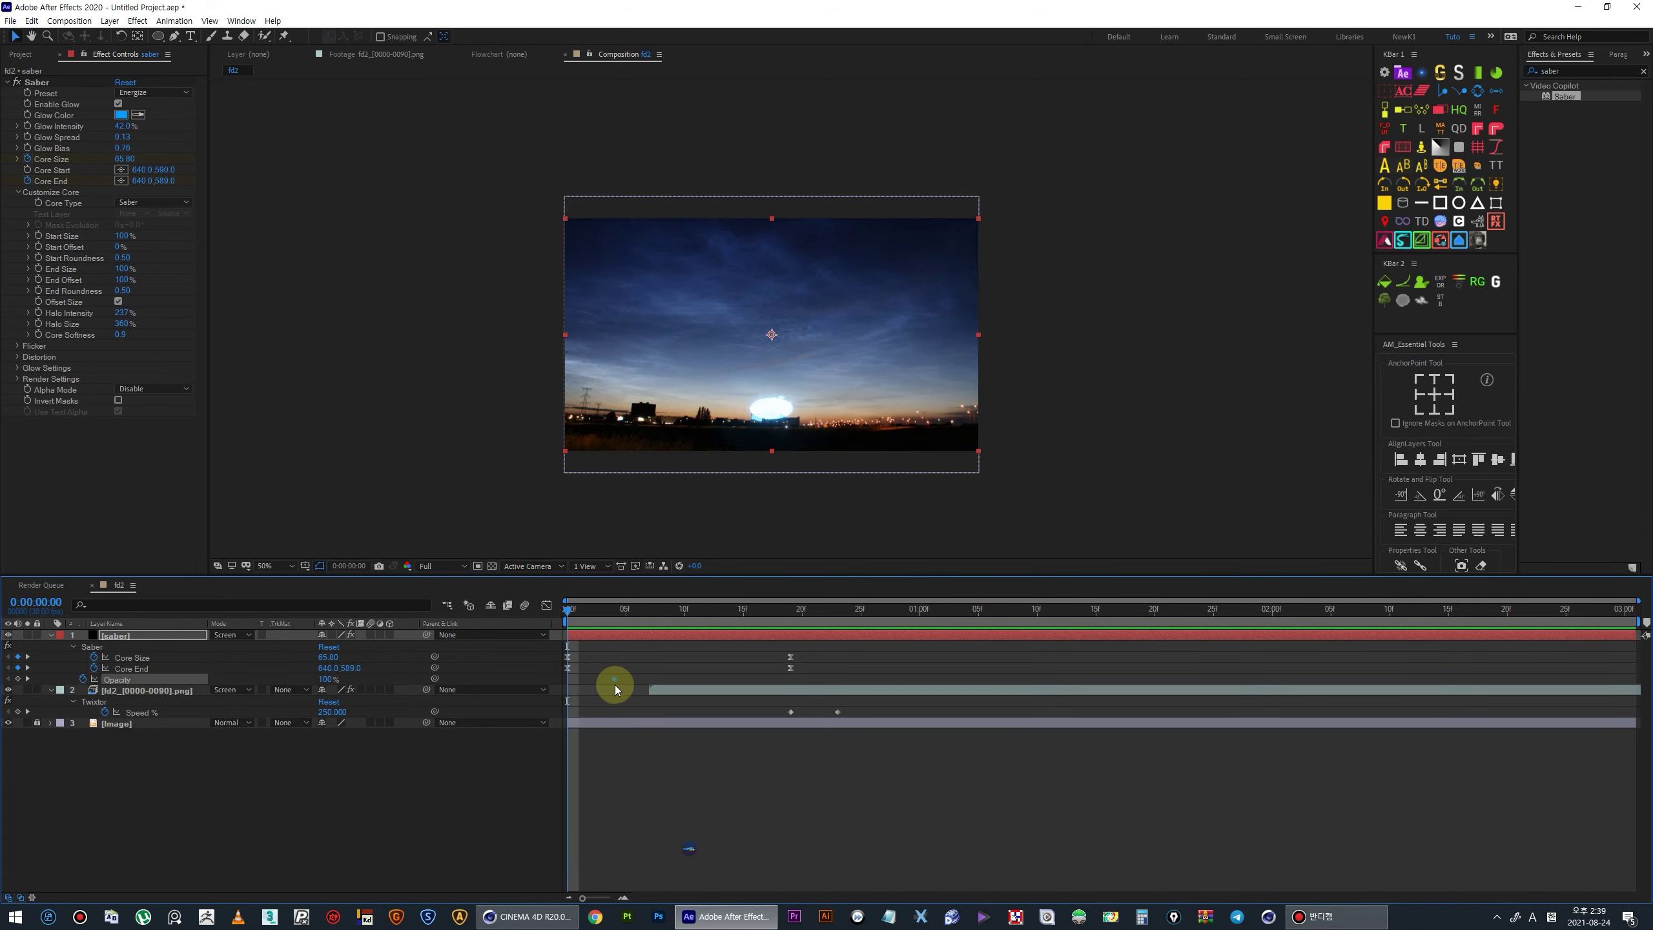
left_click_drag(326, 679, 251, 686)
key("space")
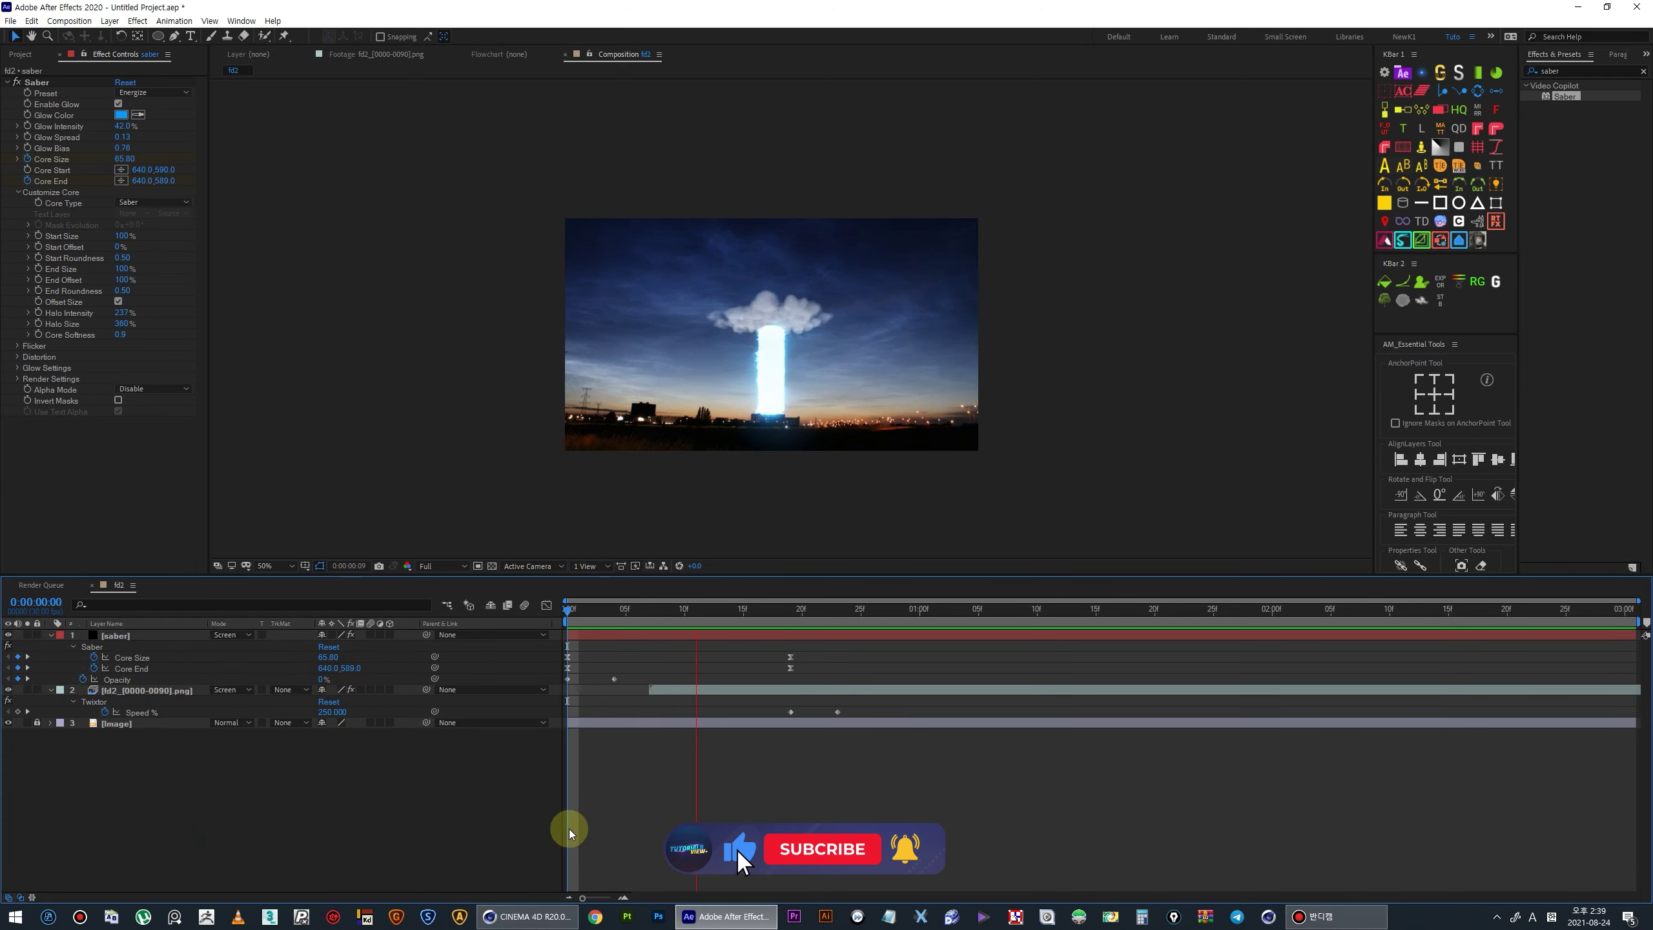
key("space")
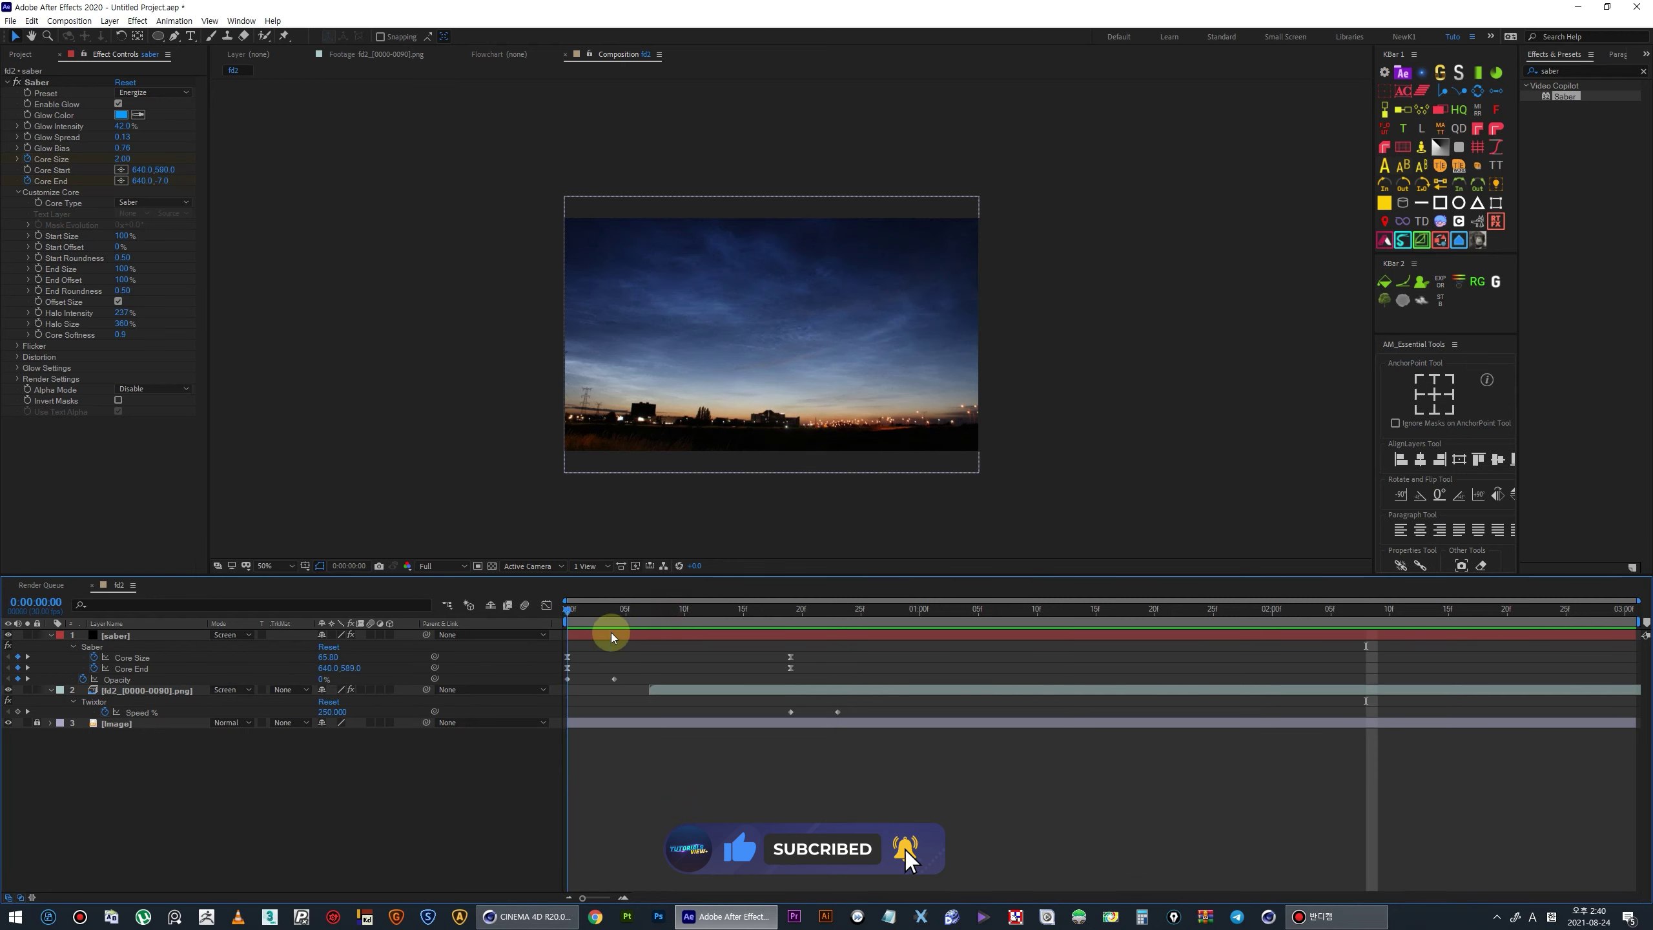
left_click_drag(567, 610, 884, 610)
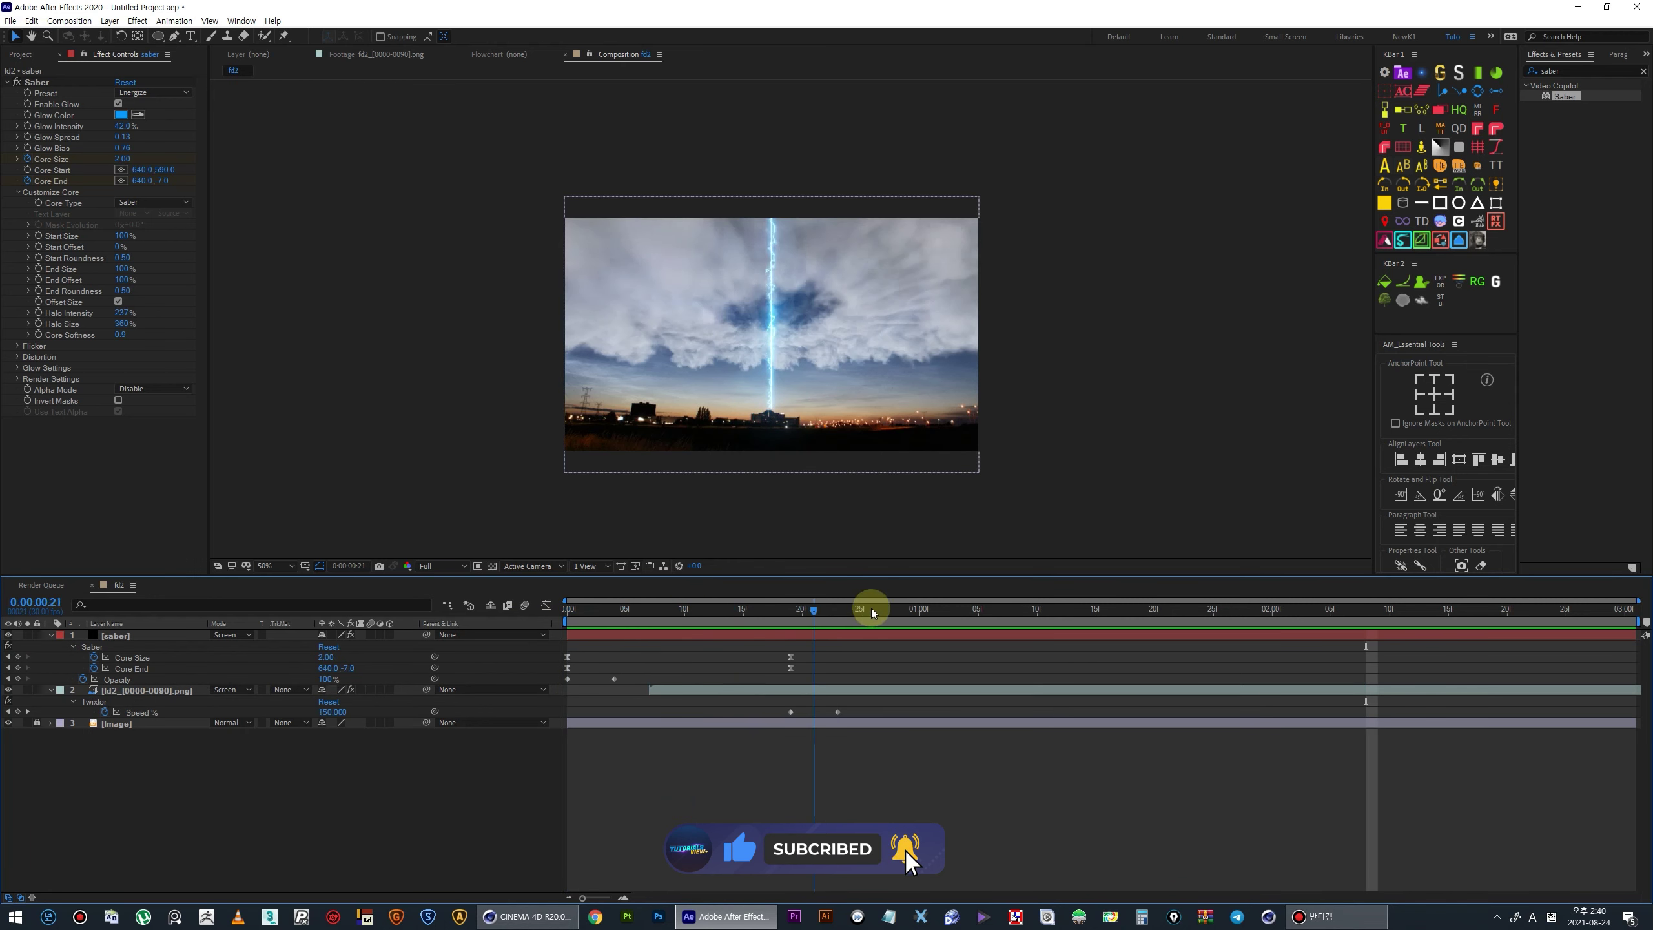
left_click(127, 690)
left_click(31, 20)
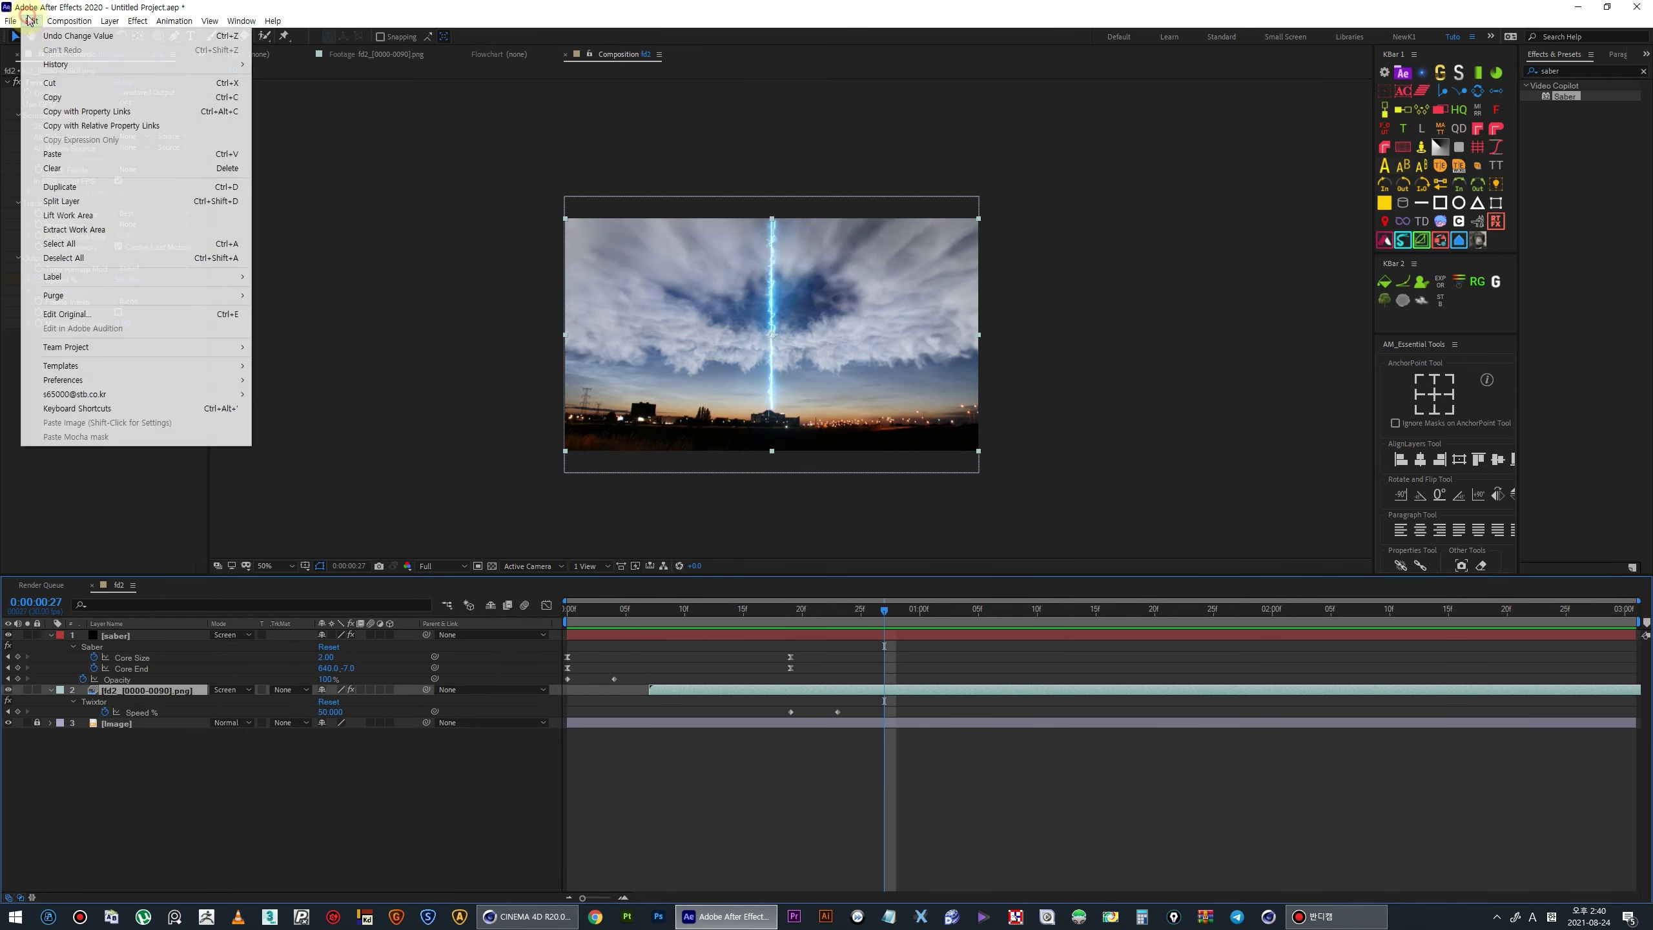
- Duplicate the cloud sequence, move the copy above saber, and try it as a luma matte
left_click(65, 177)
left_click_drag(145, 692, 89, 637)
left_click(12, 634)
left_click(115, 646)
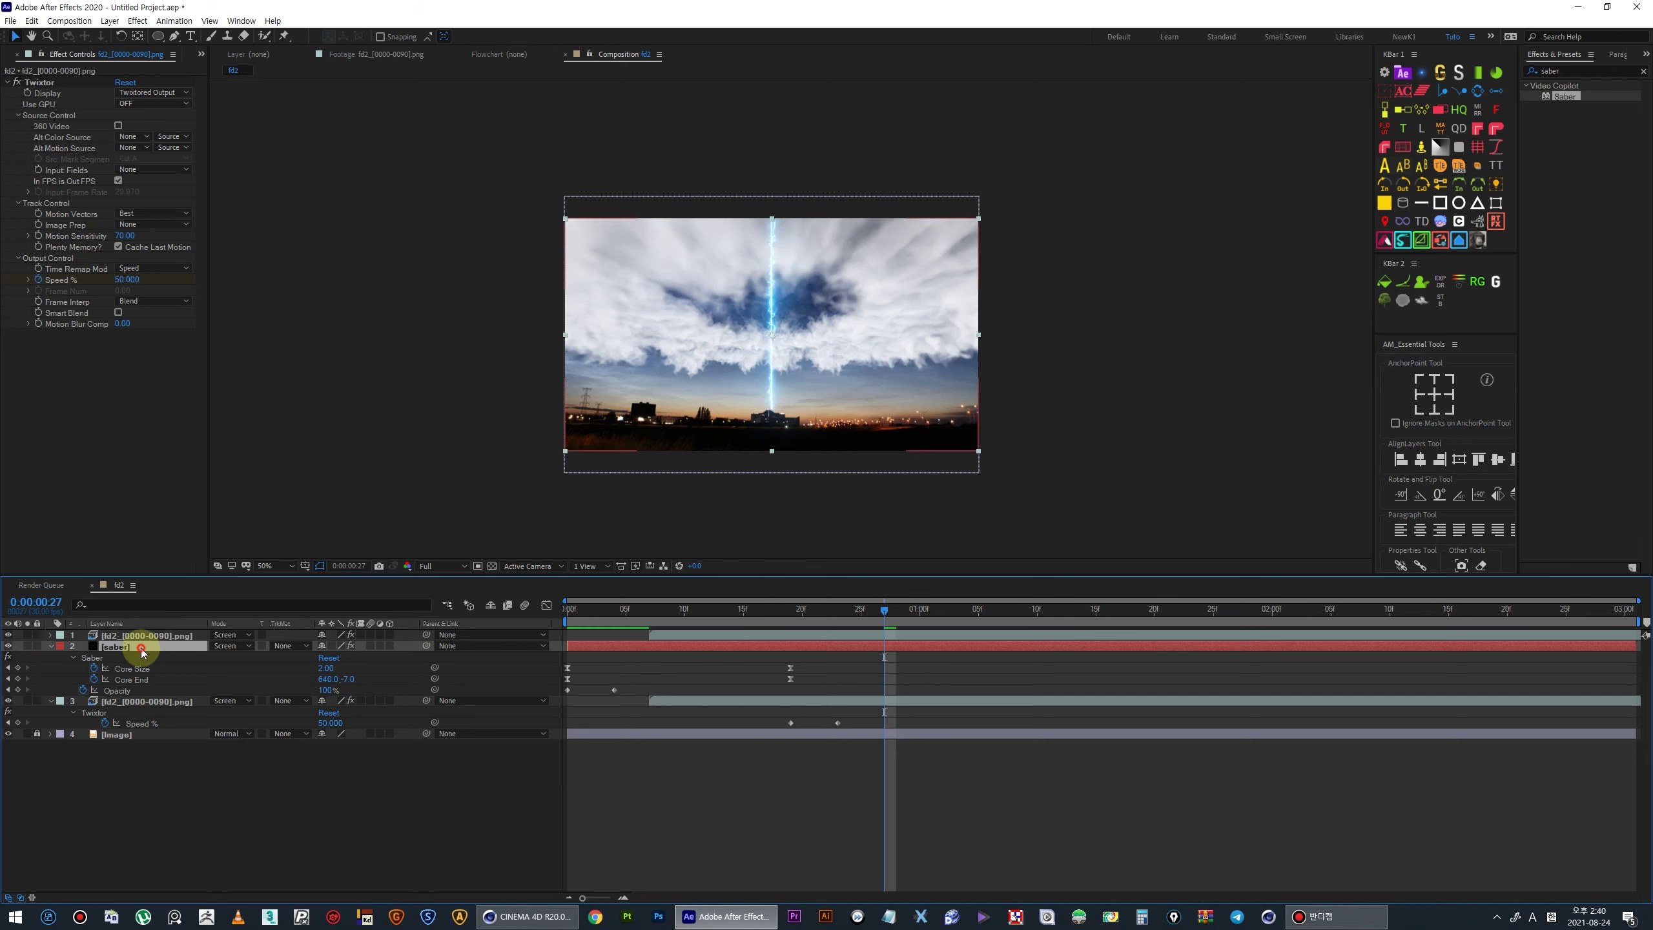
left_click(290, 645)
left_click(485, 716)
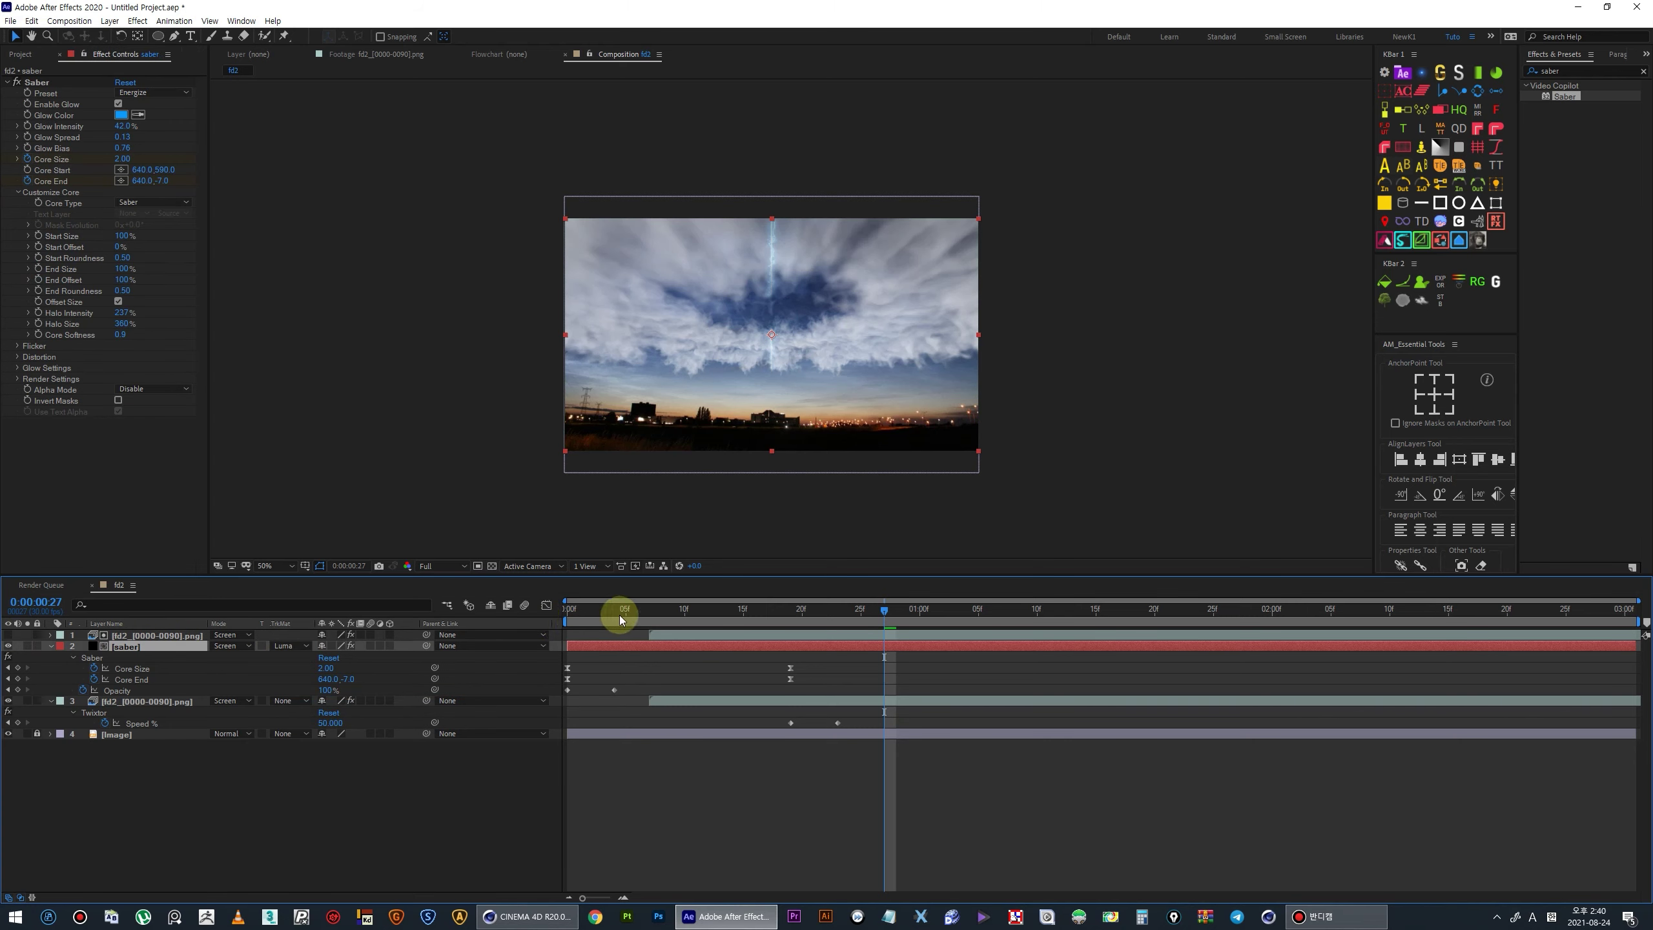
- Try an inverted luma matte, check frames 7 and 24, then remove the track matte
left_click(274, 651)
left_click(316, 722)
left_click(649, 610)
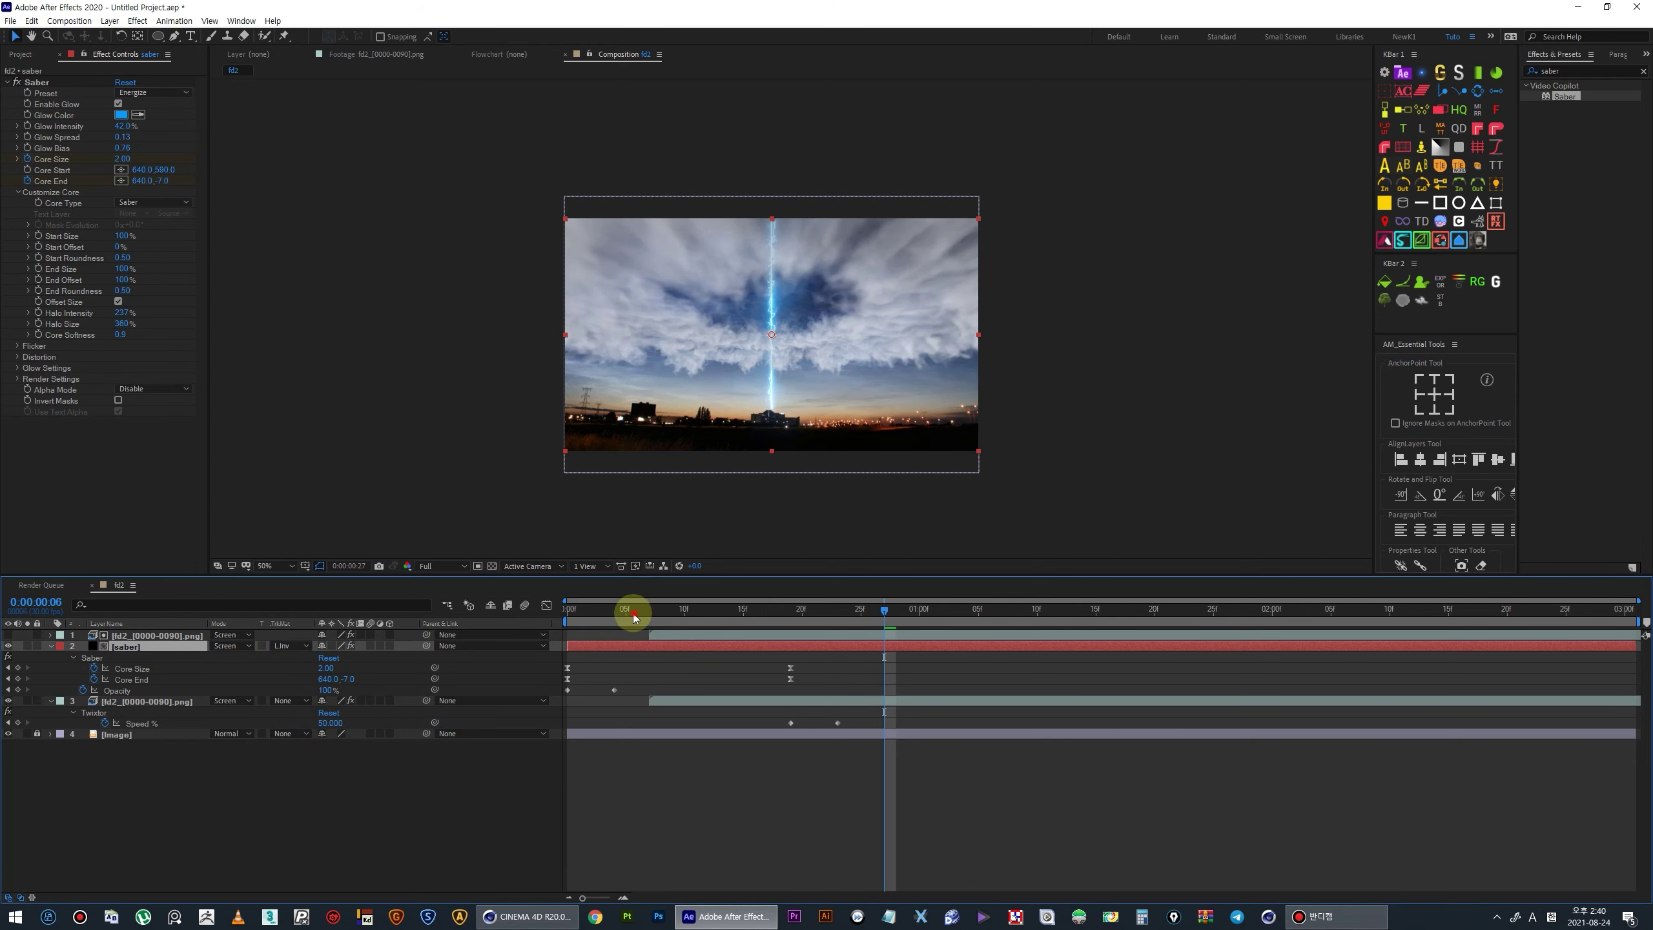
left_click_drag(678, 636, 848, 624)
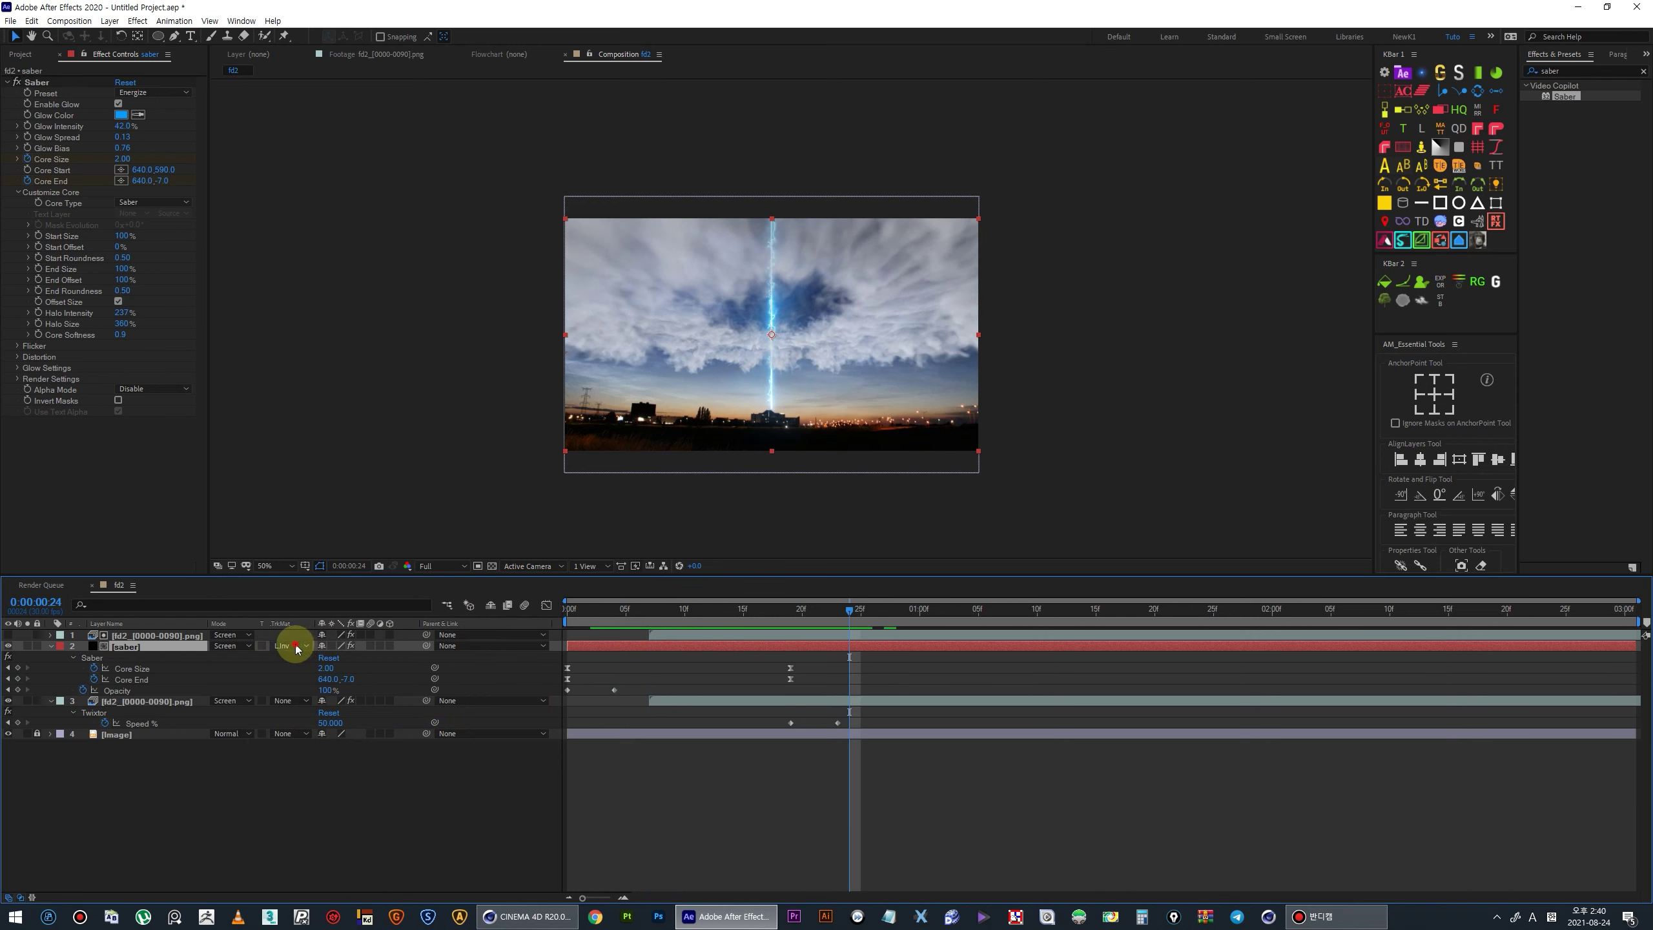
left_click(297, 645)
left_click(304, 664)
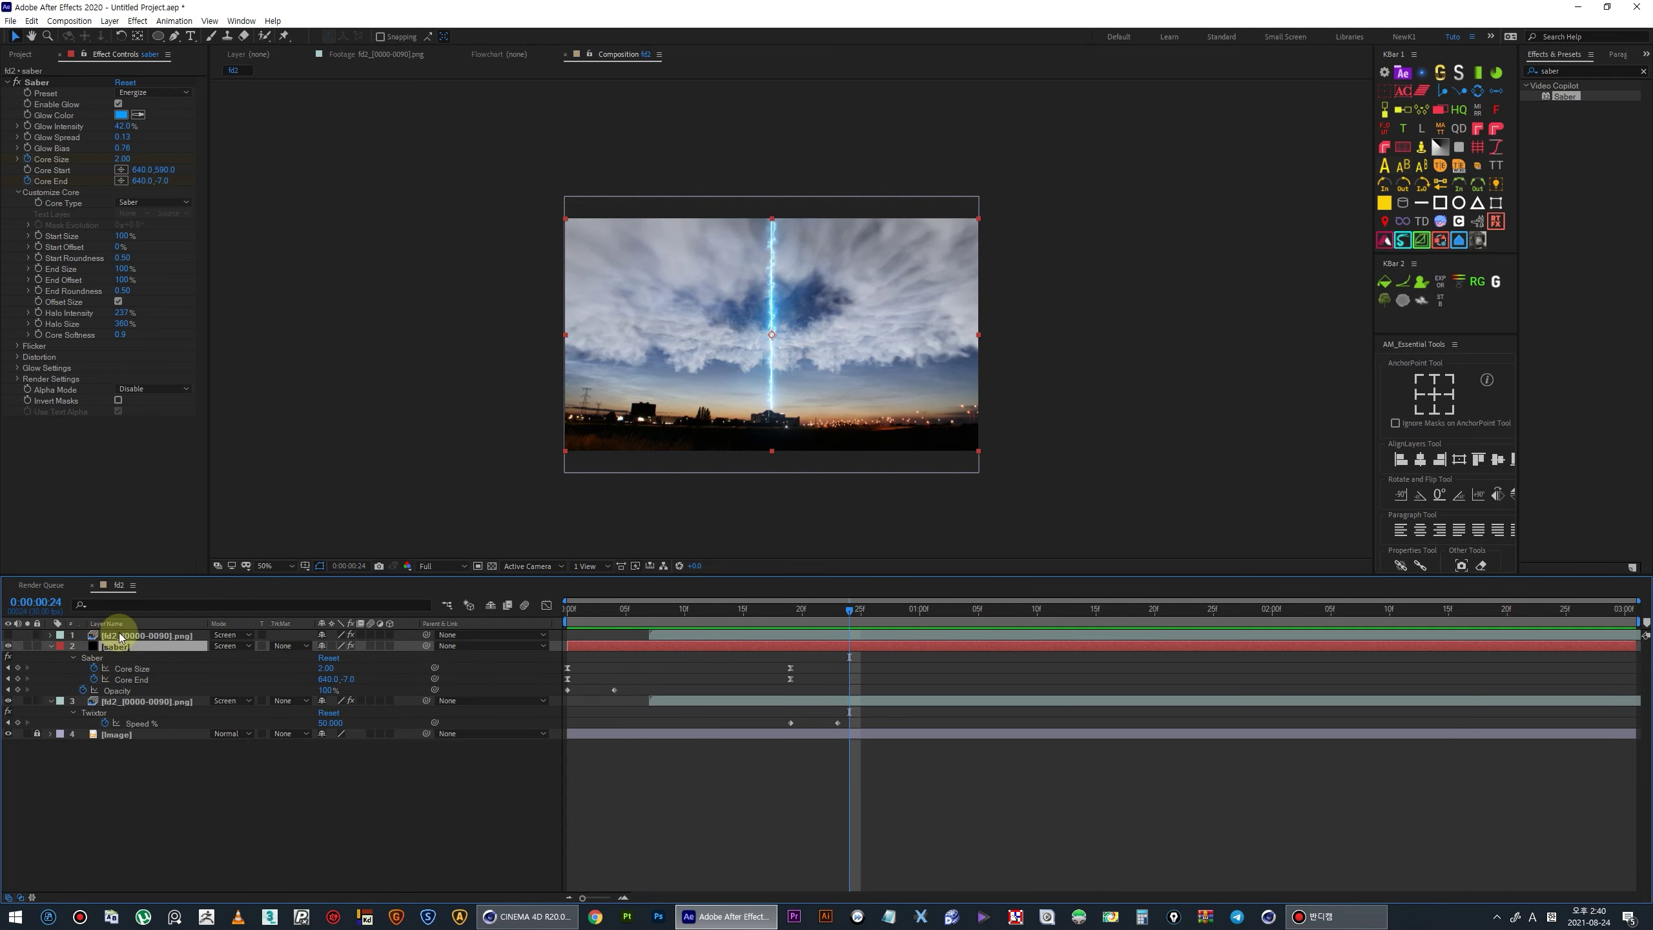
- Mask the upper clouds on the top copy with an ellipse feathered 116 pixels
left_click(120, 636)
left_click(8, 634)
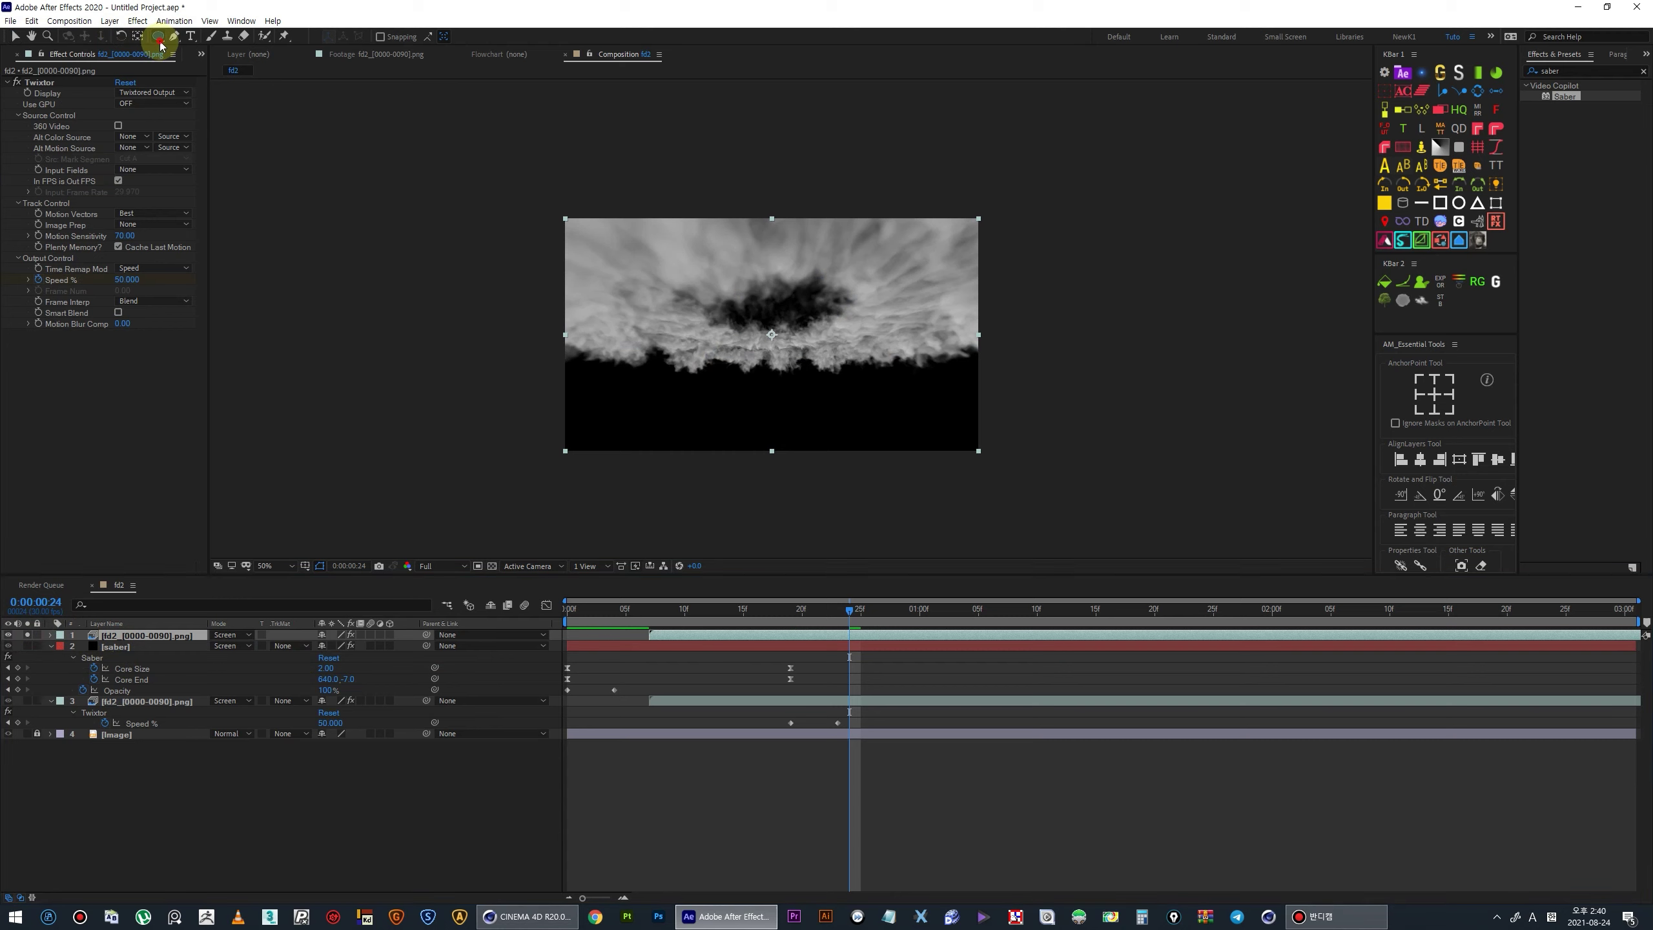
left_click_drag(443, 123, 1071, 314)
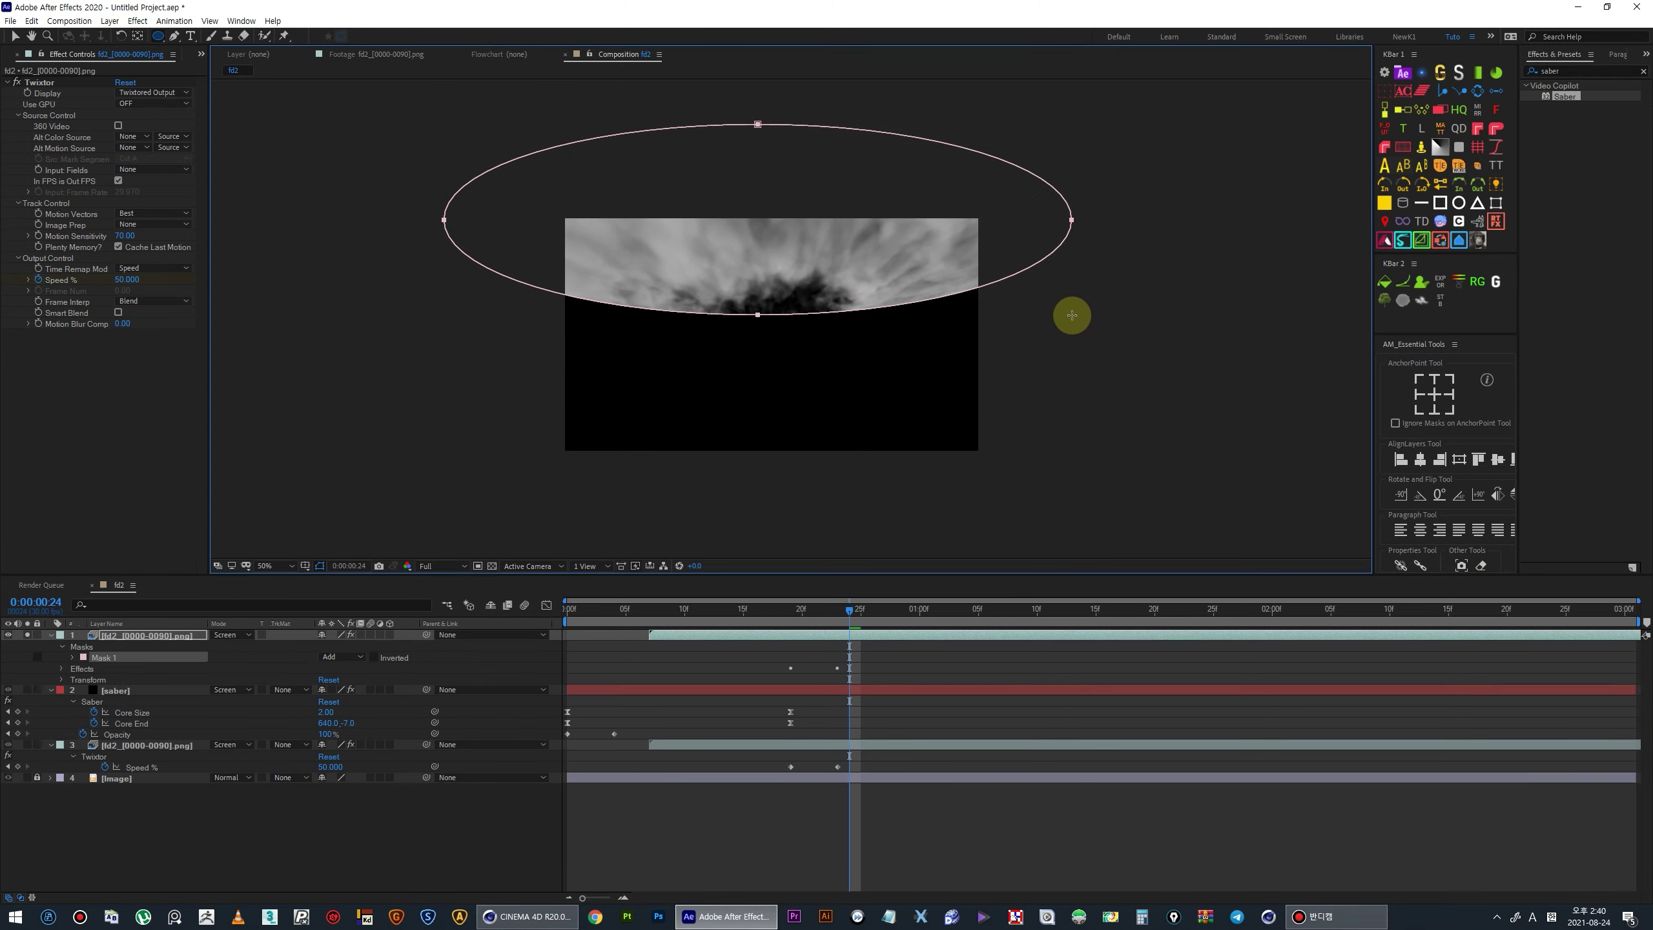
key("f")
mouse_move(333, 657)
left_mouse_down()
mouse_move(417, 651)
mouse_move(410, 663)
left_mouse_up()
left_click(7, 634)
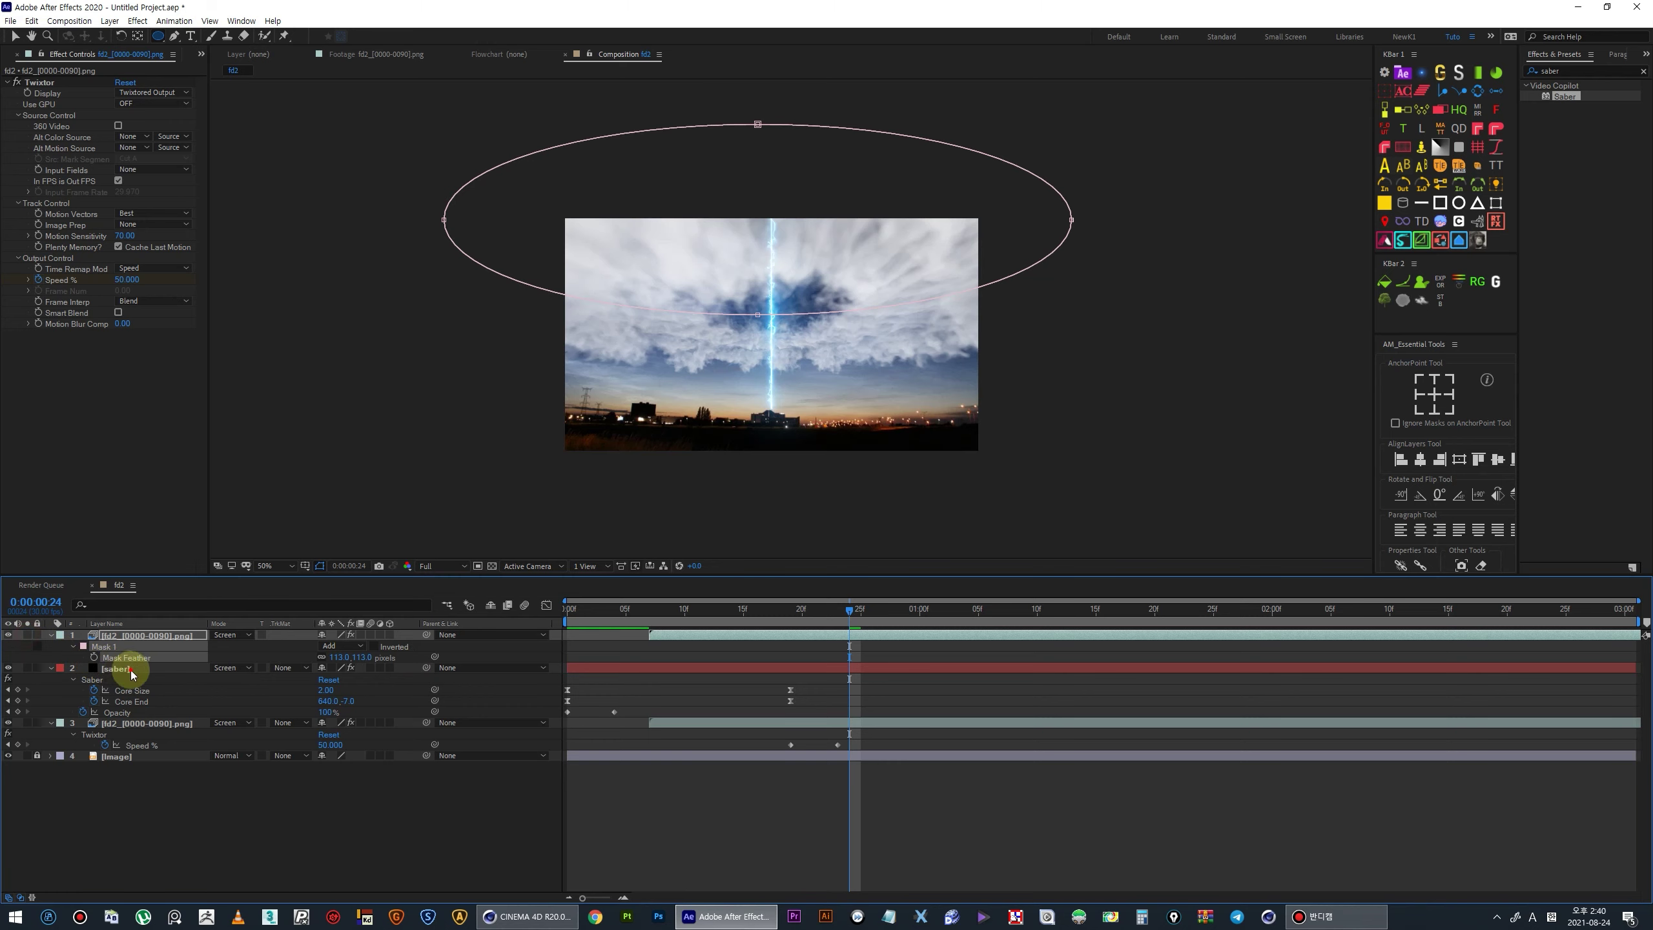
- Set the saber's track matte to Alpha Inverted Matte and review the composite at frame 2
left_click(291, 667)
left_click(313, 700)
left_click(292, 669)
left_click(312, 709)
mouse_move(624, 608)
left_mouse_down()
mouse_move(553, 620)
mouse_move(1106, 627)
mouse_move(648, 622)
mouse_move(407, 596)
left_mouse_up()
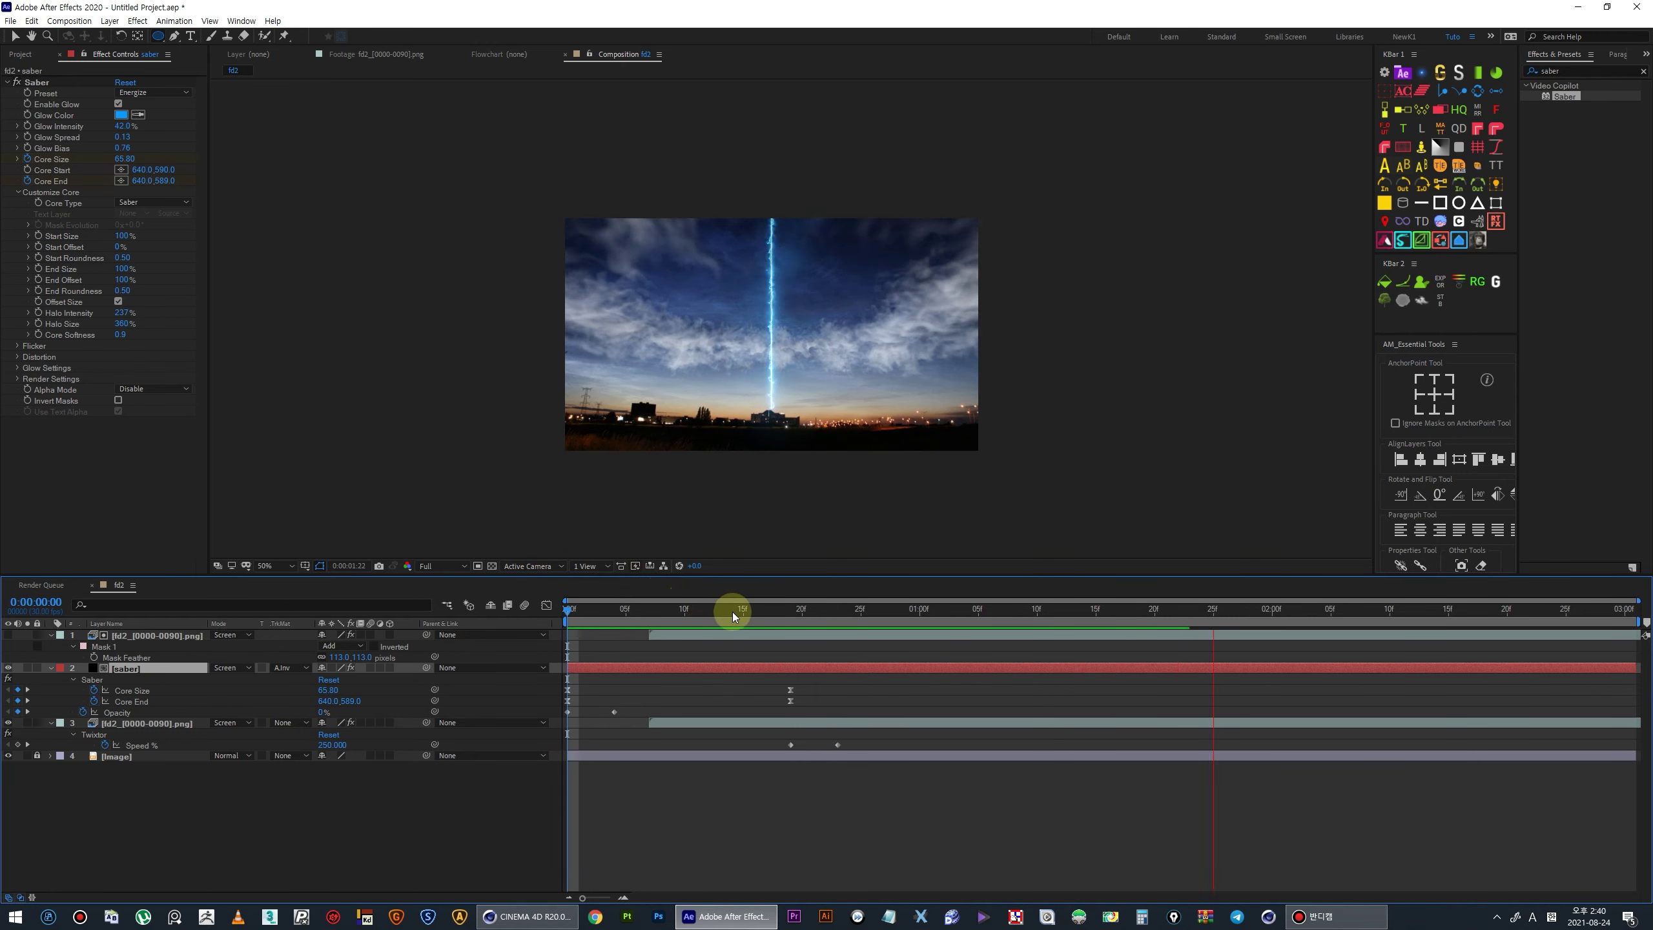
key("comma")
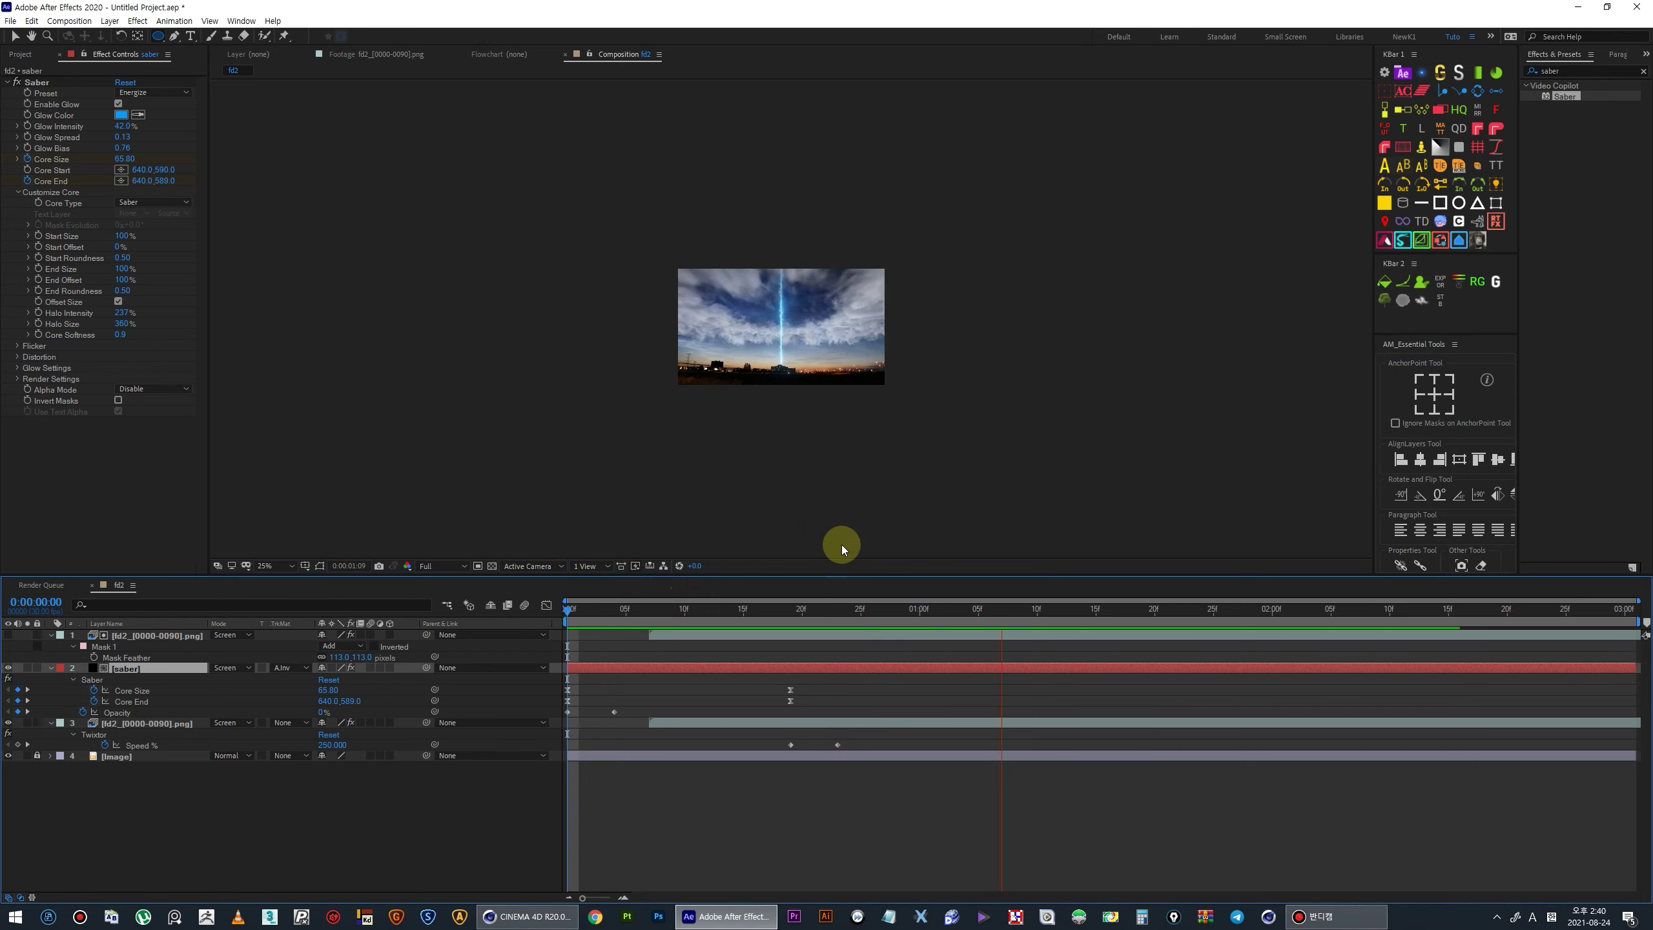
key("period")
left_click(590, 610)
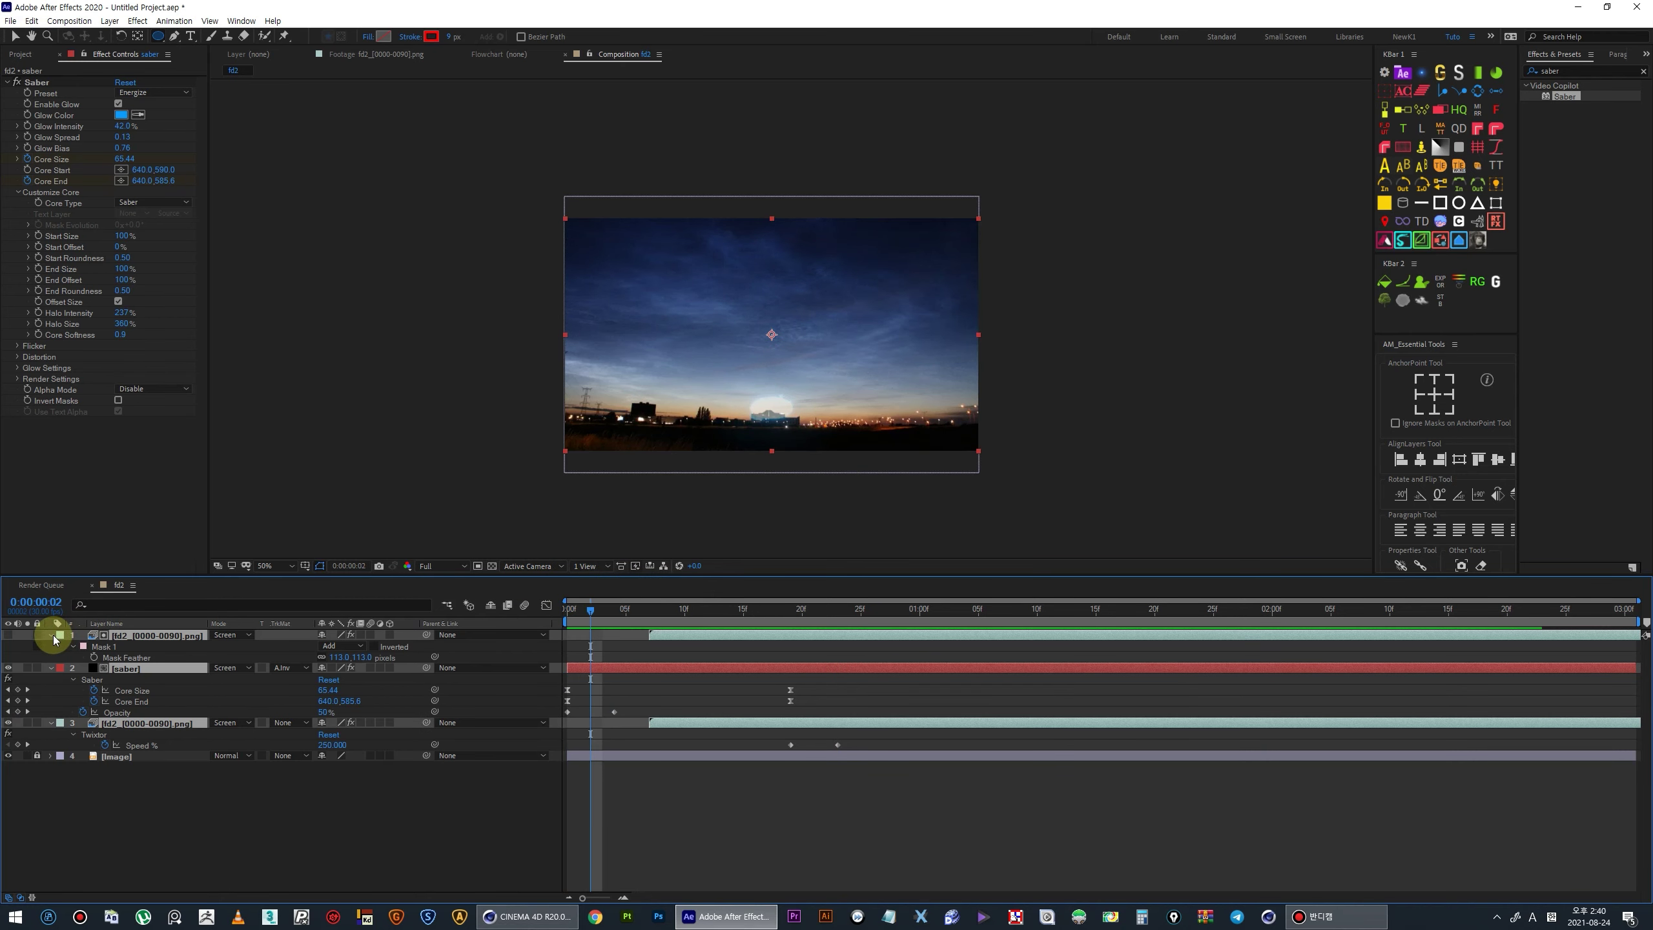
key("ctrl+grave")
right_click(162, 747)
mouse_move(233, 749)
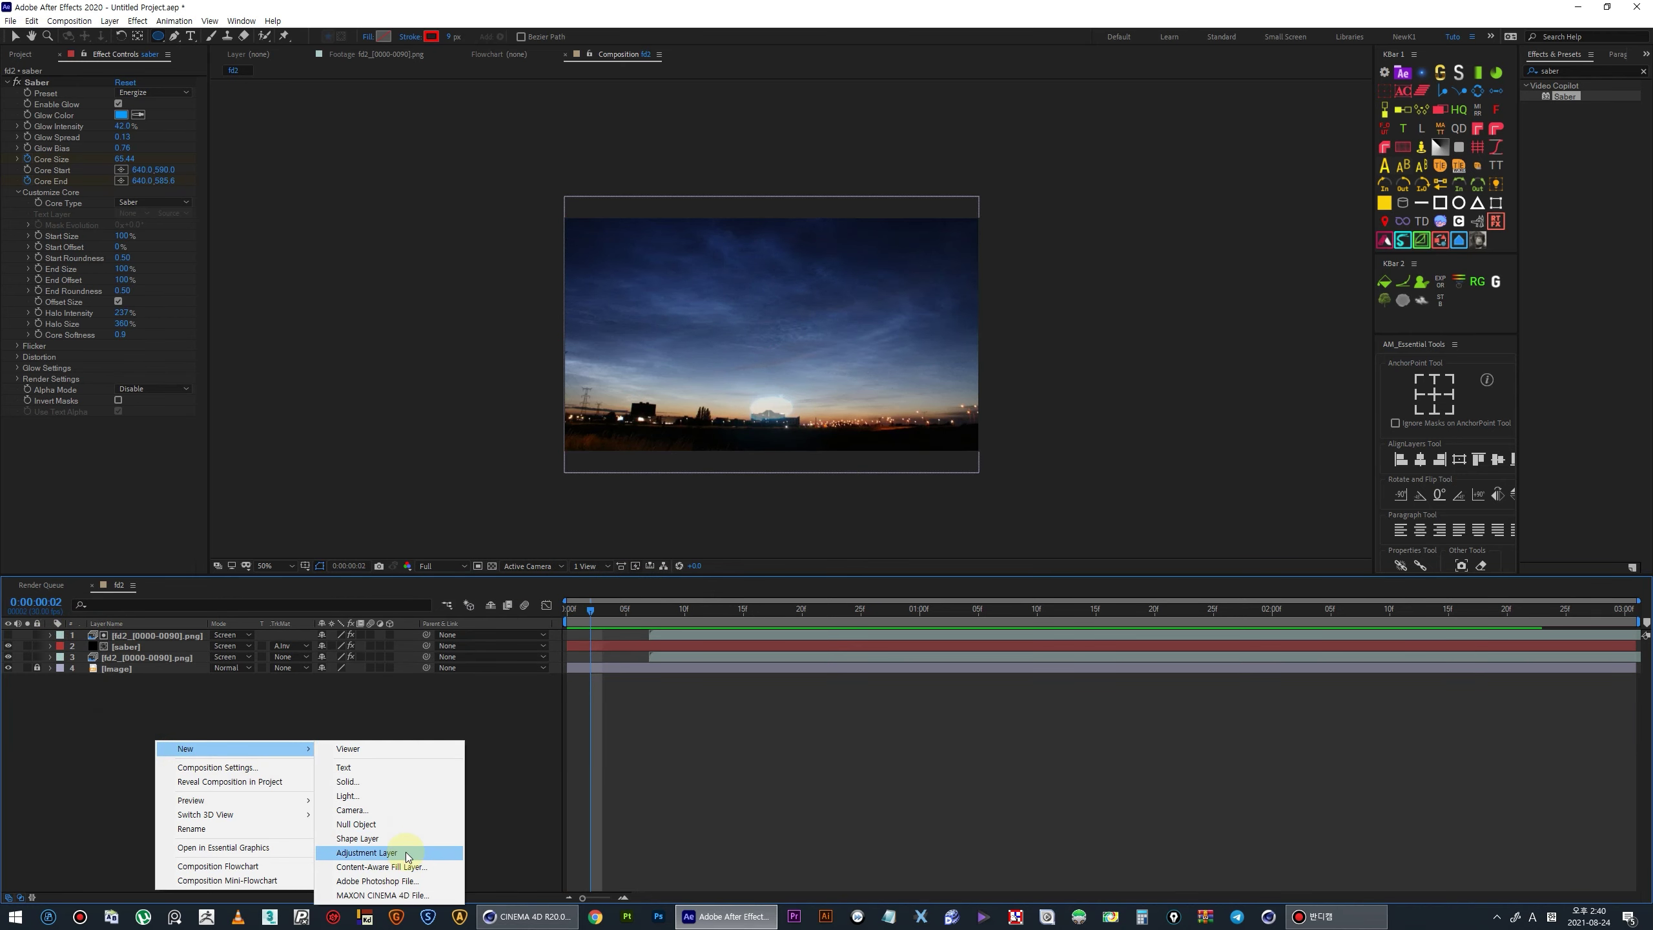
- Add a 'wiggle' adjustment layer and drop the Wiggle - position preset onto it
left_click(408, 854)
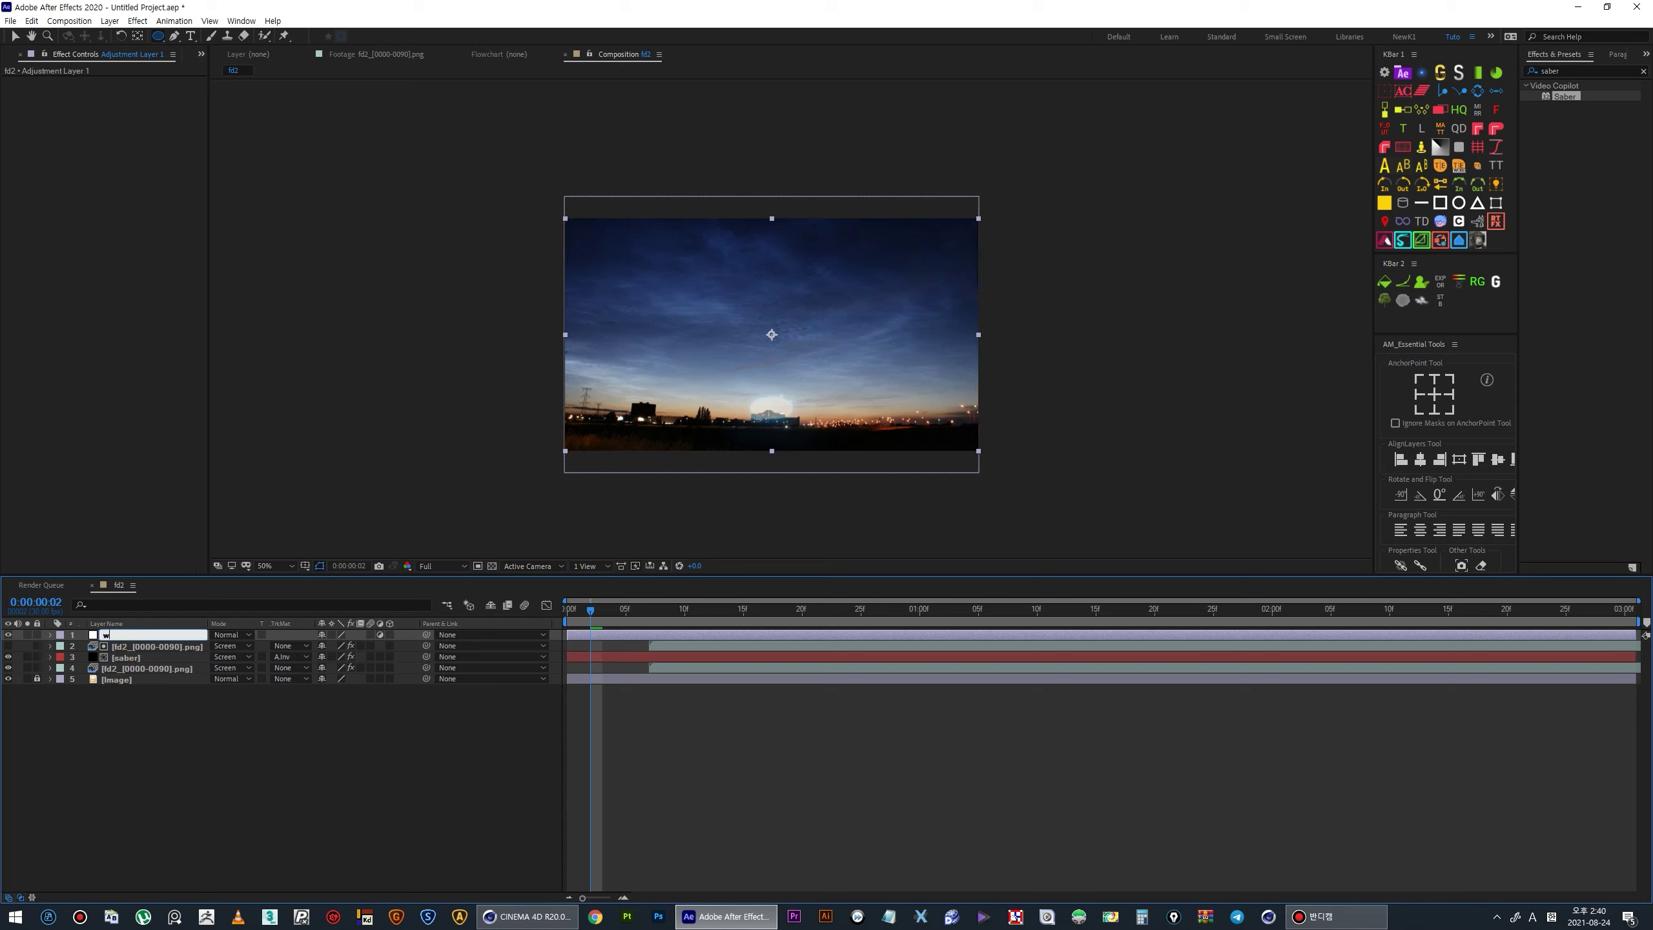
type("wiggle")
left_click(1643, 71)
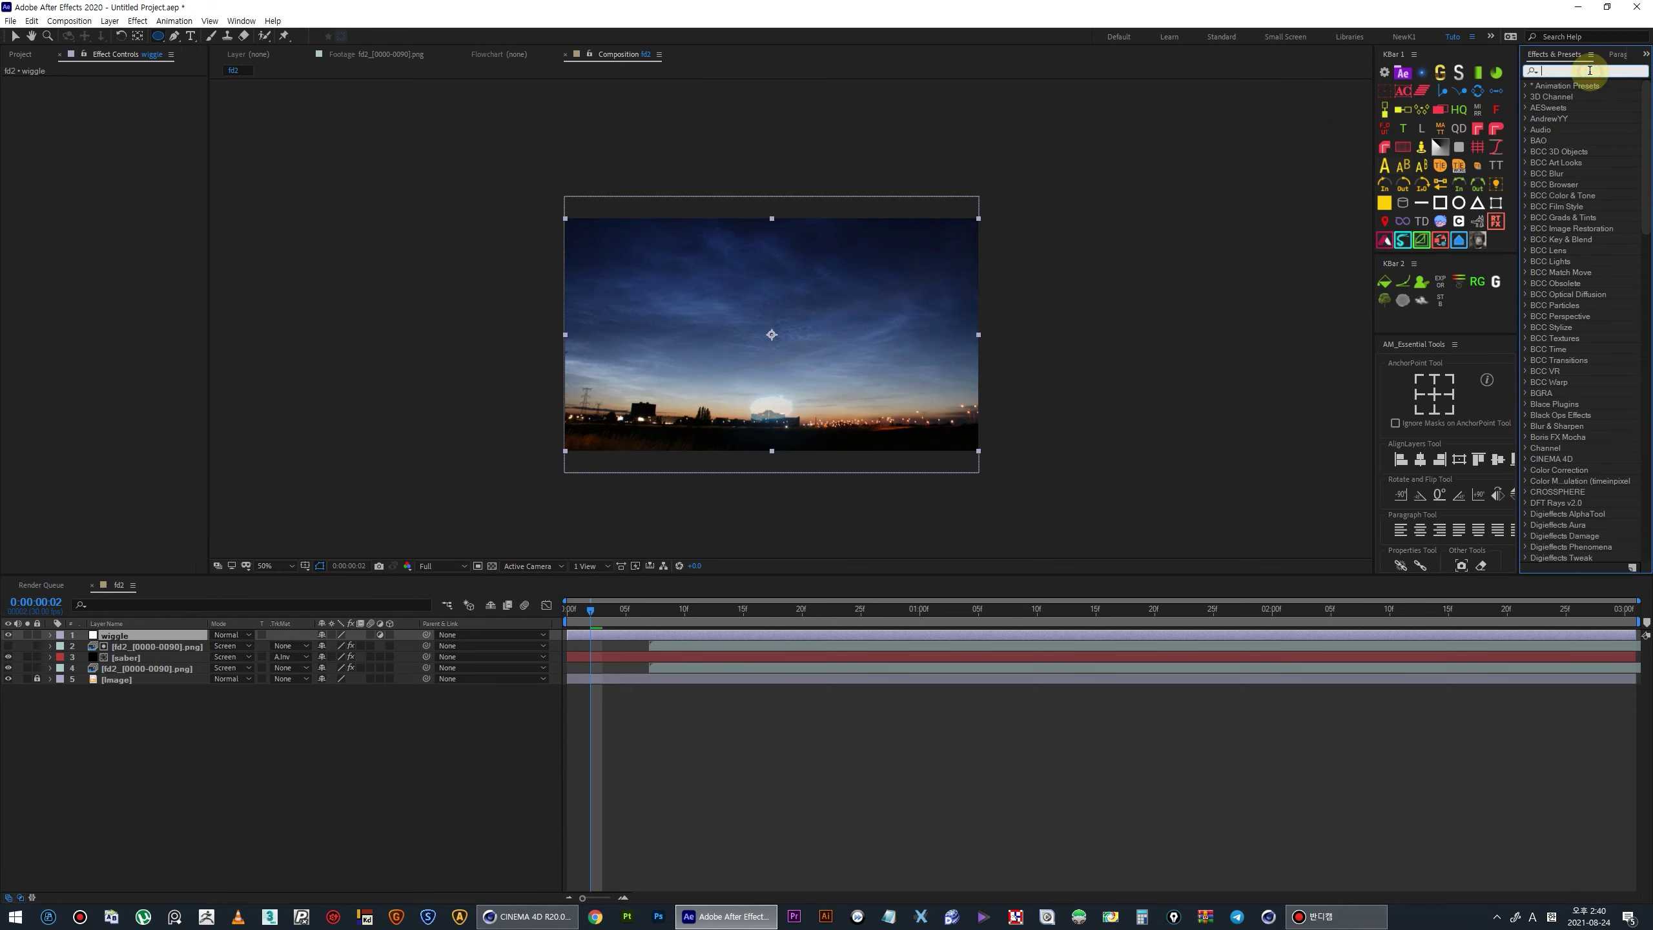
type("wiggle")
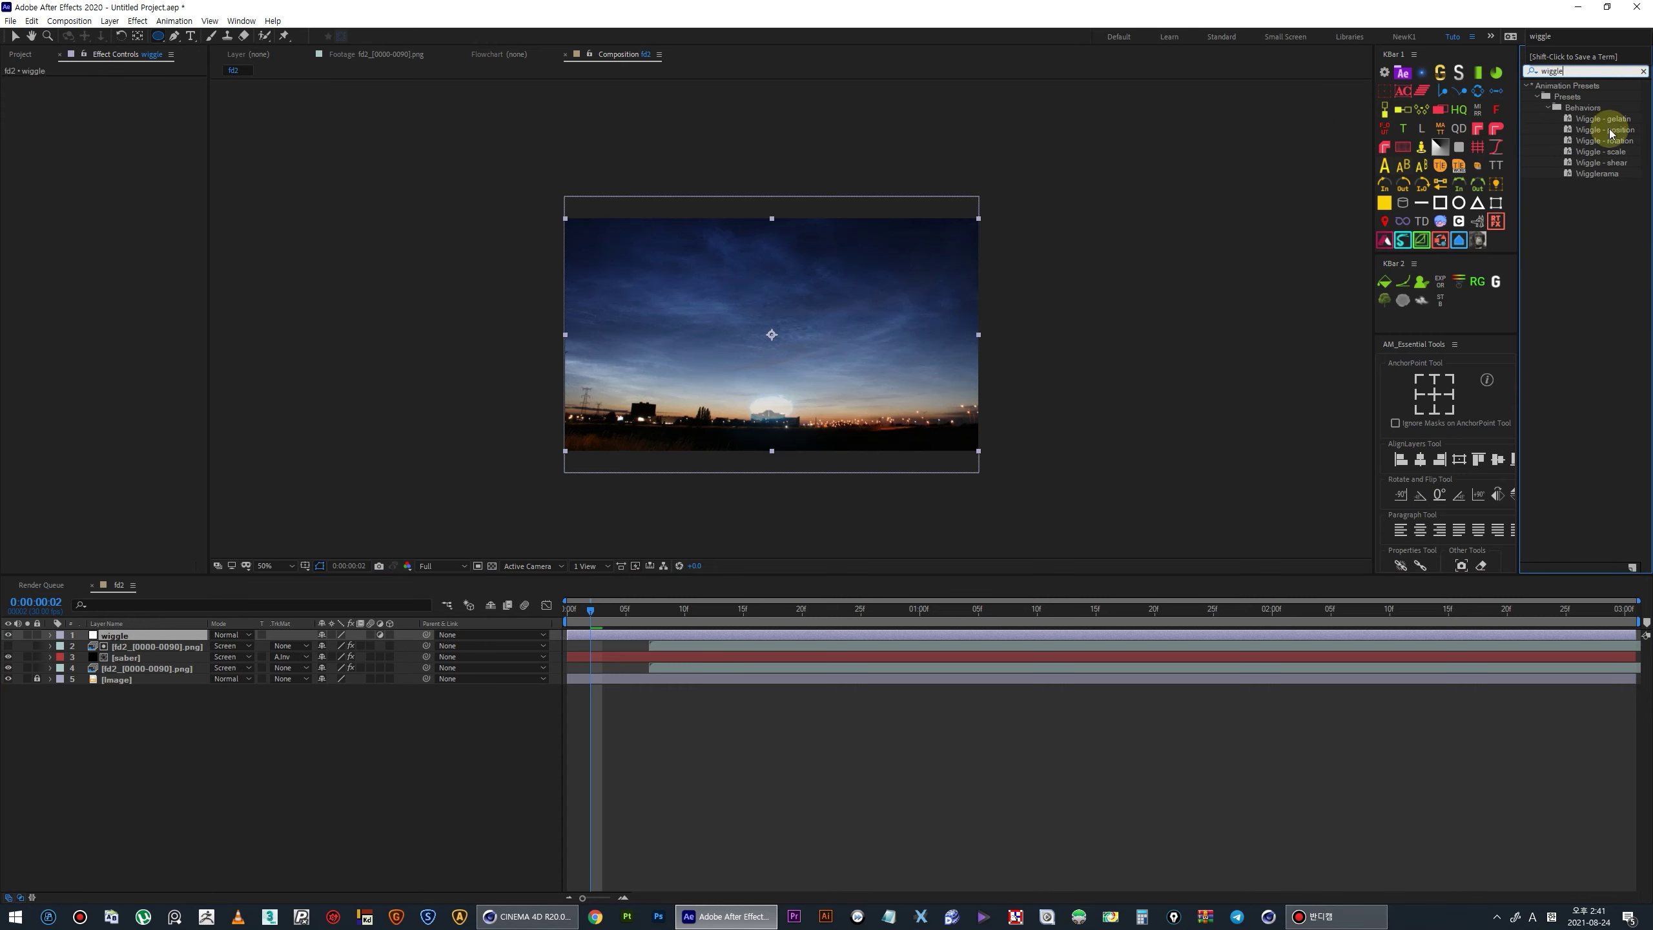
left_click_drag(1609, 129, 144, 635)
left_click_drag(592, 612, 710, 622)
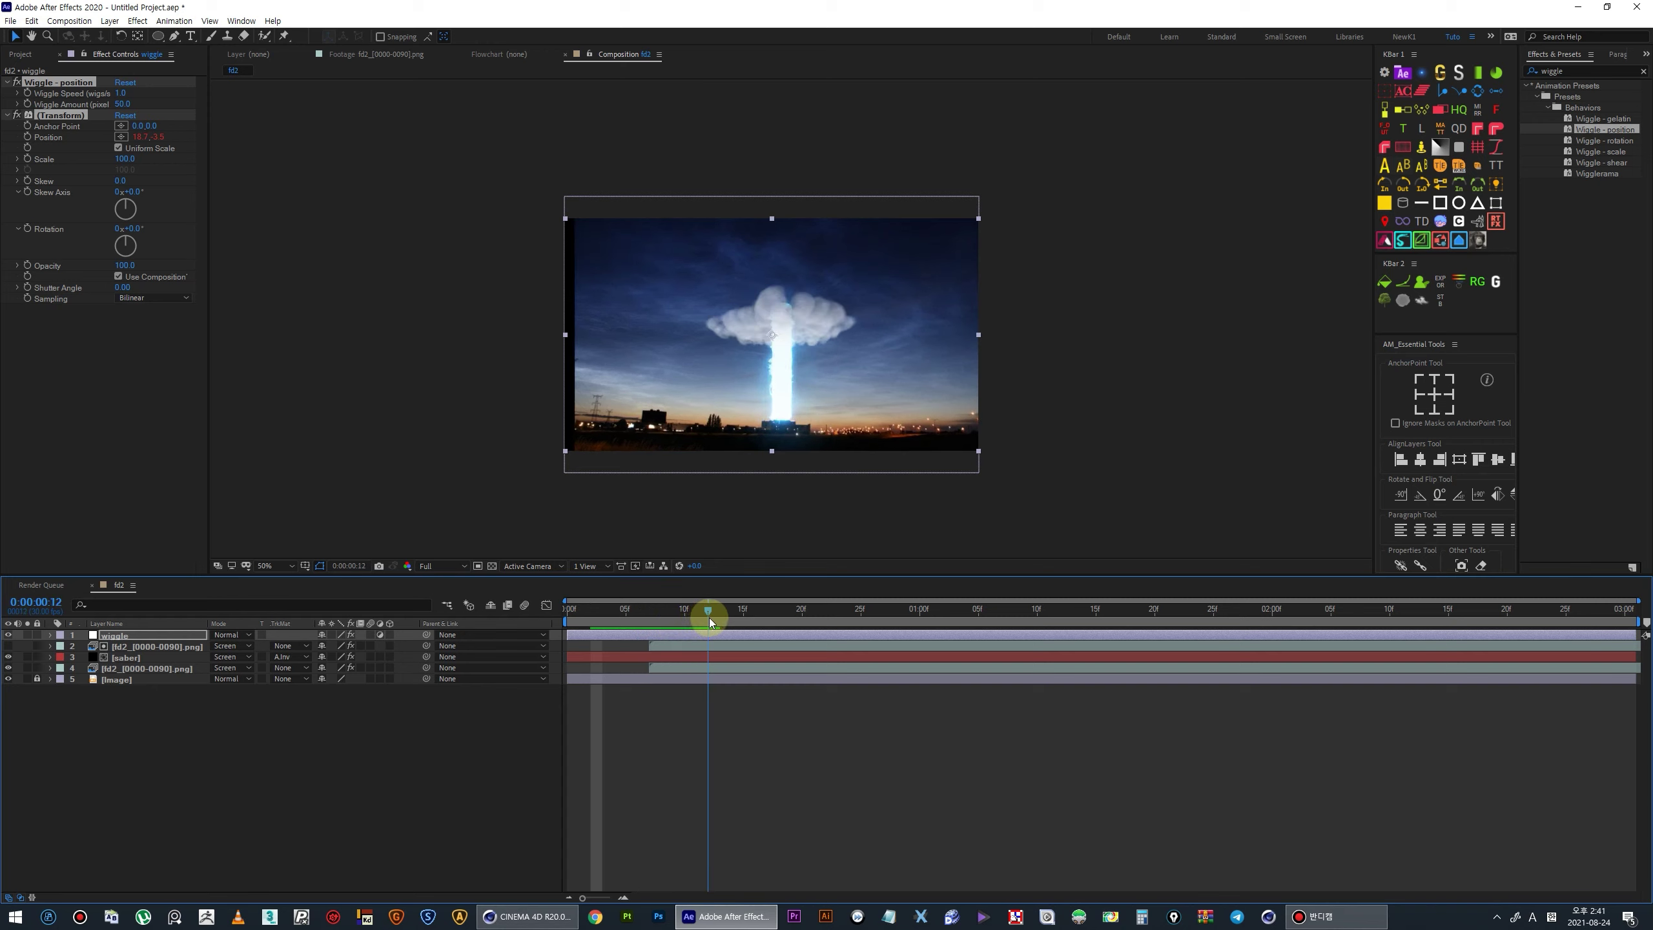
left_click(26, 91)
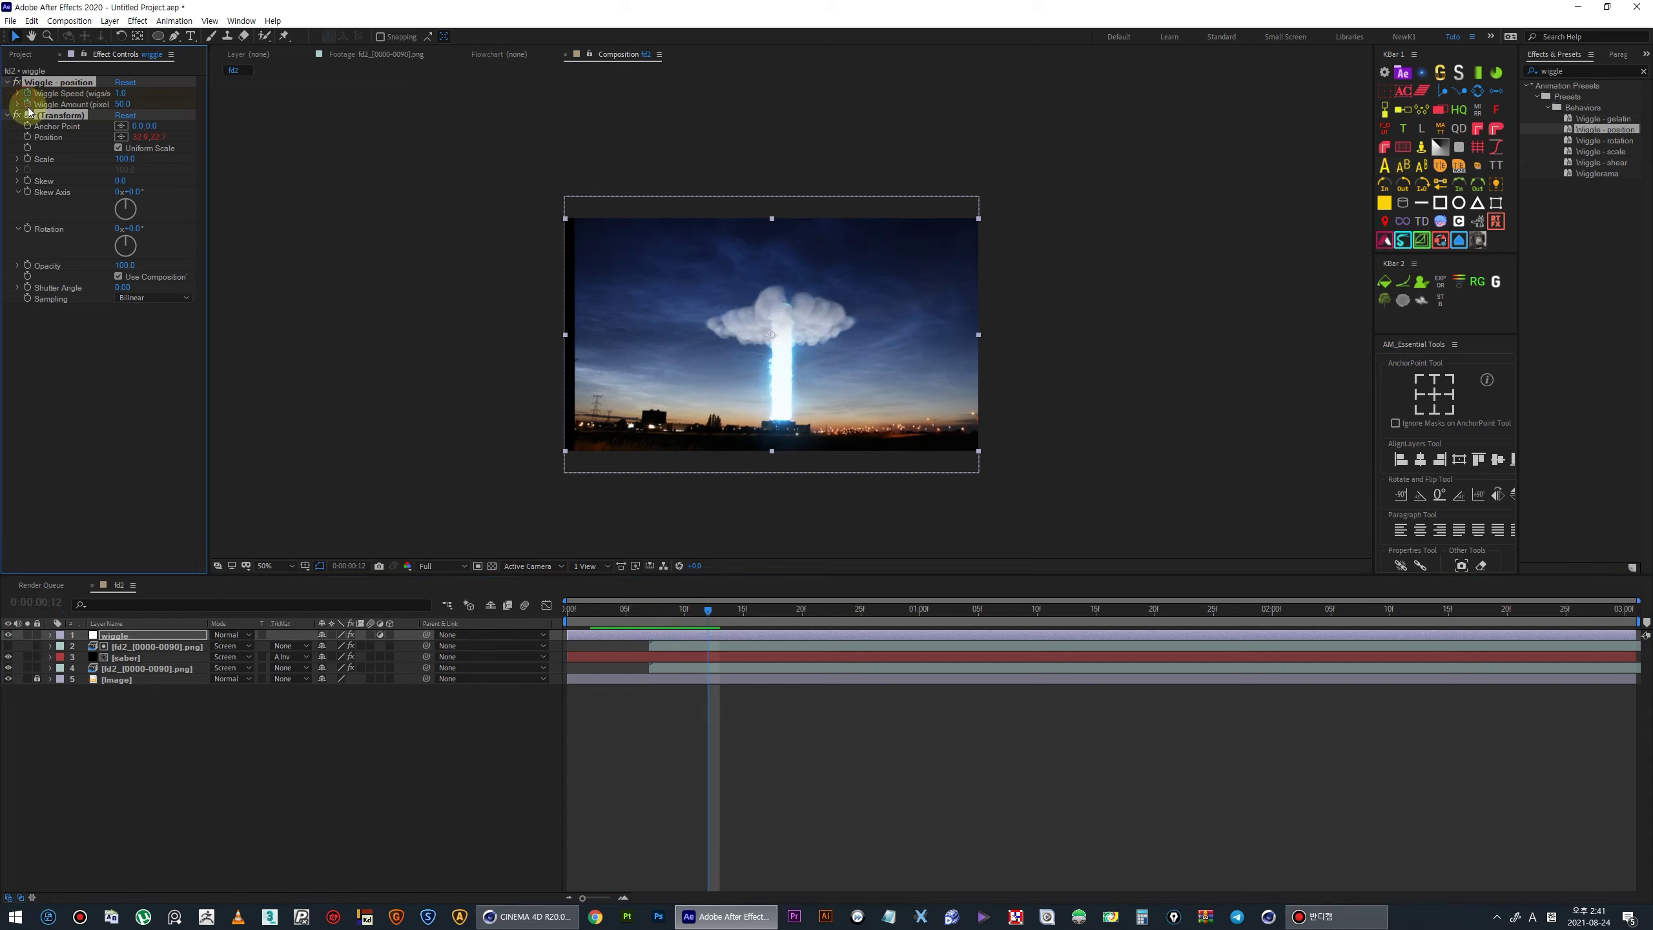
- Set Wiggle Speed to 25 and Wiggle Amount to 10 and reveal their keyframes
left_click(117, 95)
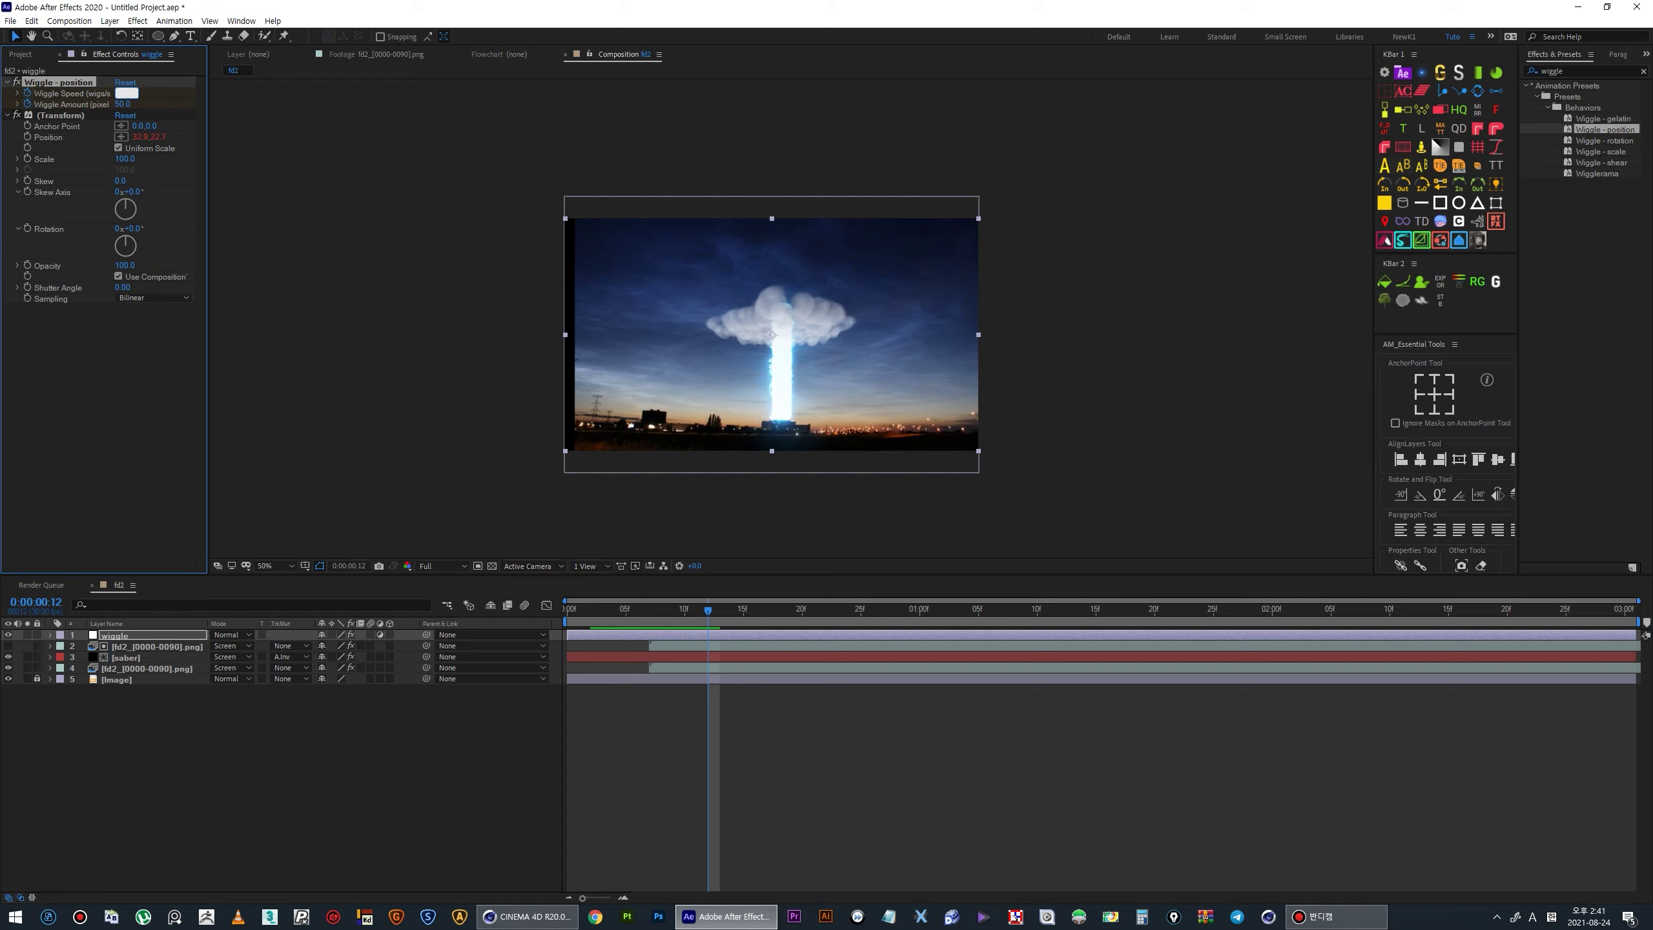
key("Tab")
type("10")
key("Return")
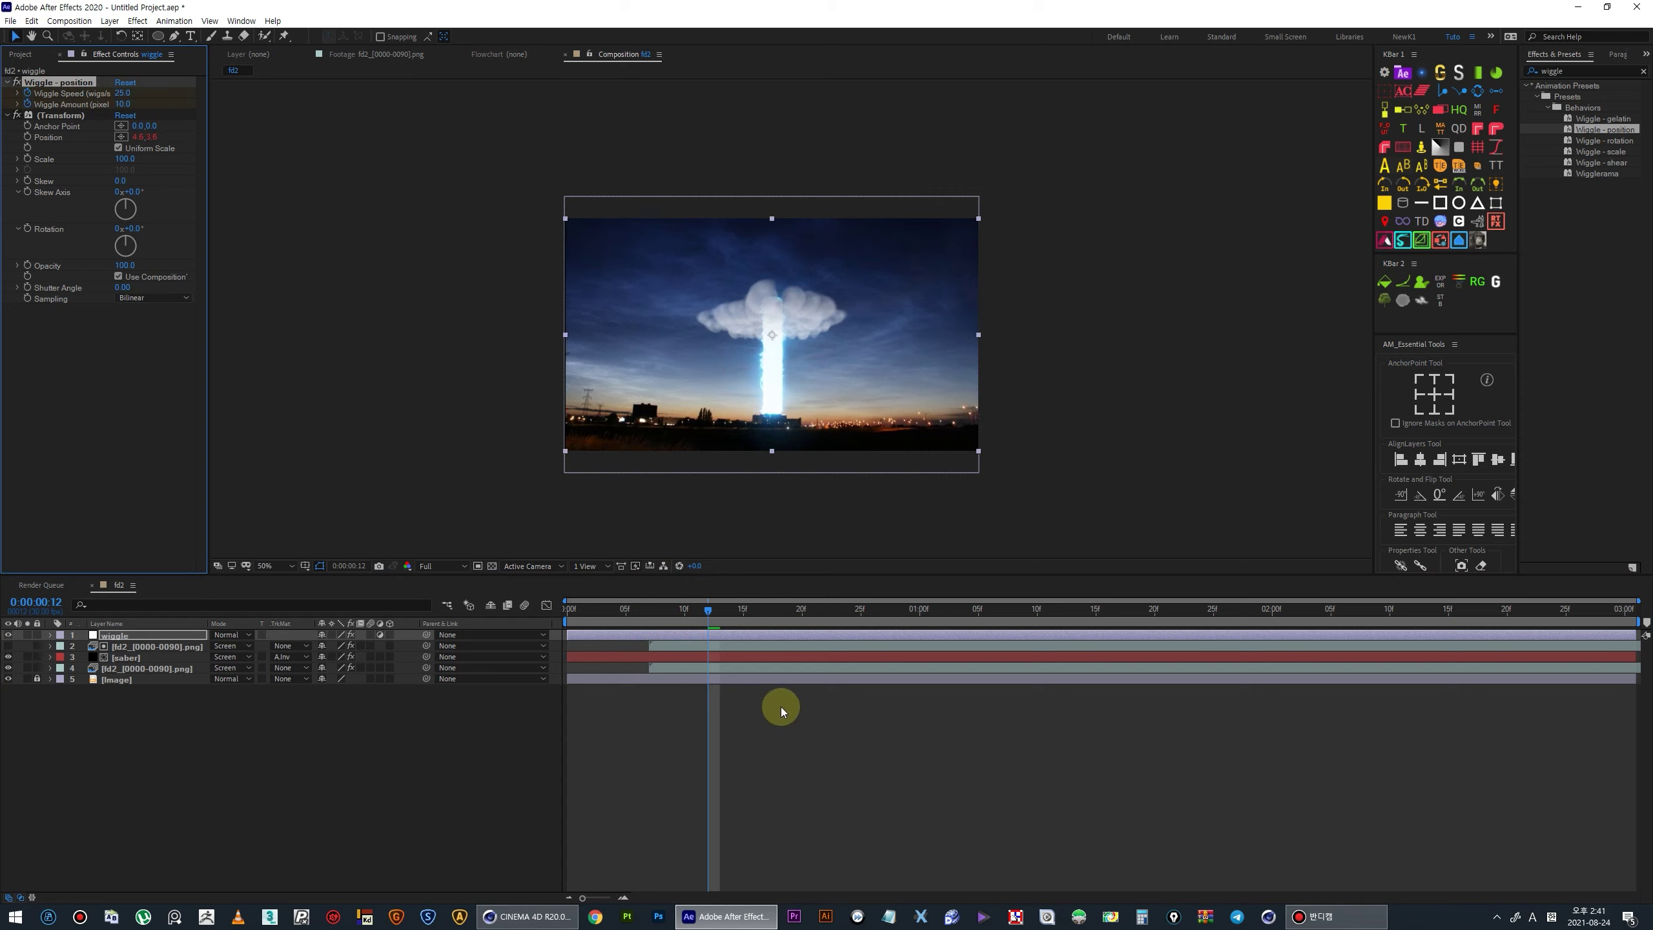
key("u")
key("semicolon")
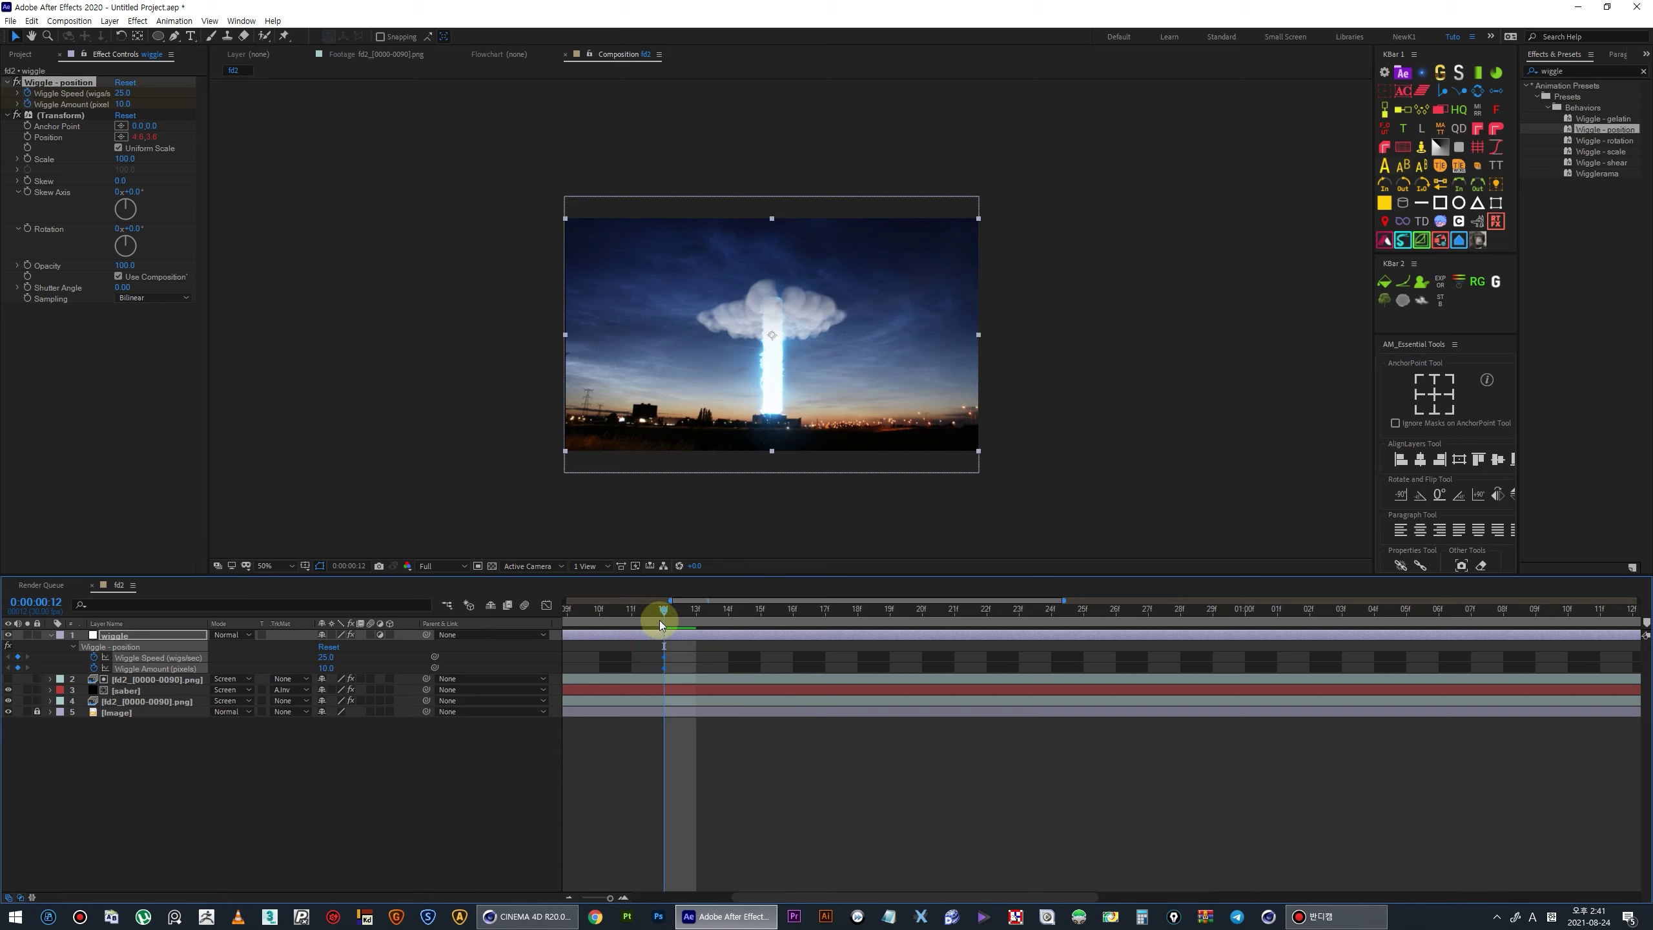
left_click_drag(661, 626, 594, 620)
- Keyframe Wiggle Speed and Amount at 0 and move those keys to frame 9
left_click(123, 92)
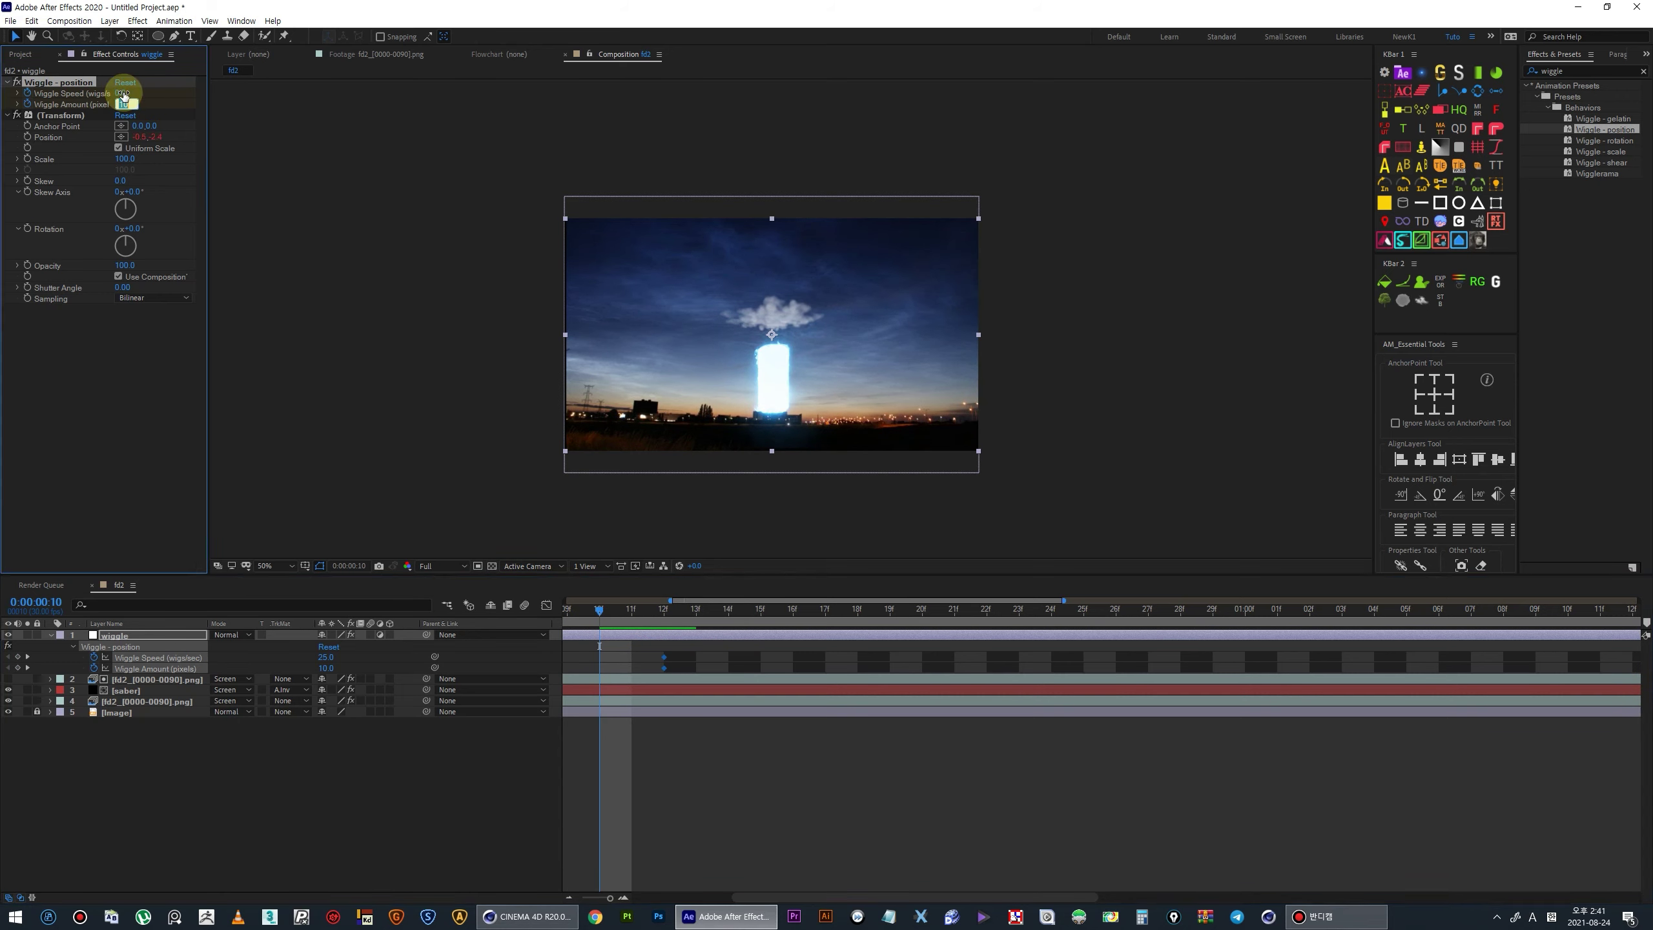
type("0")
key("Tab")
type("0")
key("Return")
scroll(576, 697, "left", 2)
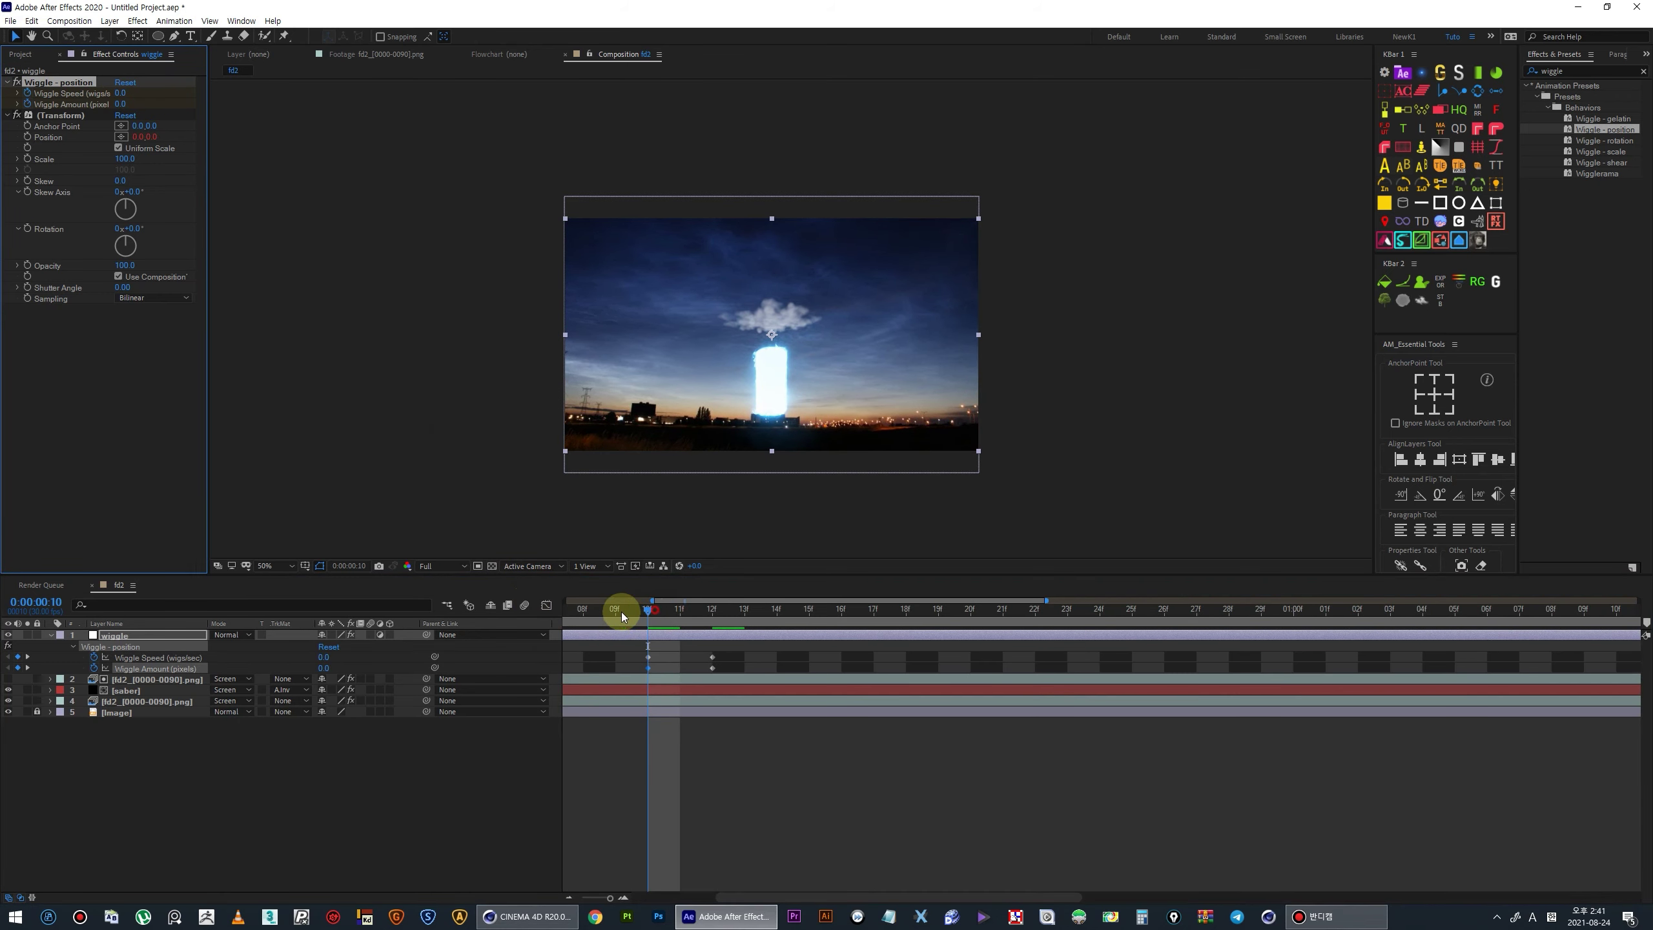
left_click_drag(646, 612, 883, 659)
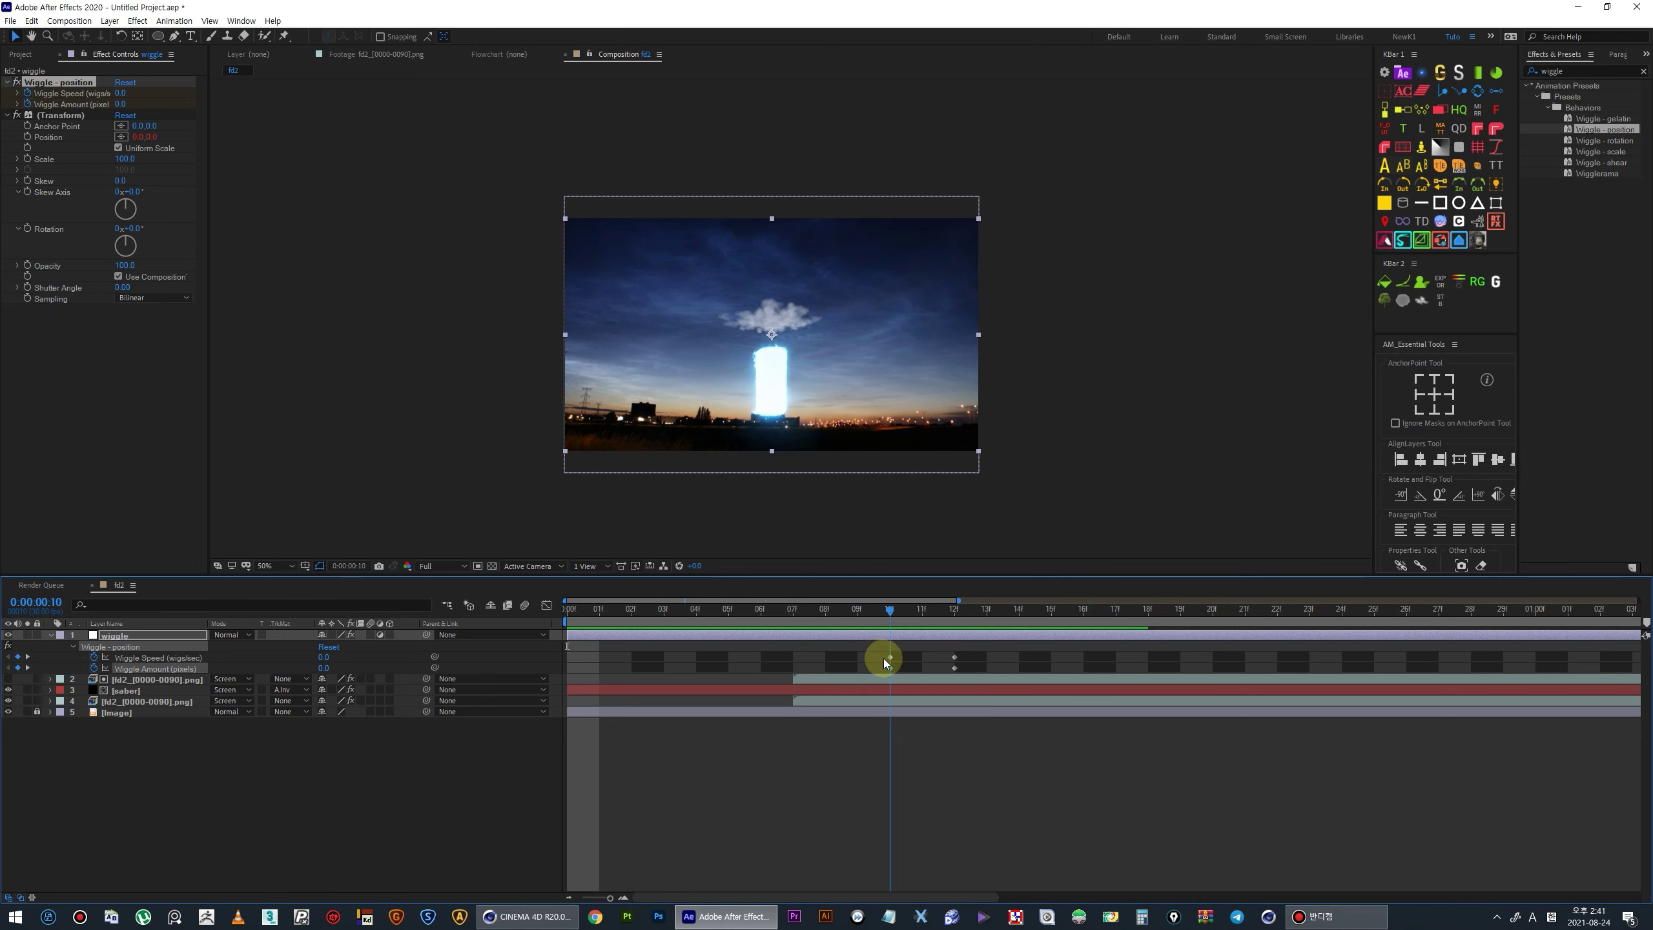
left_click_drag(887, 659, 857, 665)
- Add zero Wiggle Speed and Amount keyframes at the one-second mark
left_click(728, 608)
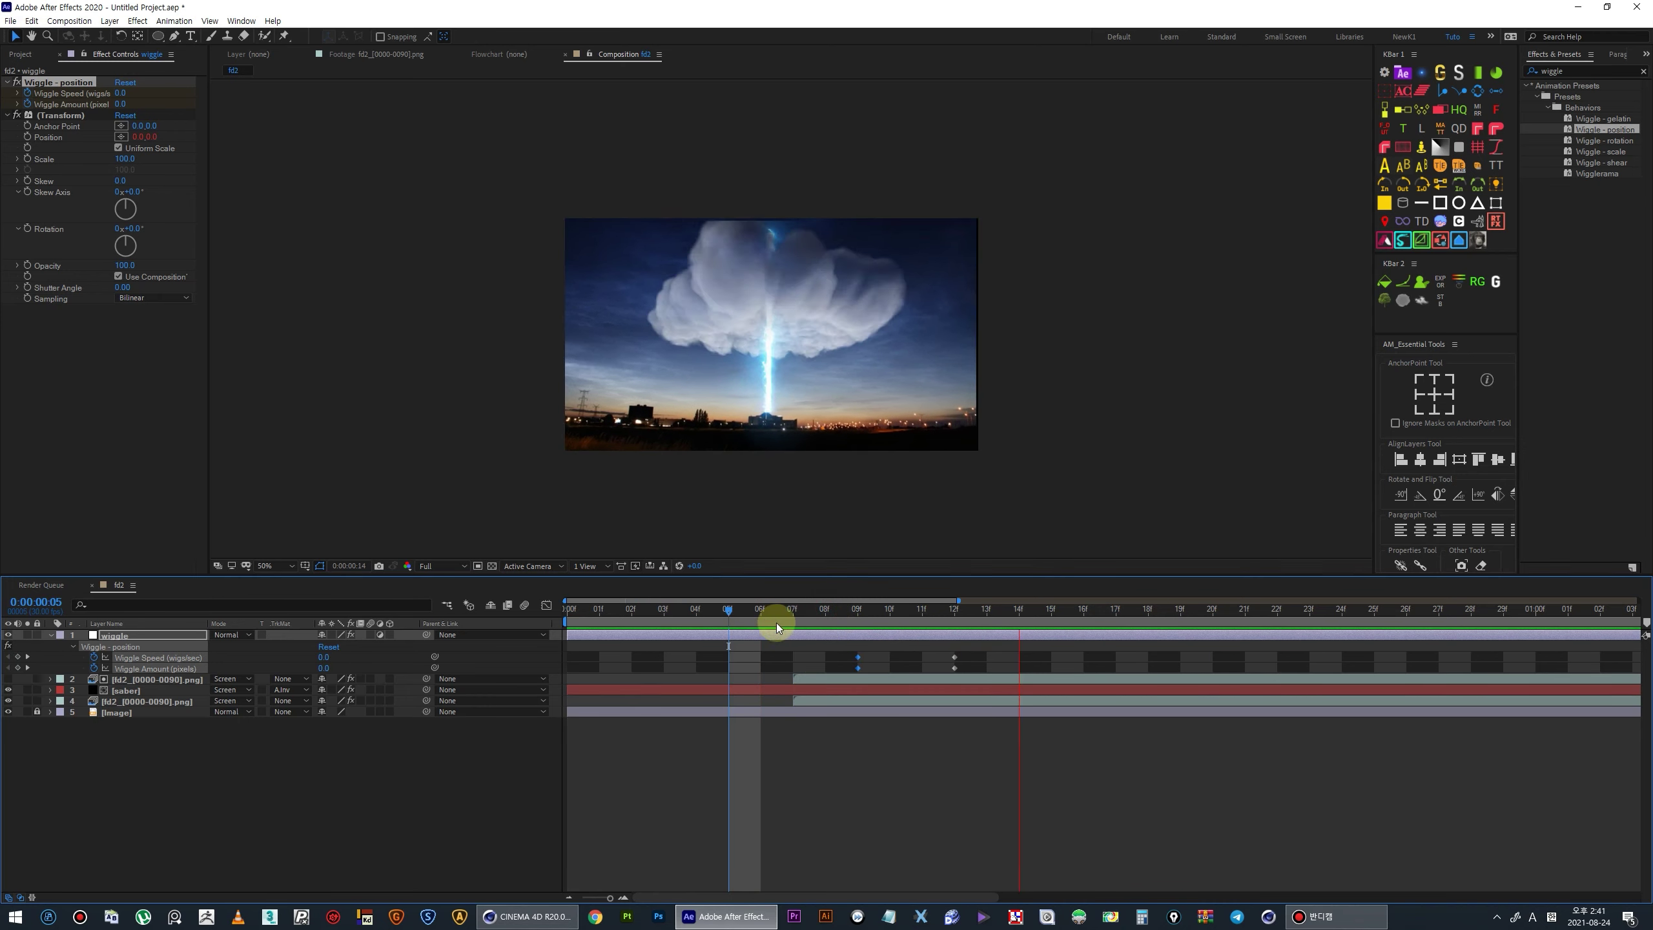
scroll(876, 643, "down", 3, "alt")
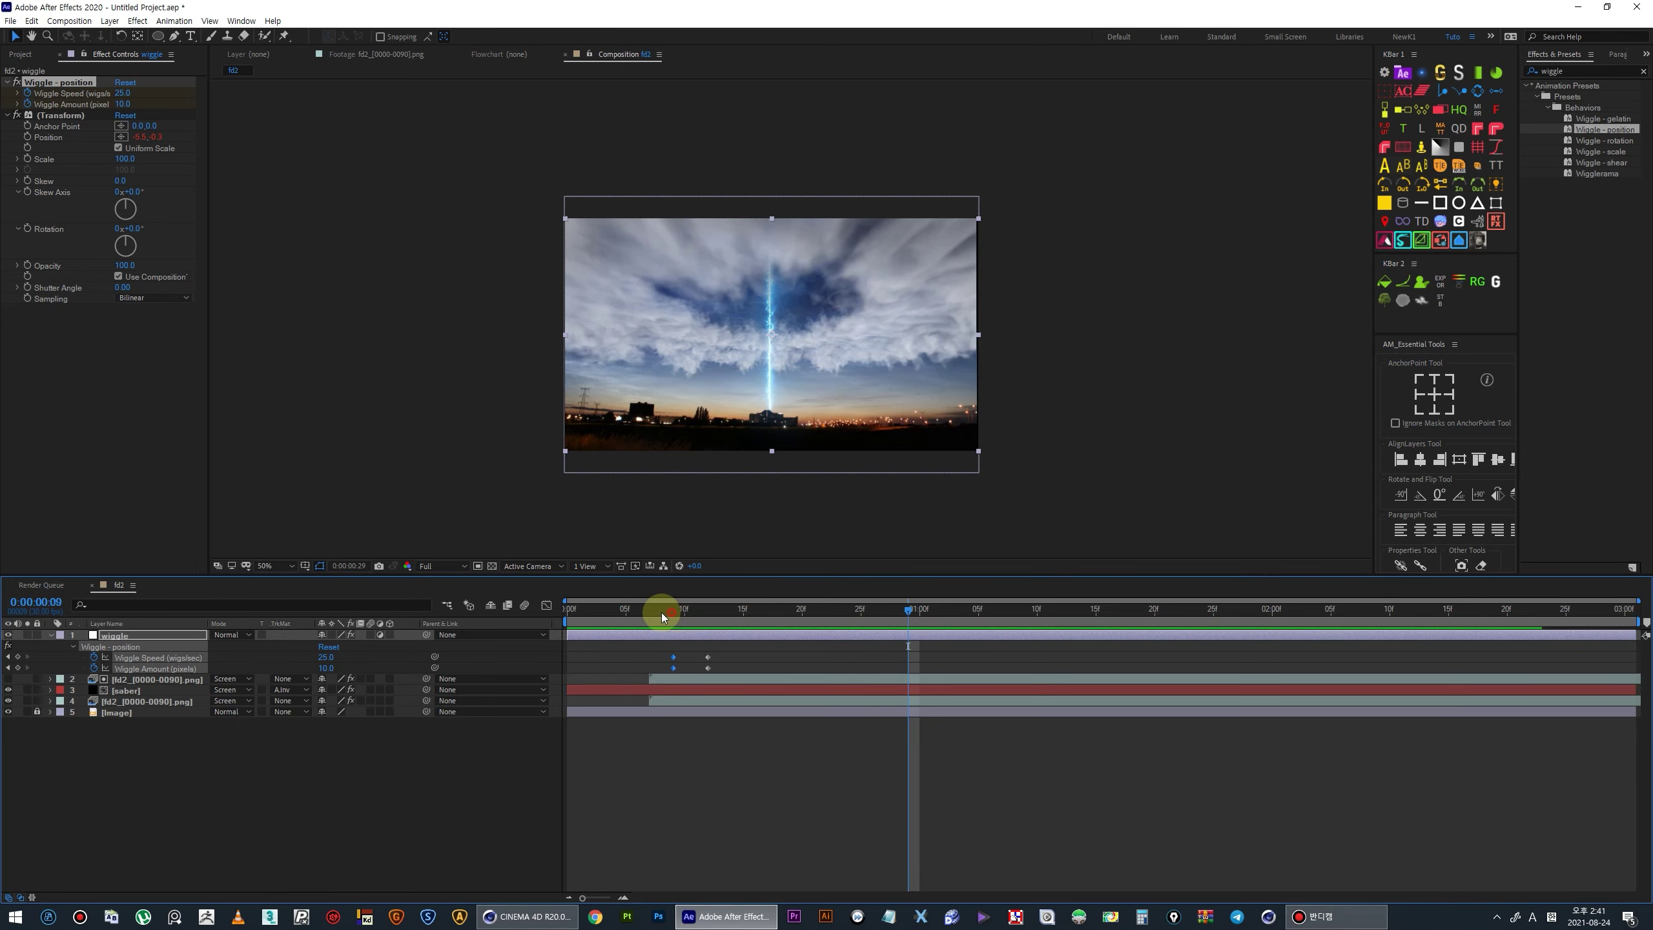
left_click_drag(661, 613, 920, 612)
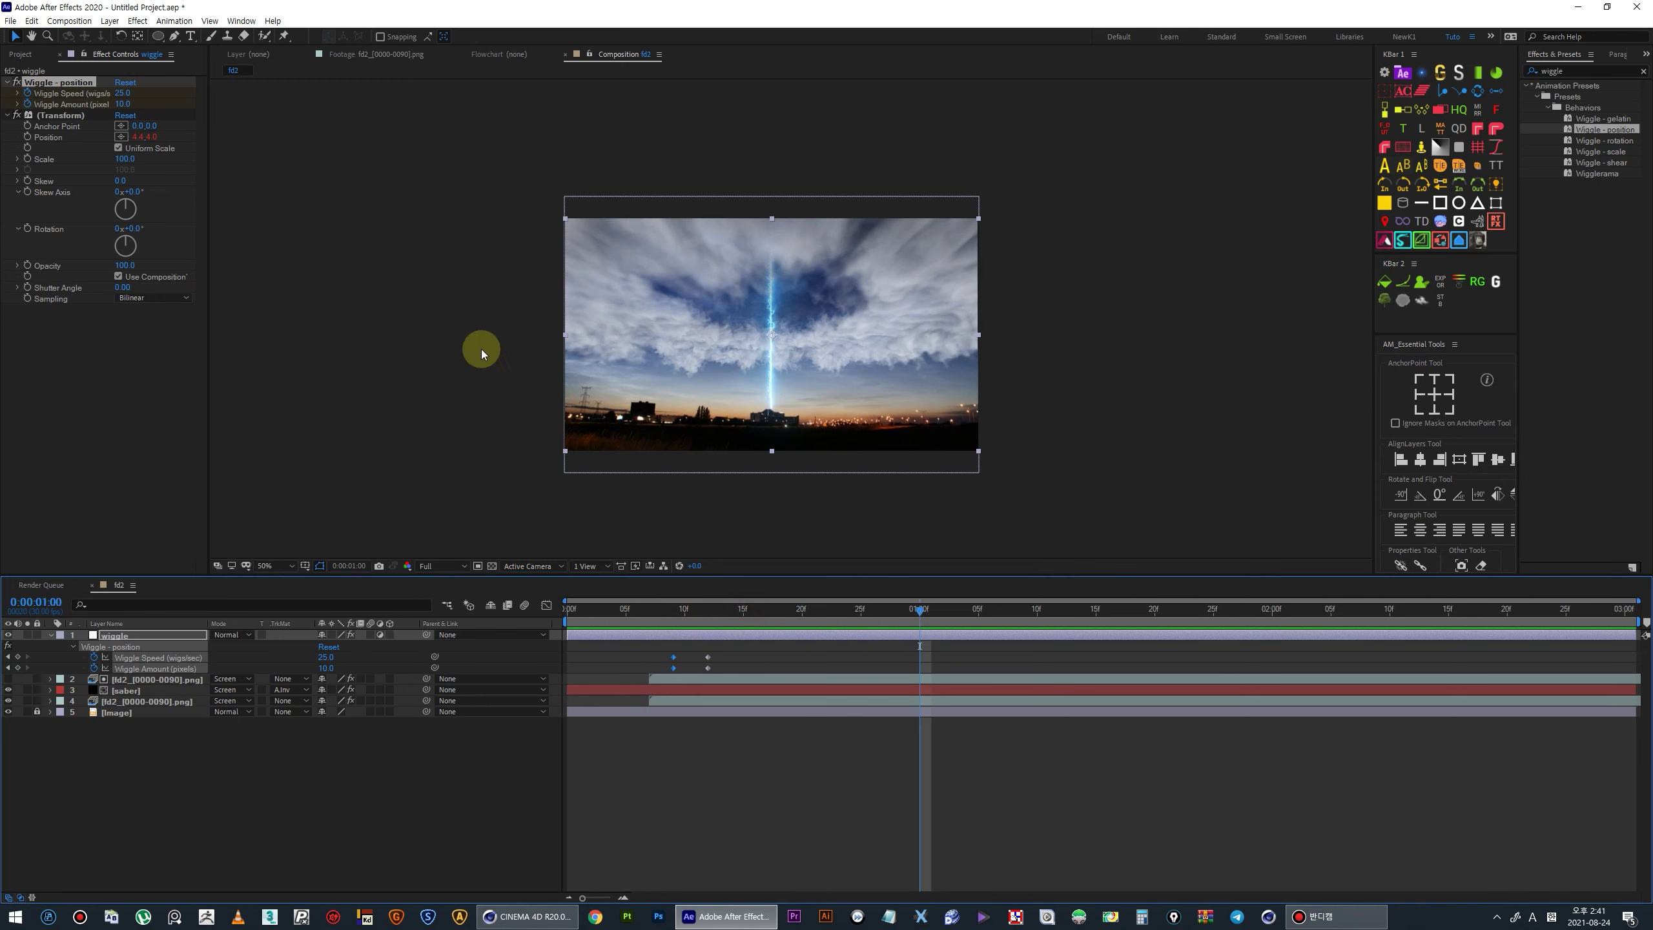
left_click(125, 82)
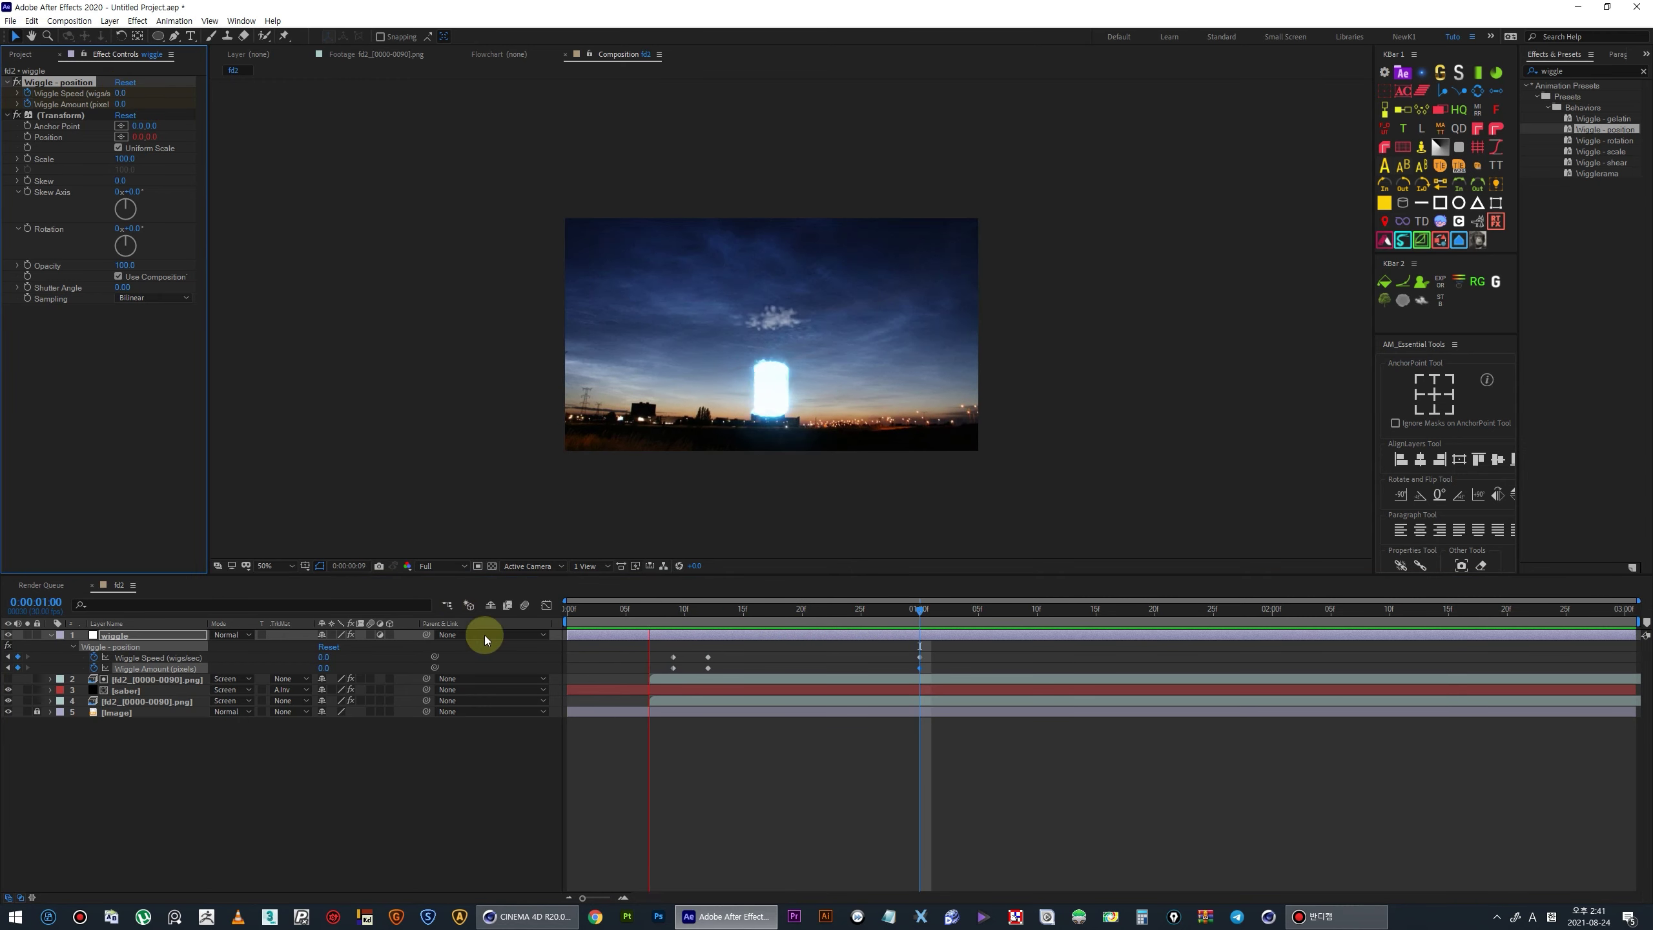
left_click(572, 615)
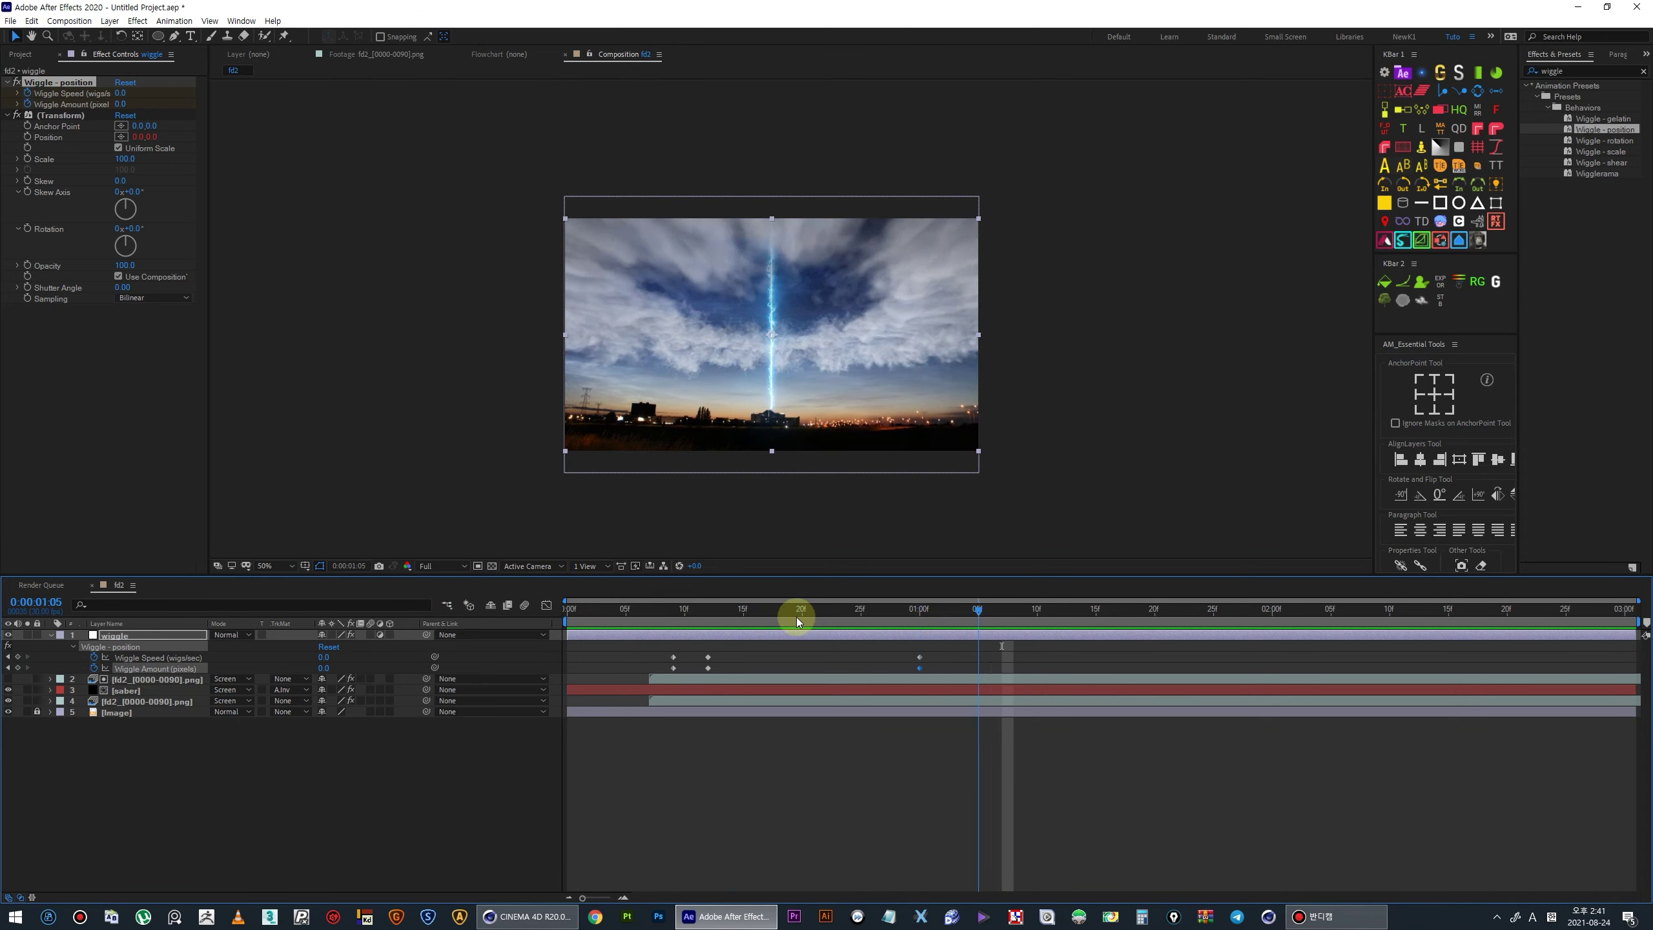
- Set the frame-12 wiggle to speed 25 and amount 15, then preview
left_click(708, 616)
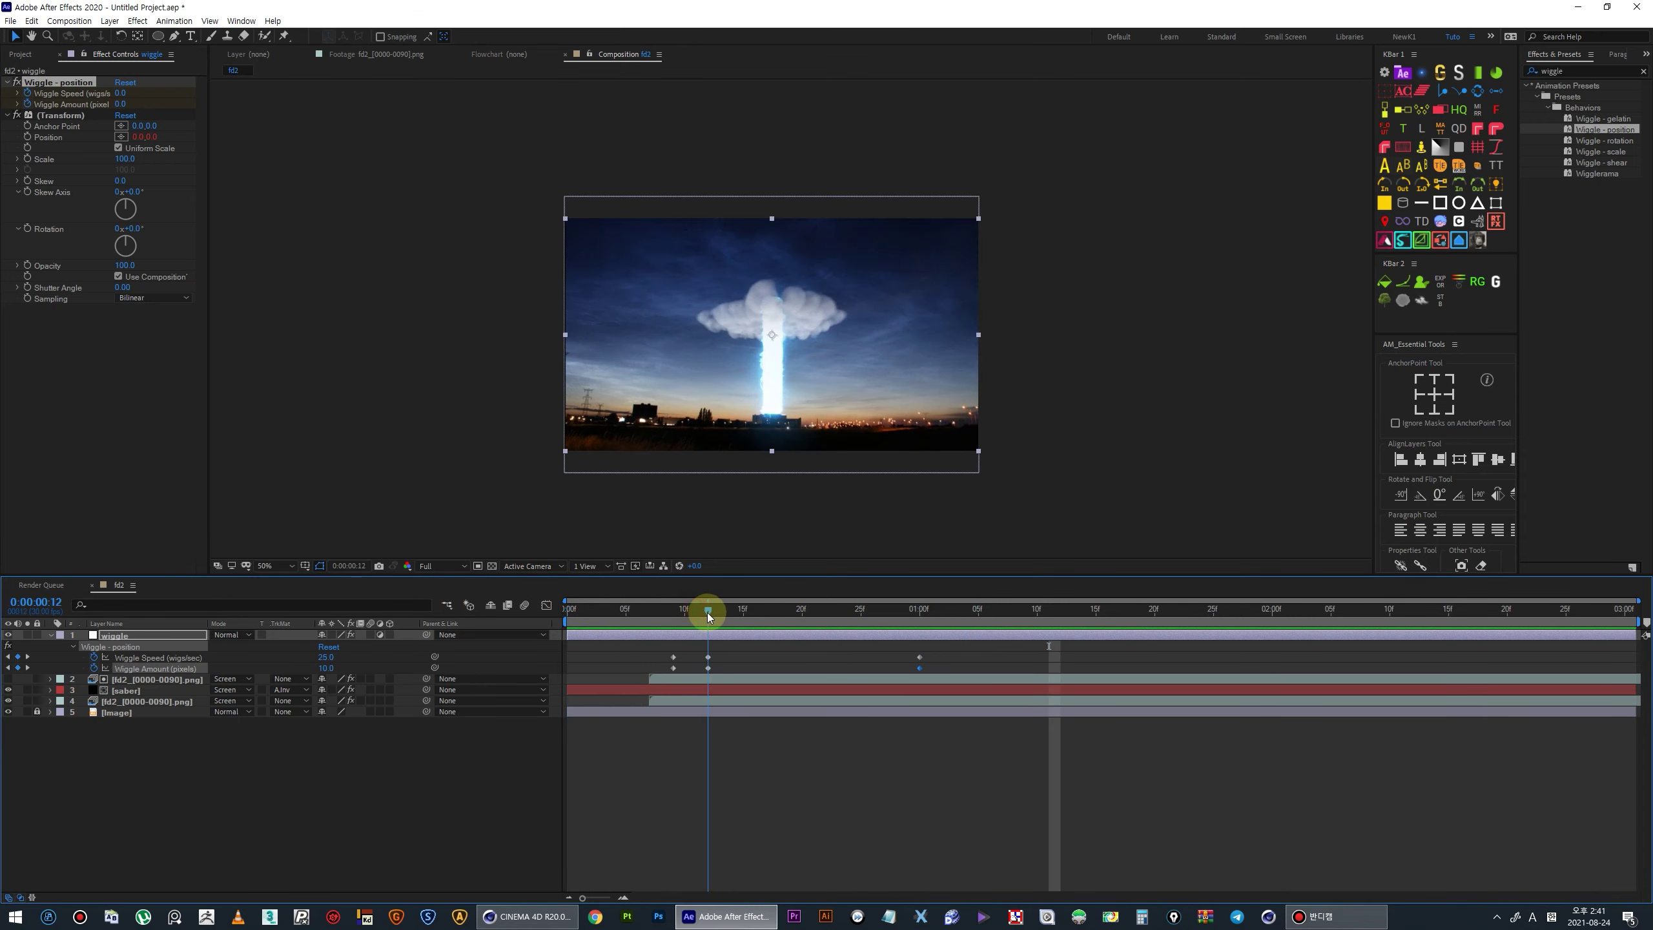
left_click_drag(122, 103, 124, 104)
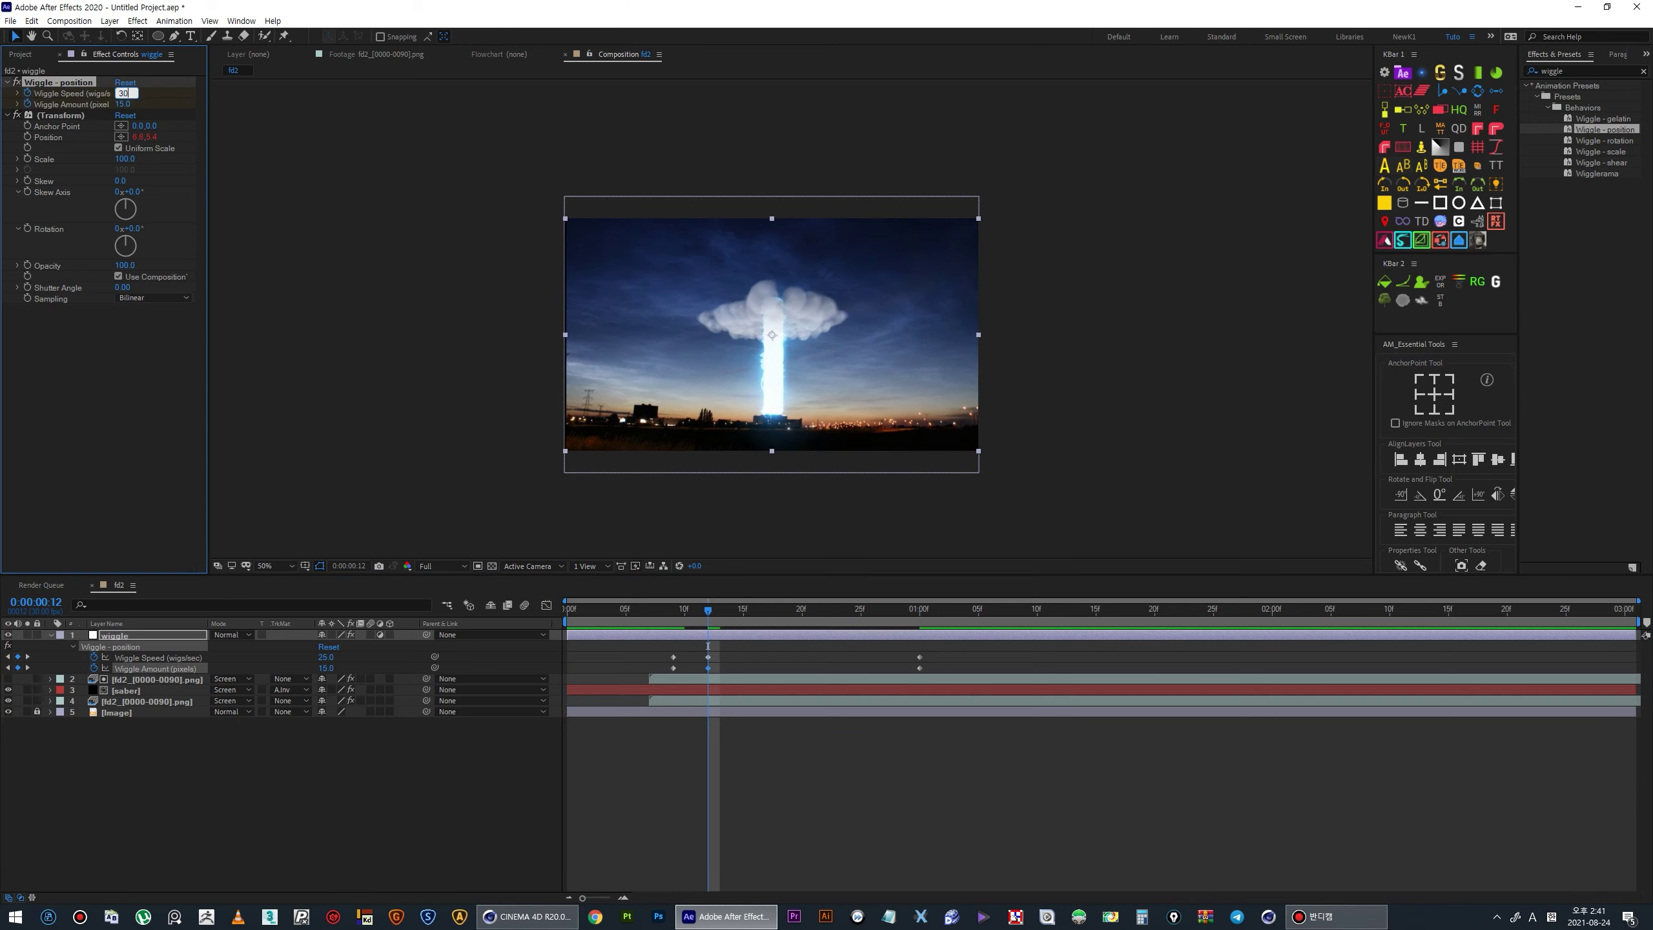
left_click(383, 362)
left_click_drag(634, 609, 537, 607)
key("space")
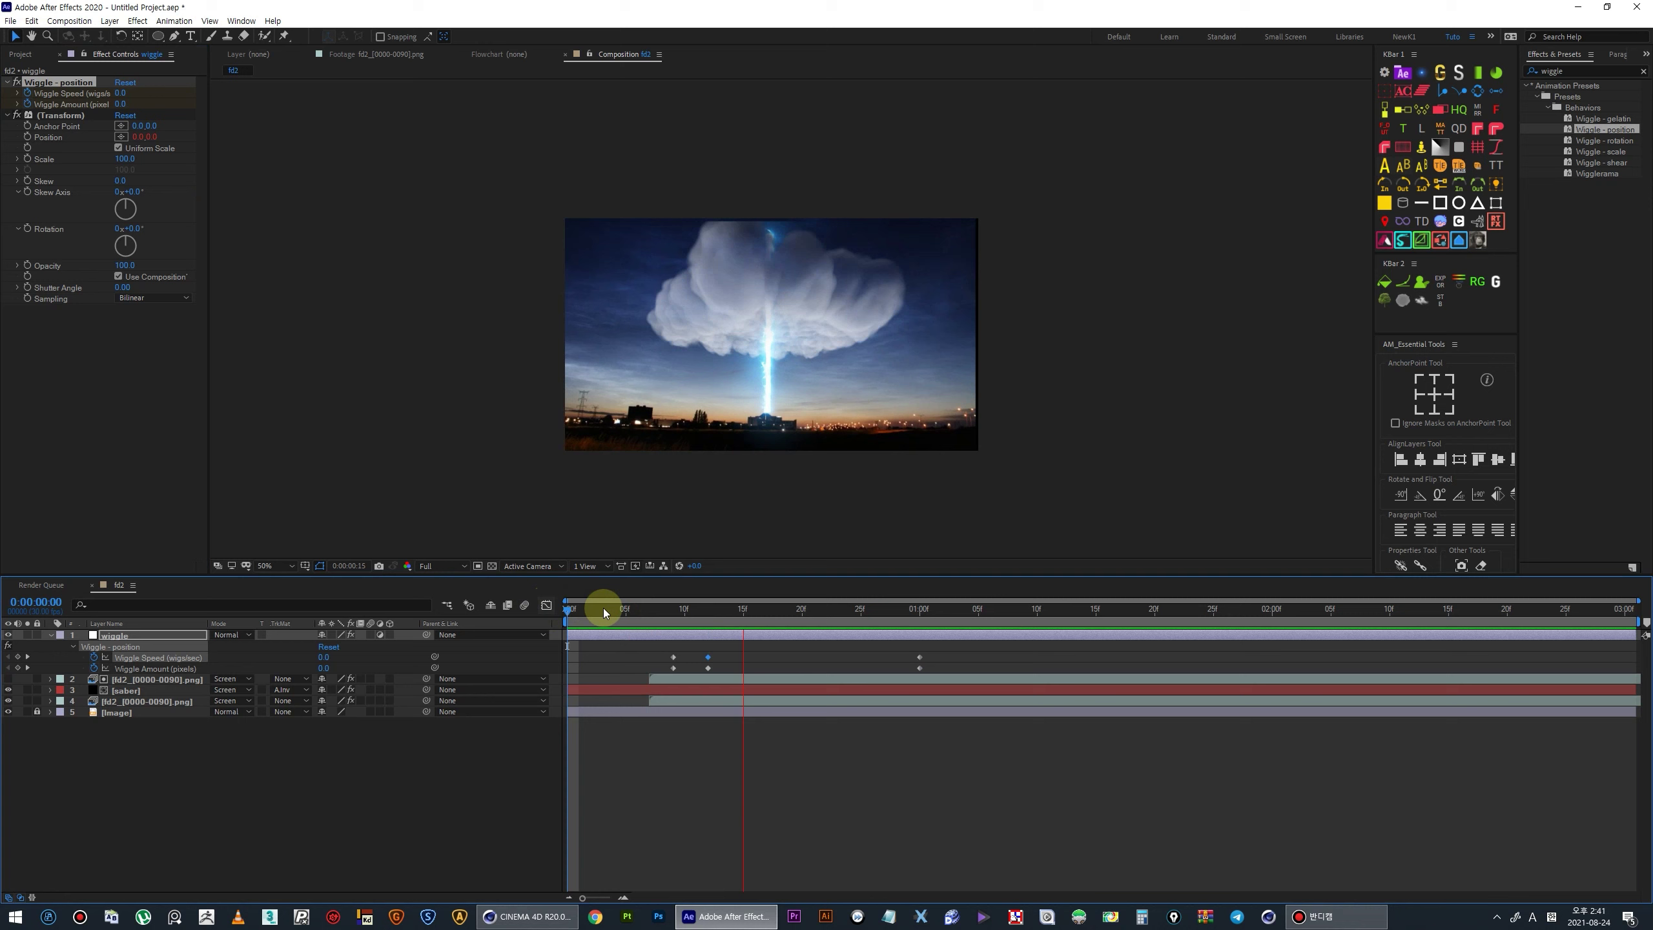
left_click(649, 612)
- Nudge the early wiggle keyframes one frame later and check the shake at frame 17
left_click_drag(670, 670, 721, 669)
key("space")
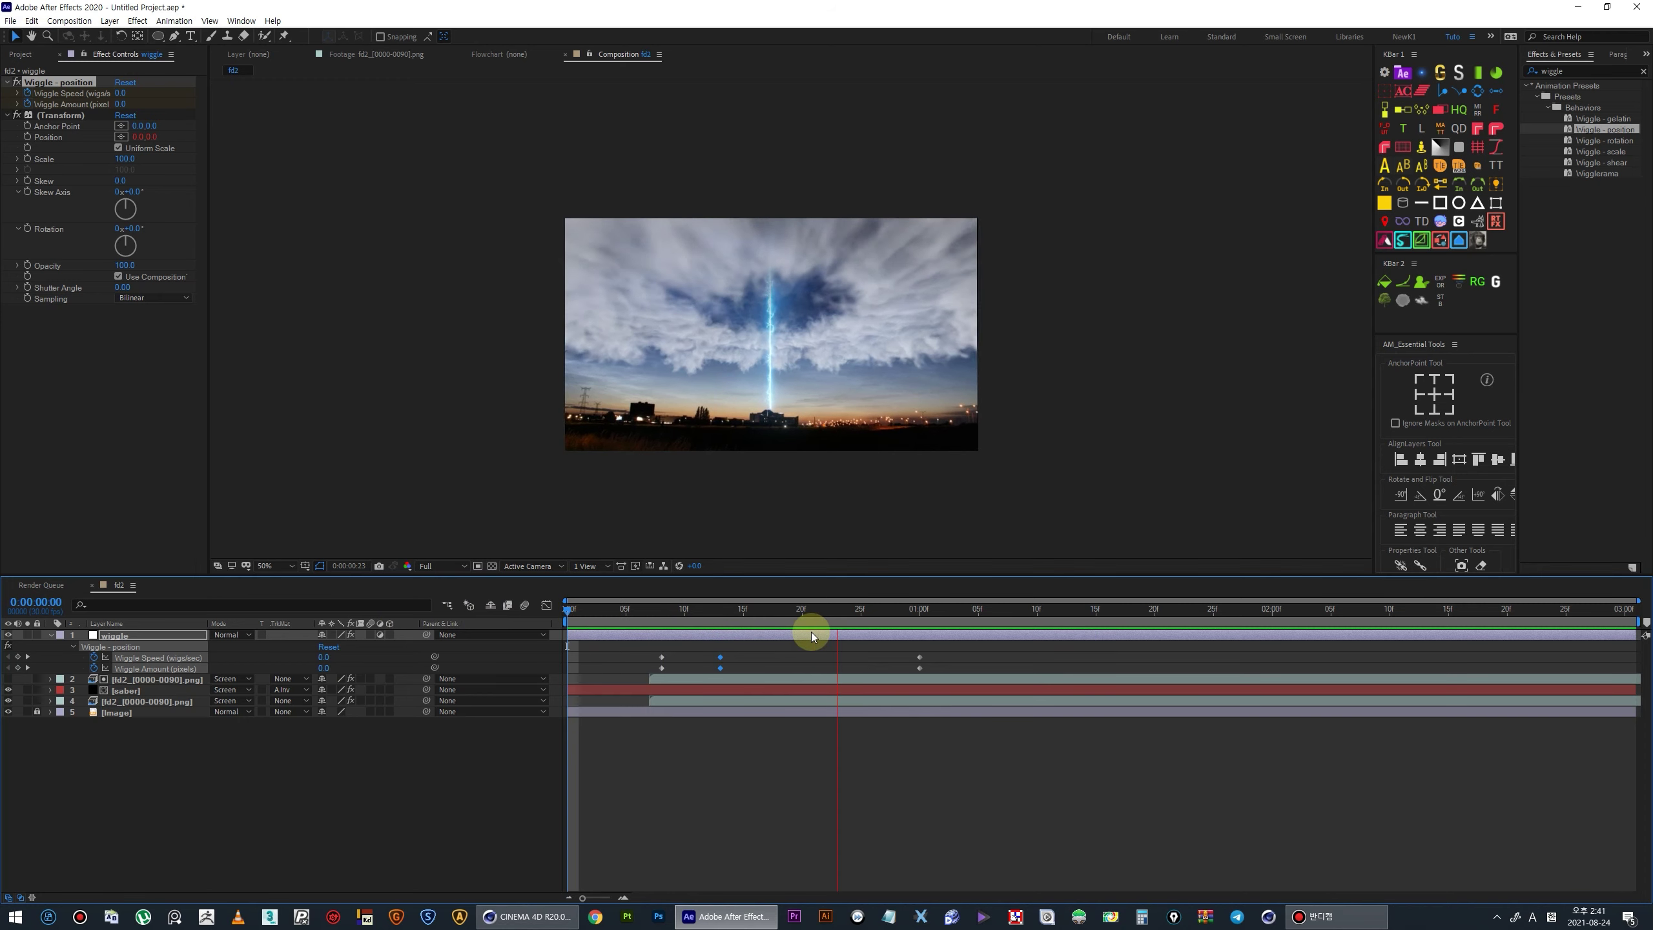
key("space")
left_click_drag(741, 620, 766, 620)
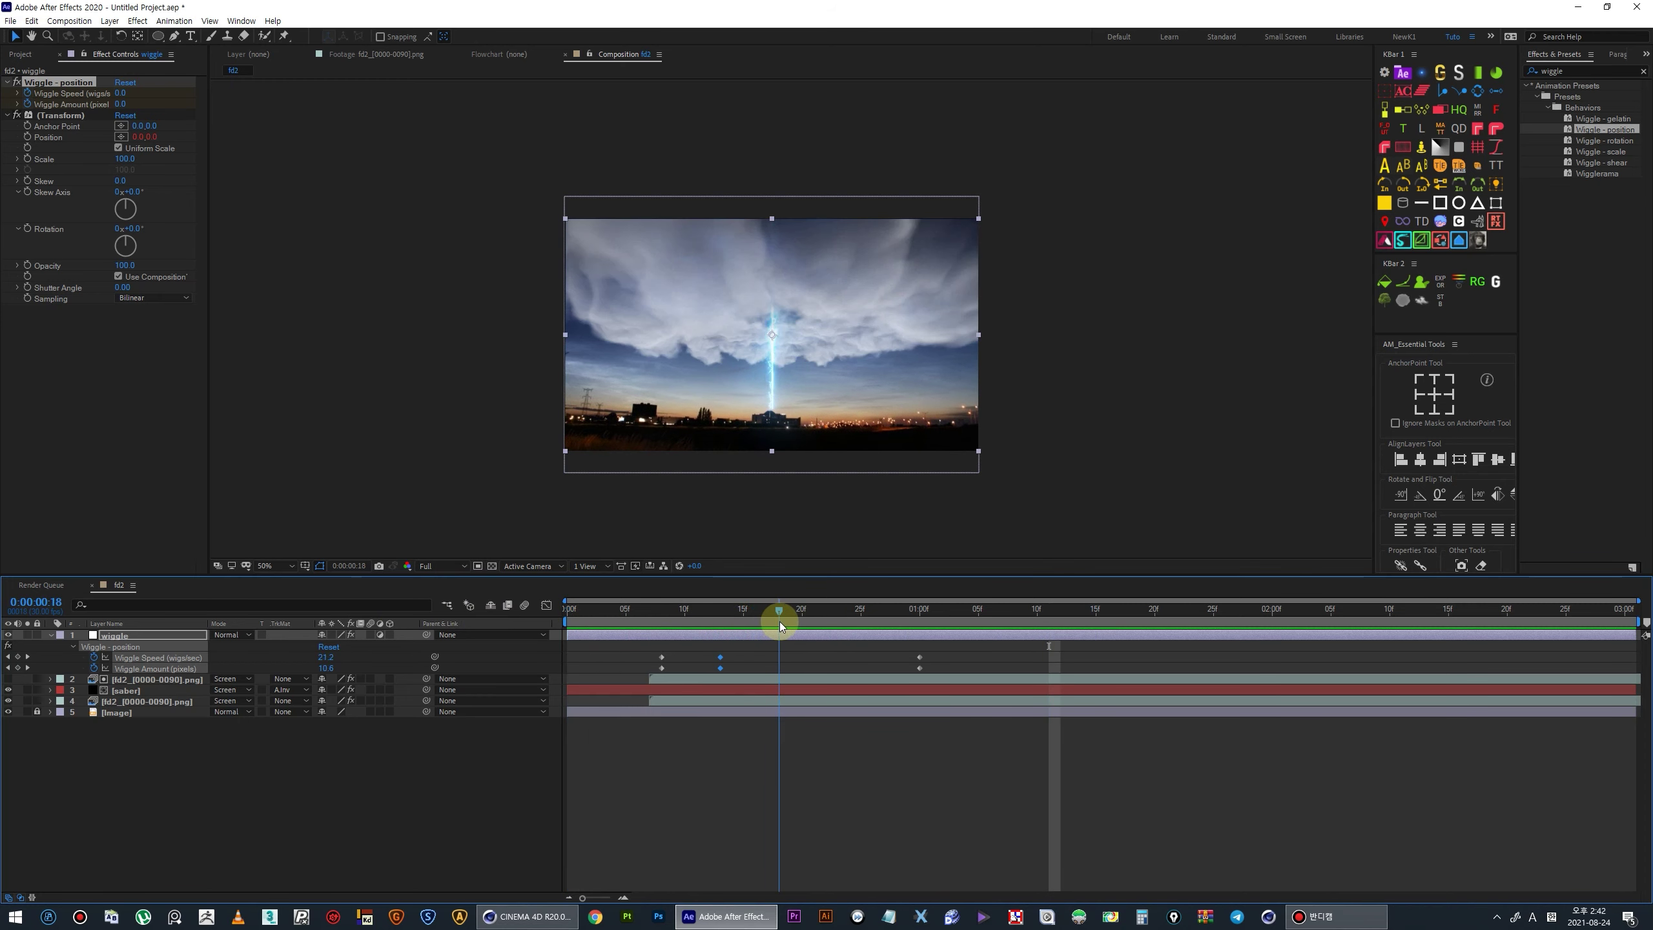
left_click(604, 437)
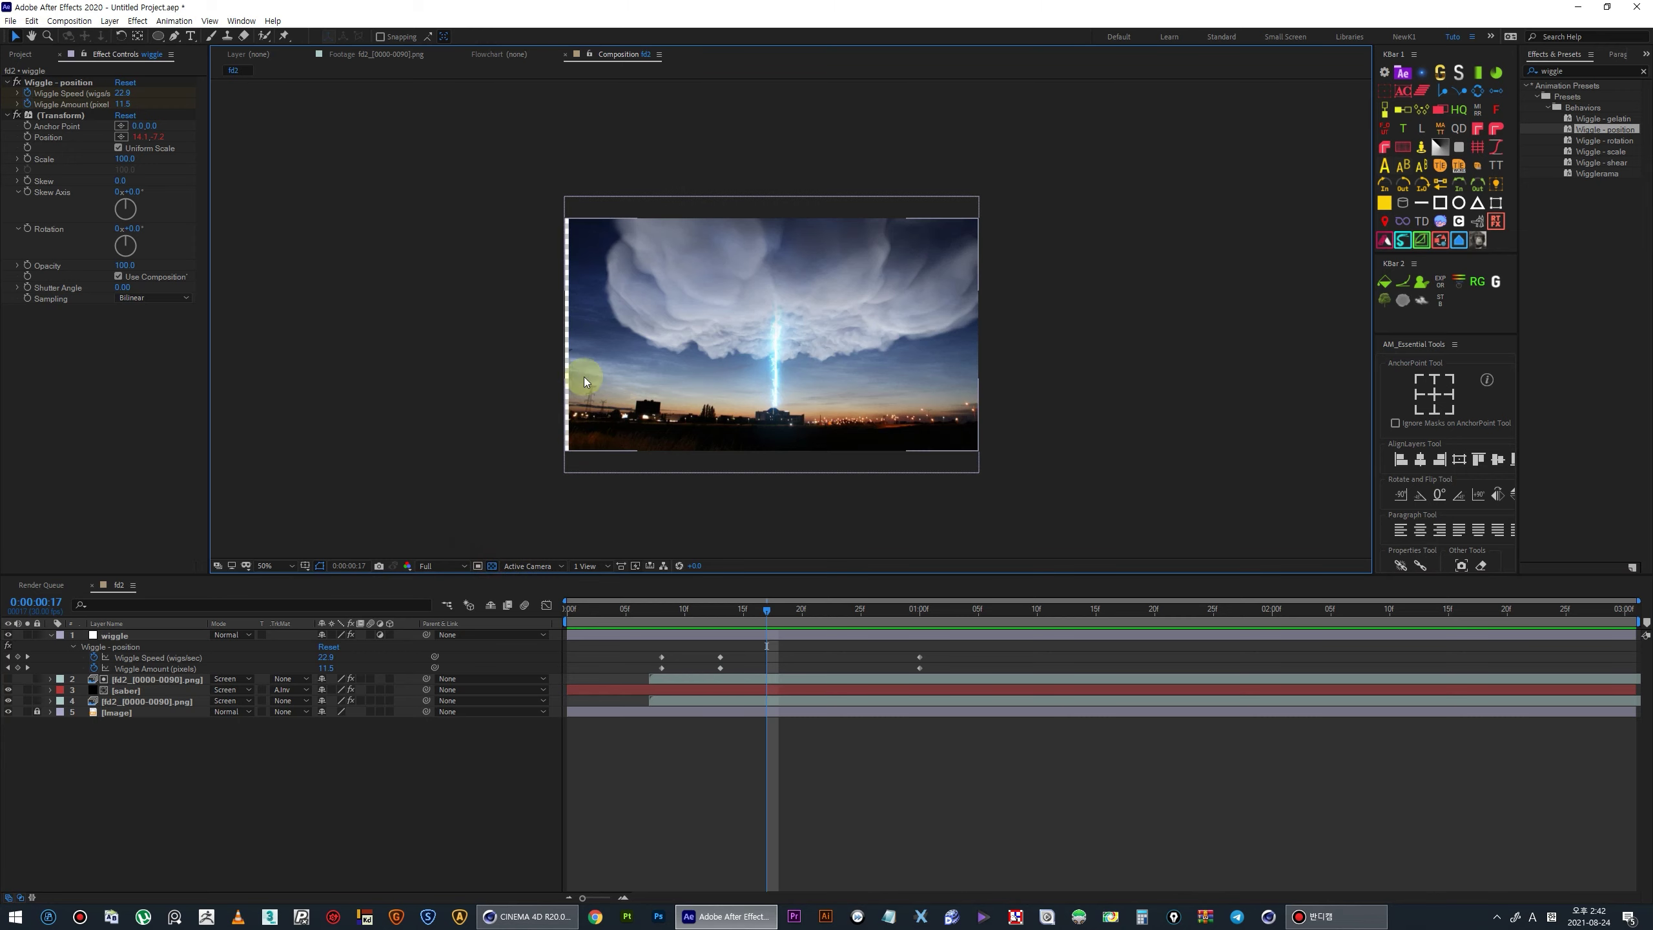
right_click(731, 636)
mouse_move(801, 458)
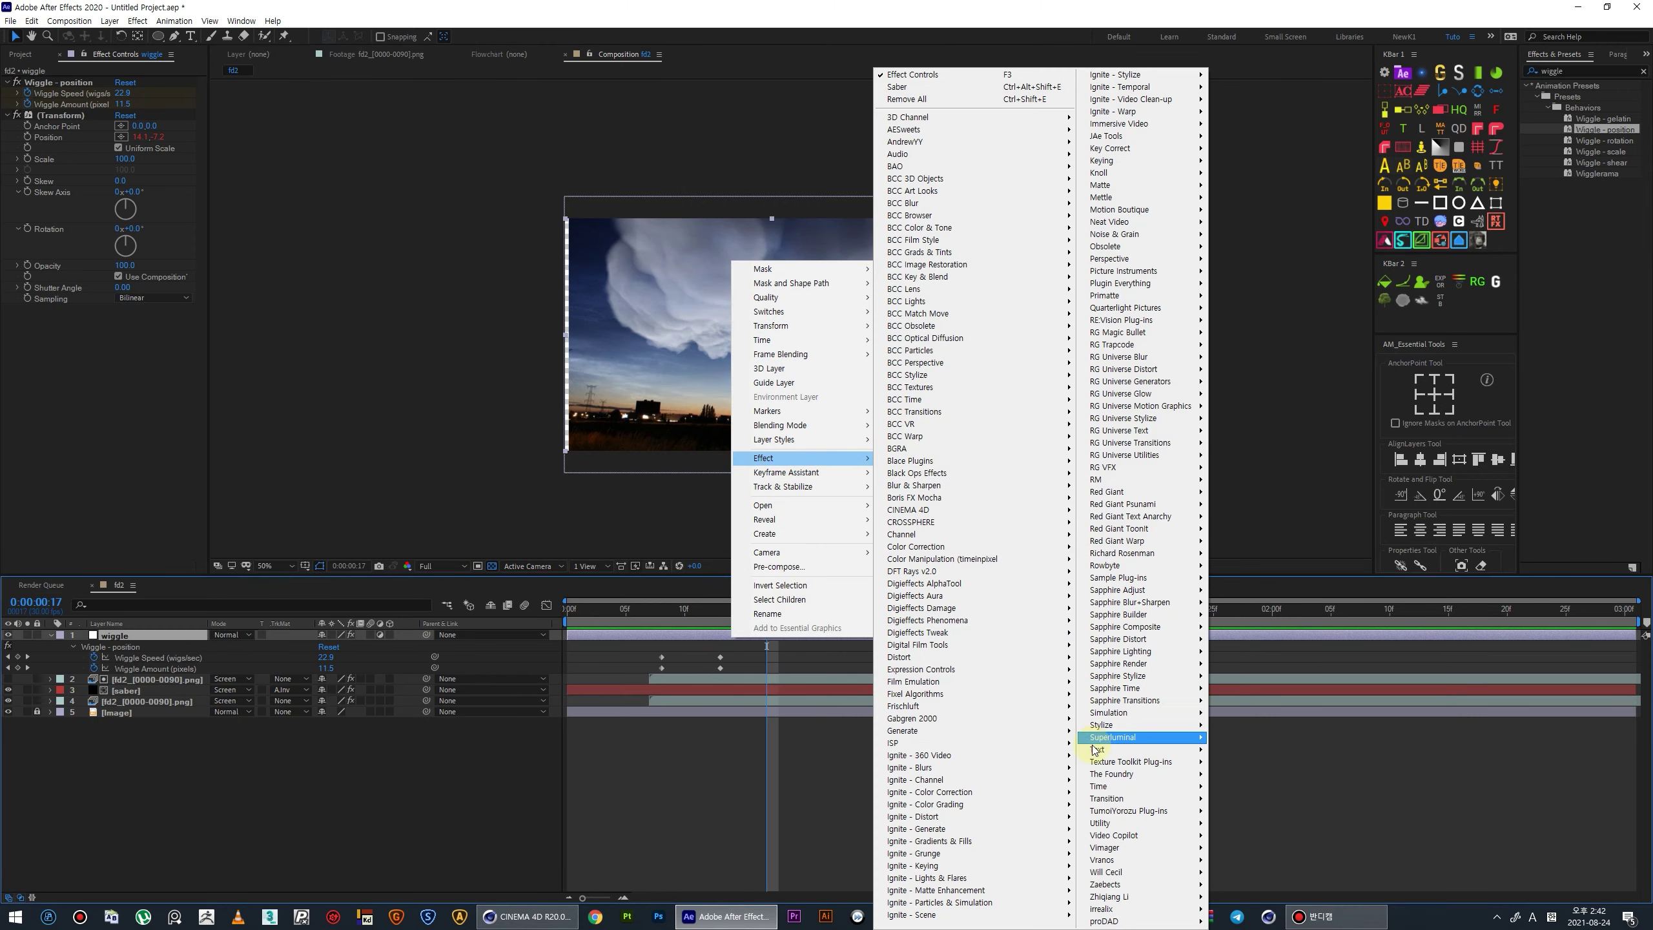
- Add Motion Tile above Wiggle - position with output width and height at 110
left_click(1256, 629)
left_click_drag(47, 309, 59, 79)
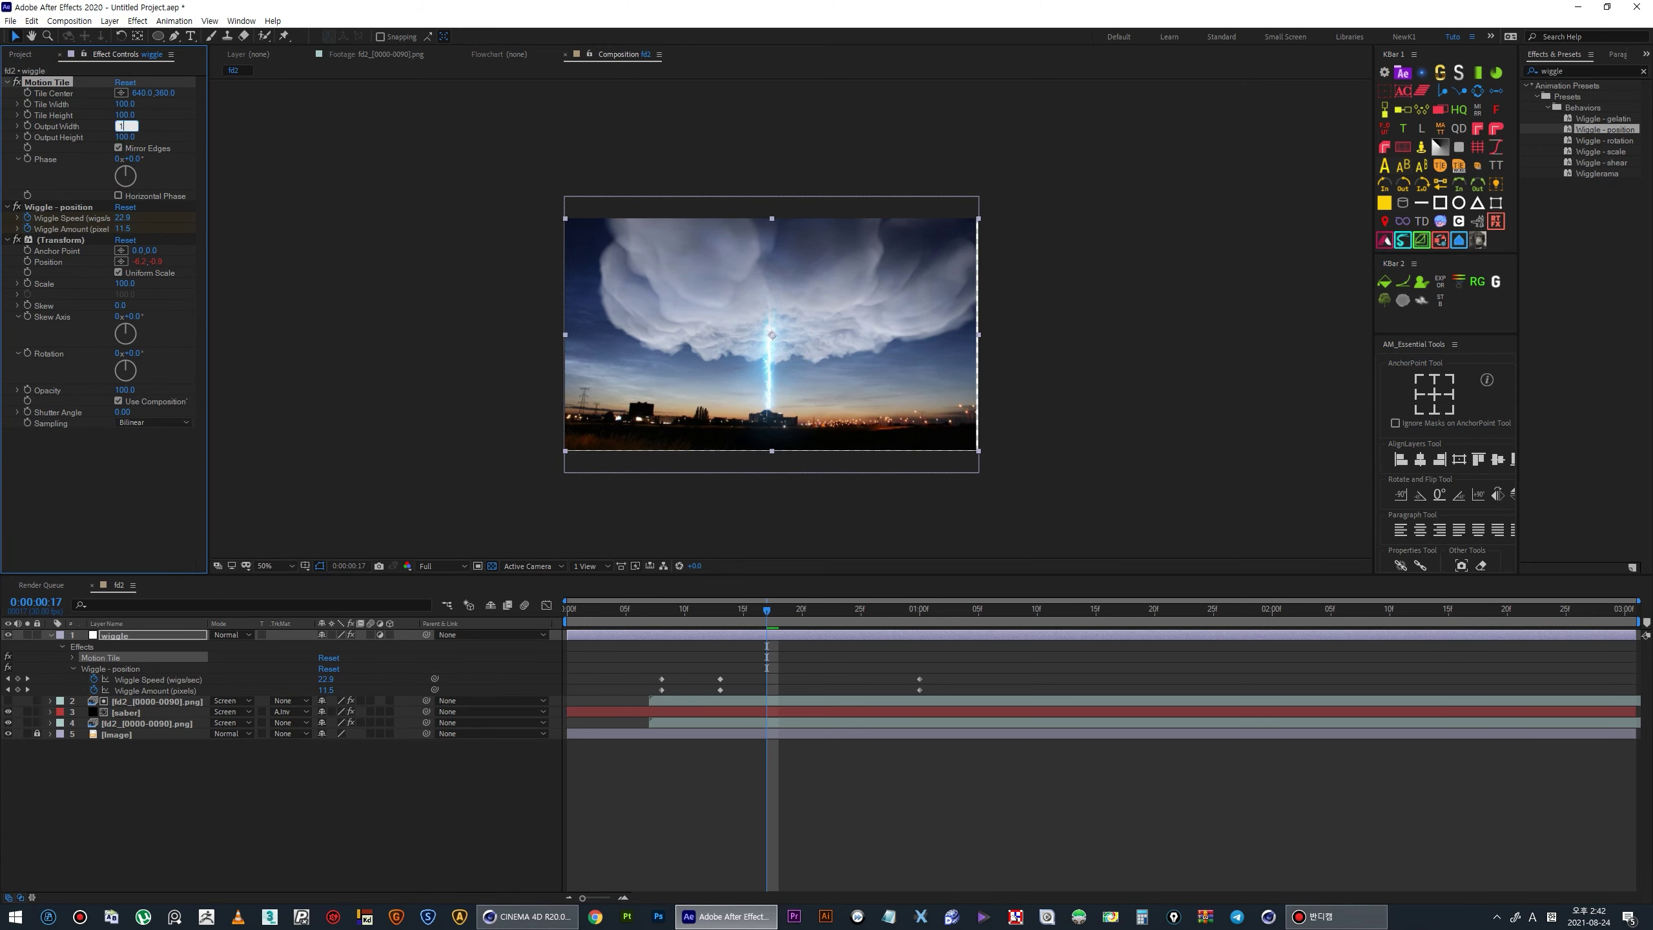
key("Return")
key("space")
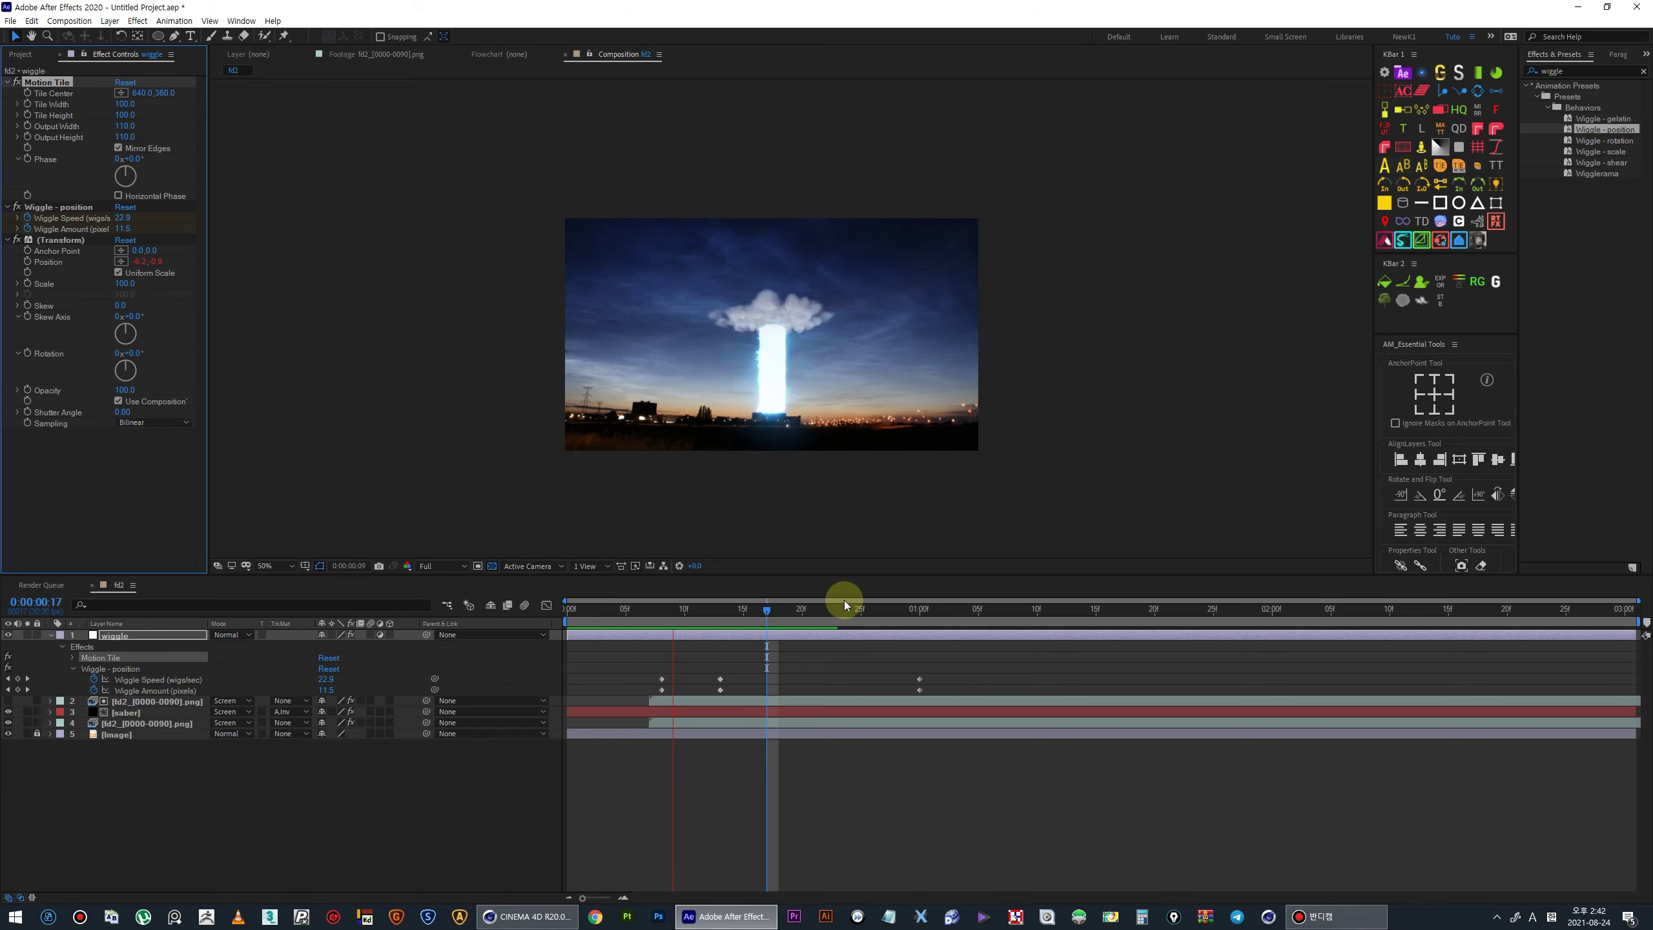
- Preview the tiled shake from frame 7 through to 1:20
left_click(600, 616)
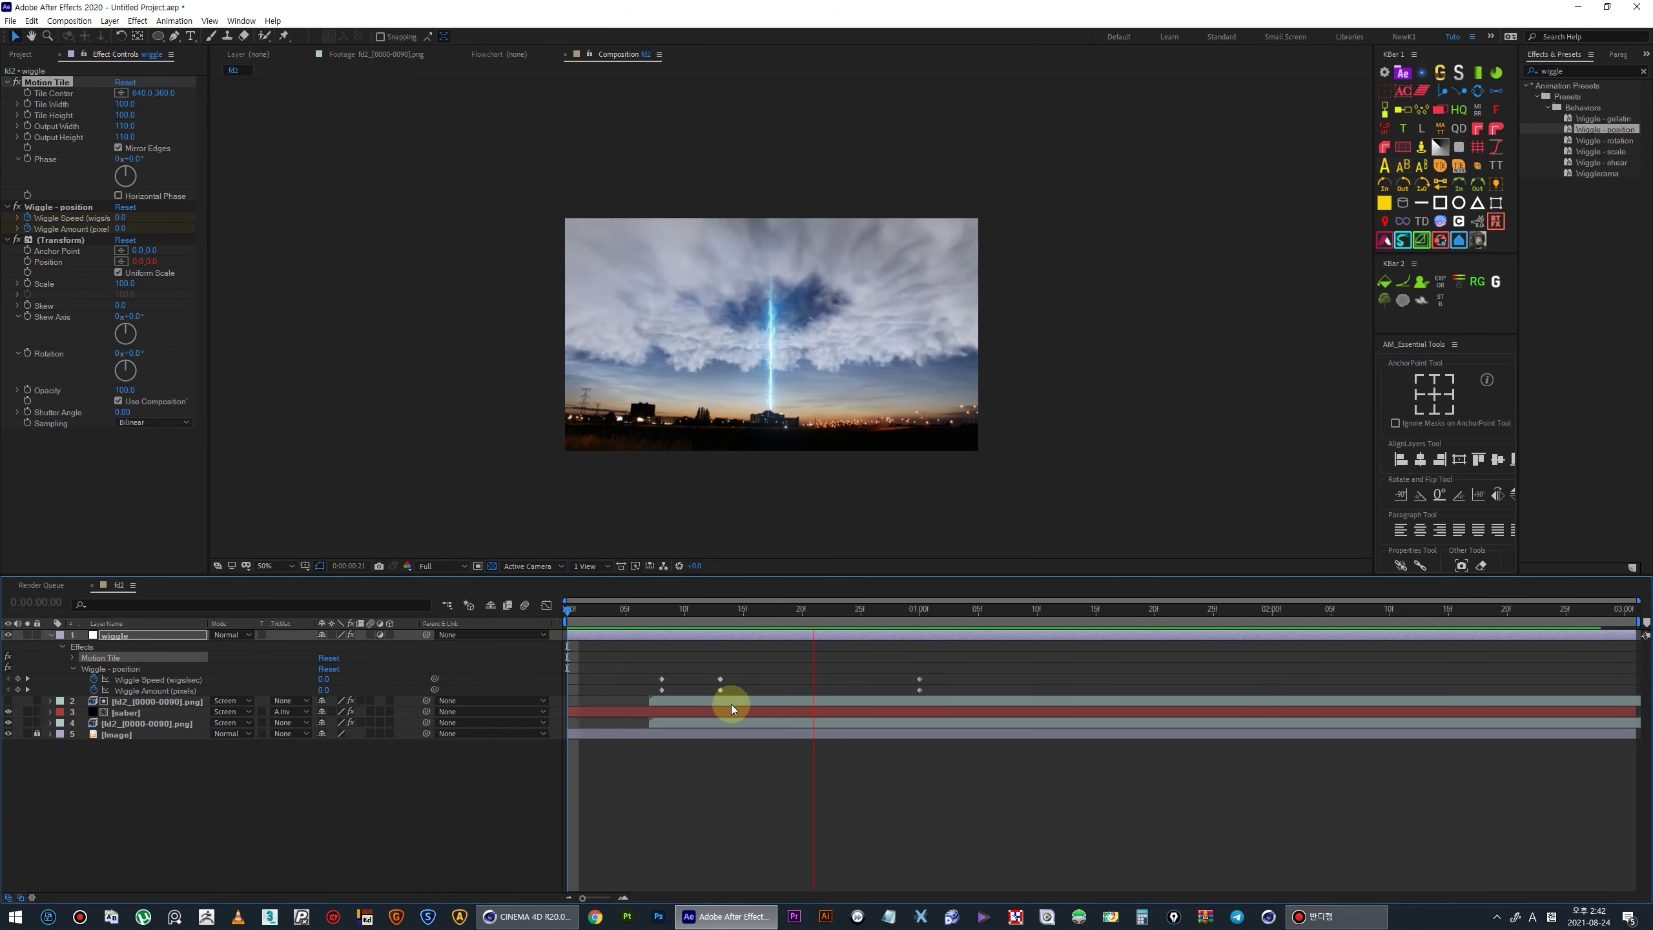
left_click(651, 613)
key("space")
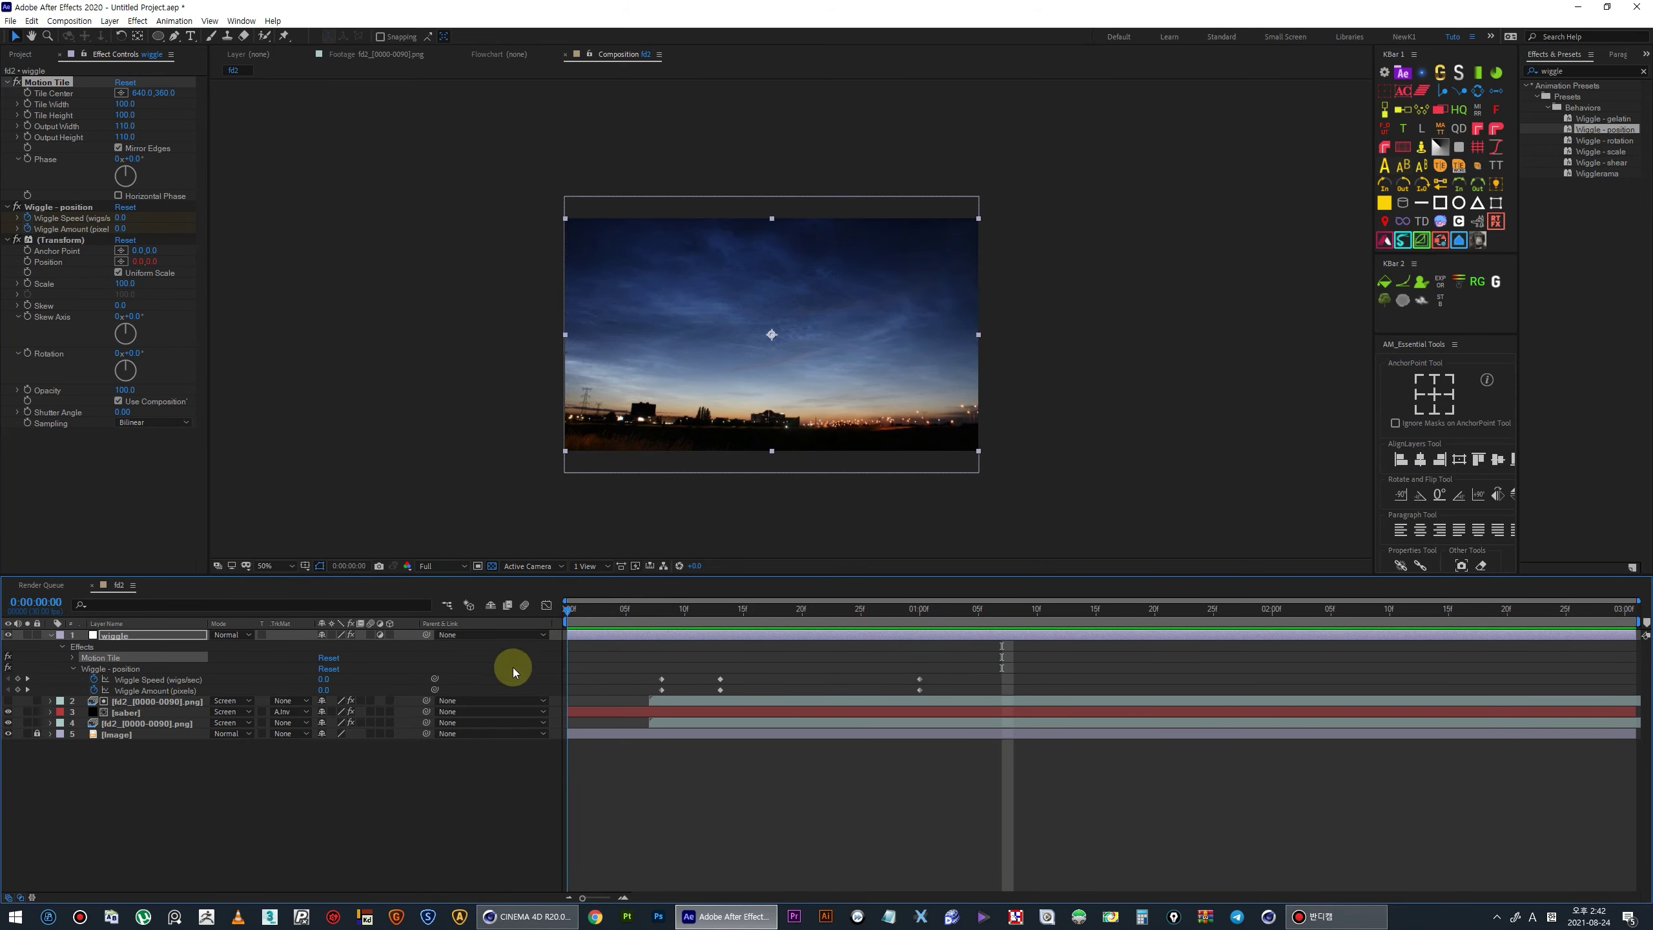
key("space")
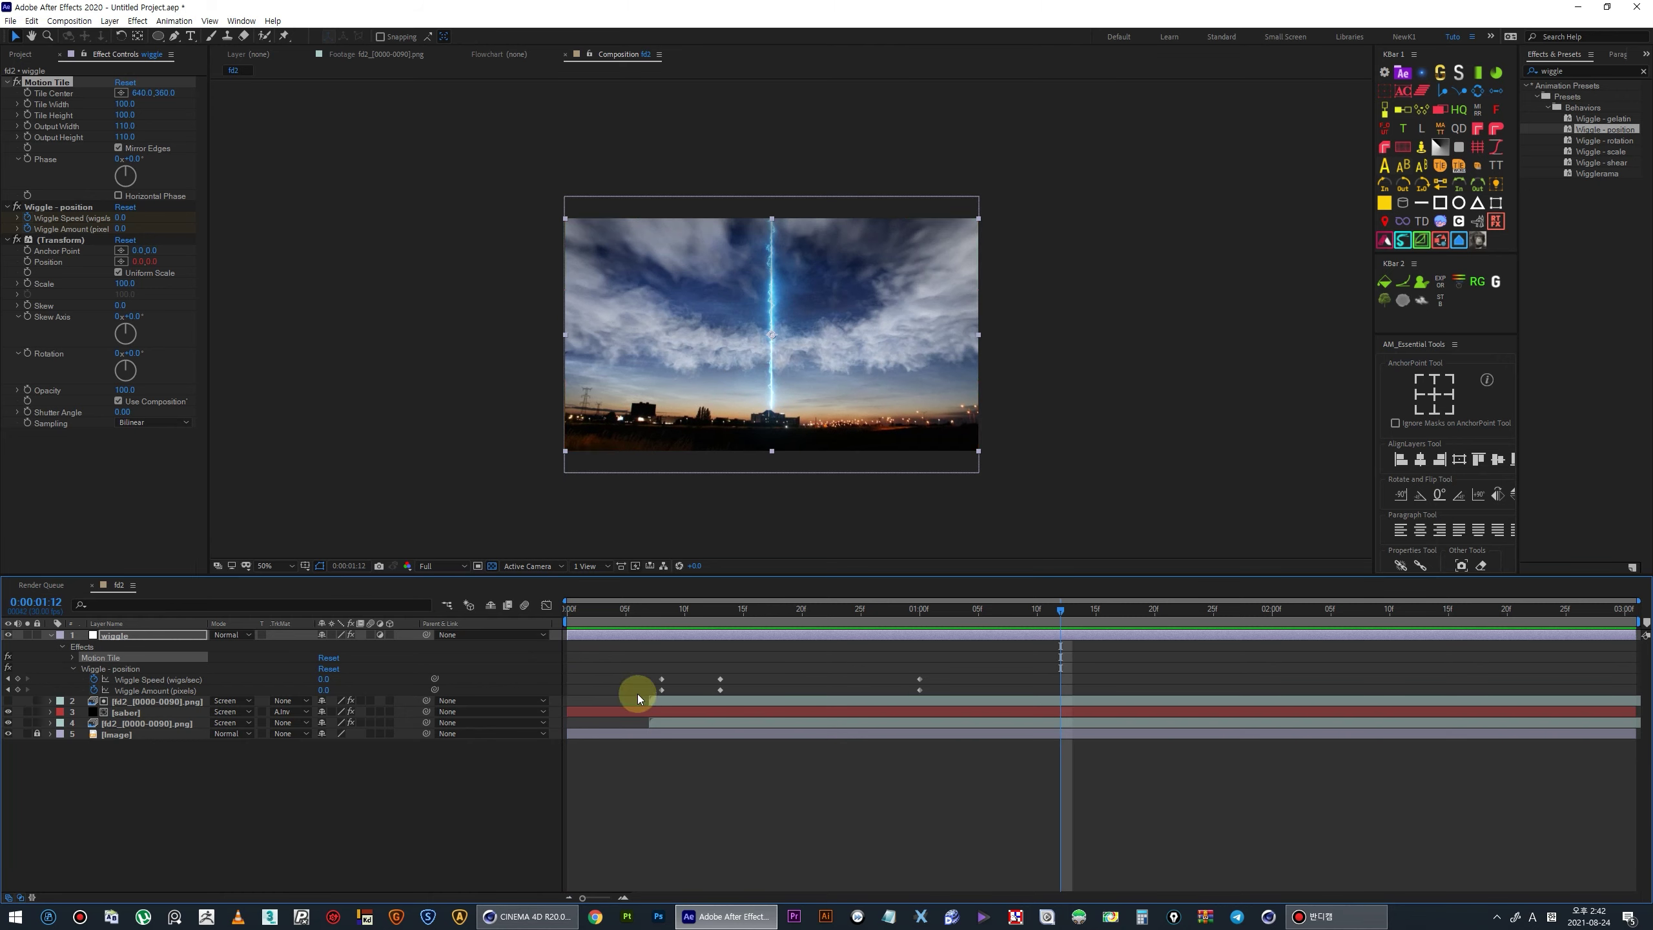
left_click(51, 635)
mouse_move(613, 612)
left_mouse_down()
mouse_move(1136, 609)
mouse_move(963, 636)
left_mouse_up()
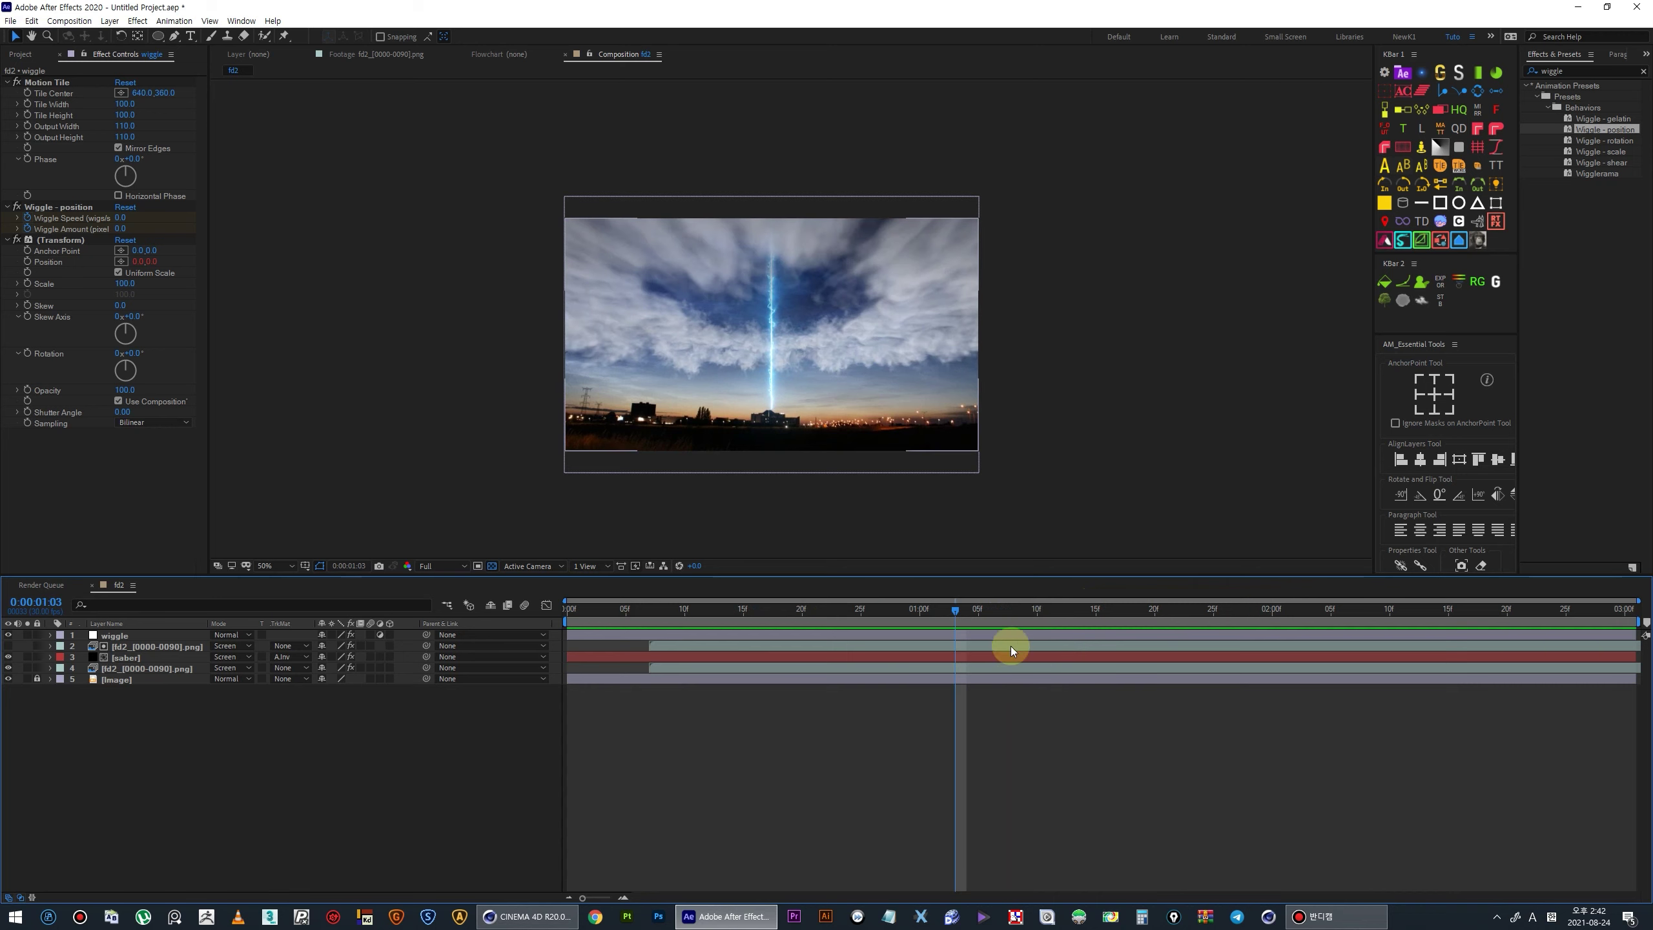
key("space")
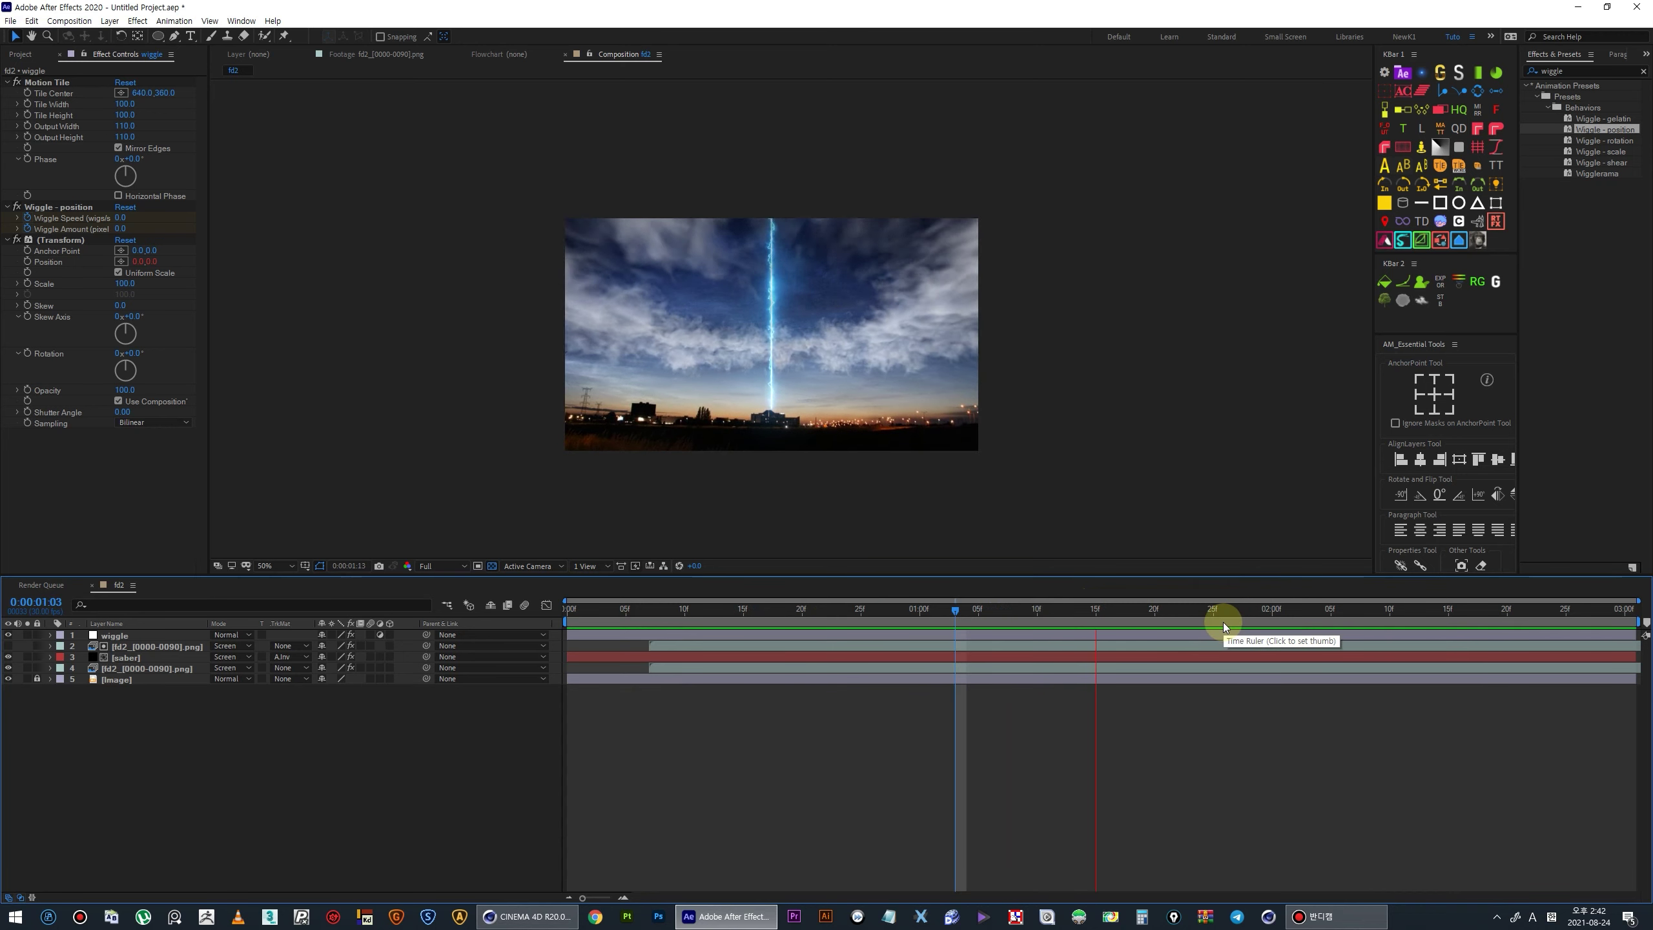
key("space")
- Apply RSMB to the fd2 cloud layer with Blur Amount 5.00 and preview
left_click(148, 668)
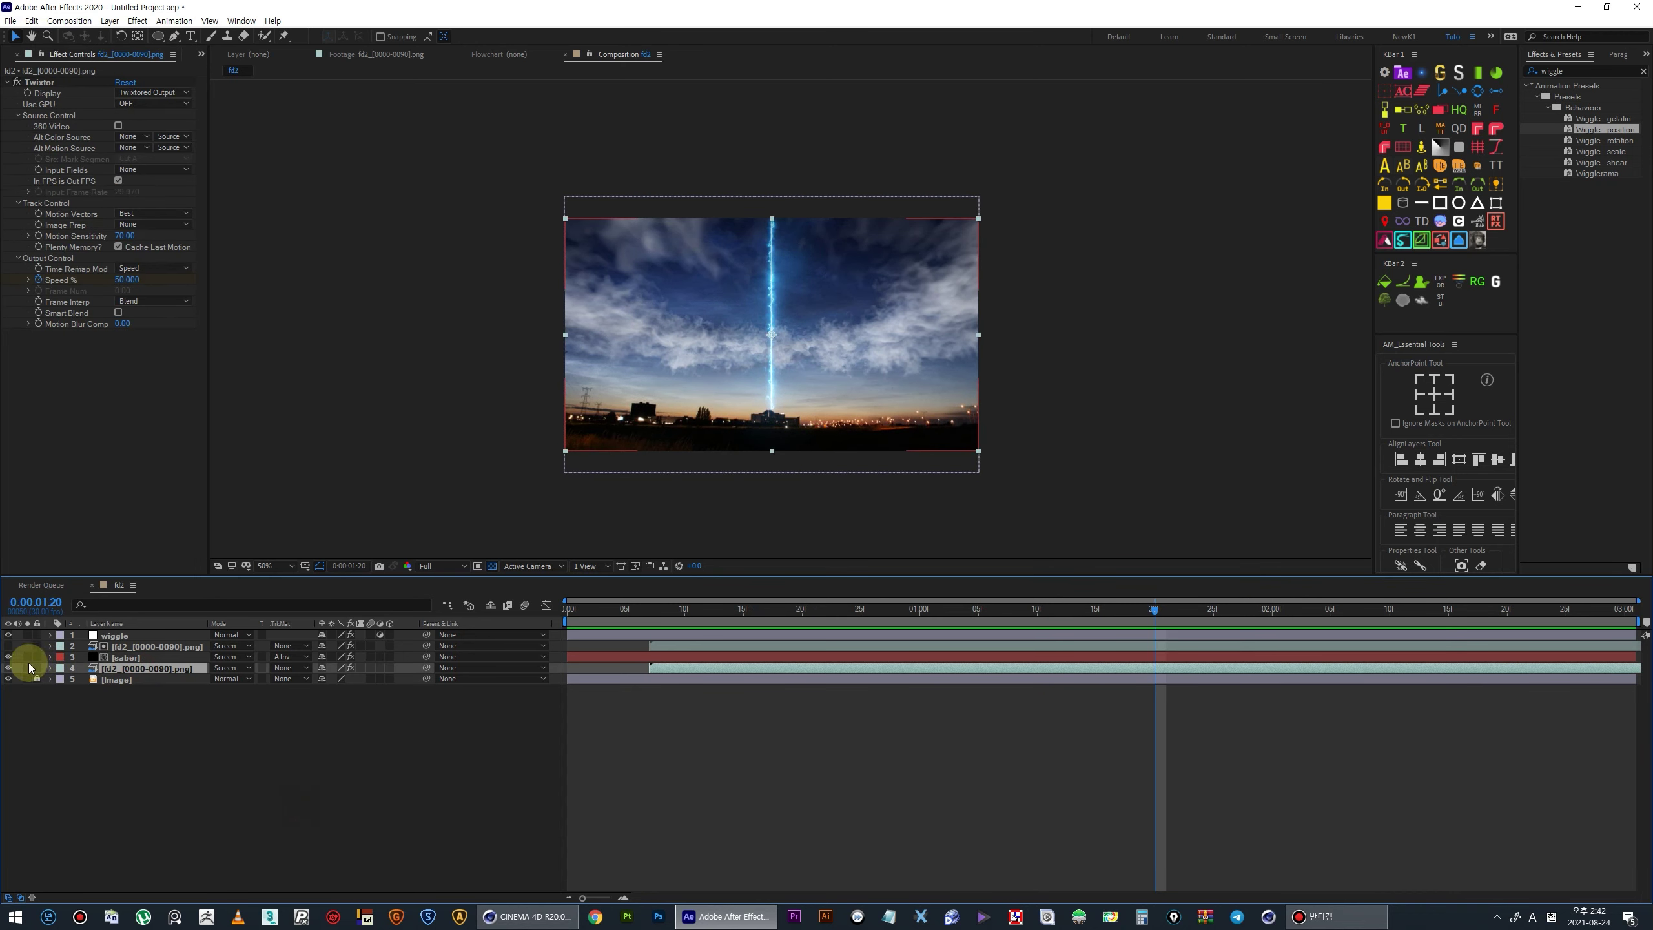
left_click(1643, 71)
type("rsmb")
left_click_drag(1568, 99, 148, 668)
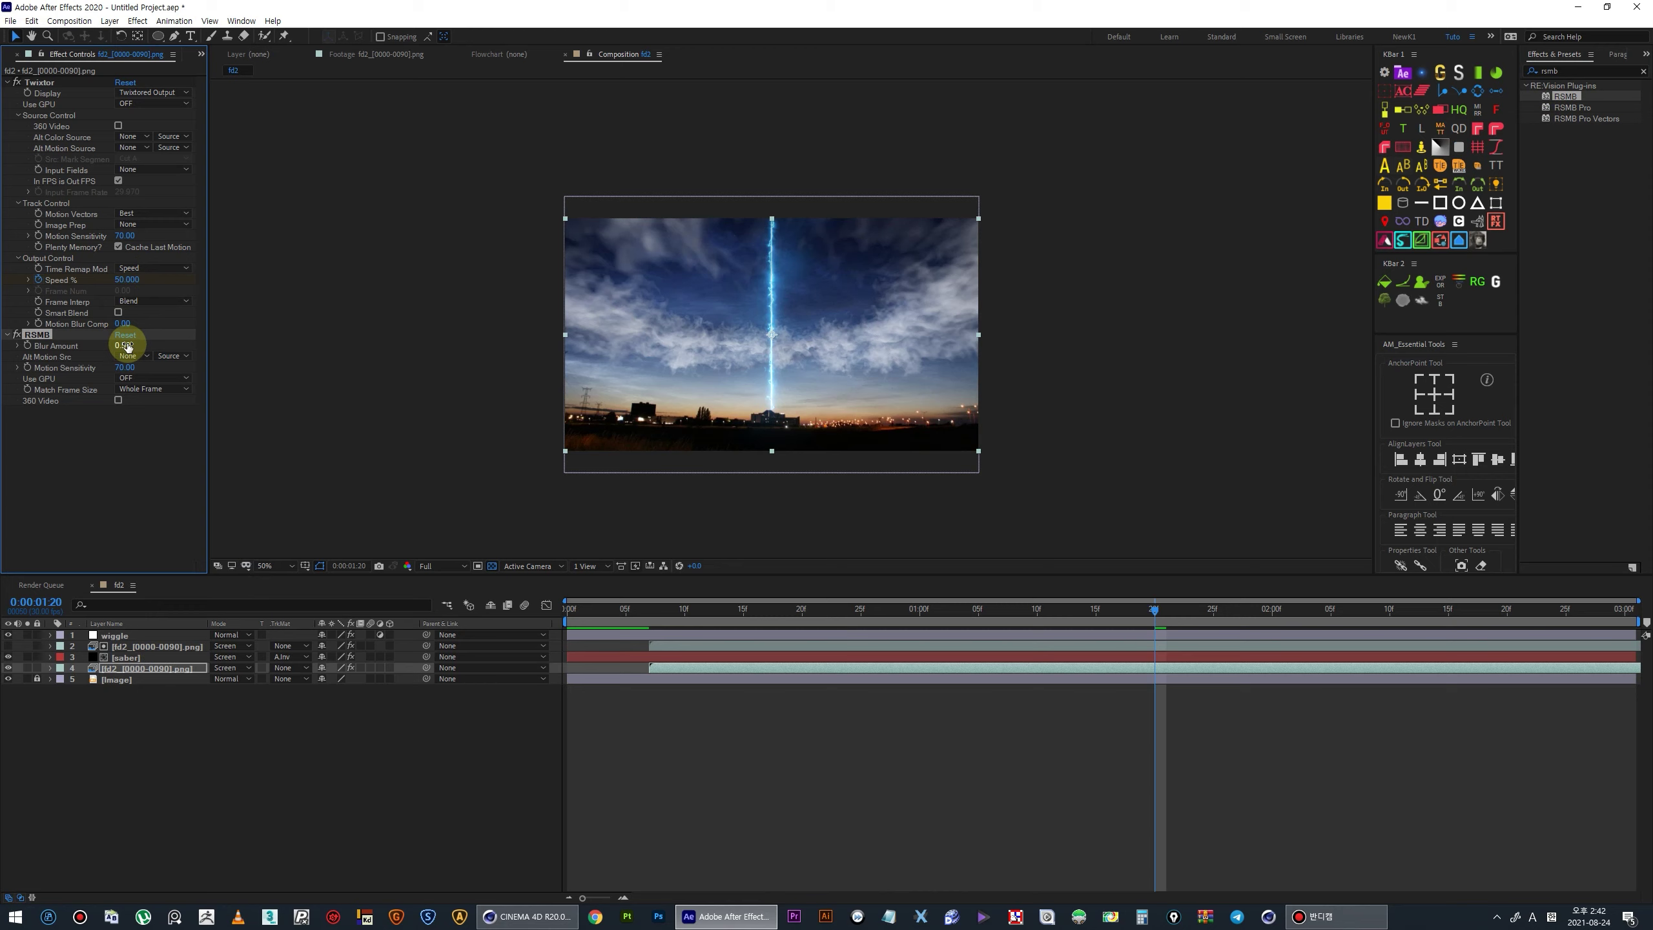
key("space")
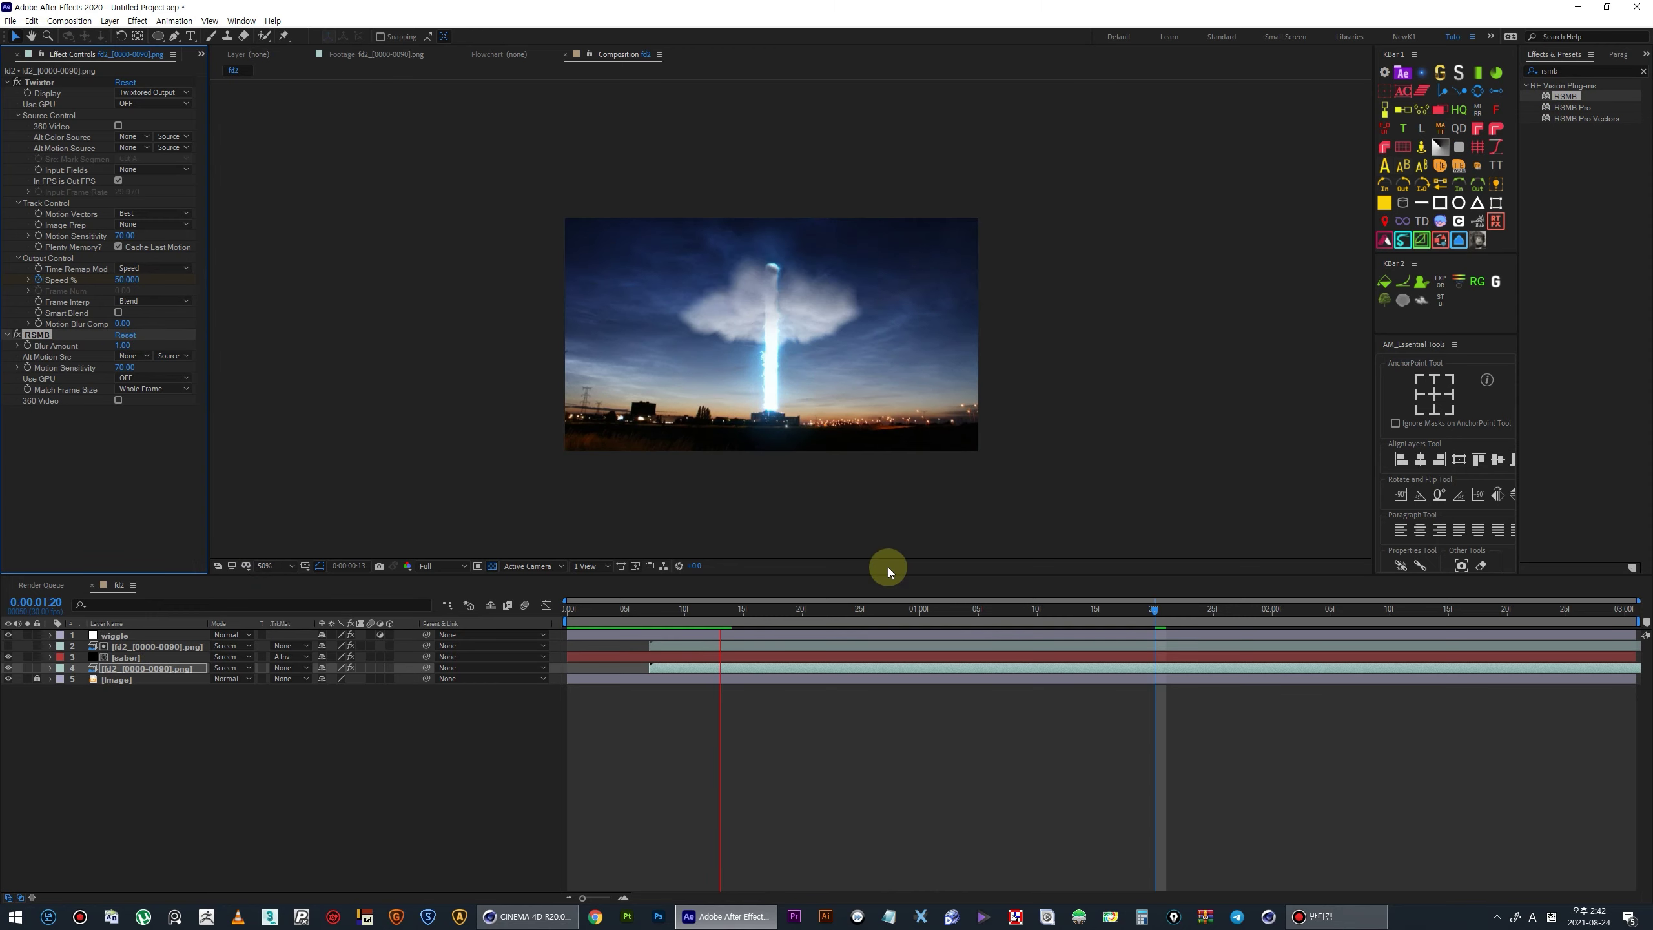
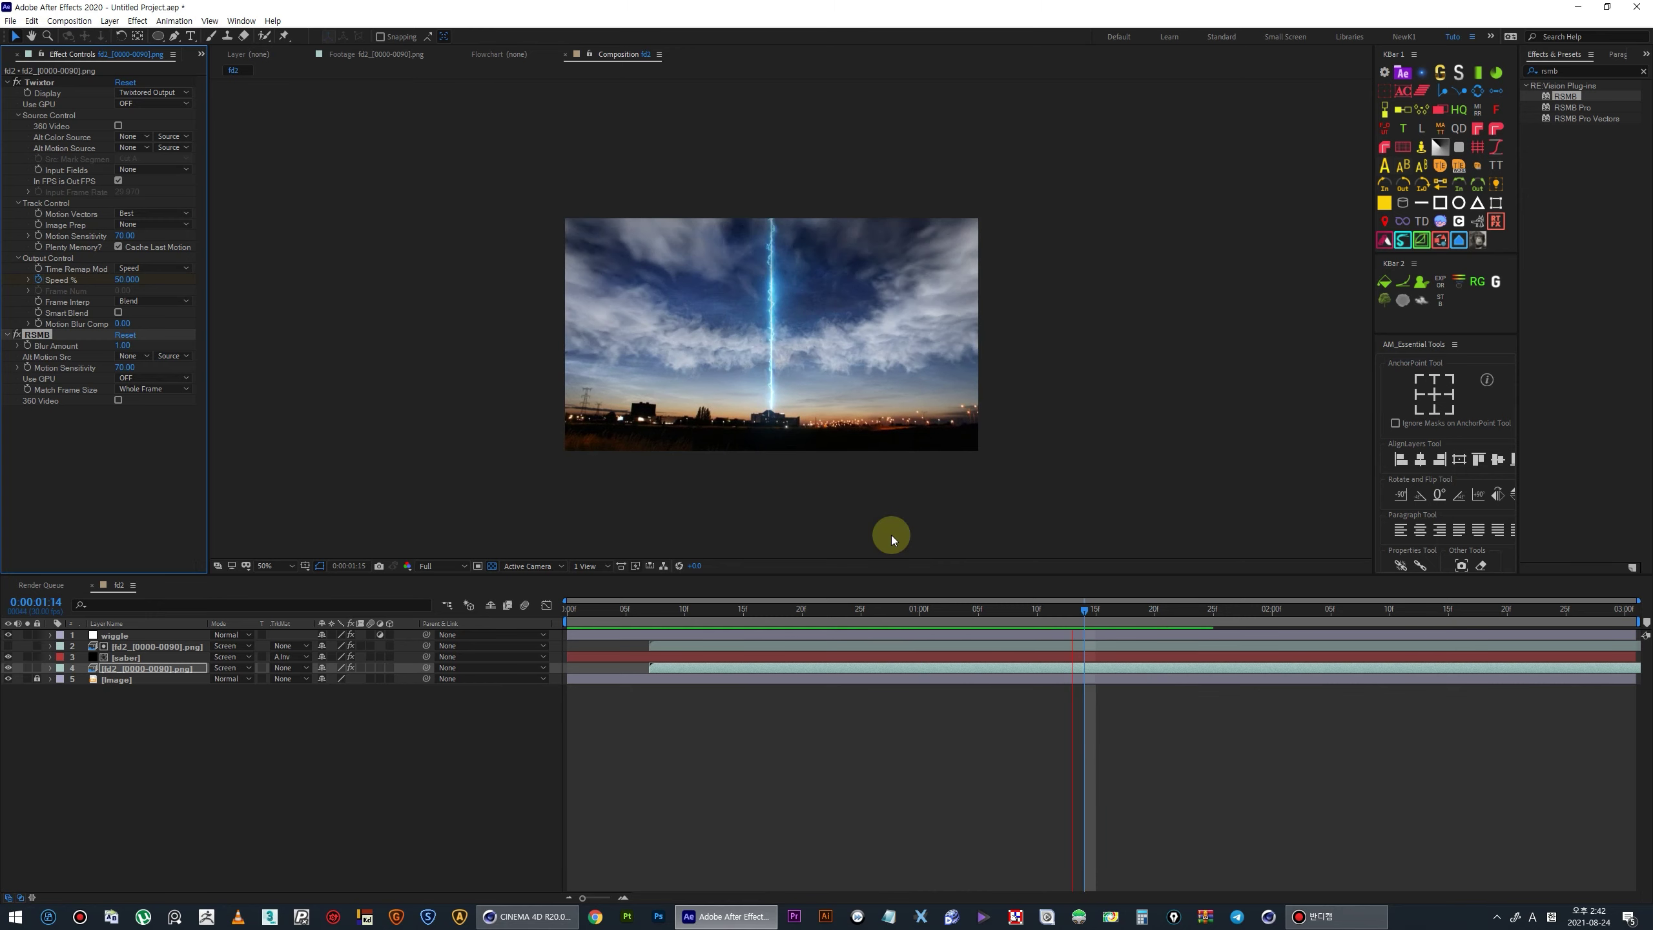
- Preview the footage, then add Color Balance to the cloud footage layer
left_click(855, 603)
key("space")
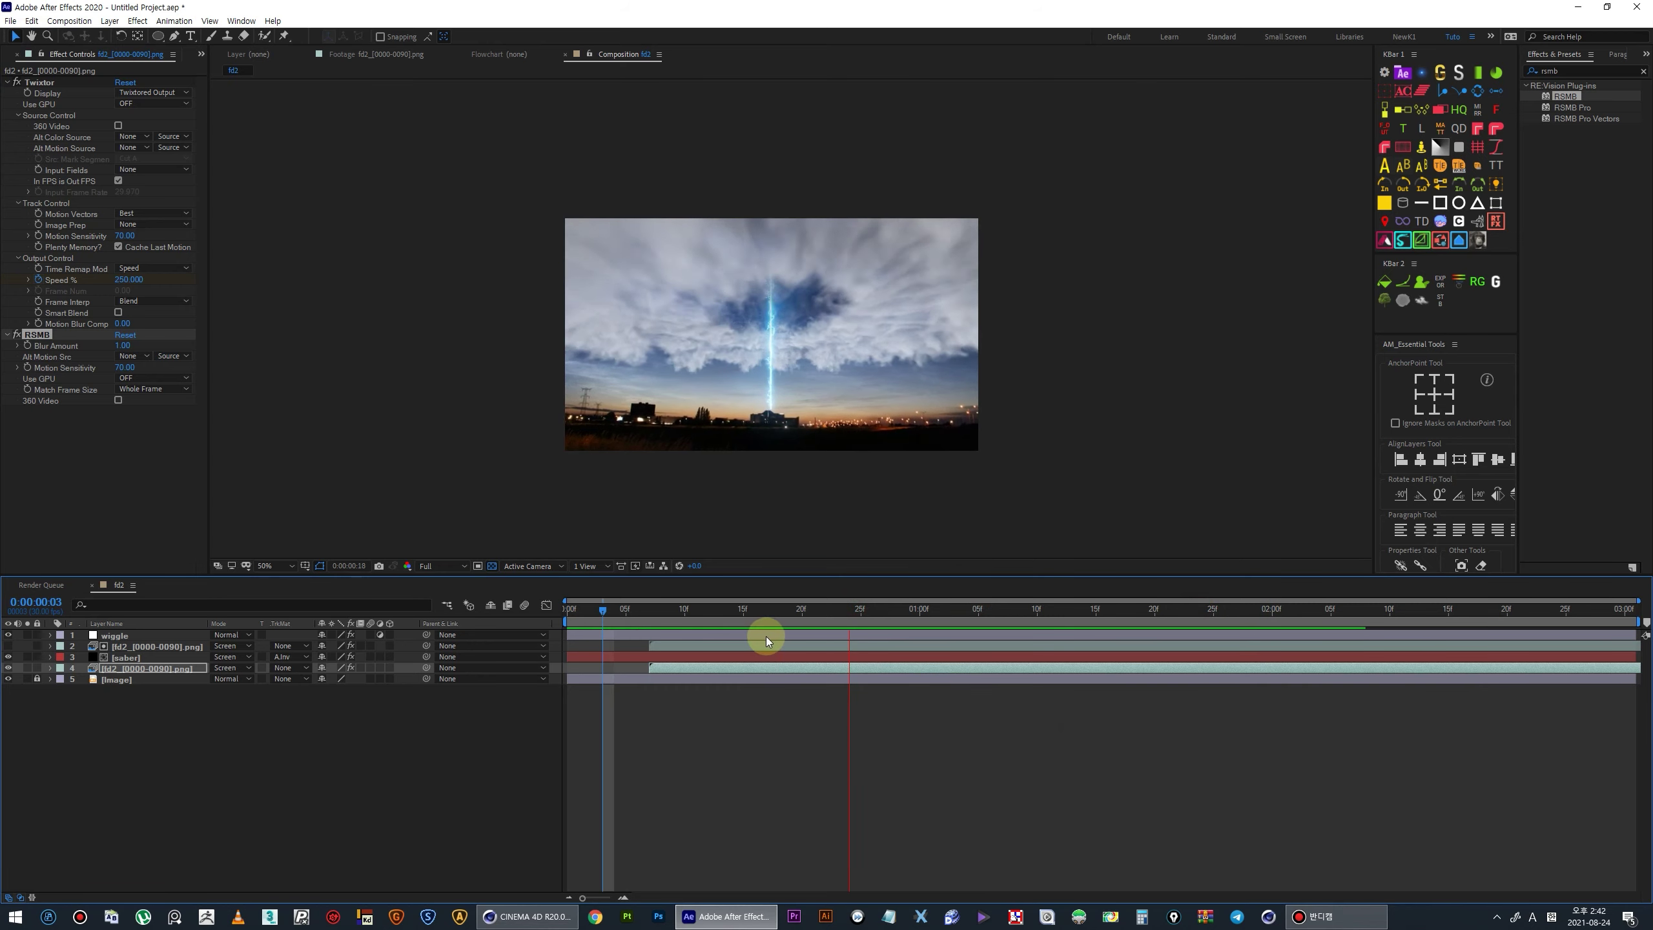
key("space")
right_click(98, 667)
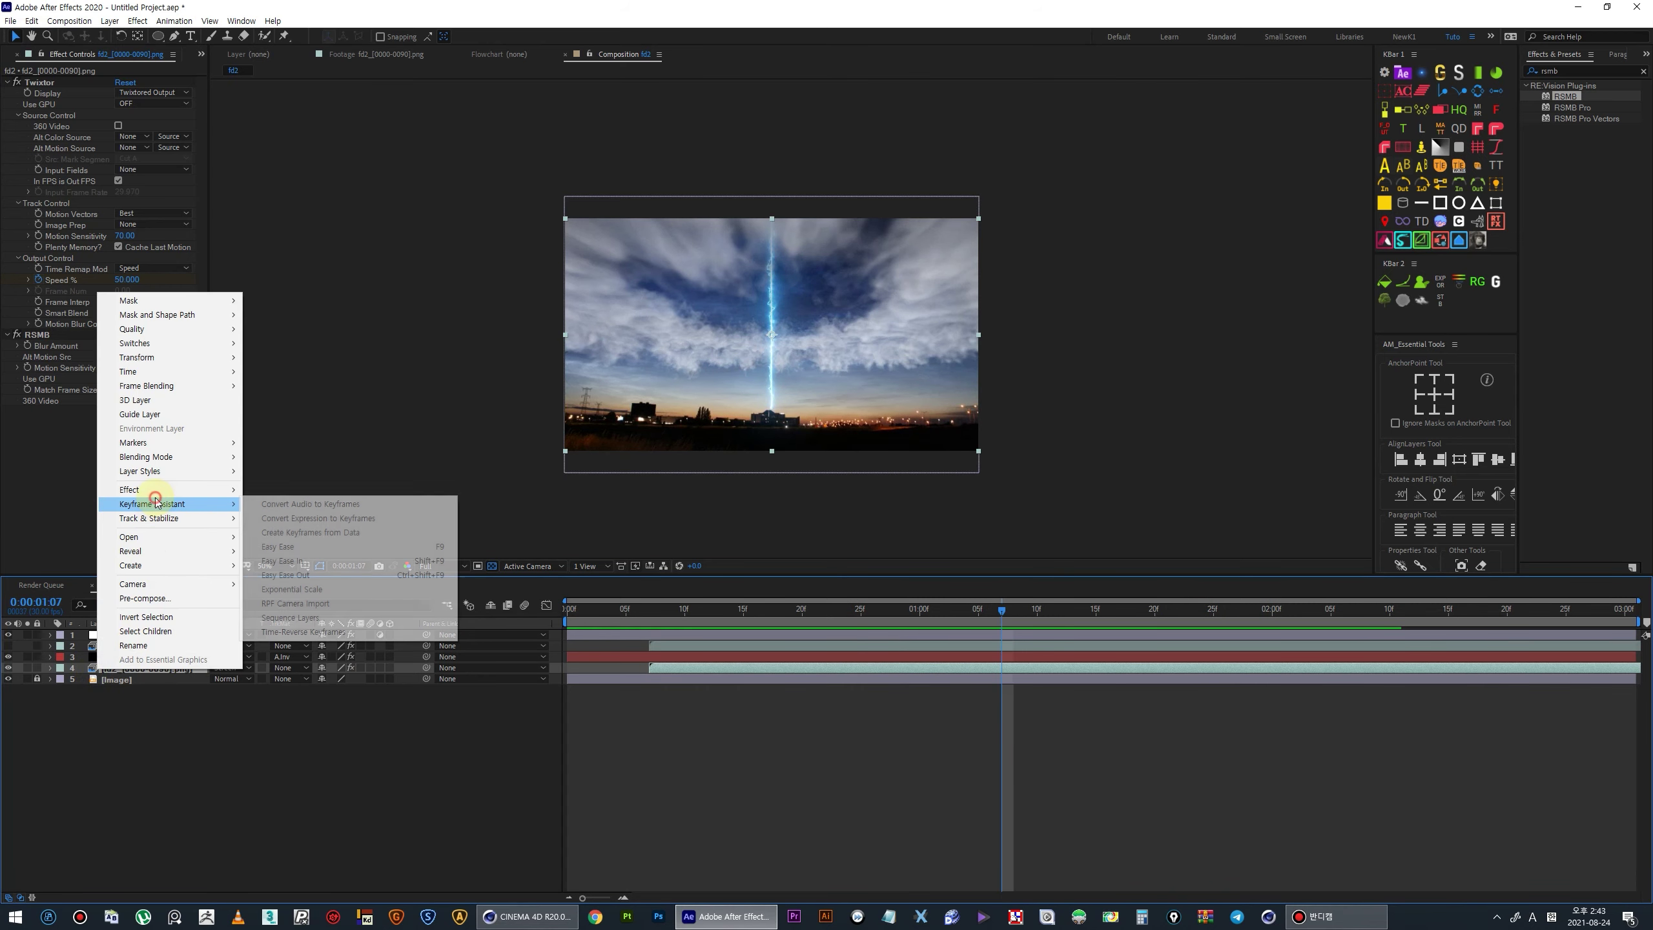
mouse_move(282, 546)
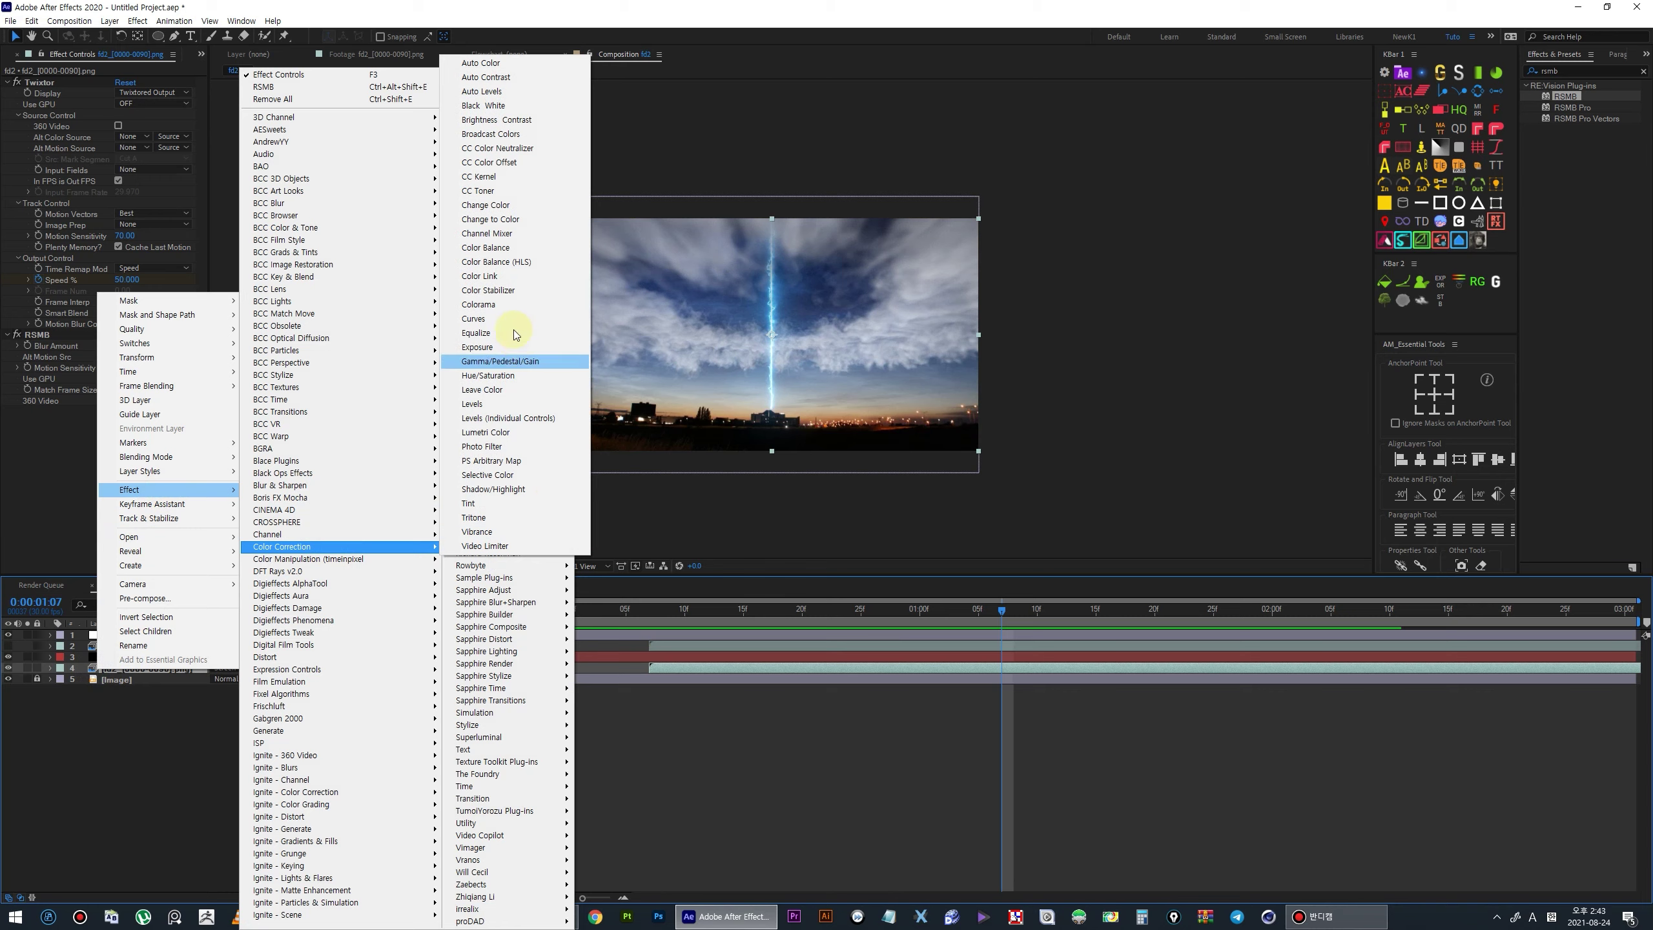
left_click(494, 247)
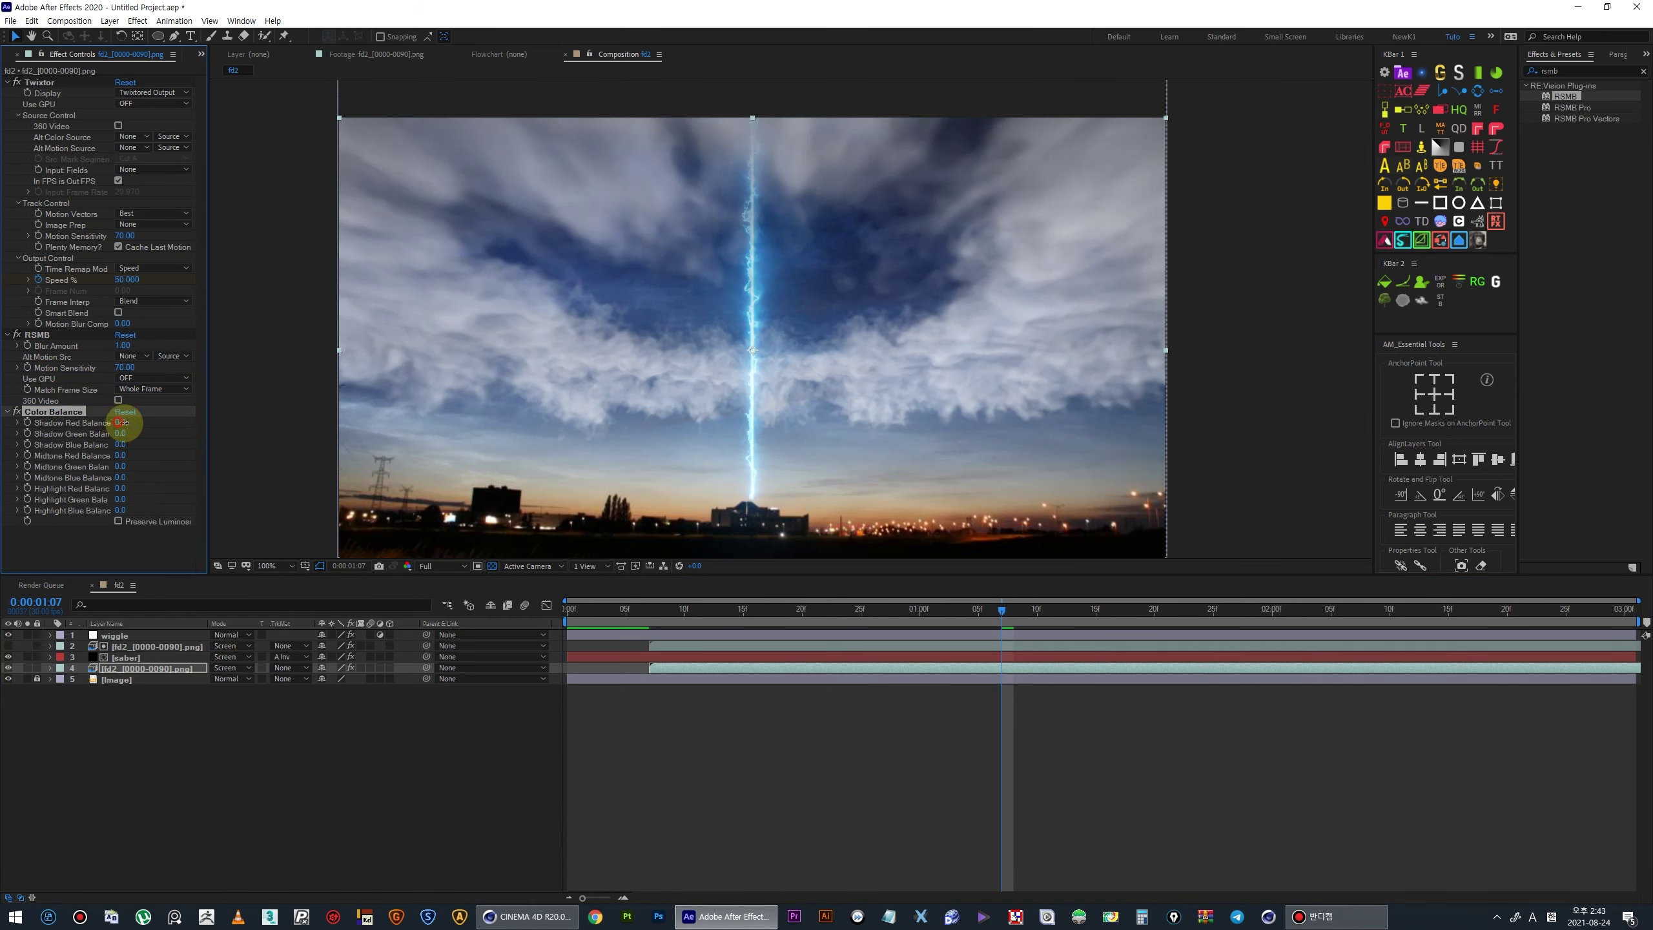
- Lower shadow blue to -16 and reduce highlight and shadow green for a purple sky
left_click_drag(144, 451, 102, 458)
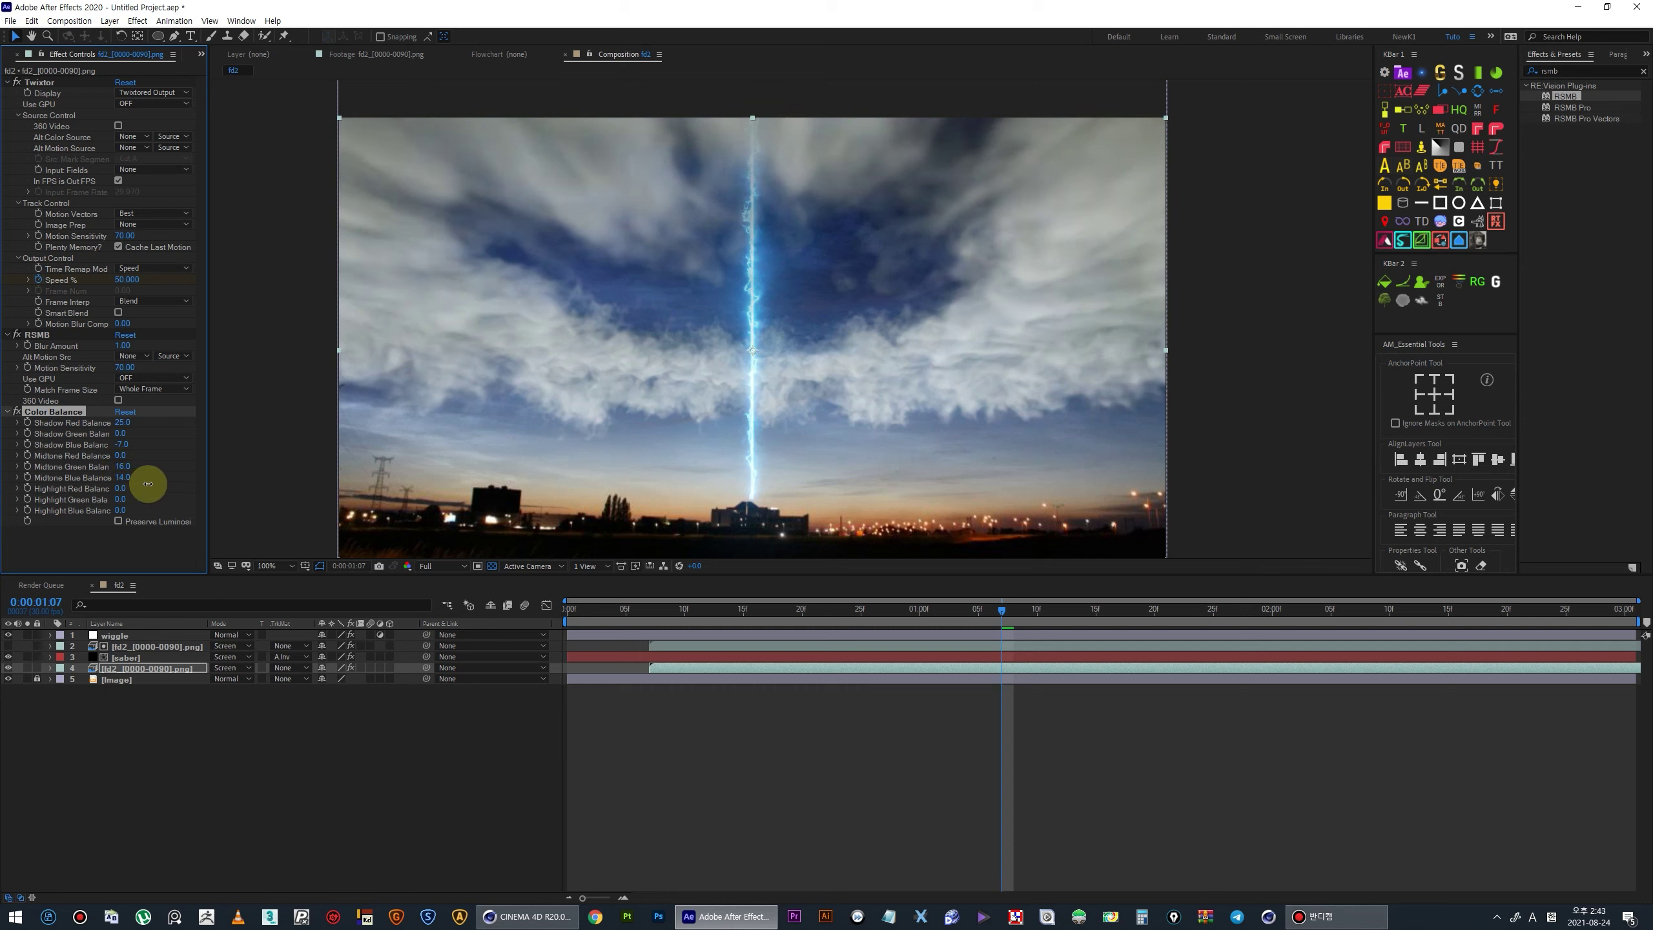
mouse_move(123, 500)
left_mouse_down()
mouse_move(148, 491)
mouse_move(125, 516)
left_mouse_up()
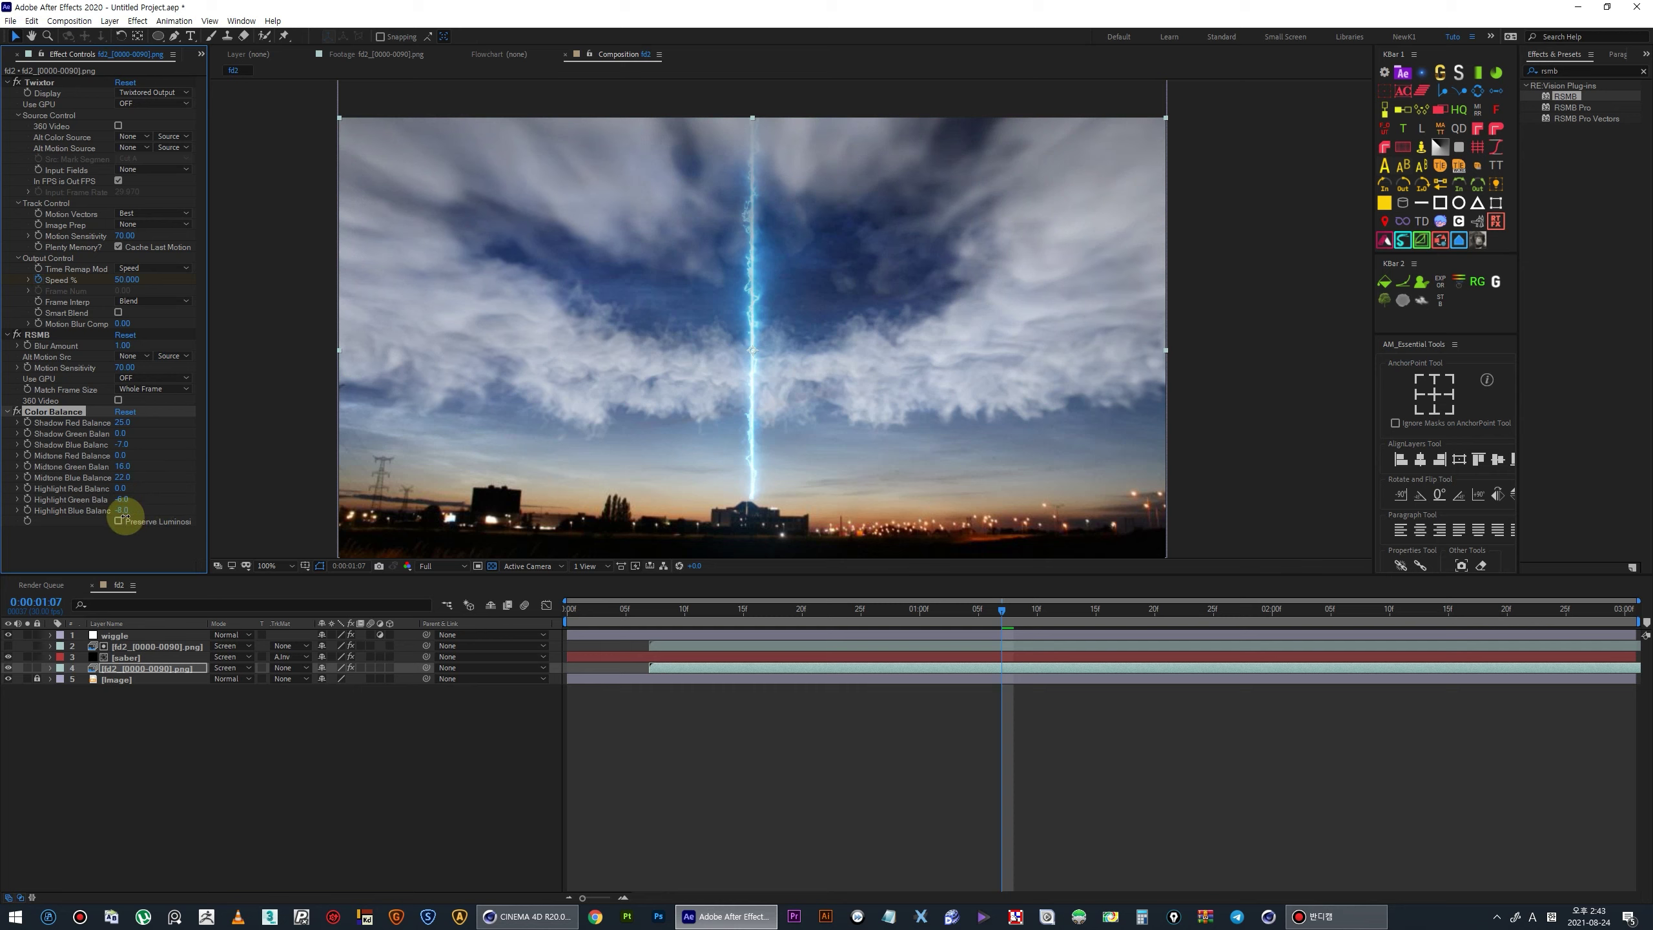
left_click_drag(134, 436, 132, 450)
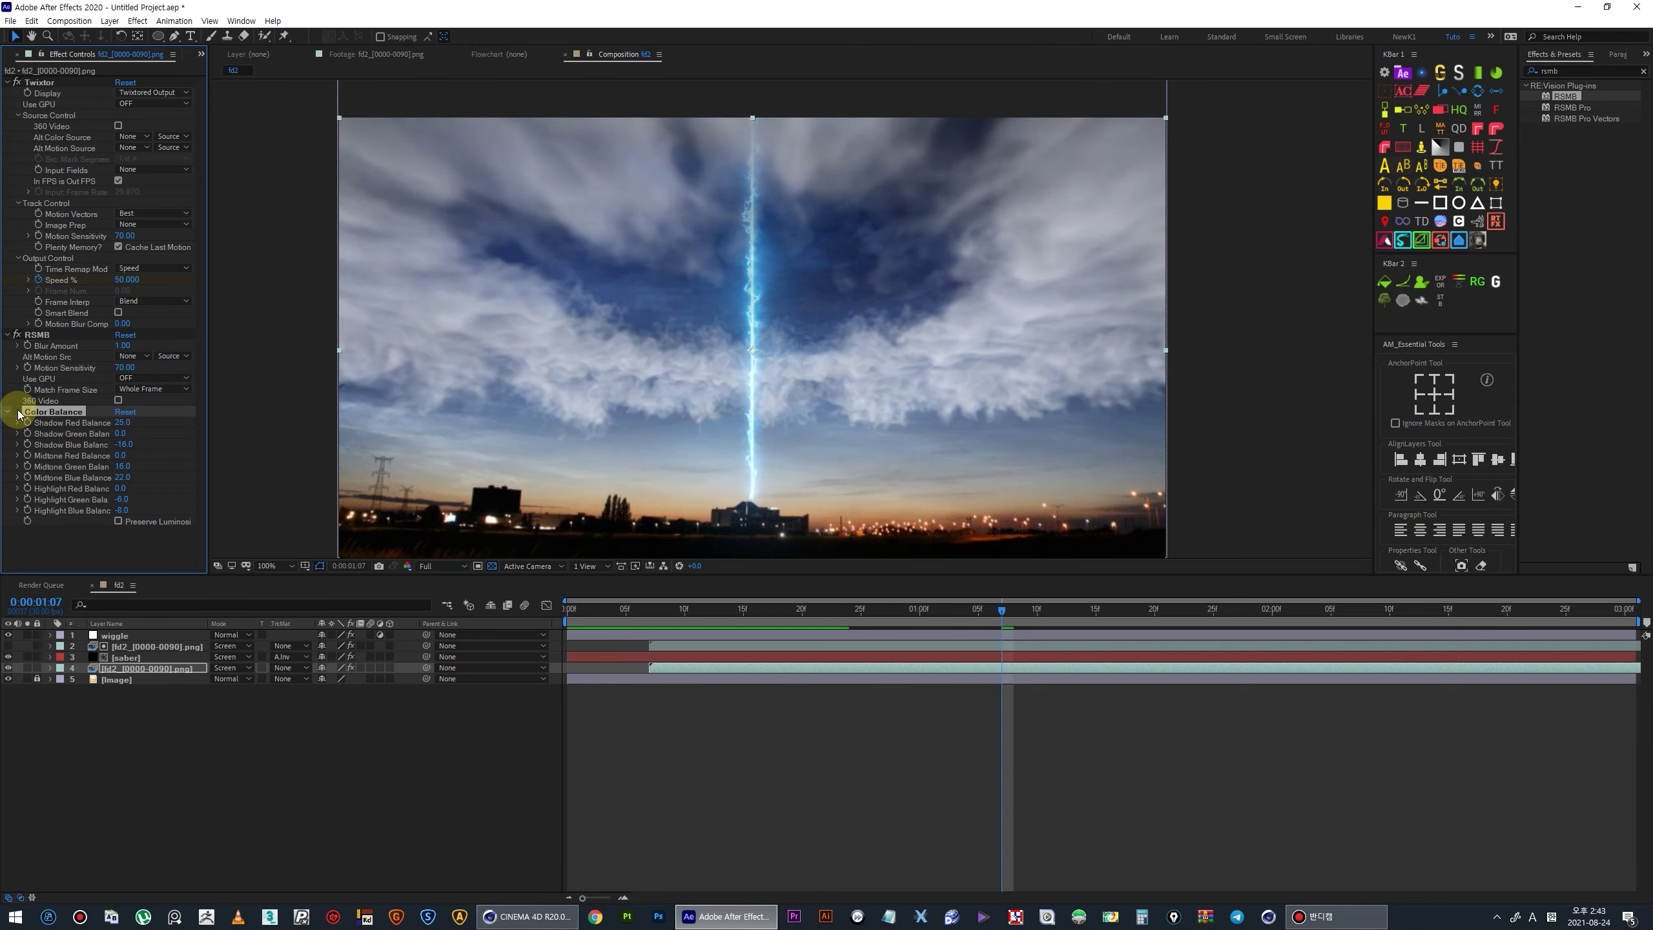
scroll(563, 421, "down", 2)
mouse_move(619, 612)
left_mouse_down()
mouse_move(1046, 642)
mouse_move(955, 642)
left_mouse_up()
scroll(798, 303, "up", 2)
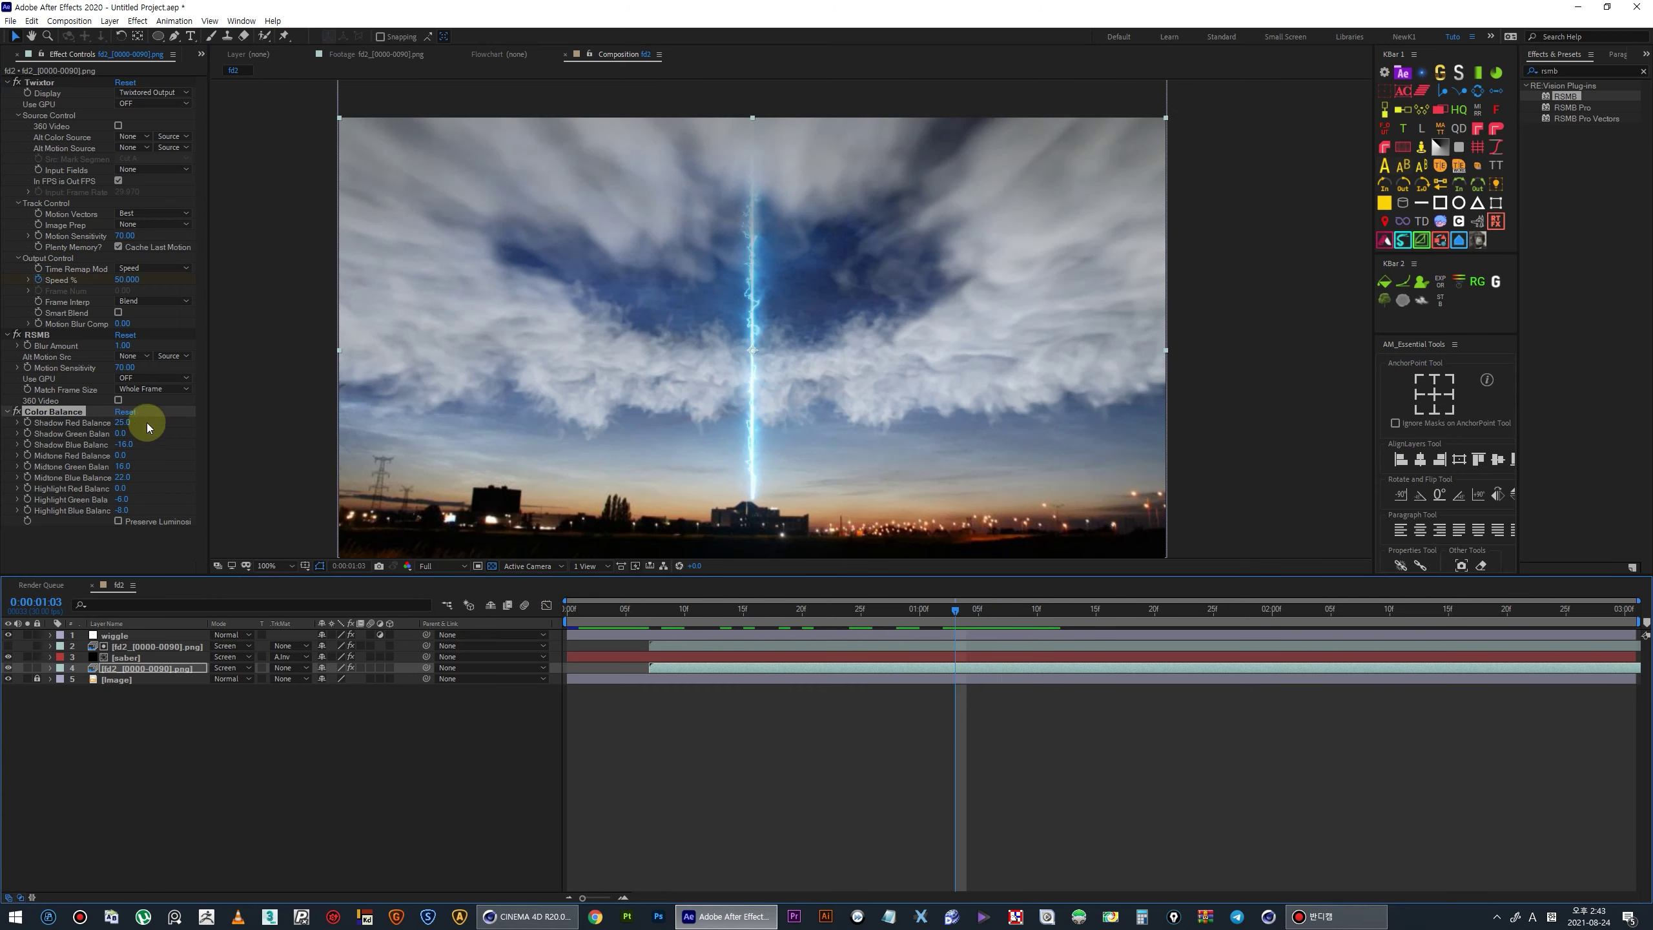
- Raise midtone red to 29 and scrub the timeline to review the grade
left_click_drag(119, 457, 148, 454)
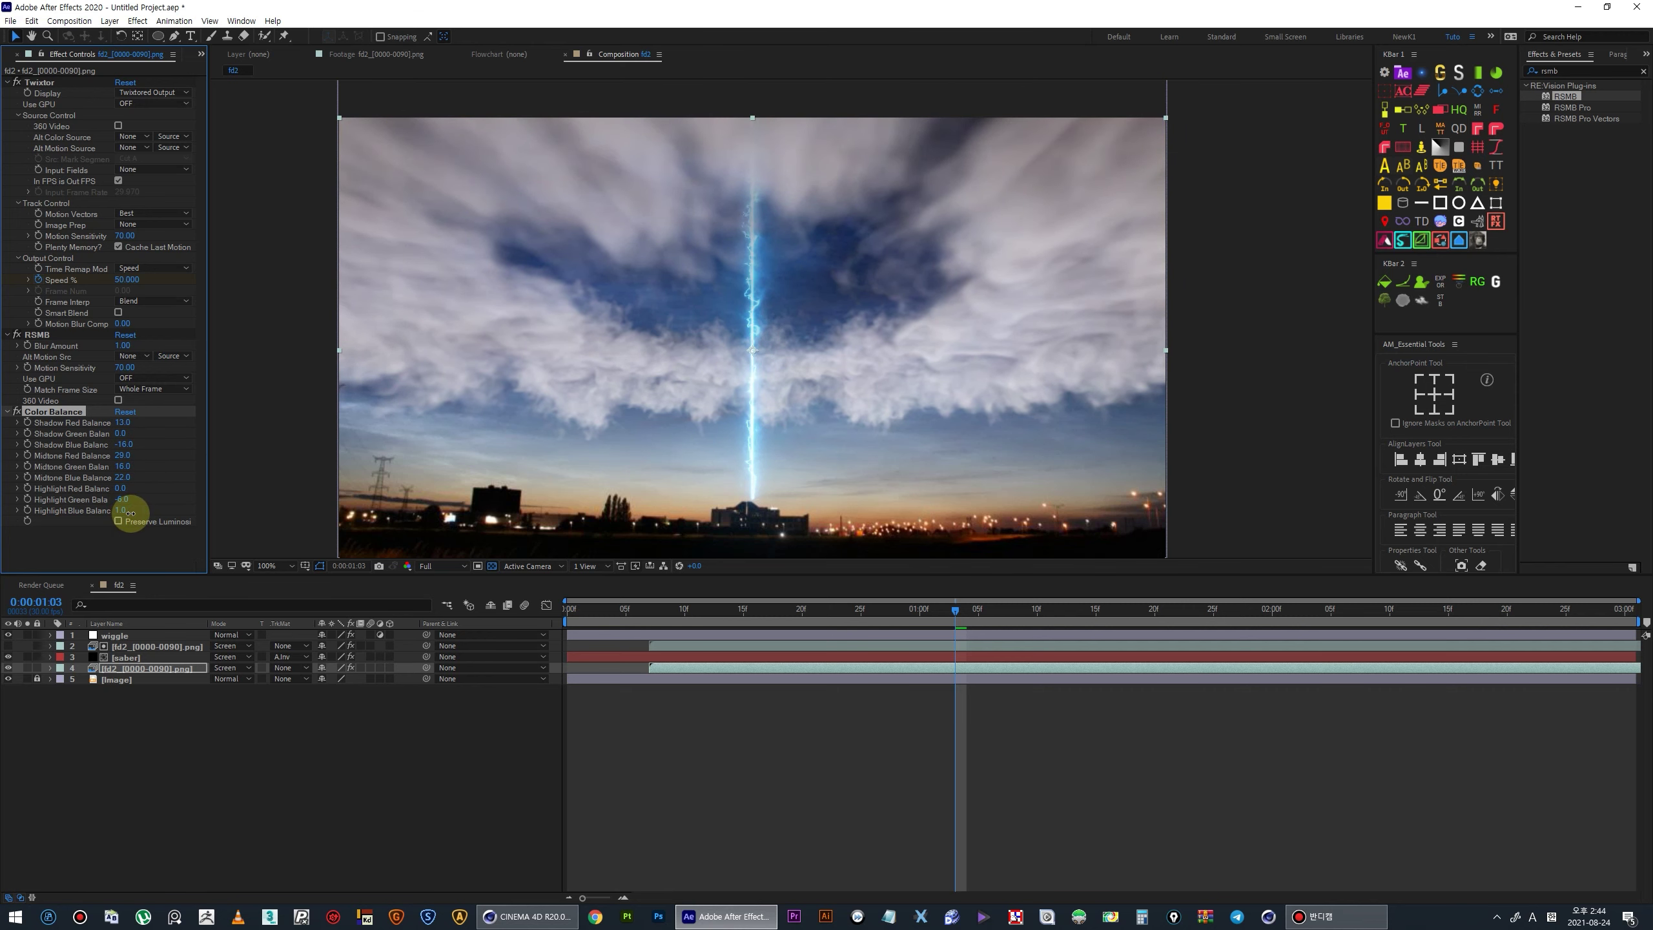
scroll(644, 447, "down", 2)
scroll(645, 448, "up", 2)
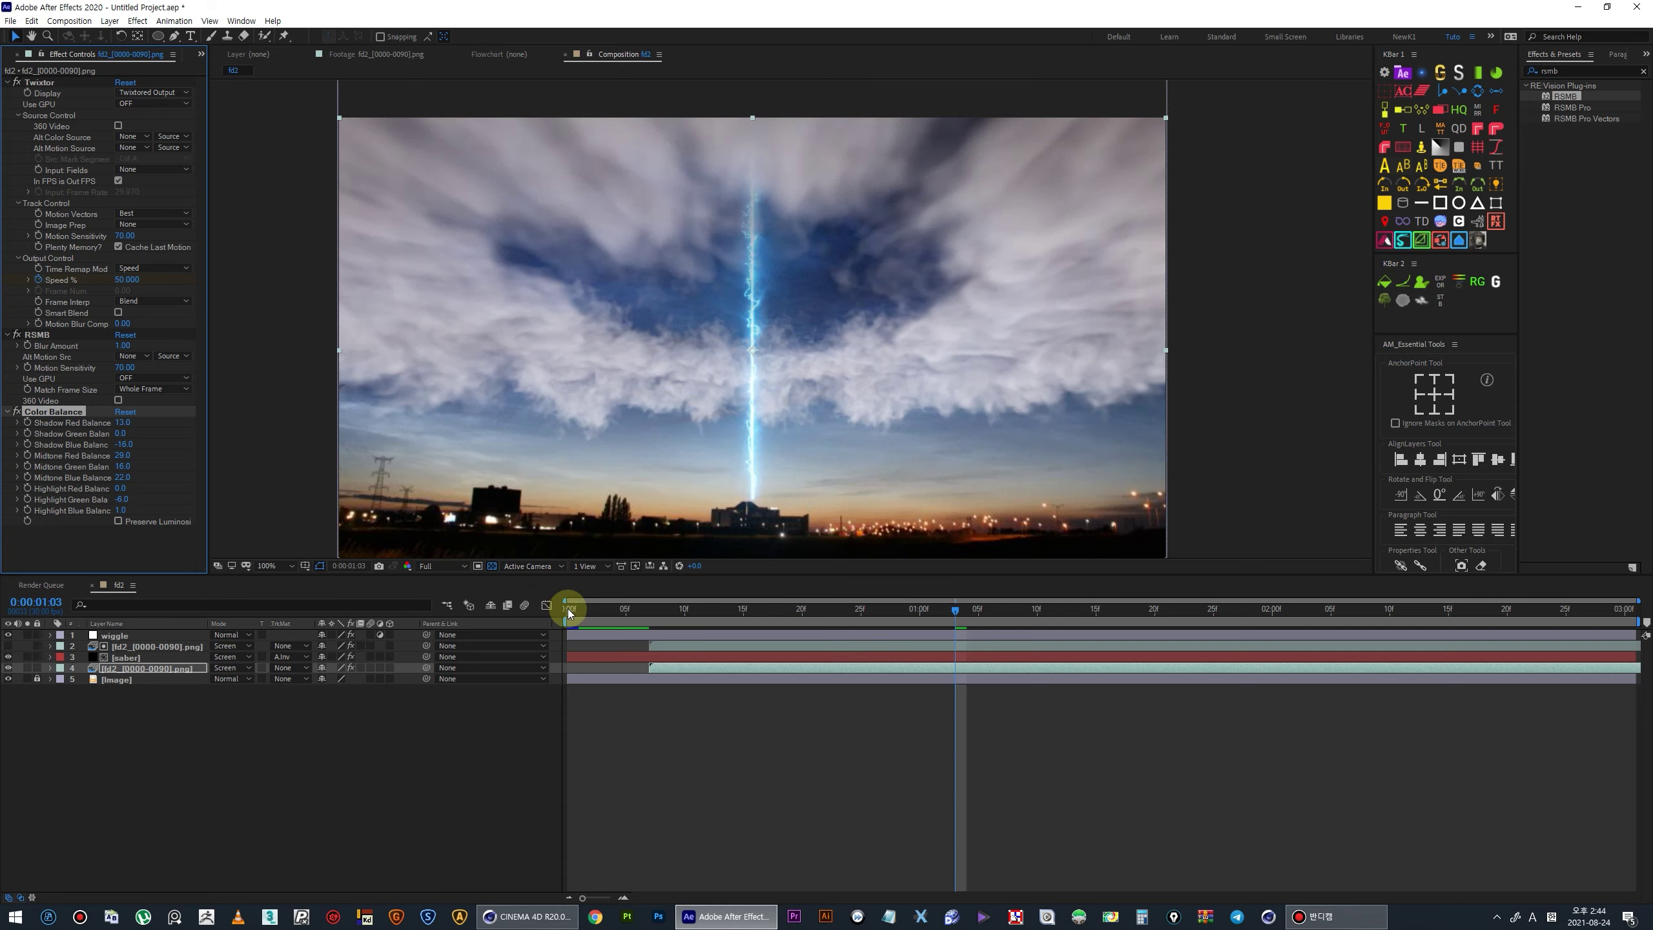
left_click_drag(568, 614, 989, 630)
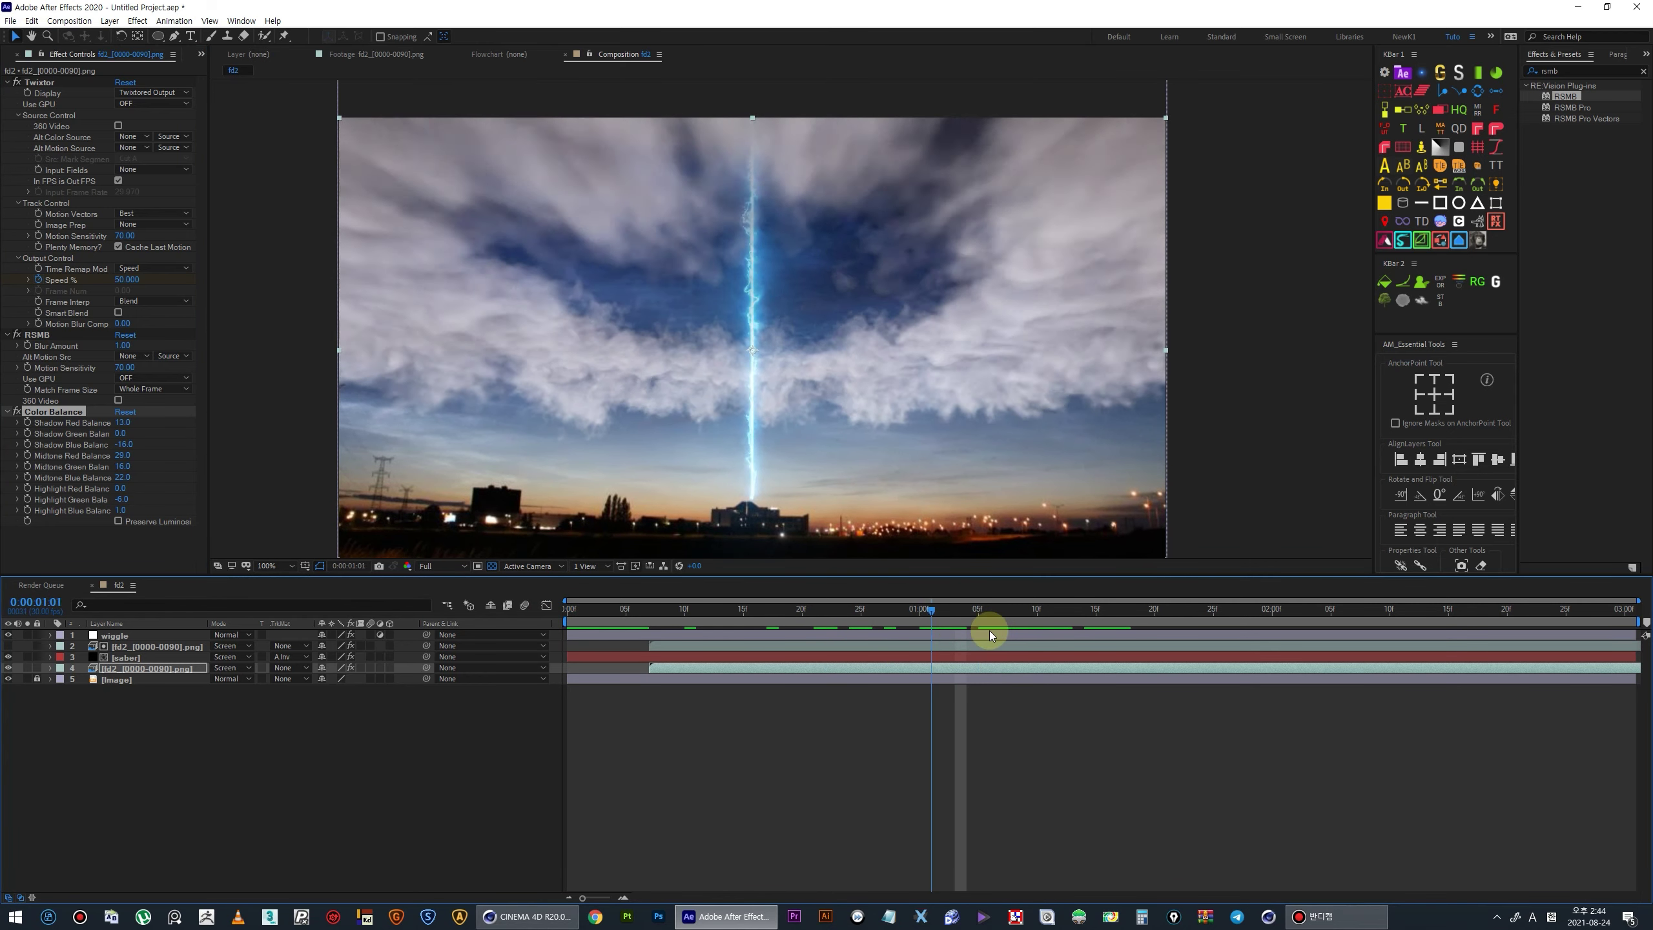
scroll(675, 463, "down", 2)
scroll(676, 465, "up", 2)
scroll(695, 429, "down", 2)
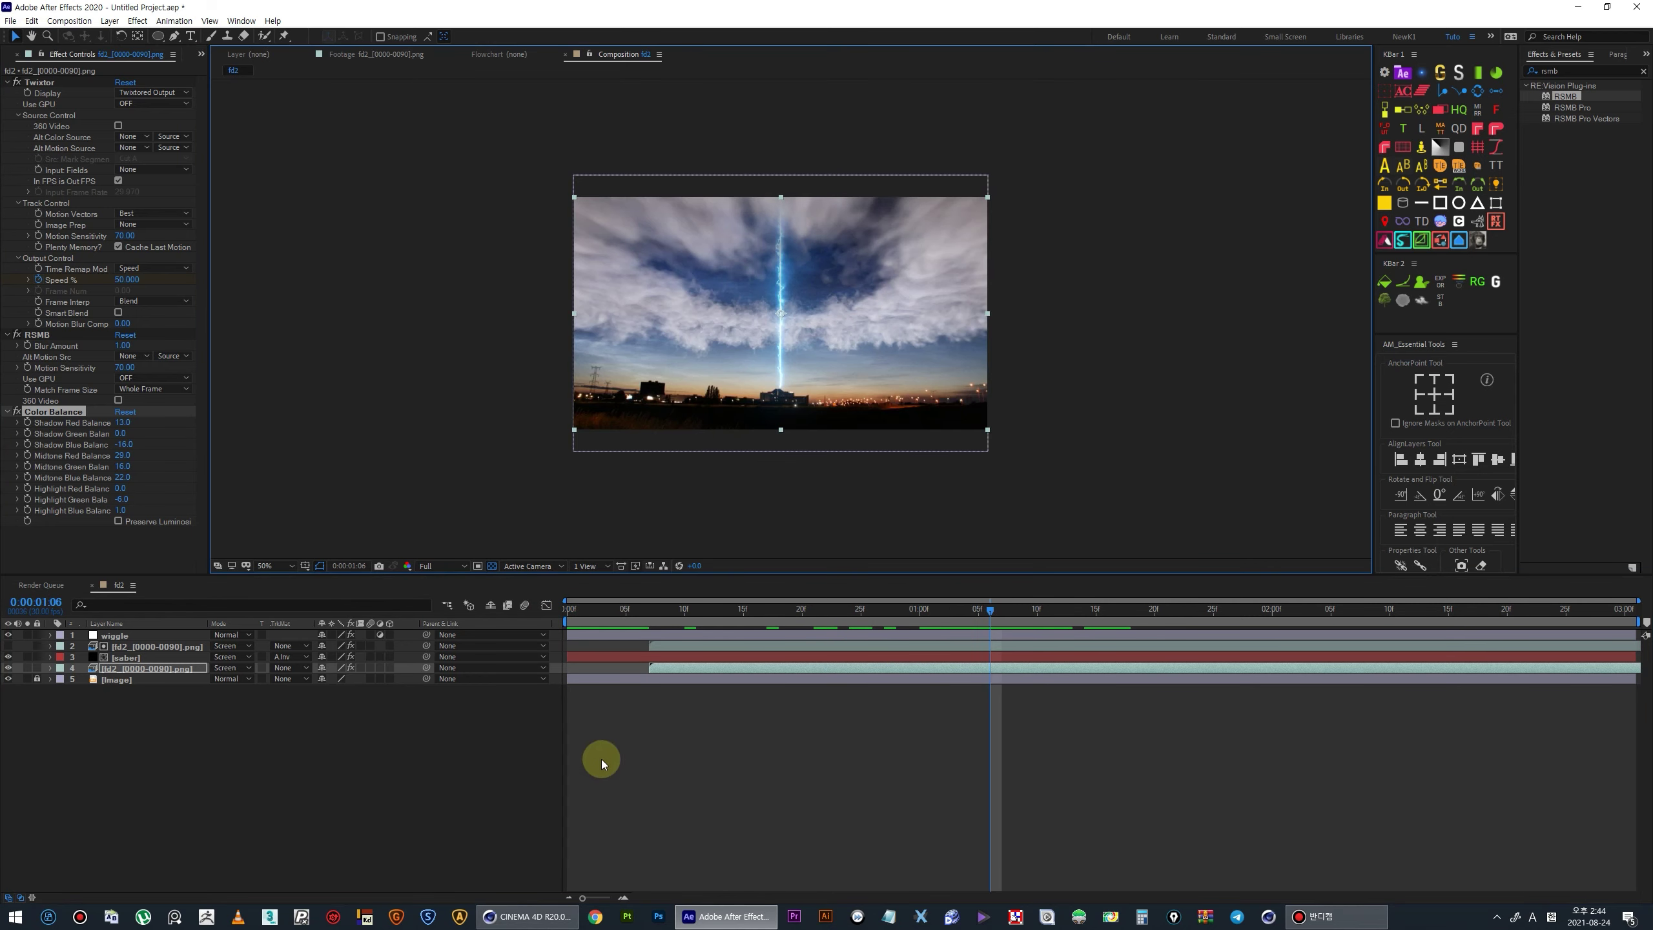
- Add a new adjustment layer named noise at the top of the comp
left_click(242, 718)
right_click(148, 717)
mouse_move(227, 725)
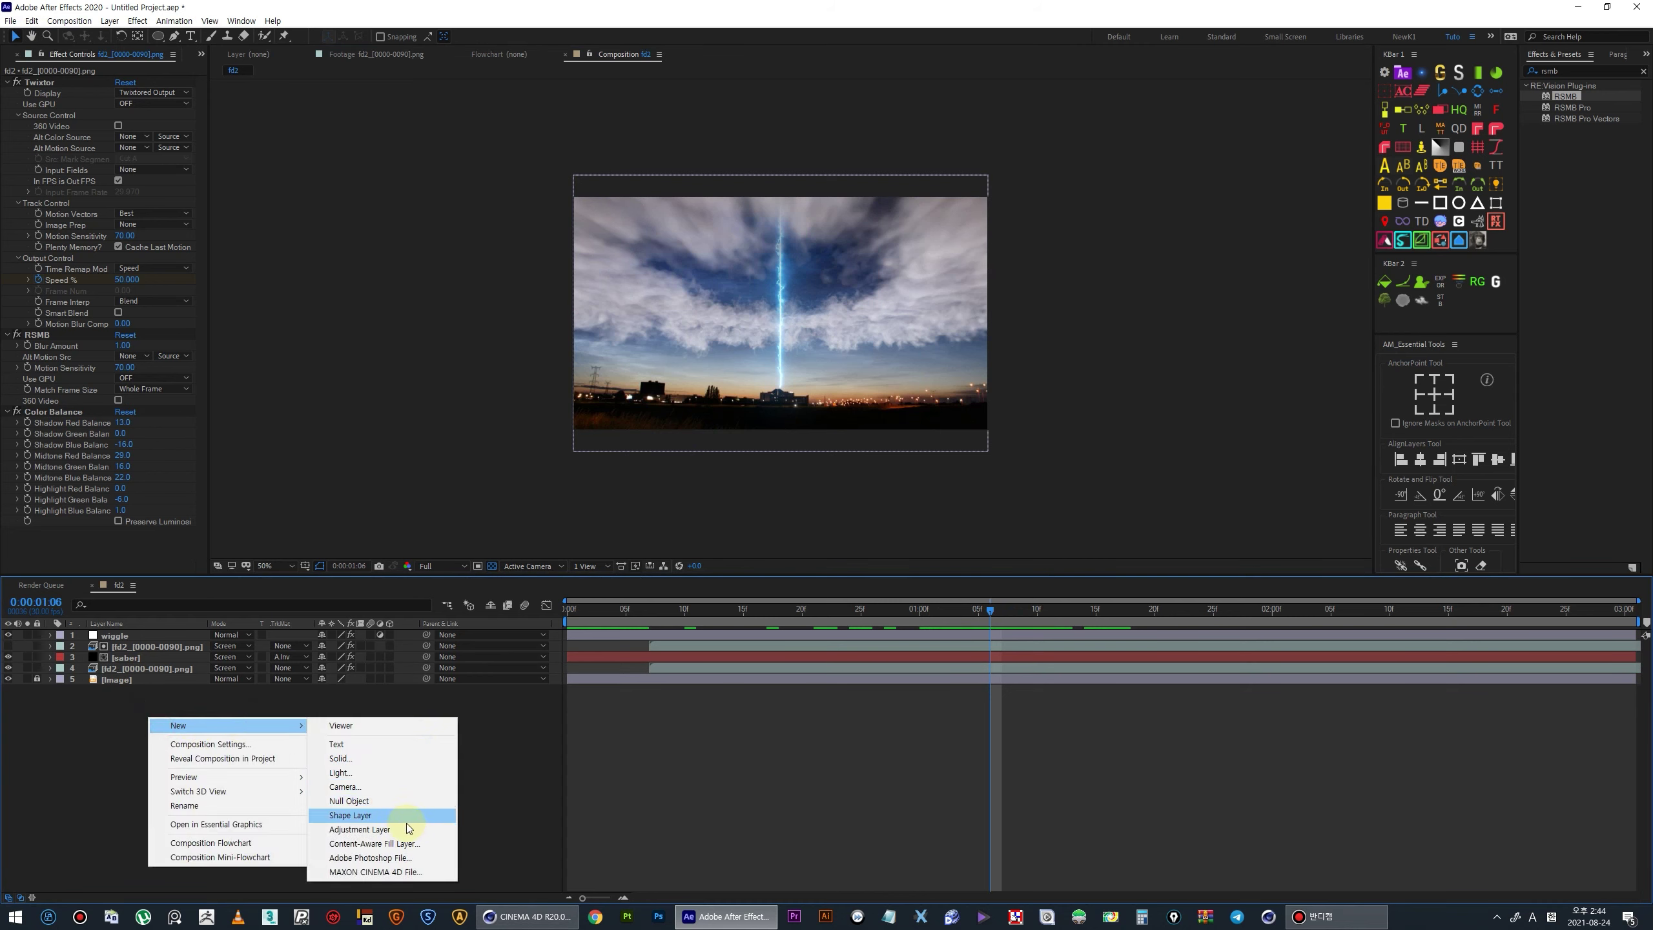
left_click(359, 830)
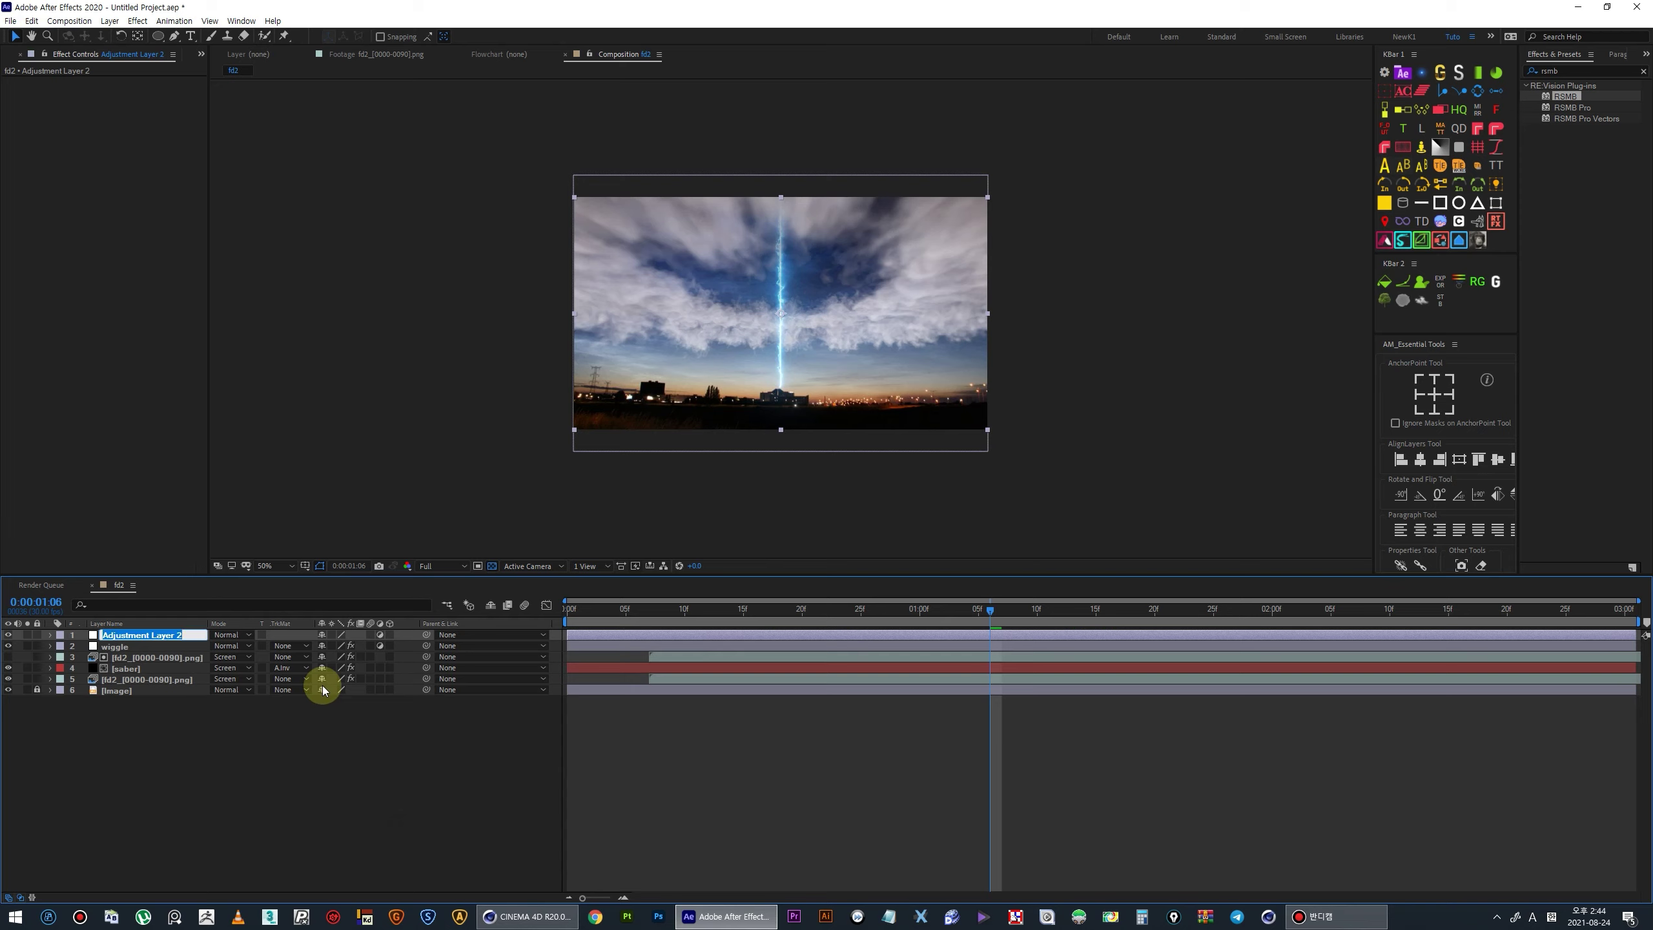
type("noise")
key("Return")
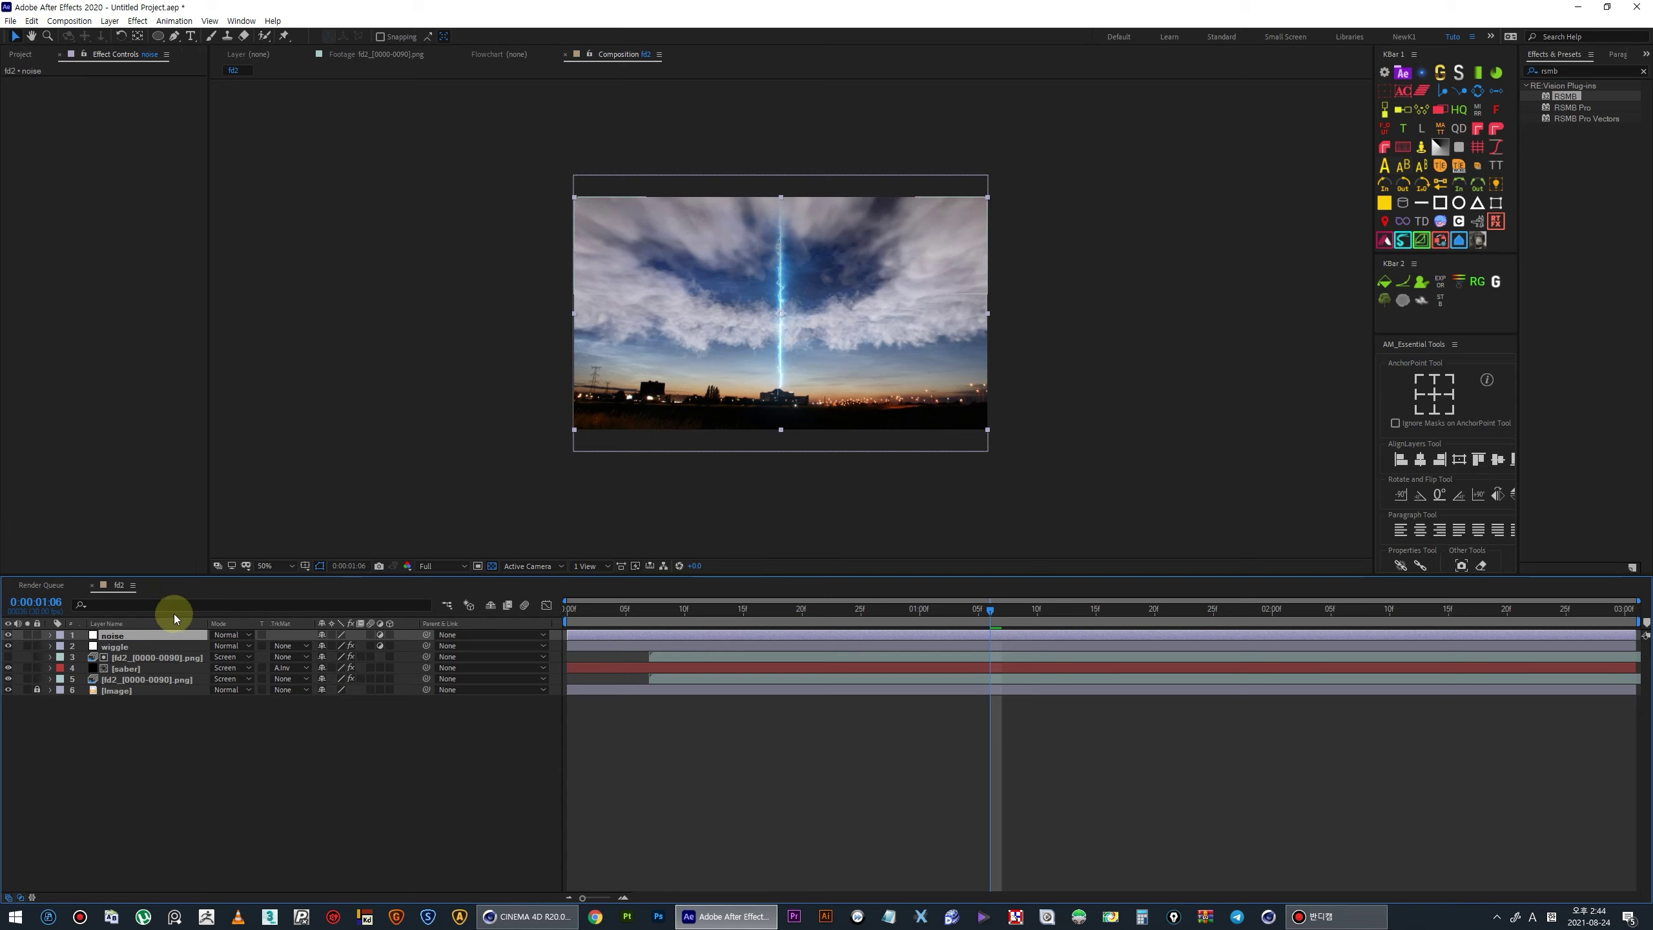
- Apply the Noise effect to the noise layer and scrub its Amount of Noise
left_click_drag(1560, 69, 1482, 72)
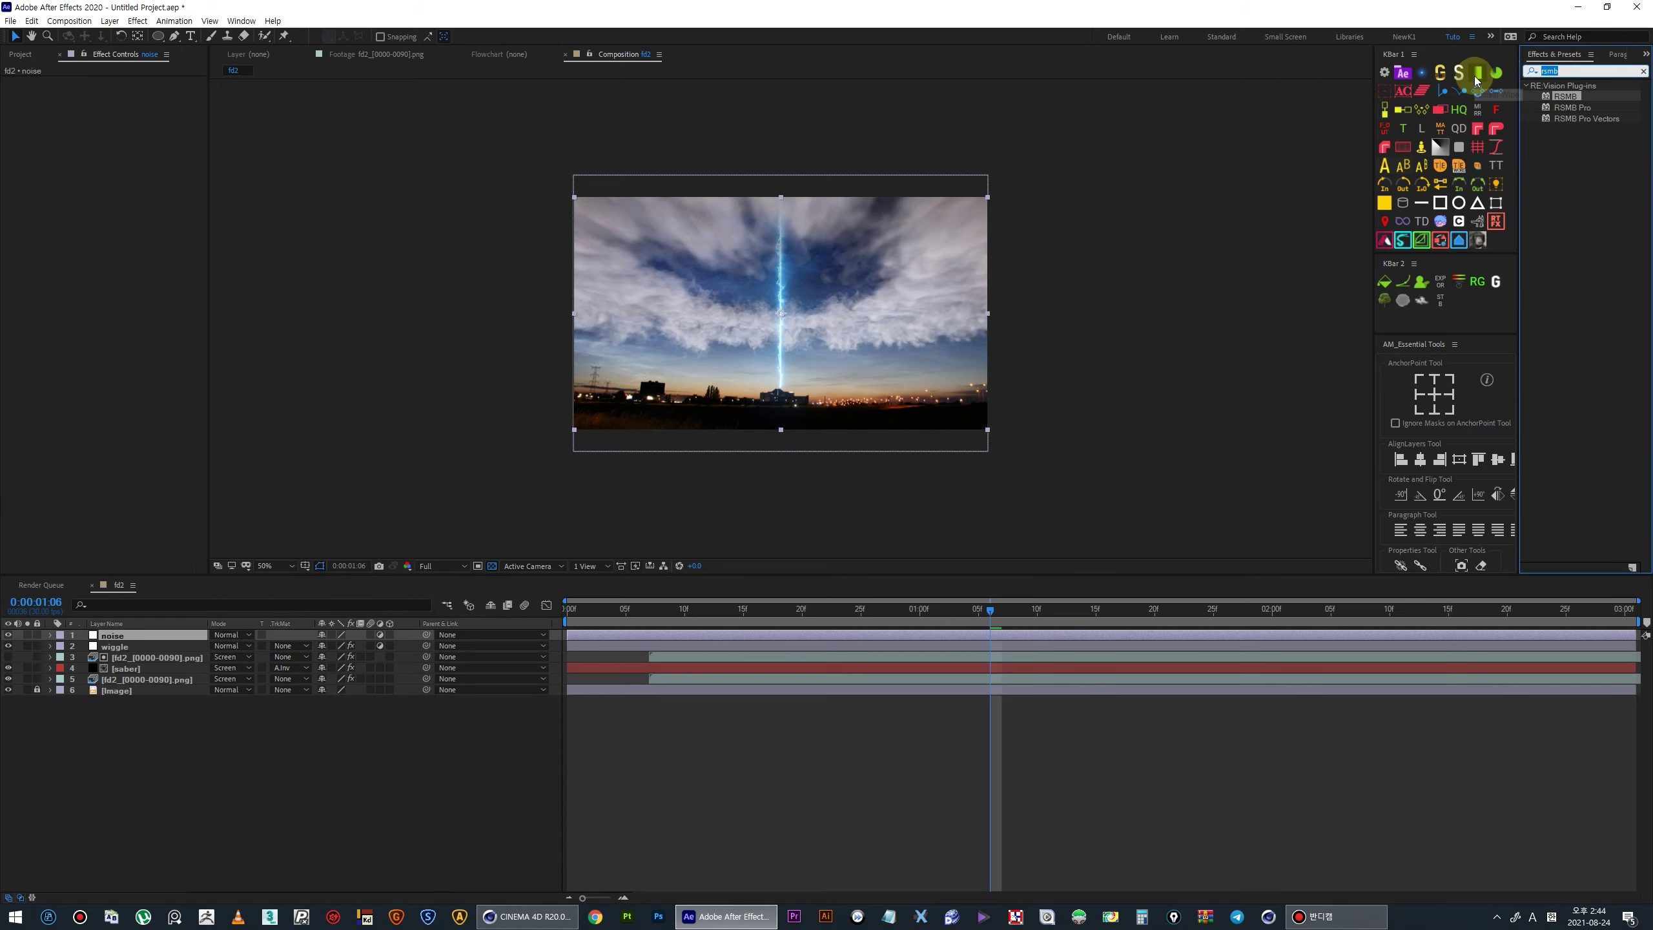
type("noise")
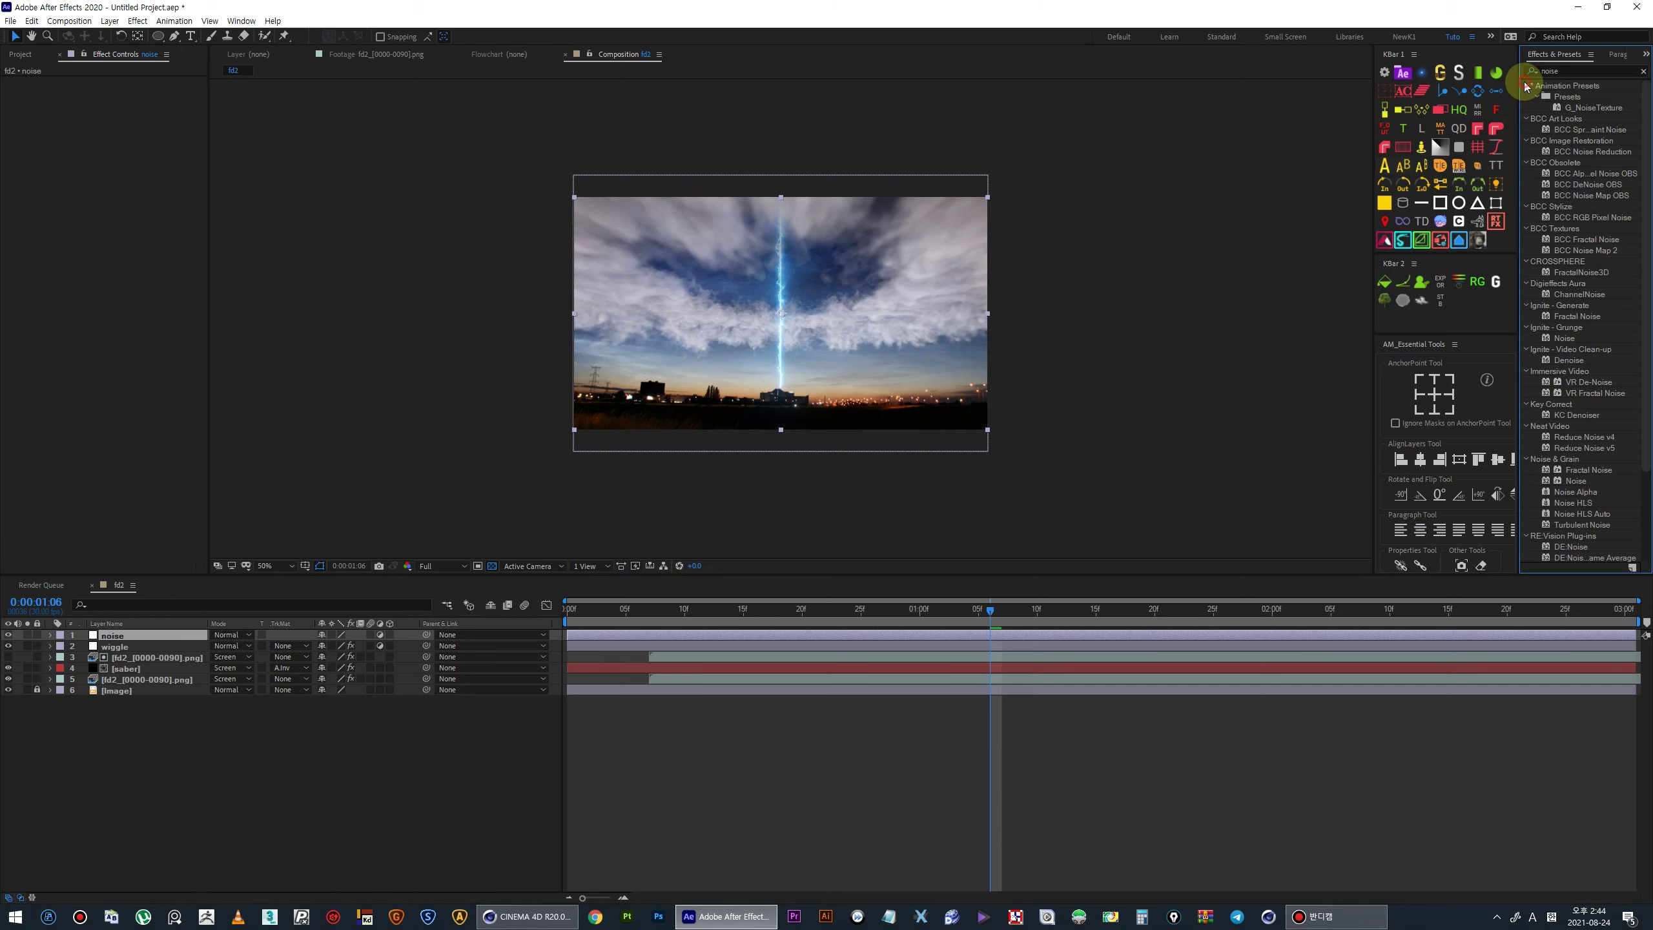
left_click(1526, 85)
left_click(1526, 108)
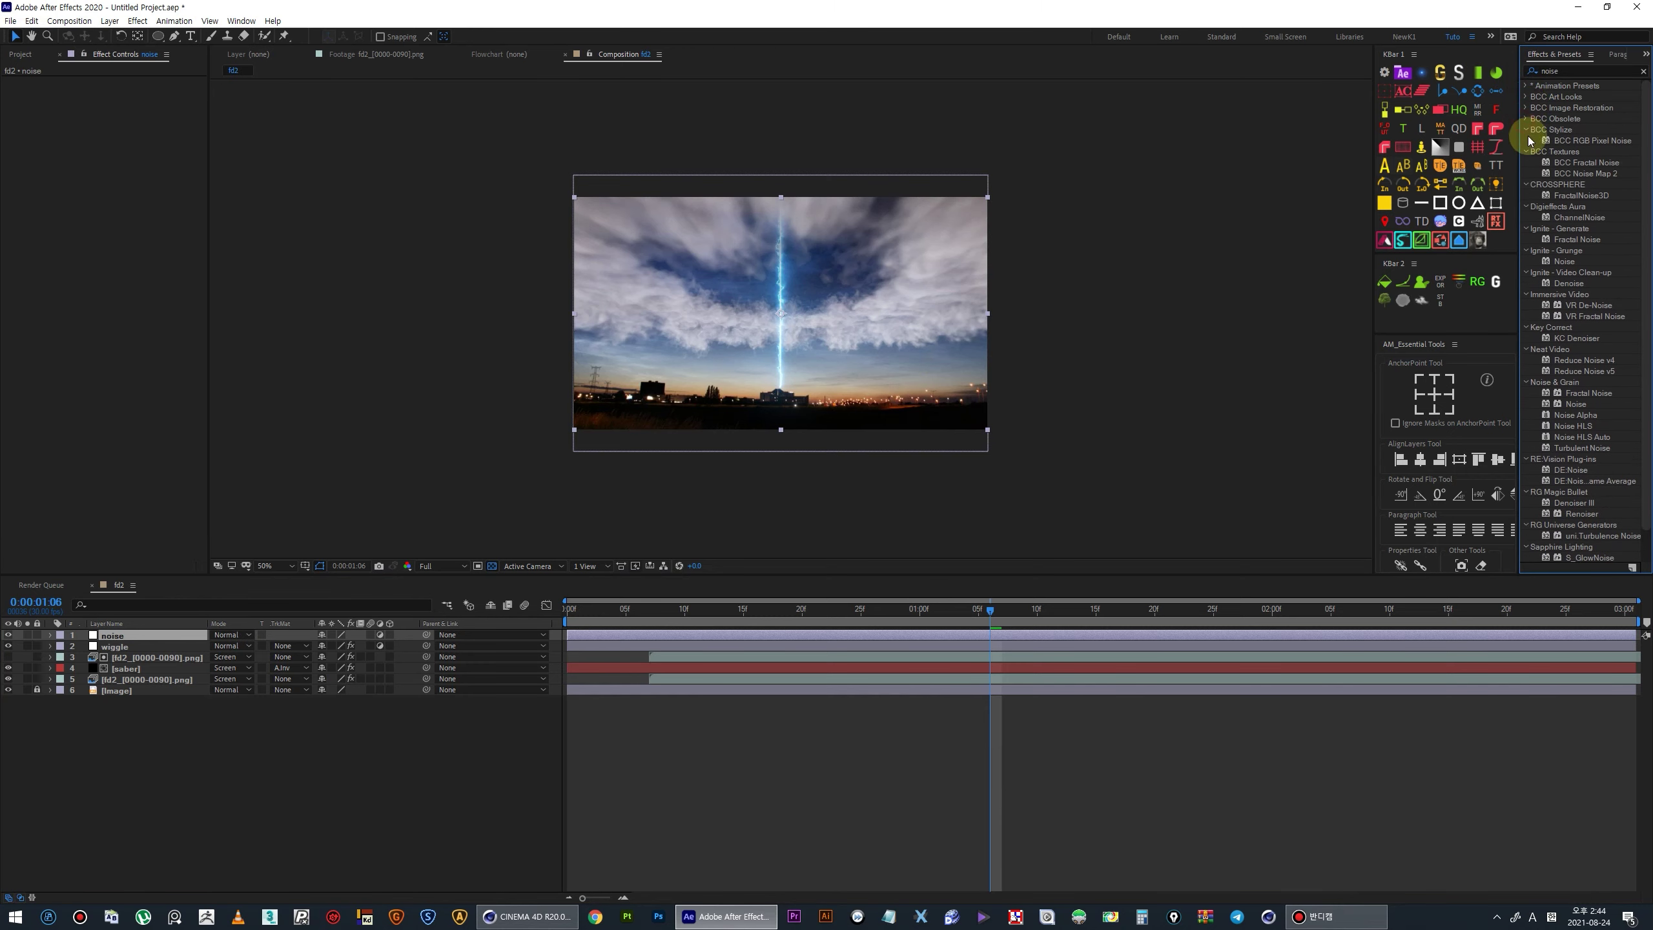
scroll(1527, 131, "down", 2)
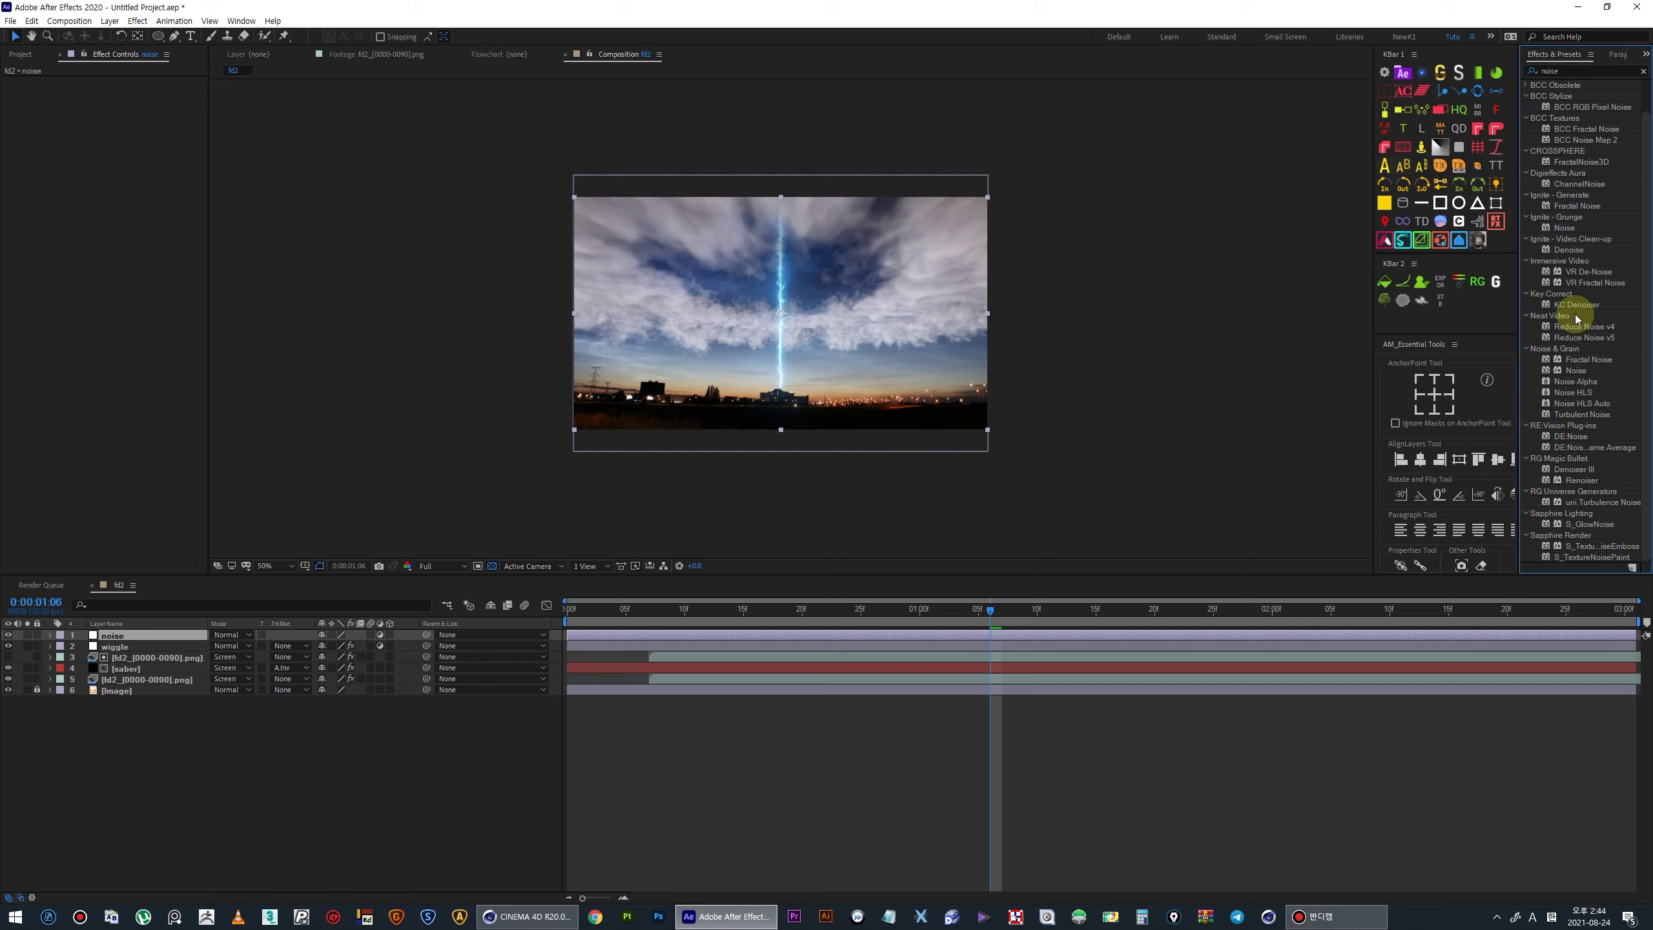
left_click(1525, 260)
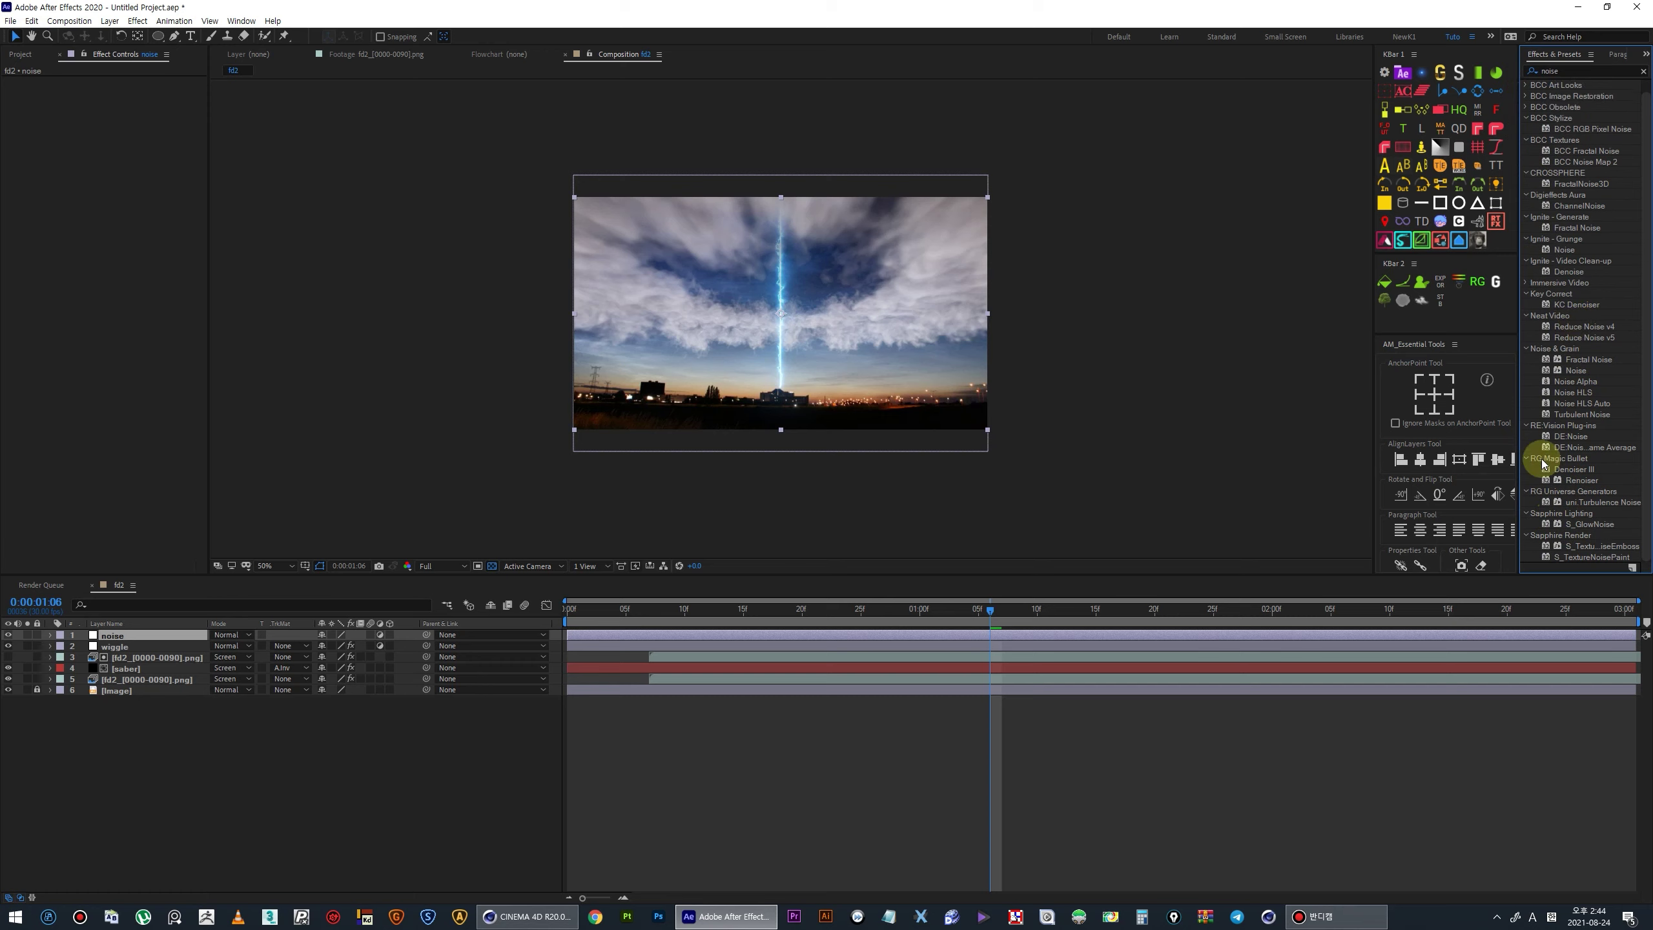
double_click(1574, 370)
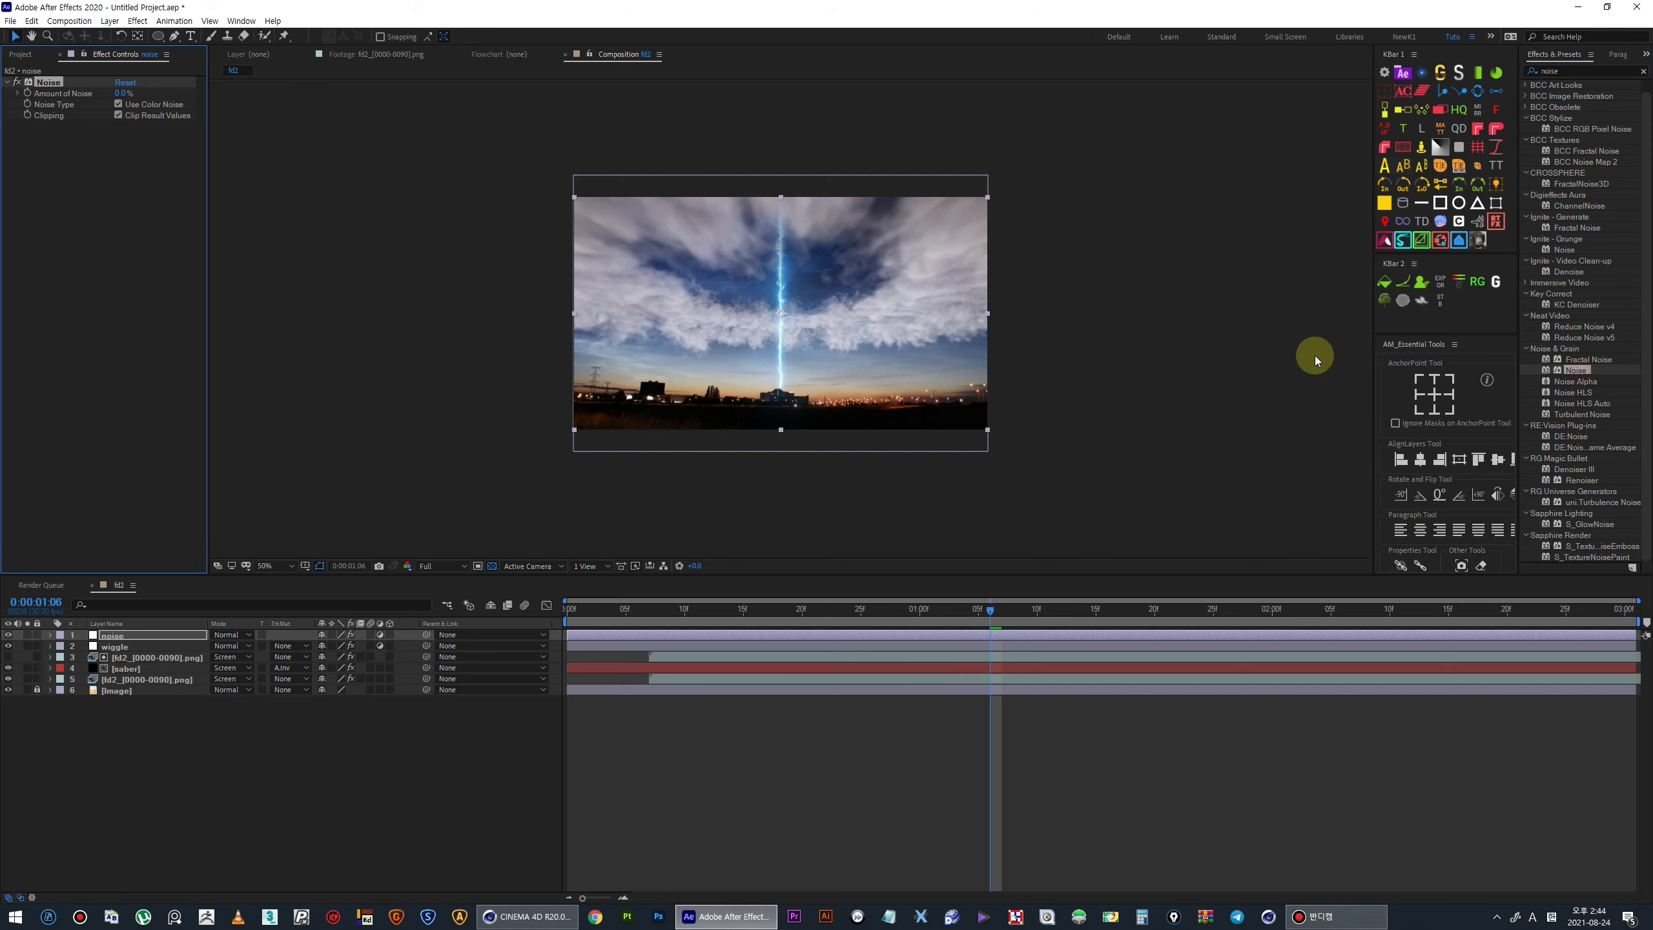
left_click_drag(142, 91, 133, 92)
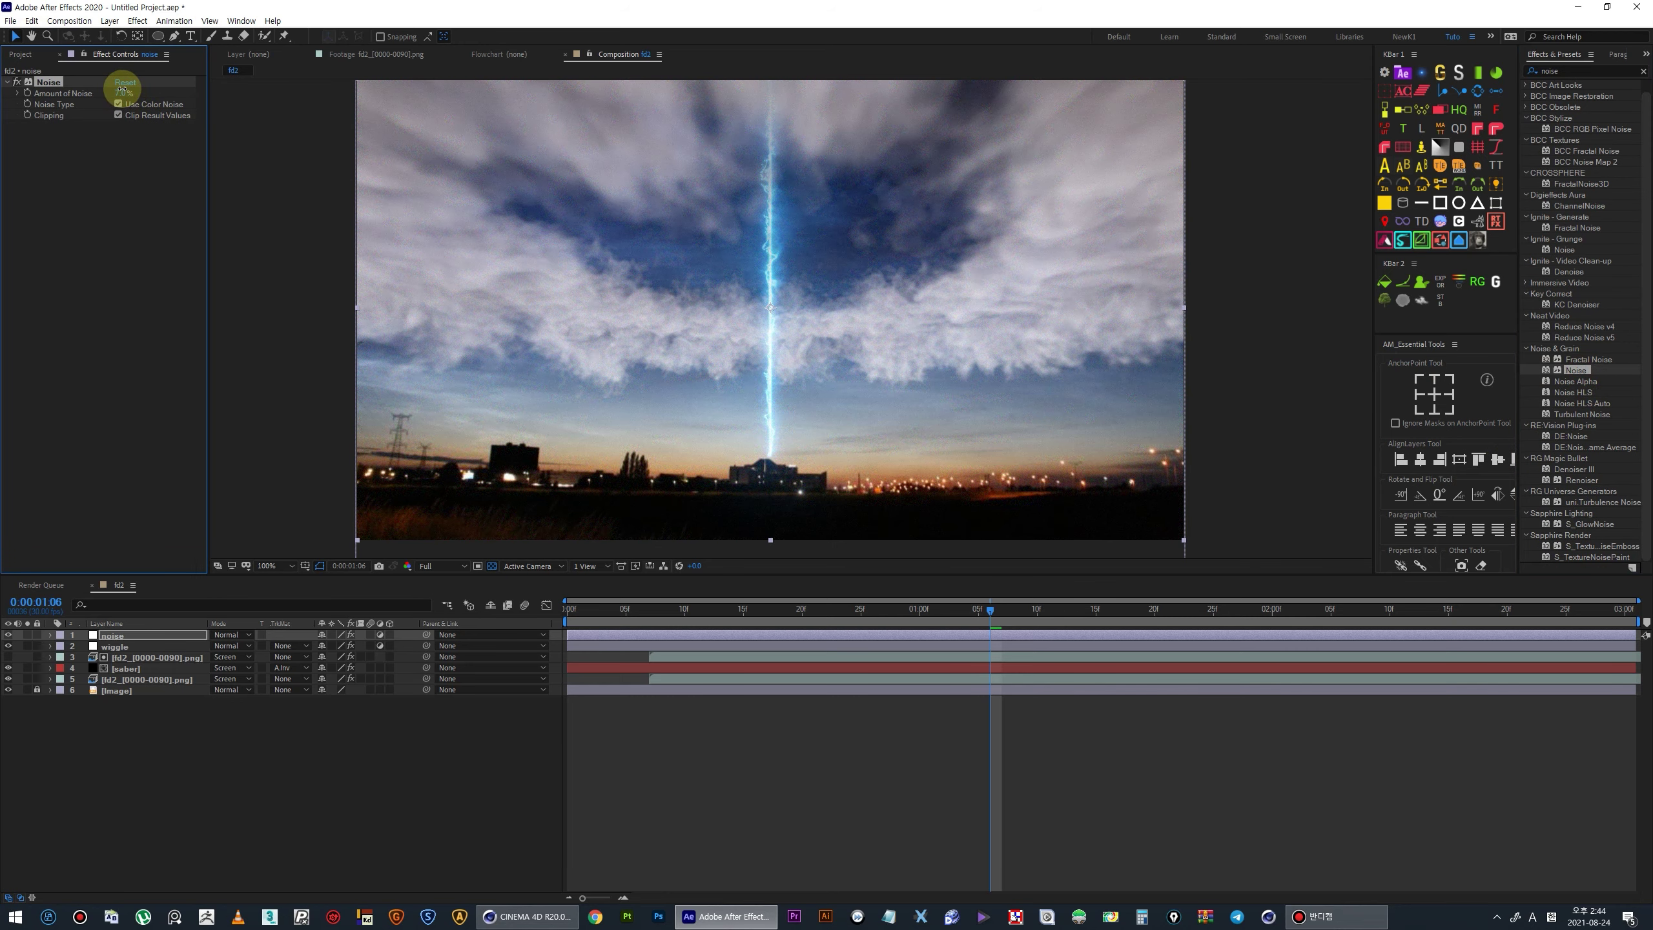
- Fit the viewer and play the comp from the start to check the grain
key("comma")
key("space")
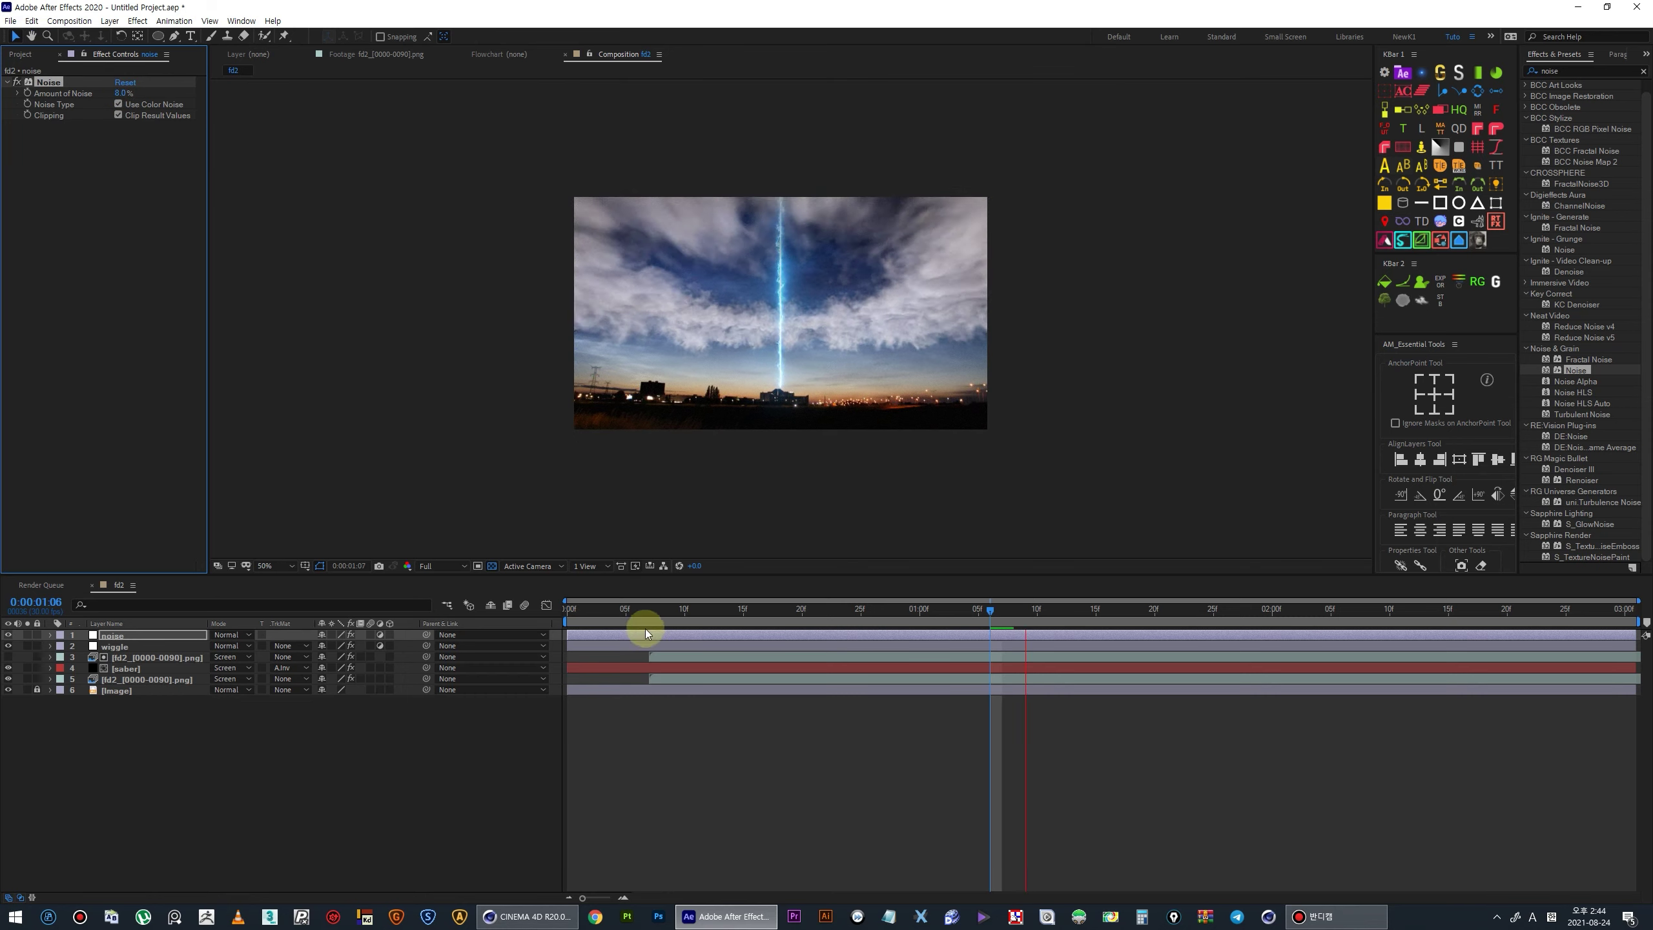
left_click_drag(609, 603, 528, 609)
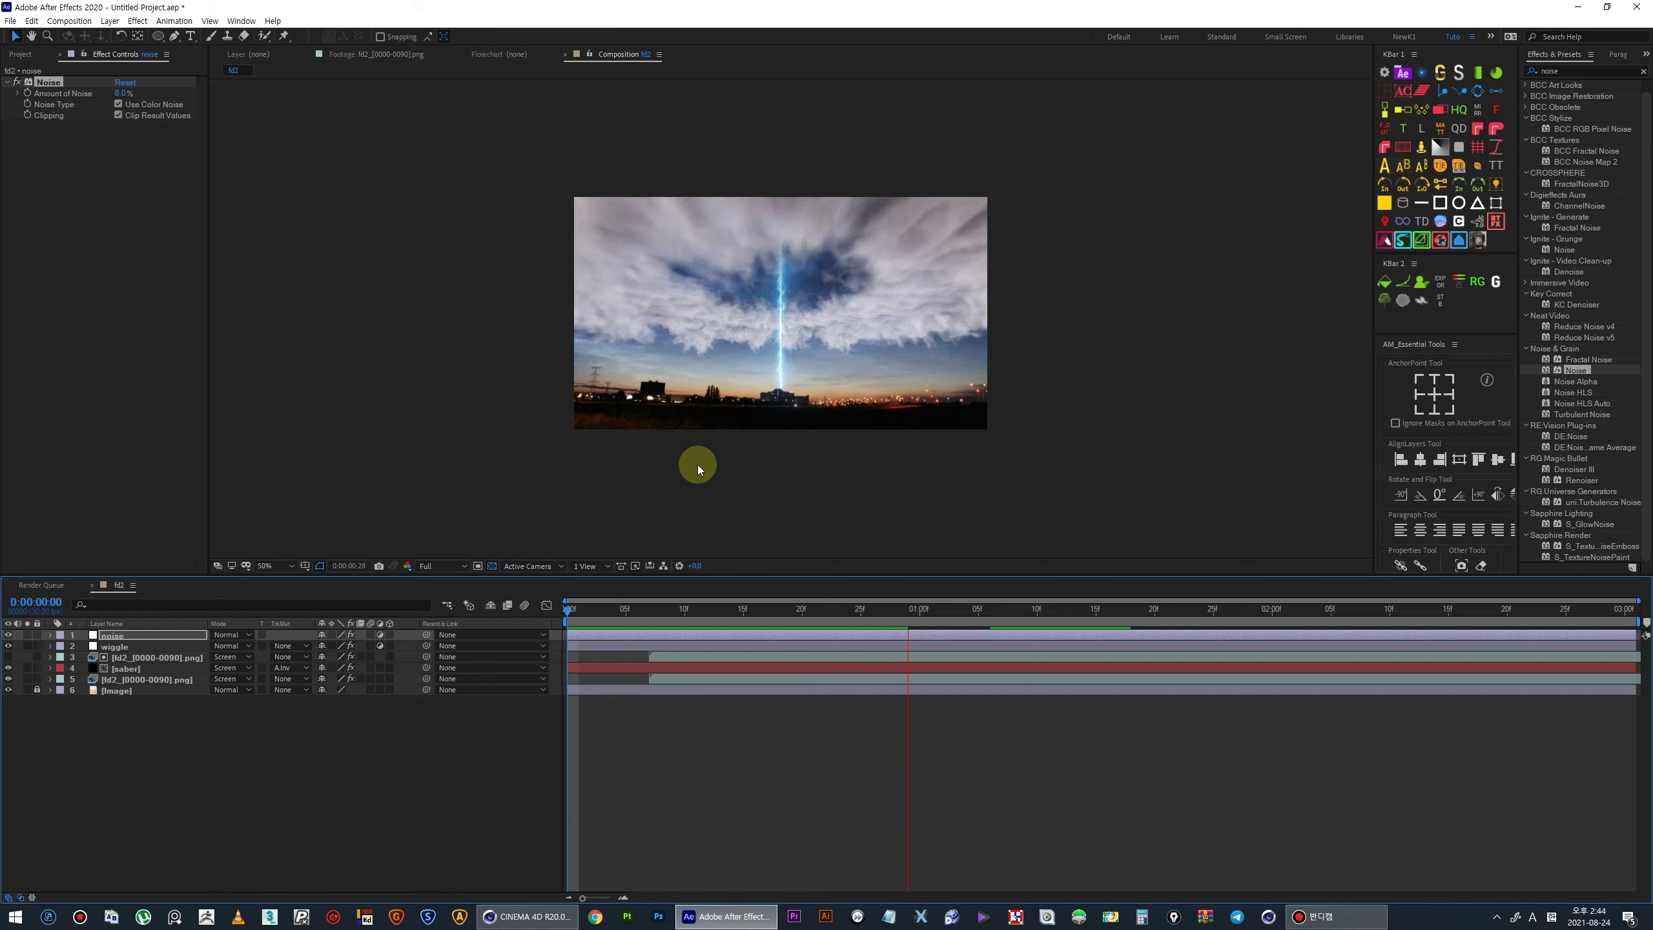
left_click(18, 77)
key("space")
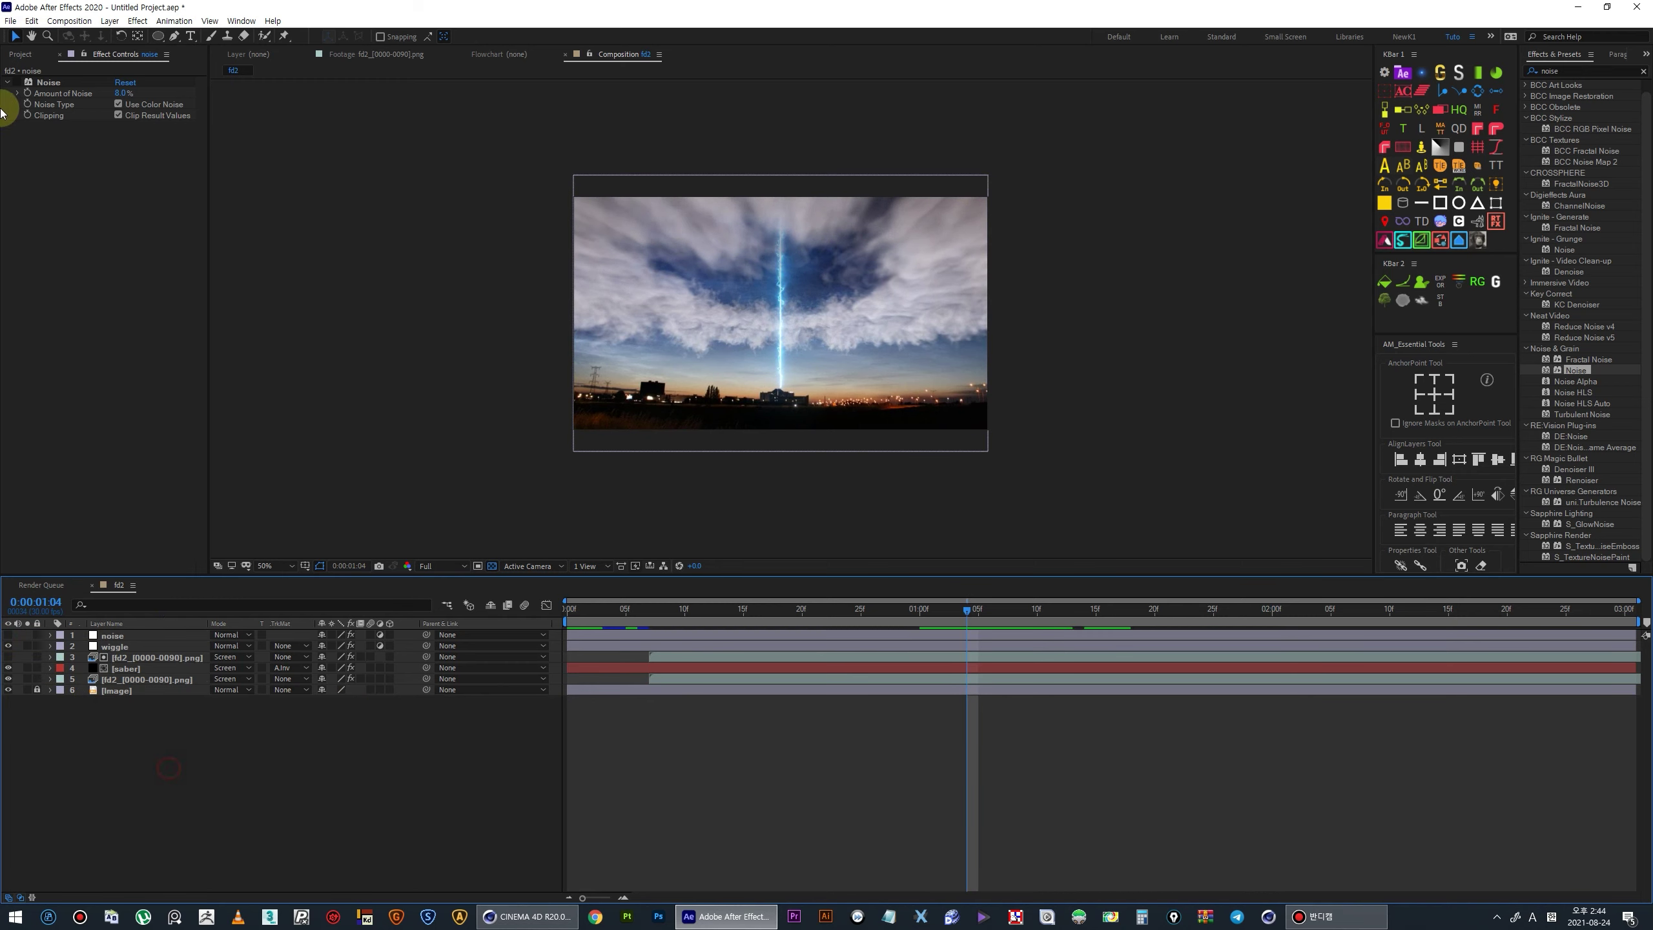
- Nest fd2 in a new composition fd3 and select its layer
left_click(20, 53)
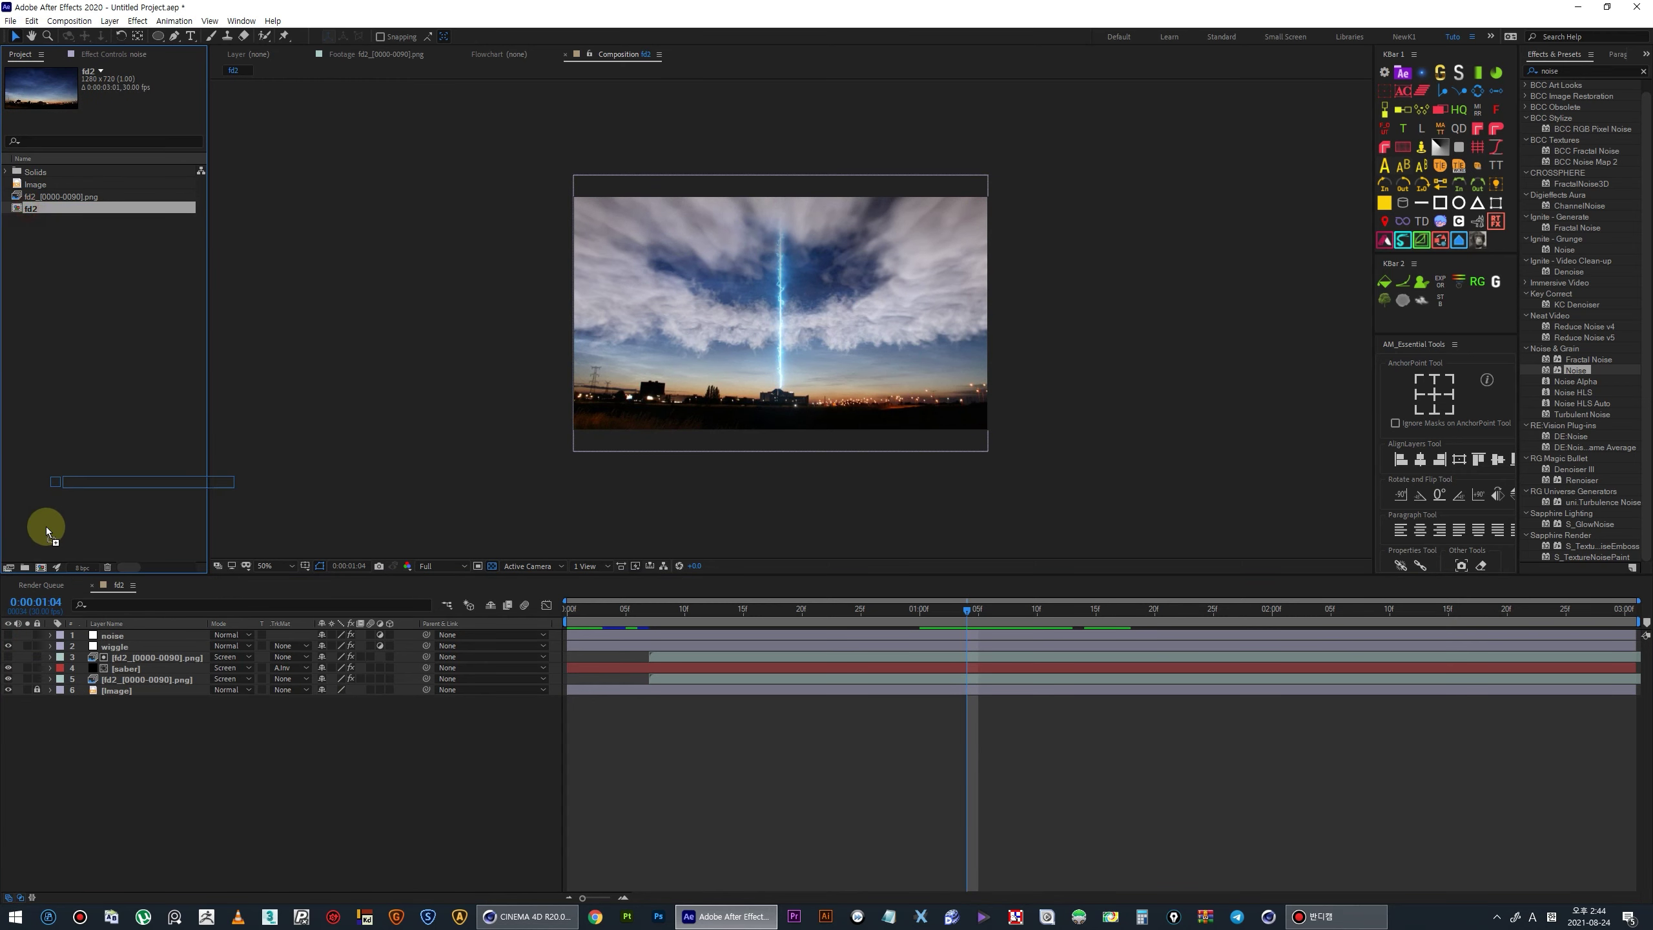
left_click_drag(40, 570, 40, 567)
left_click_drag(580, 612, 649, 612)
left_click(87, 638)
- Keyframe Position and Scale: 236% and shifted up at start, normal at frame 20
key("p")
left_click(83, 646)
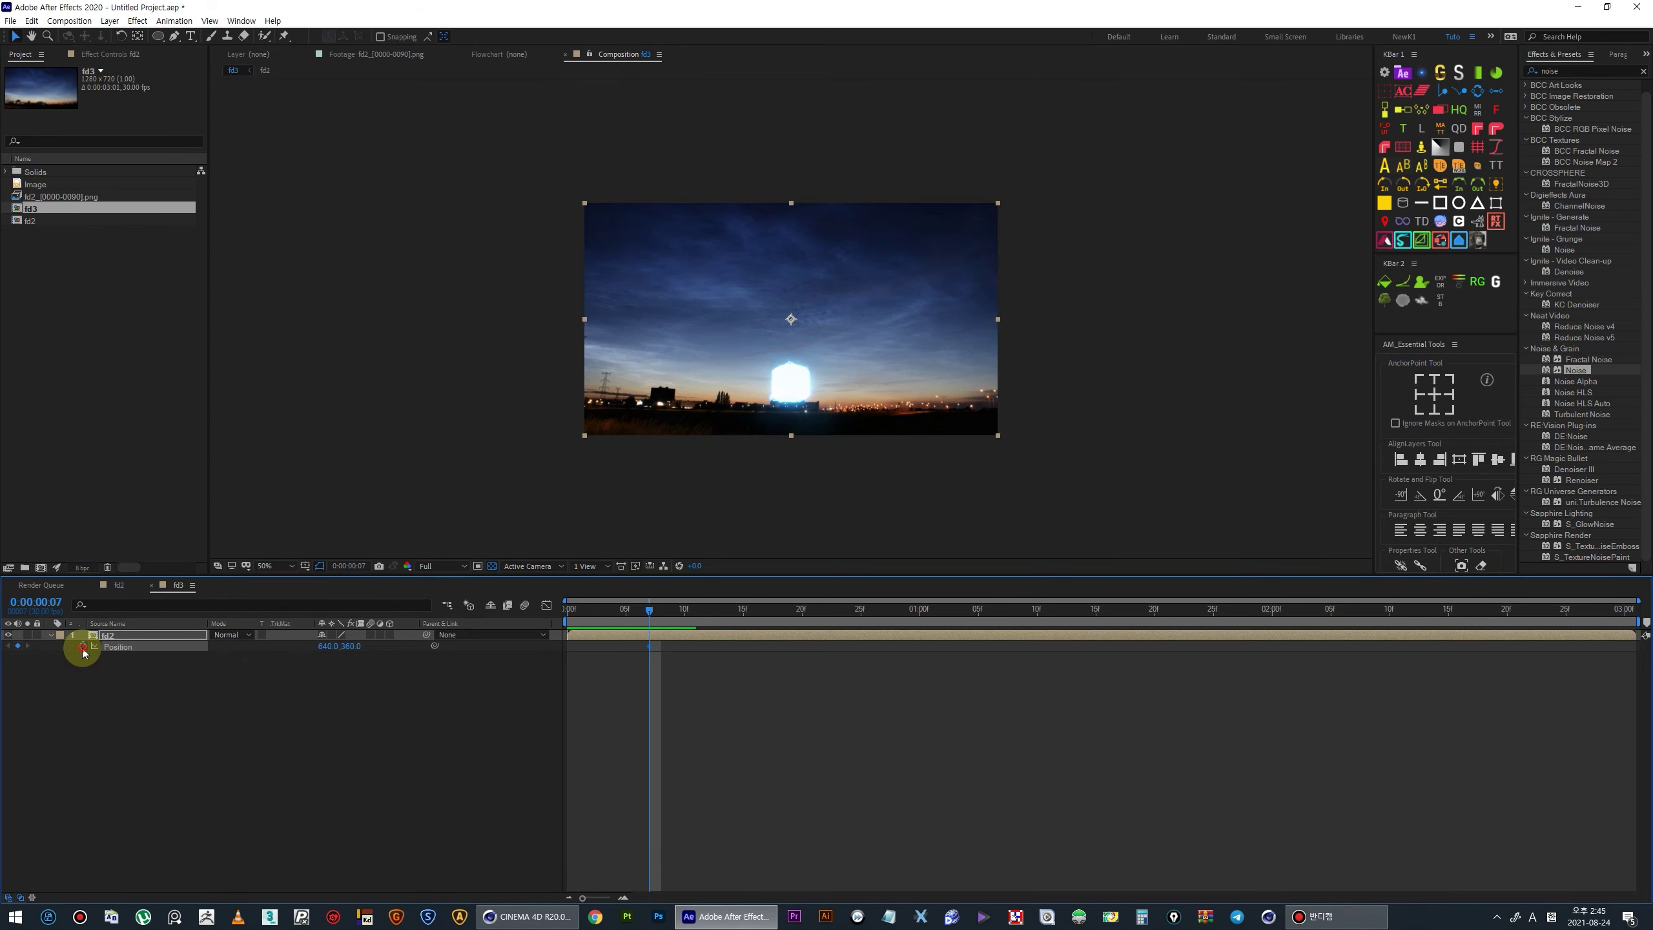
left_click_drag(727, 623, 790, 626)
mouse_move(664, 649)
left_mouse_down()
mouse_move(641, 674)
mouse_move(802, 668)
left_mouse_up()
left_click(625, 616)
key("Home")
left_click_drag(328, 668, 723, 561)
mouse_move(821, 512)
left_mouse_down("shift")
mouse_move(822, 301)
mouse_move(821, 361)
left_mouse_up("shift")
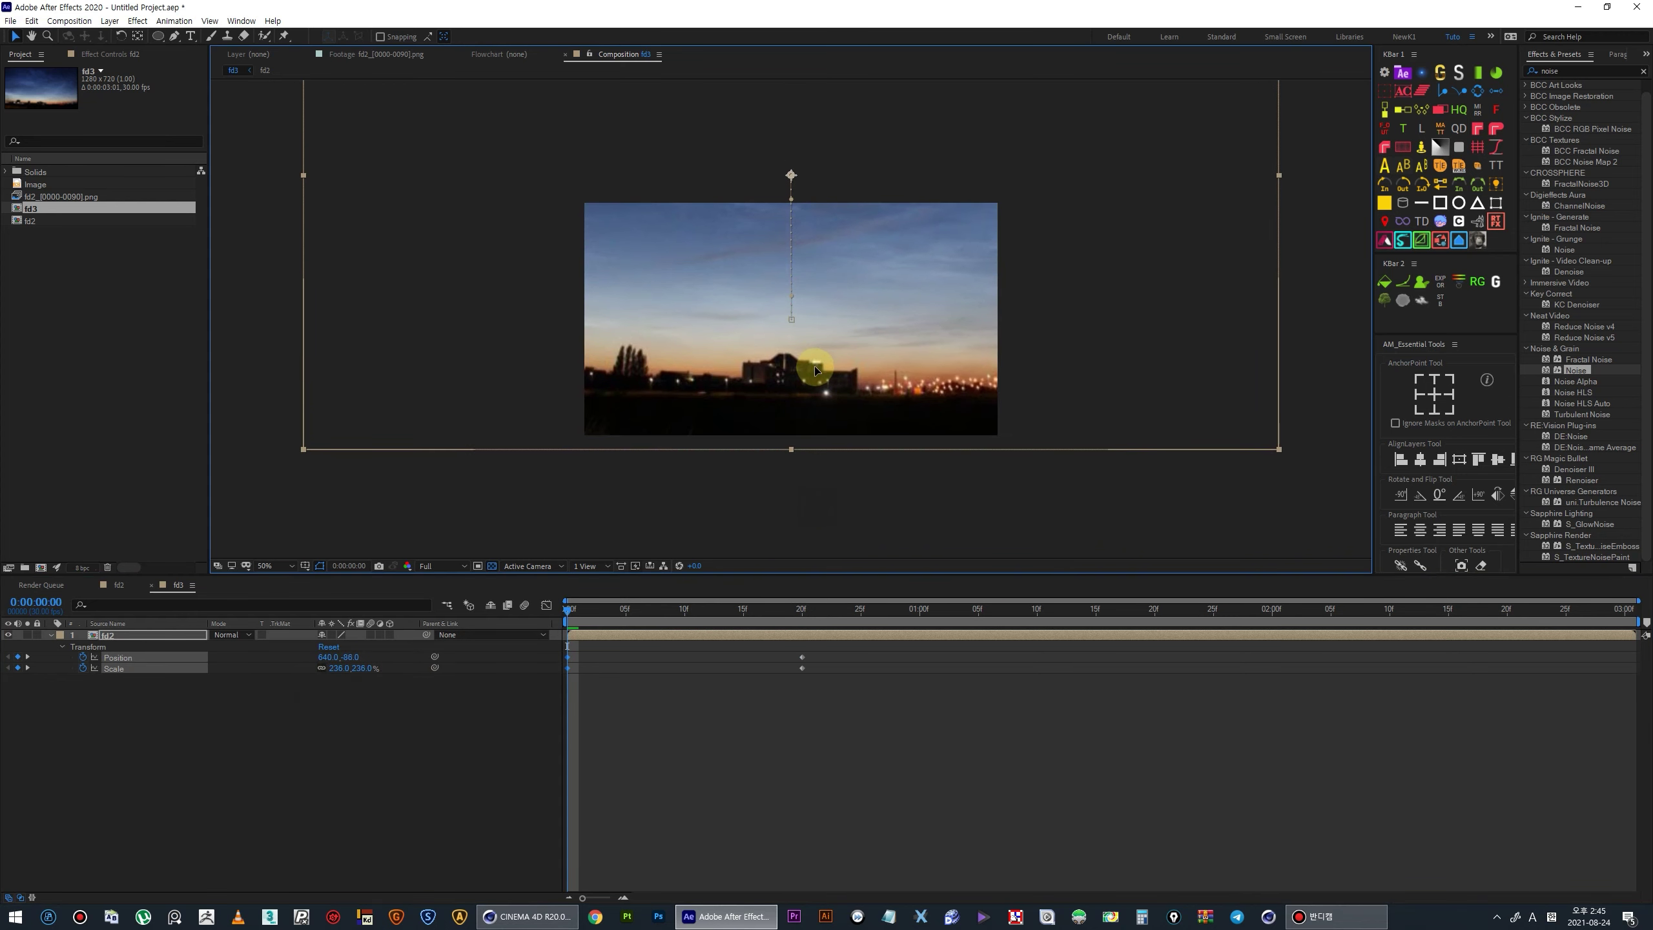
- Apply Easy Ease to the zoom keyframes and stretch the influence in the Graph Editor
right_click(567, 671)
left_click(785, 745)
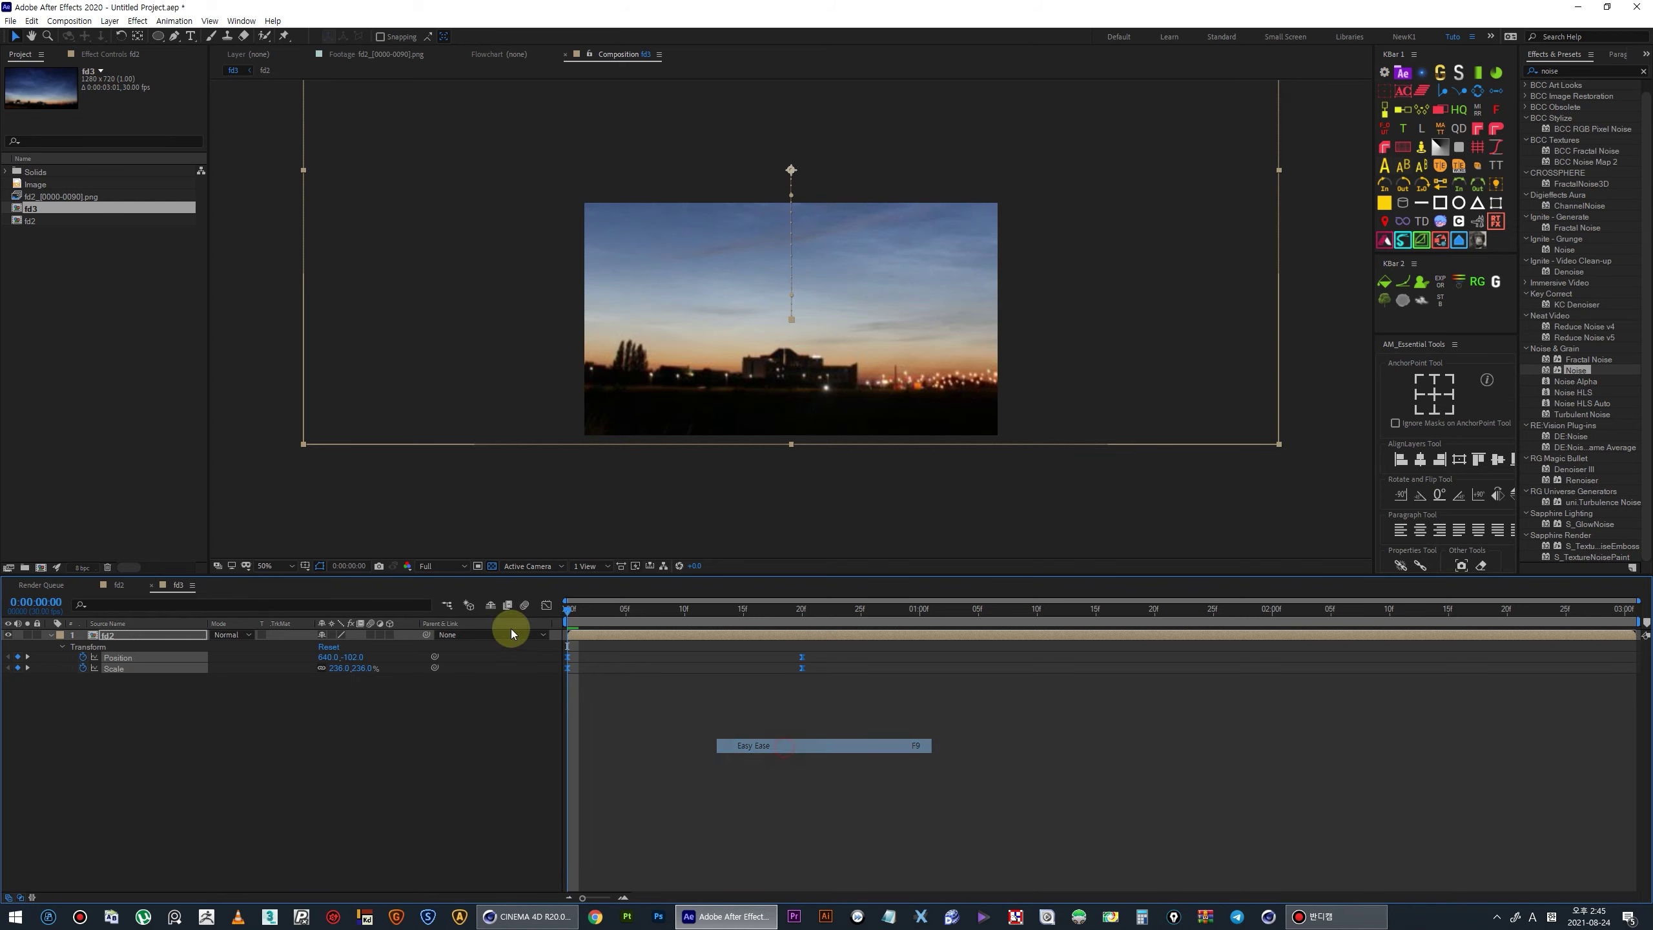
left_click(546, 605)
mouse_move(733, 761)
left_mouse_down()
mouse_move(813, 823)
mouse_move(720, 805)
left_mouse_up()
left_click(547, 605)
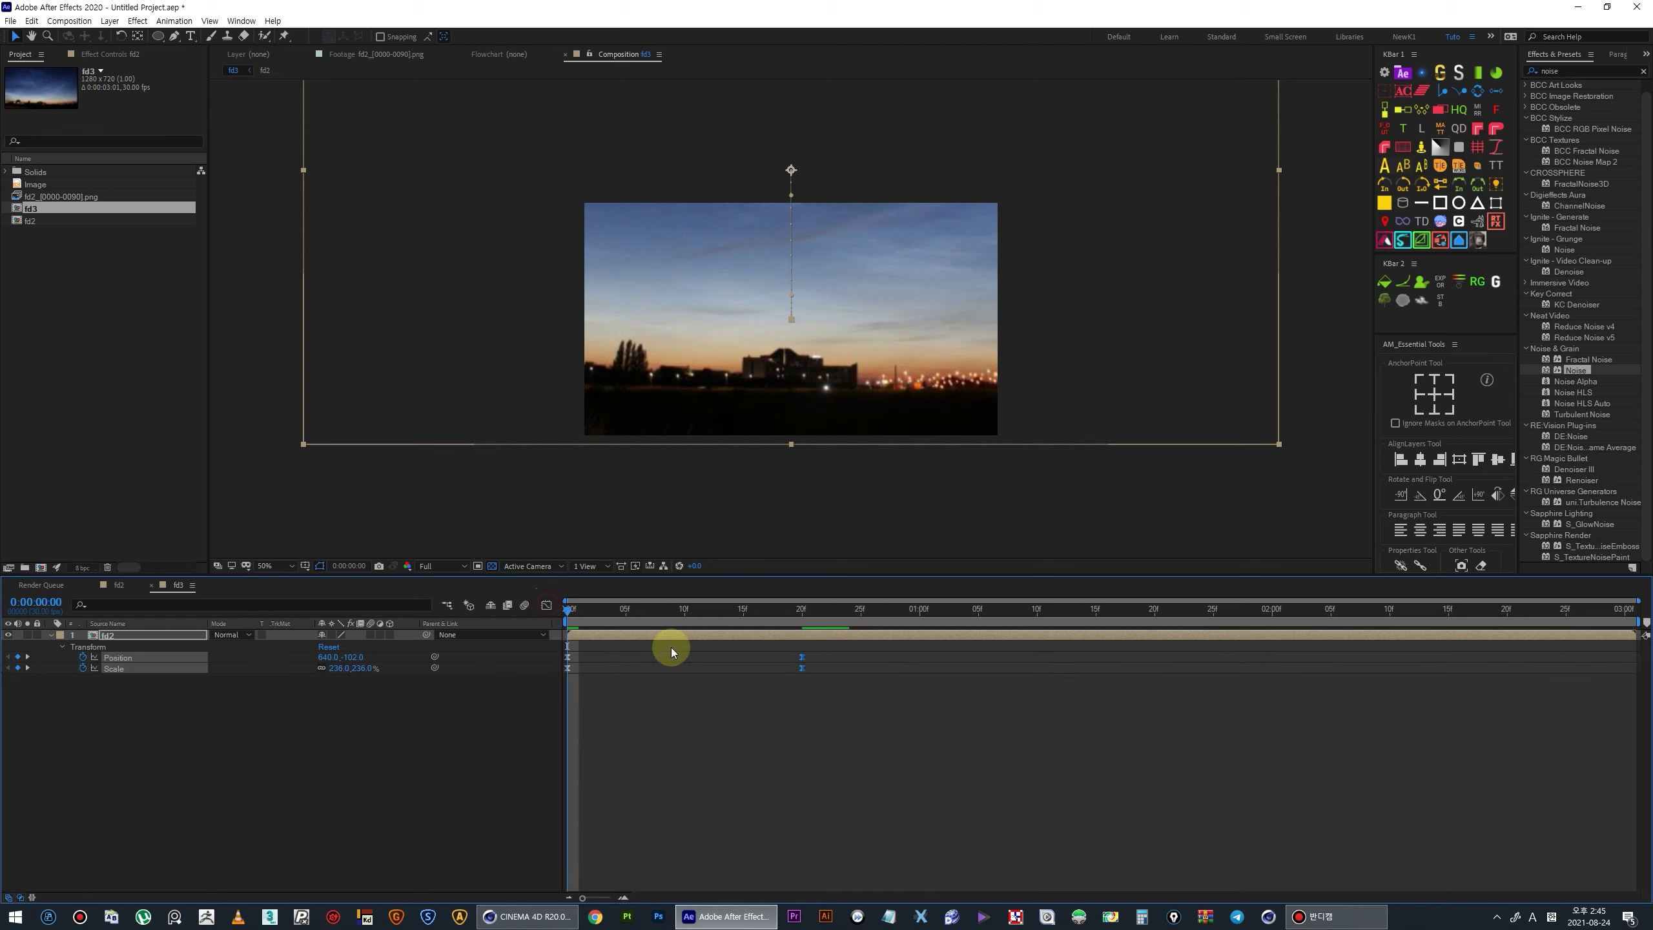
- Preview the eased zoom animation and park at frame 19
key("space")
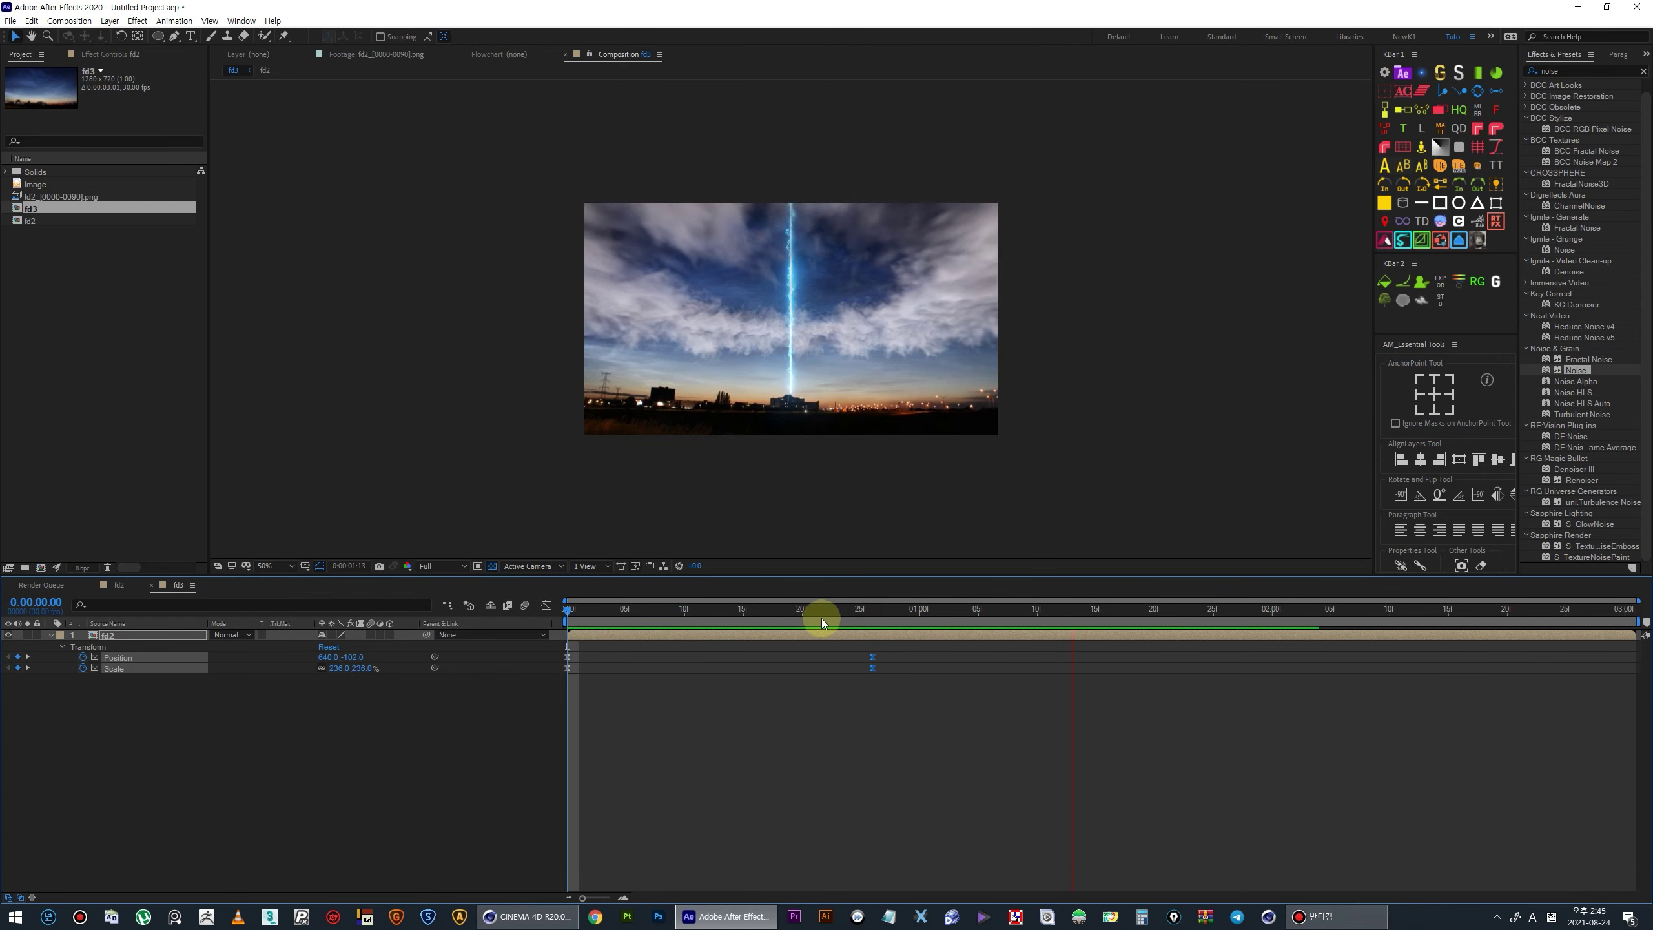
left_click(873, 654)
key("space")
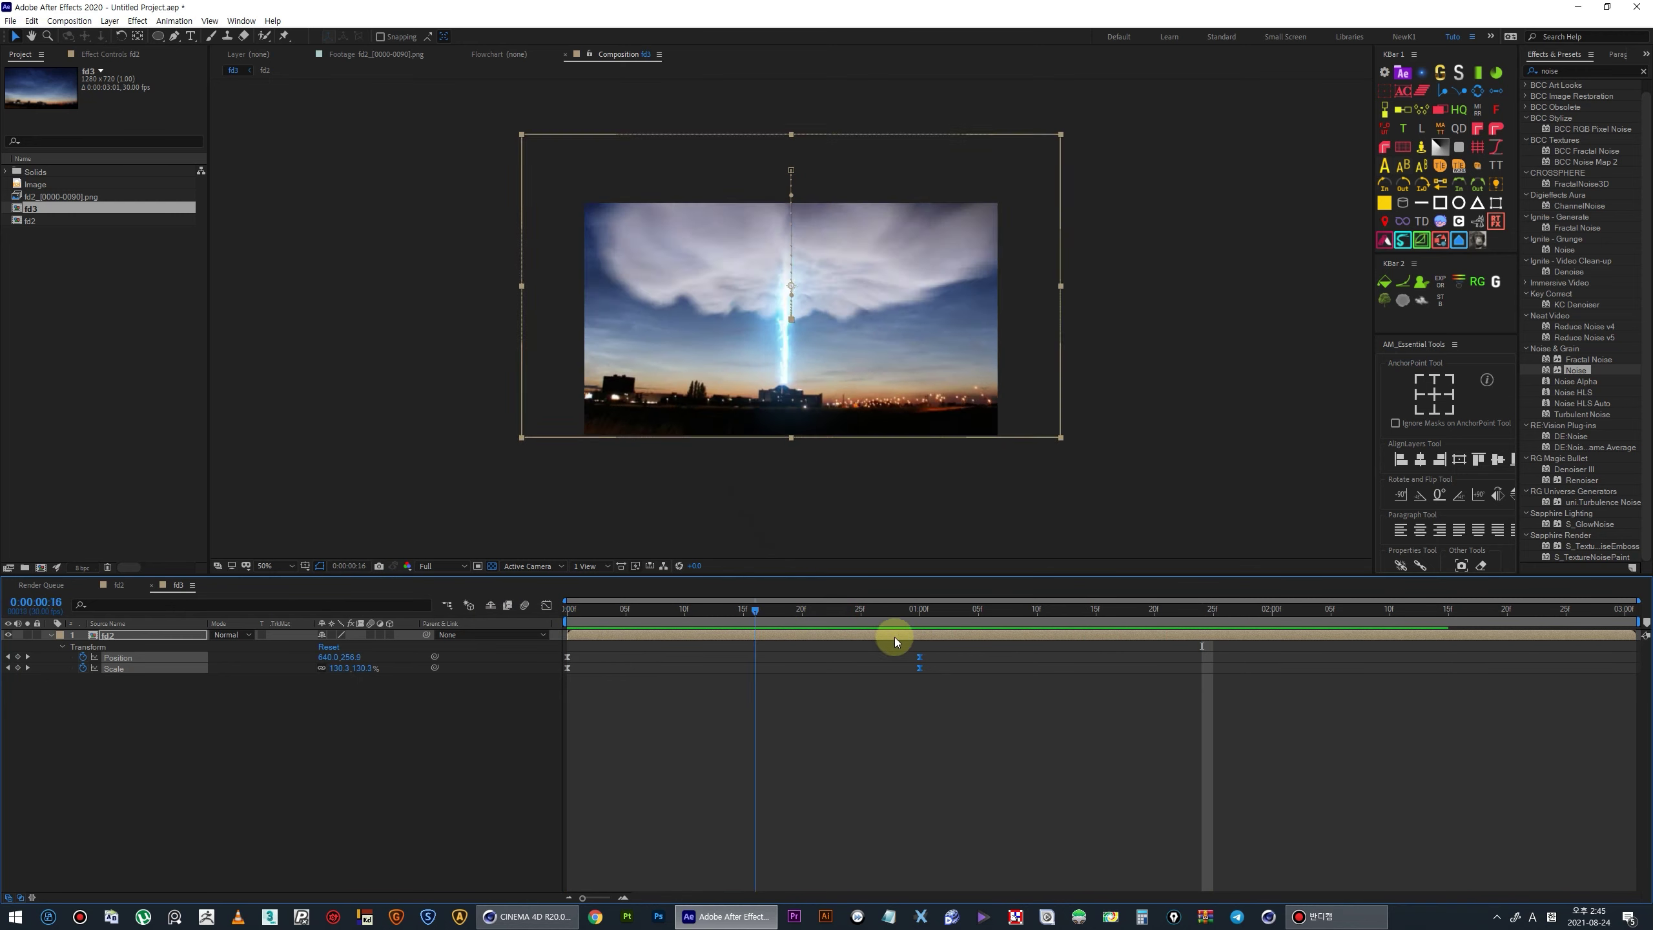
left_click_drag(566, 612, 790, 649)
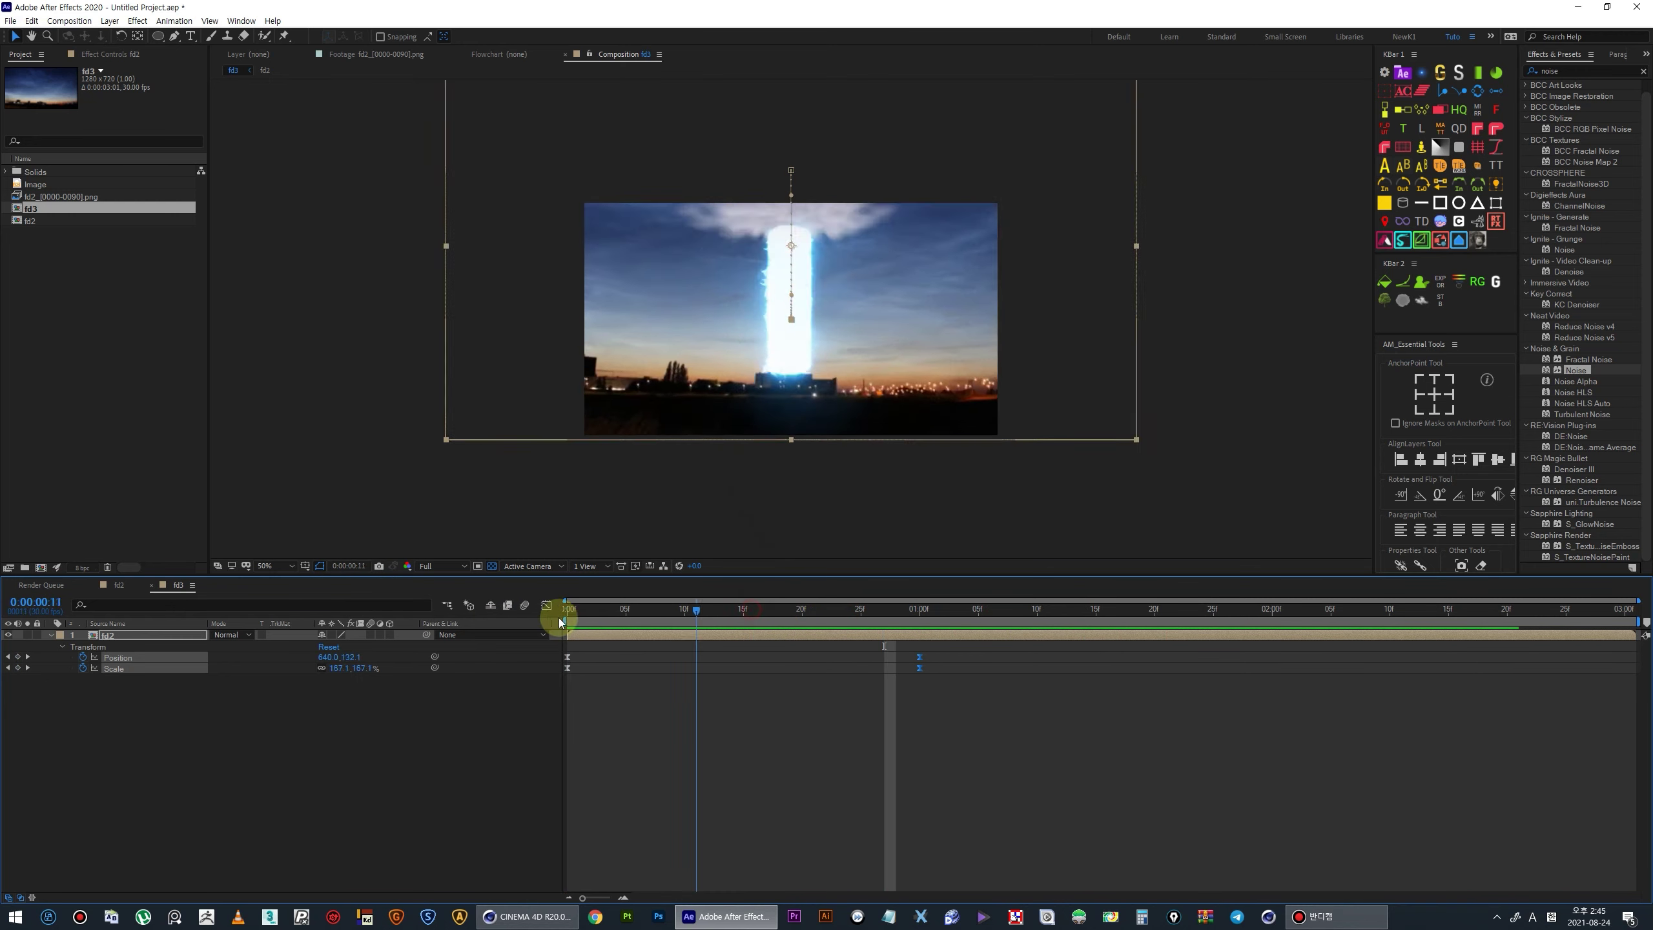
right_click(796, 637)
mouse_move(862, 457)
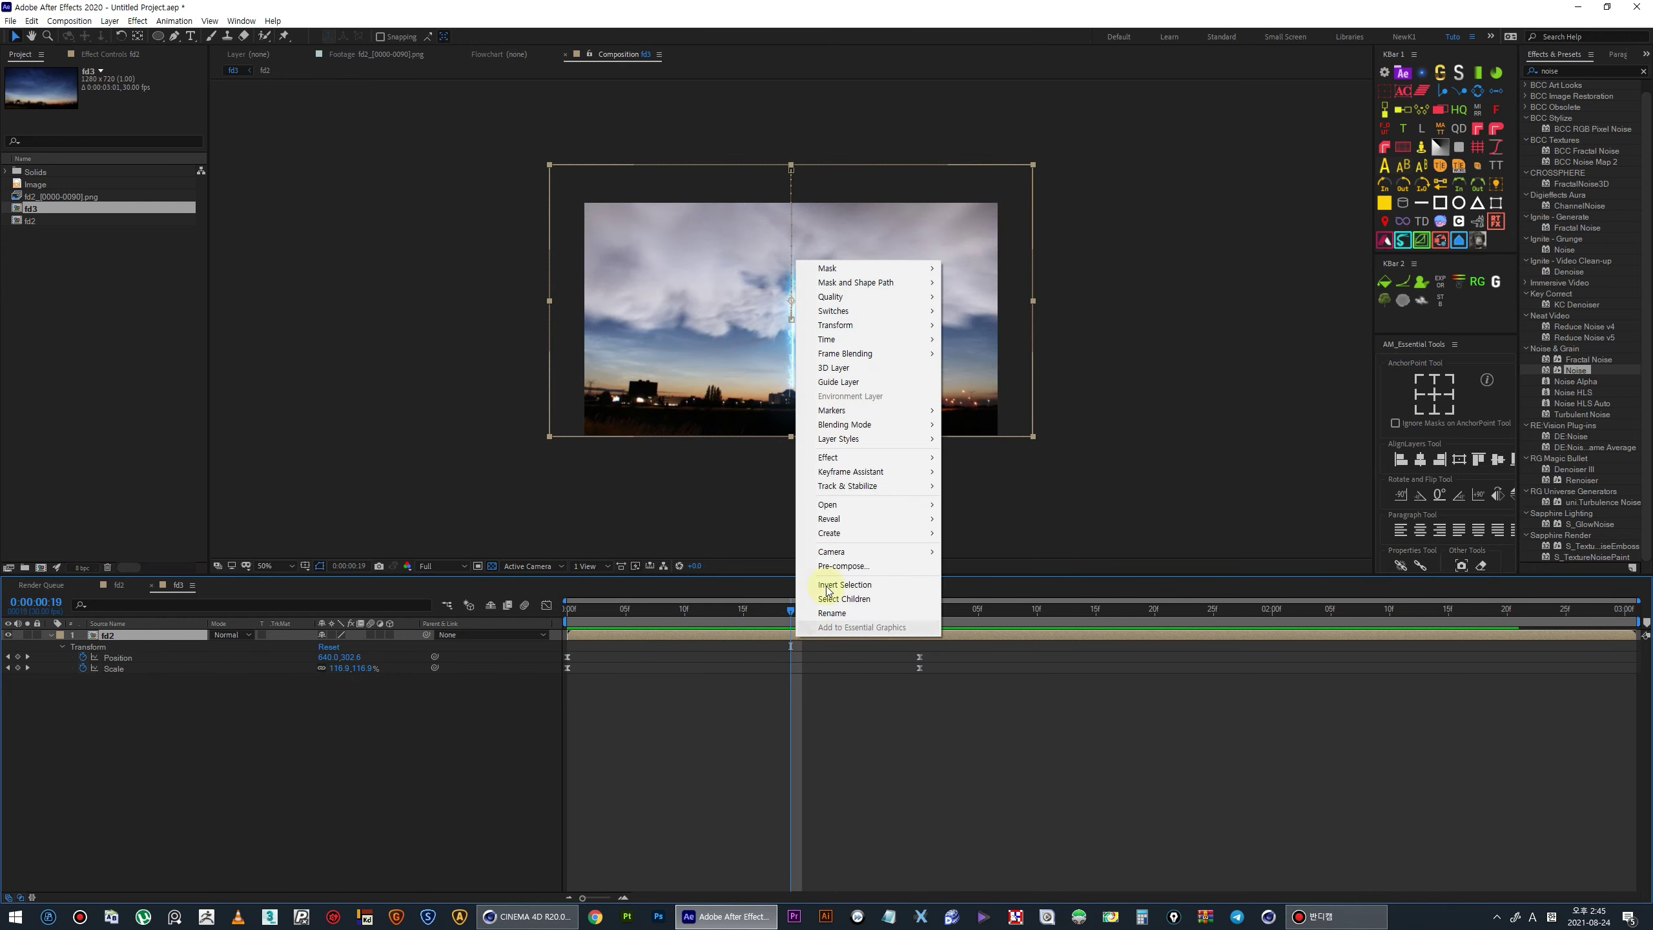
mouse_move(982, 547)
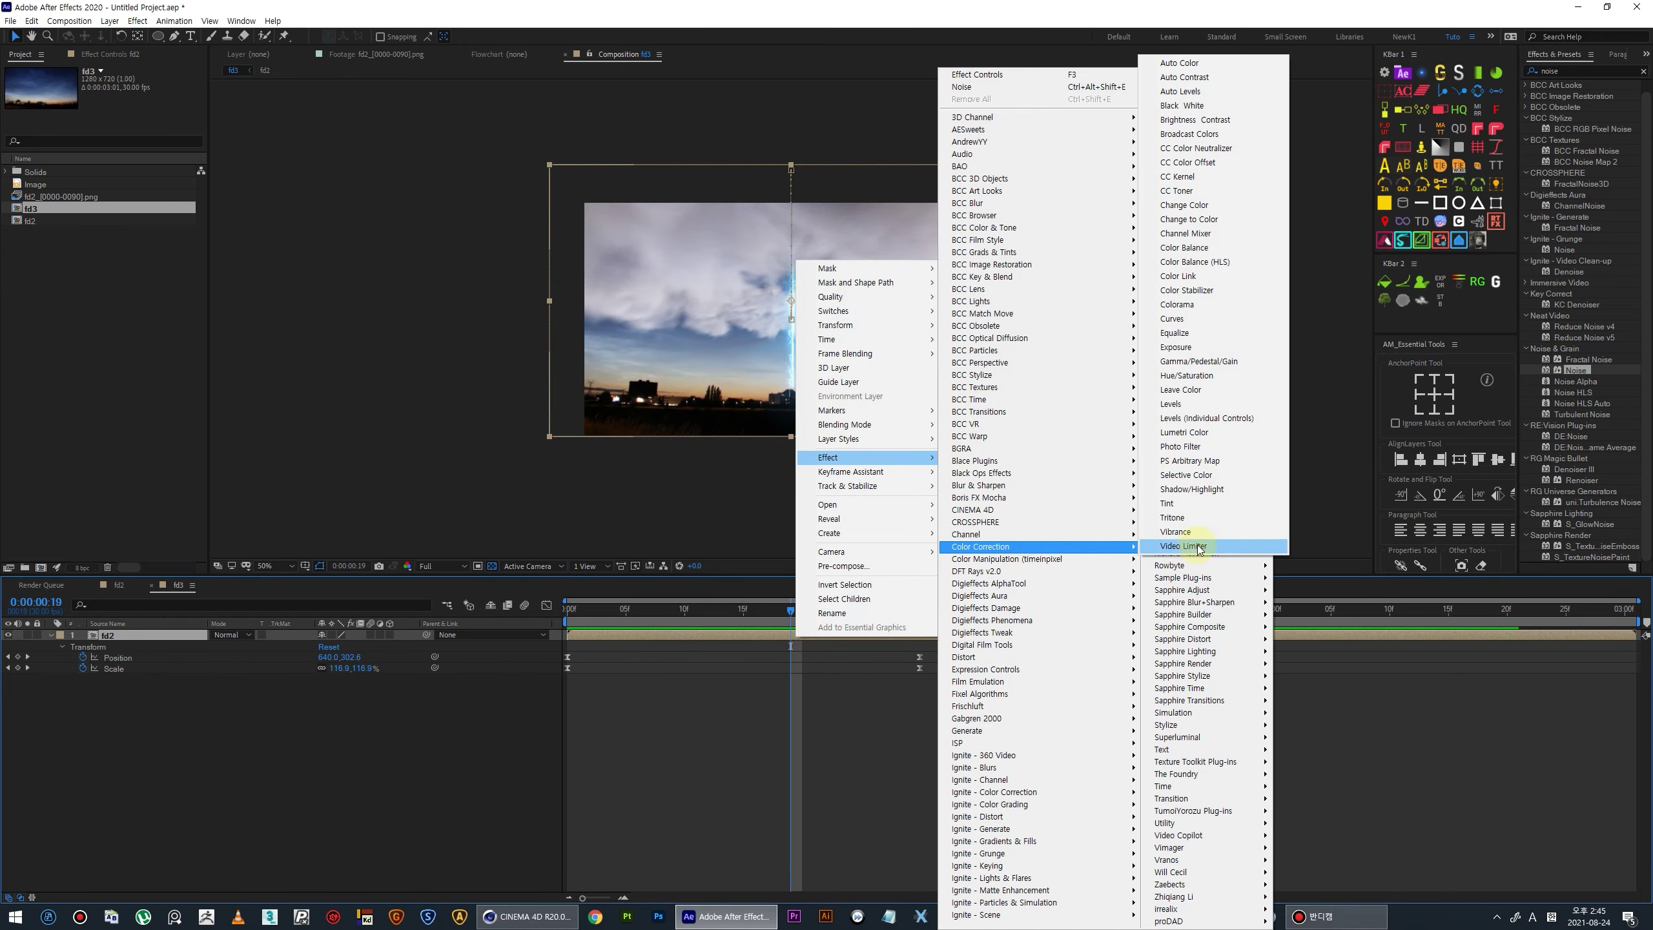
- Add Exposure to the fd2 layer and set it to about 1.12
left_click(1201, 350)
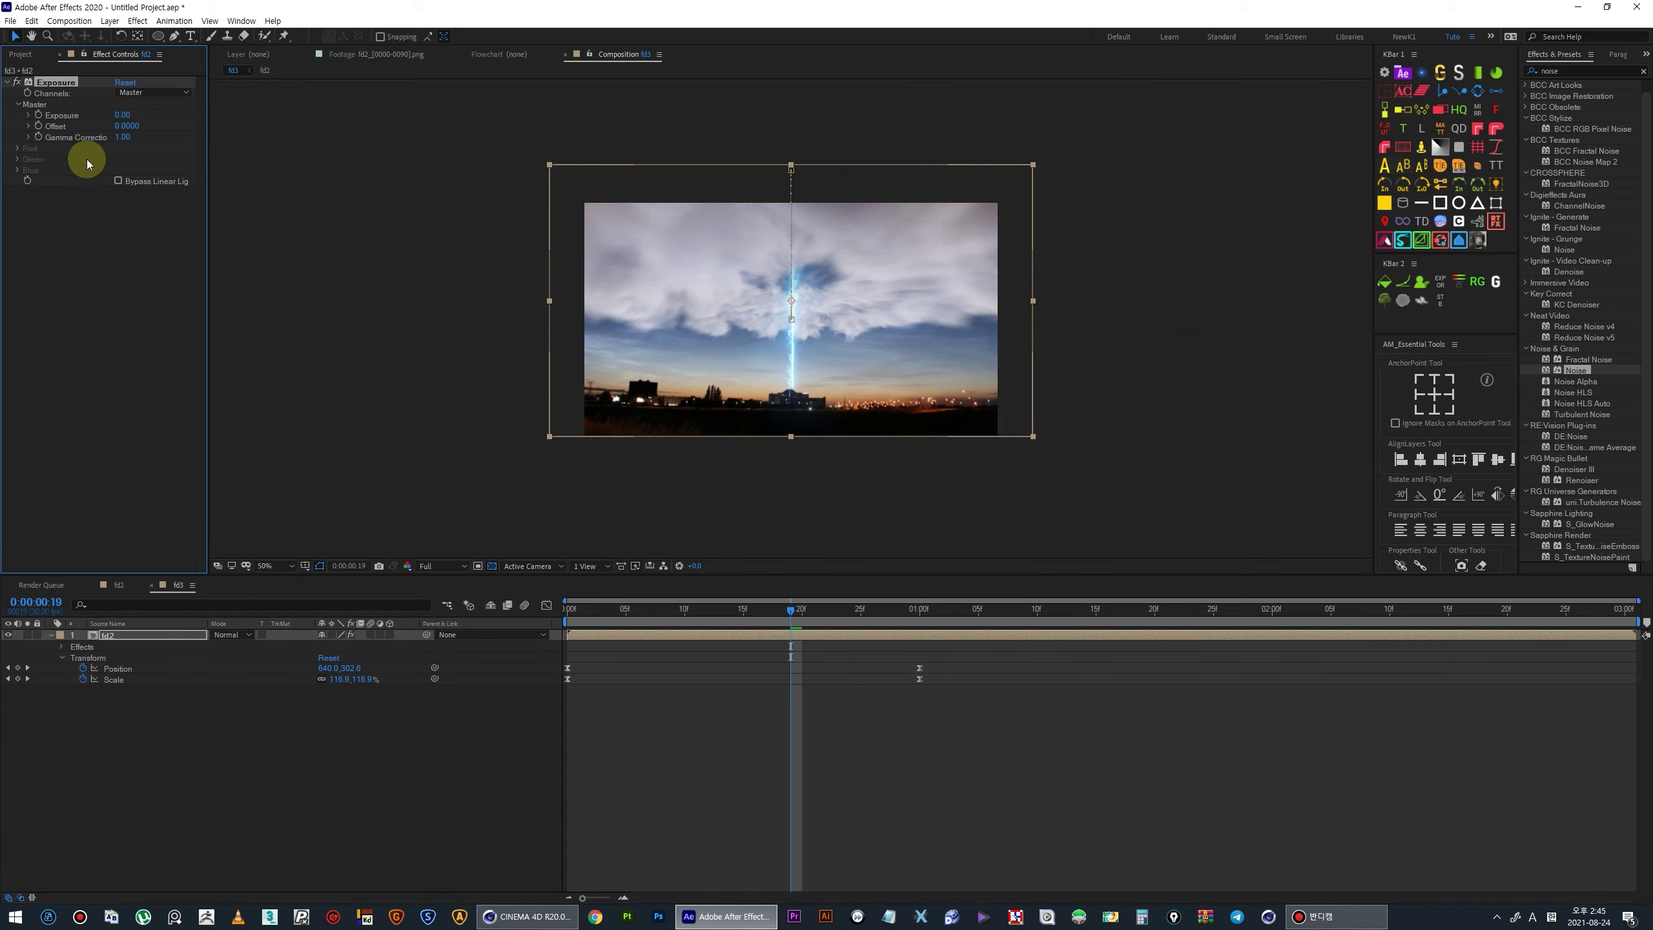
left_click_drag(121, 125, 218, 126)
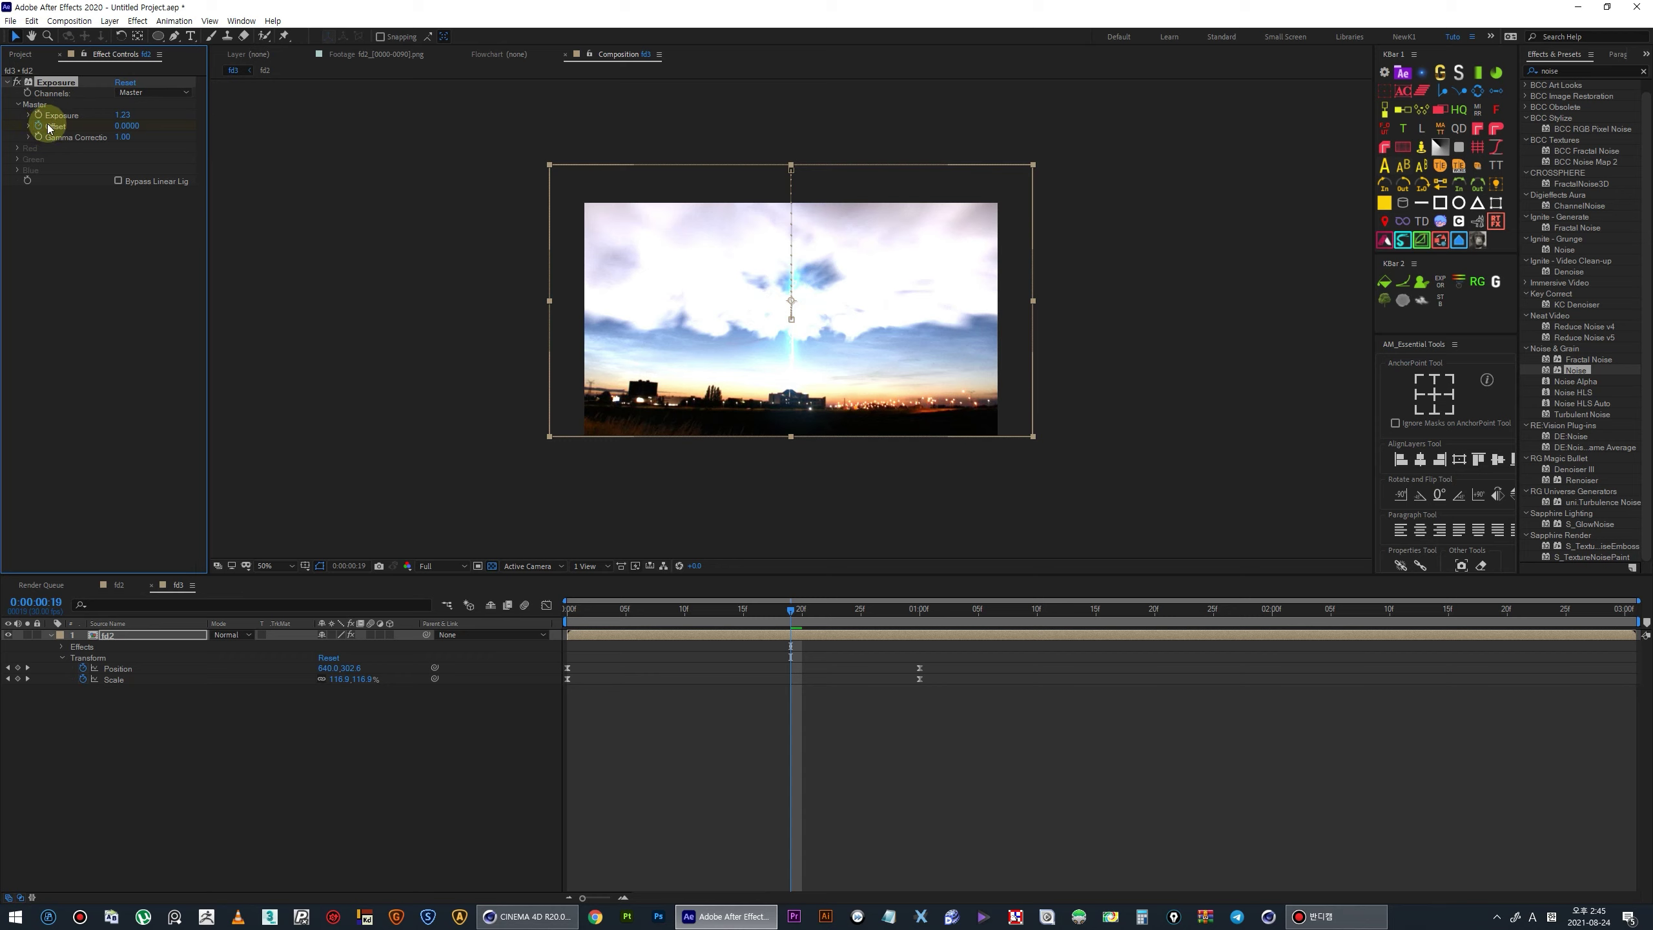
left_click(125, 82)
left_click_drag(122, 115, 198, 115)
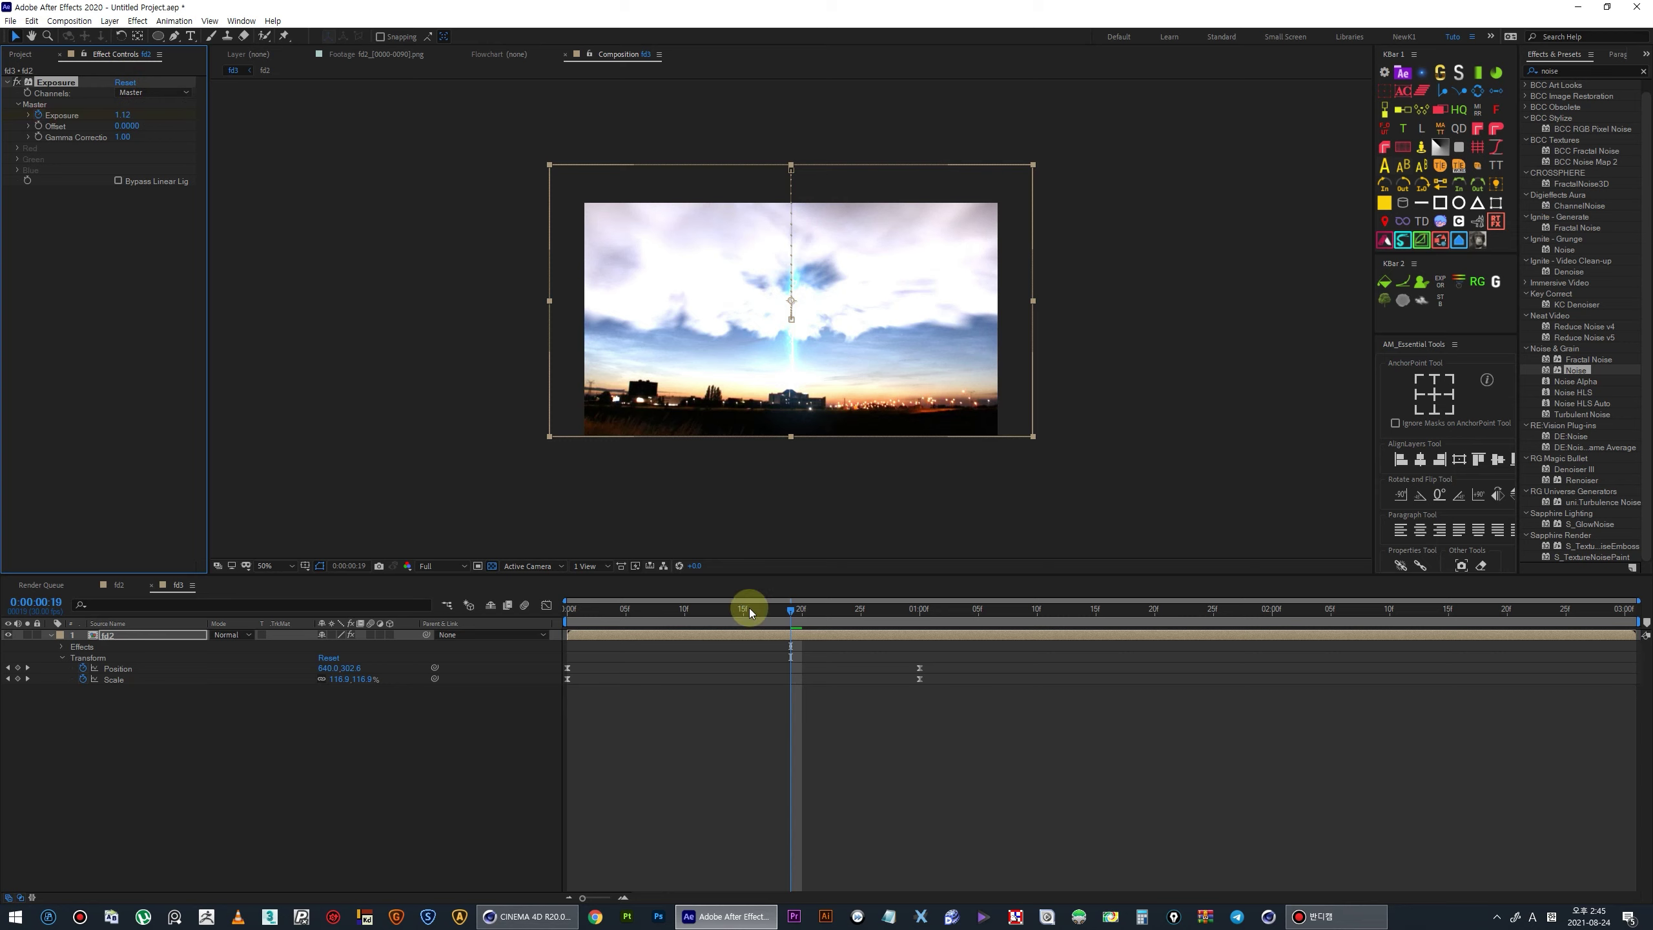
- Keyframe Exposure back to 0 around frame 11 and check a later frame
left_click_drag(761, 616, 698, 612)
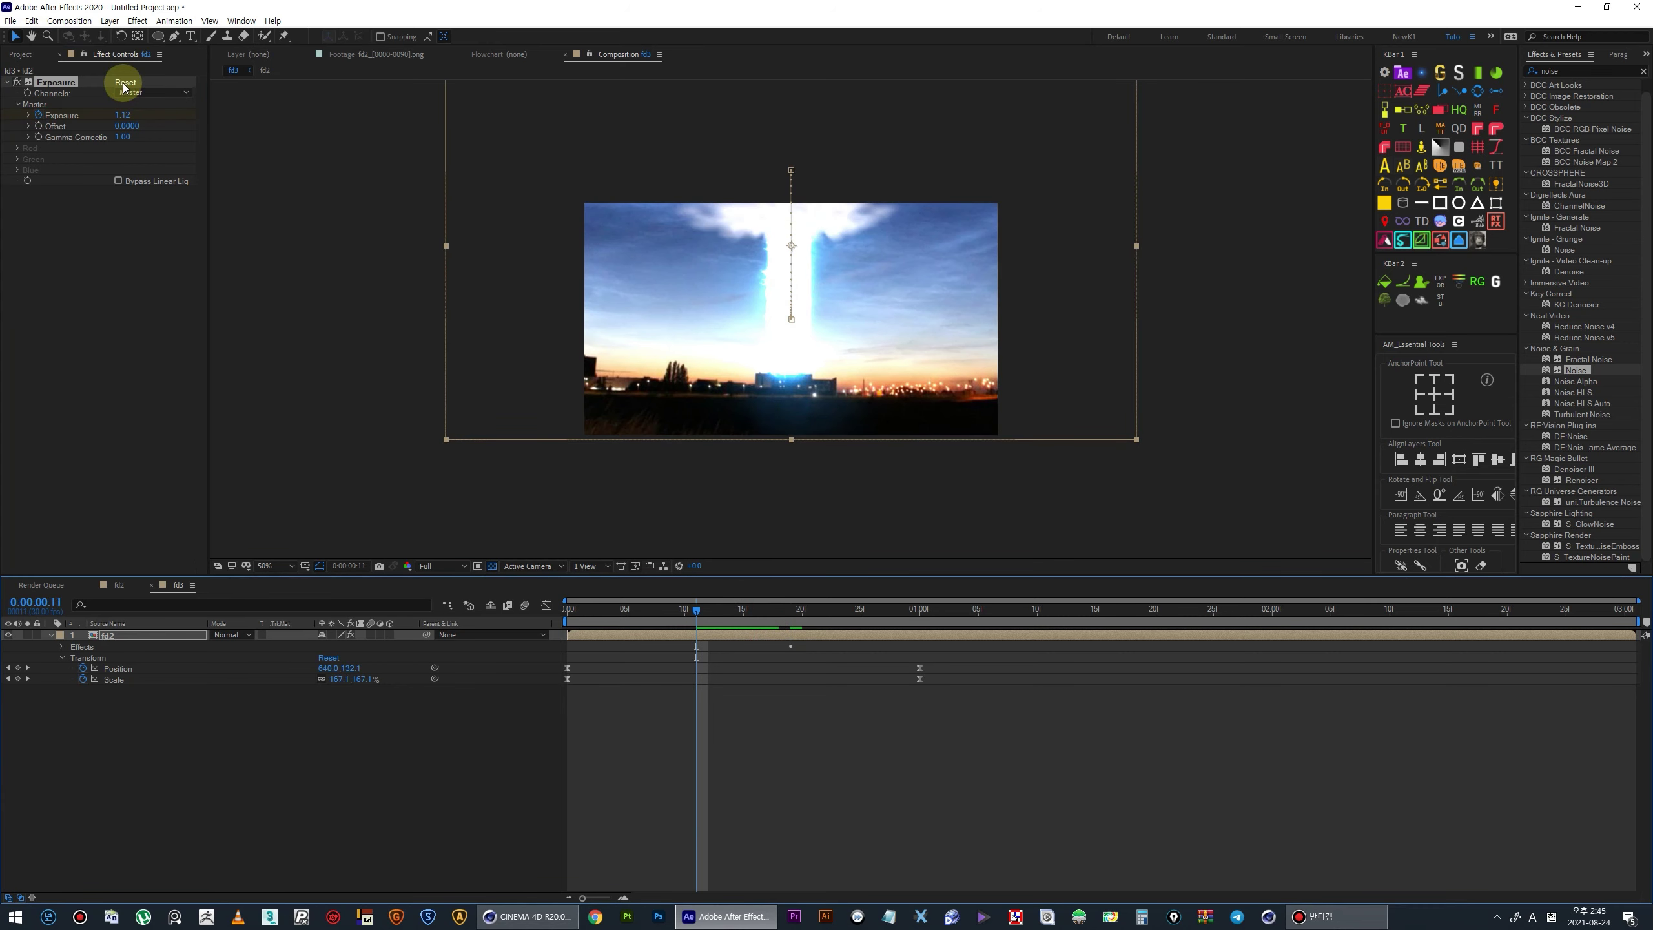
type("0")
key("Return")
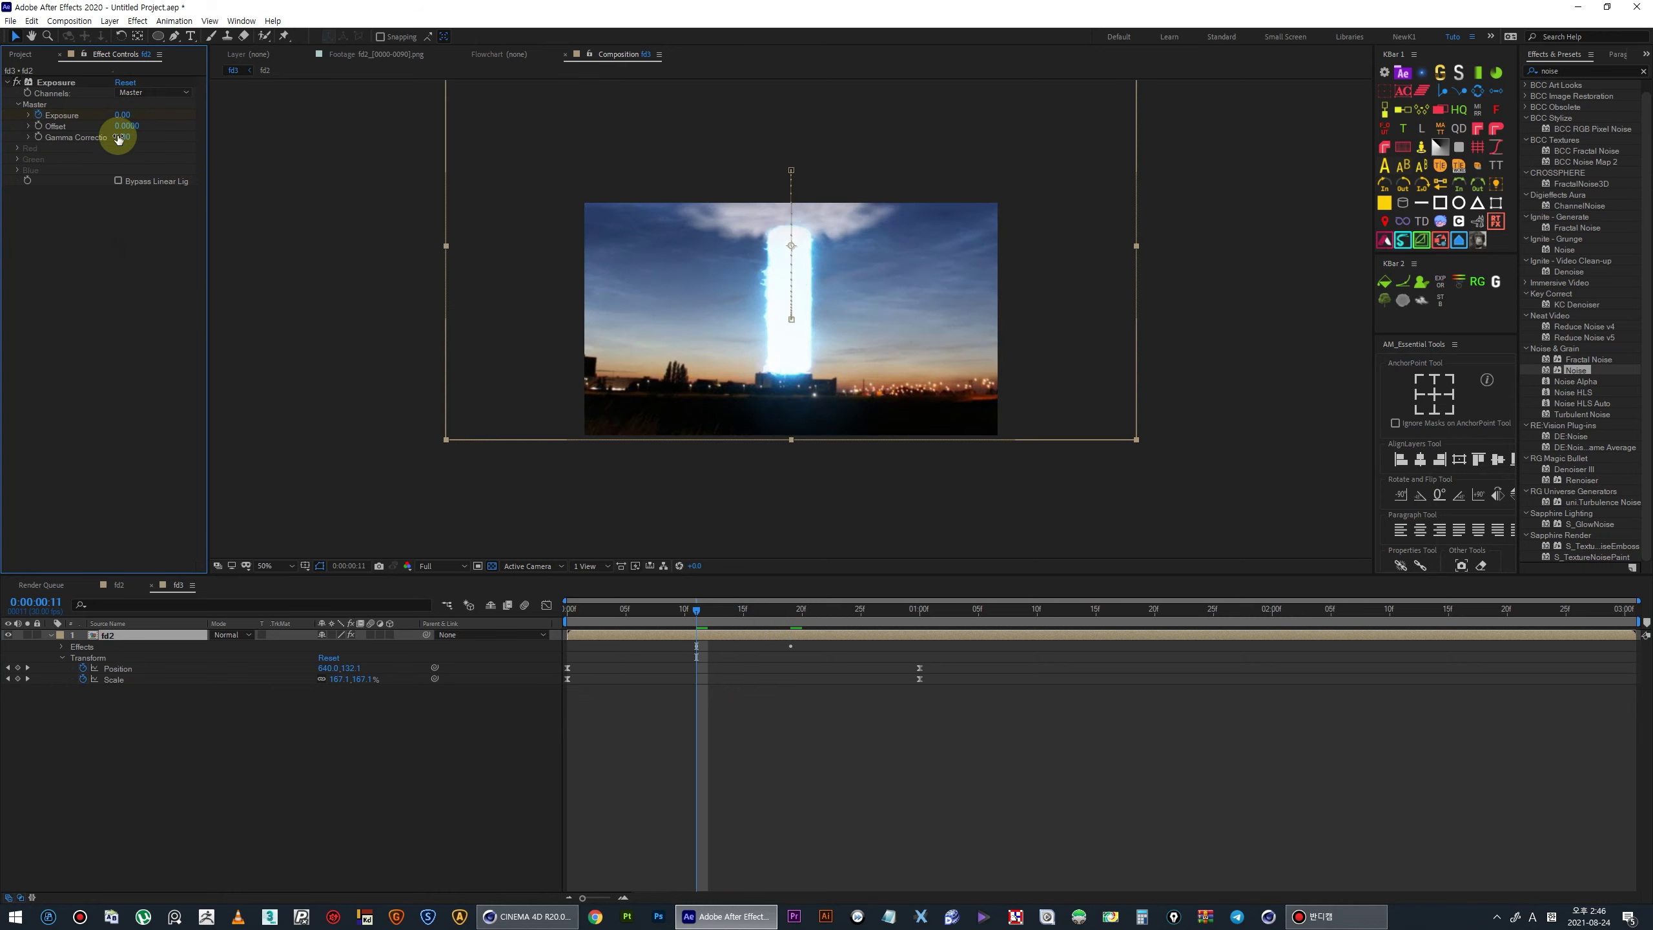
mouse_move(678, 612)
left_mouse_down()
mouse_move(645, 622)
mouse_move(896, 612)
left_mouse_up()
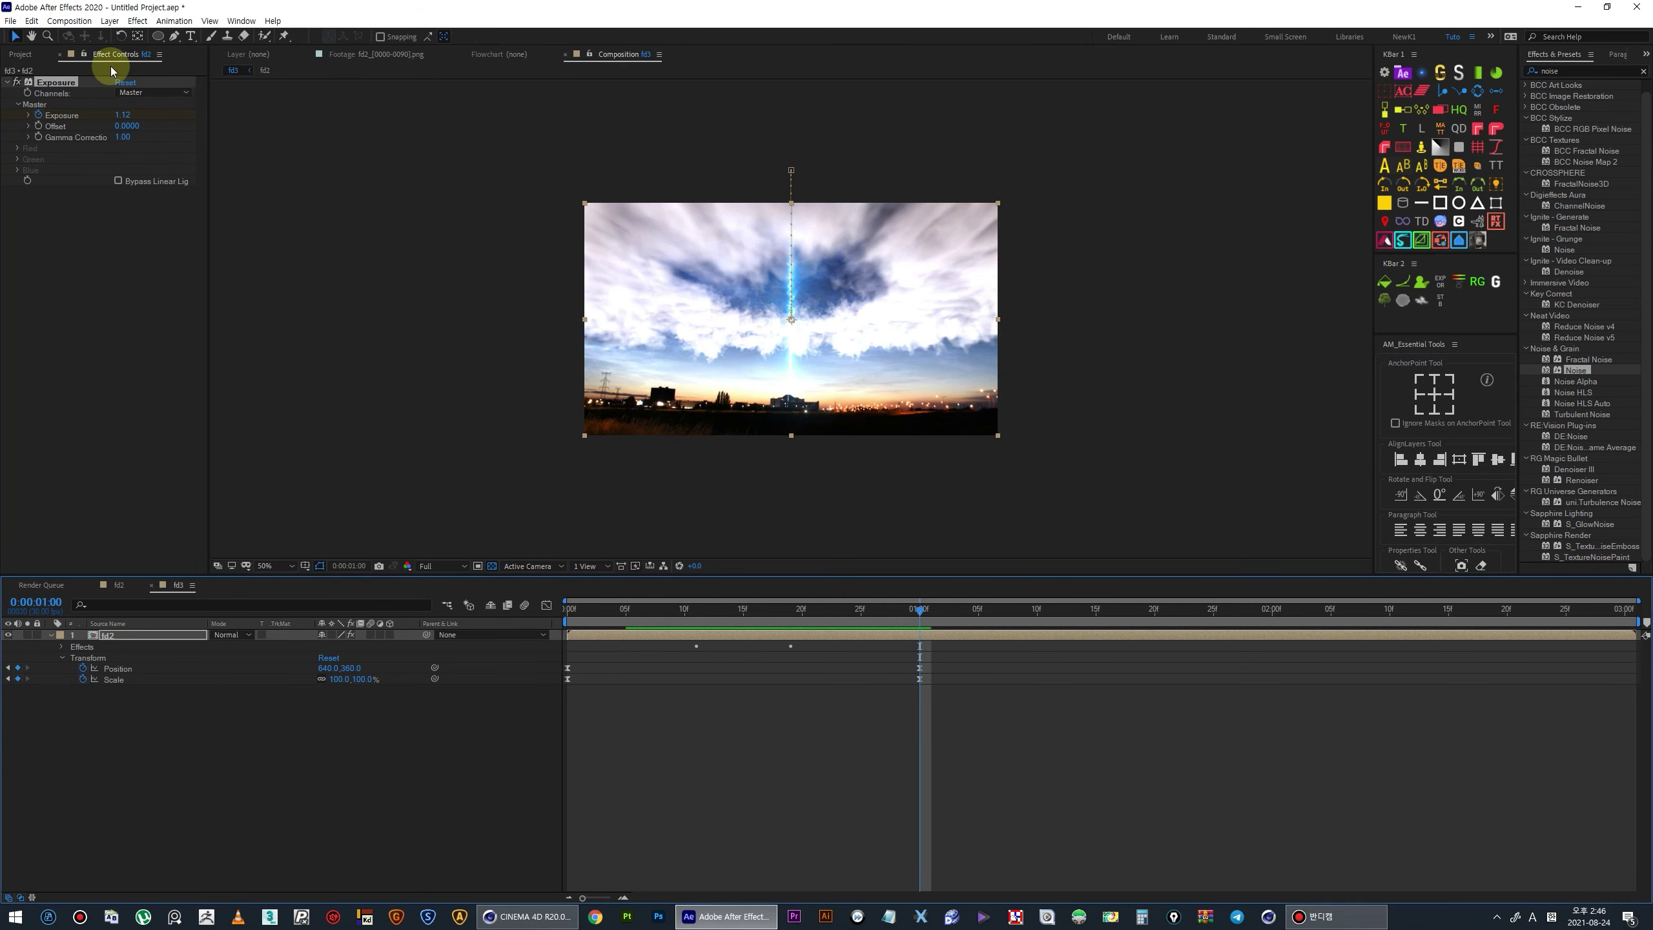
- Preview the flash and shift the exposure keyframes one frame earlier
key("Home")
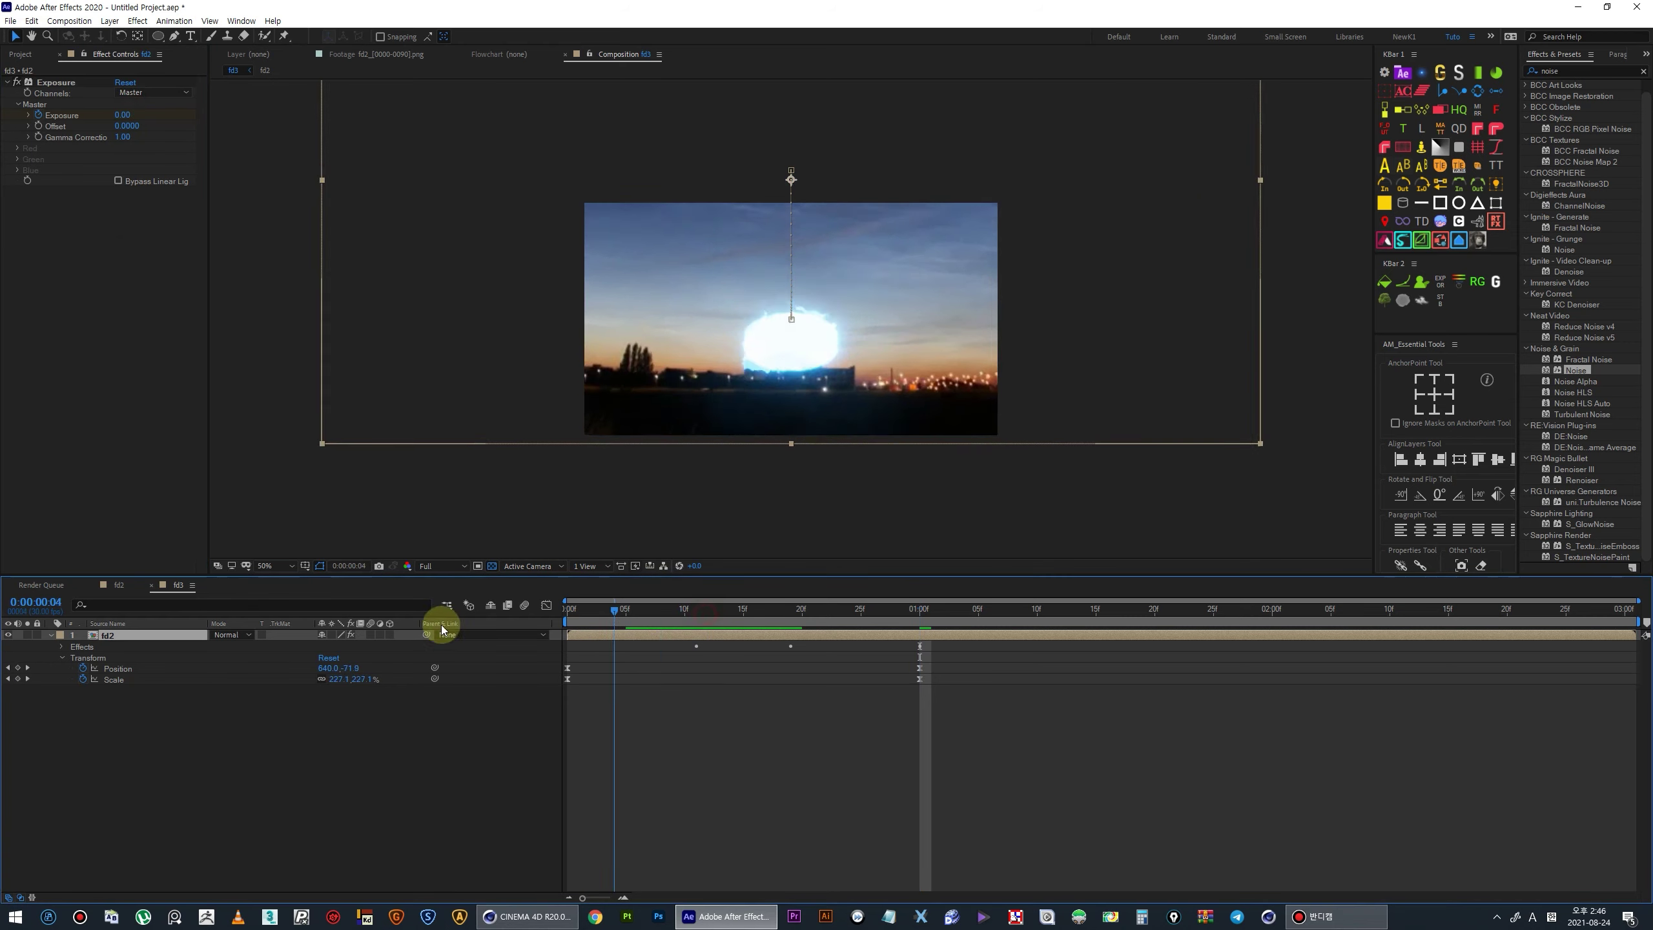
key("space")
mouse_move(657, 616)
left_mouse_down()
mouse_move(784, 615)
mouse_move(778, 658)
mouse_move(684, 656)
mouse_move(800, 618)
mouse_move(778, 621)
mouse_move(846, 622)
left_mouse_up()
left_click(688, 617)
key("space")
- Maximize the Composition panel and zoom the viewer to watch the fd3 zoom-and-flash
scroll(585, 521, "down", 2)
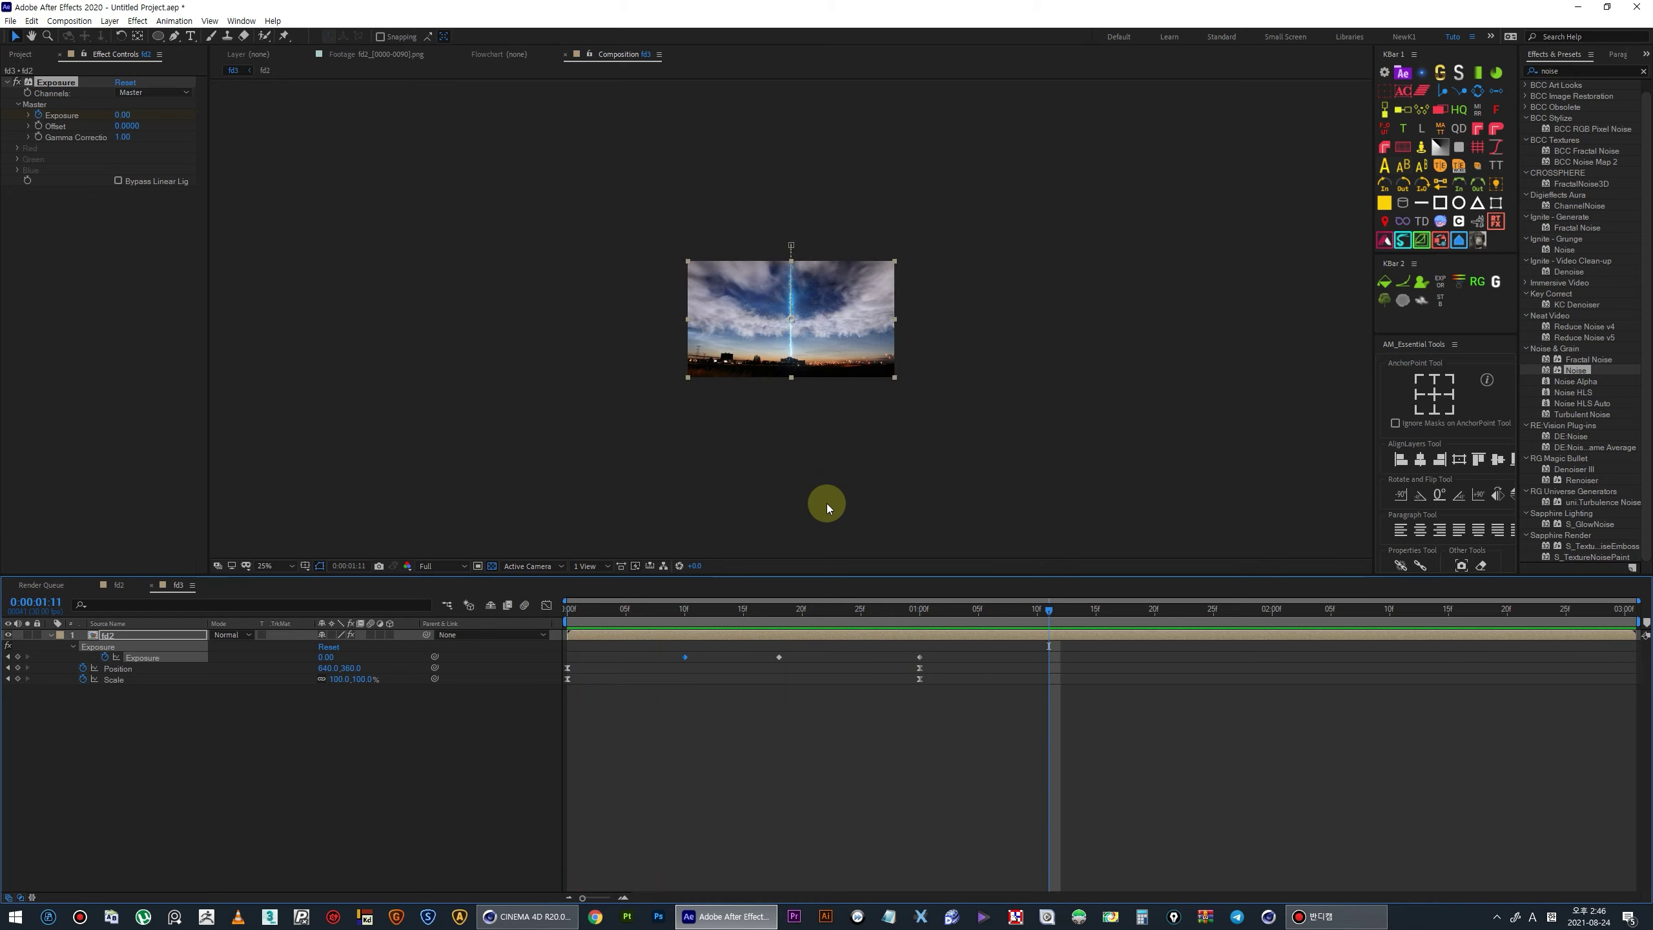
key("grave")
key("slash")
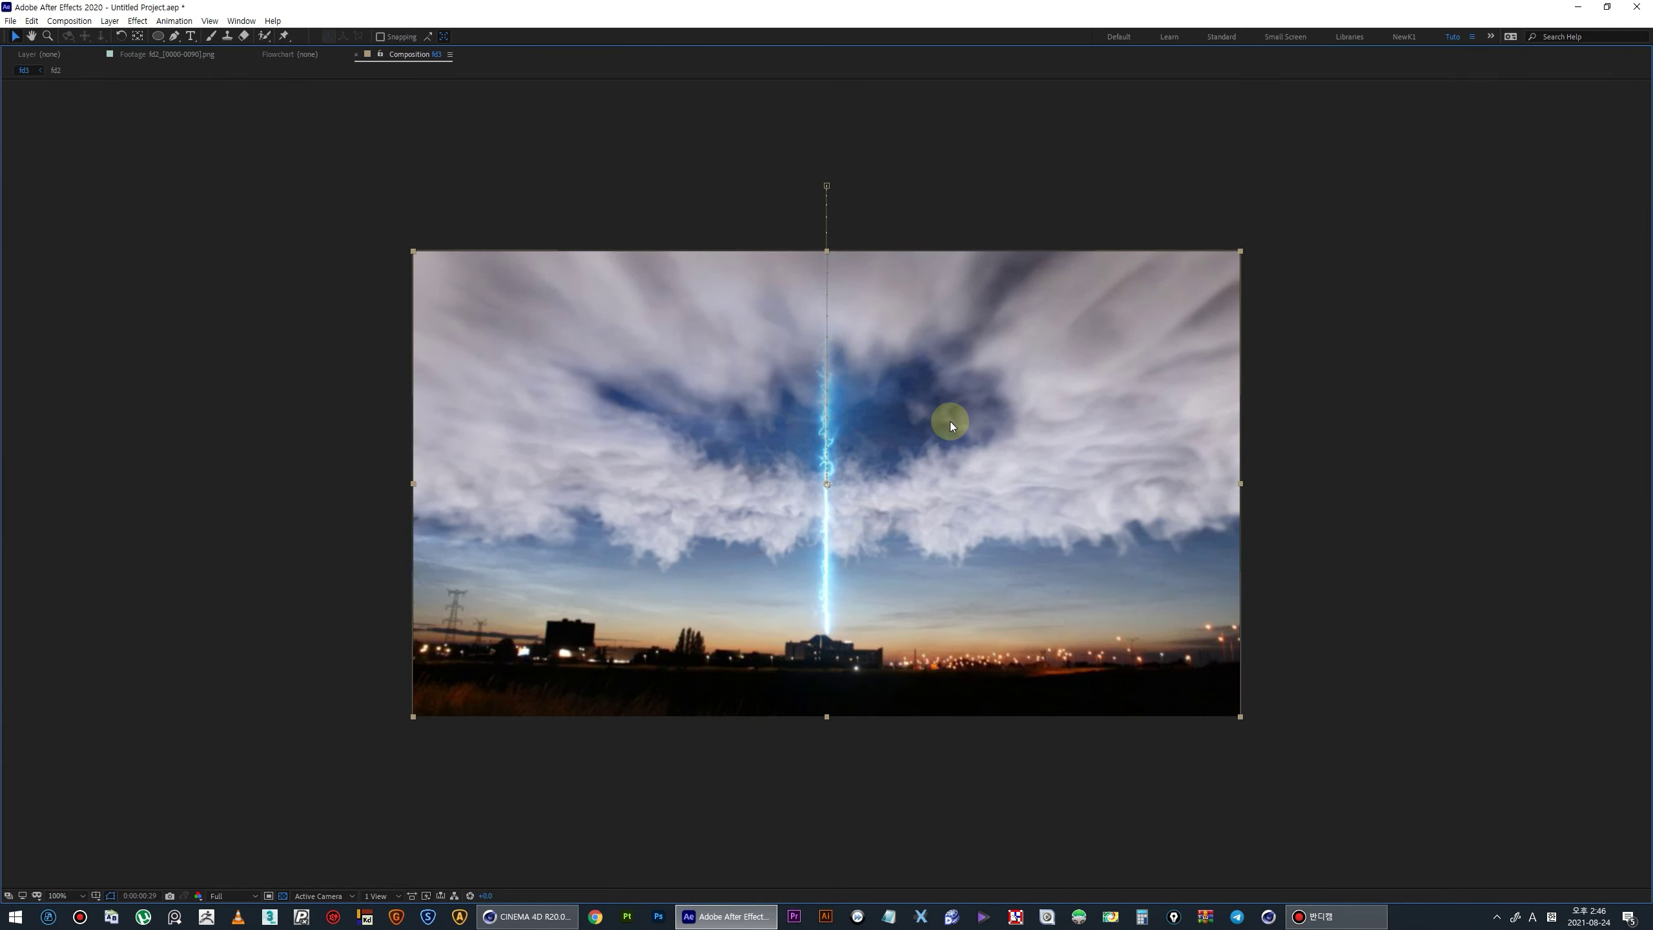
left_click(272, 693)
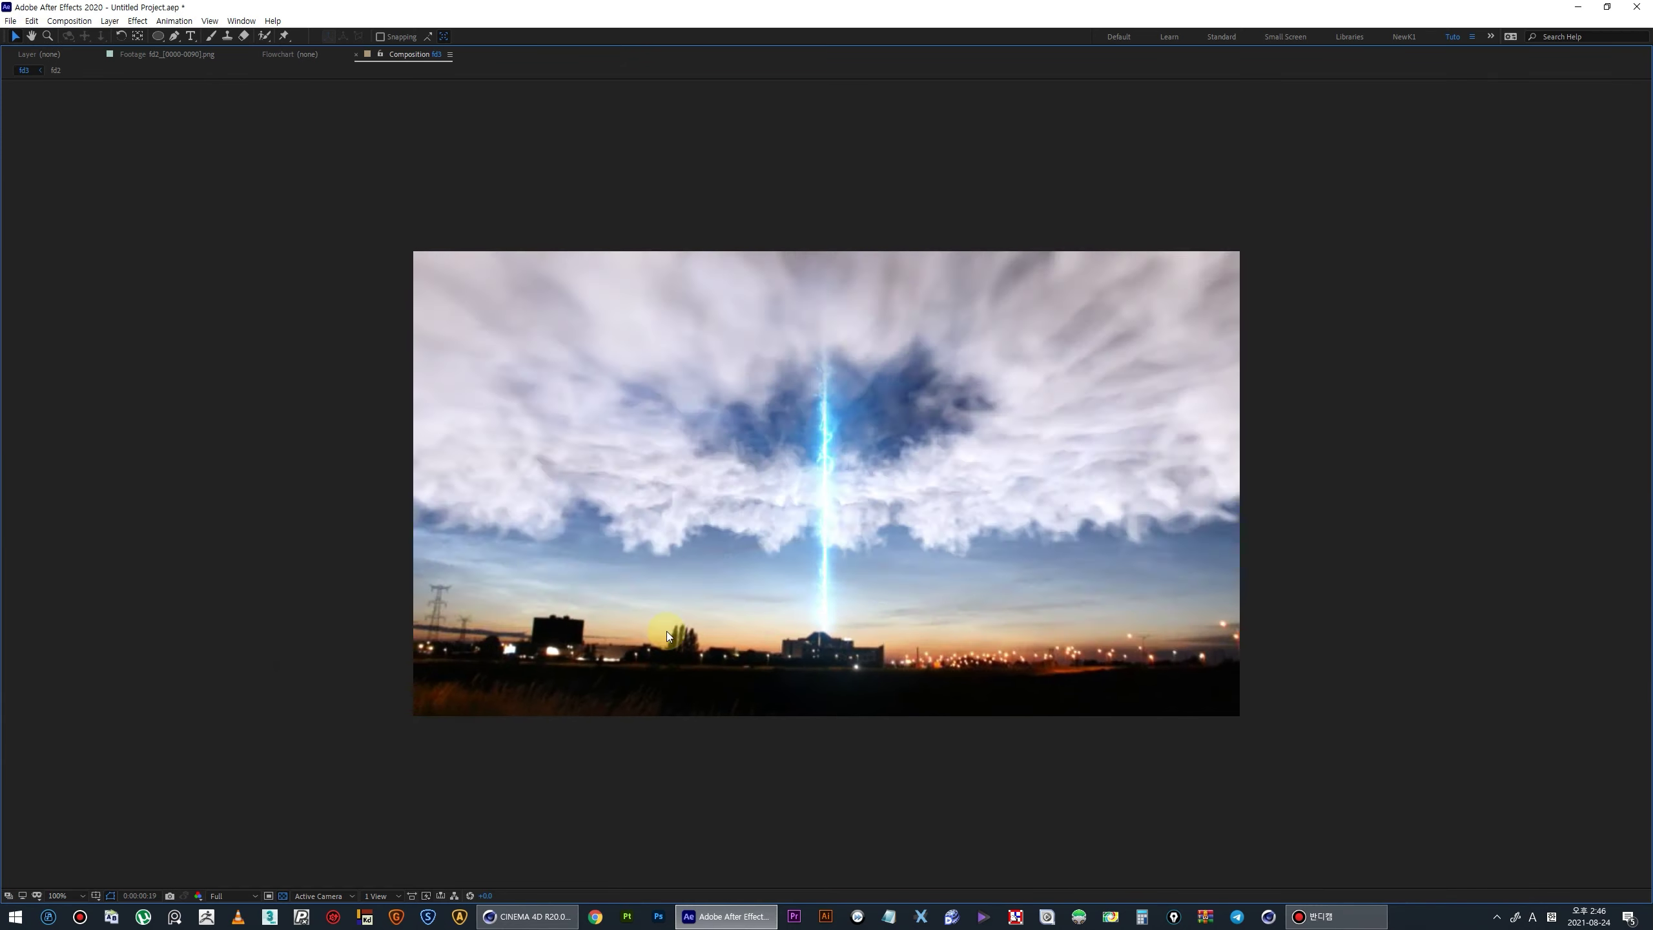
scroll(846, 590, "up", 1)
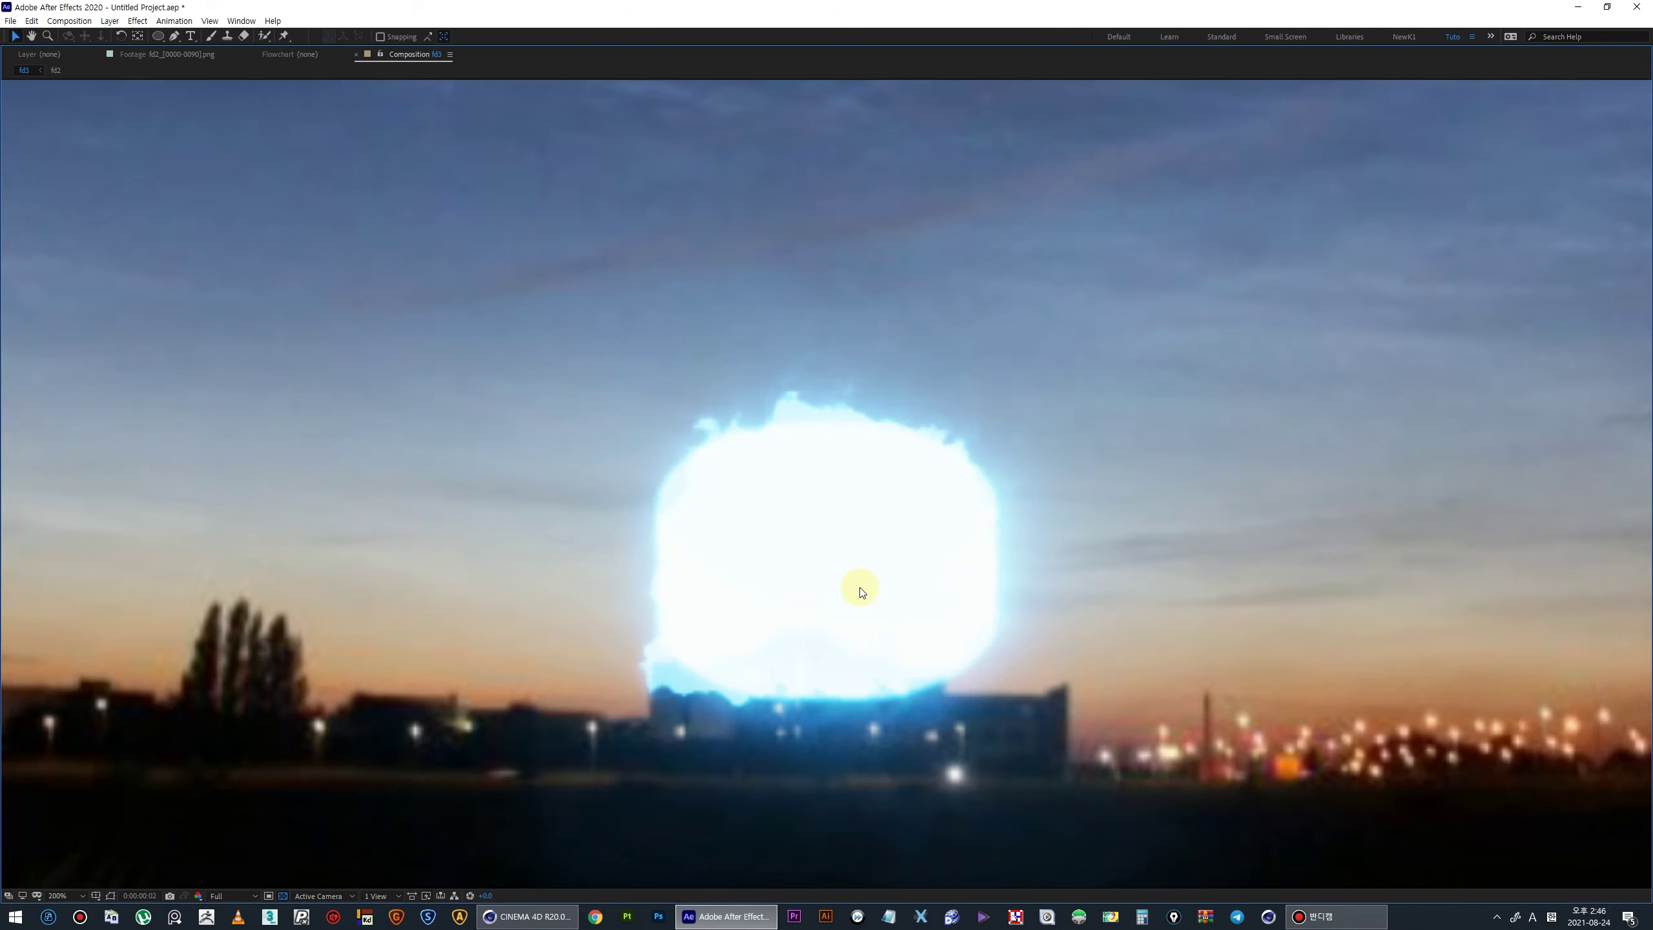